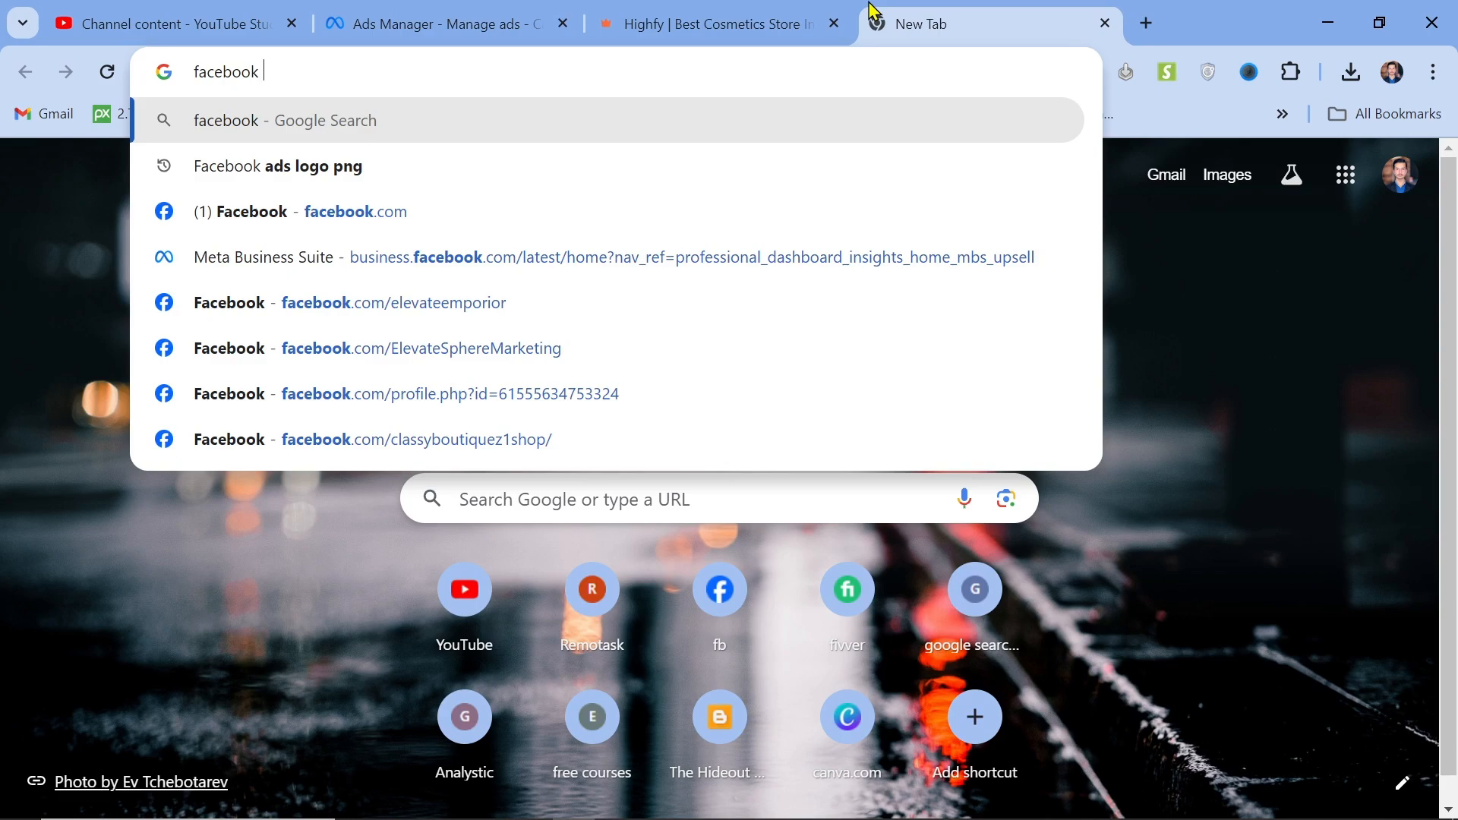
Search the web for "facebook ads library" and open the Meta Ad Library.
type("ads")
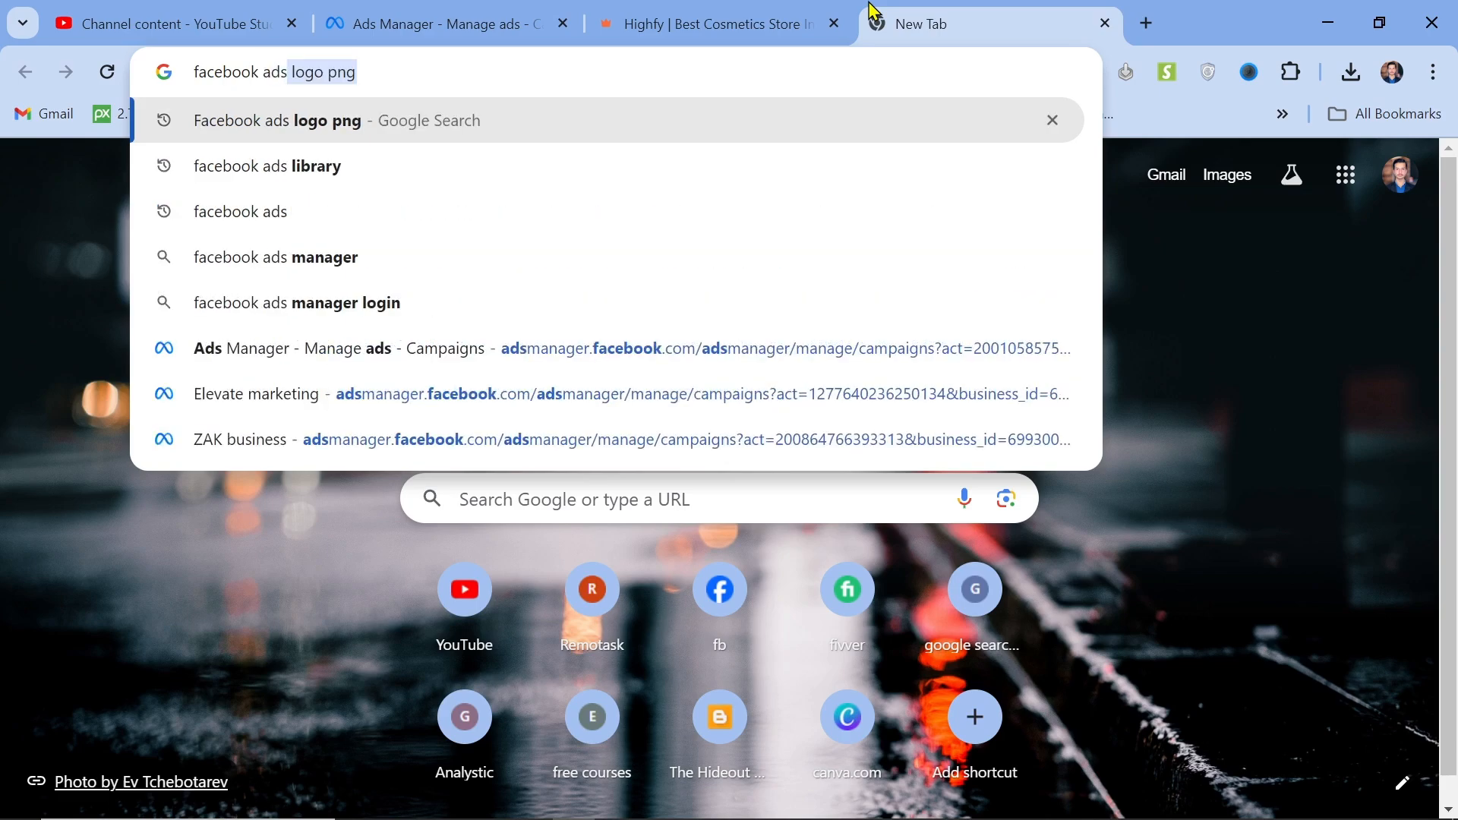
key("BackSpace")
key("Down")
key("Return")
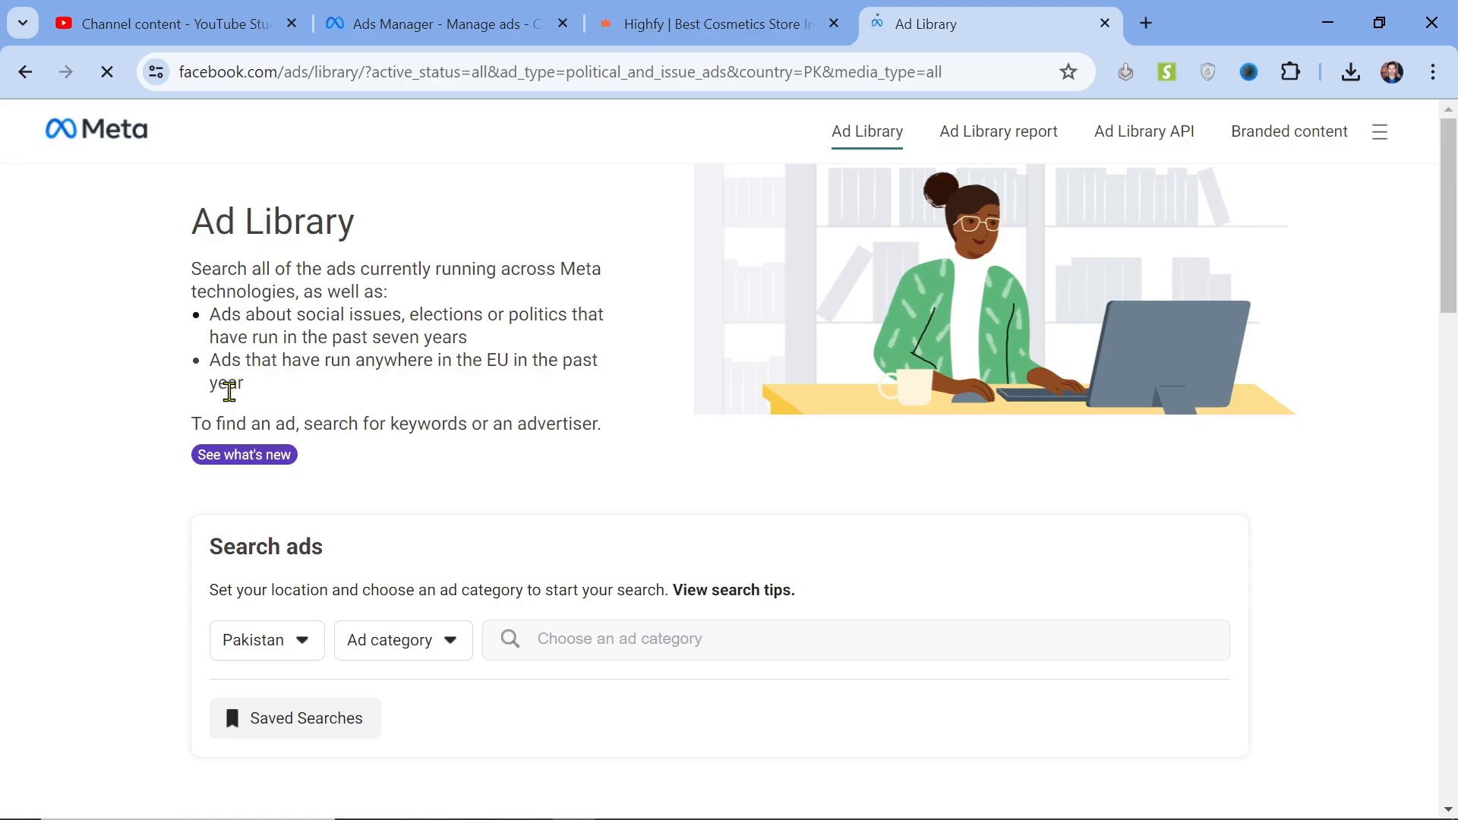
Set the ad category to All ads for the ad search and activate the keyword search field.
scroll(485, 430, "down", 2)
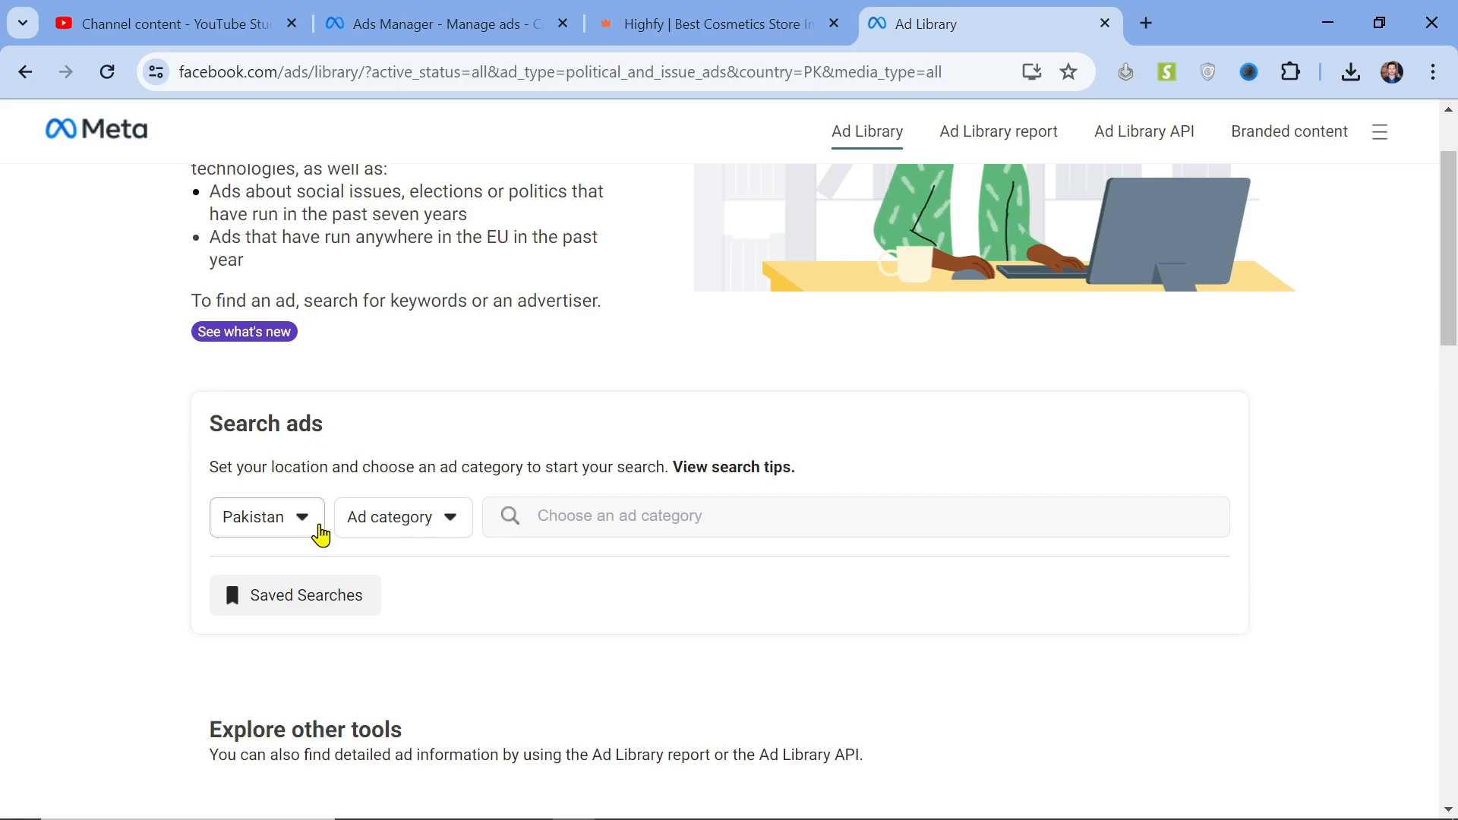
left_click(319, 532)
left_click(407, 526)
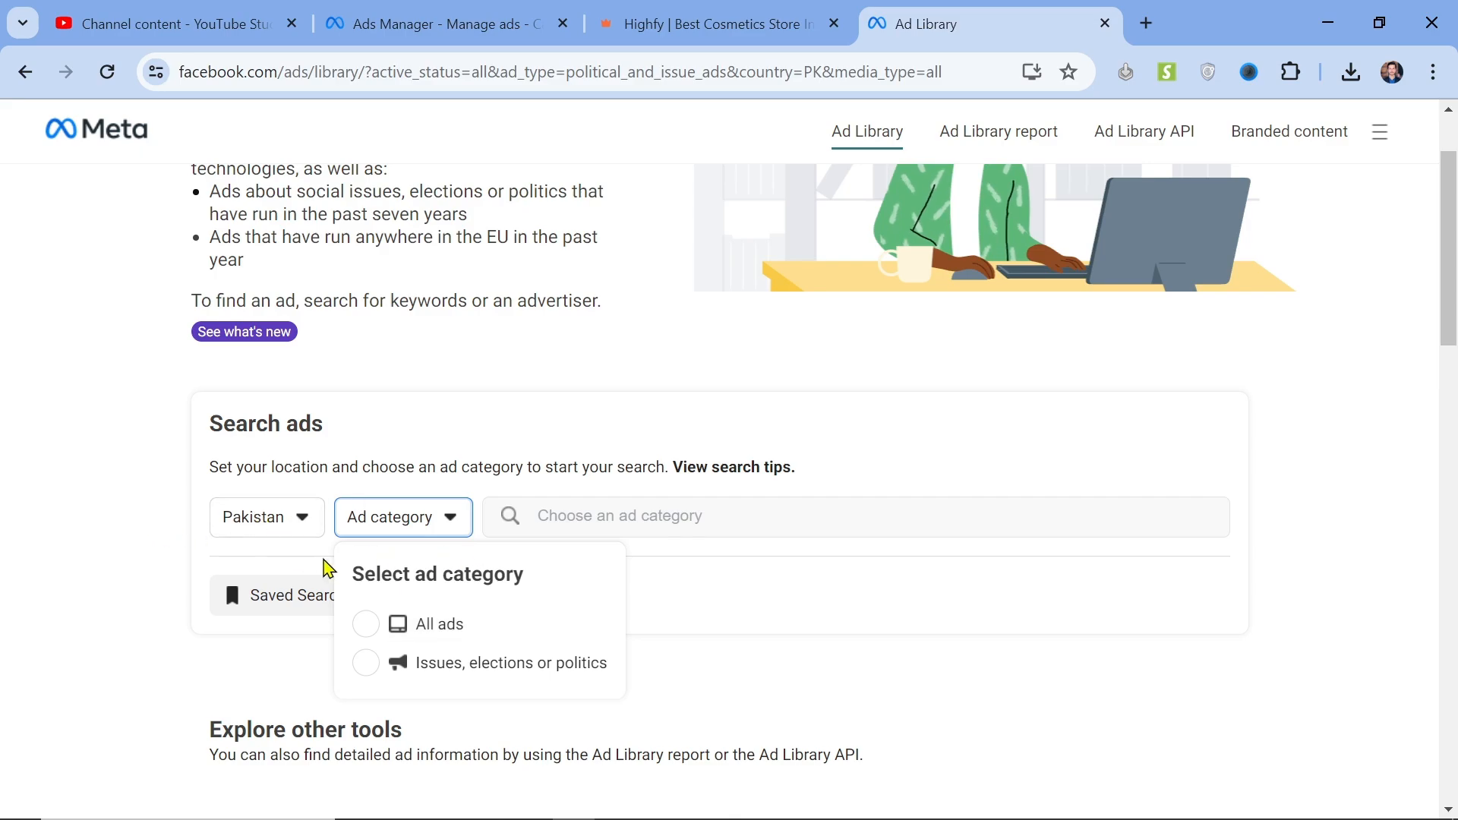
left_click(451, 642)
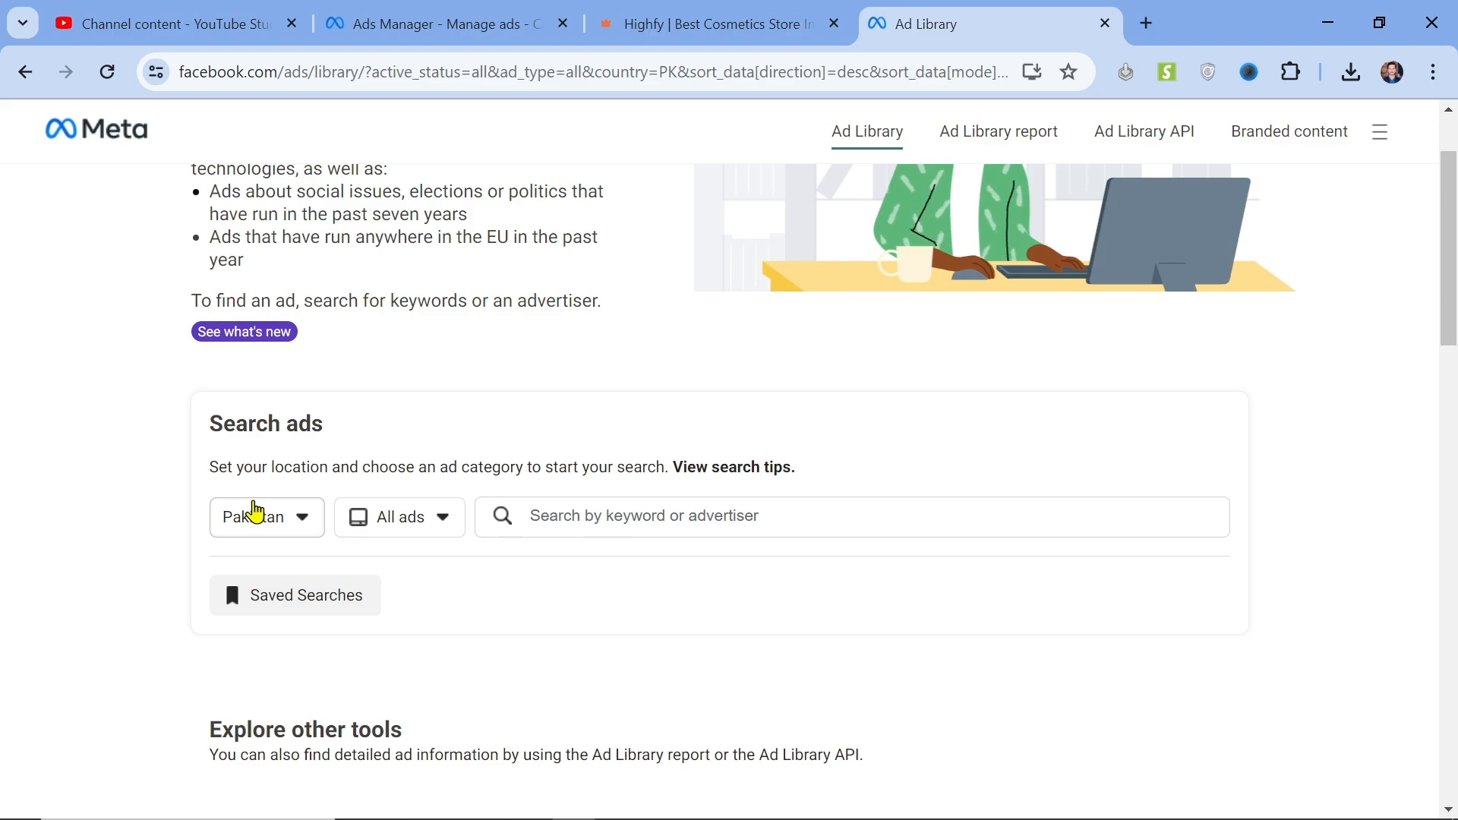
left_click(607, 505)
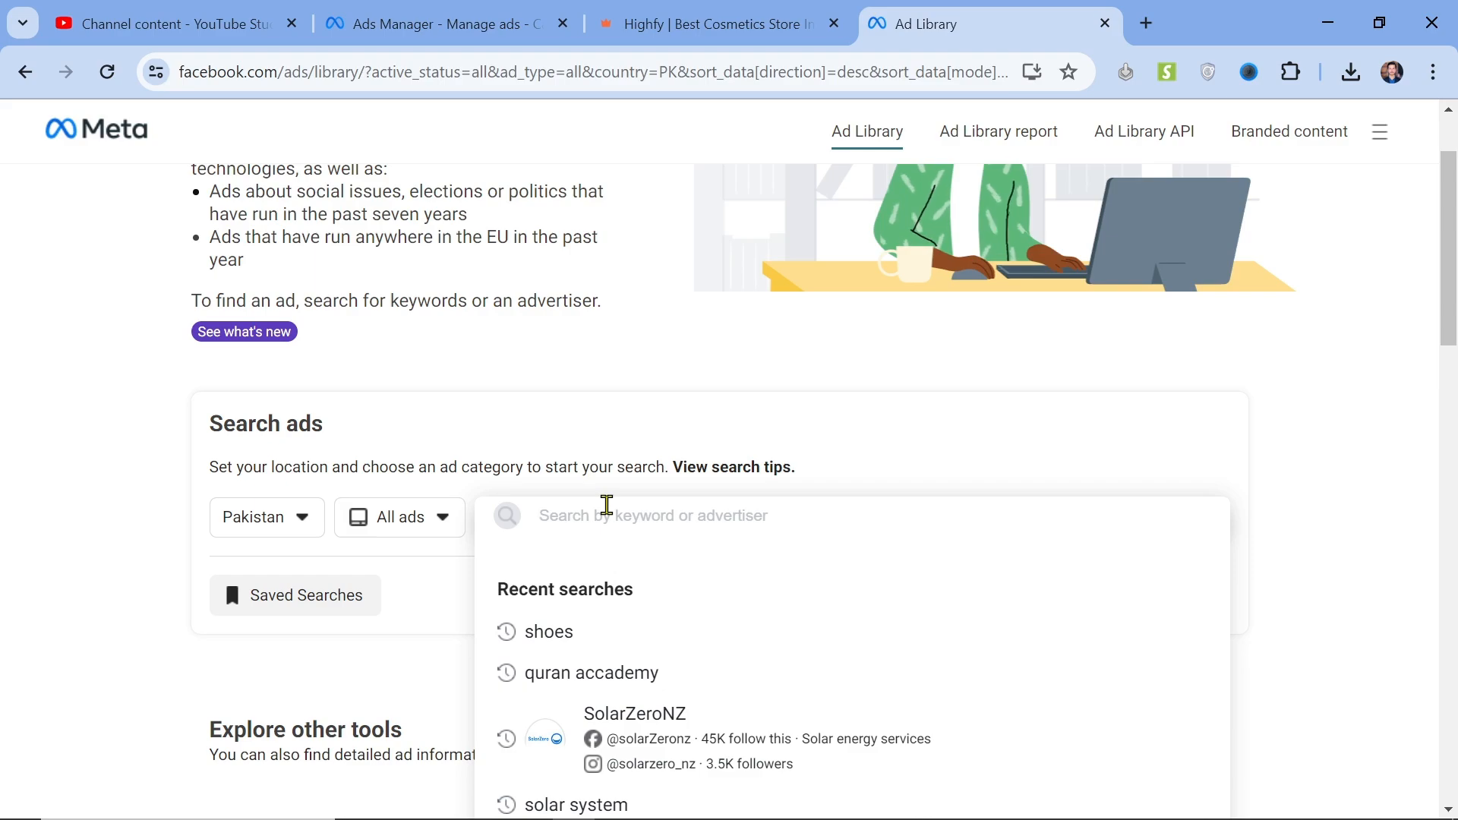
Switch to the Highfy store, dismiss the notification request and open the Dr. Rashel collection from the home page.
left_click(710, 16)
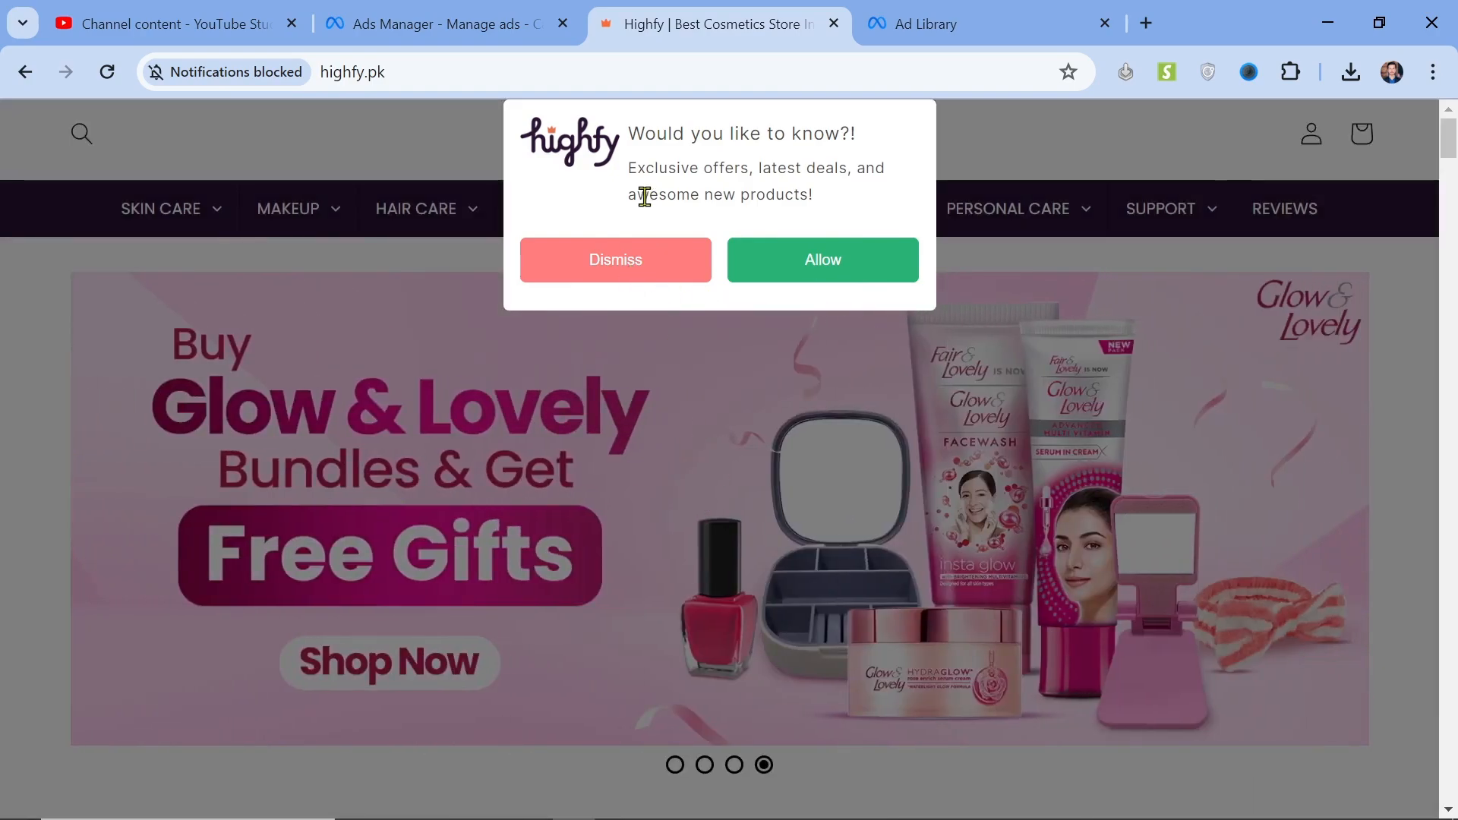
left_click(630, 264)
scroll(727, 508, "down", 5)
scroll(726, 507, "down", 4)
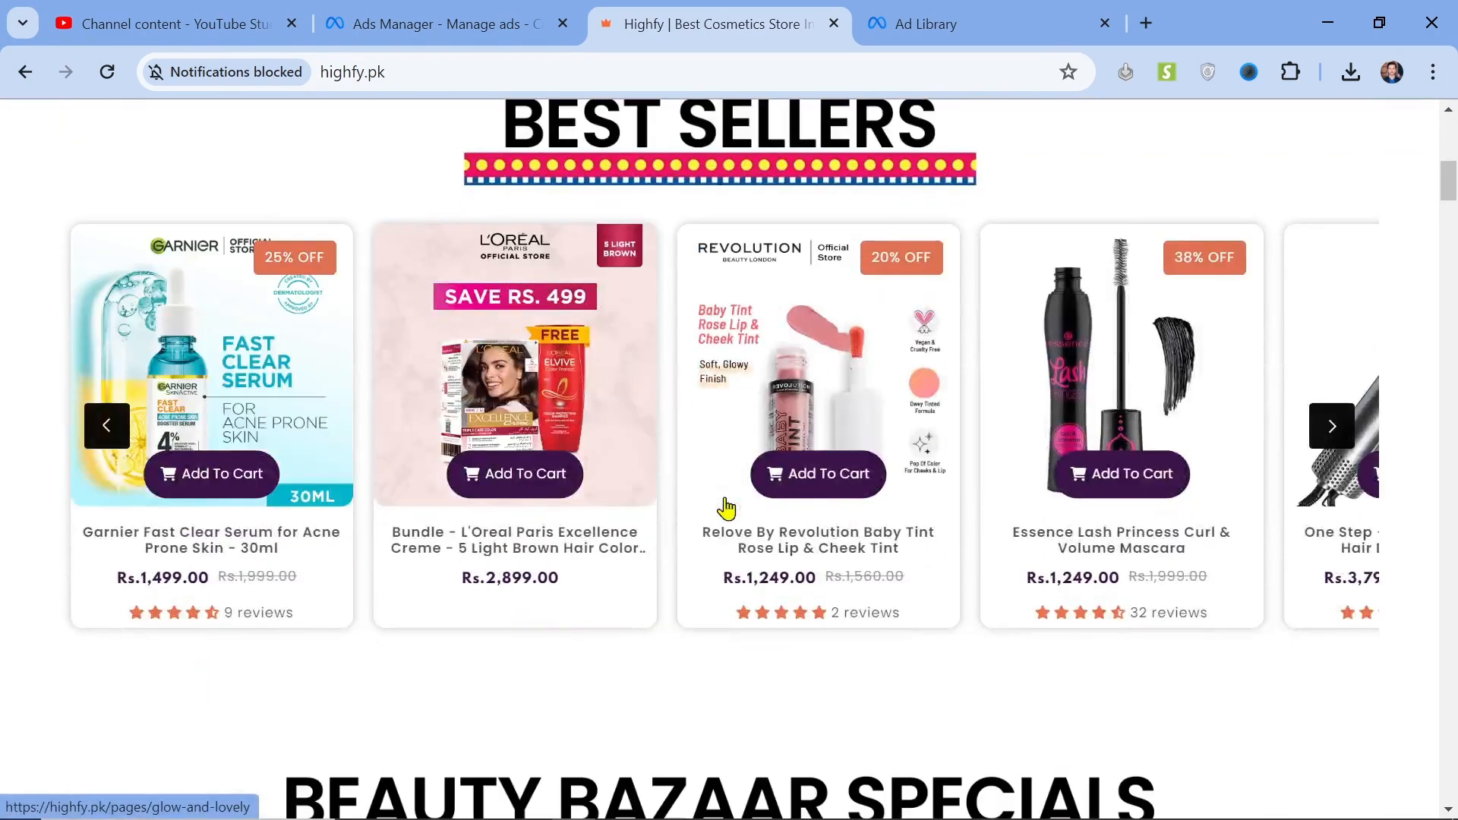
scroll(727, 507, "down", 3)
scroll(726, 507, "down", 16)
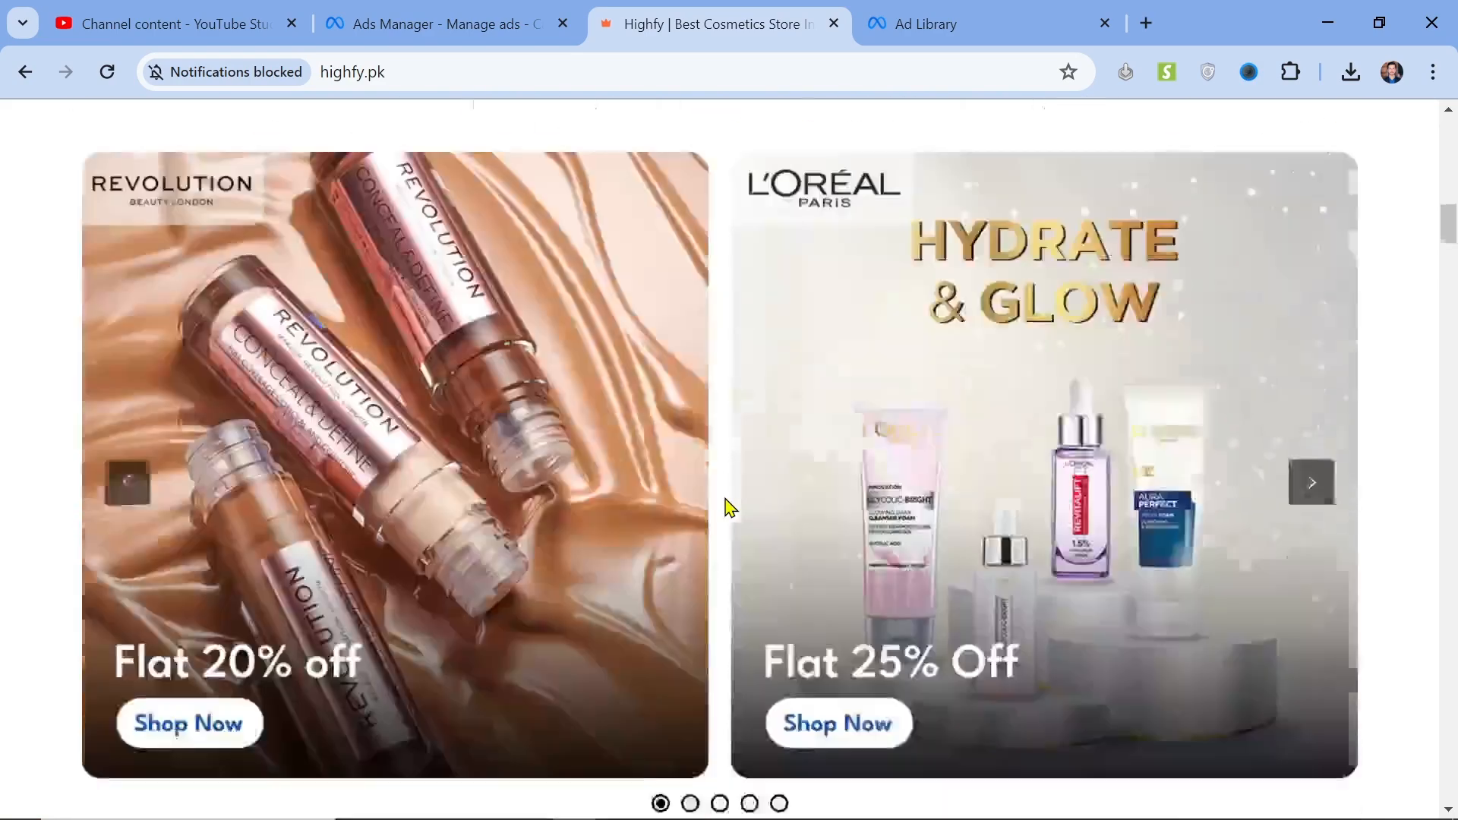
scroll(726, 507, "down", 1)
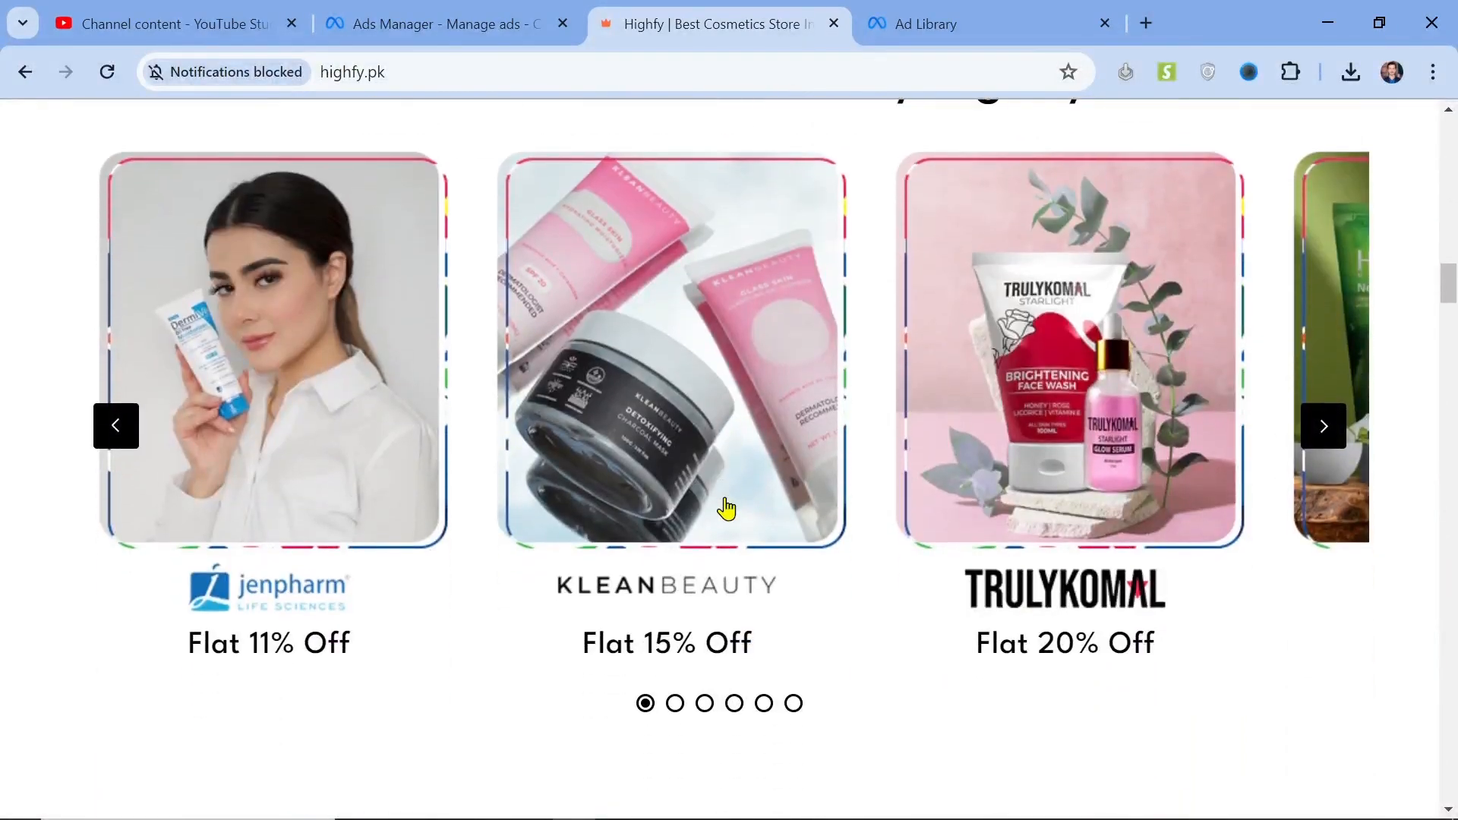
scroll(727, 507, "down", 8)
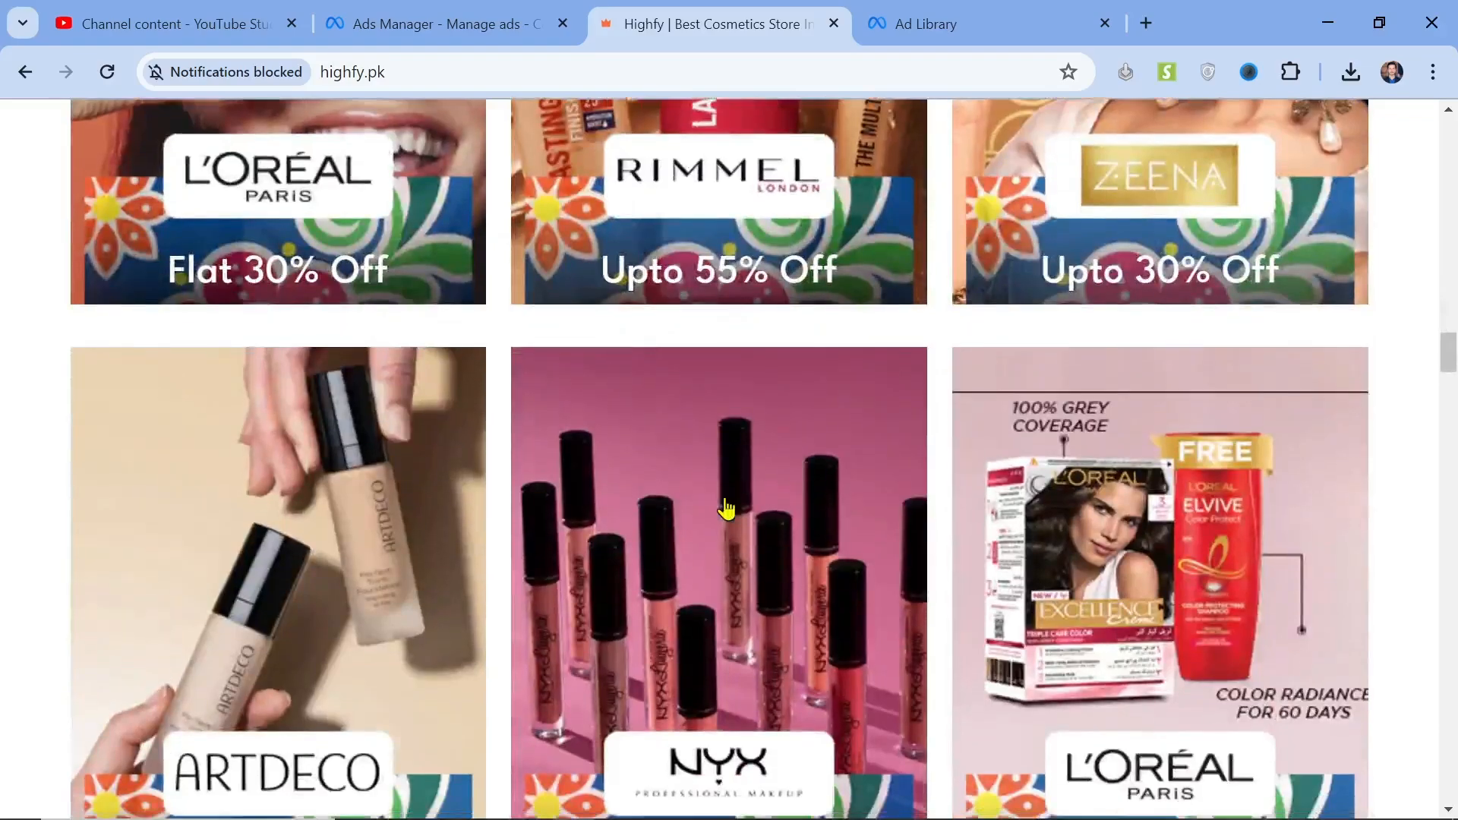
scroll(727, 508, "down", 18)
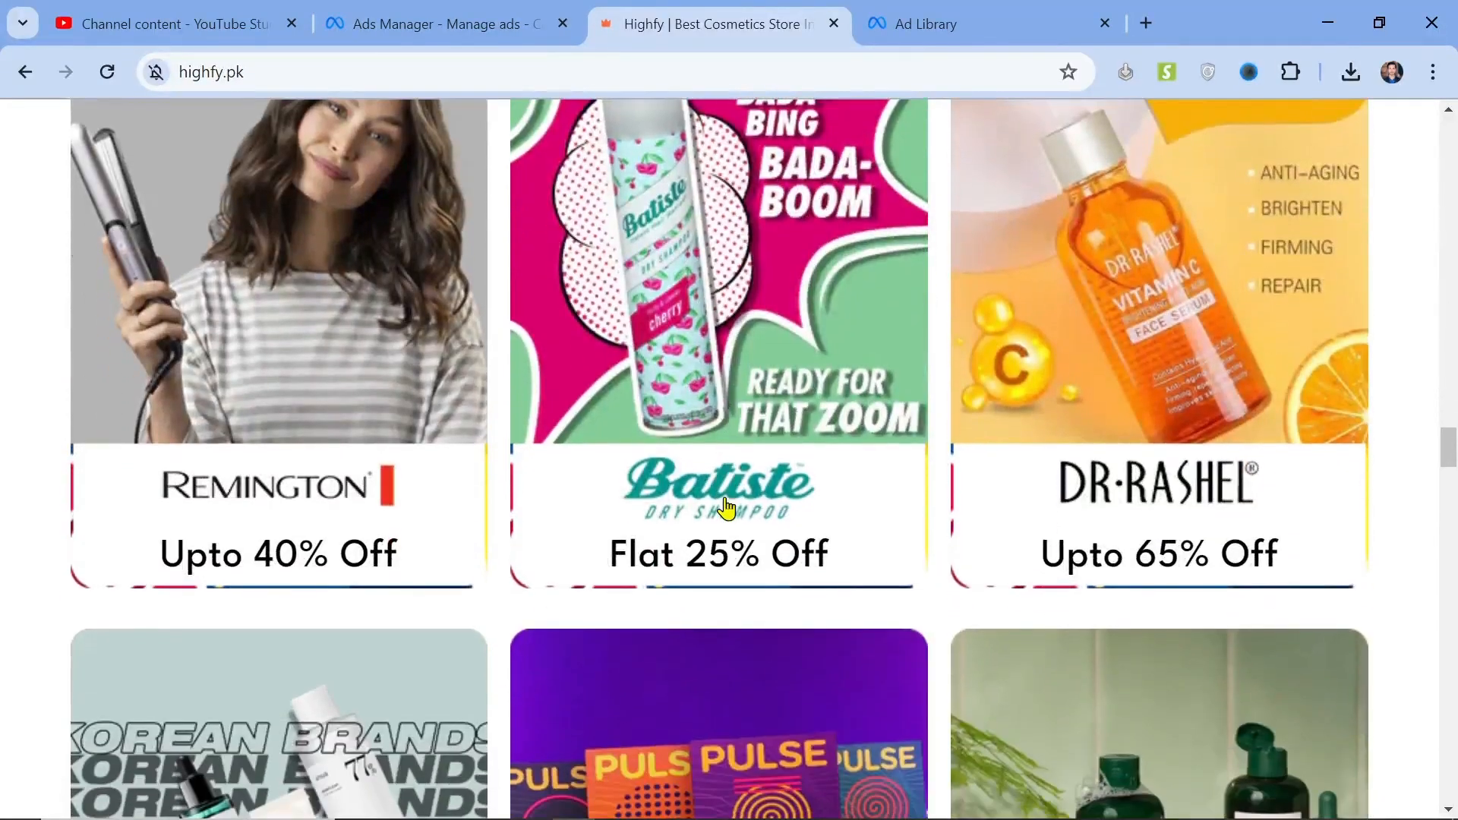
left_click(1217, 240)
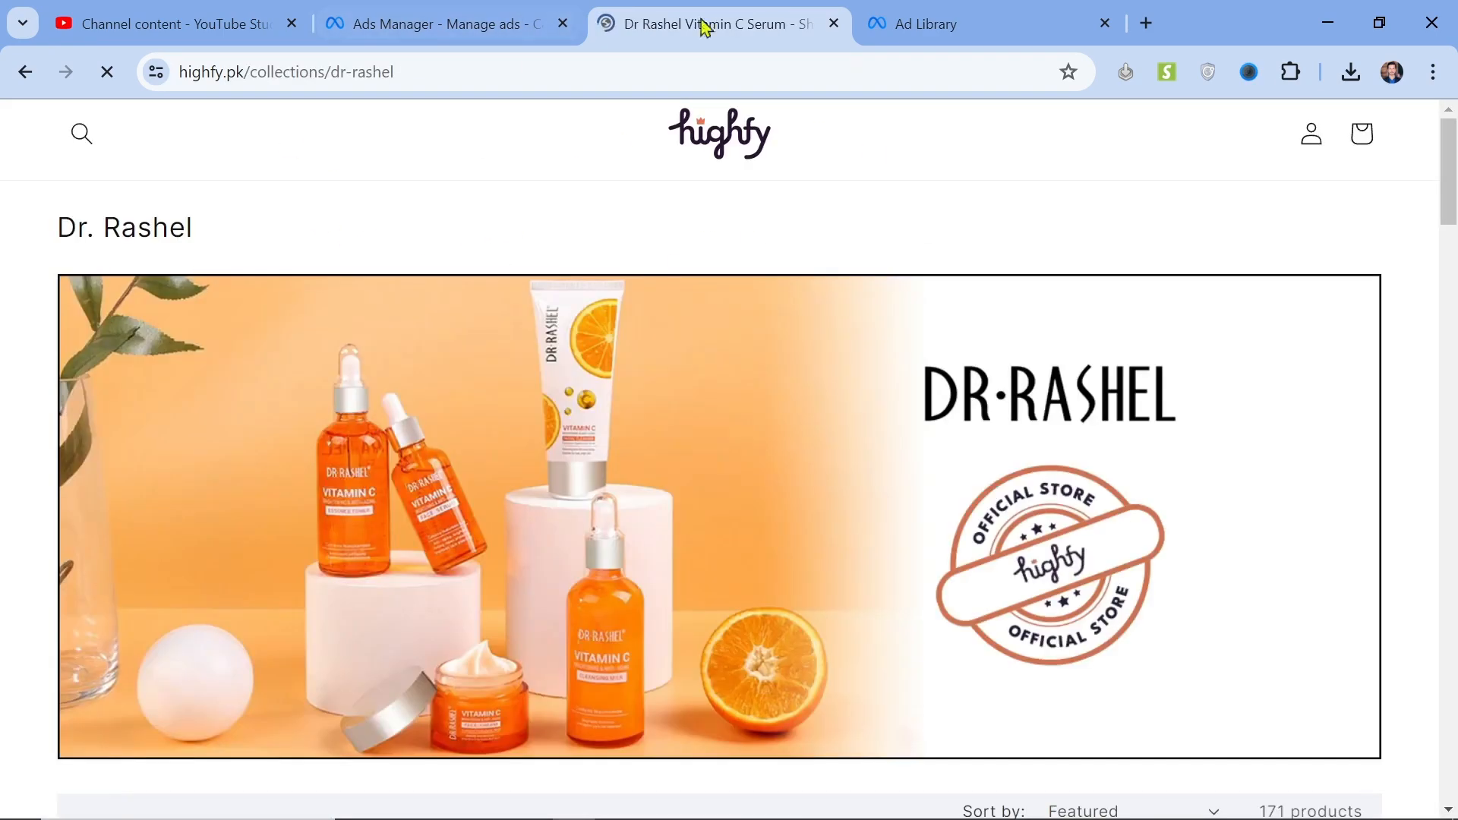
Open the product page of the Dr Rashel Vitamin C Face Serum 50 Ml from the collection.
scroll(881, 359, "down", 10)
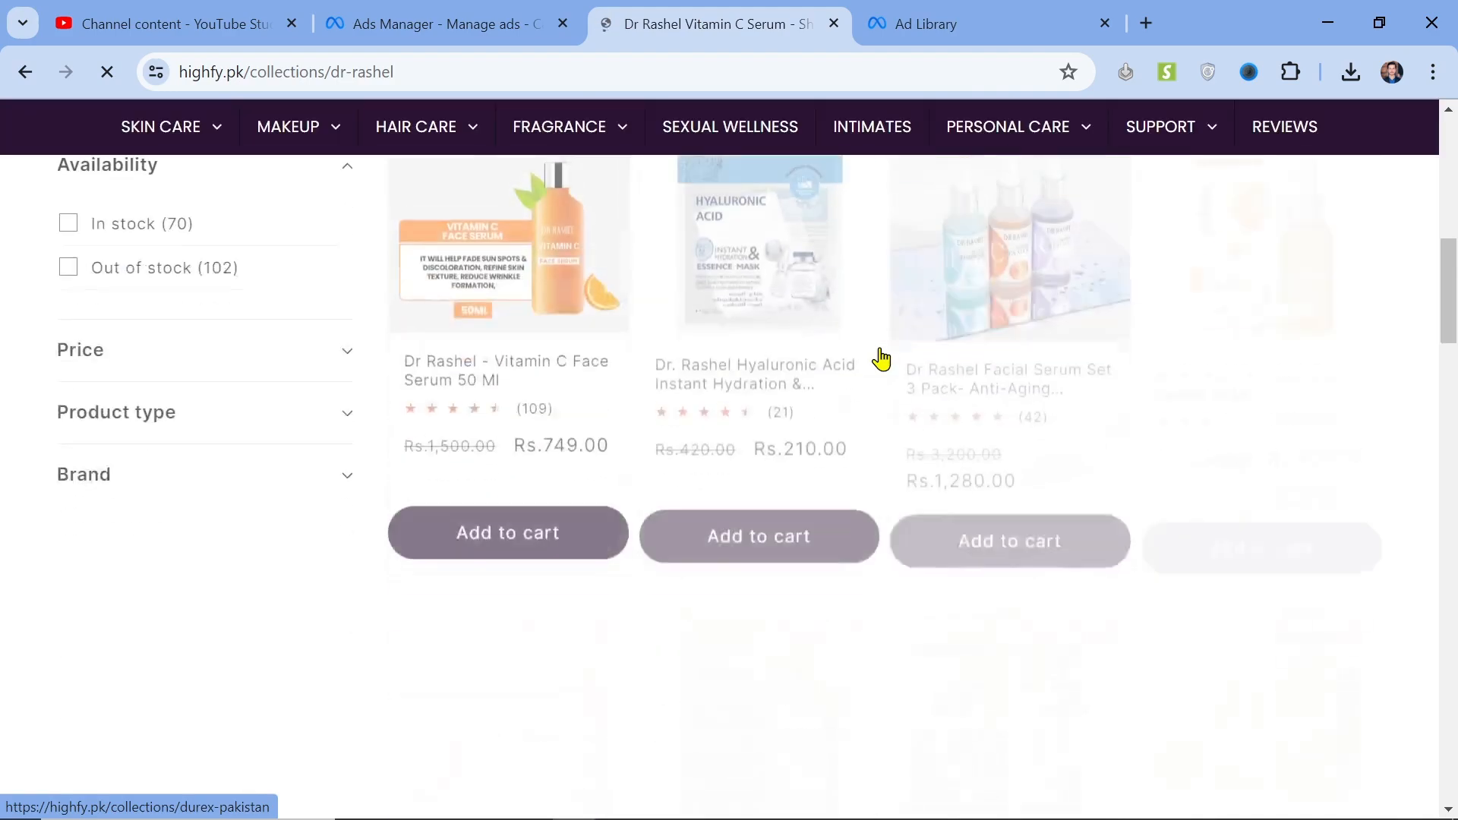
scroll(881, 361, "up", 2)
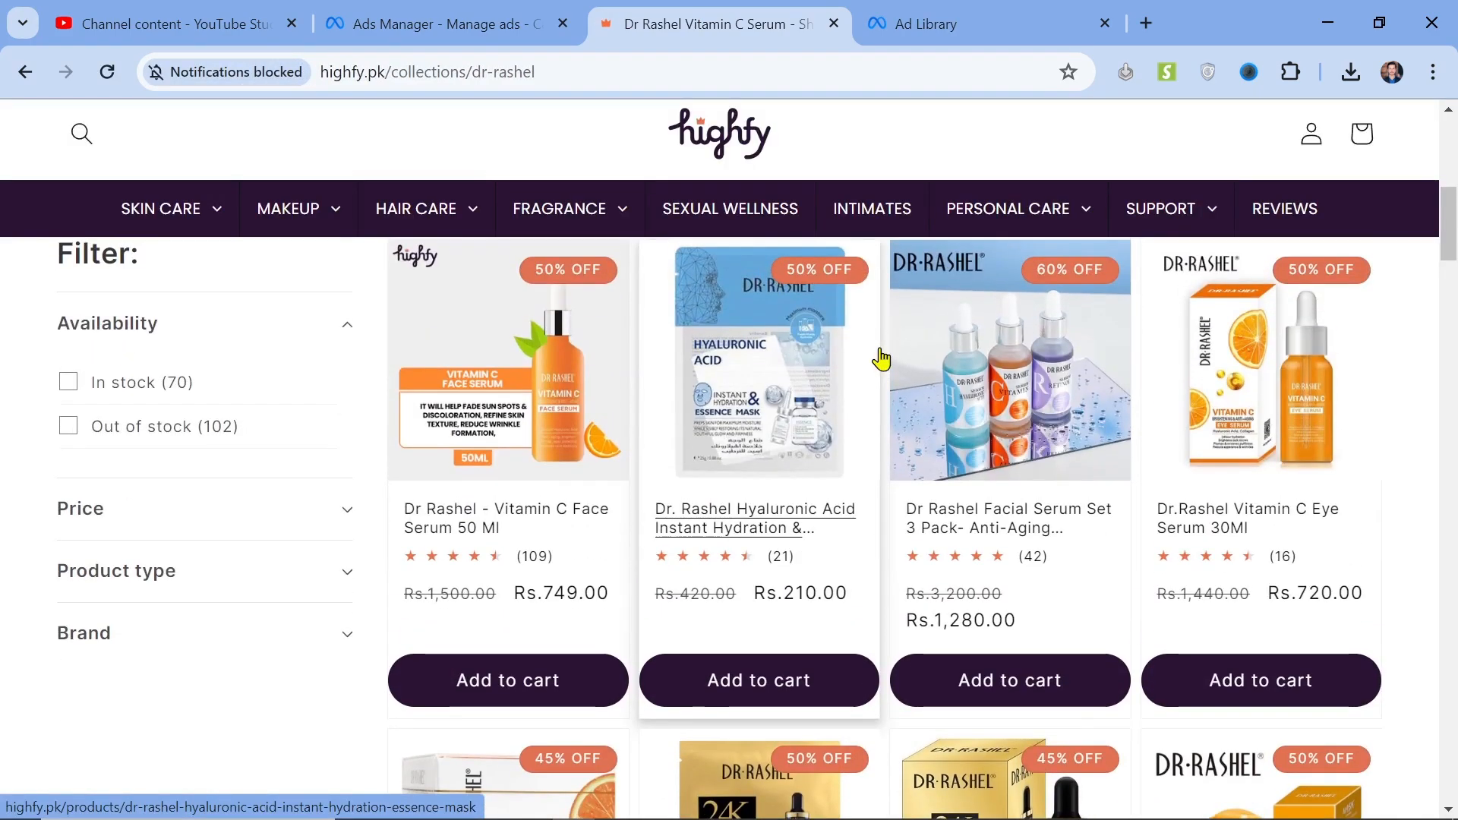
left_click(574, 382)
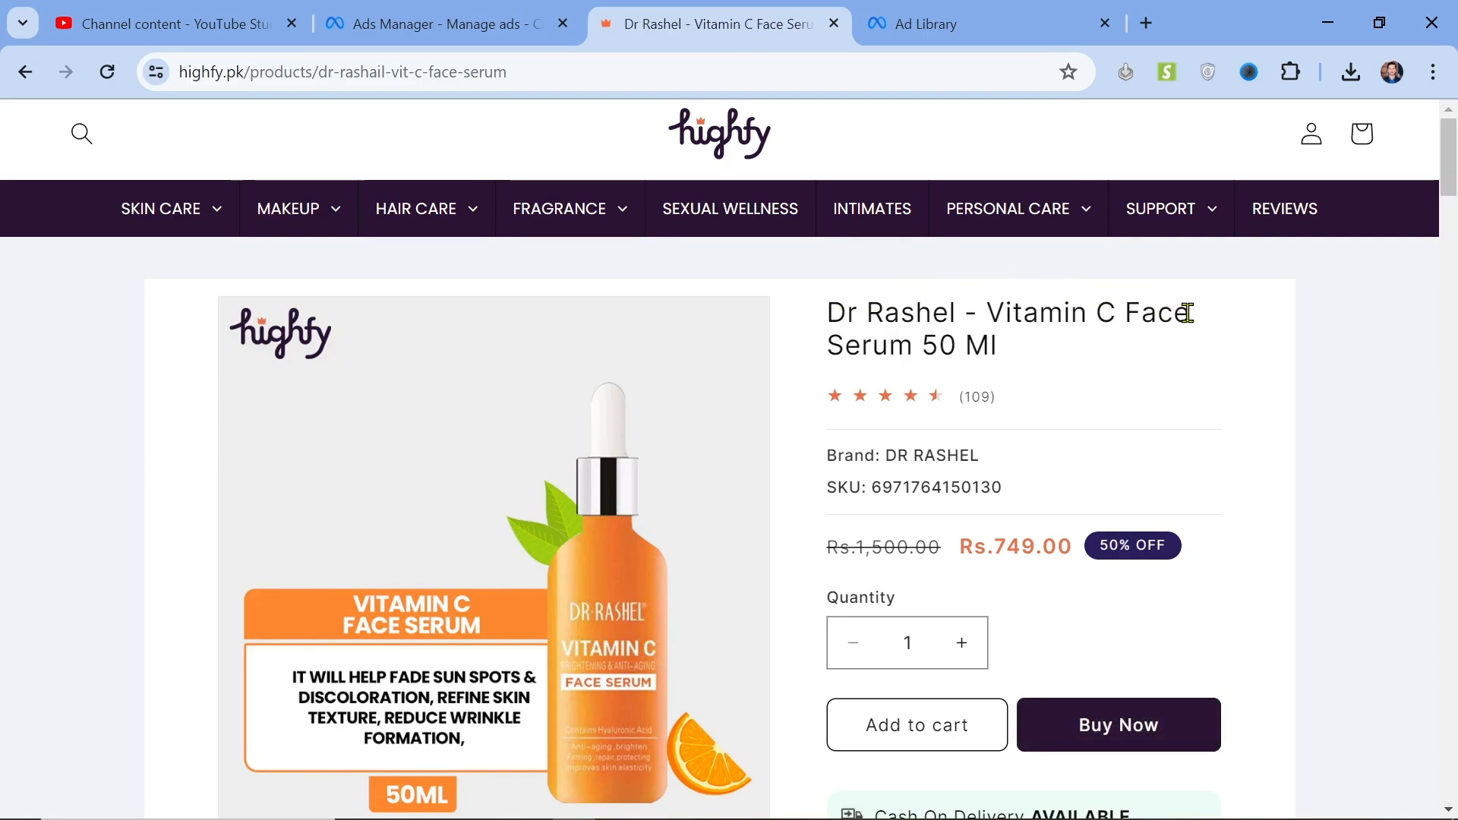
triple_click(980, 330)
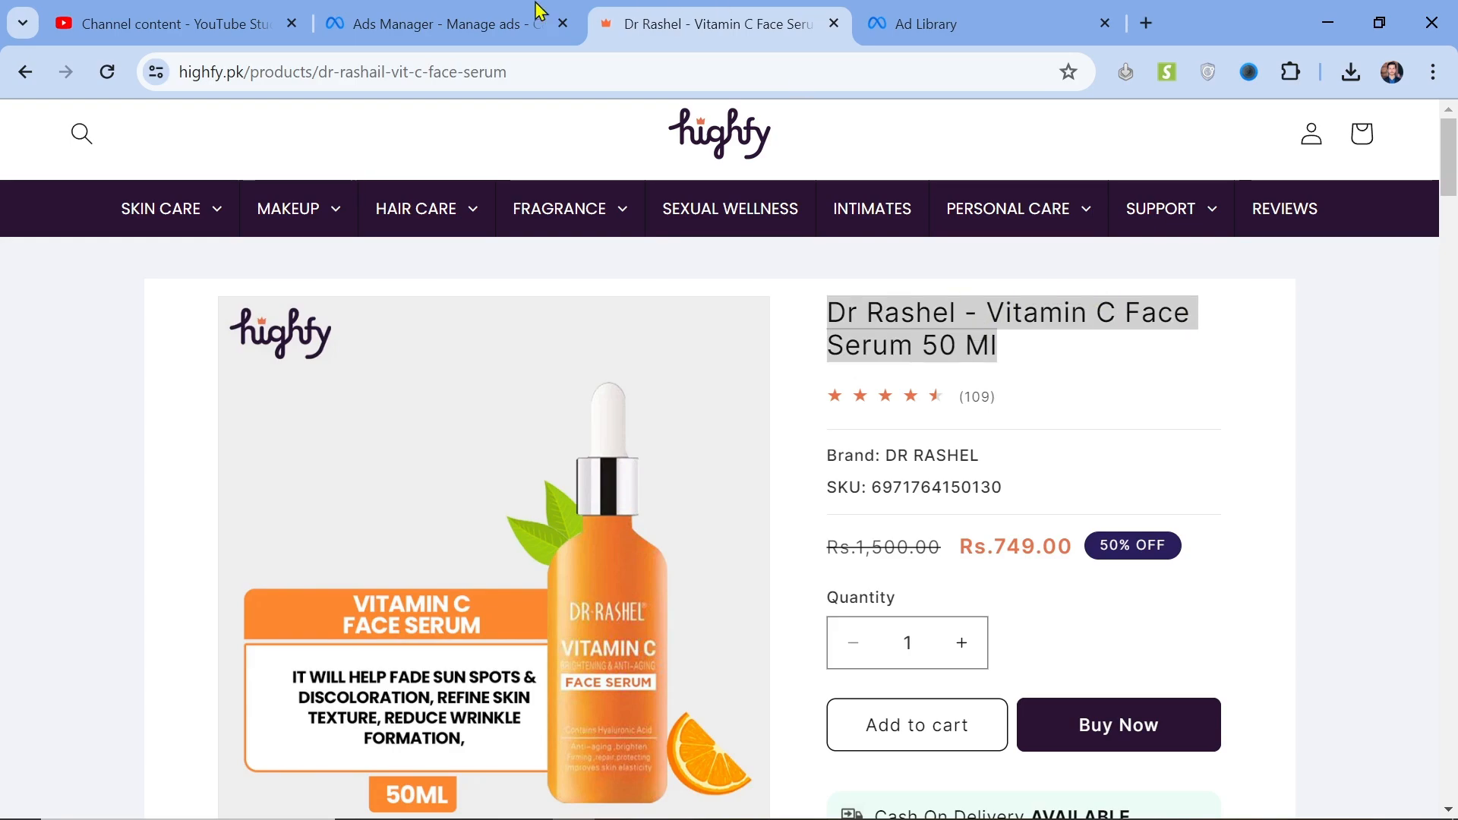
left_click(460, 15)
left_click(1028, 15)
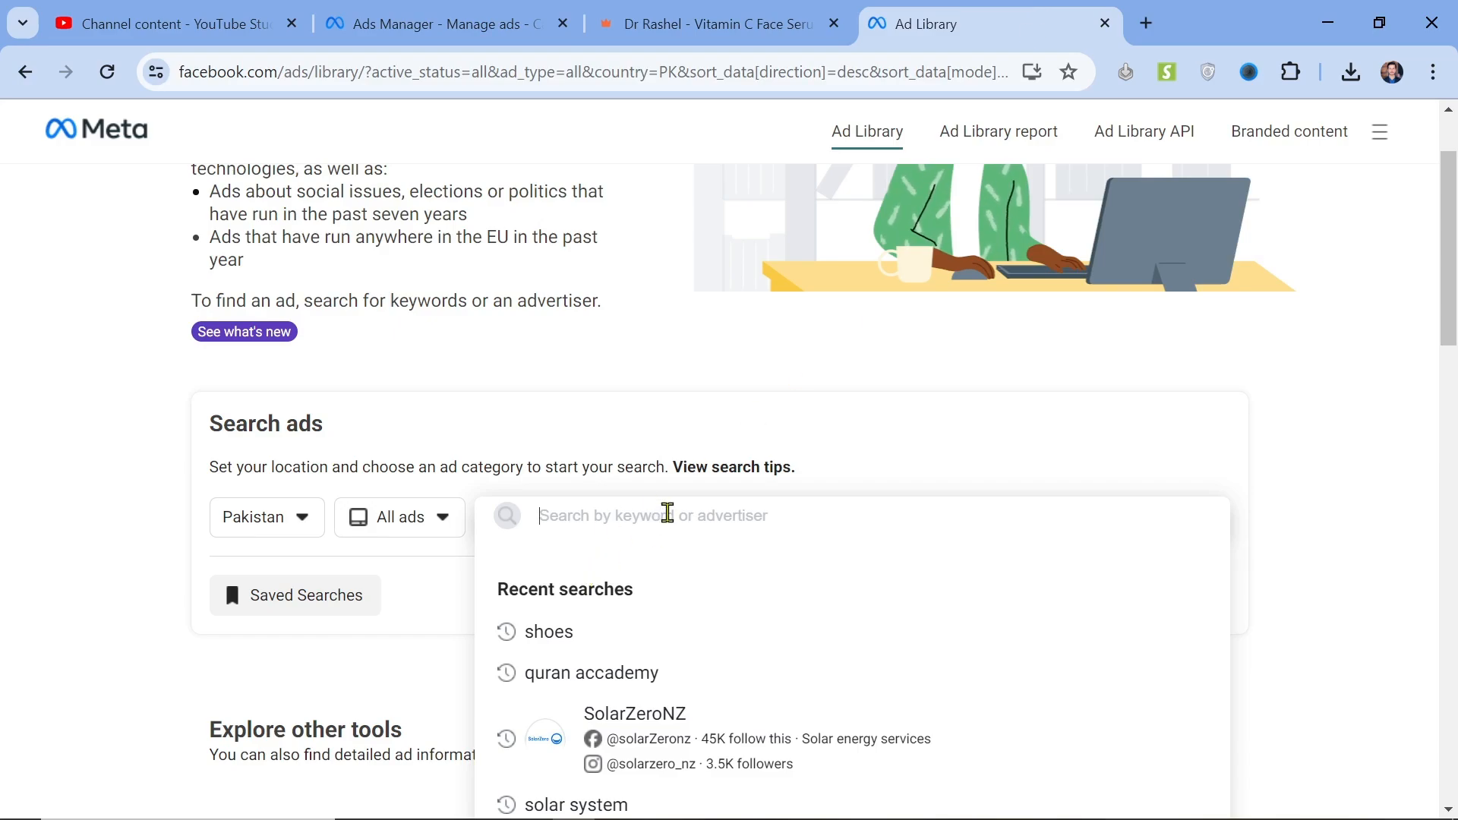
right_click(669, 515)
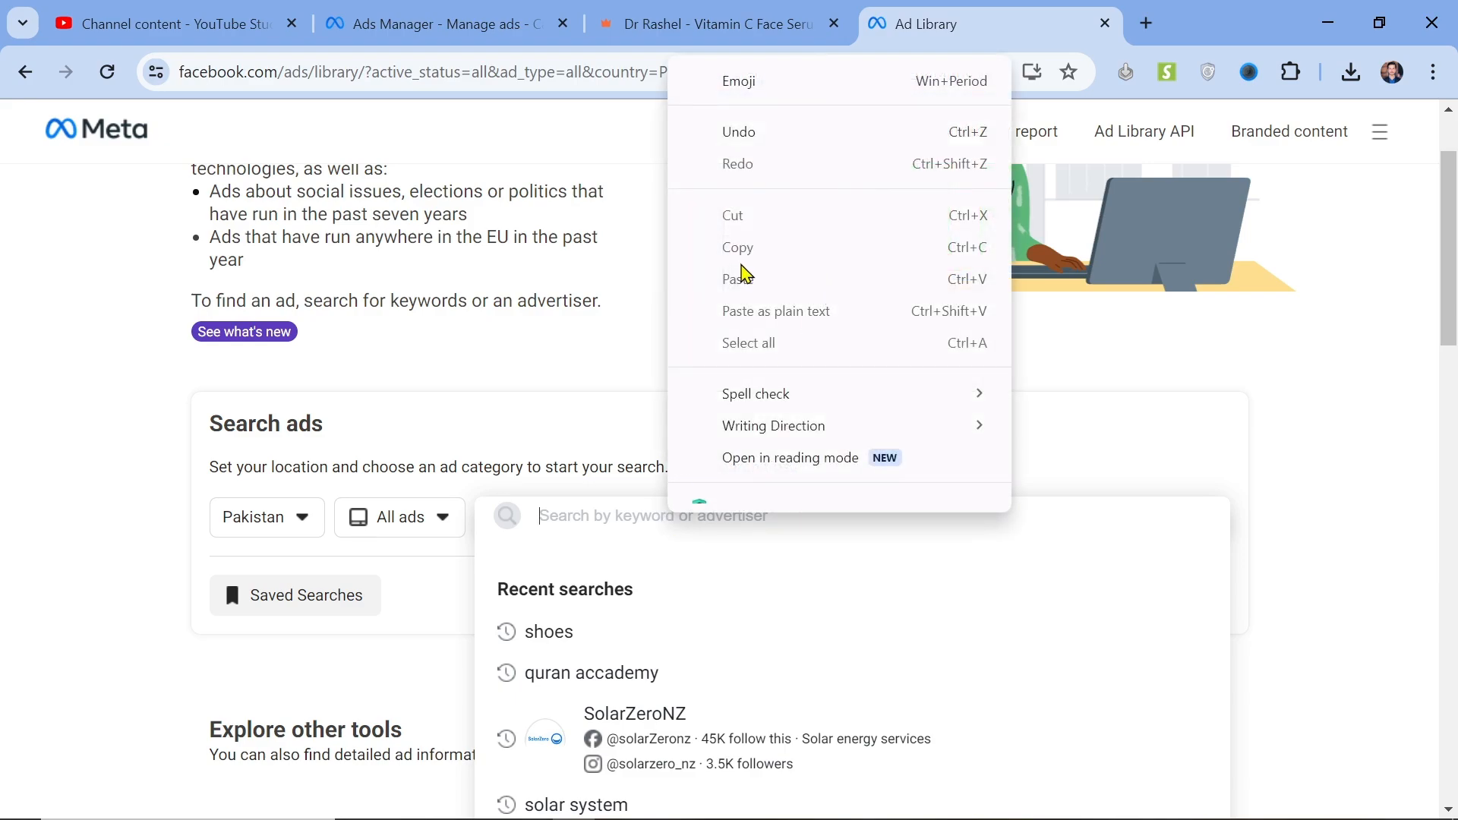
left_click(830, 15)
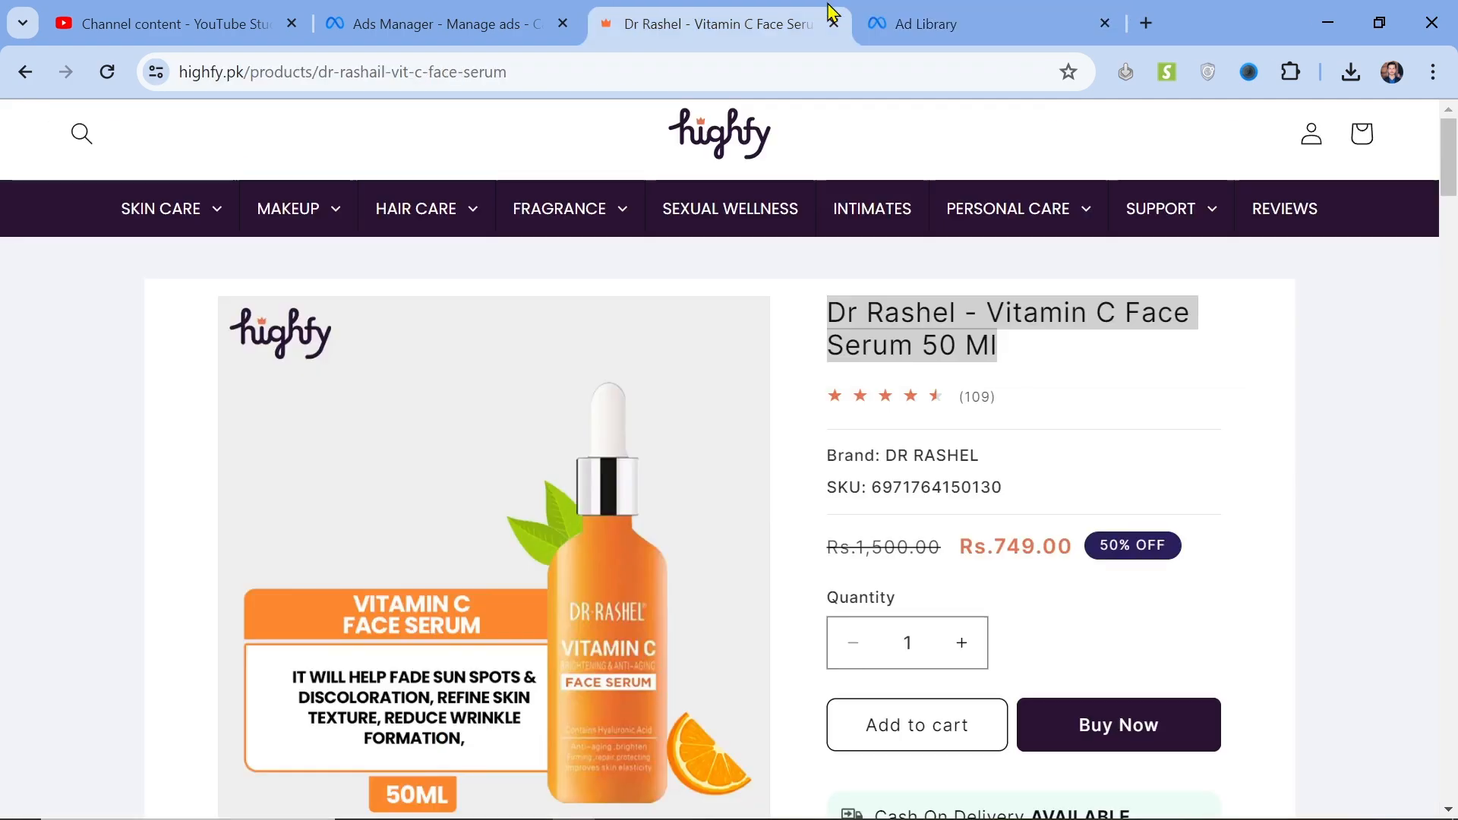
Copy the full title of the Dr Rashel Vitamin C Face Serum from its product page.
left_click(897, 327)
triple_click(897, 326)
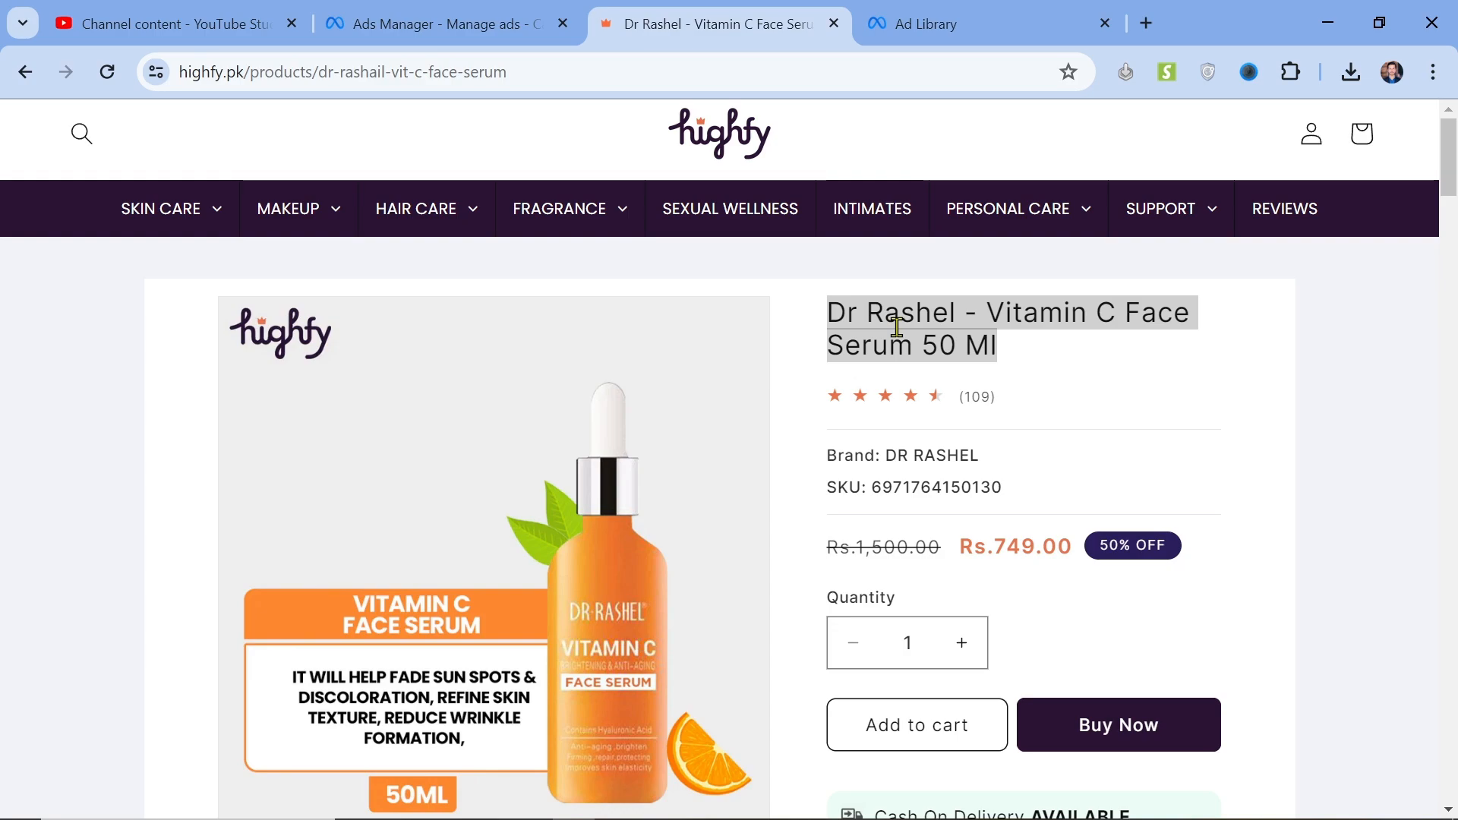
right_click(896, 327)
left_click(944, 366)
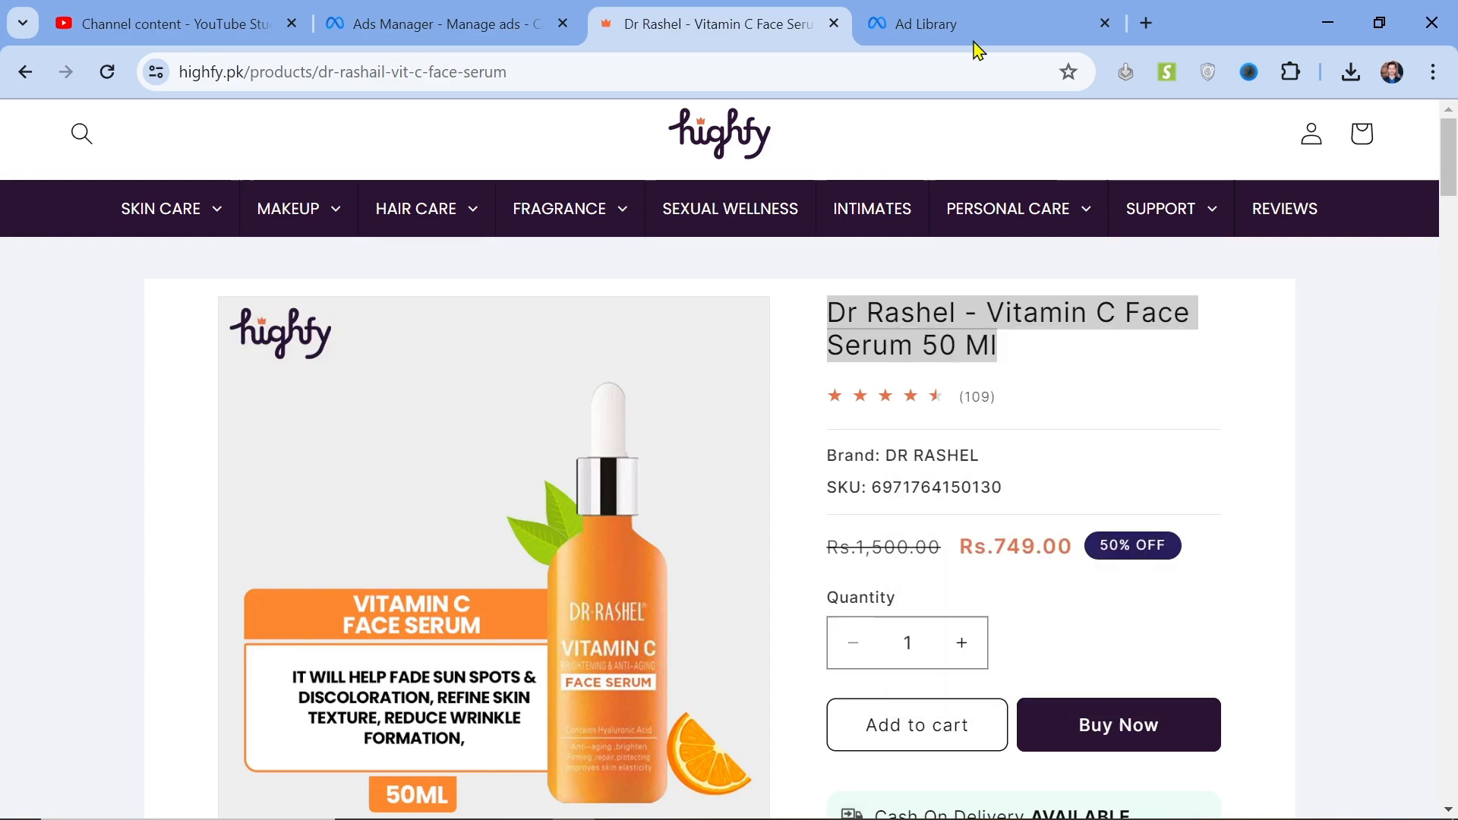
Search the Ad Library for "Dr Rashel - Vitamin C Face Serum", using the copied title without its size.
left_click(987, 19)
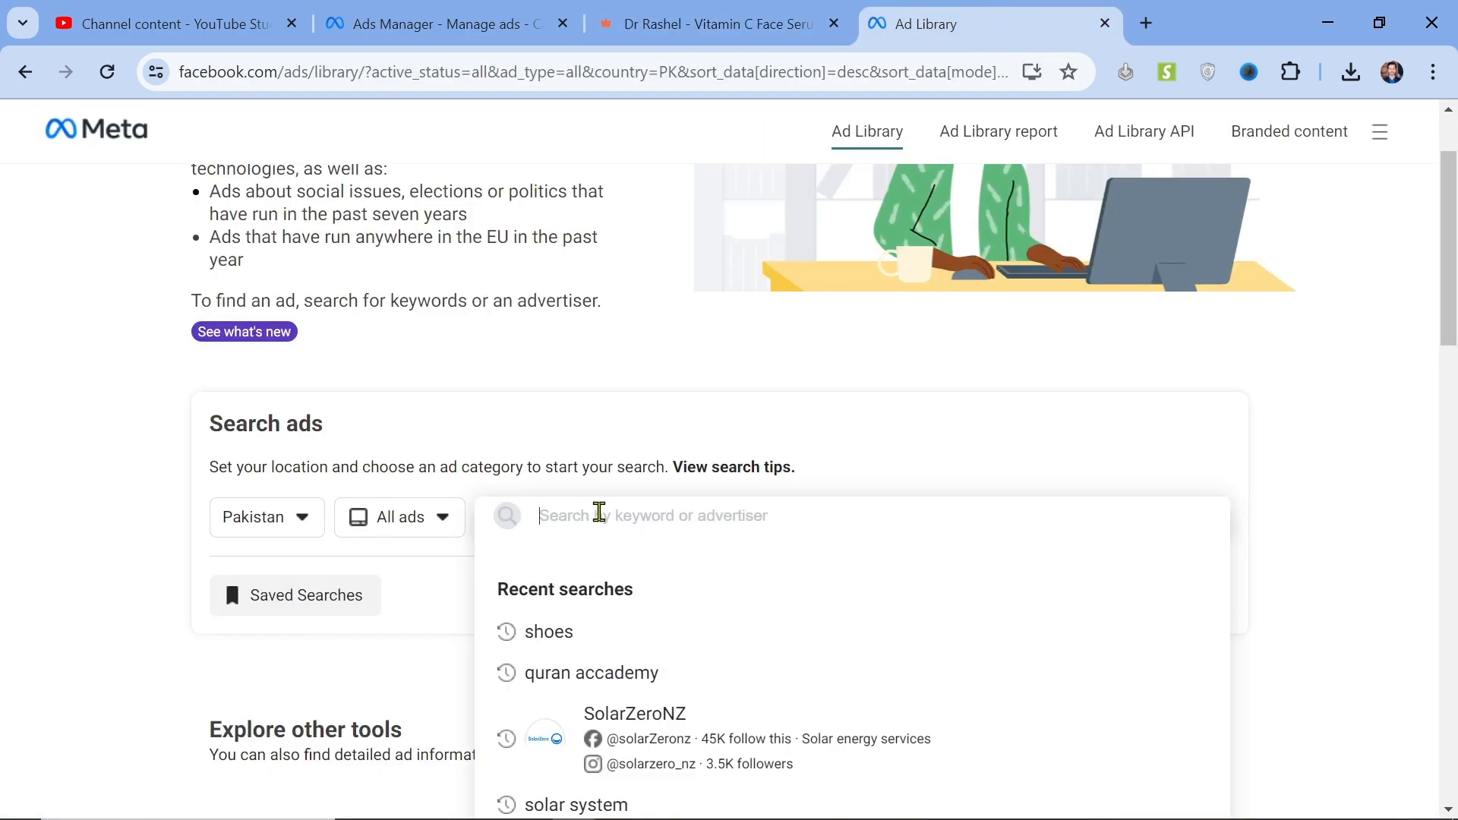
key("ctrl+v")
key("BackSpace")
key("BackSpace")
key("BackSpace")
key("BackSpace")
key("BackSpace")
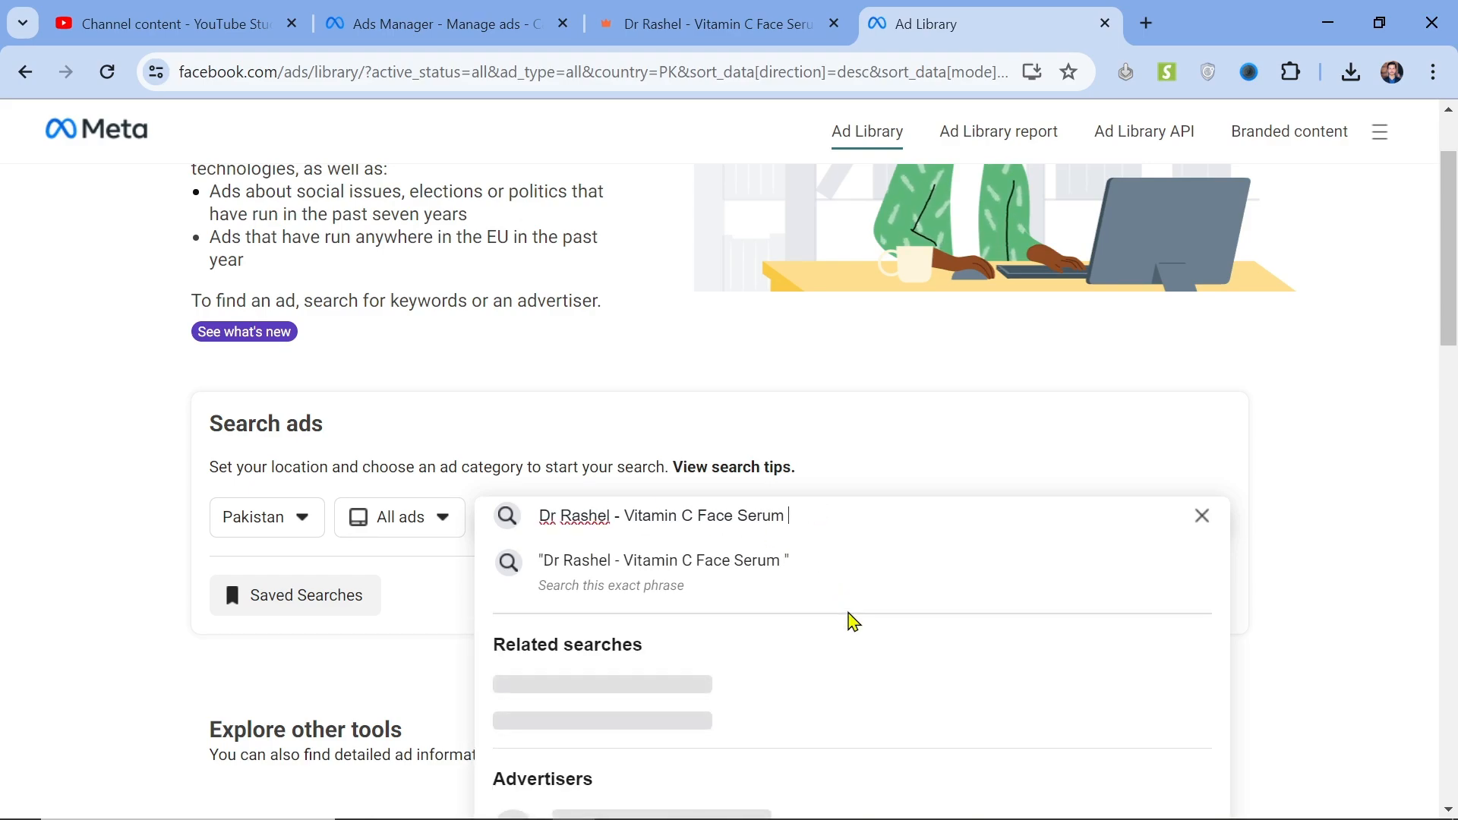
key("Return")
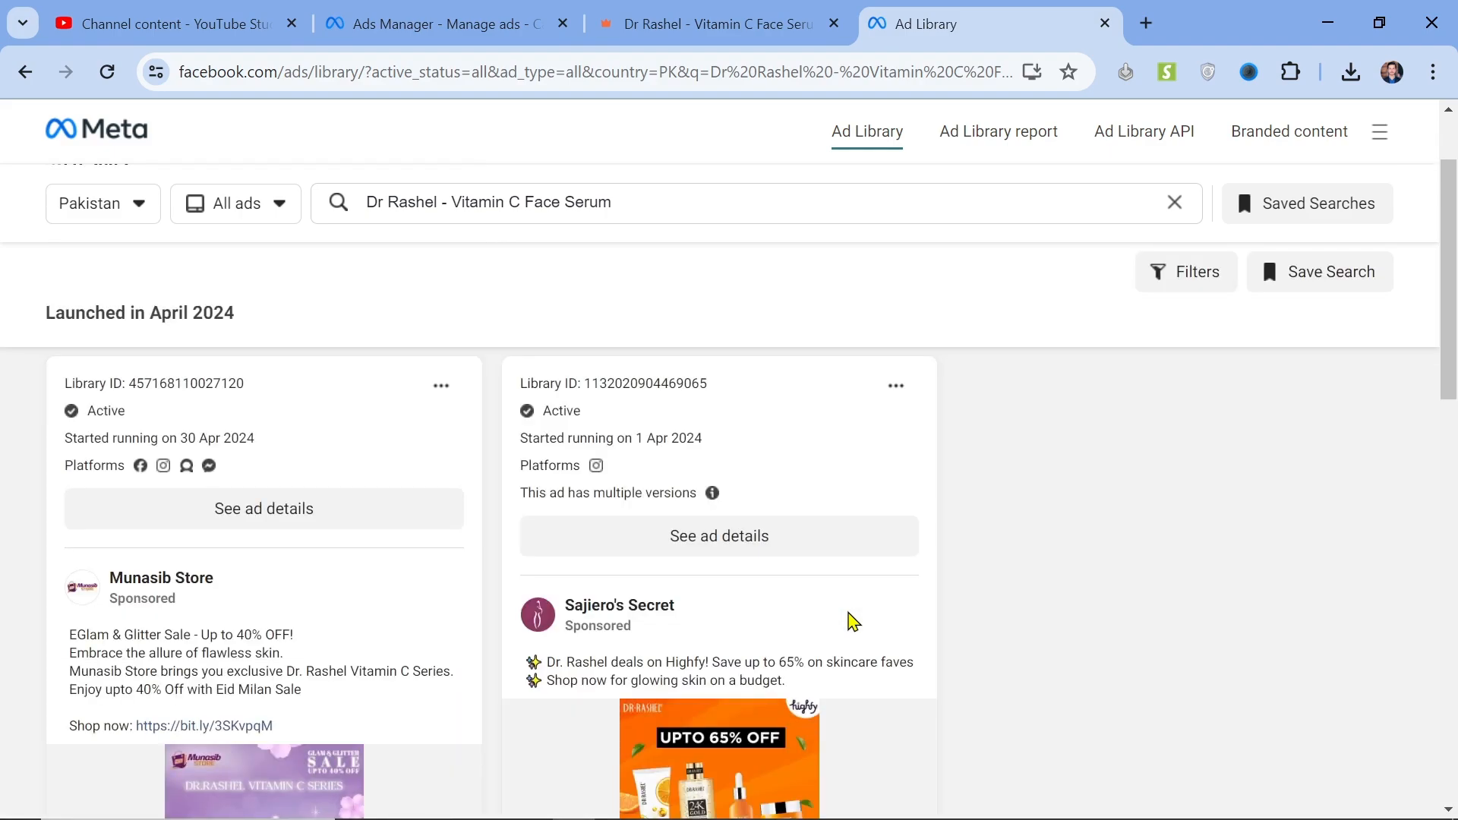
Examine the ads found for the serum, checking their status, start dates, platforms, ad text and linked stores.
scroll(871, 511, "down", 4)
scroll(871, 511, "up", 5)
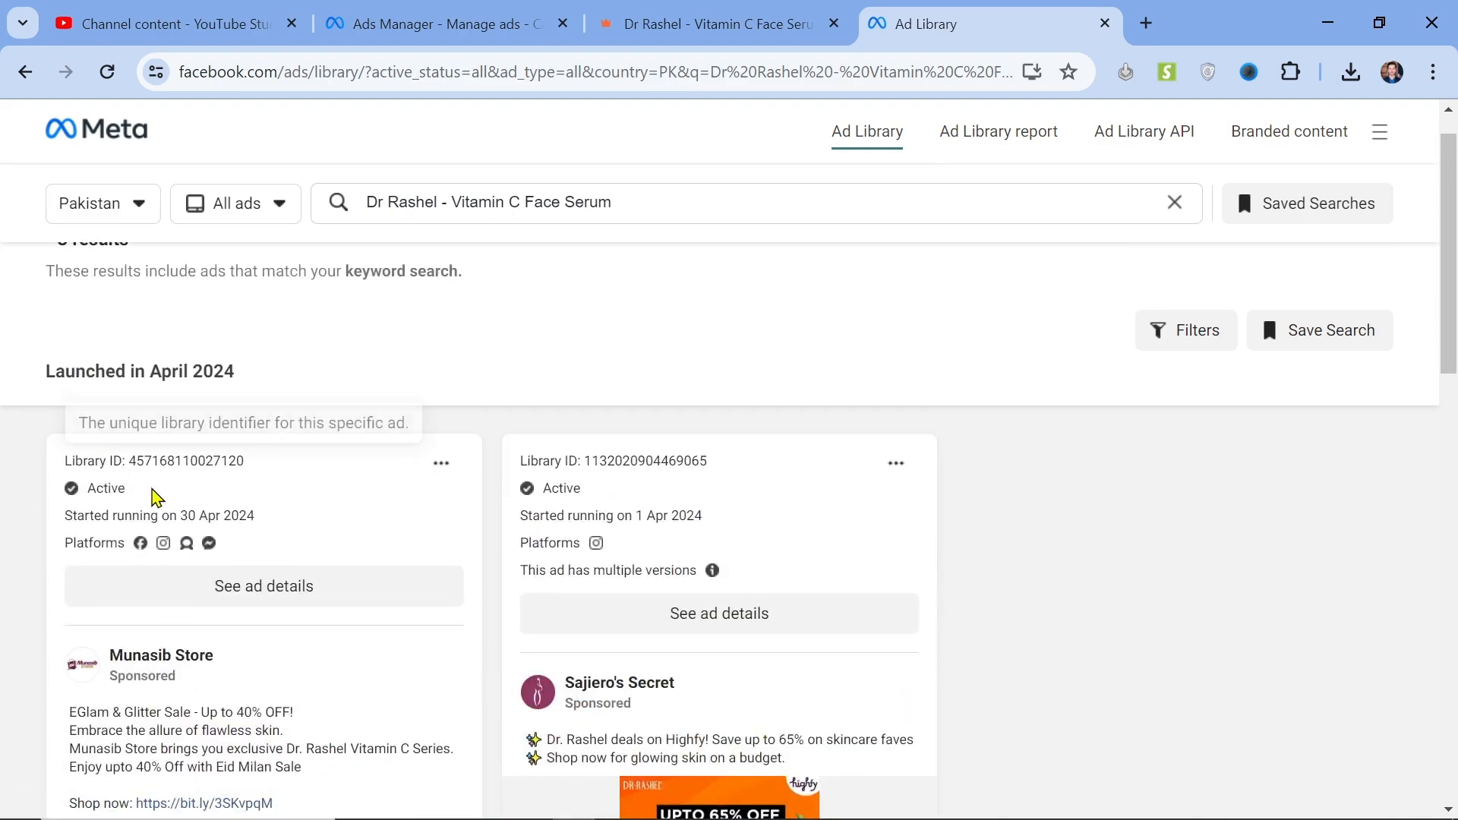
scroll(960, 580, "down", 2)
scroll(962, 580, "up", 3)
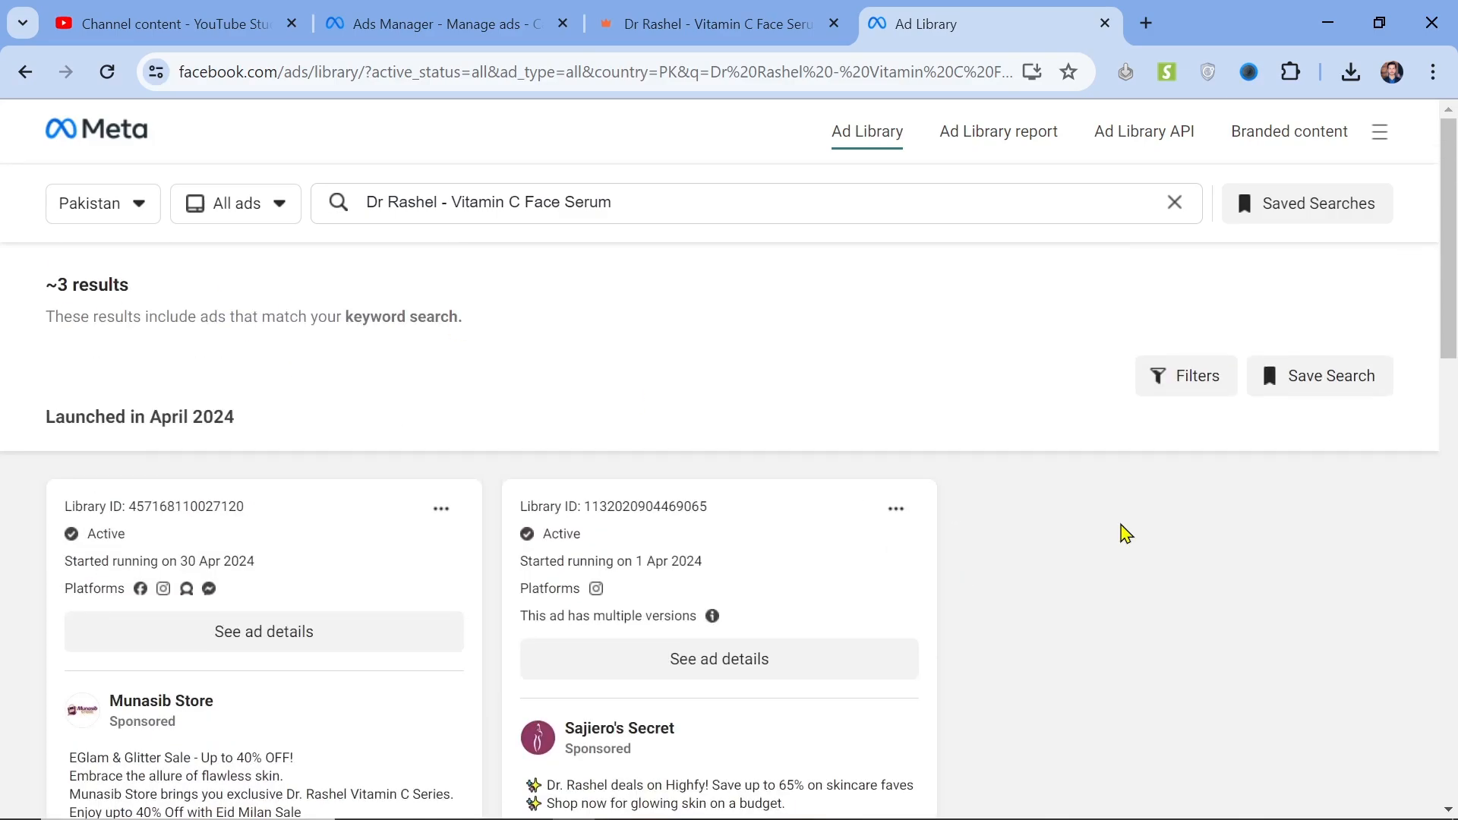
scroll(1126, 534, "down", 10)
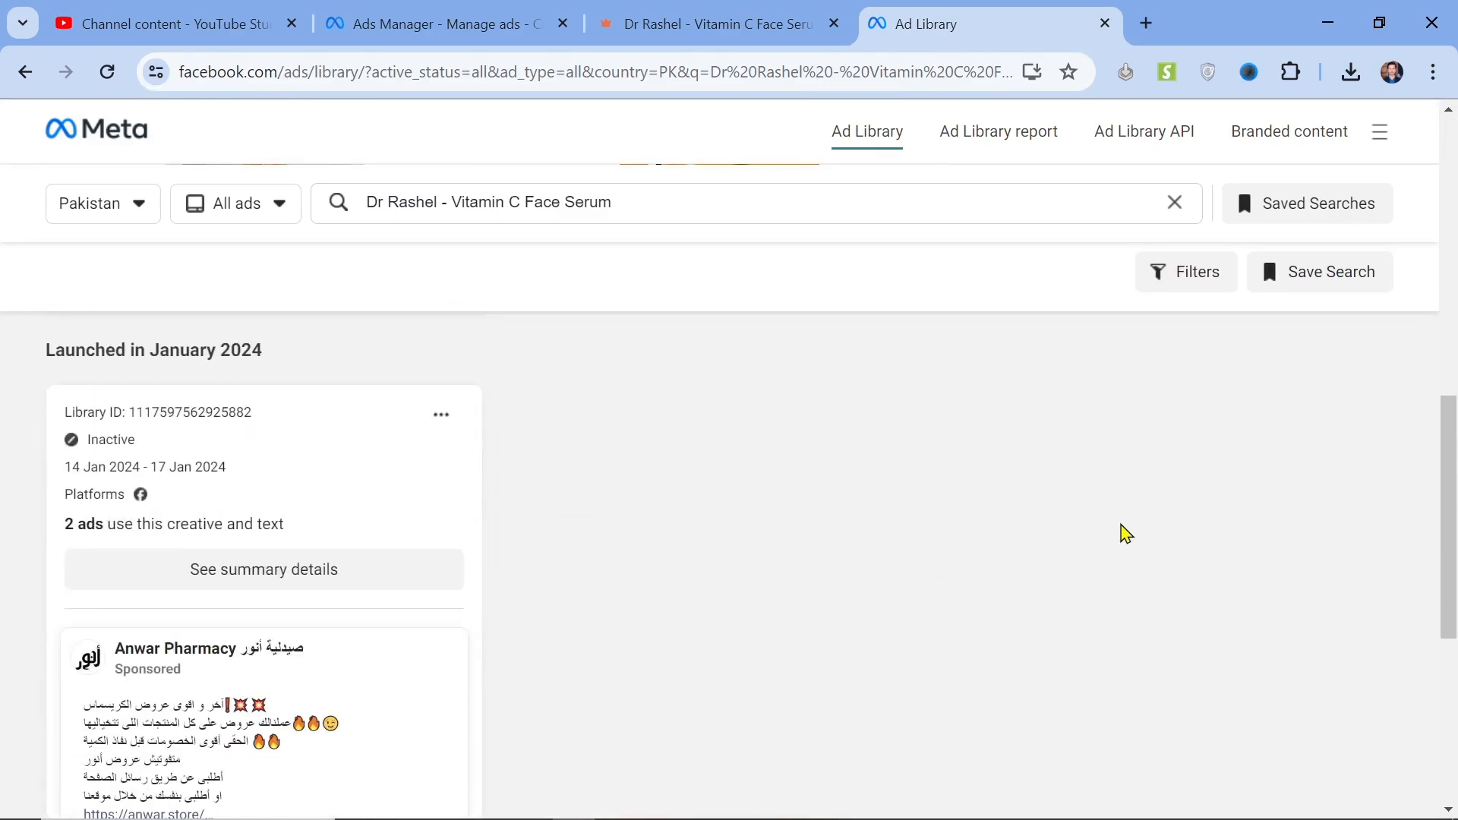
scroll(1126, 533, "down", 4)
scroll(1126, 534, "up", 10)
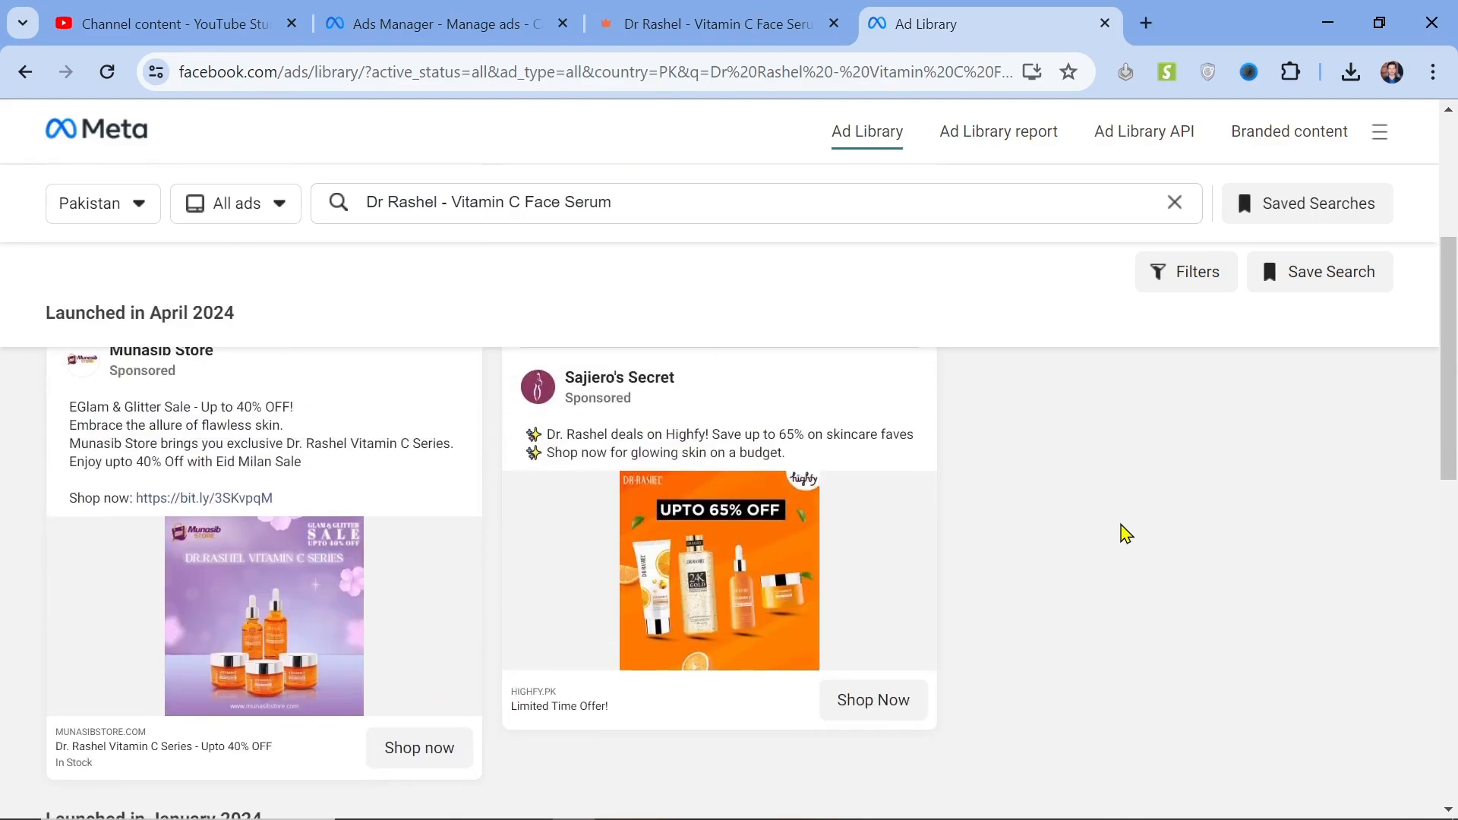
scroll(1126, 534, "up", 2)
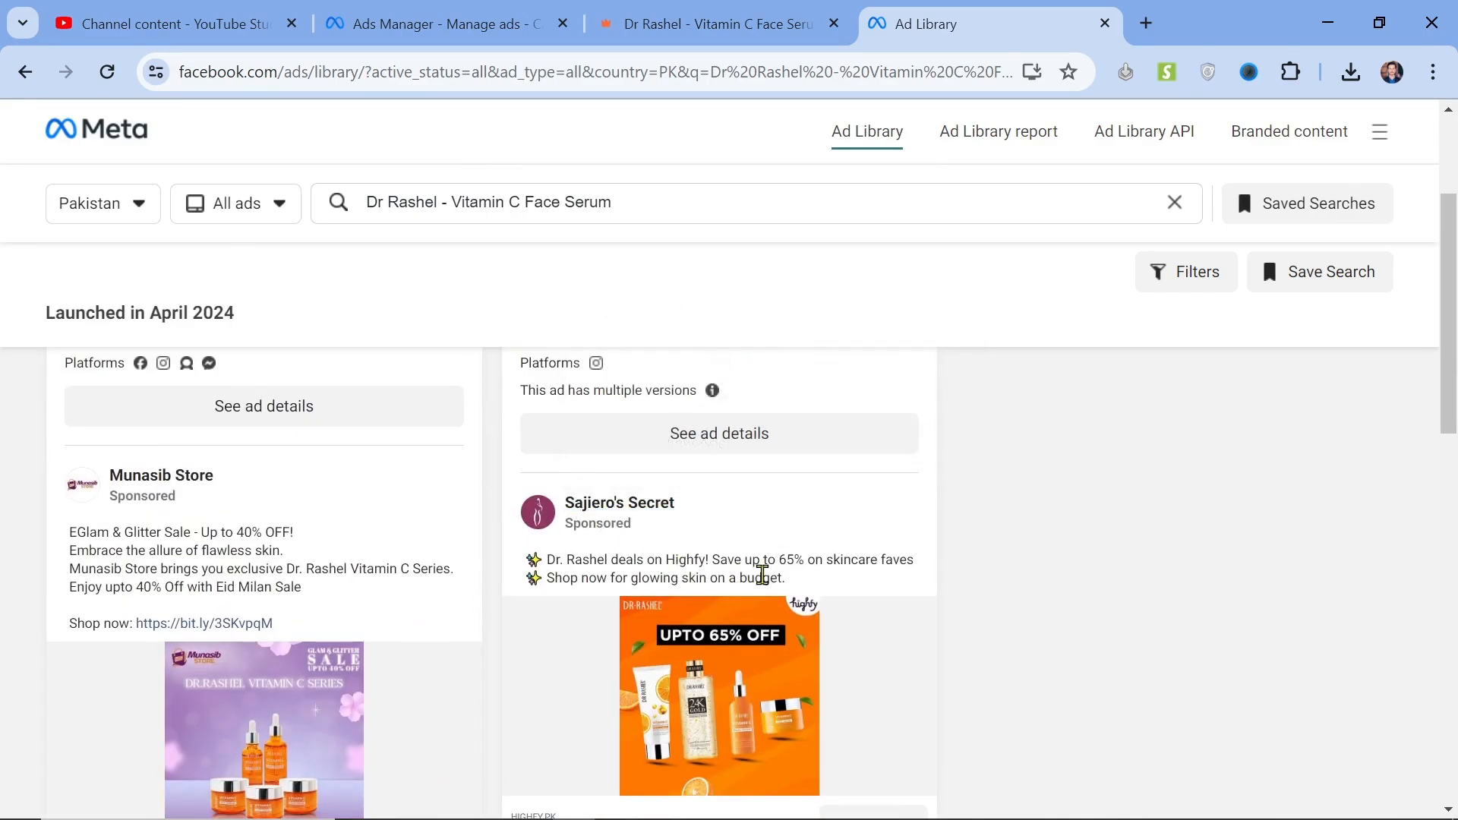
triple_click(762, 575)
scroll(927, 605, "down", 2)
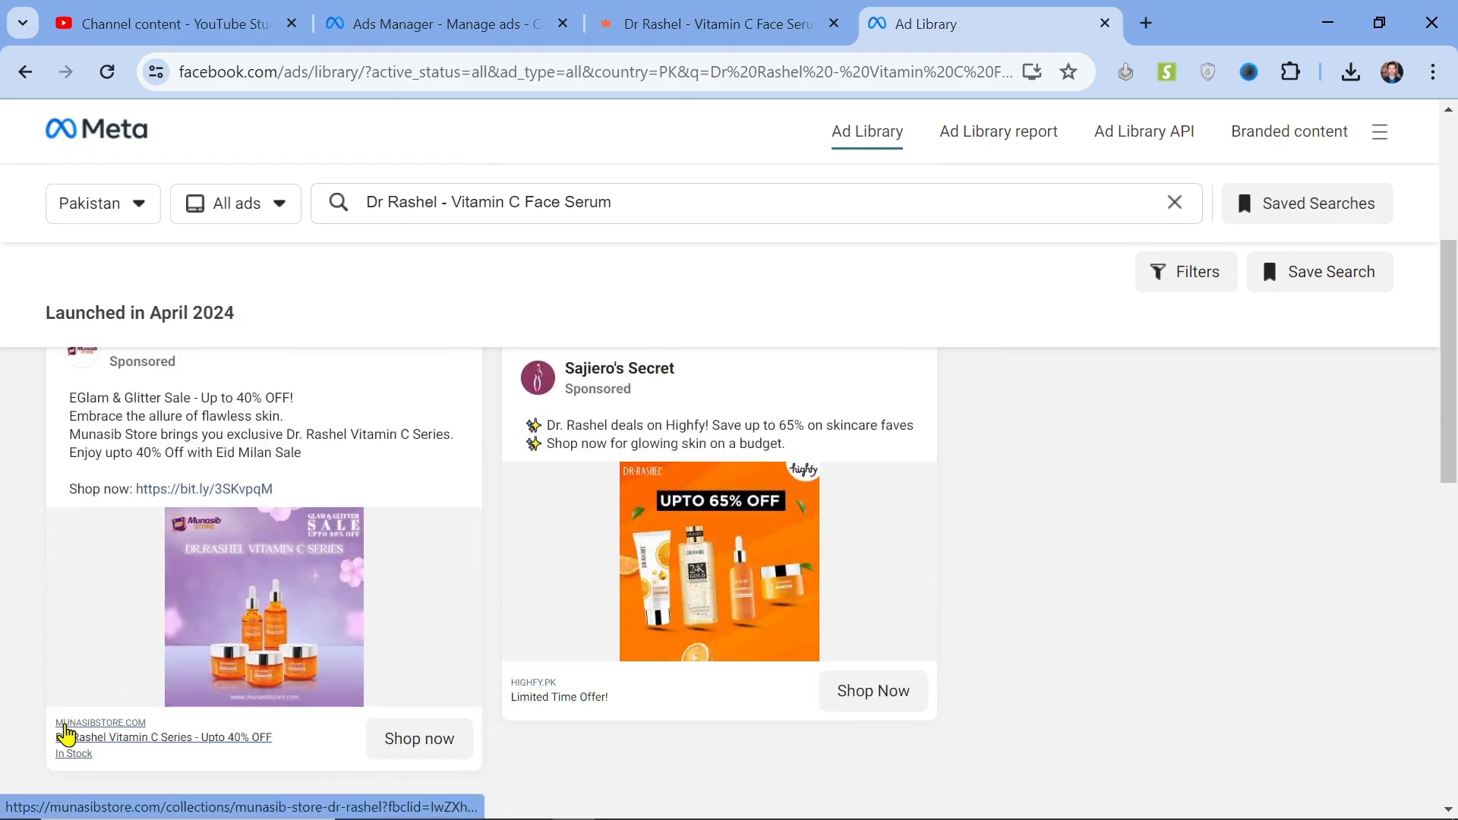
scroll(879, 684, "down", 3)
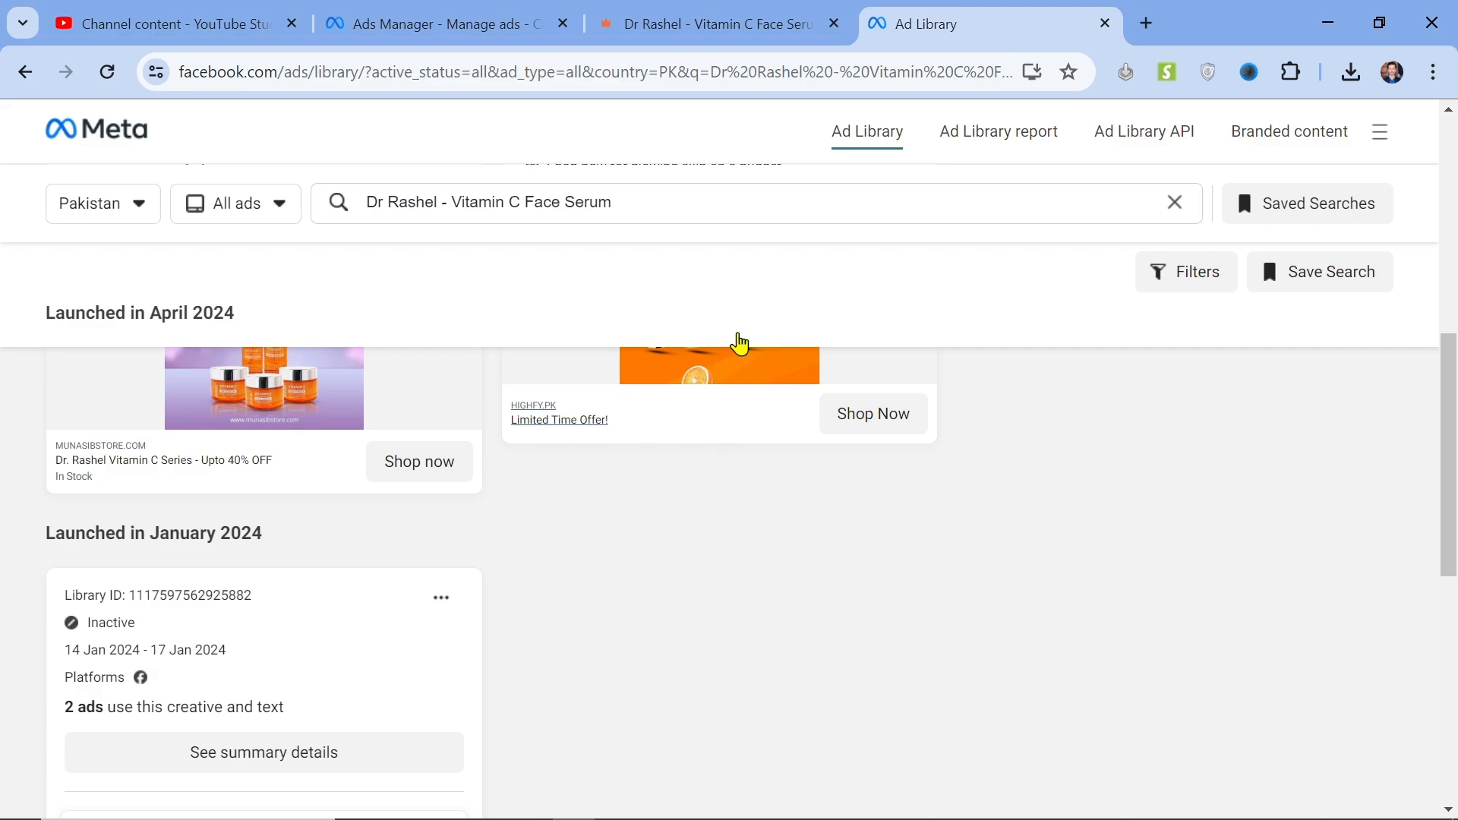
Compare the serum's Highfy product page with the ad results, reviewing the January 2024 and April 2024 ads.
left_click(710, 19)
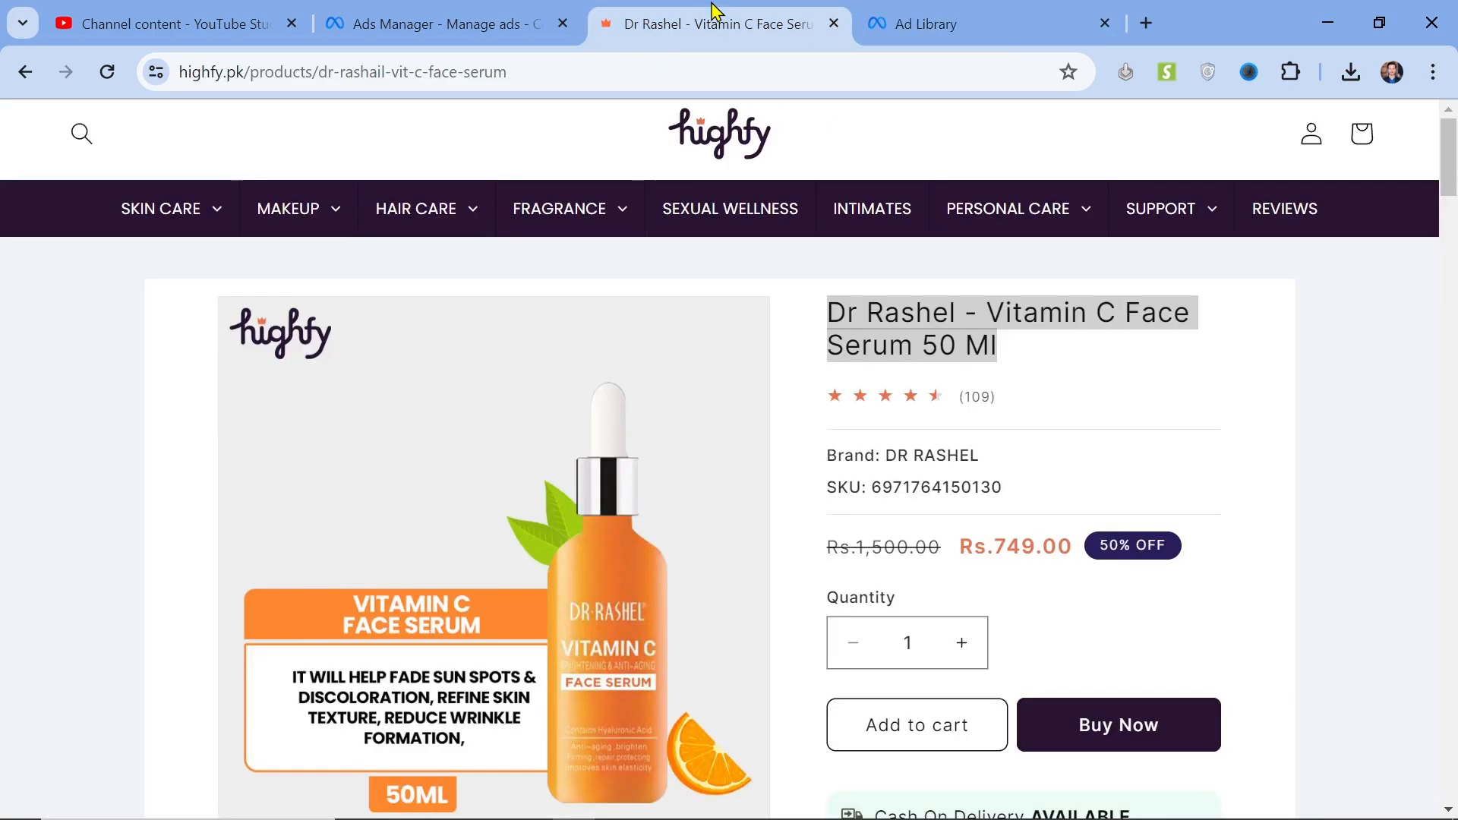
left_click(909, 12)
scroll(624, 671, "down", 3)
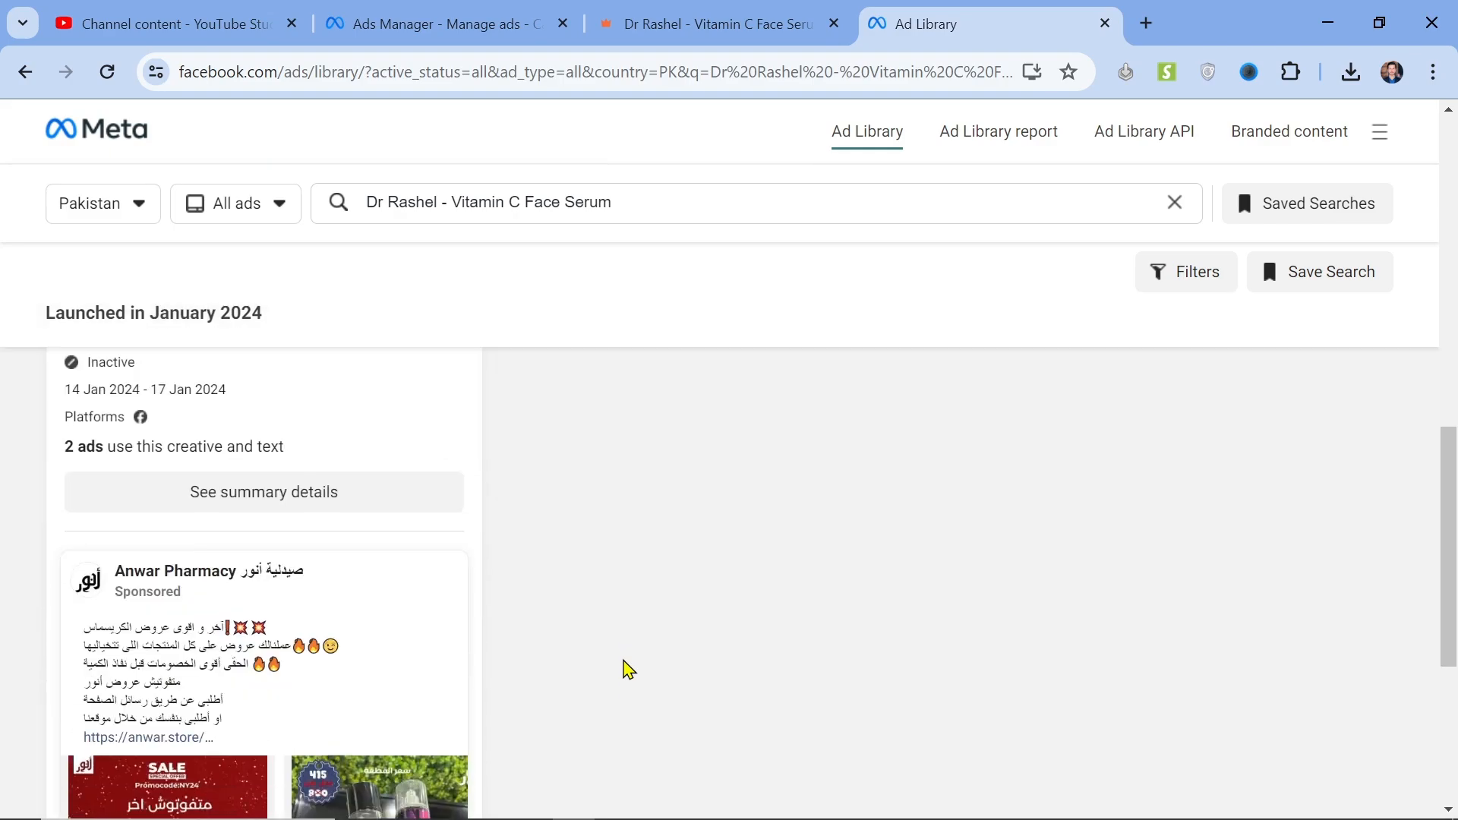
scroll(625, 670, "down", 5)
scroll(624, 670, "up", 10)
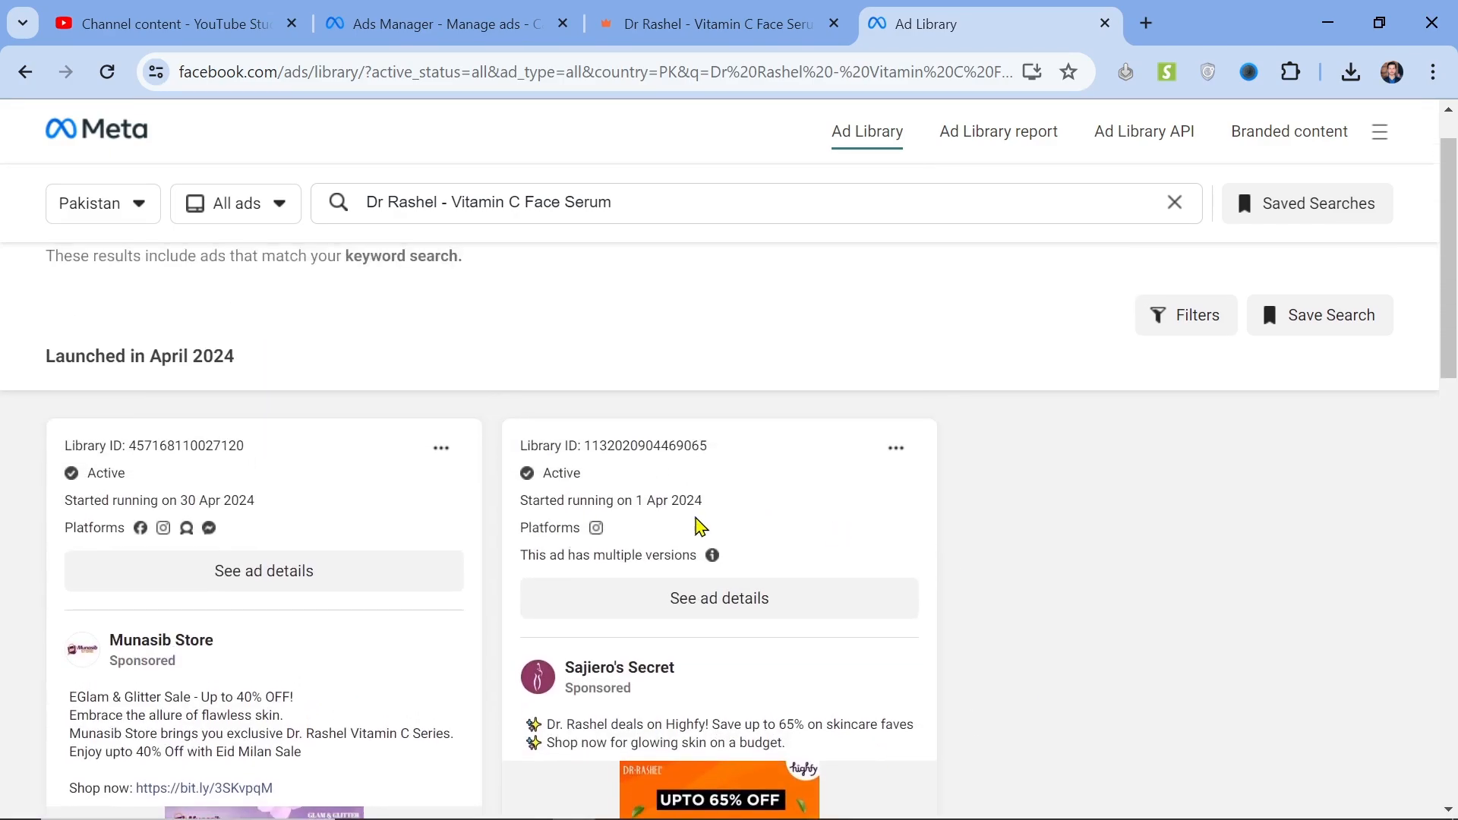
Check the run dates of the January and April 2024 serum ads against today's calendar date, and review the Highfy ad's text and creative.
scroll(319, 648, "down", 11)
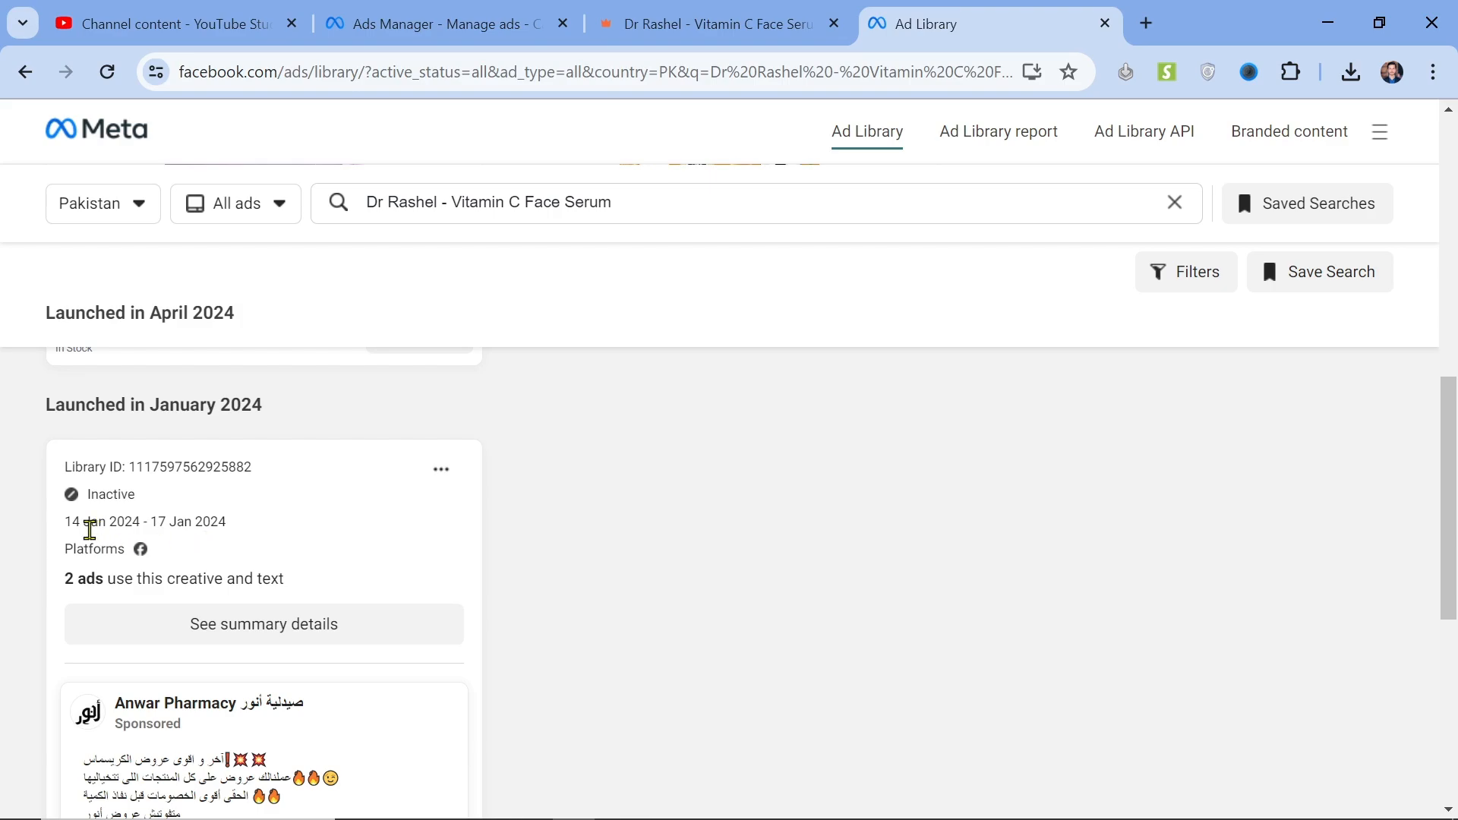
scroll(903, 660, "up", 10)
scroll(906, 660, "up", 2)
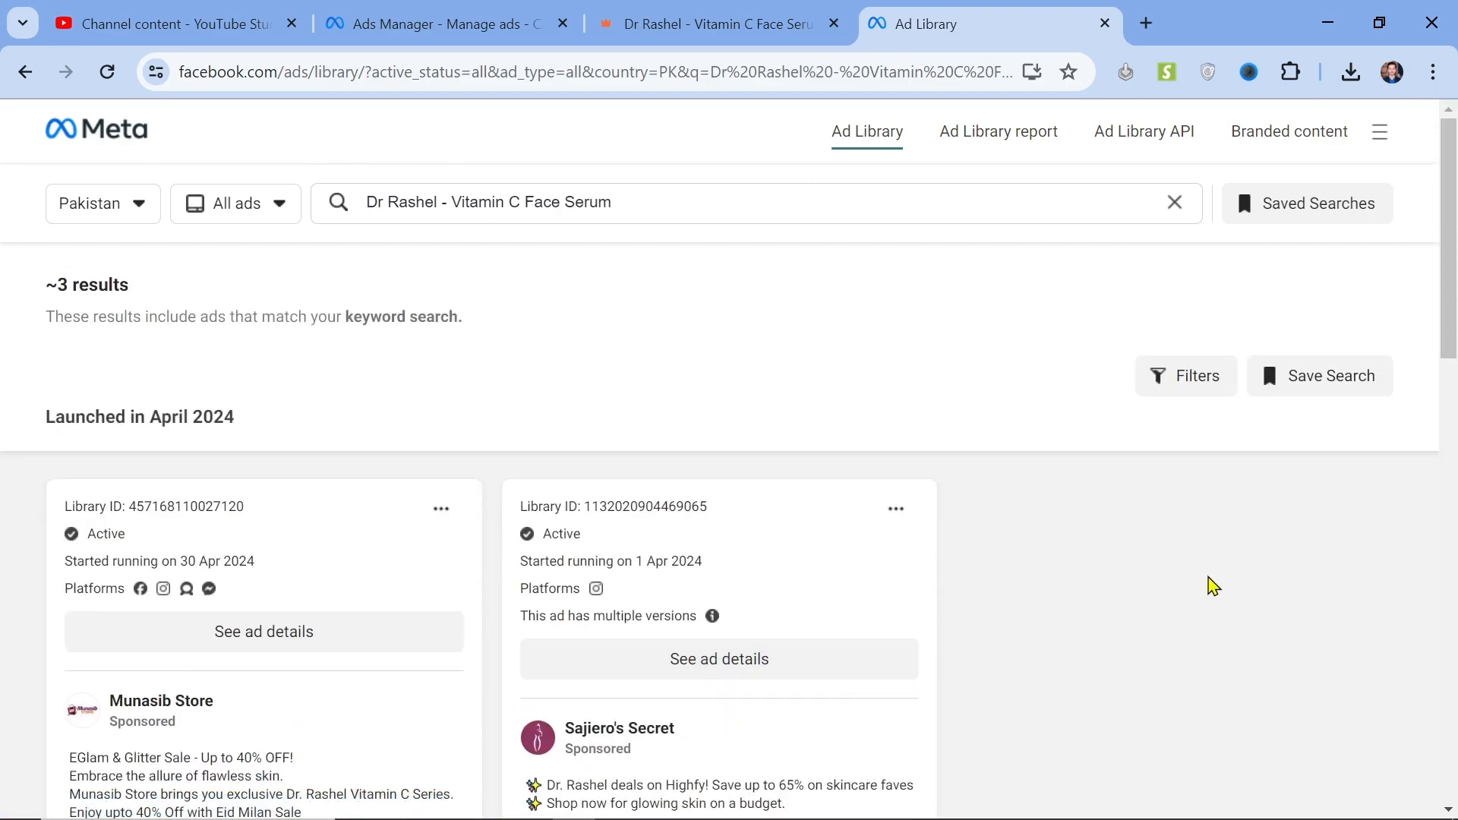
scroll(1212, 585, "down", 2)
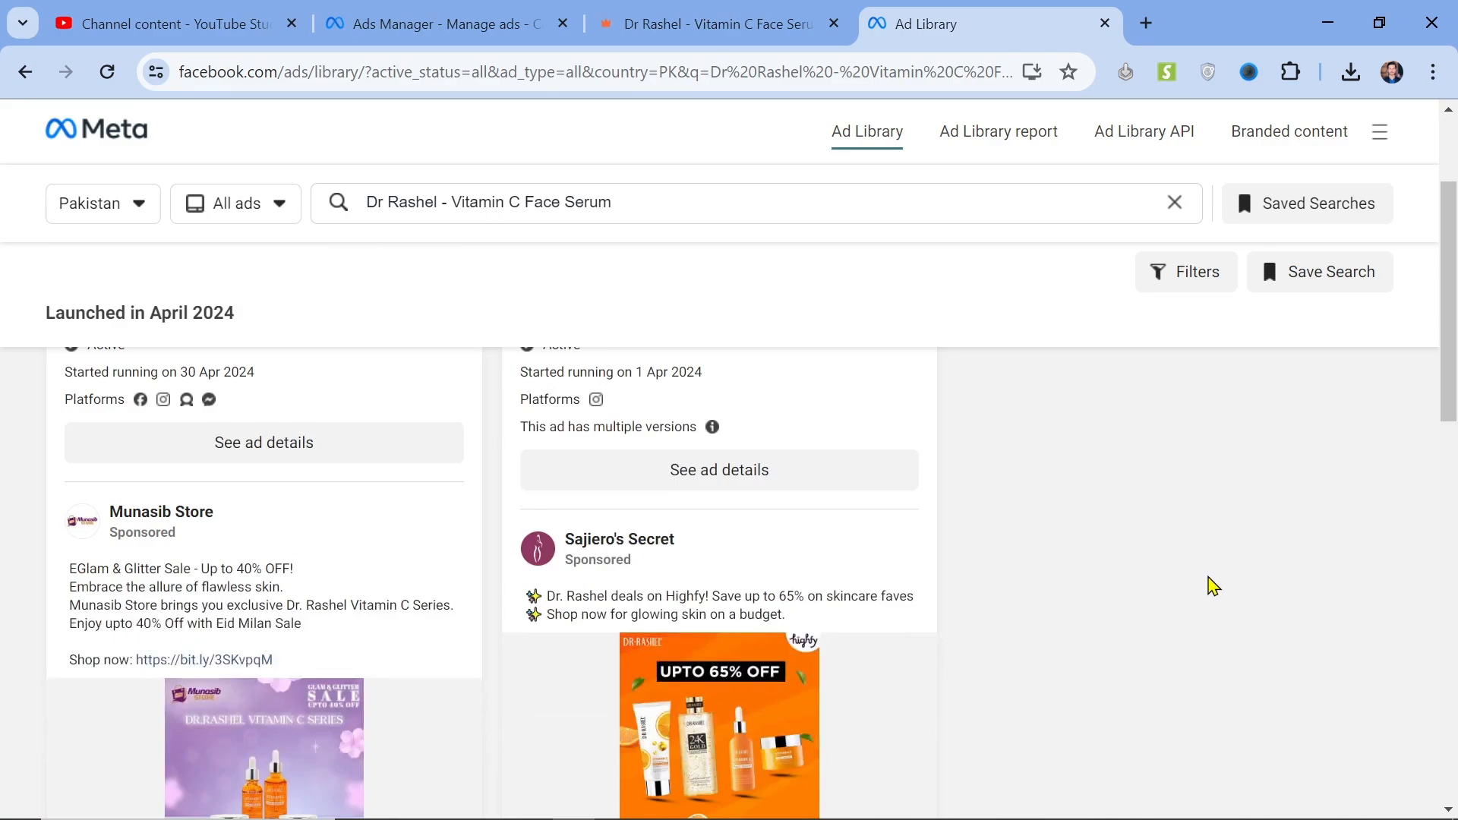
scroll(1213, 585, "up", 1)
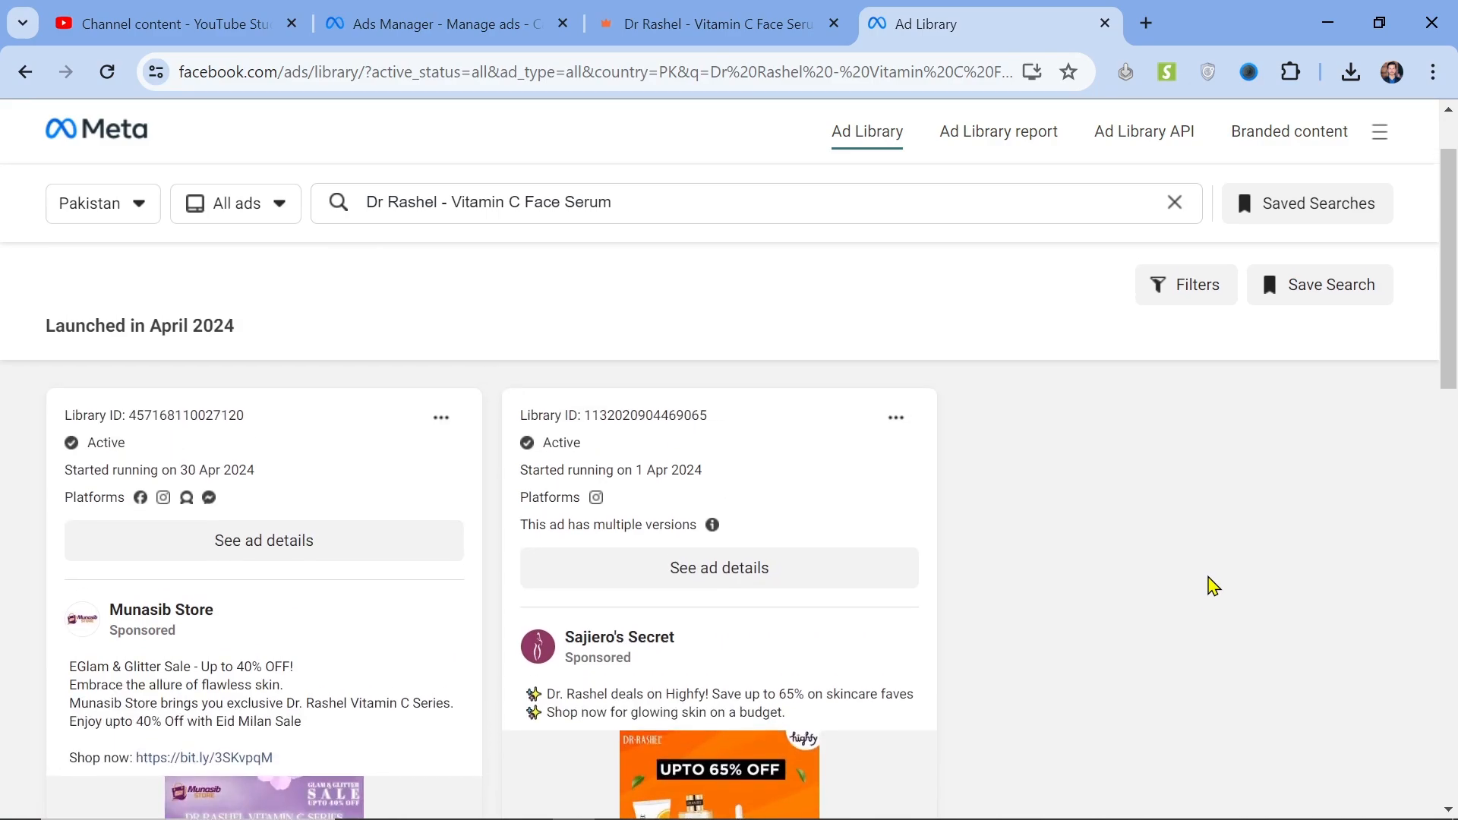
scroll(1213, 585, "up", 1)
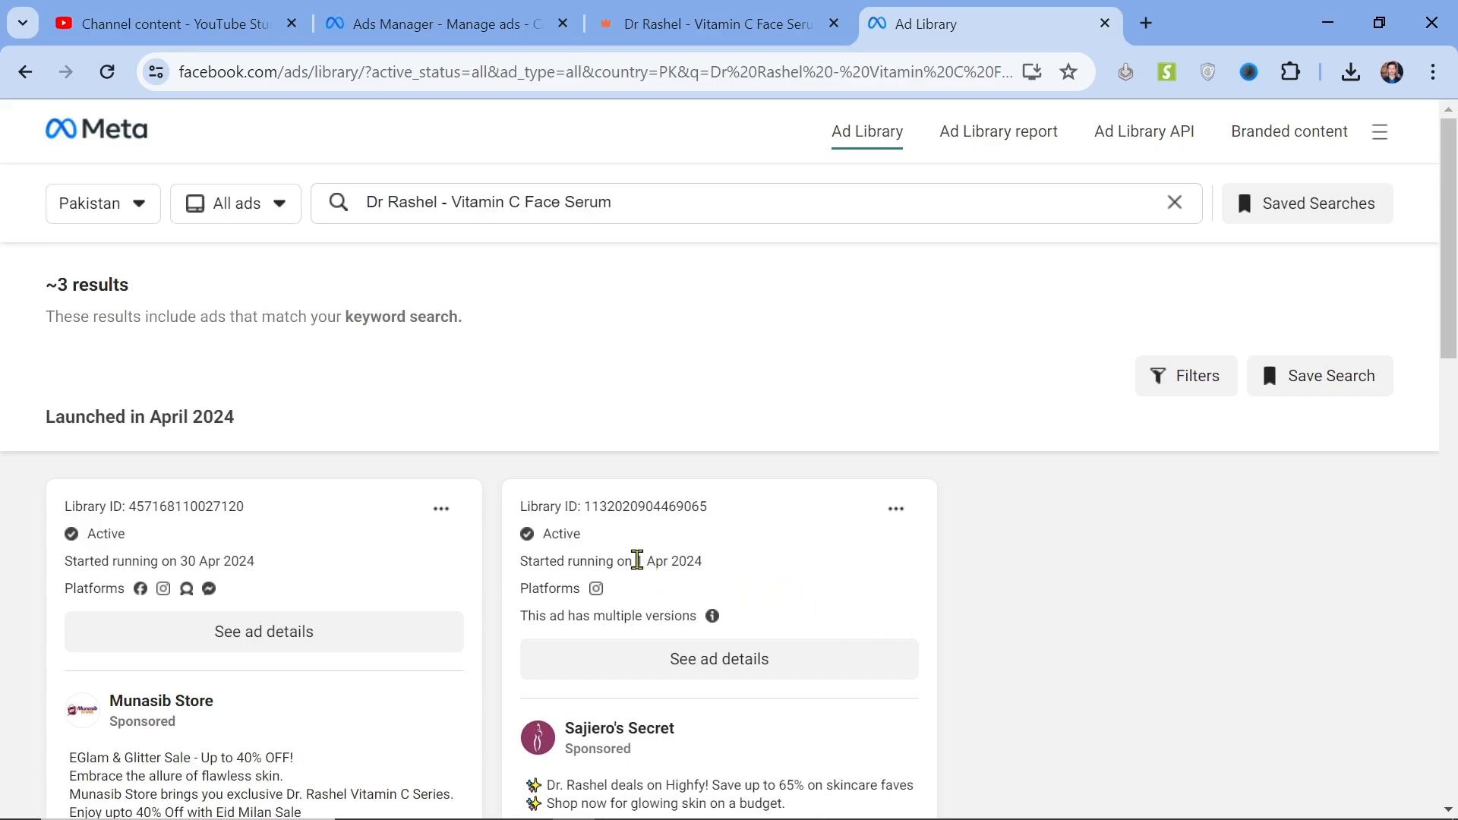
left_click_drag(636, 560, 759, 568)
left_click(767, 570)
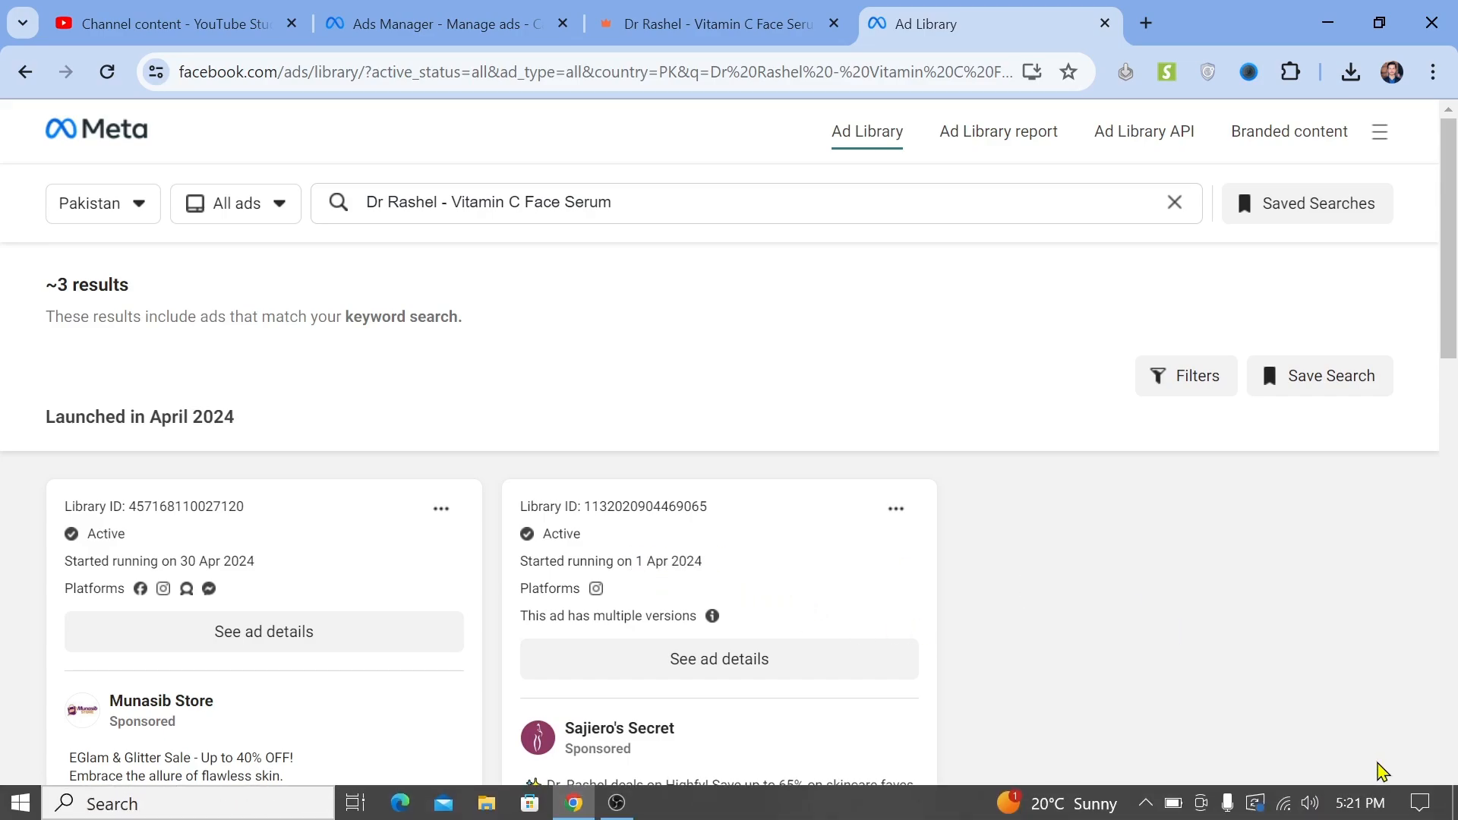
left_click(1370, 817)
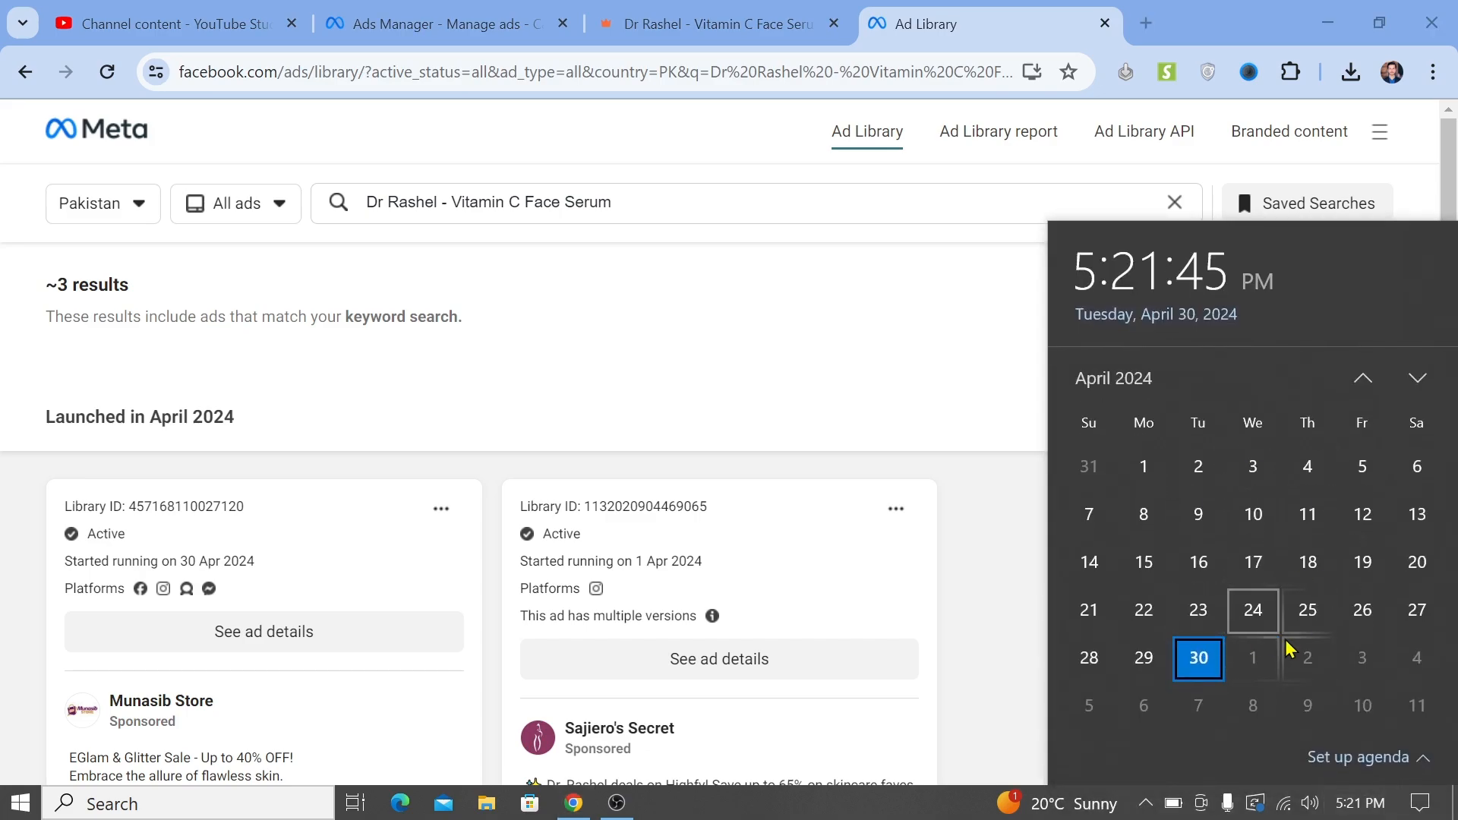
left_click(1021, 591)
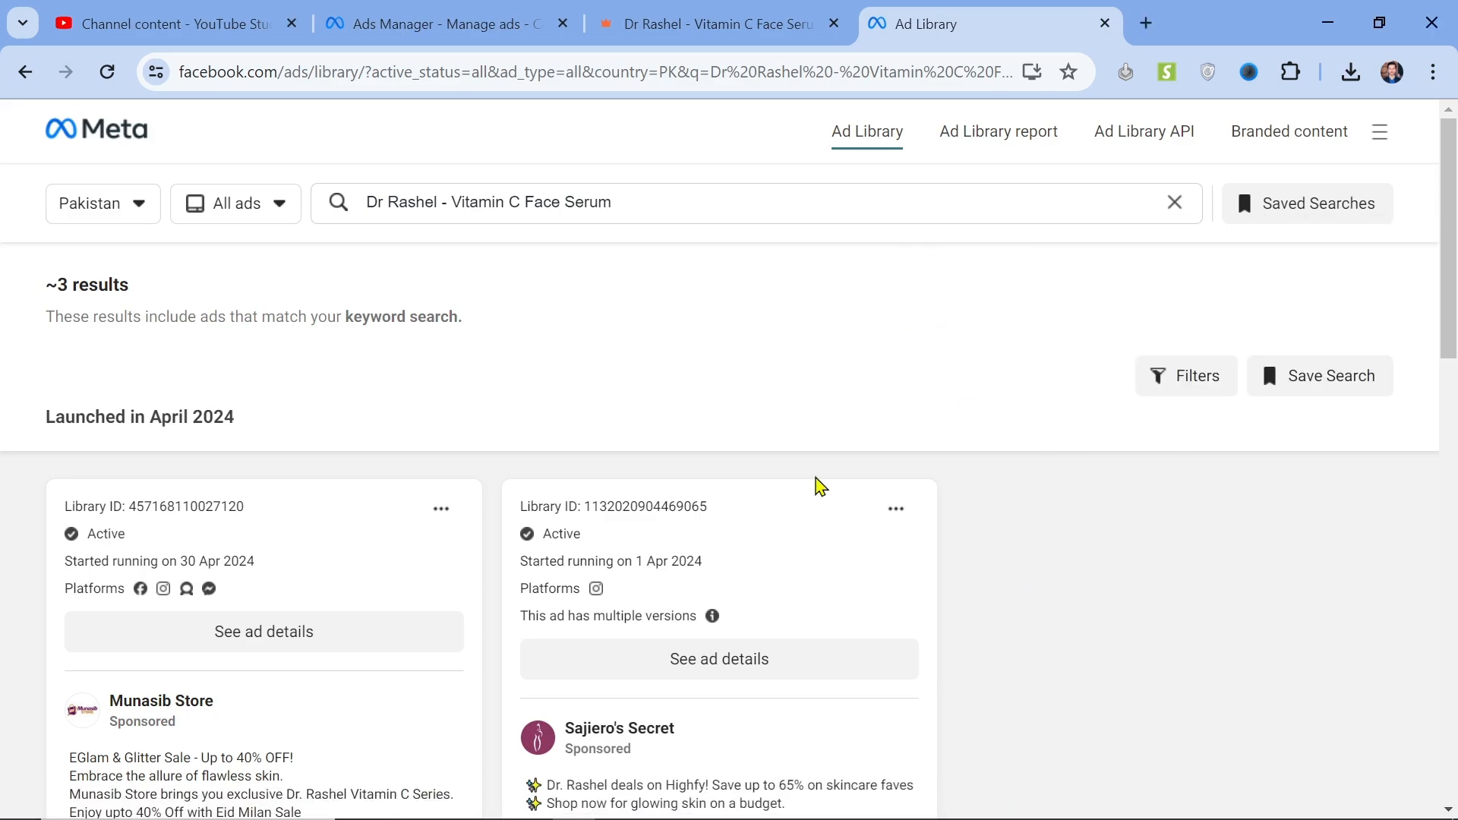
scroll(961, 636, "down", 4)
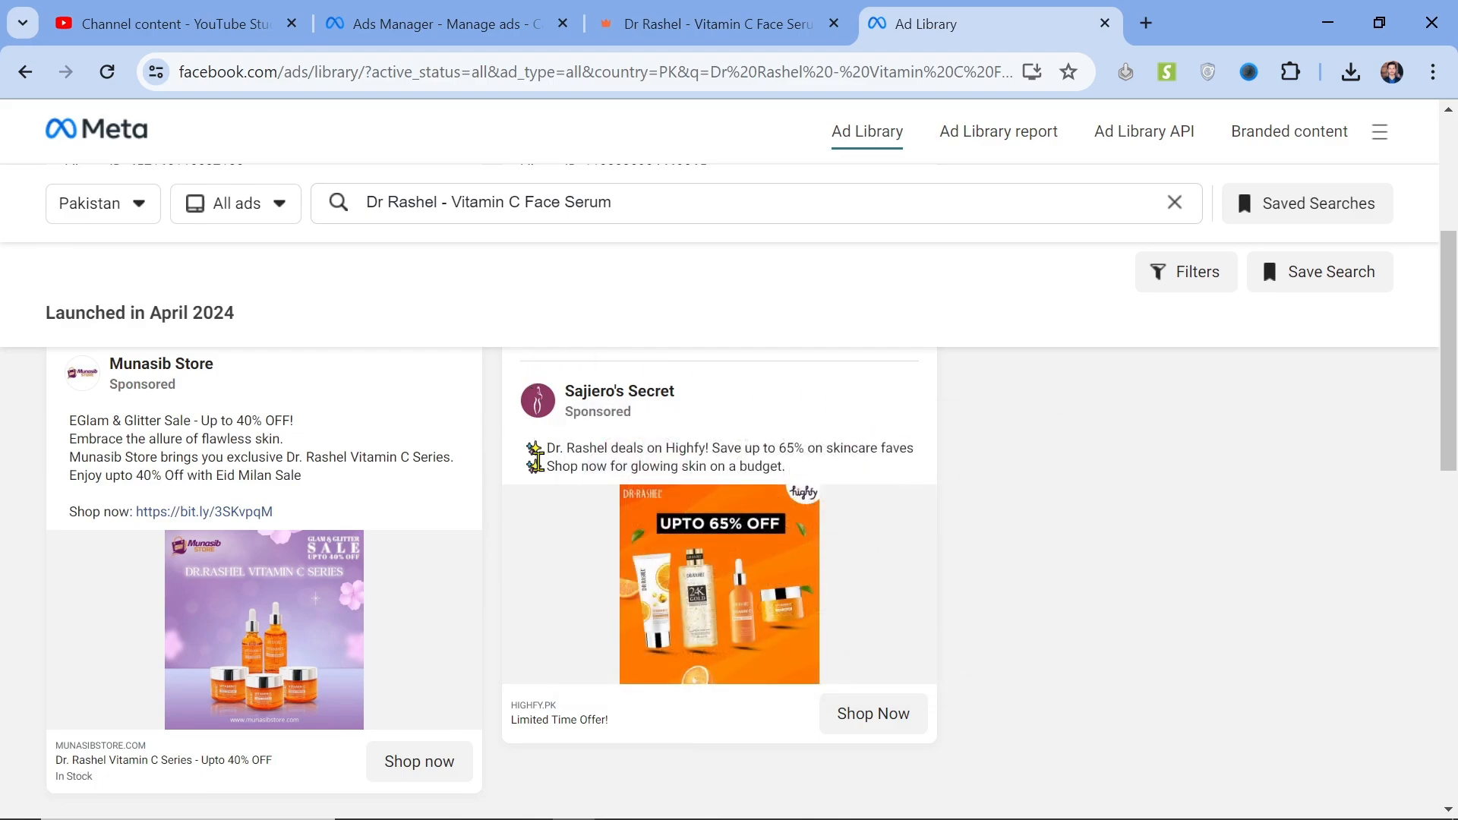
left_click_drag(535, 460, 688, 466)
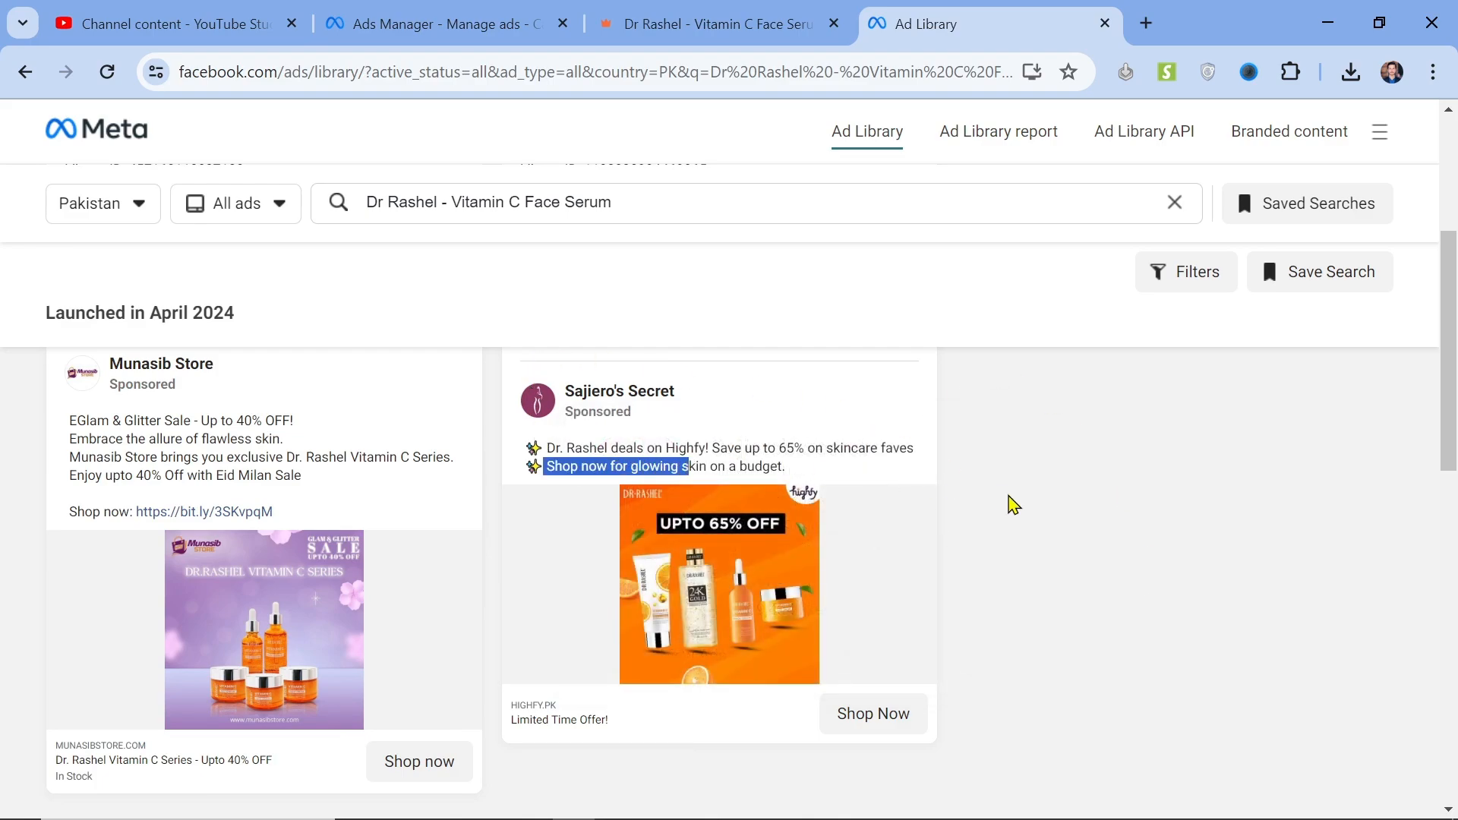
left_click(1014, 505)
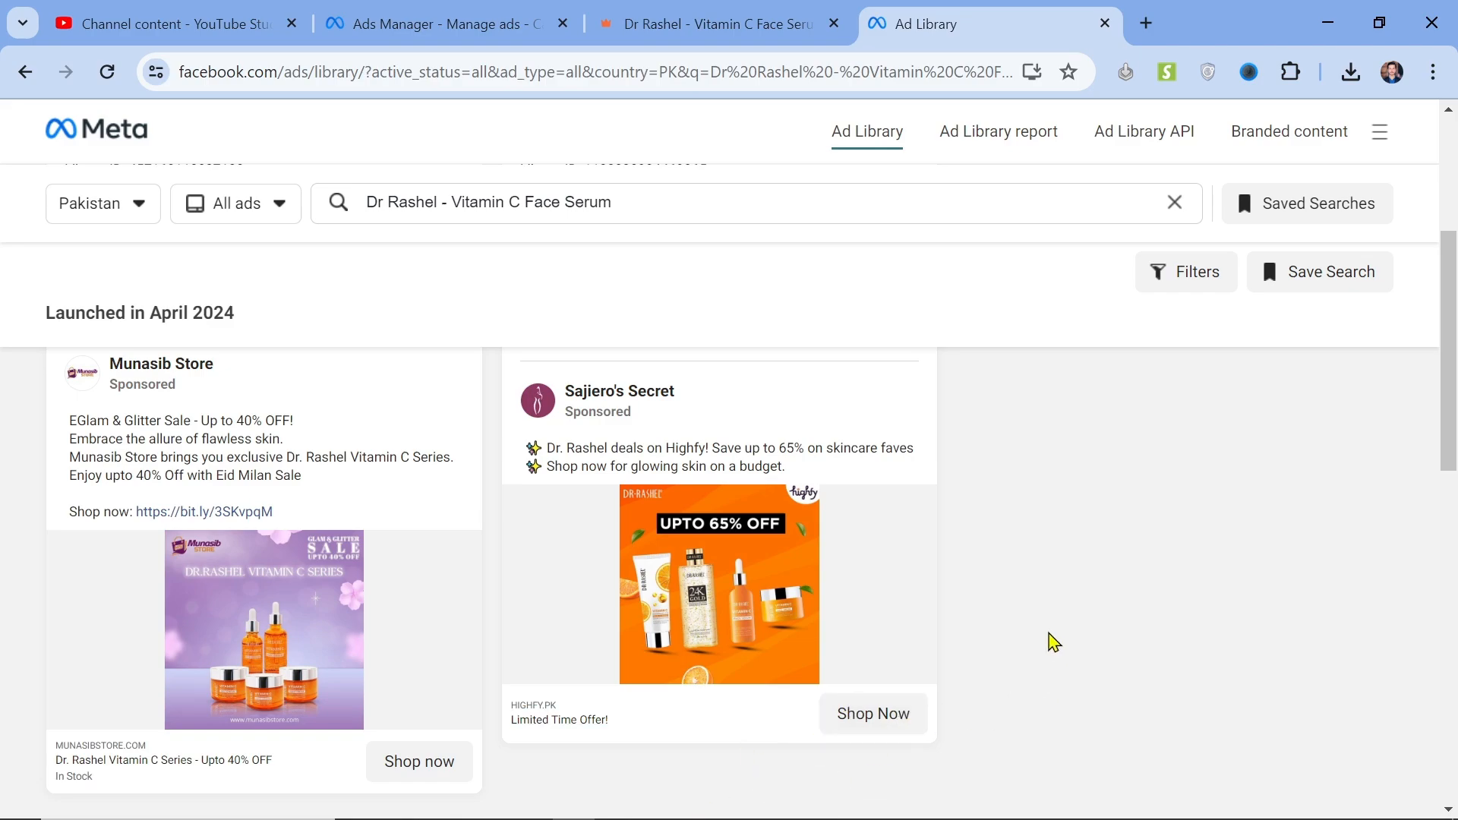
Switch to Ads Manager and create a new campaign with the Sales objective, using the manual sales campaign setup.
left_click(523, 9)
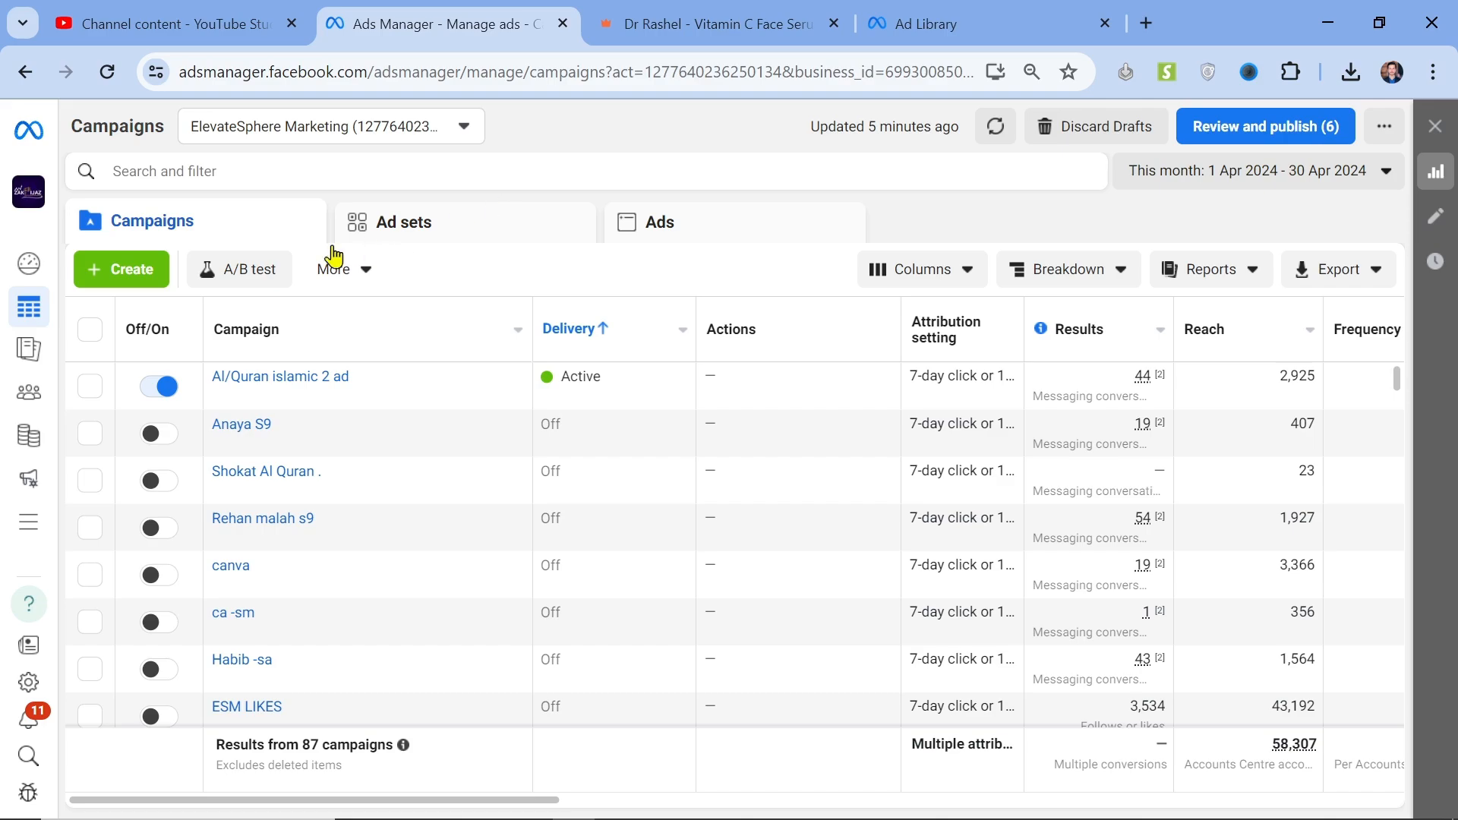
left_click(133, 280)
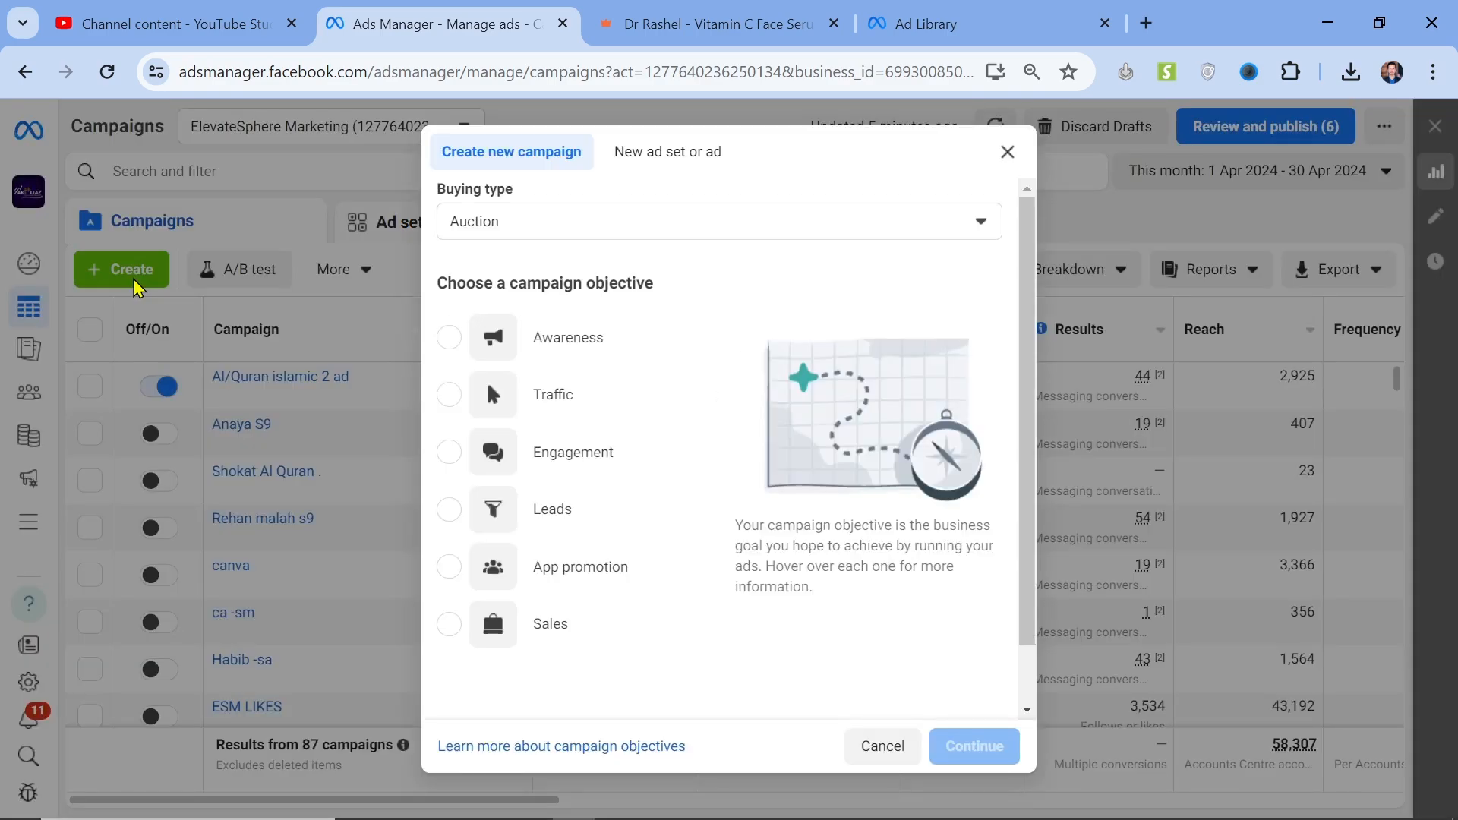
left_click(589, 396)
left_click(611, 359)
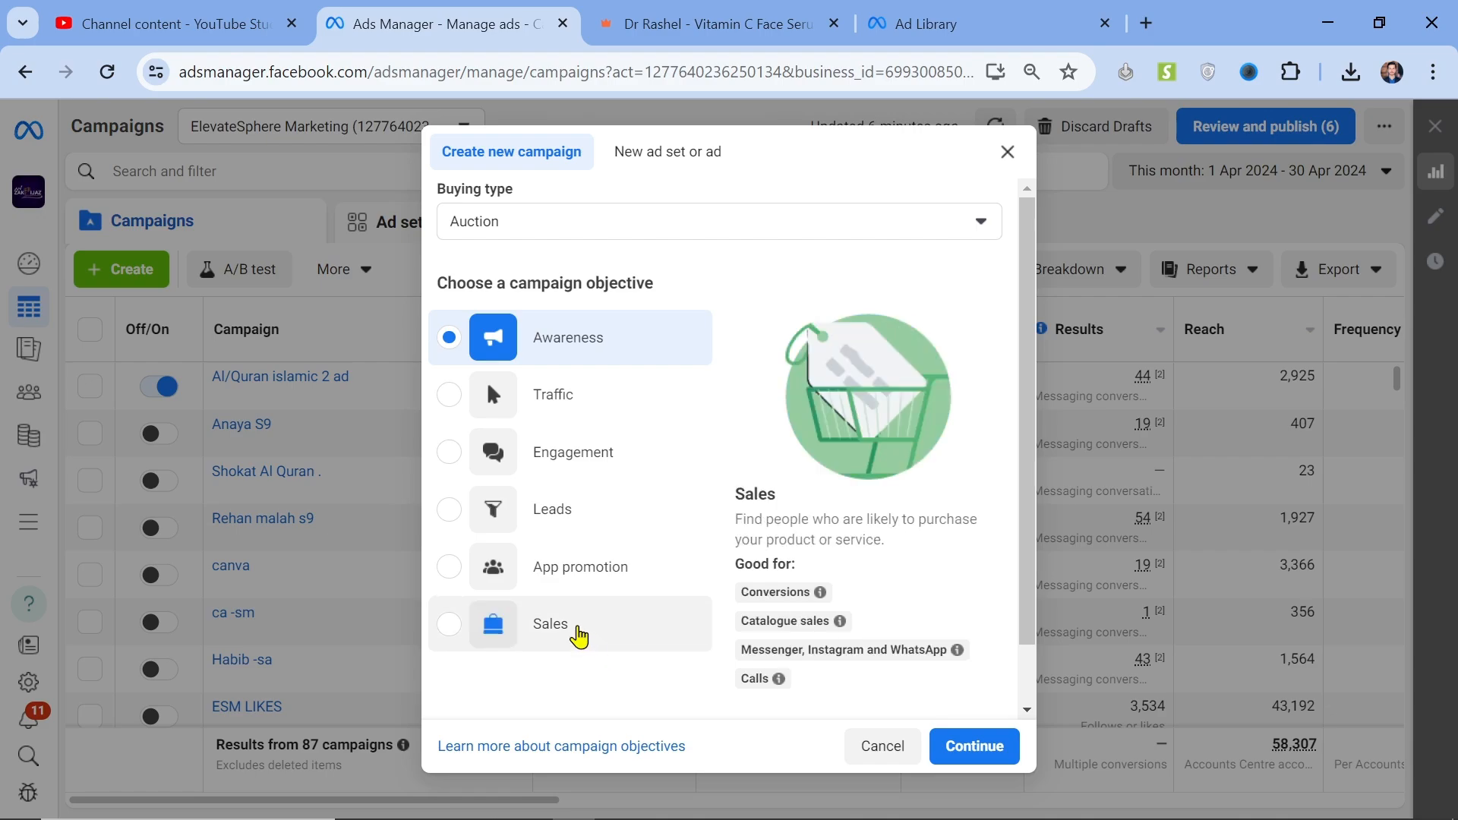
left_click(579, 636)
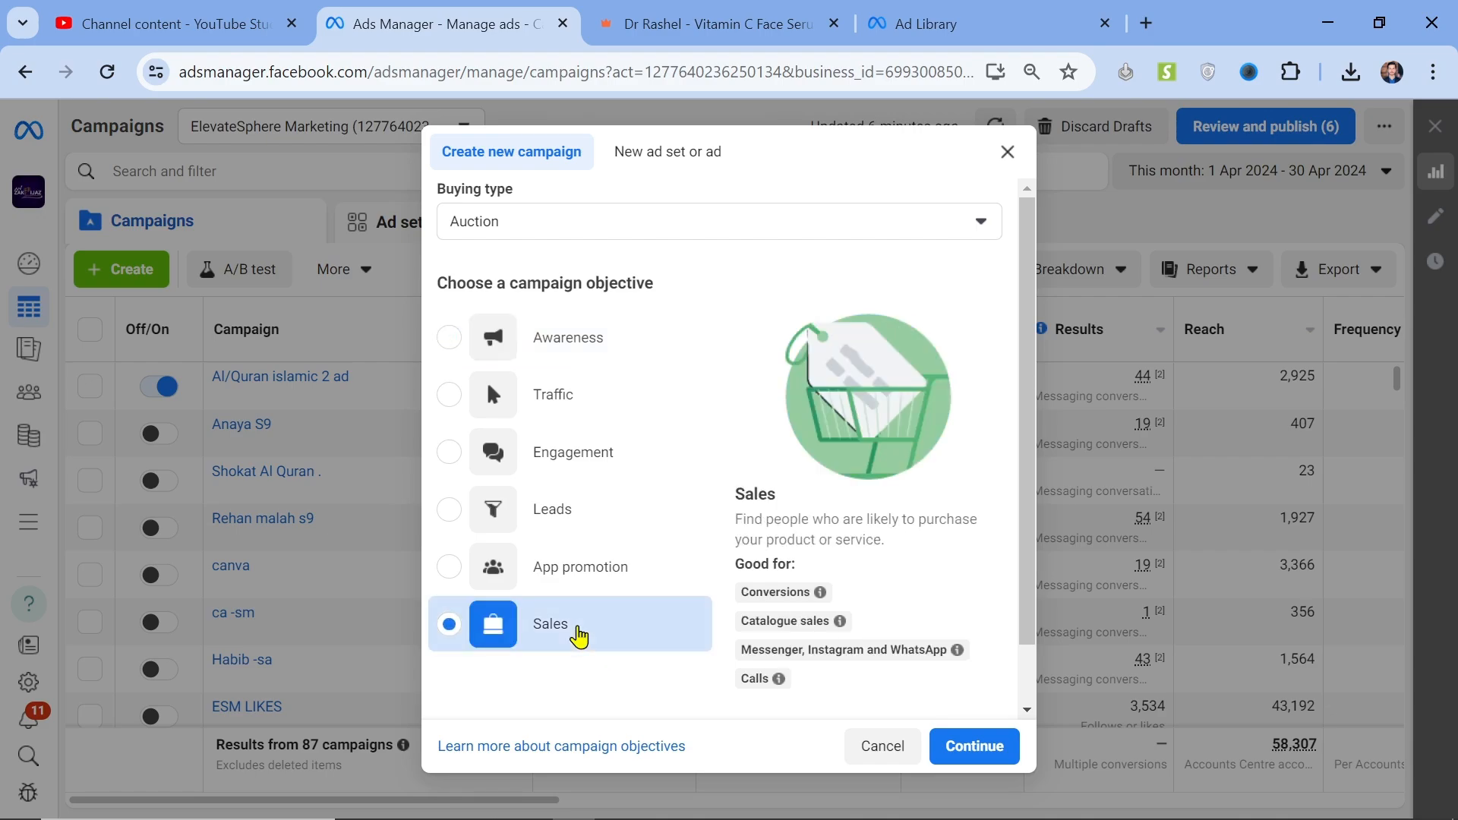
scroll(992, 661, "down", 1)
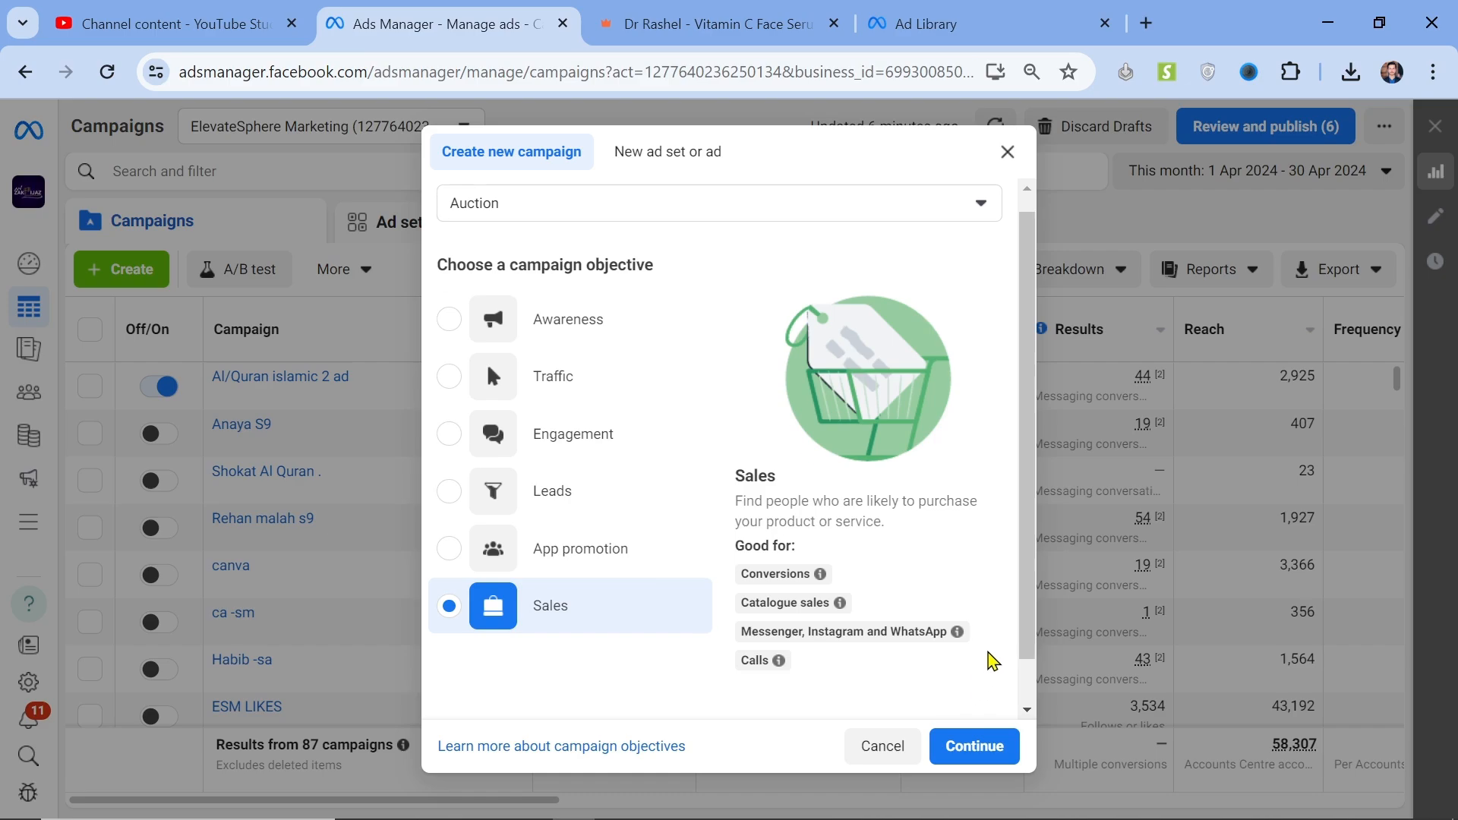
scroll(992, 661, "up", 1)
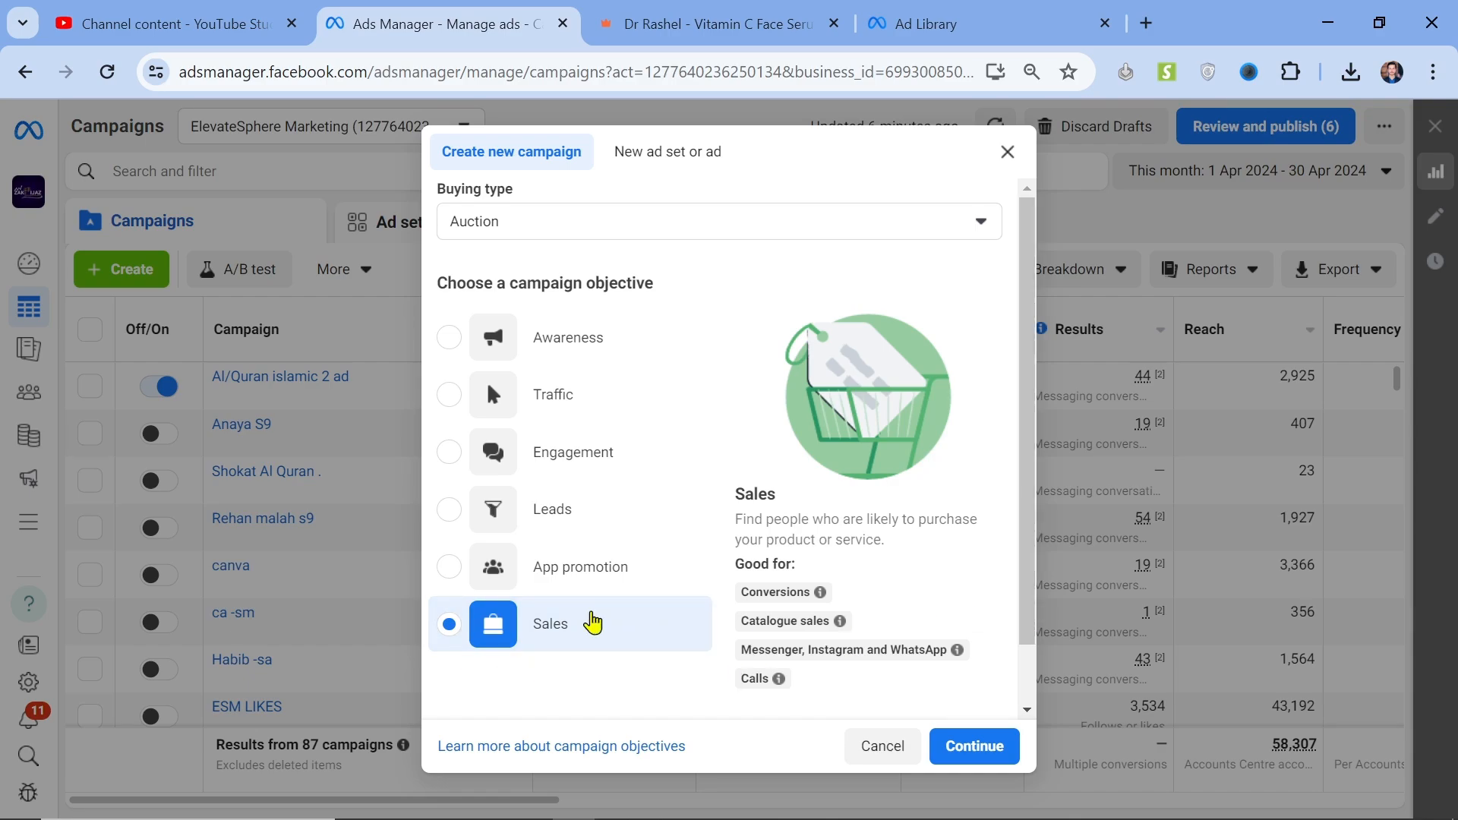
left_click(995, 748)
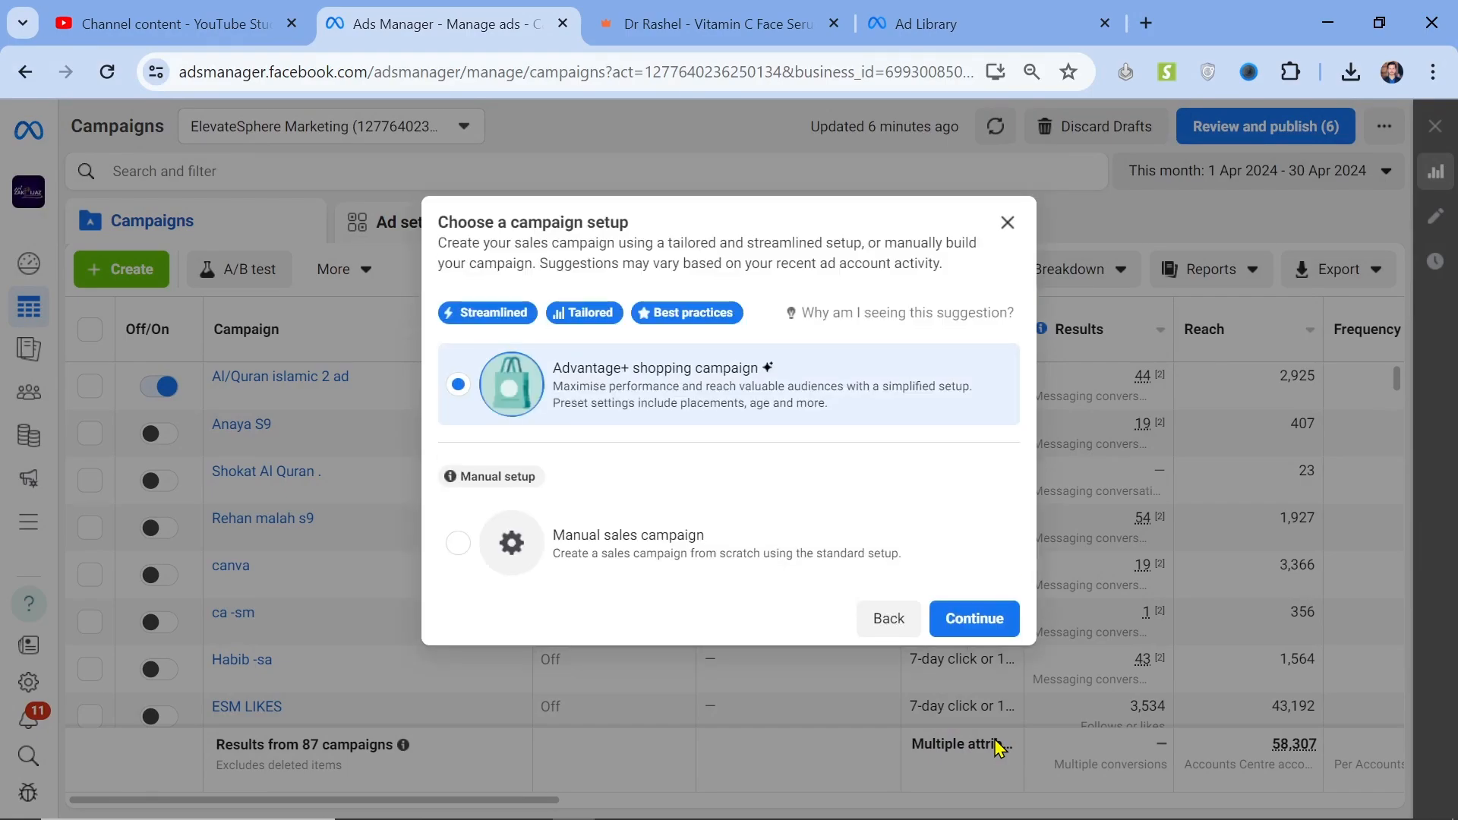
left_click(776, 524)
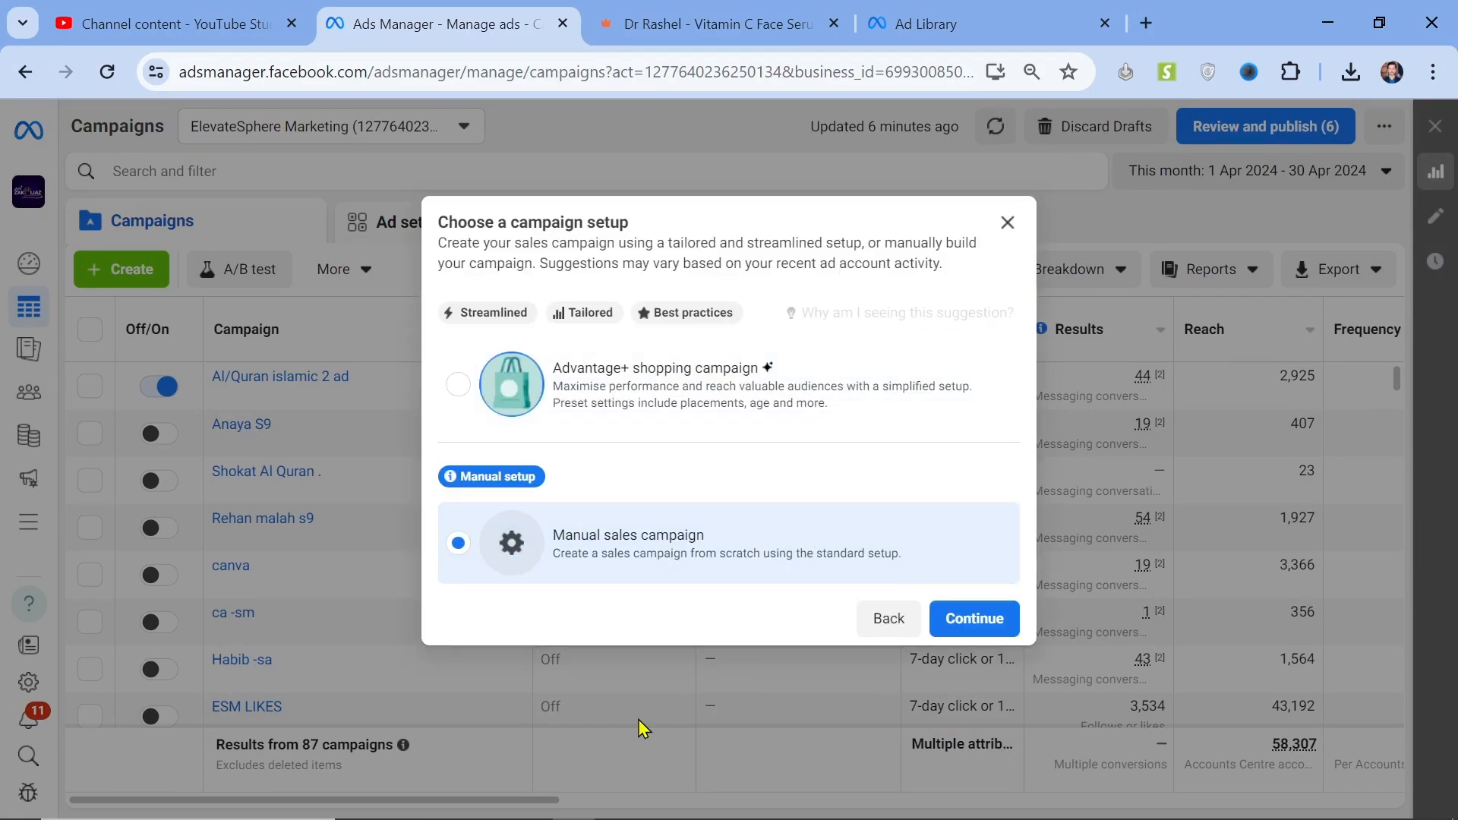
left_click(1005, 620)
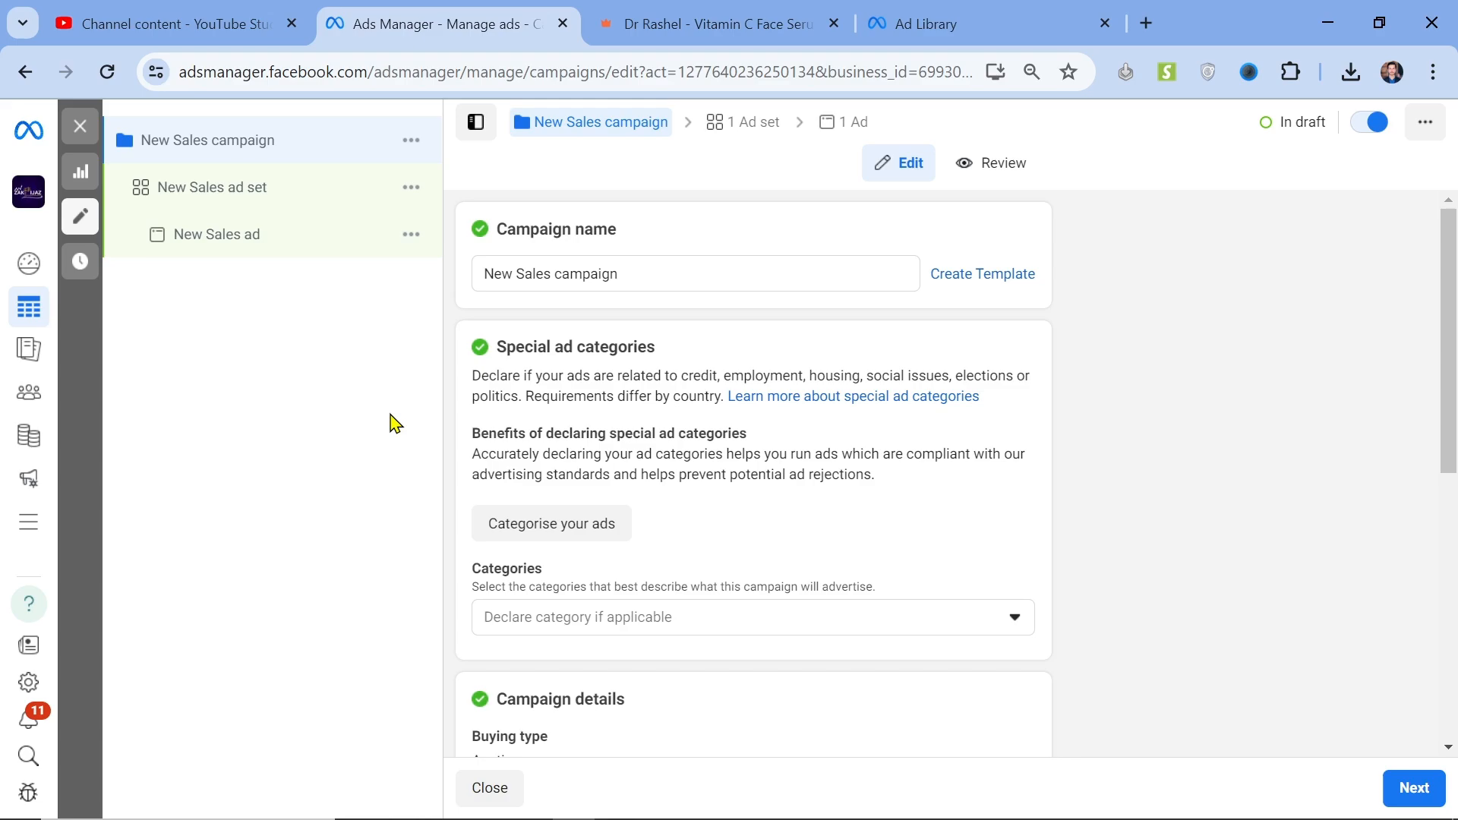
Replace the default campaign name with the product title "Dr Rashel - Vitamin C Face Serum 50 Ml".
left_click(657, 11)
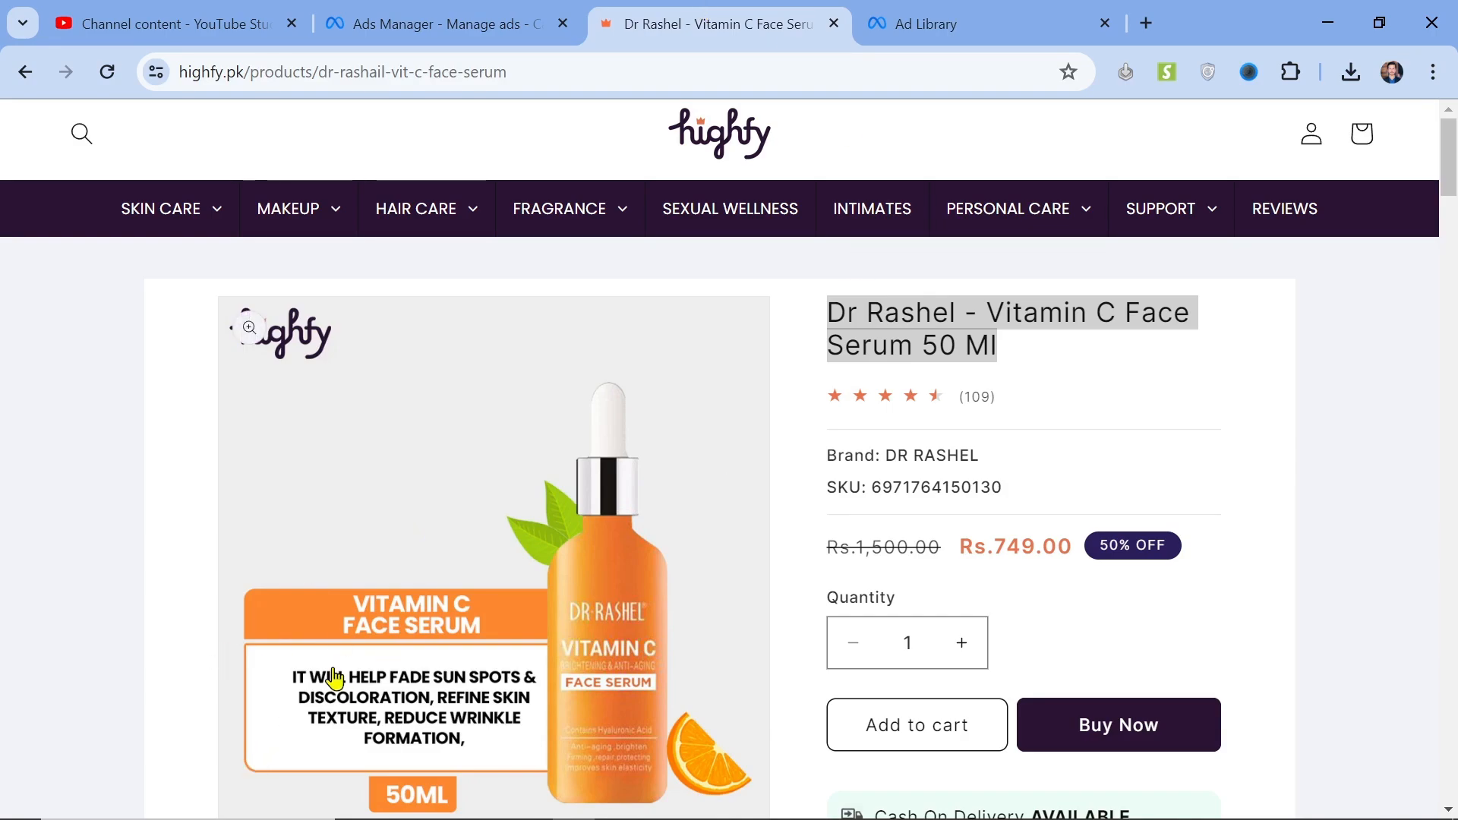
left_click(504, 13)
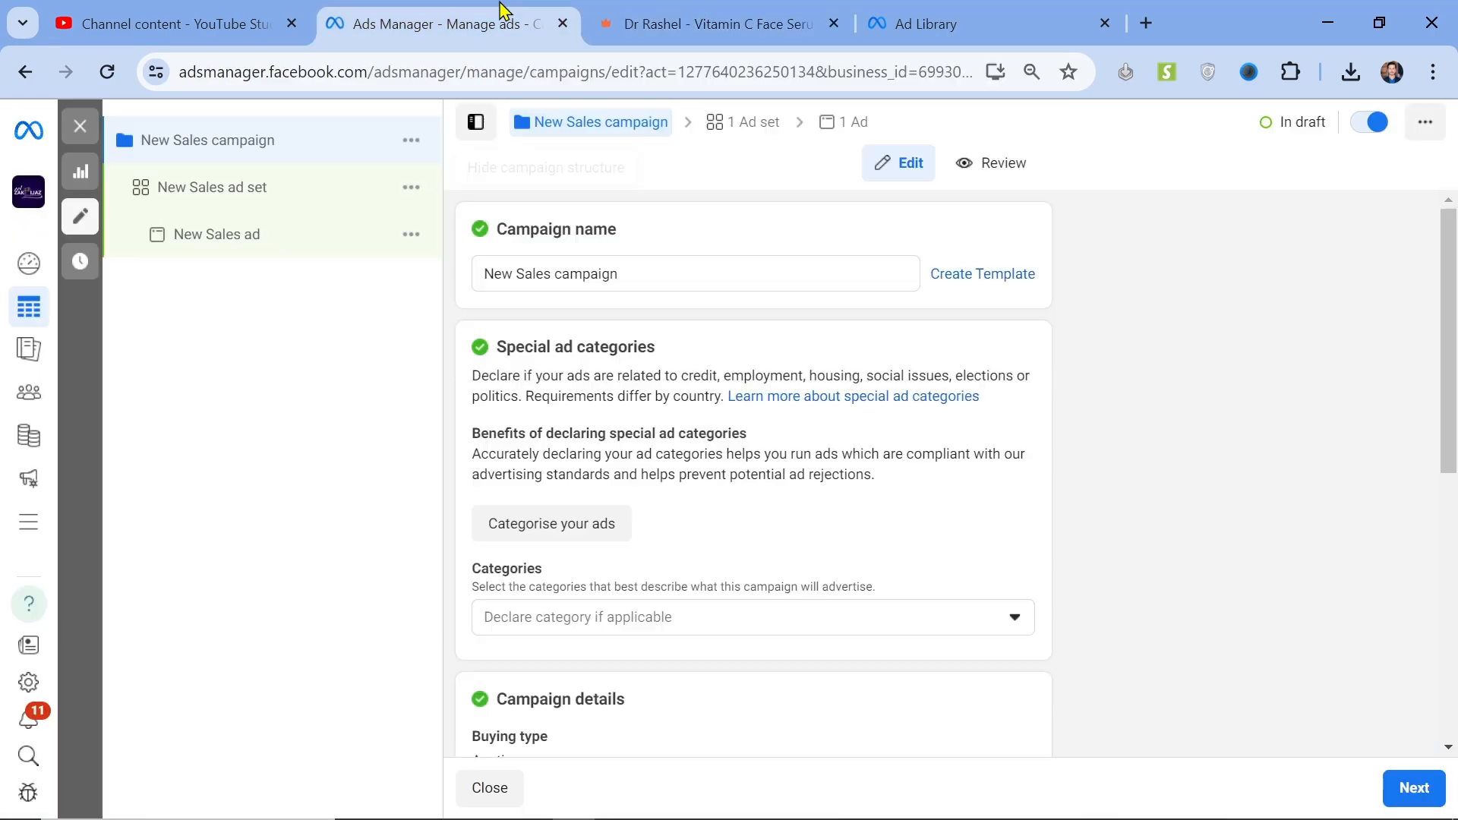
double_click(625, 274)
key("ctrl+a")
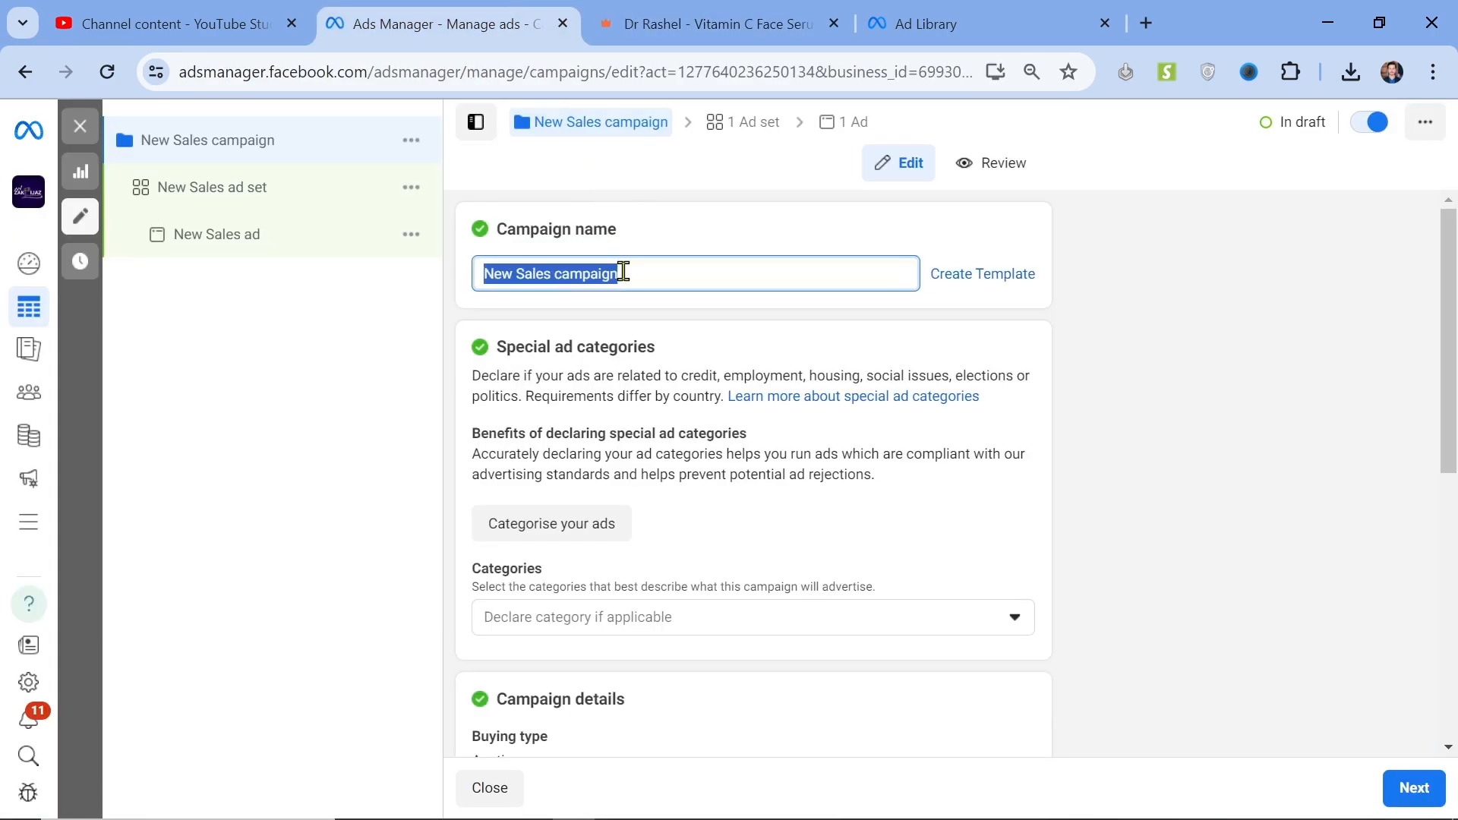
type("Dr Rashel - Vitamin C Face Serum 50 Ml")
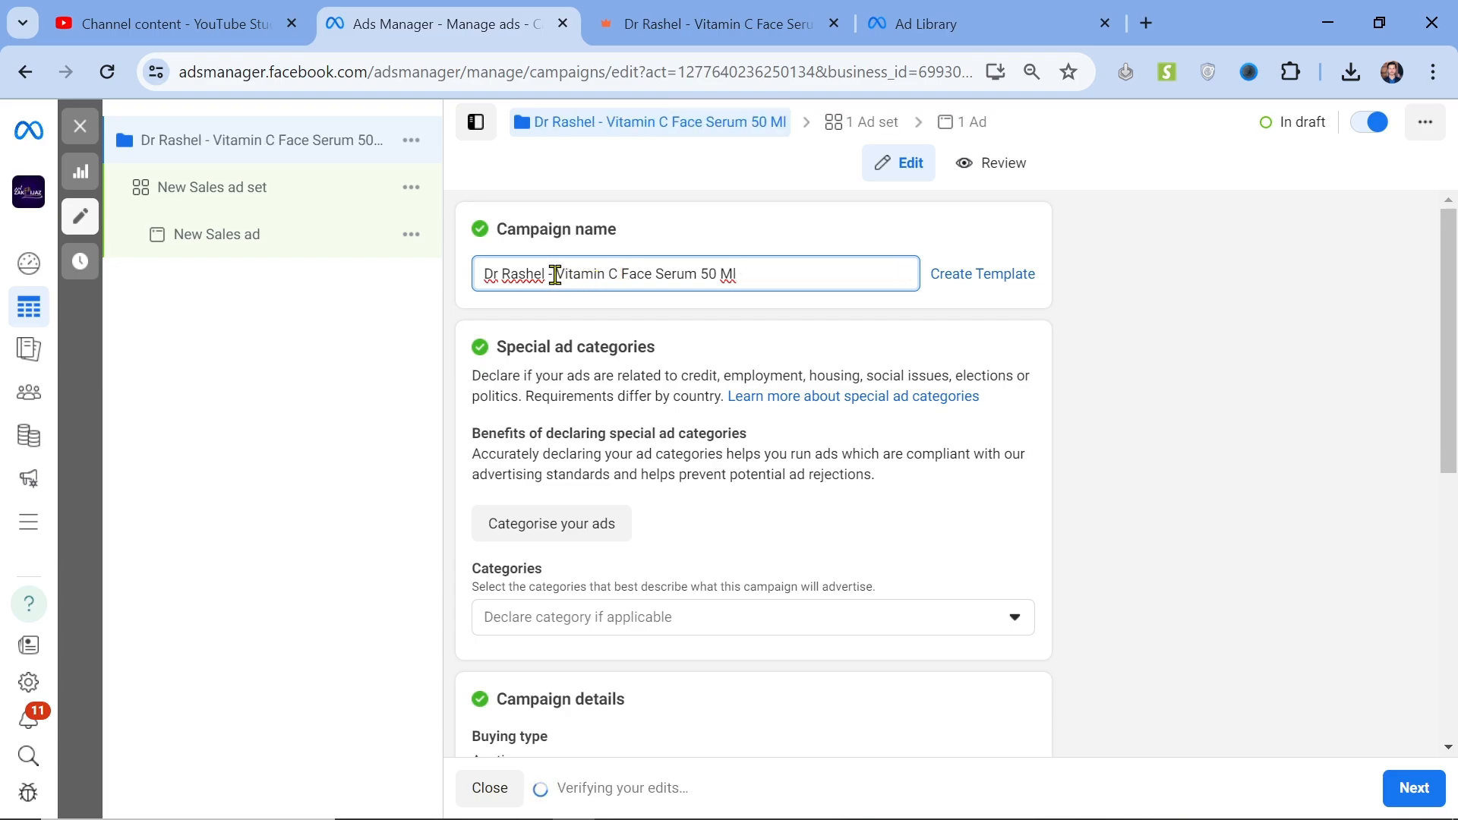
Remove "Rashel -" from the campaign name and add a period so it starts with "Dr.Vitamin C".
left_click(555, 274)
key("BackSpace")
key("BackSpace")
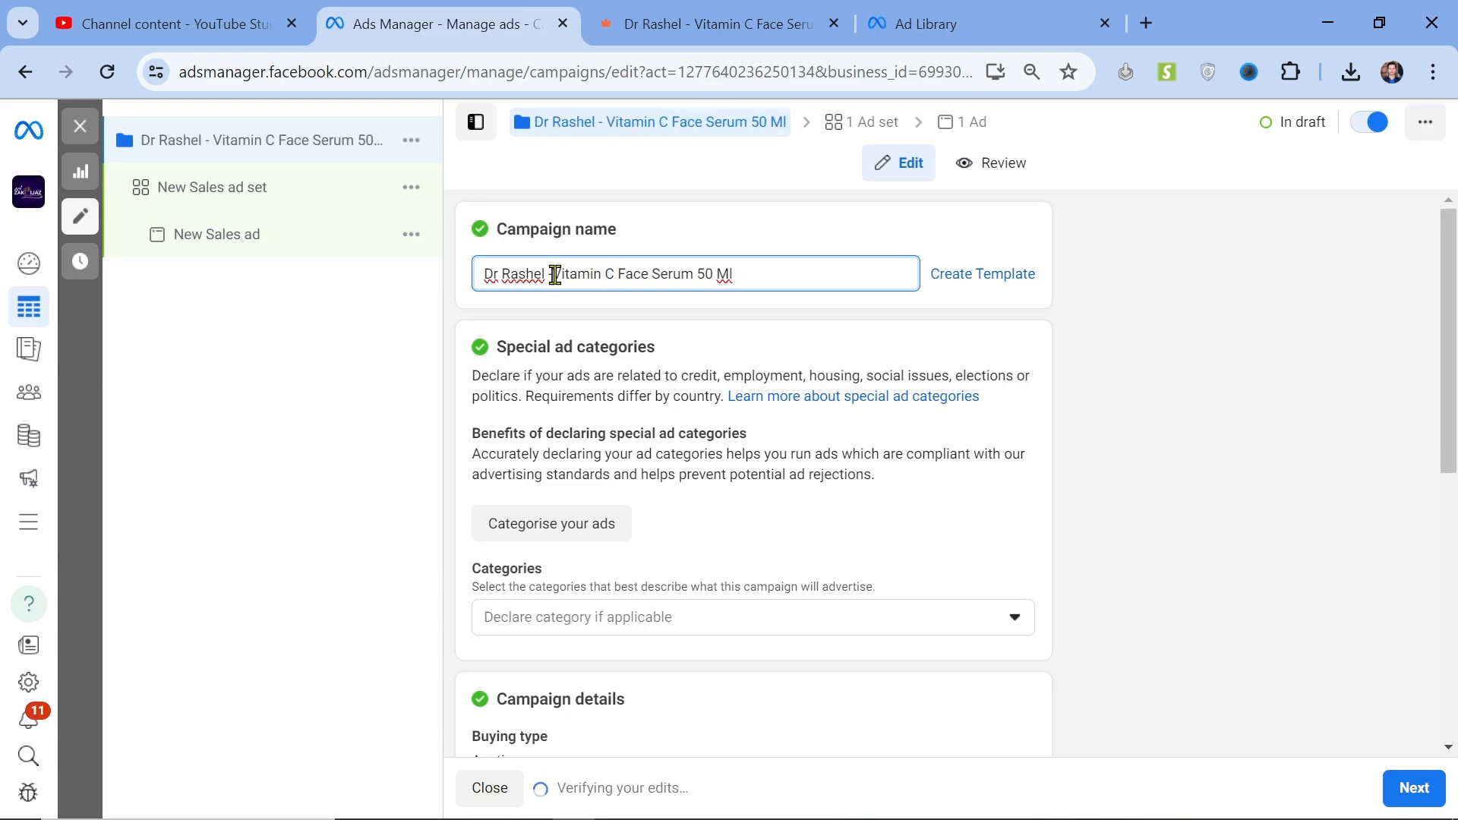
key("BackSpace")
key("BackSpace")
key("BackSpace")
key("BackSpace")
key("BackSpace")
key("BackSpace")
key("BackSpace")
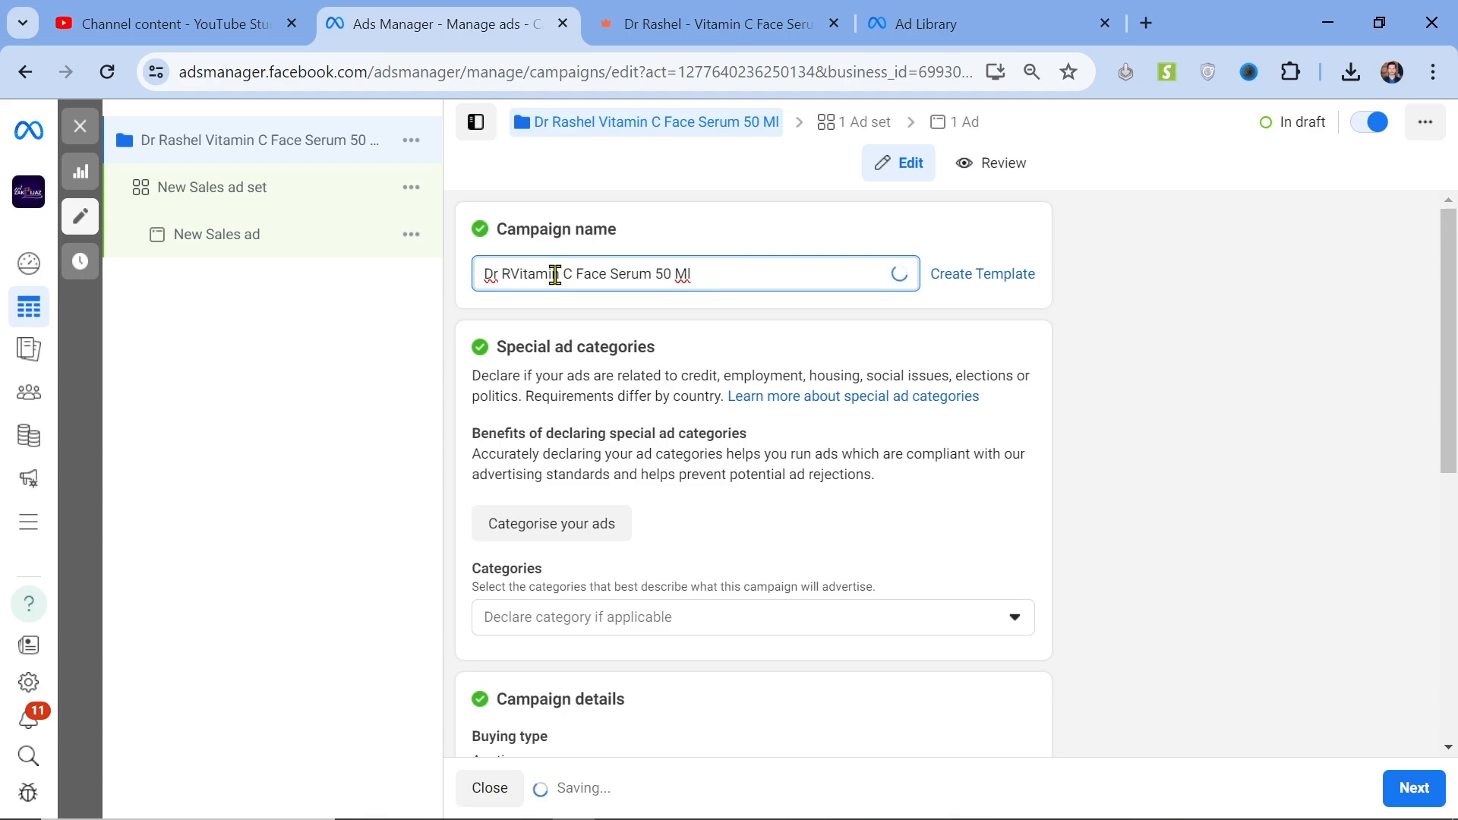
key("BackSpace")
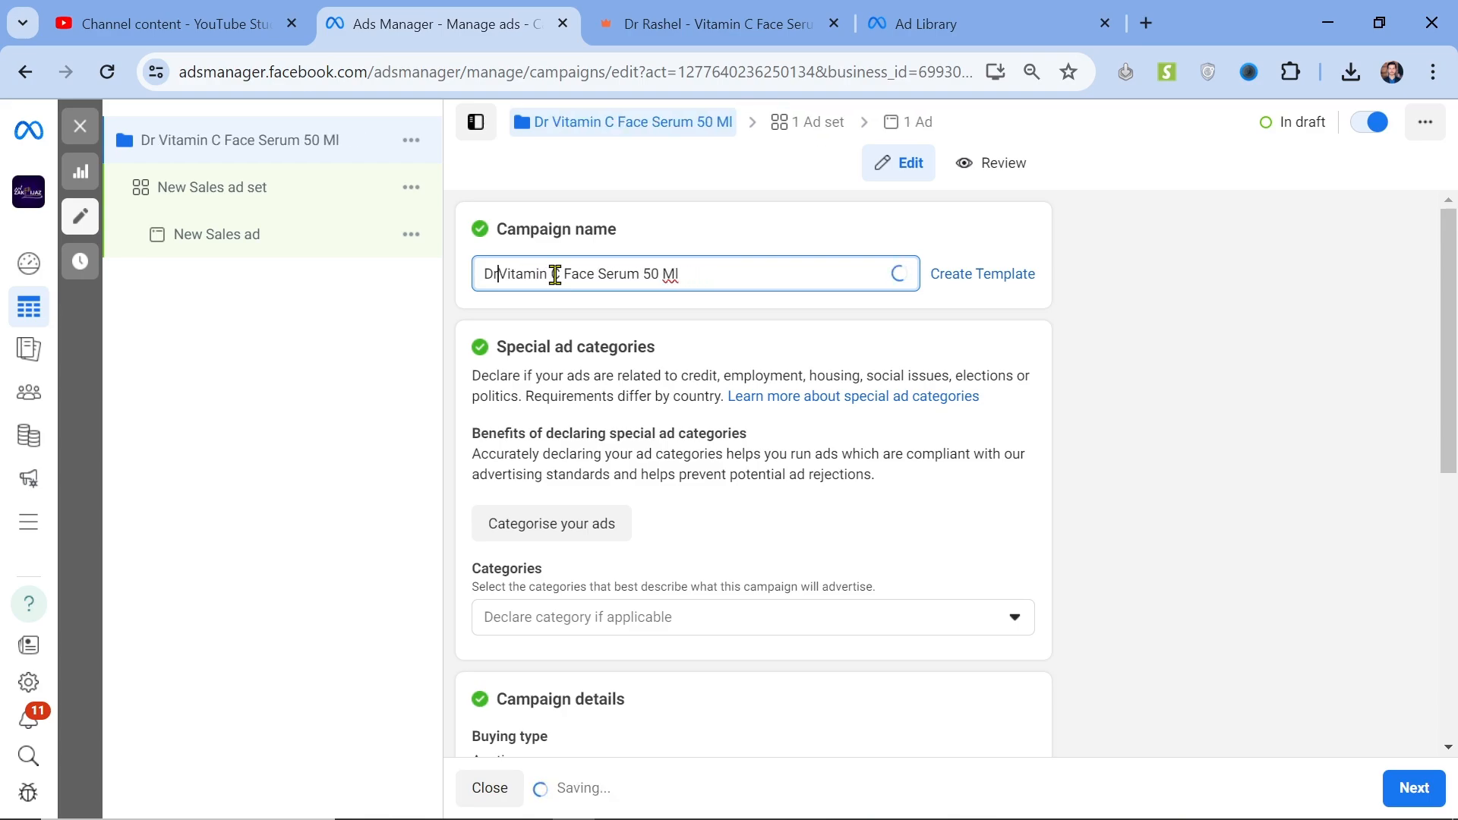
type(".")
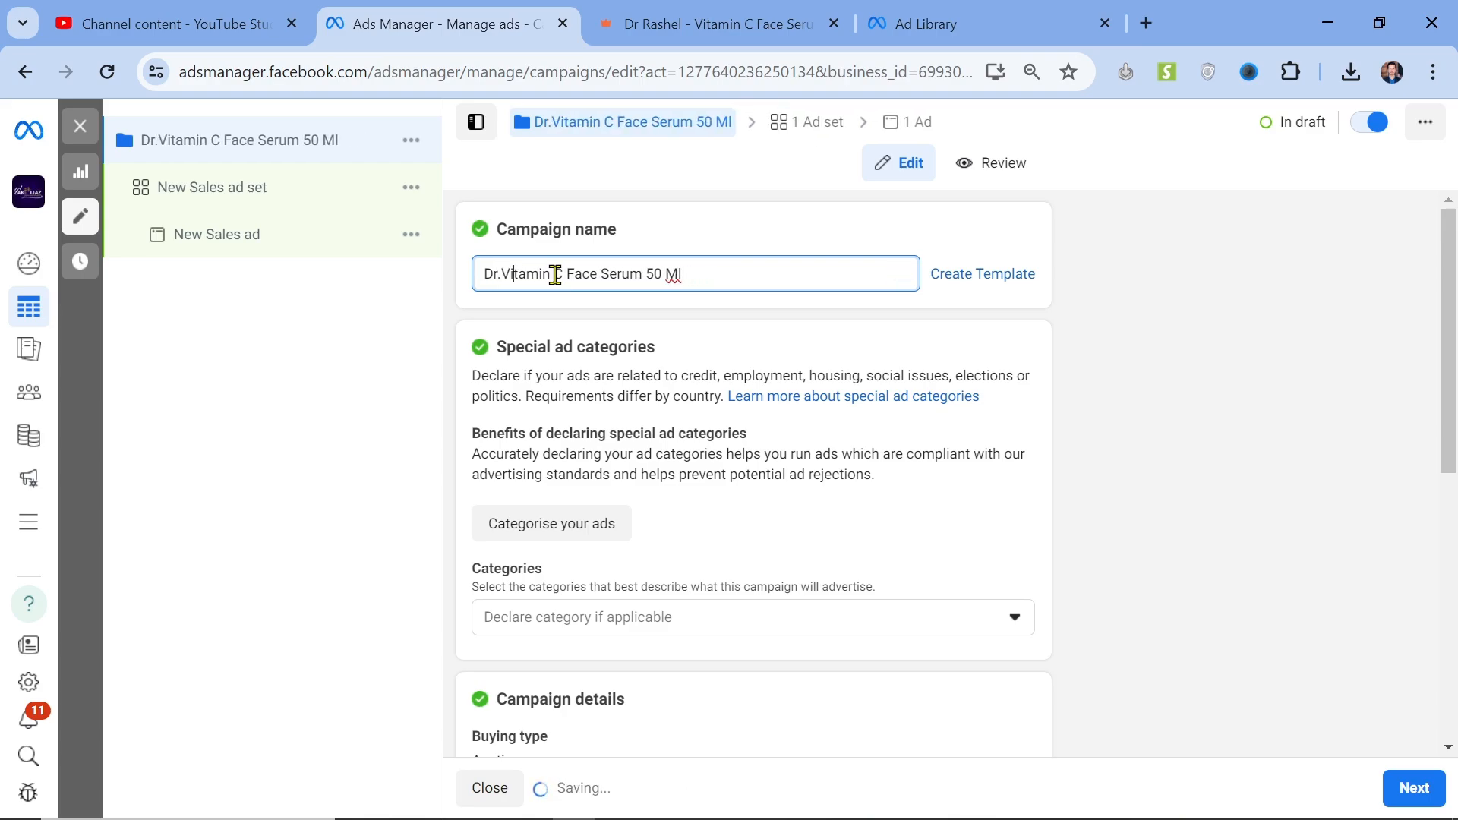
Delete "Face Serum 50 Ml" from the end of the campaign name, leaving "Dr.Vitamin C".
key("Right")
key("Right")
key("shift+Right")
key("shift+Right")
key("shift+Right")
key("shift+Right")
key("shift+Right")
key("shift+Right")
key("shift+Right")
key("shift+Right")
key("shift+Right")
key("shift+Right")
key("shift+Right")
key("shift+Right")
key("shift+Right")
key("shift+Right")
key("shift+Right")
key("shift+Right")
key("shift+Right")
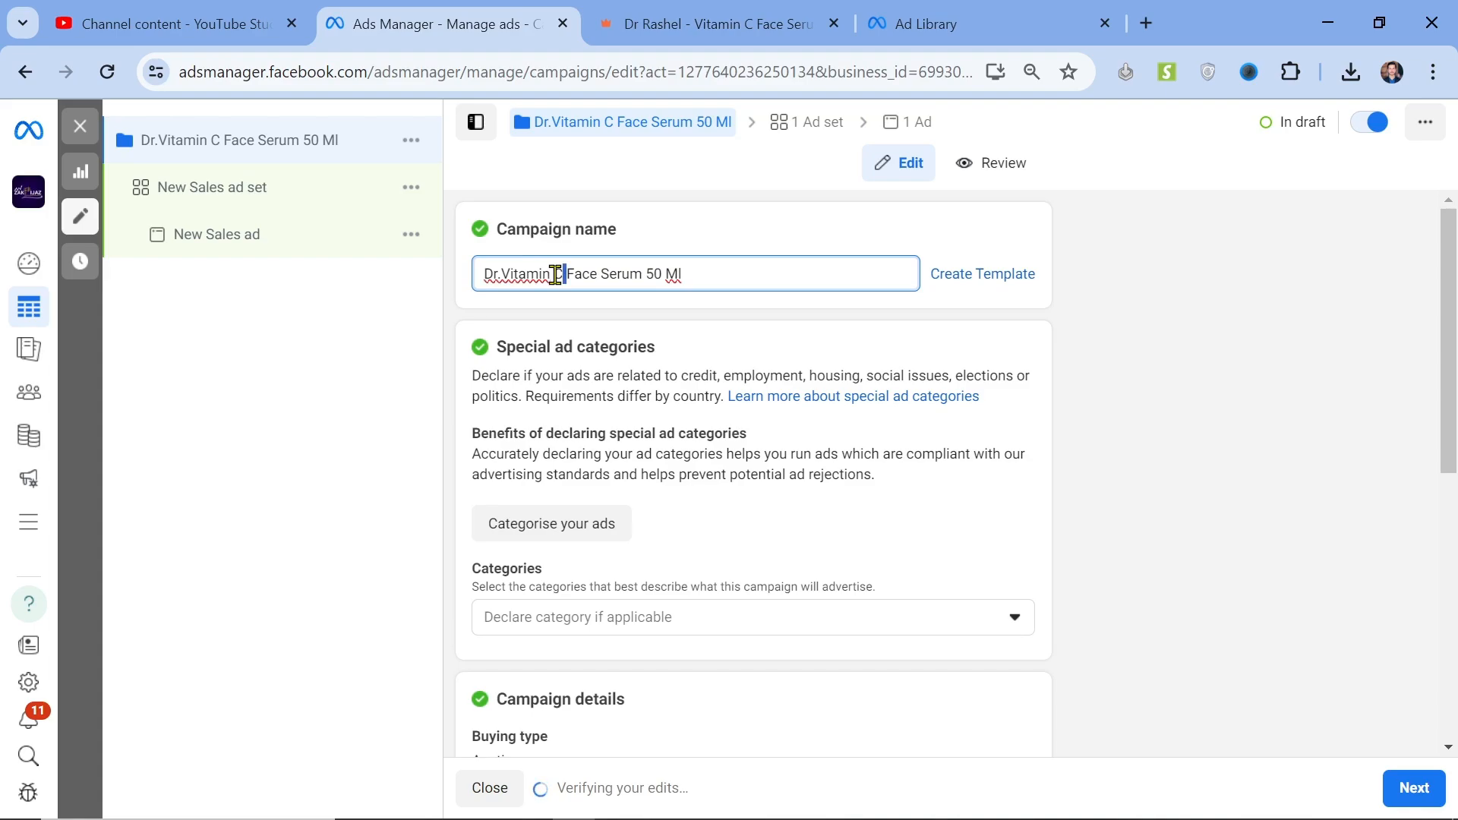
key("Right")
key("BackSpace")
key("BackSpace")
key("BackSpace")
key("BackSpace")
key("BackSpace")
key("BackSpace")
key("BackSpace")
key("BackSpace")
key("BackSpace")
key("BackSpace")
key("BackSpace")
key("BackSpace")
key("BackSpace")
key("BackSpace")
key("BackSpace")
key("BackSpace")
key("BackSpace")
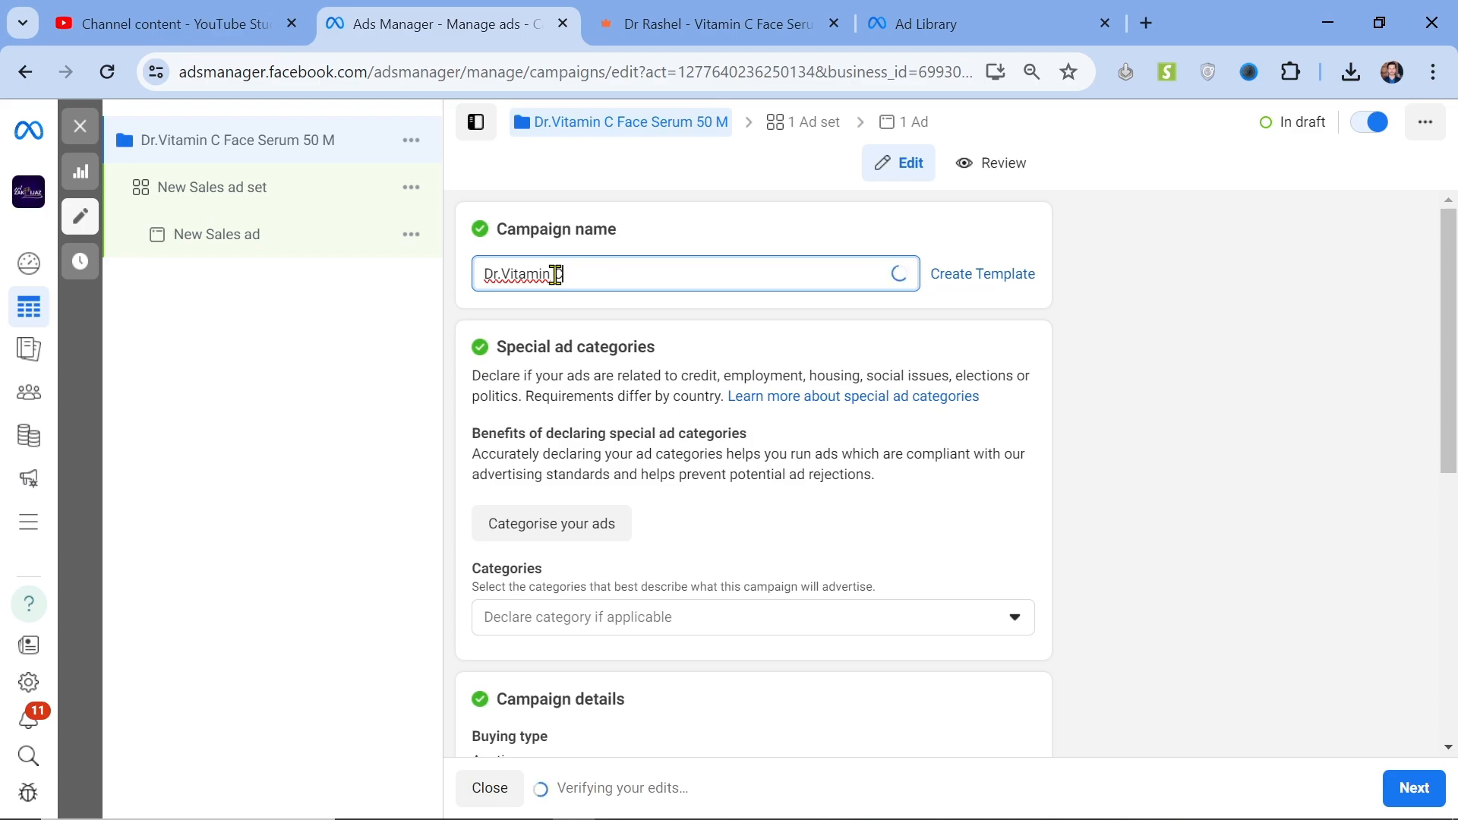
Complete the campaign name as "Dr.Vitamin C - Test 01 - Daily budget 1500".
type("-")
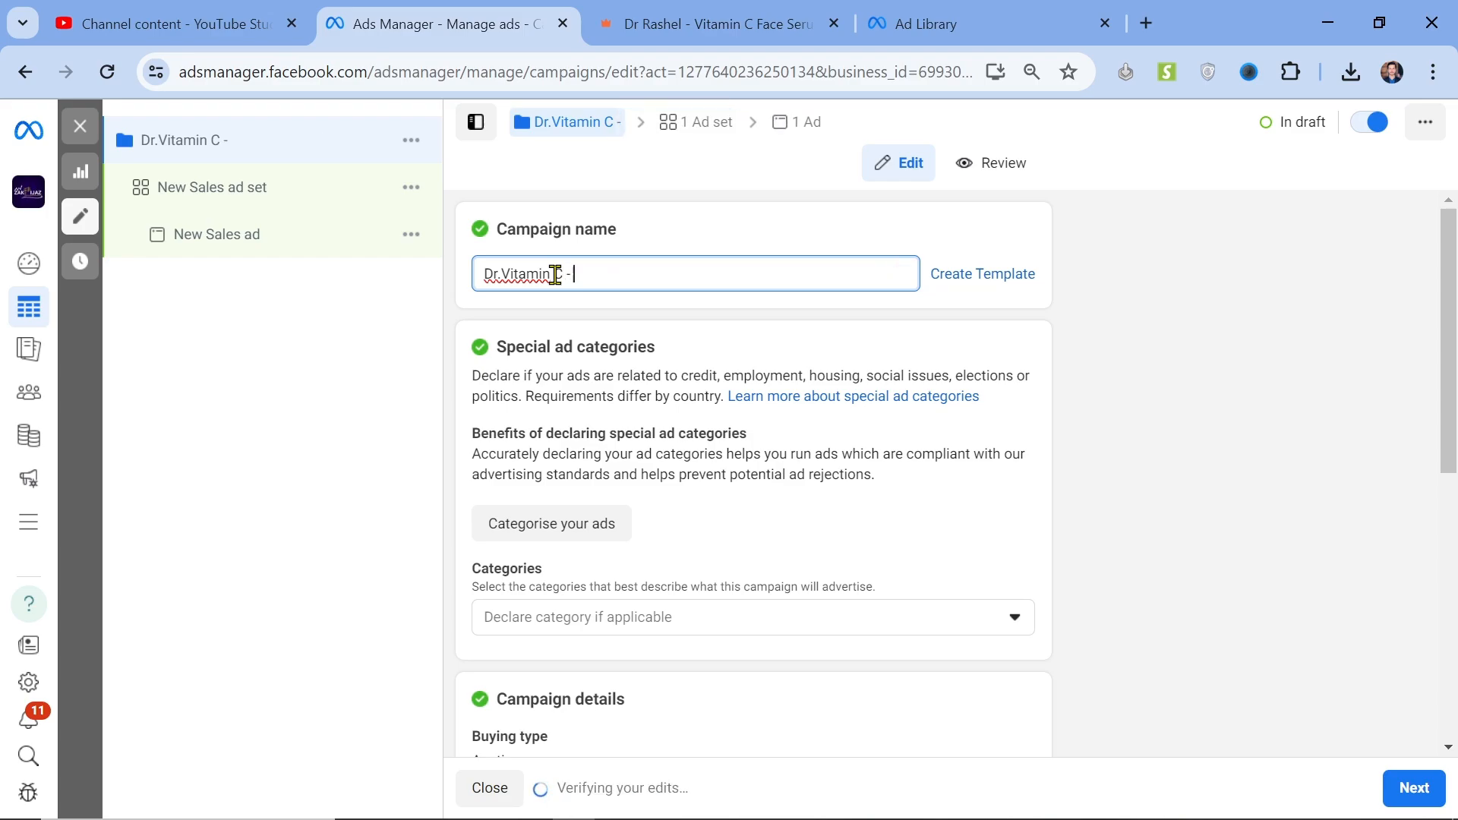
type(" Test 01 -")
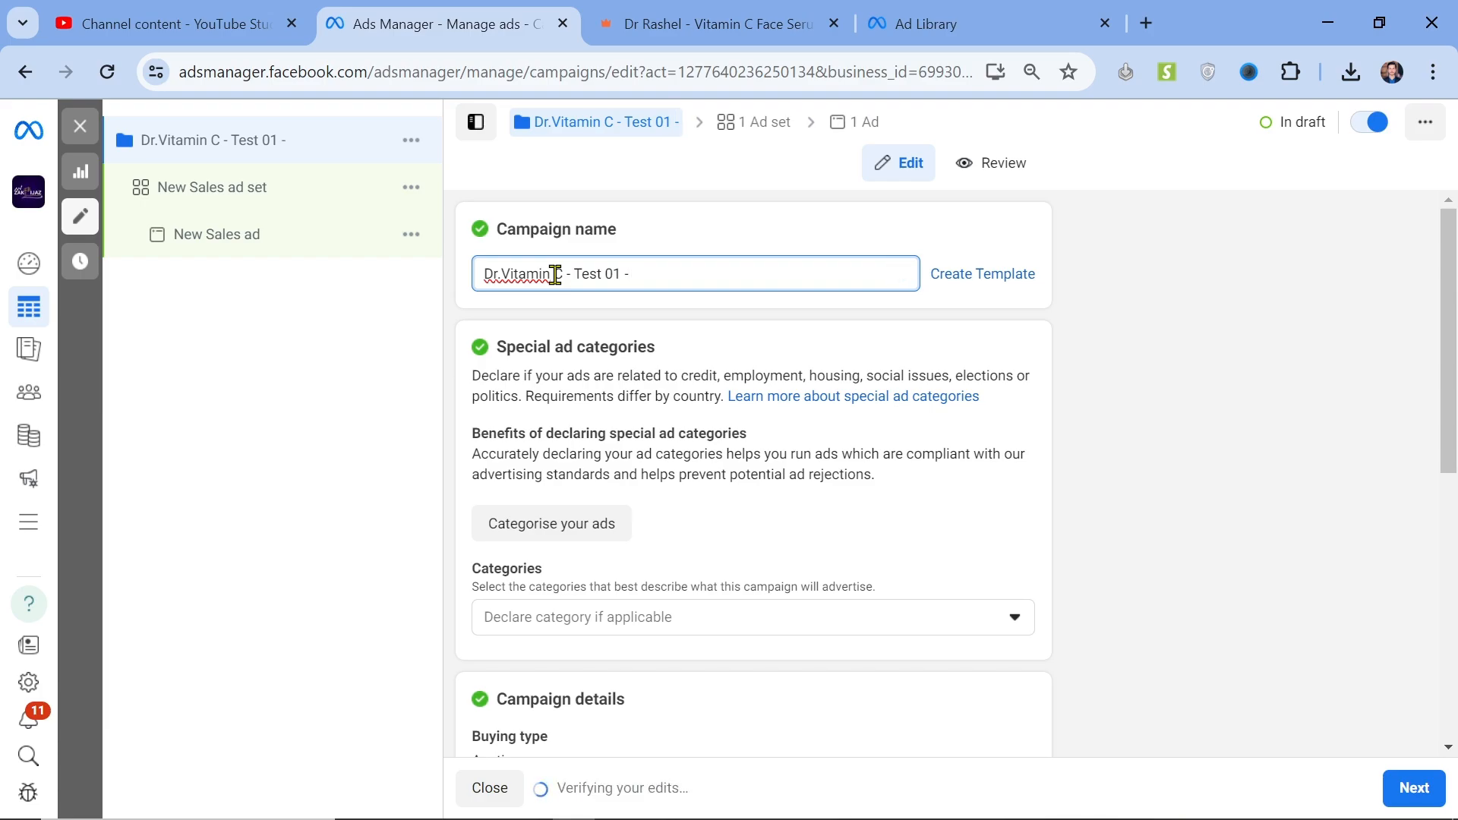
type("DAily budget 1")
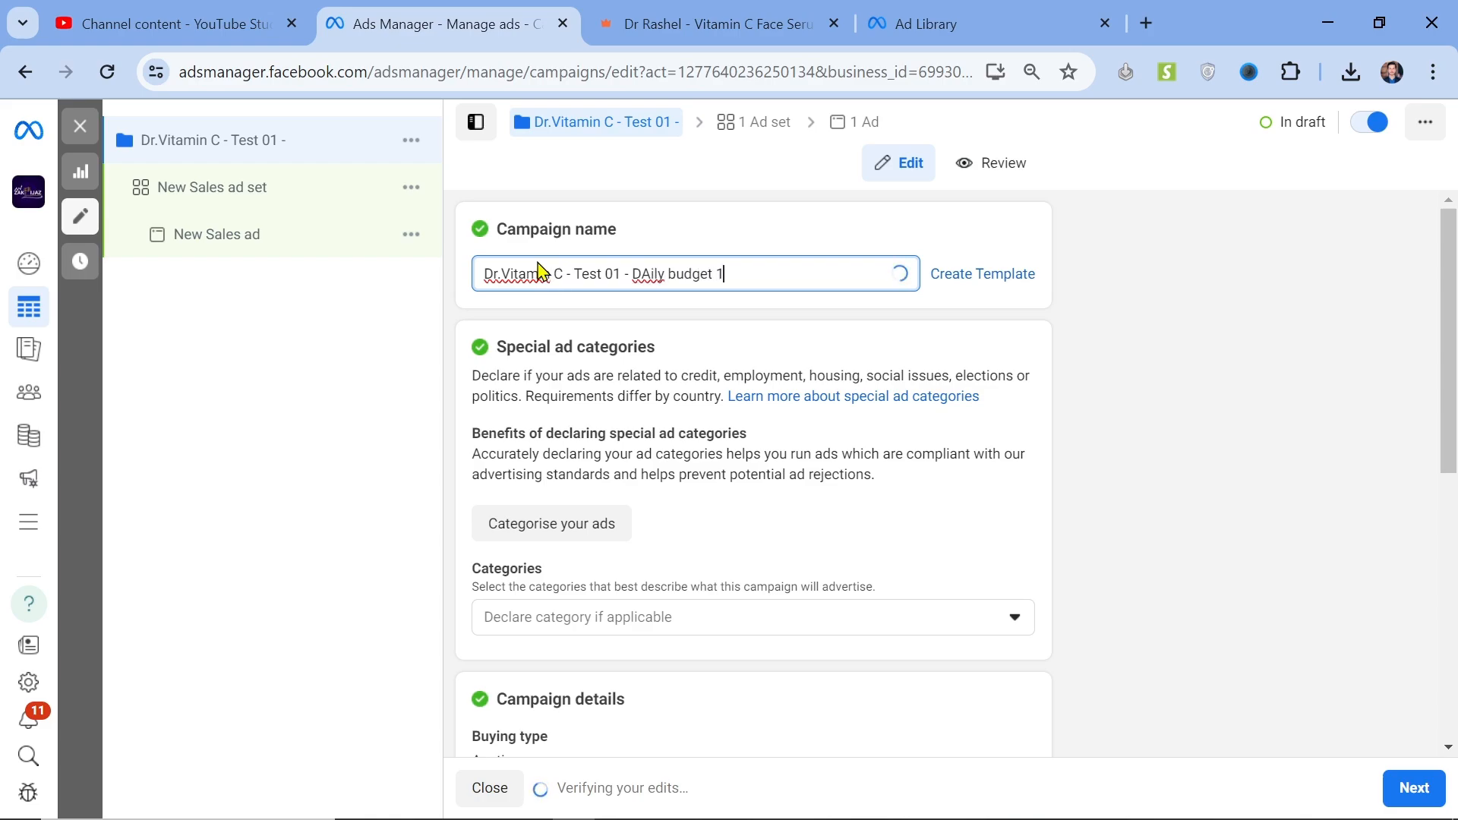
type("500")
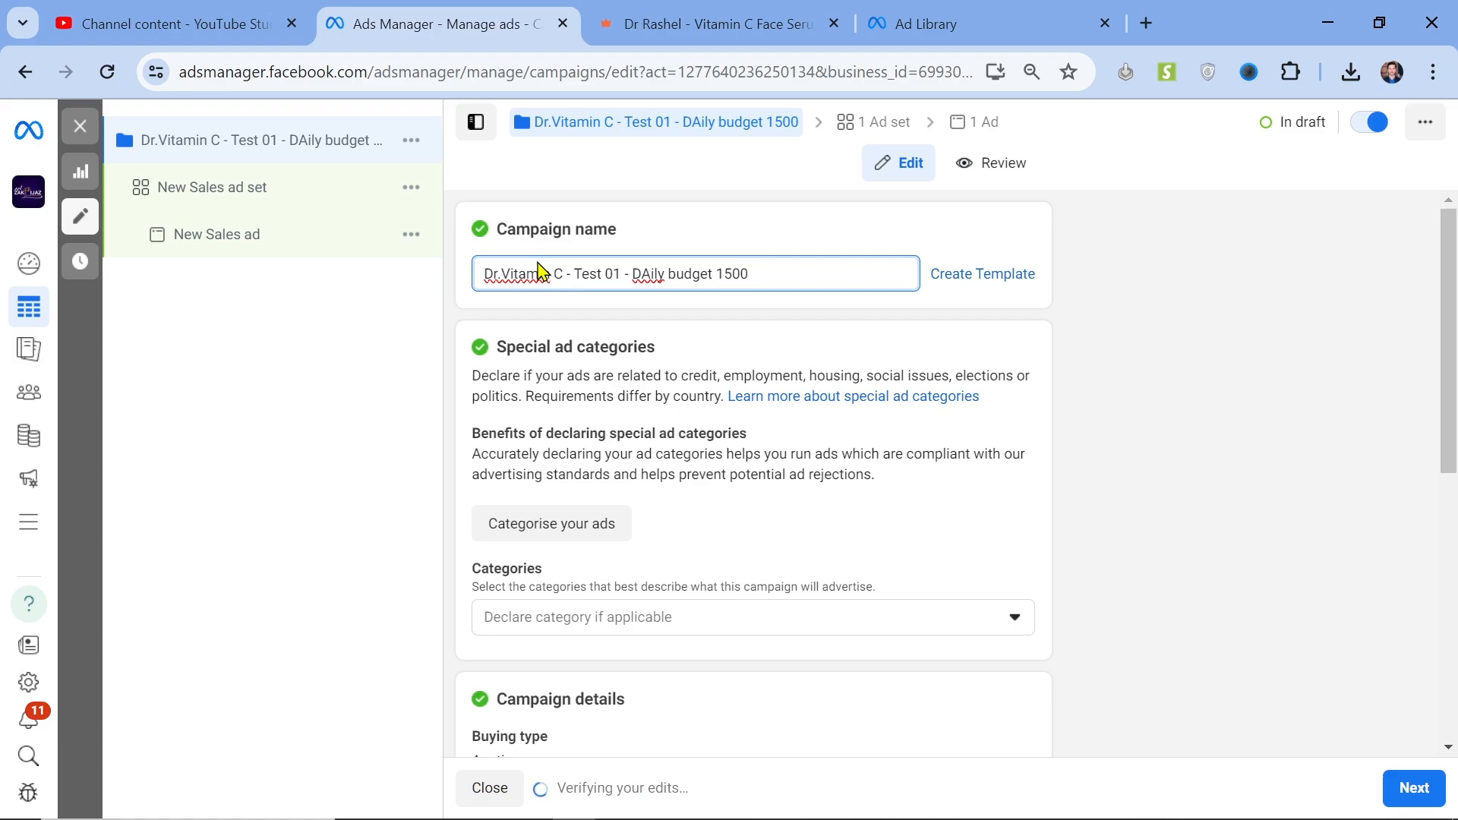
left_click(706, 222)
left_click(649, 273)
key("BackSpace")
type("a")
left_click(701, 248)
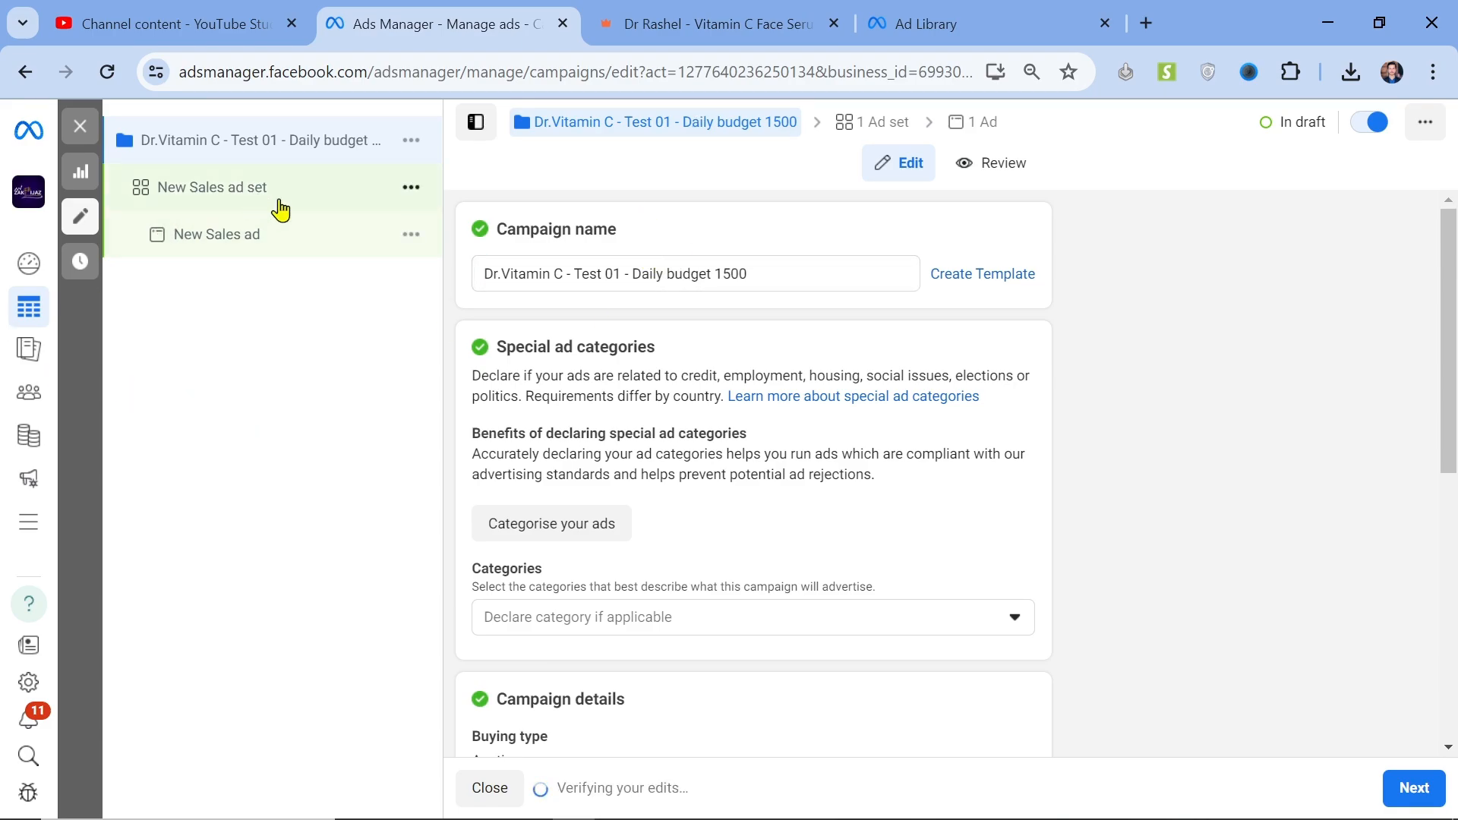
Look over the campaign-level settings and open the "New Sales ad set" for editing.
scroll(603, 478, "down", 5)
scroll(602, 480, "down", 2)
scroll(603, 479, "up", 6)
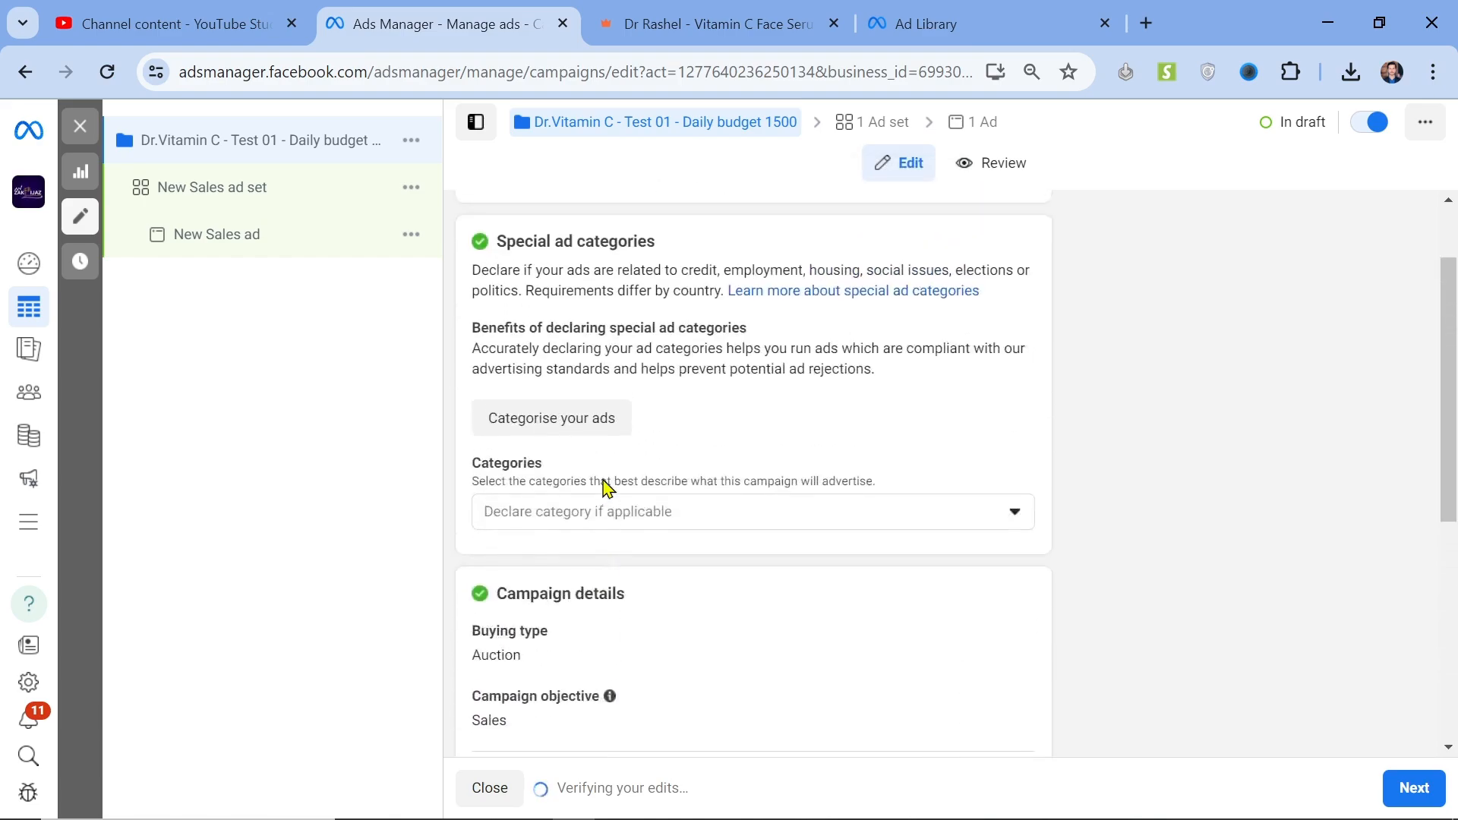
scroll(602, 480, "down", 5)
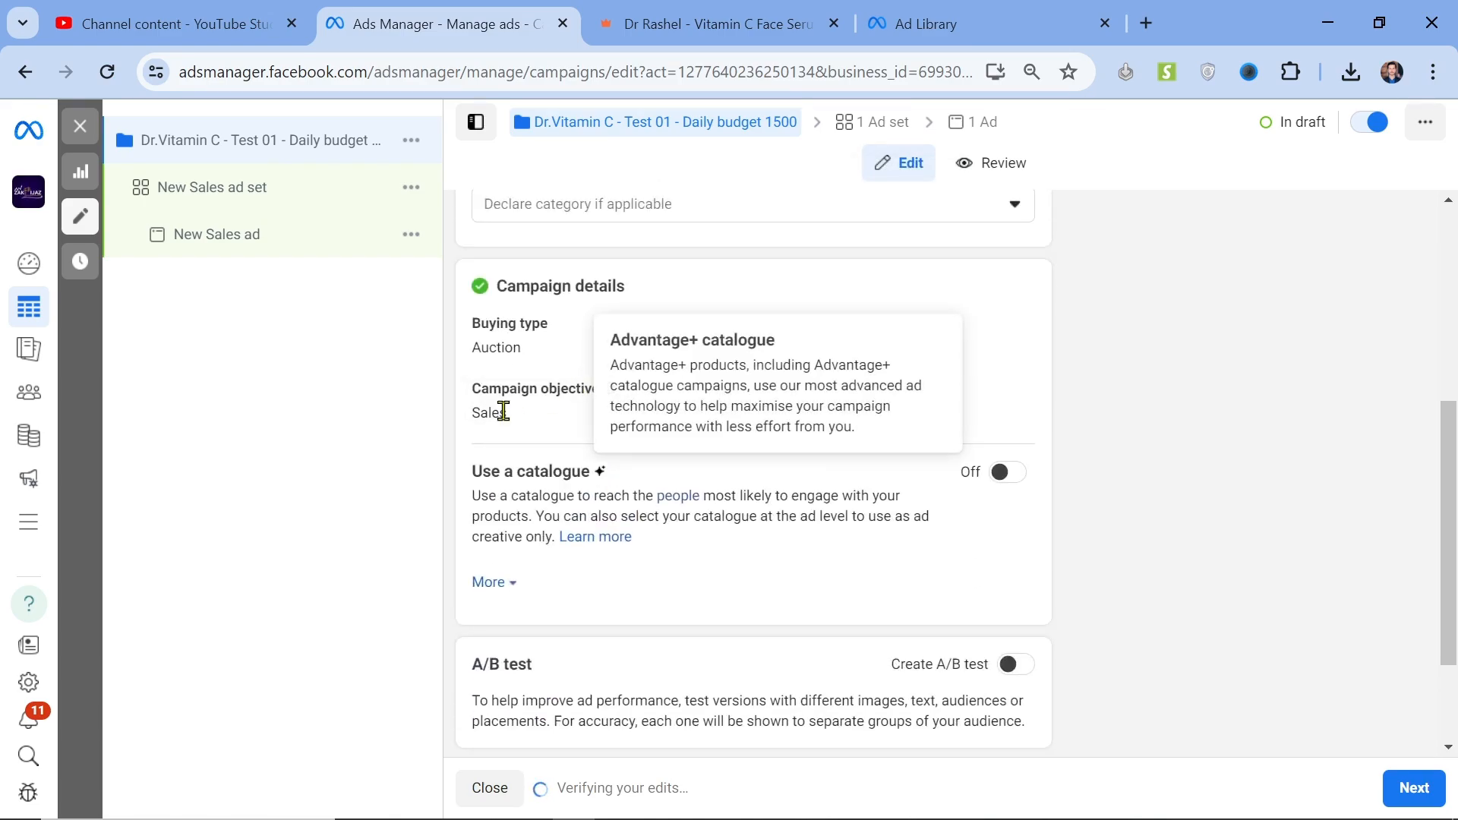
scroll(651, 692, "down", 2)
scroll(651, 688, "up", 7)
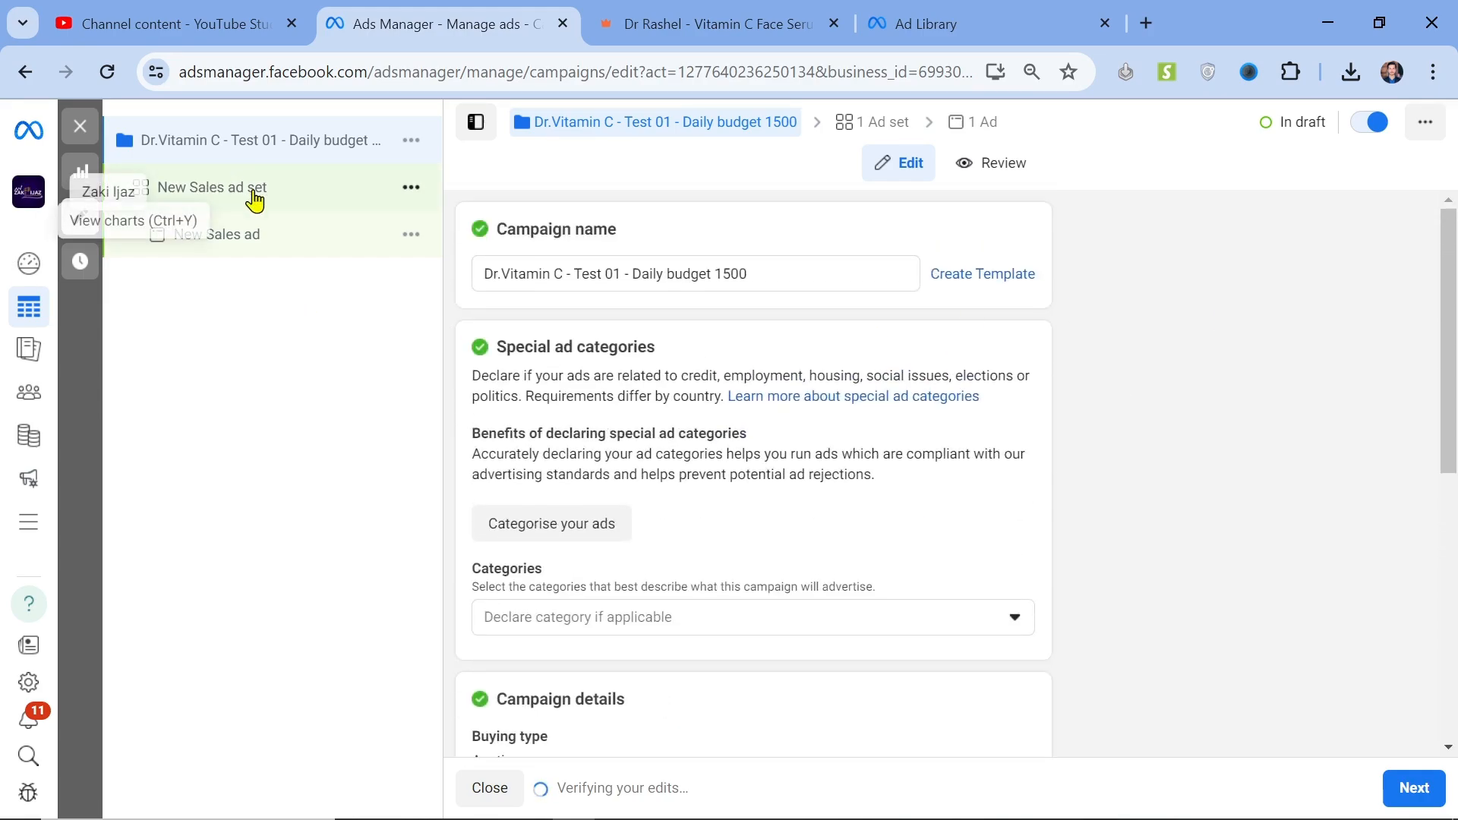
double_click(799, 283)
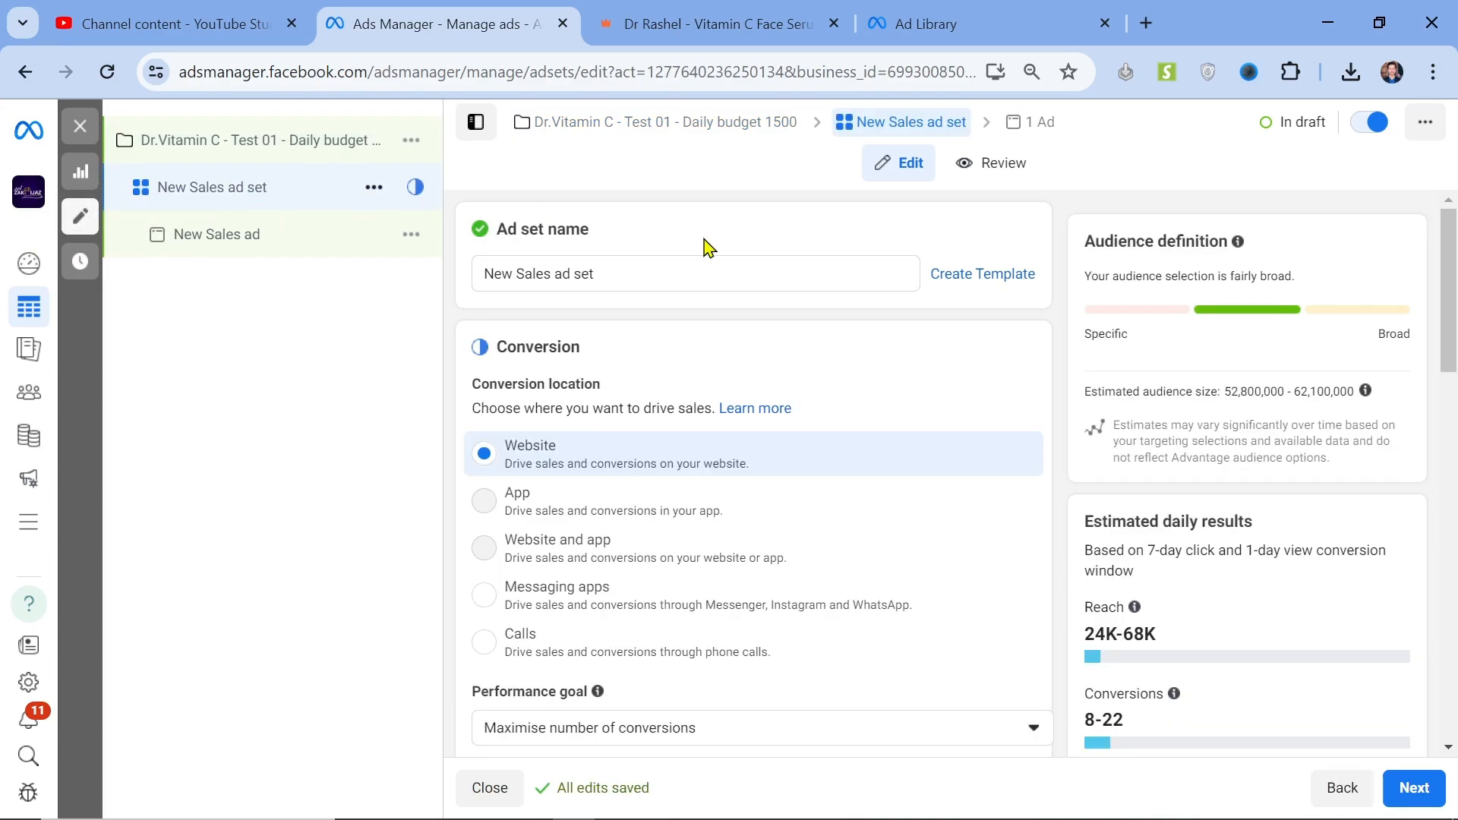
Rename the ad set as "Intrest".
triple_click(672, 275)
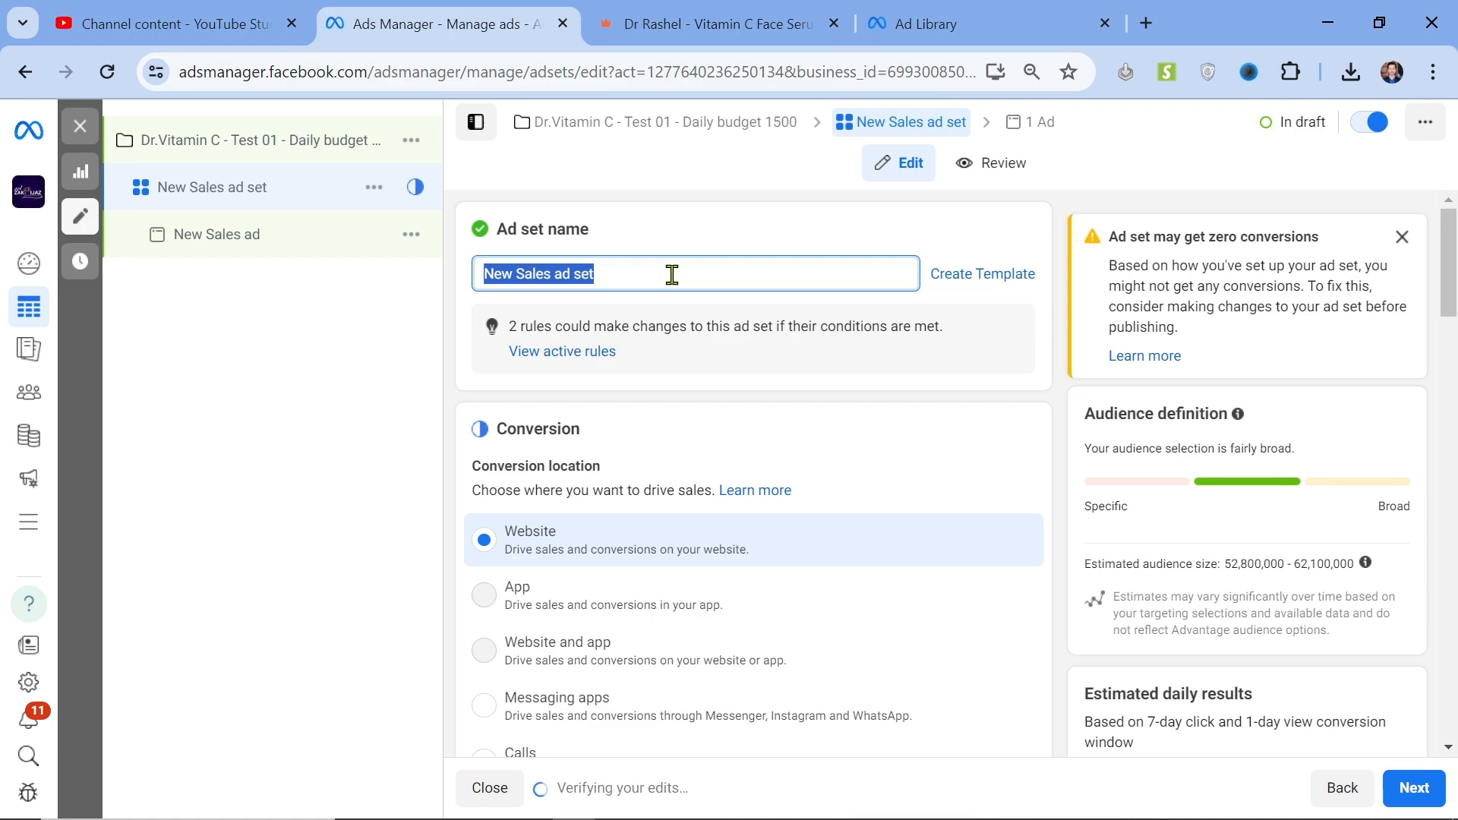
type("Intesr")
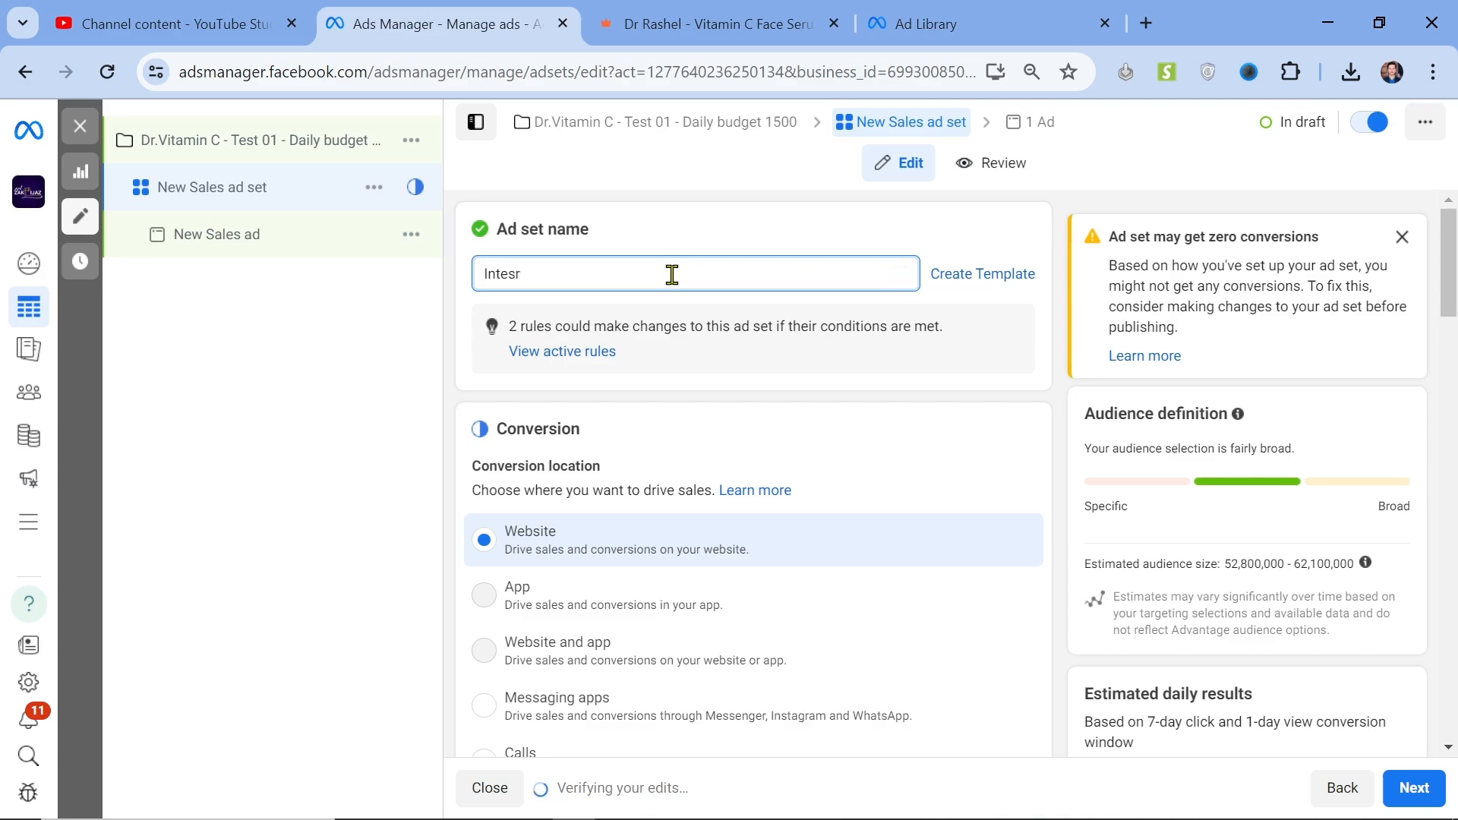
key("BackSpace")
type("test")
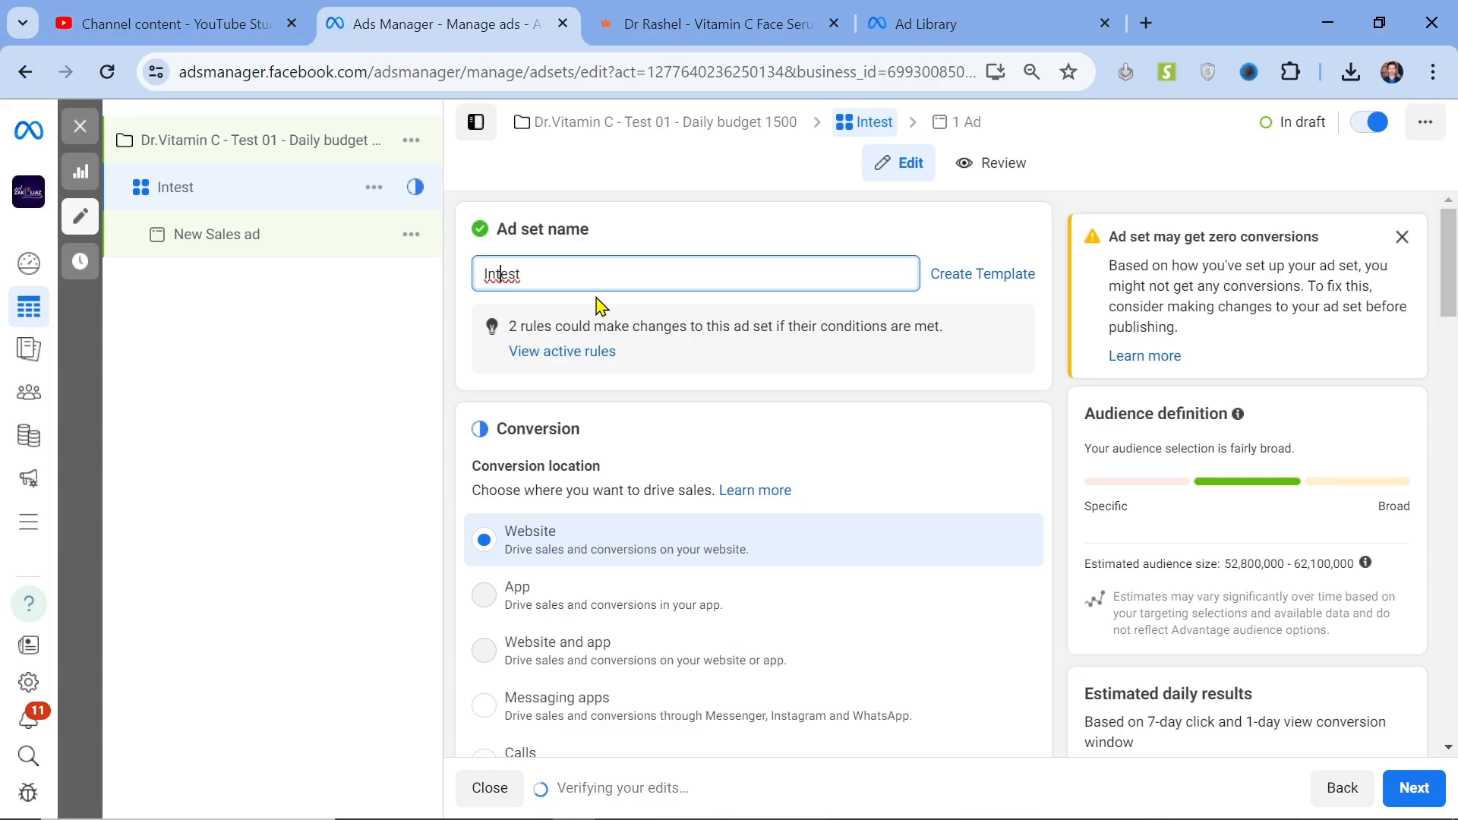
key("Left")
key("Left")
key("Left")
type("r")
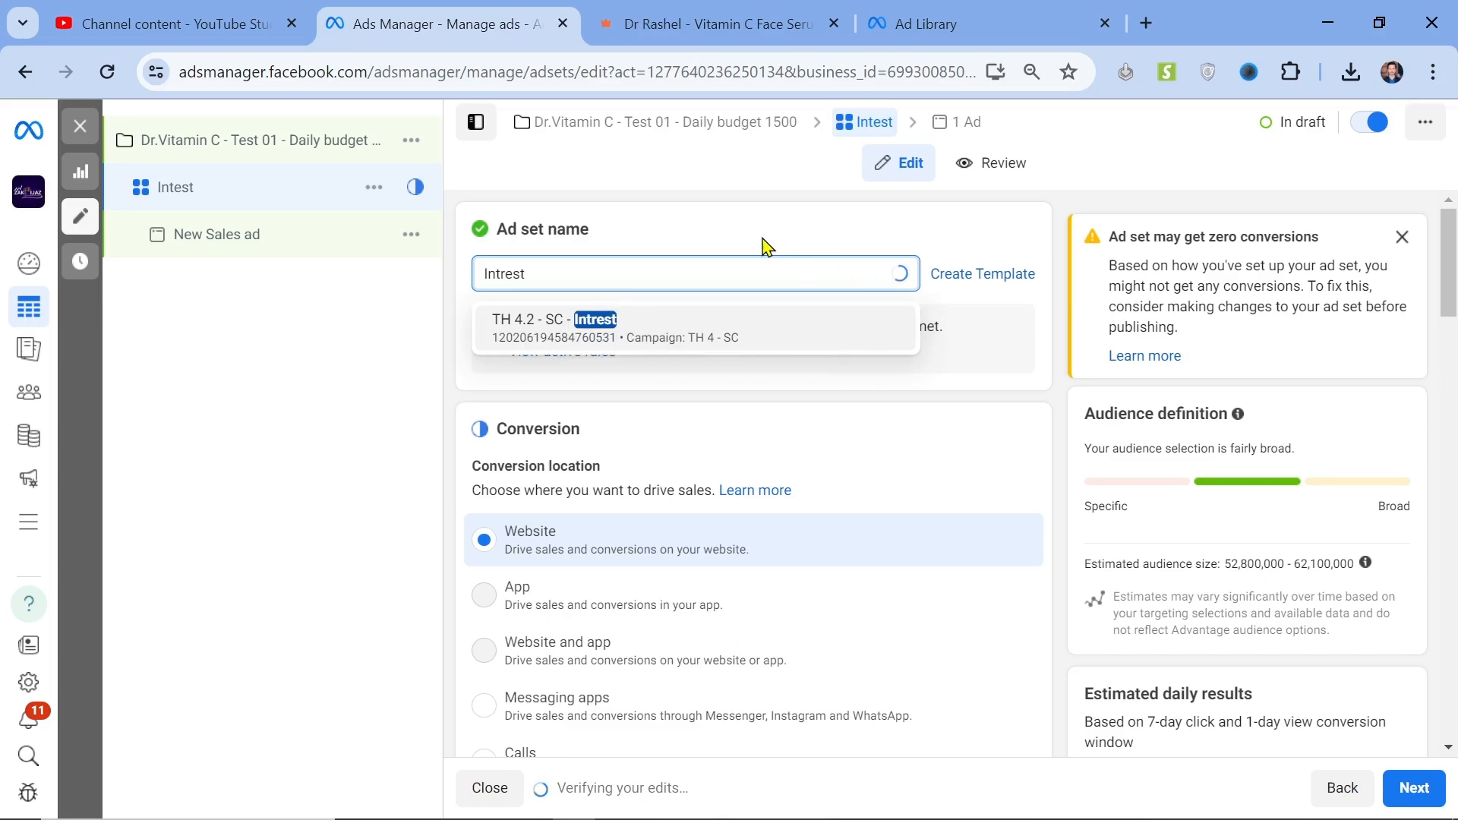
left_click(750, 237)
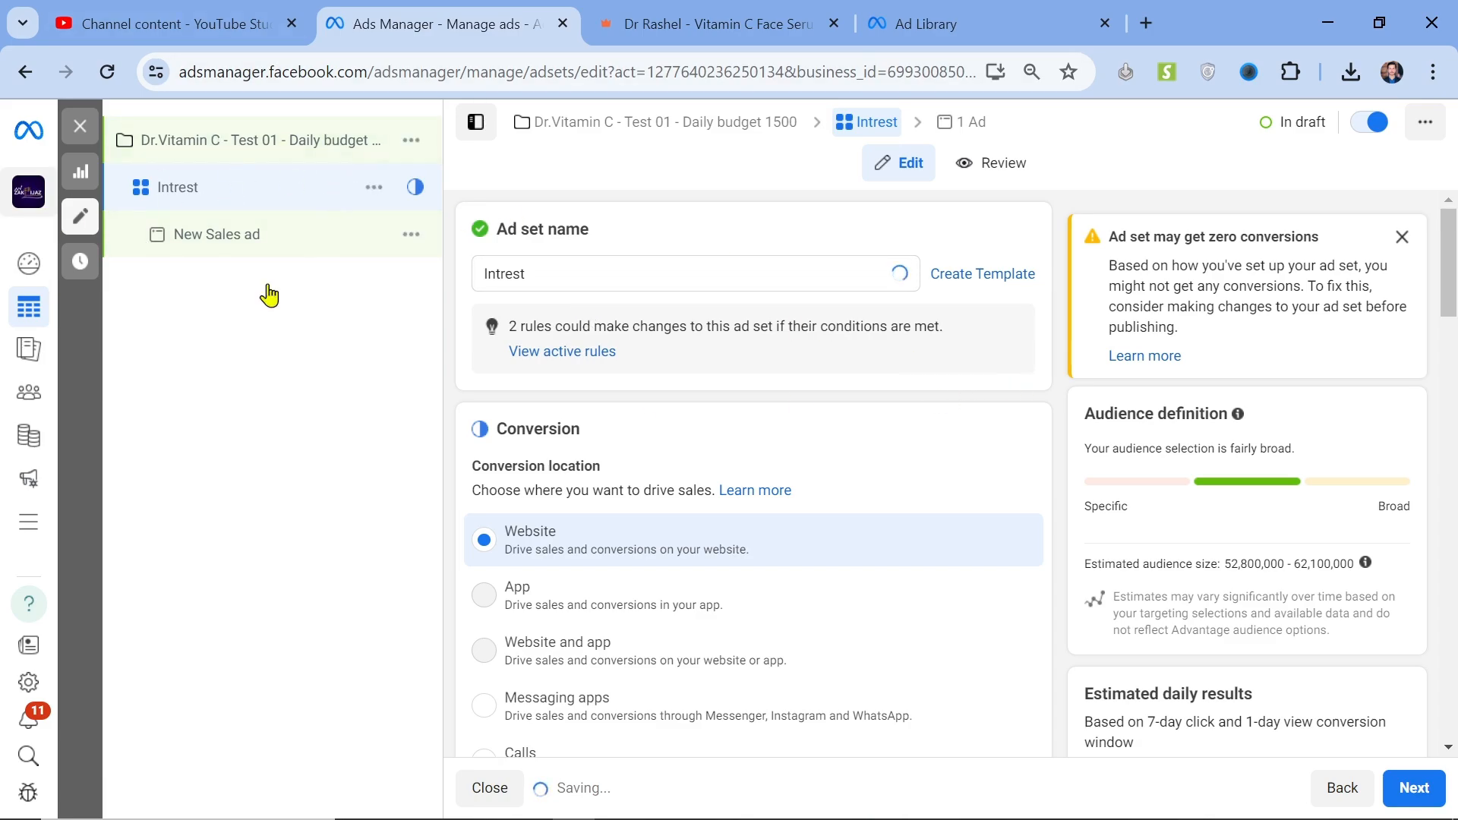
Check the performance goal options in the Conversion section and select Trends Hub as the ad set's pixel.
scroll(961, 348, "down", 5)
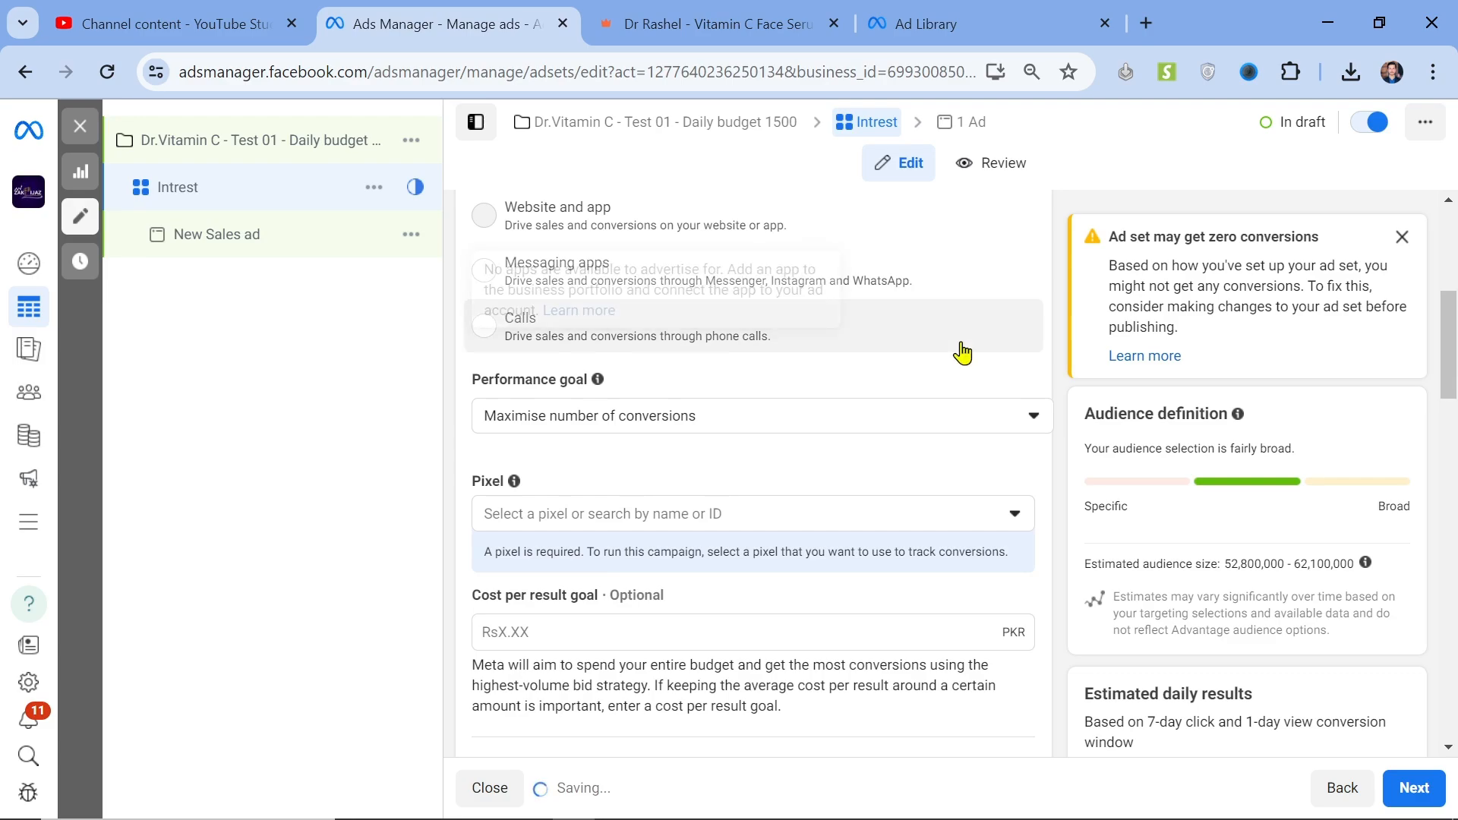
scroll(798, 479, "up", 4)
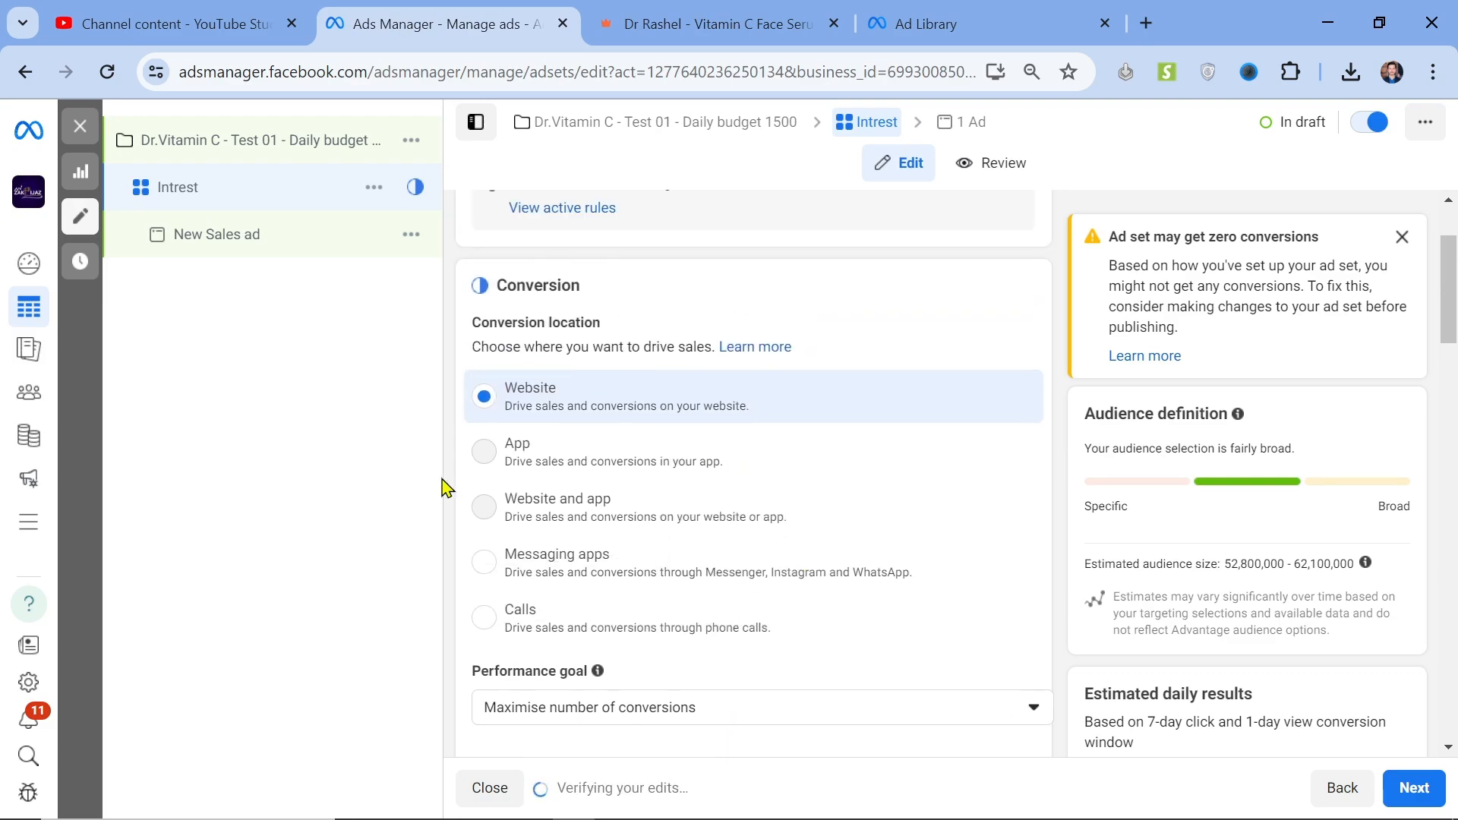
scroll(683, 436, "down", 4)
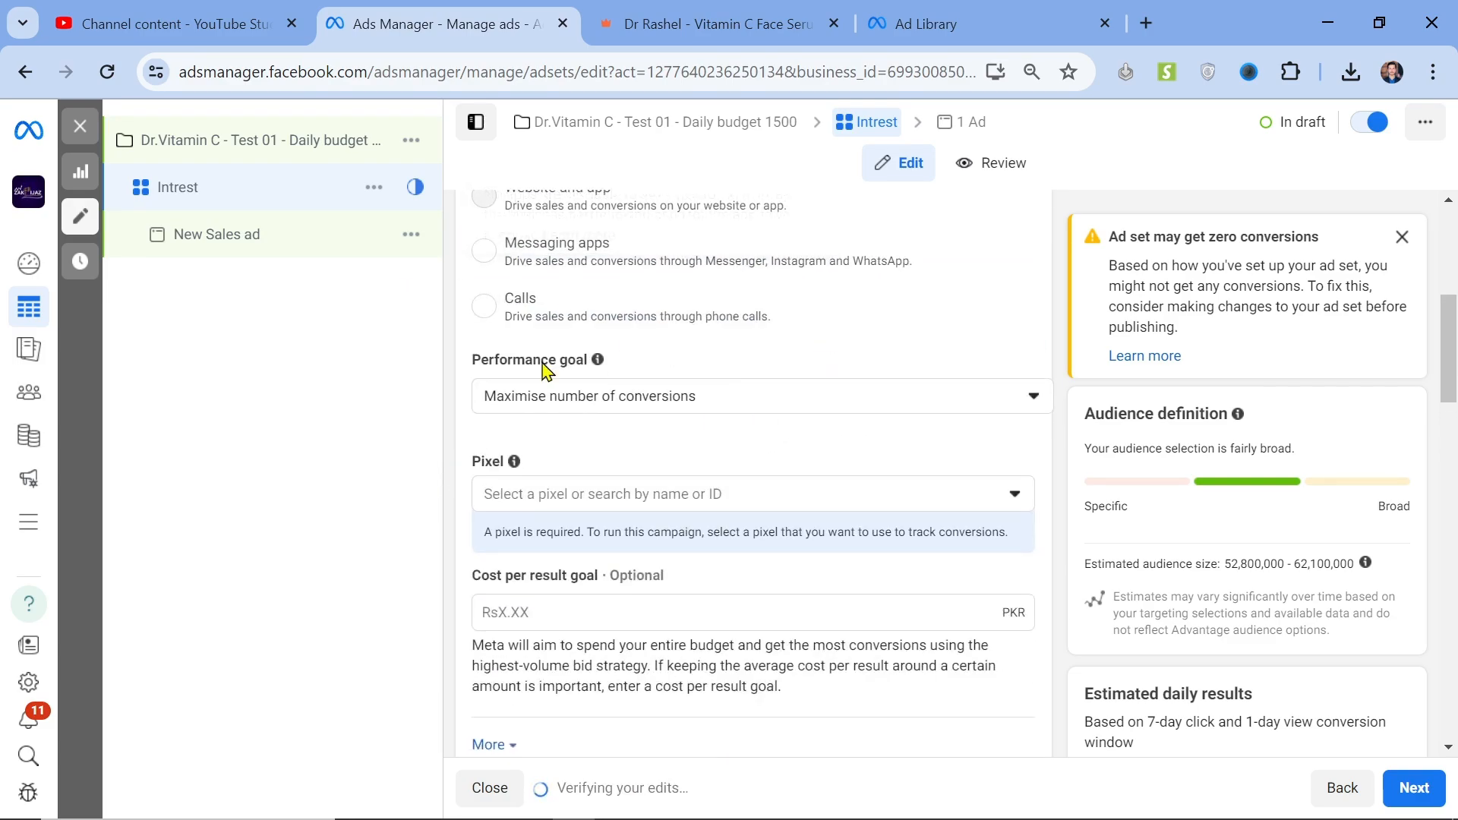
left_click(628, 410)
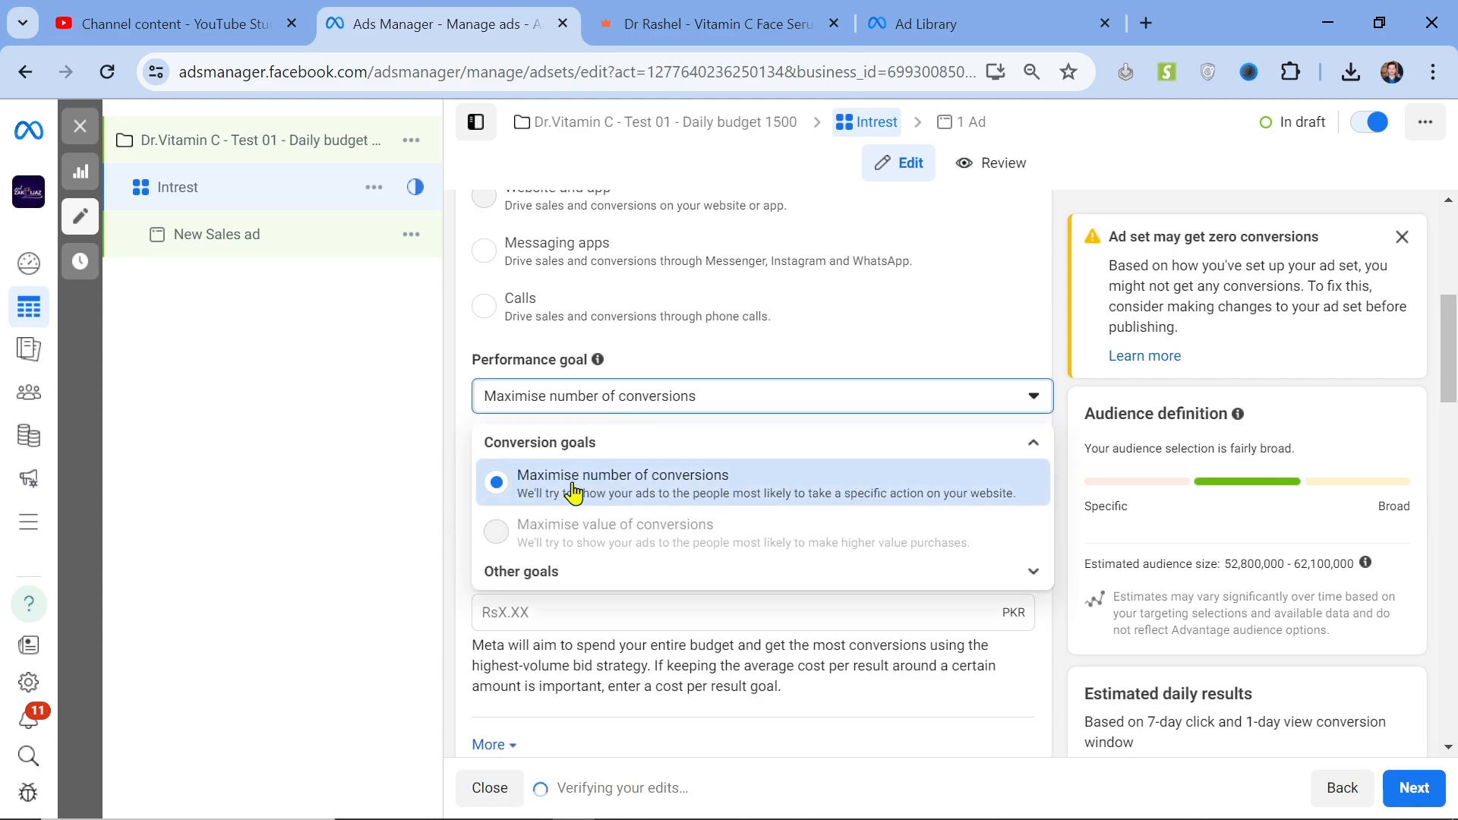
left_click(410, 416)
scroll(608, 493, "down", 2)
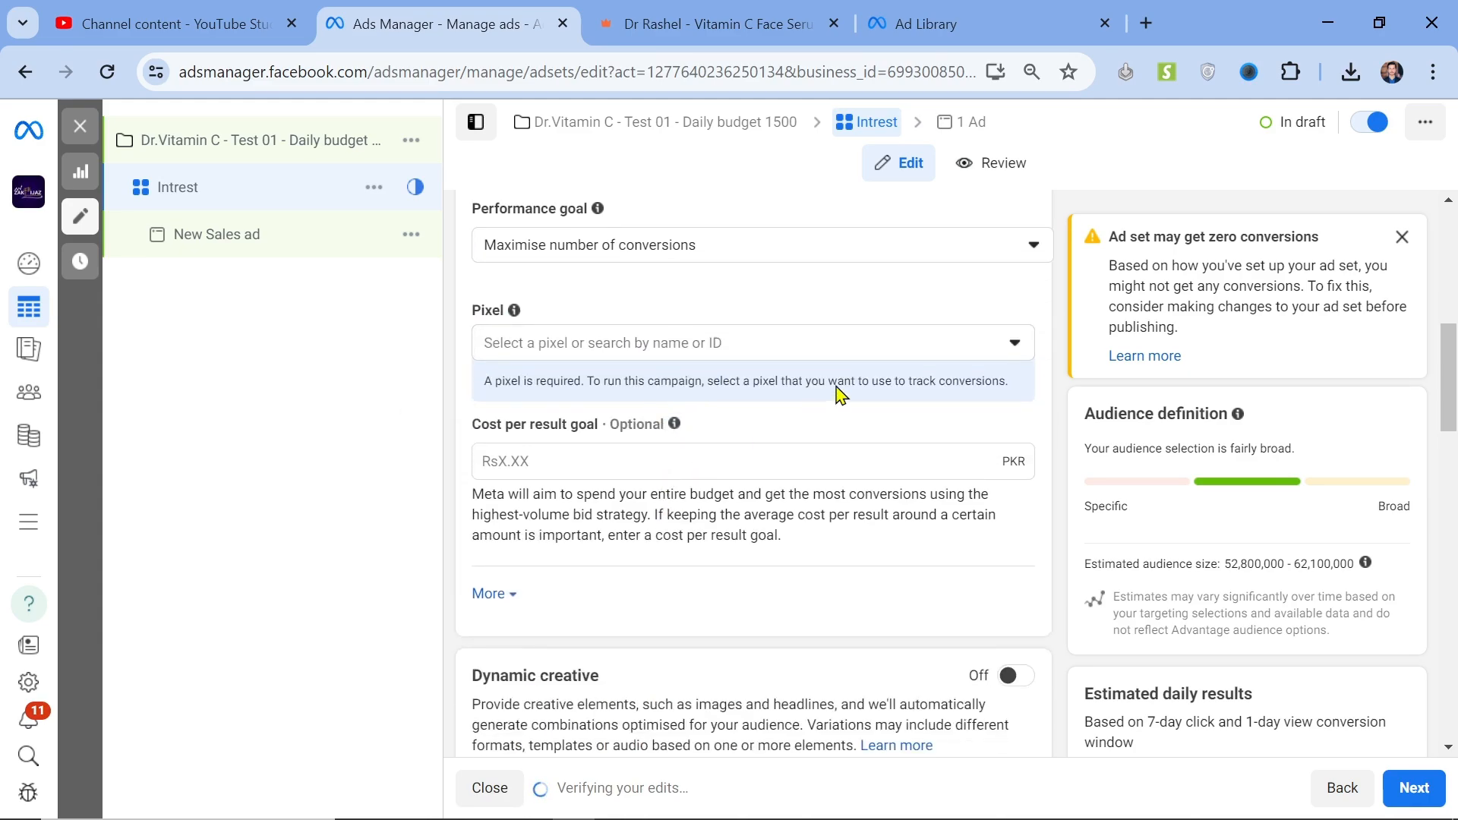
left_click(933, 349)
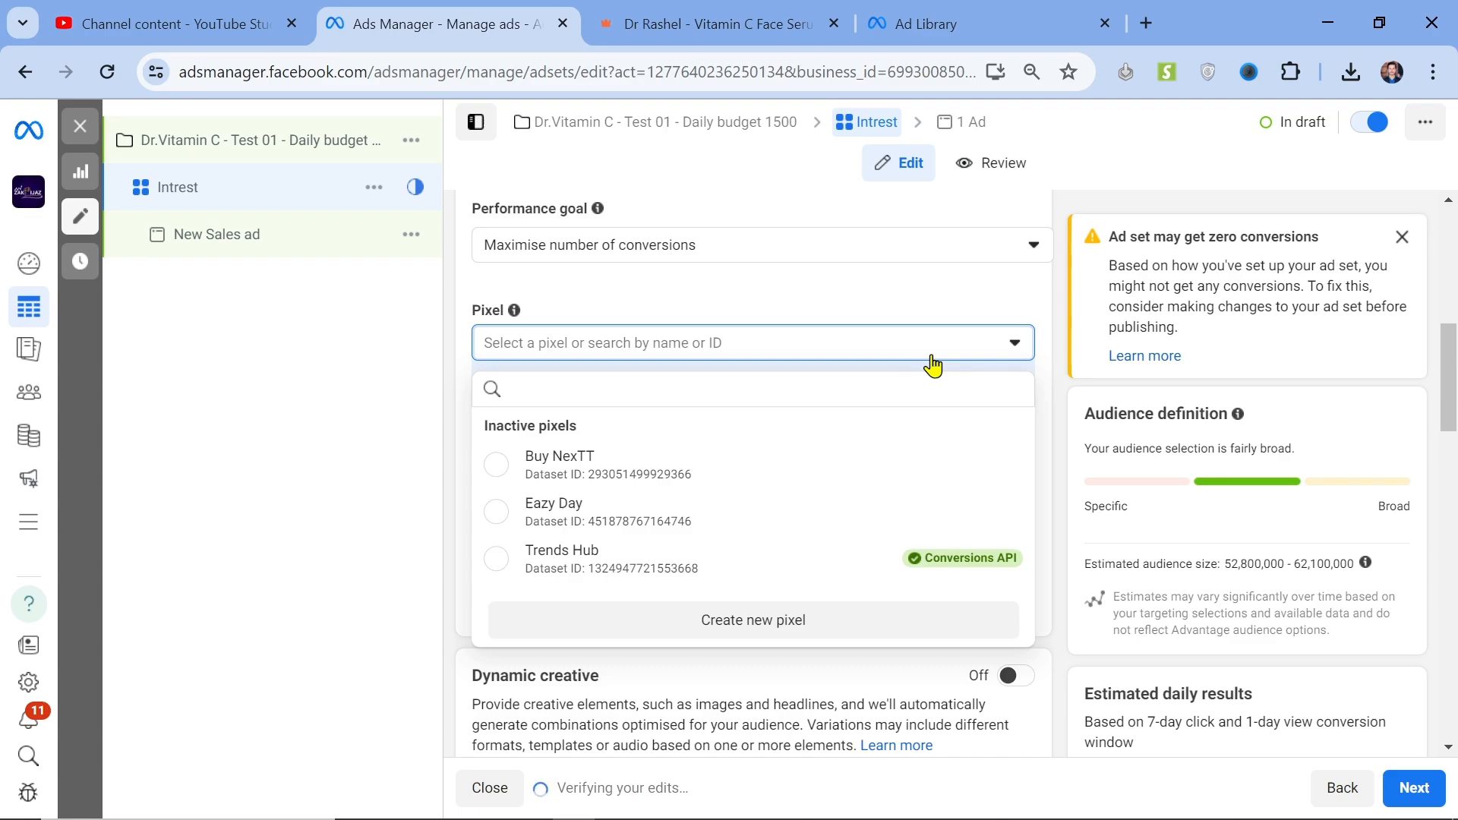
left_click(528, 559)
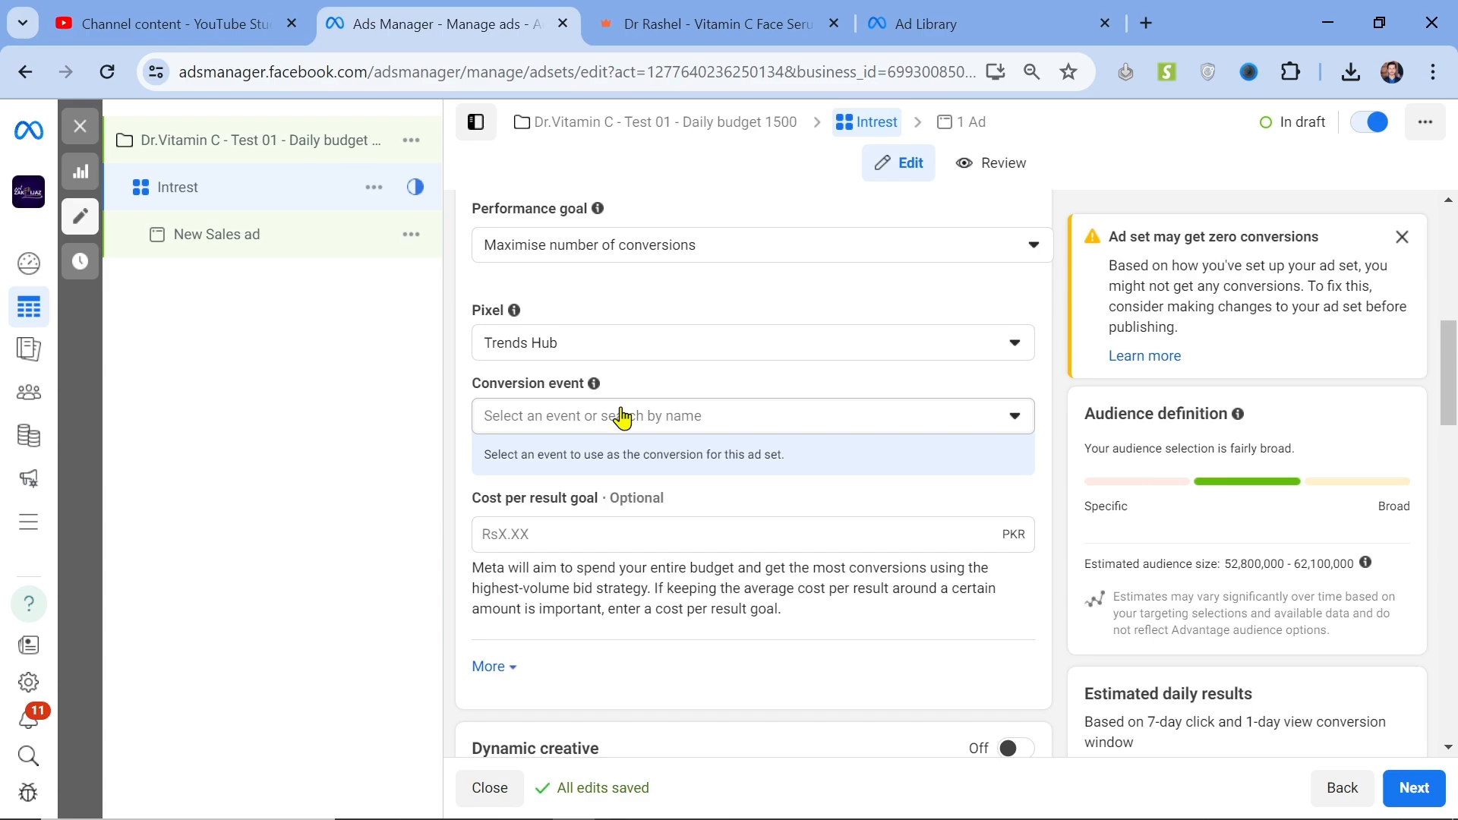
Set the ad set's conversion event to Purchase and dismiss the optimisation notice below it.
left_click(622, 418)
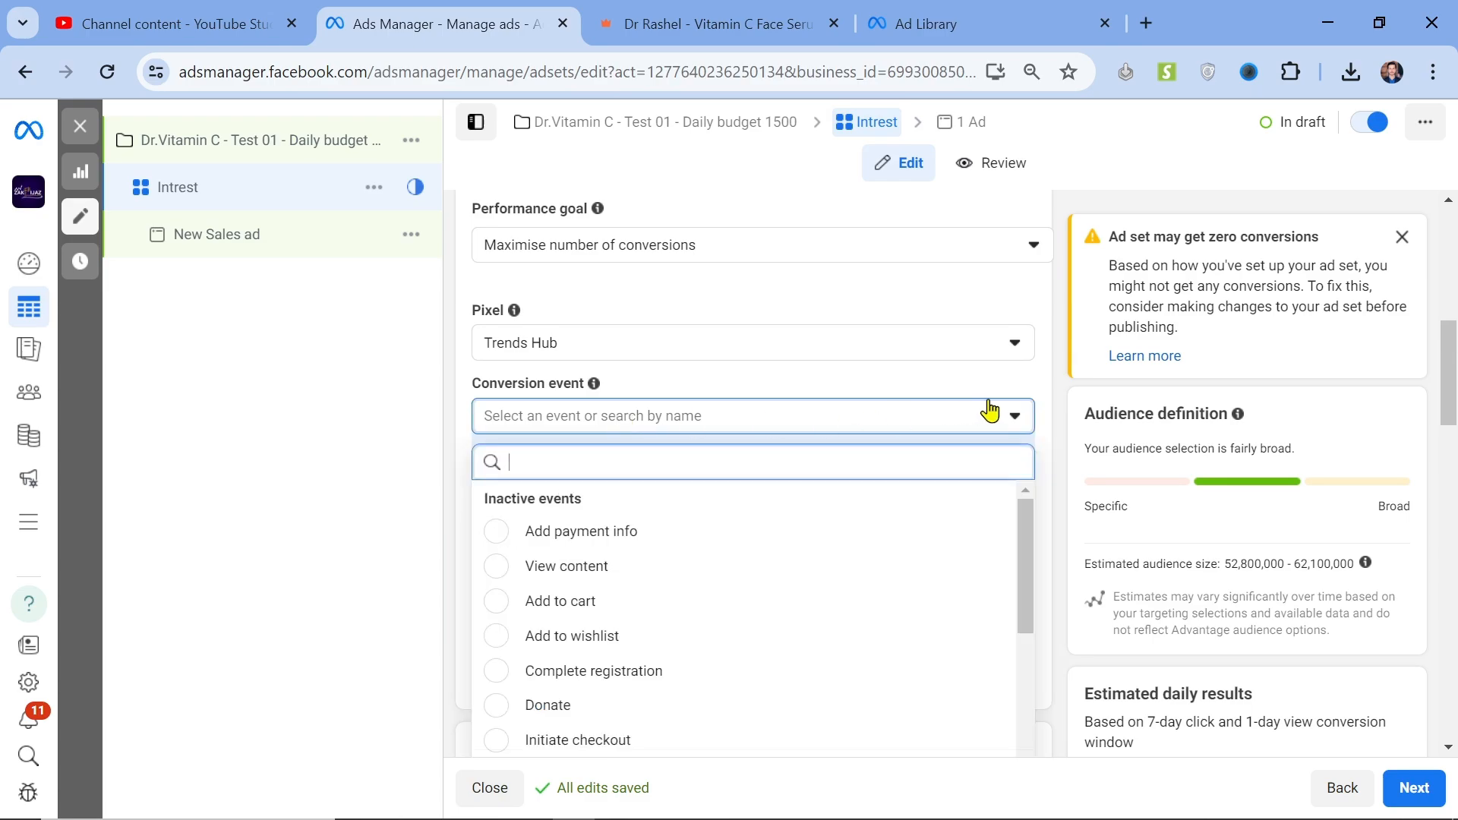
scroll(1122, 401, "down", 2)
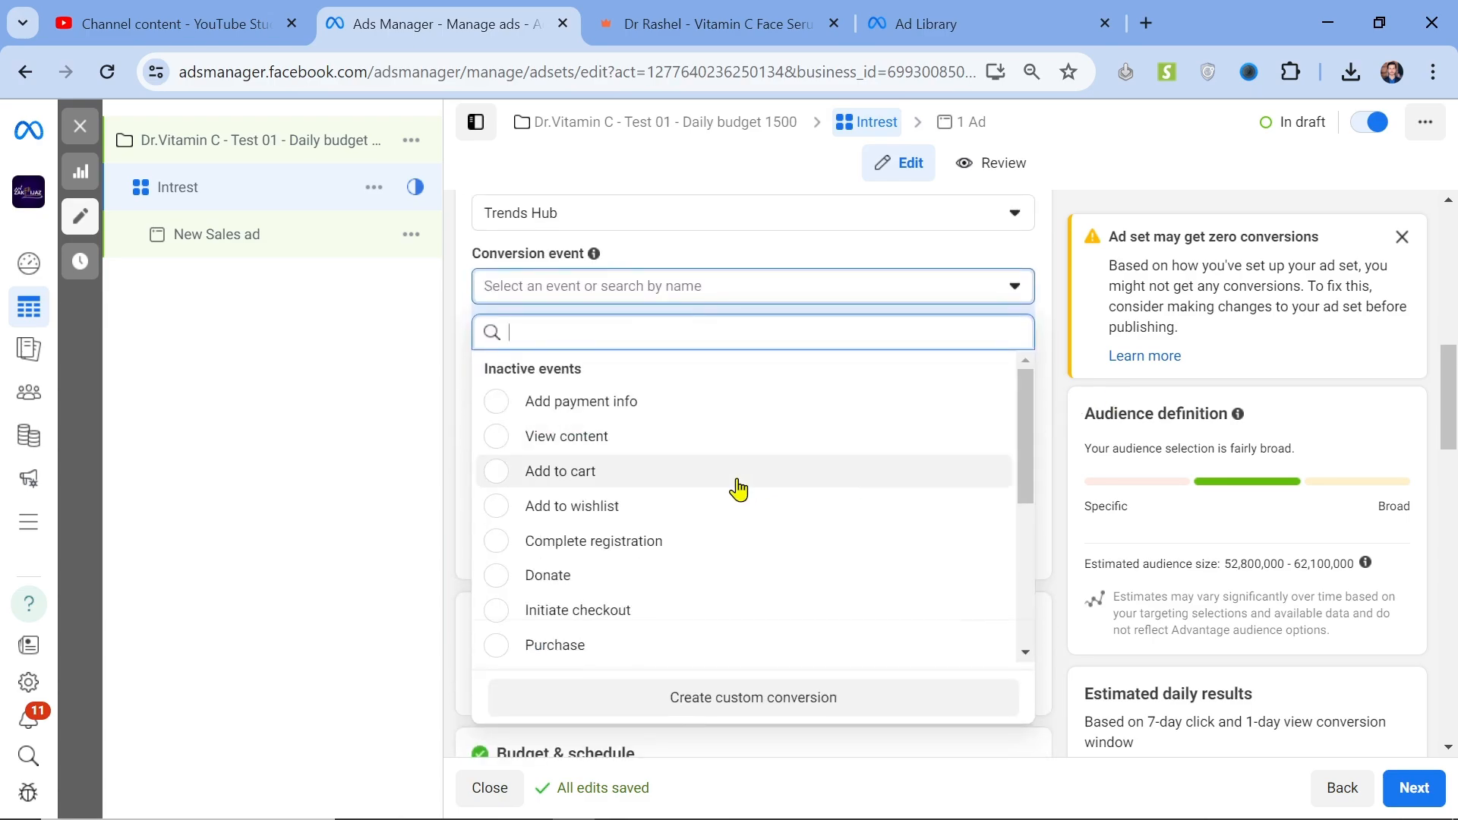
scroll(737, 489, "down", 2)
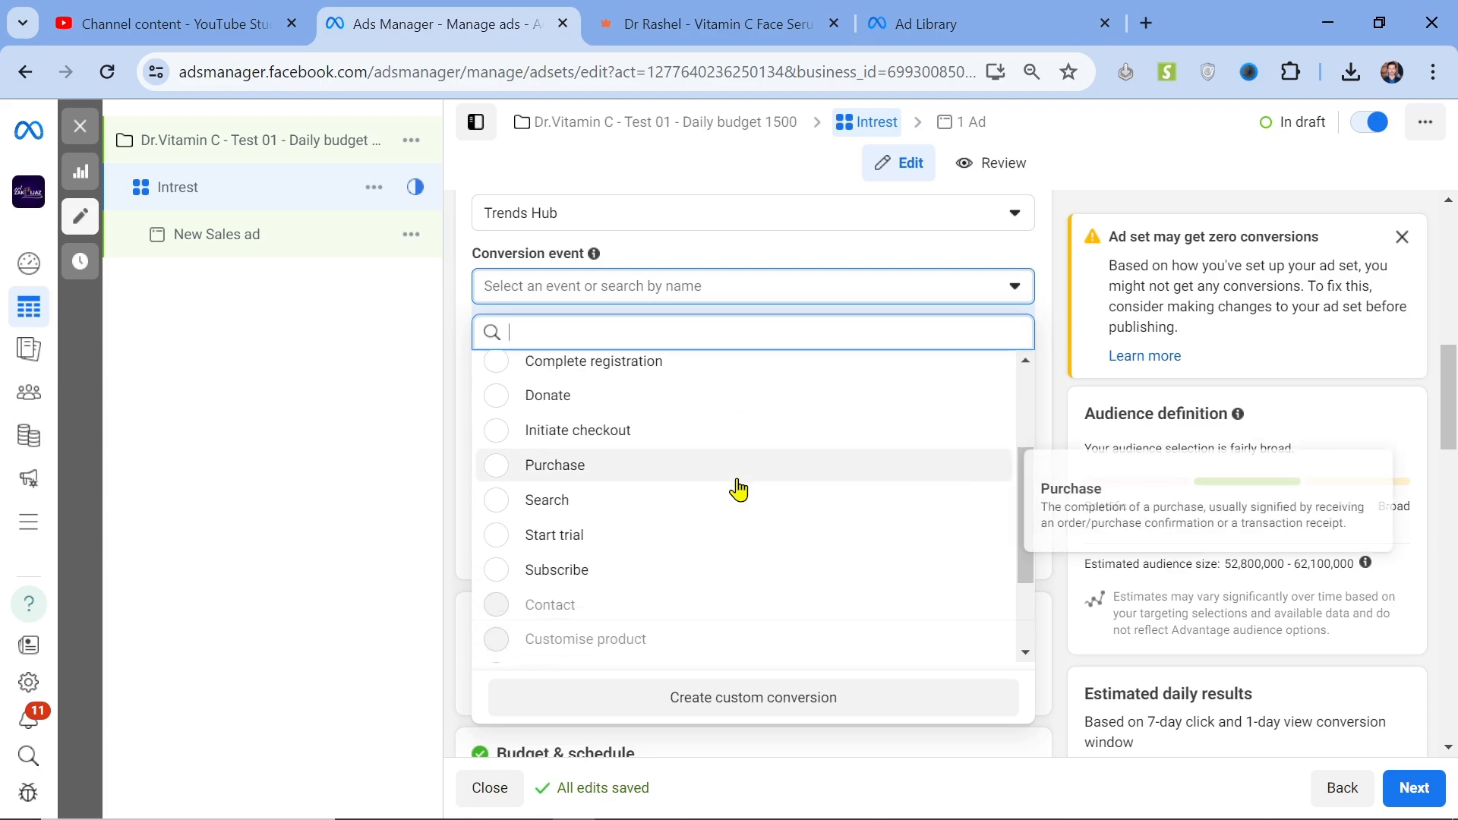
scroll(737, 489, "down", 2)
scroll(736, 489, "up", 4)
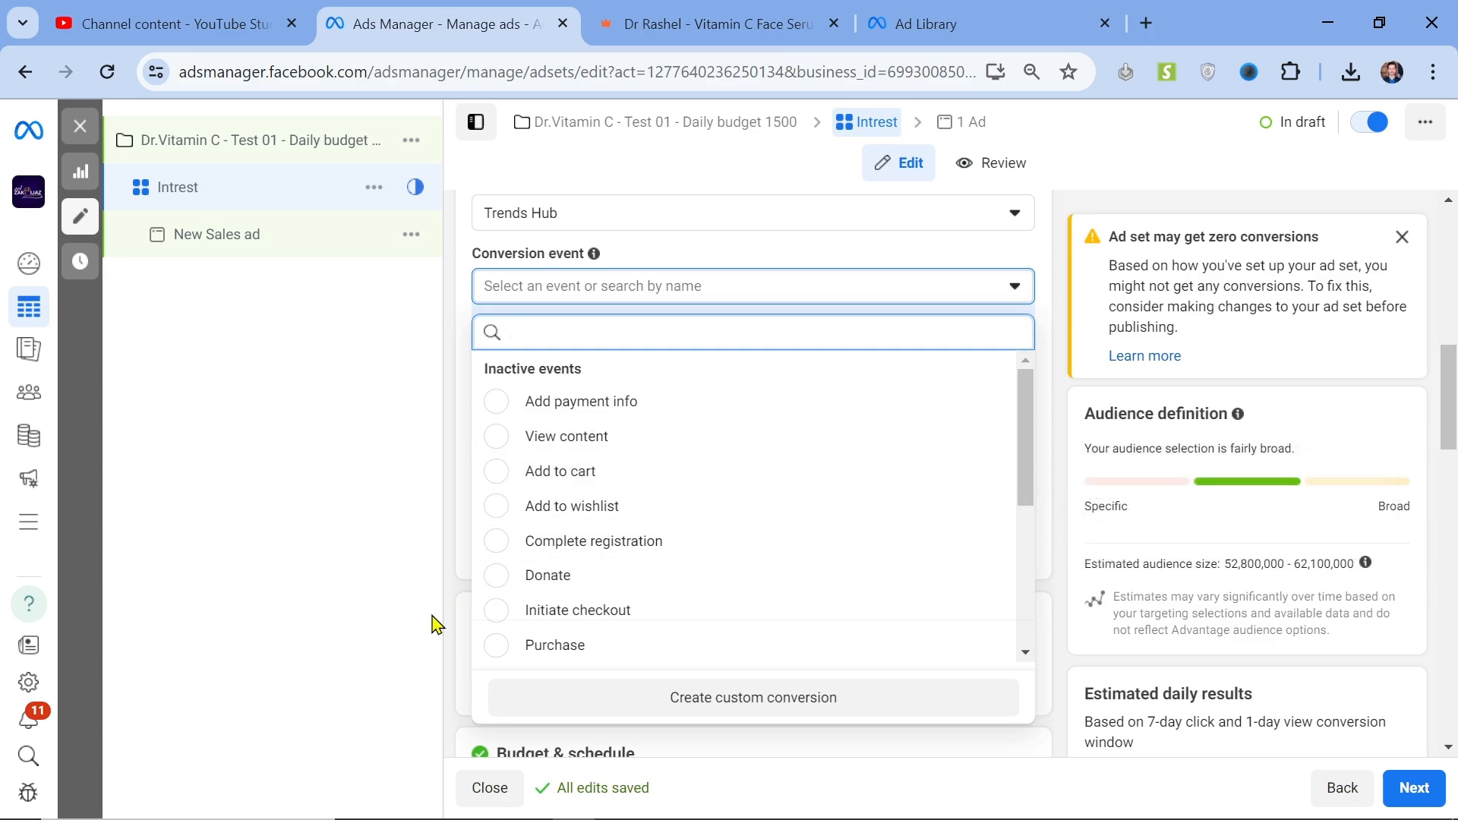
scroll(625, 604, "down", 2)
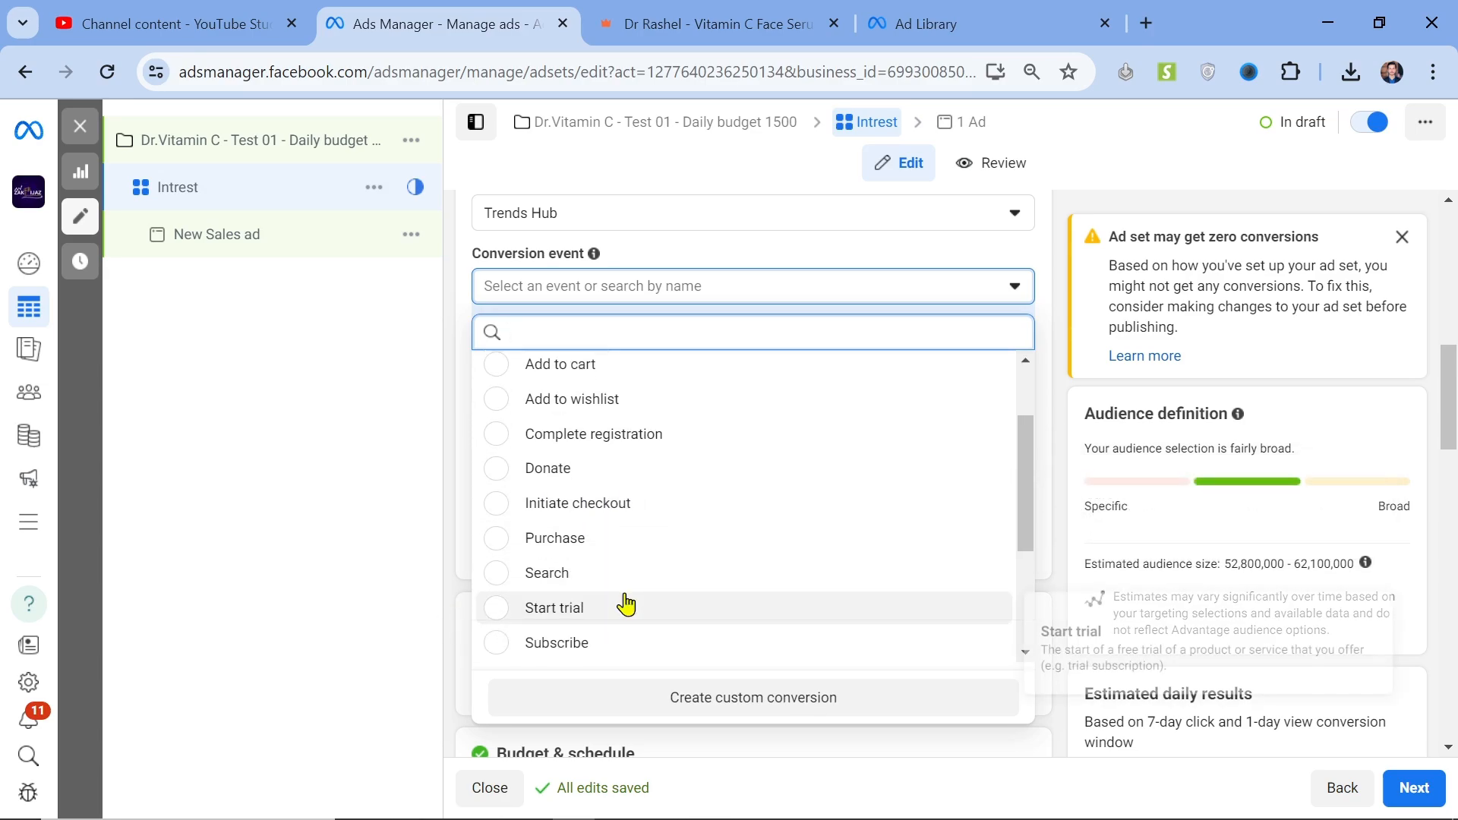
scroll(627, 604, "down", 2)
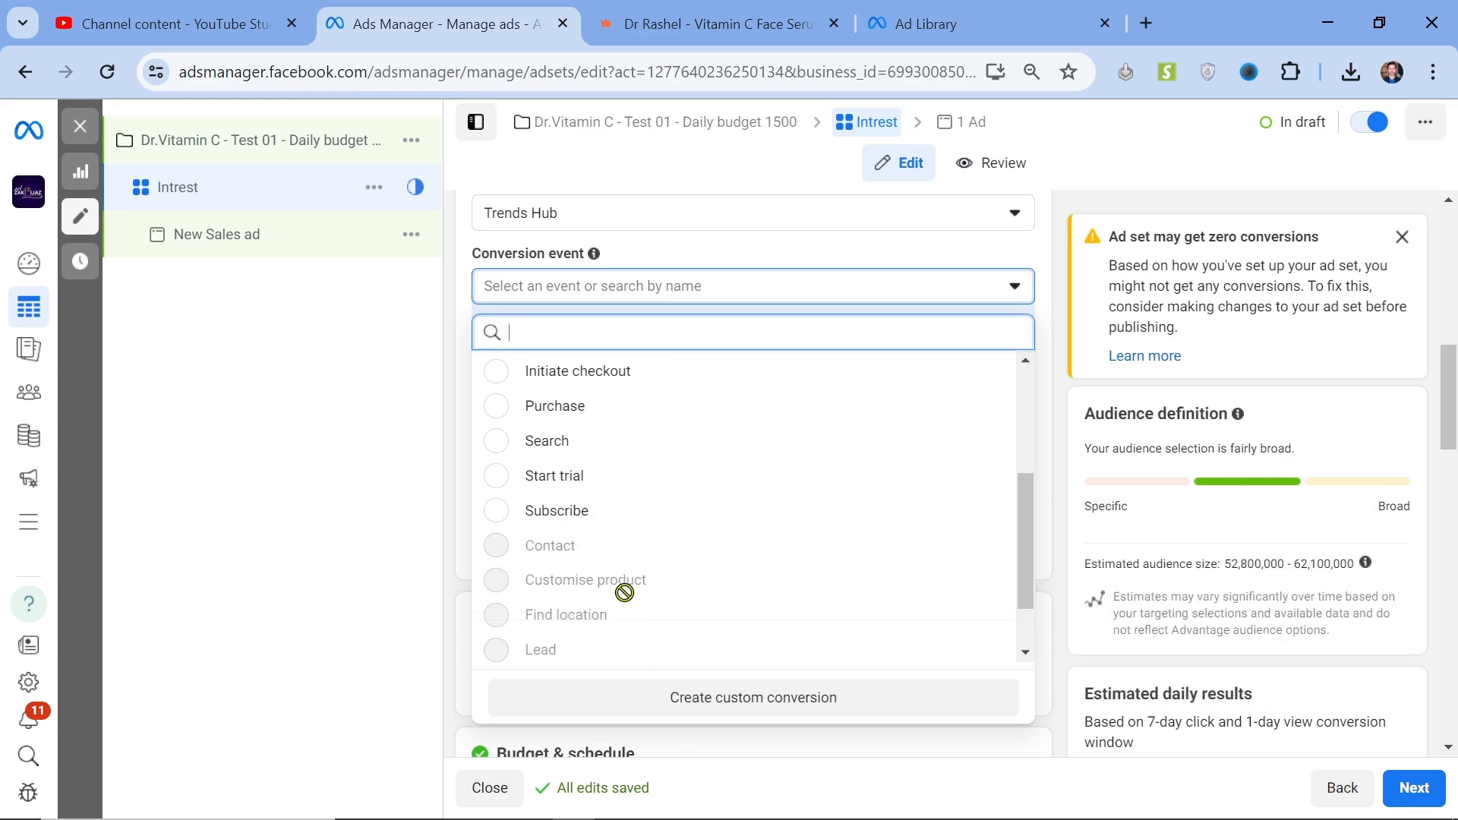
scroll(625, 593, "down", 1)
scroll(624, 599, "up", 5)
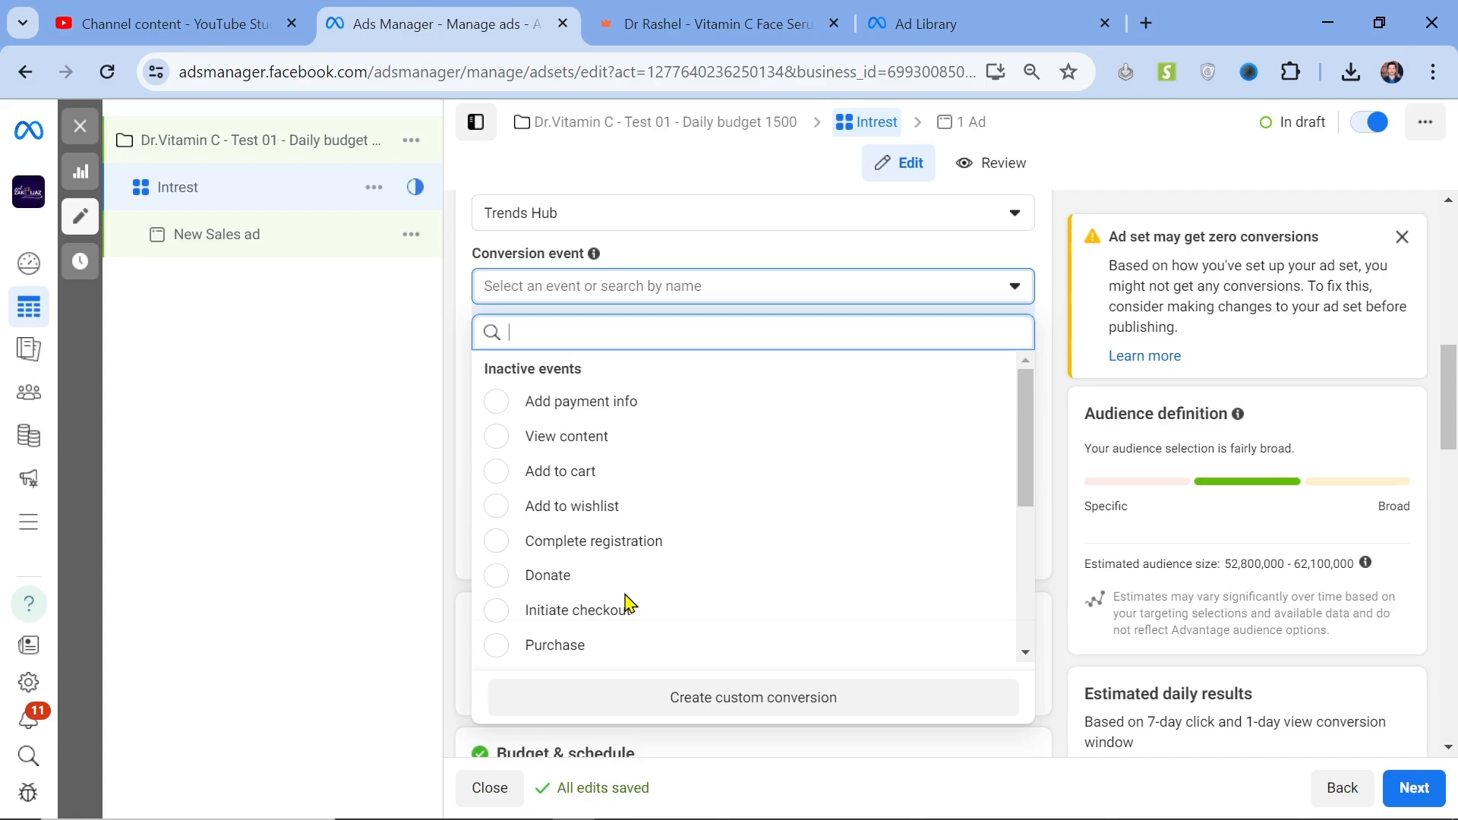
mouse_move(731, 526)
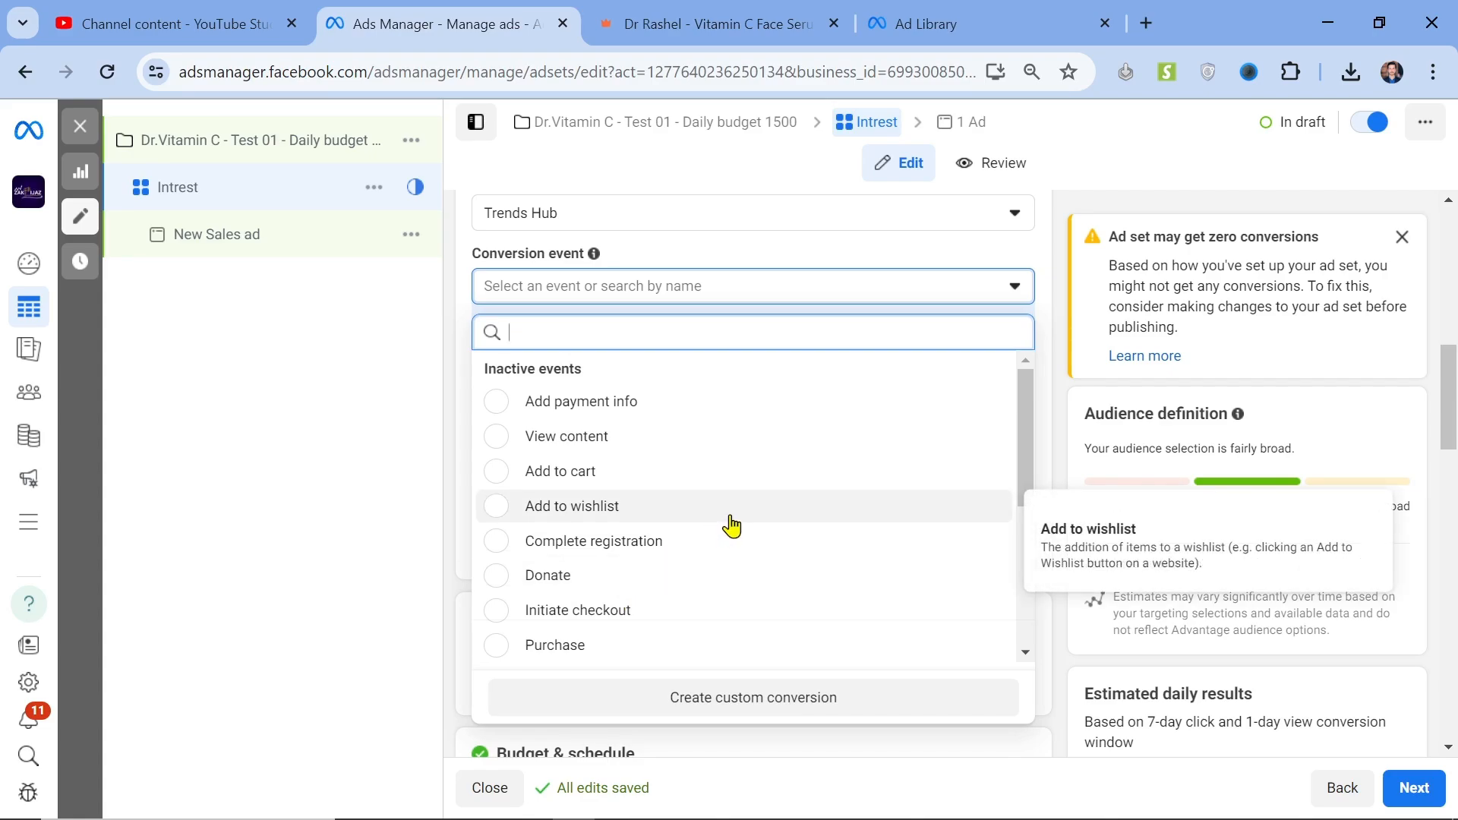
scroll(731, 526, "down", 3)
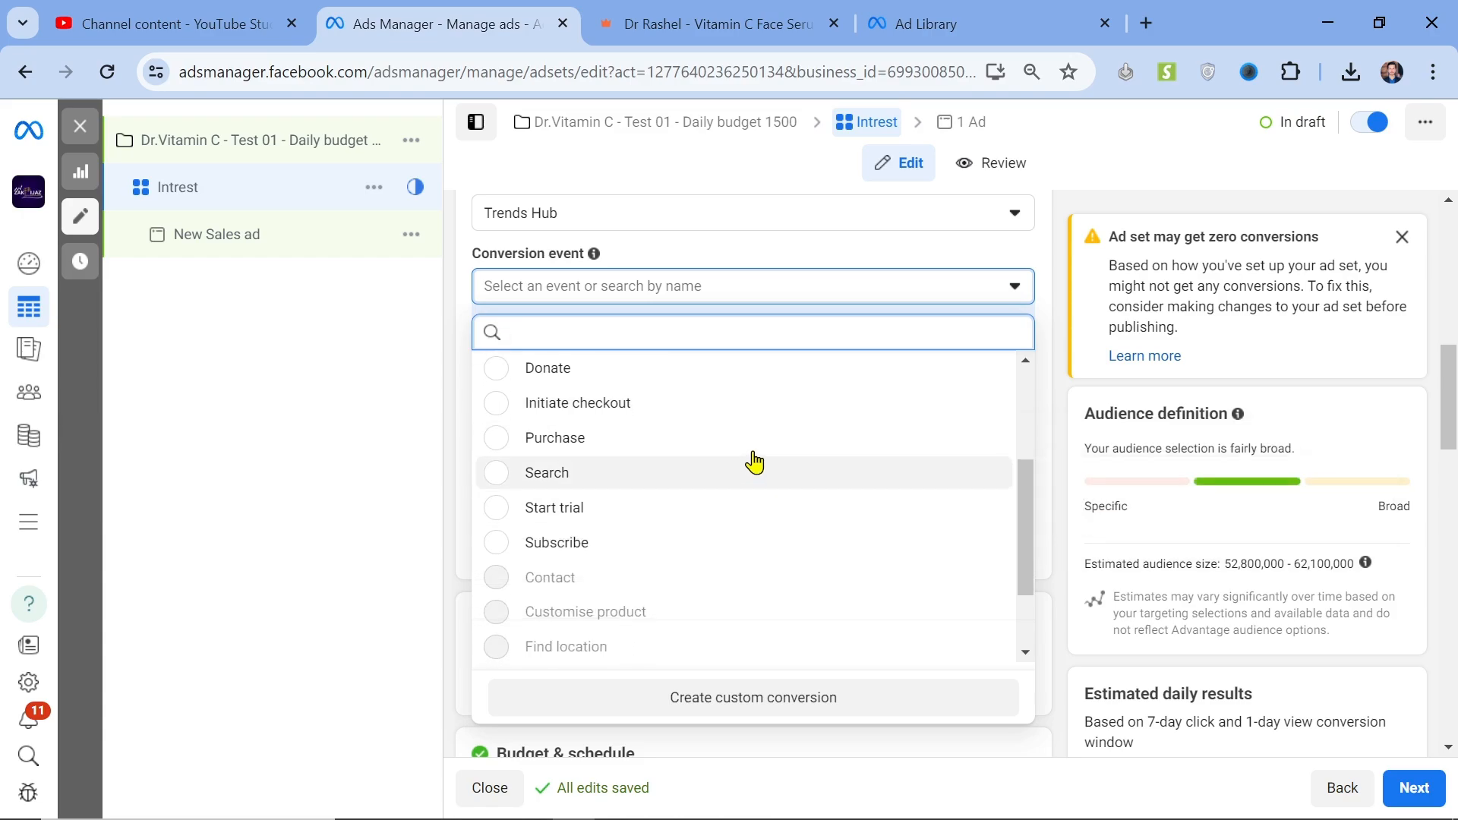
left_click(760, 459)
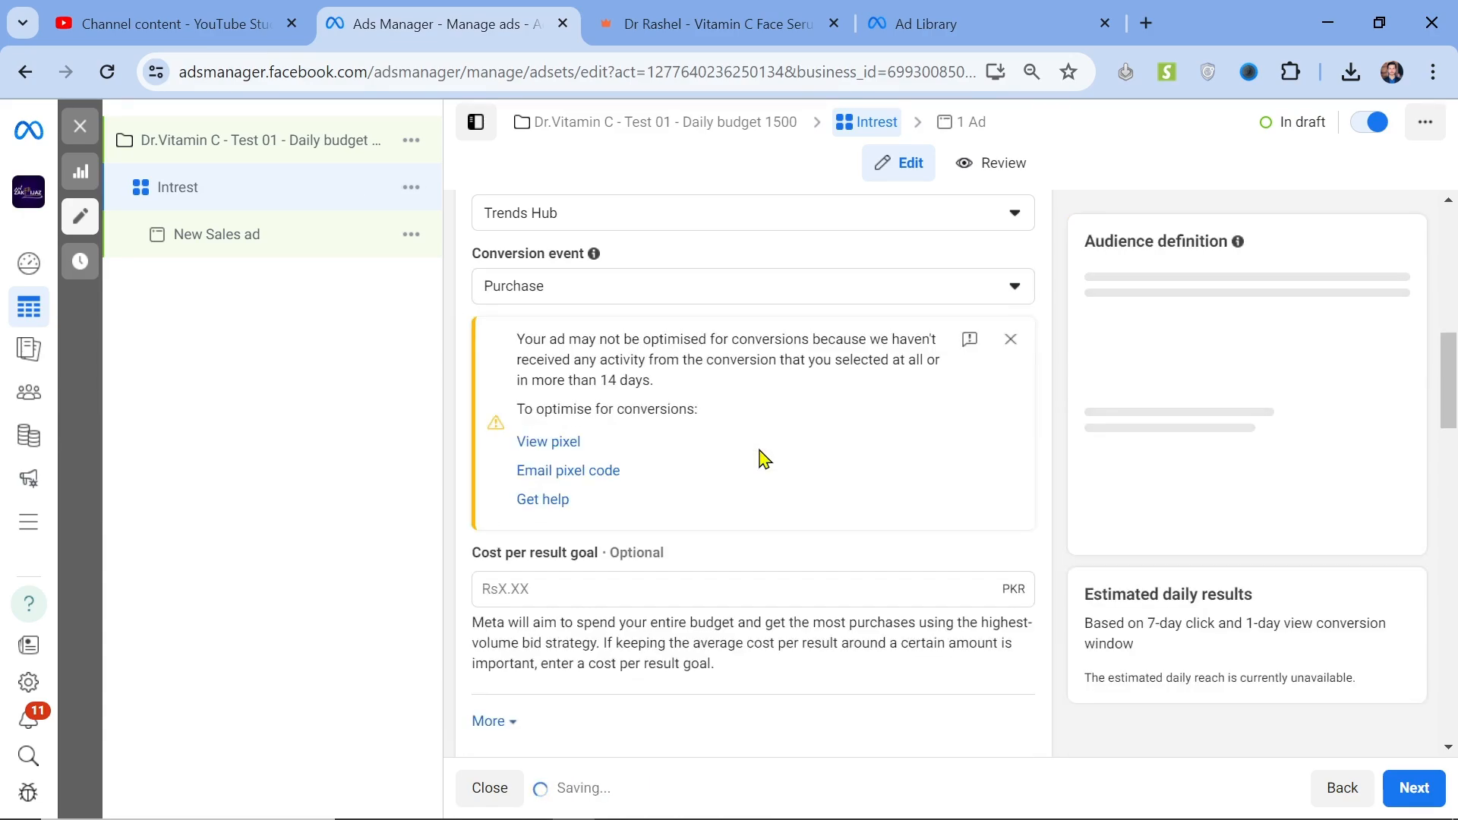
left_click(1011, 338)
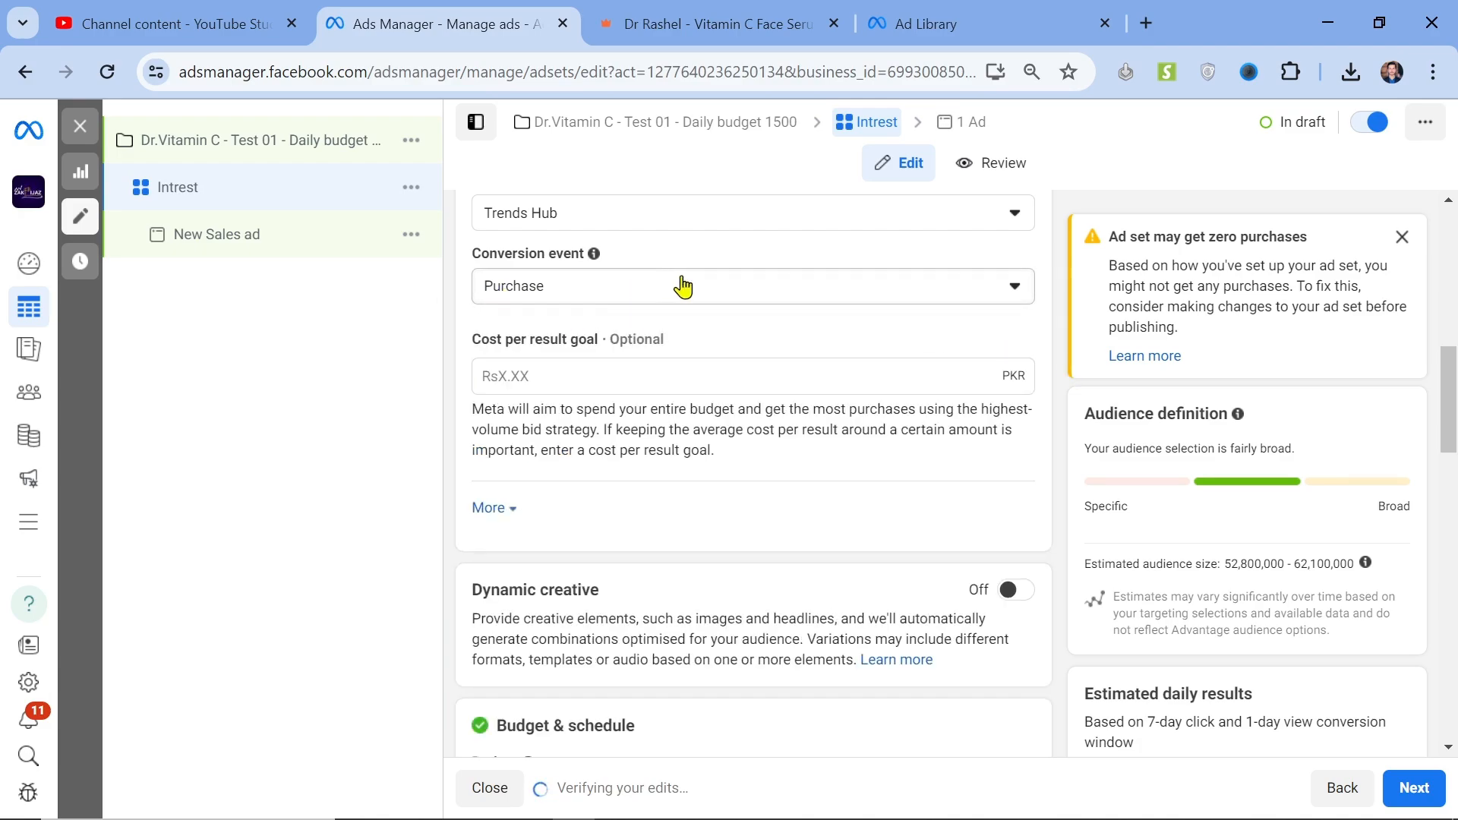
Set the ad set's daily budget to Rs500.
scroll(651, 369, "down", 6)
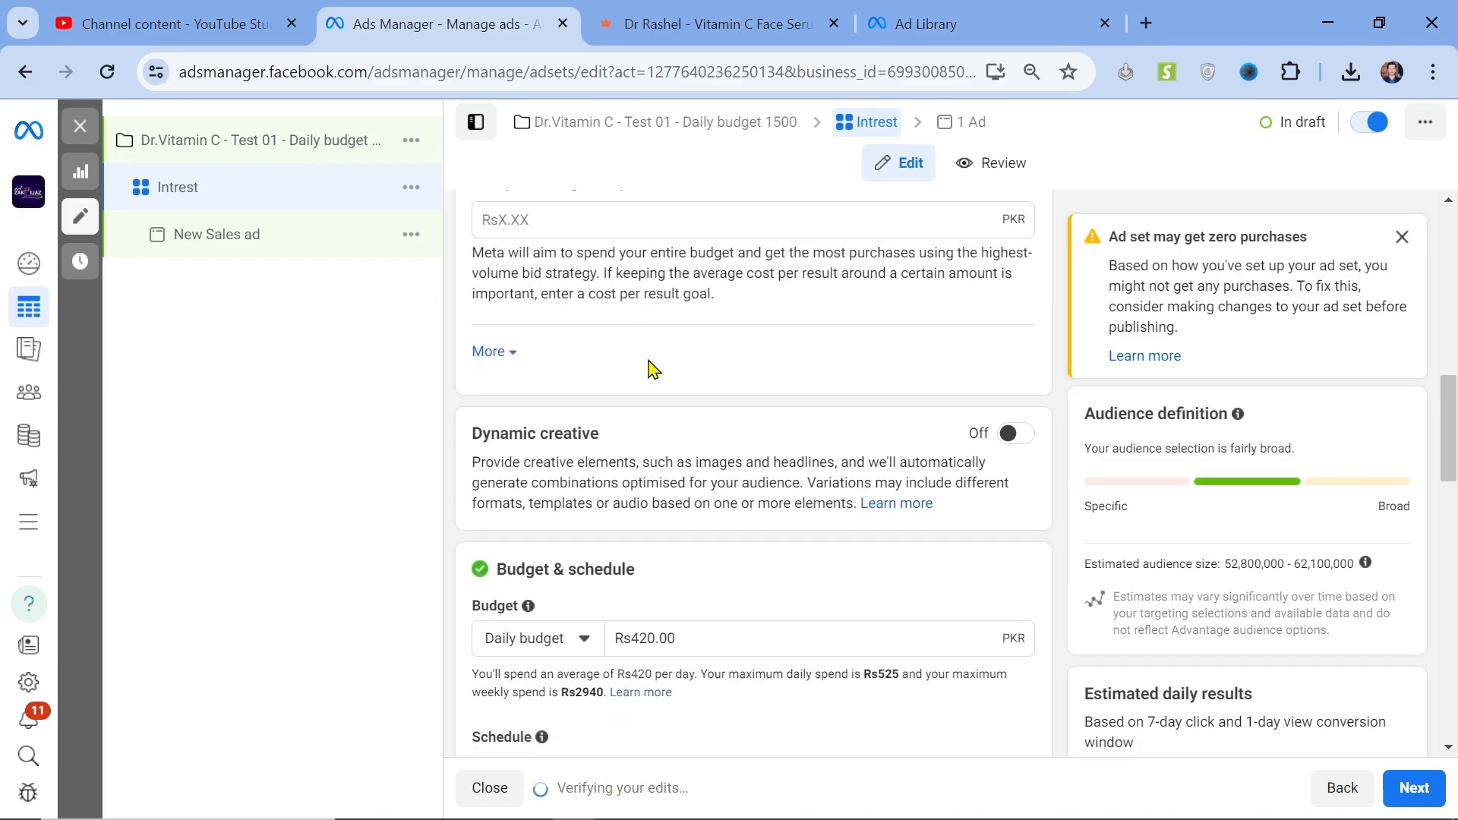
scroll(651, 370, "up", 2)
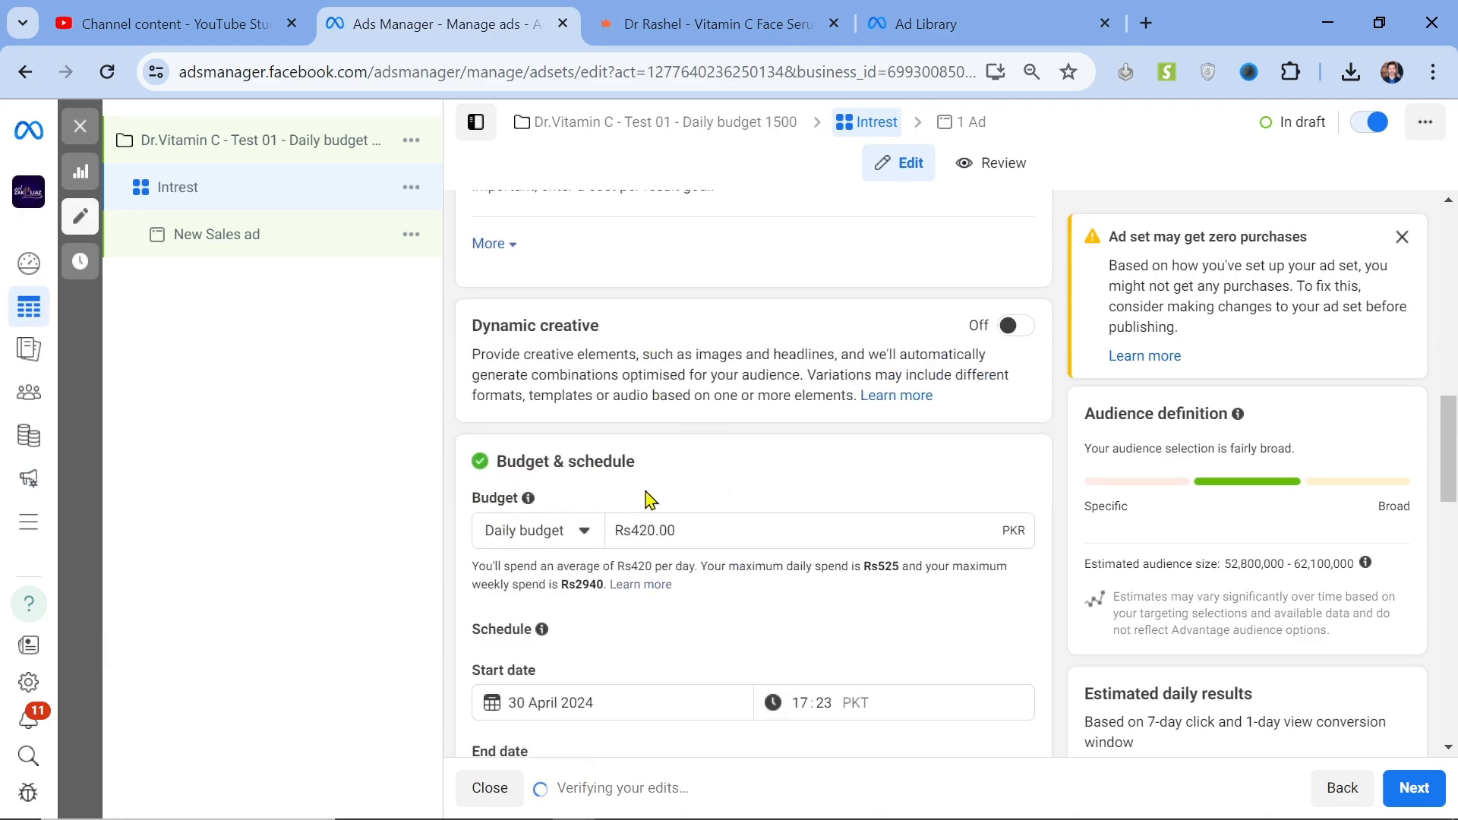
scroll(651, 499, "up", 3)
scroll(652, 499, "down", 4)
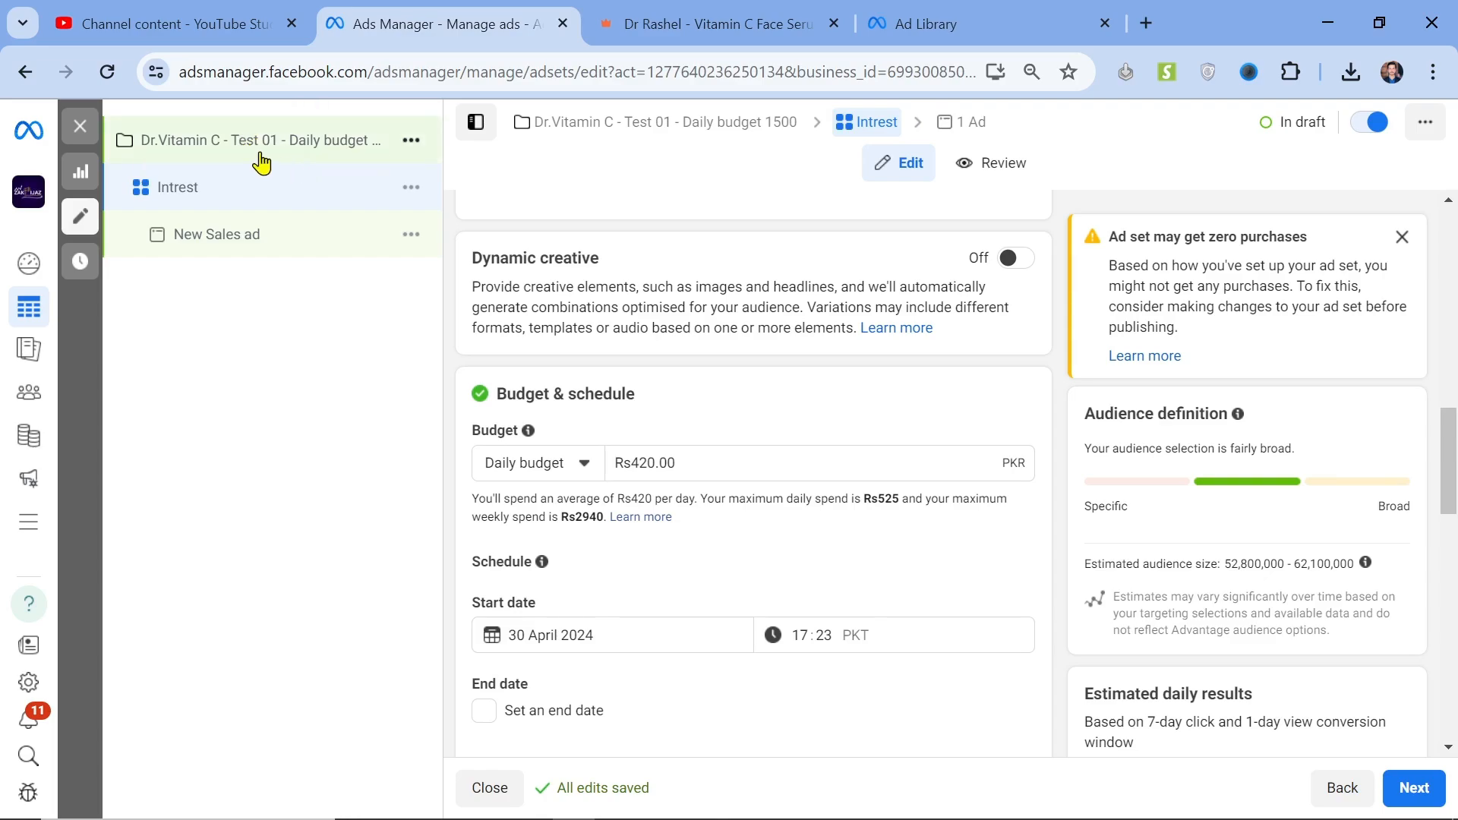
double_click(689, 462)
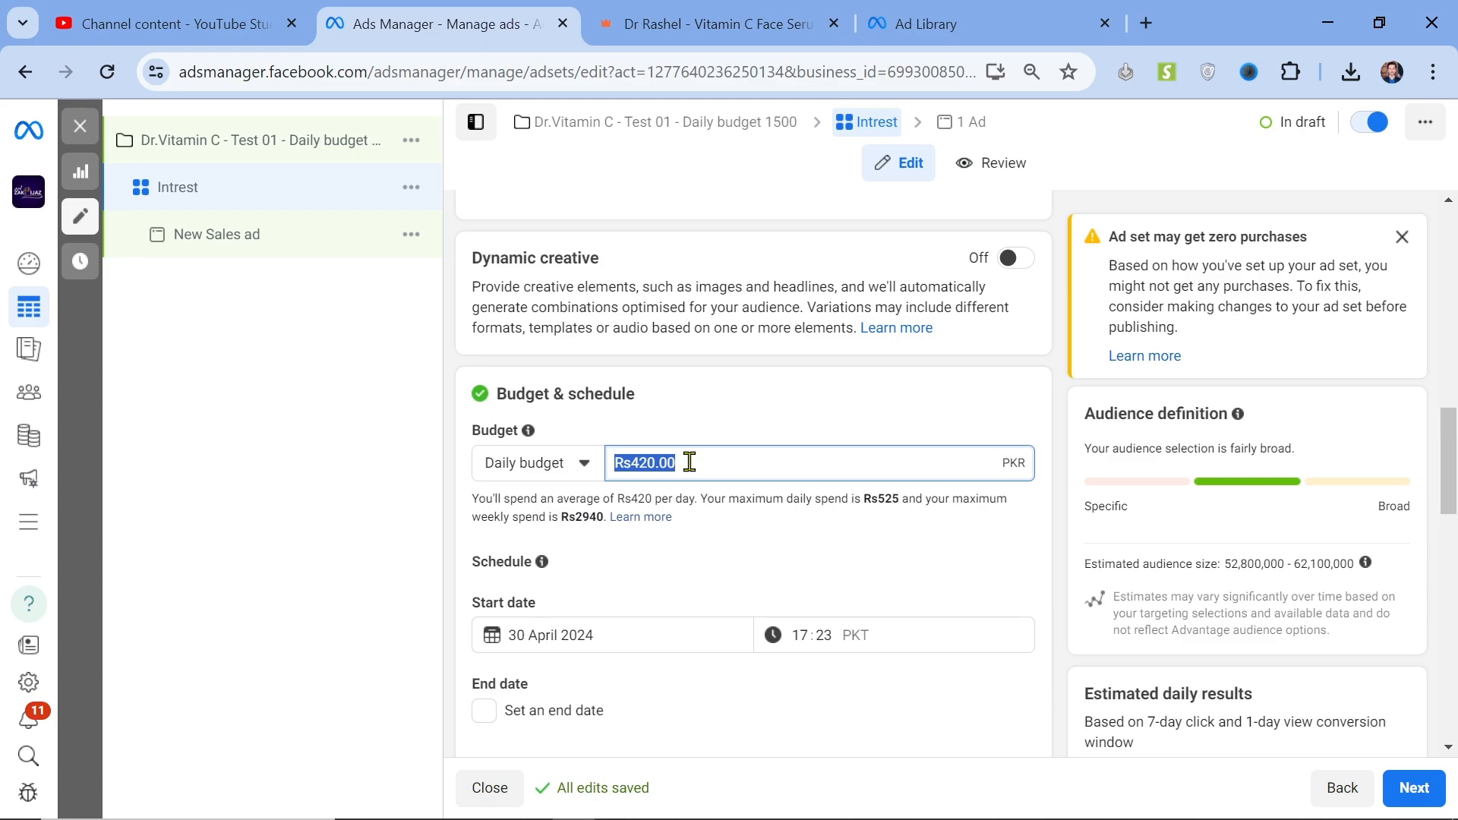
type("5")
left_click(706, 433)
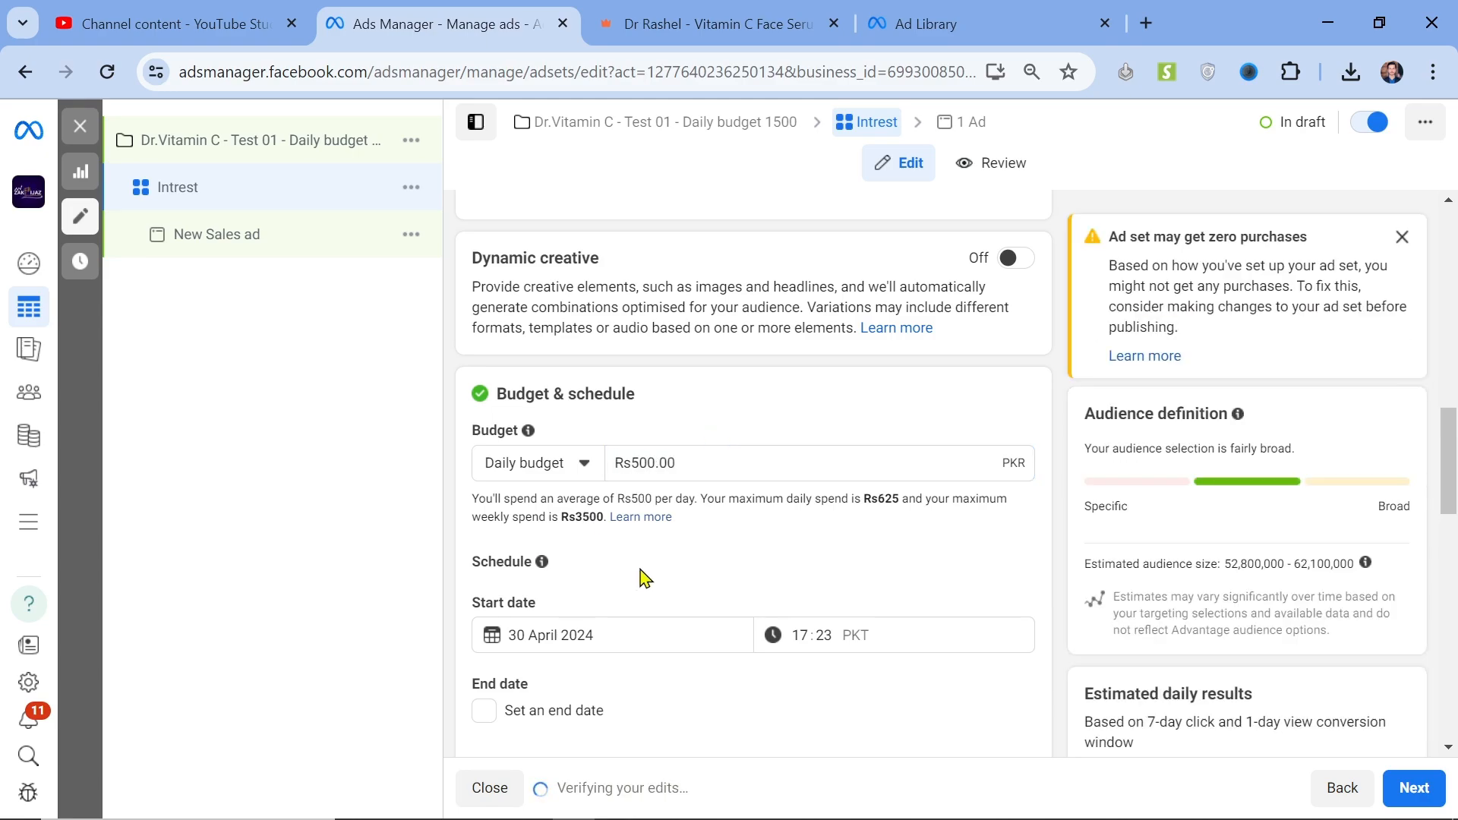
Dismiss the Budget scheduling suggestion in the ad set's Budget & schedule section.
scroll(710, 575, "down", 3)
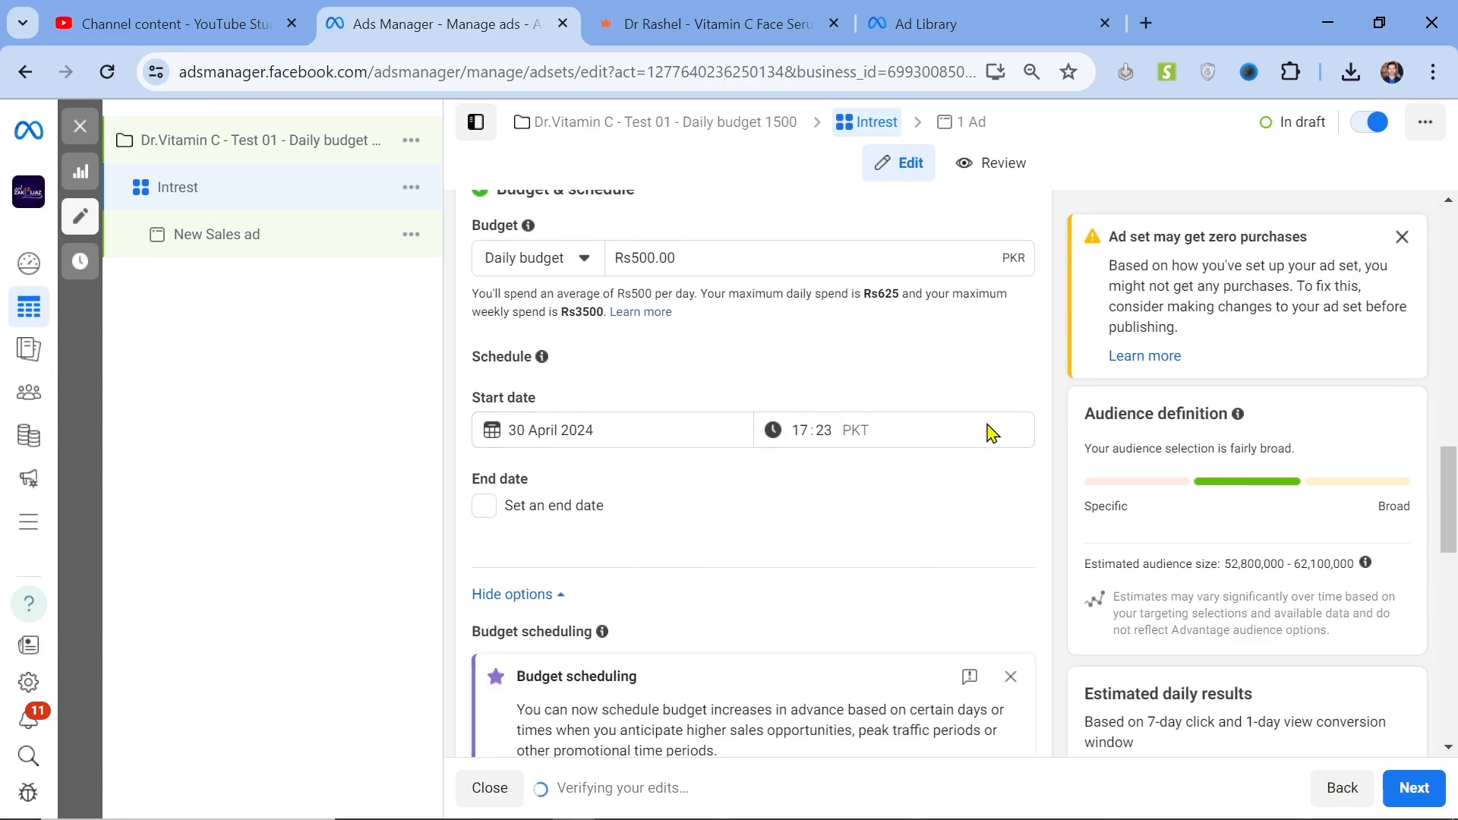
scroll(927, 456, "down", 5)
scroll(934, 456, "up", 2)
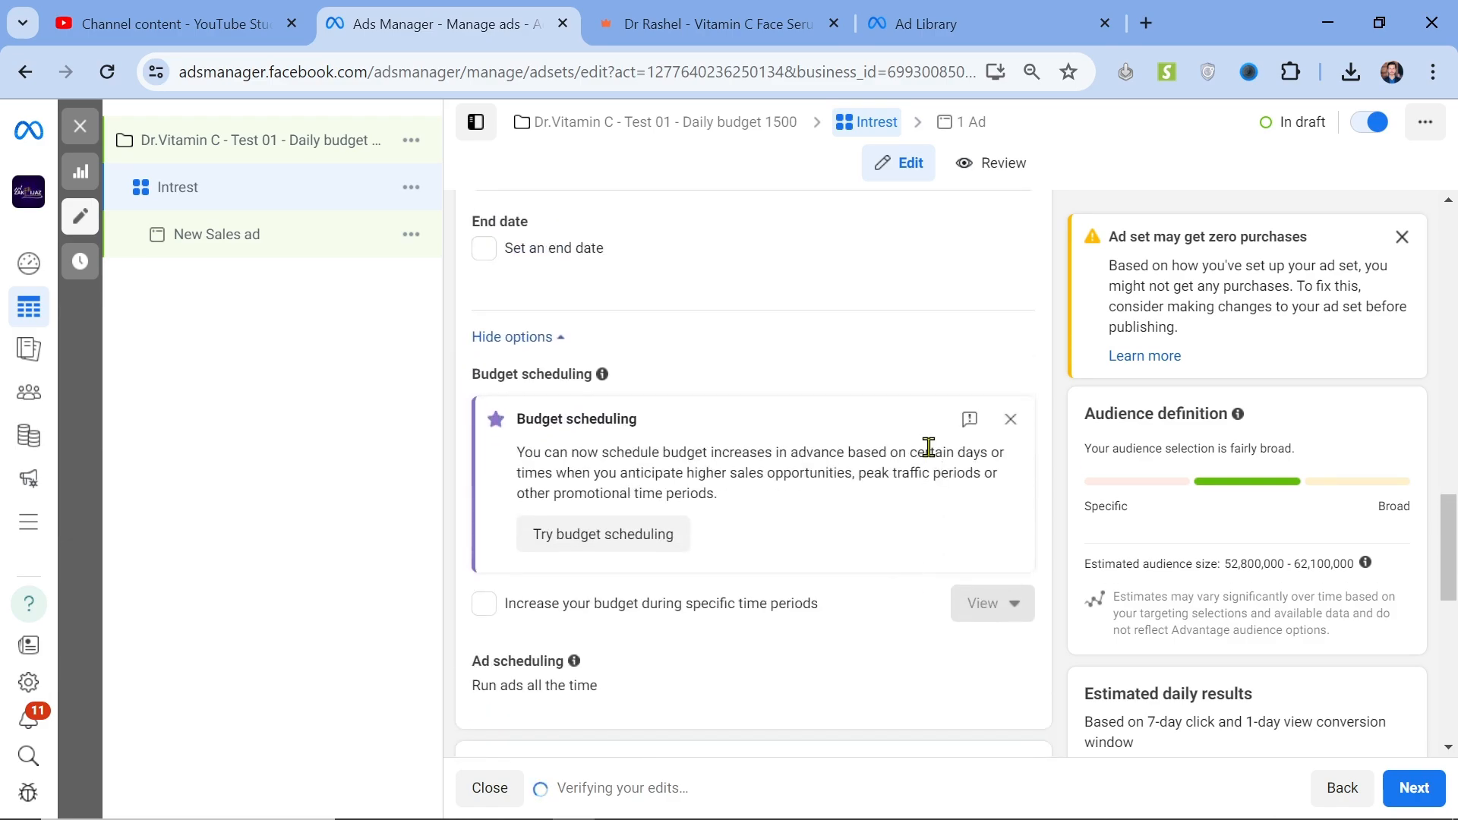
left_click(1027, 427)
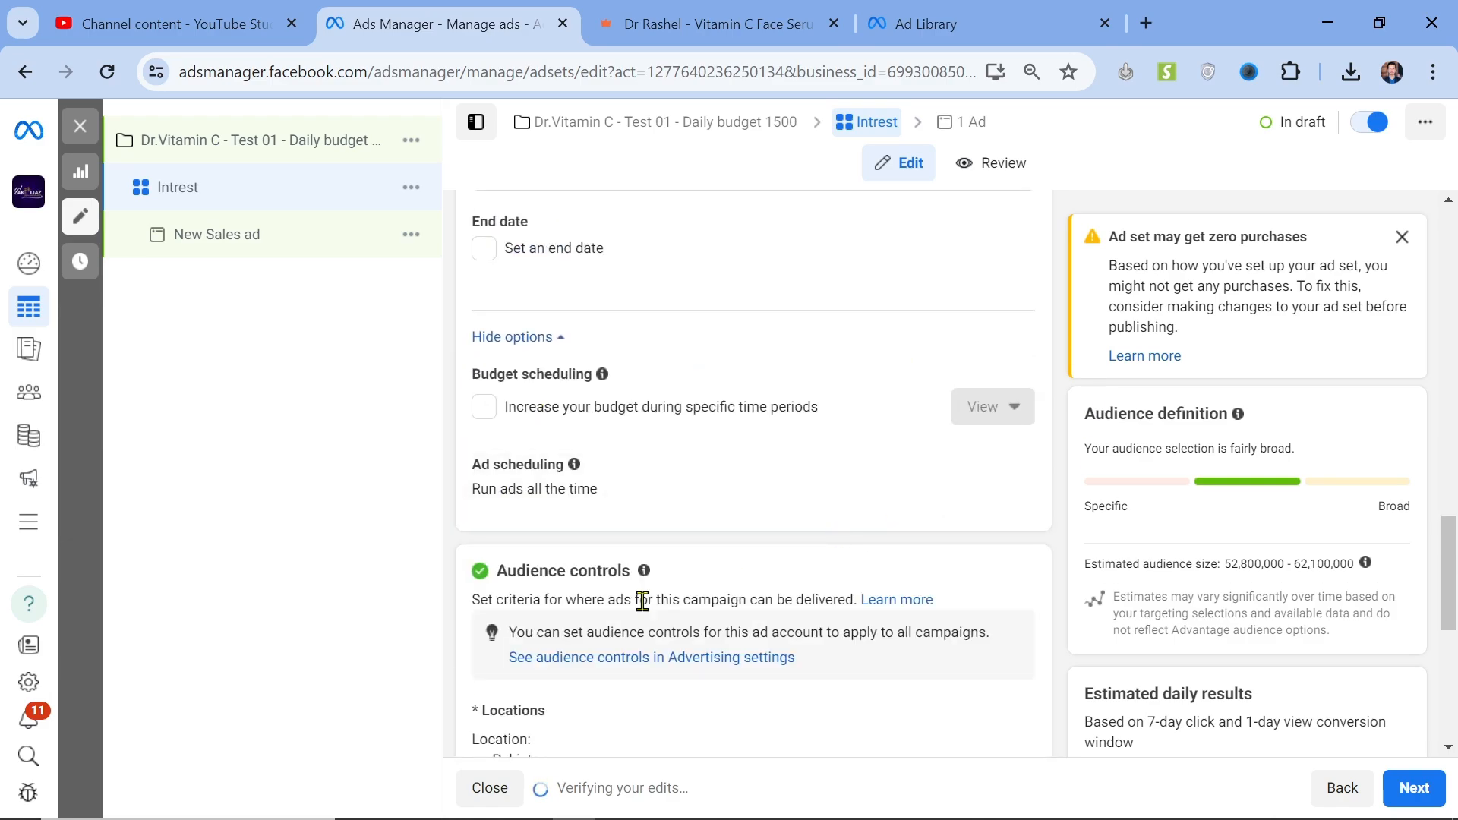
Remove Pakistan from the ad set's Audience controls locations and add it again as an included country.
scroll(642, 601, "down", 4)
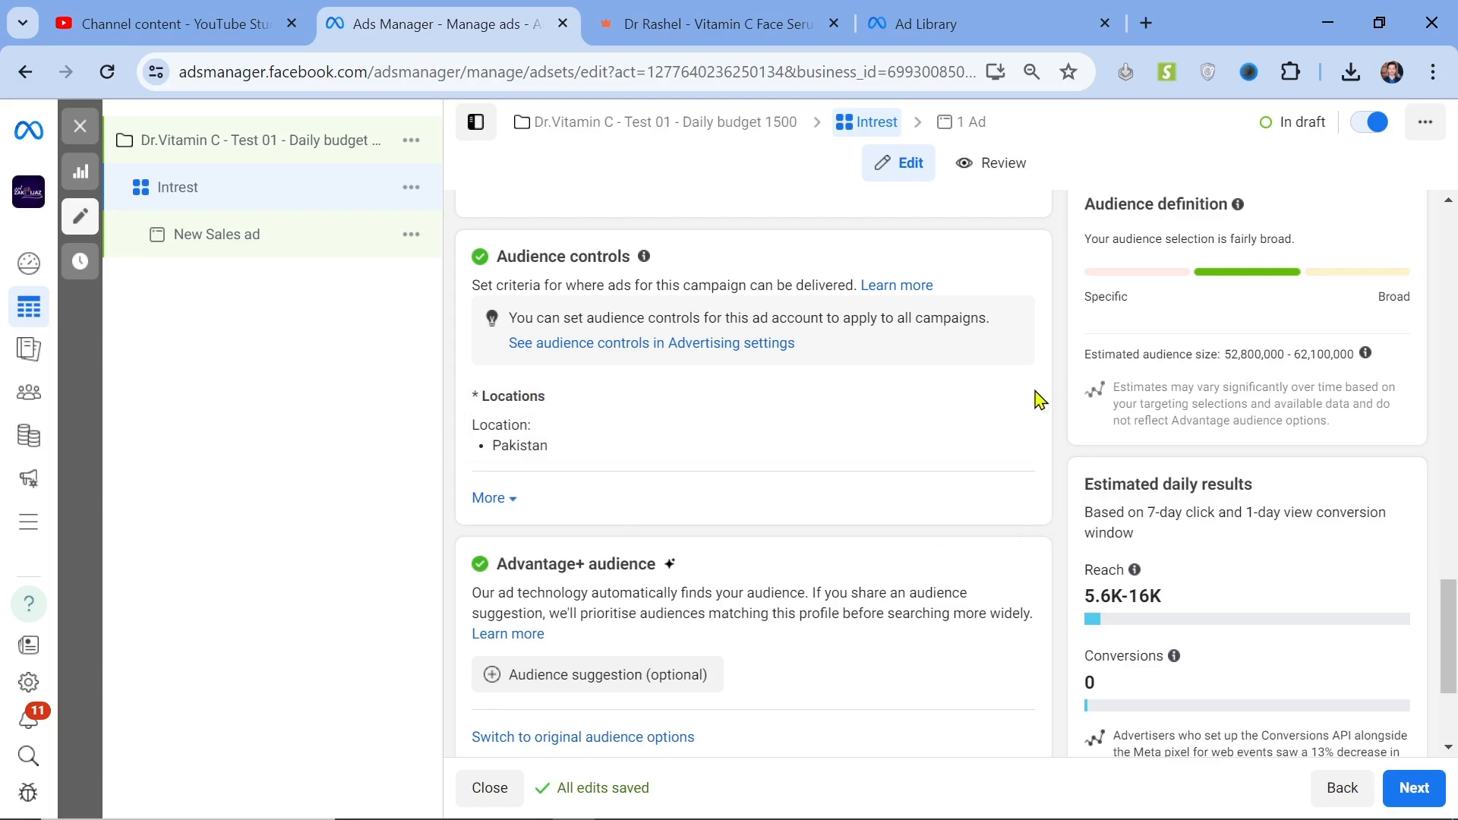
left_click(998, 414)
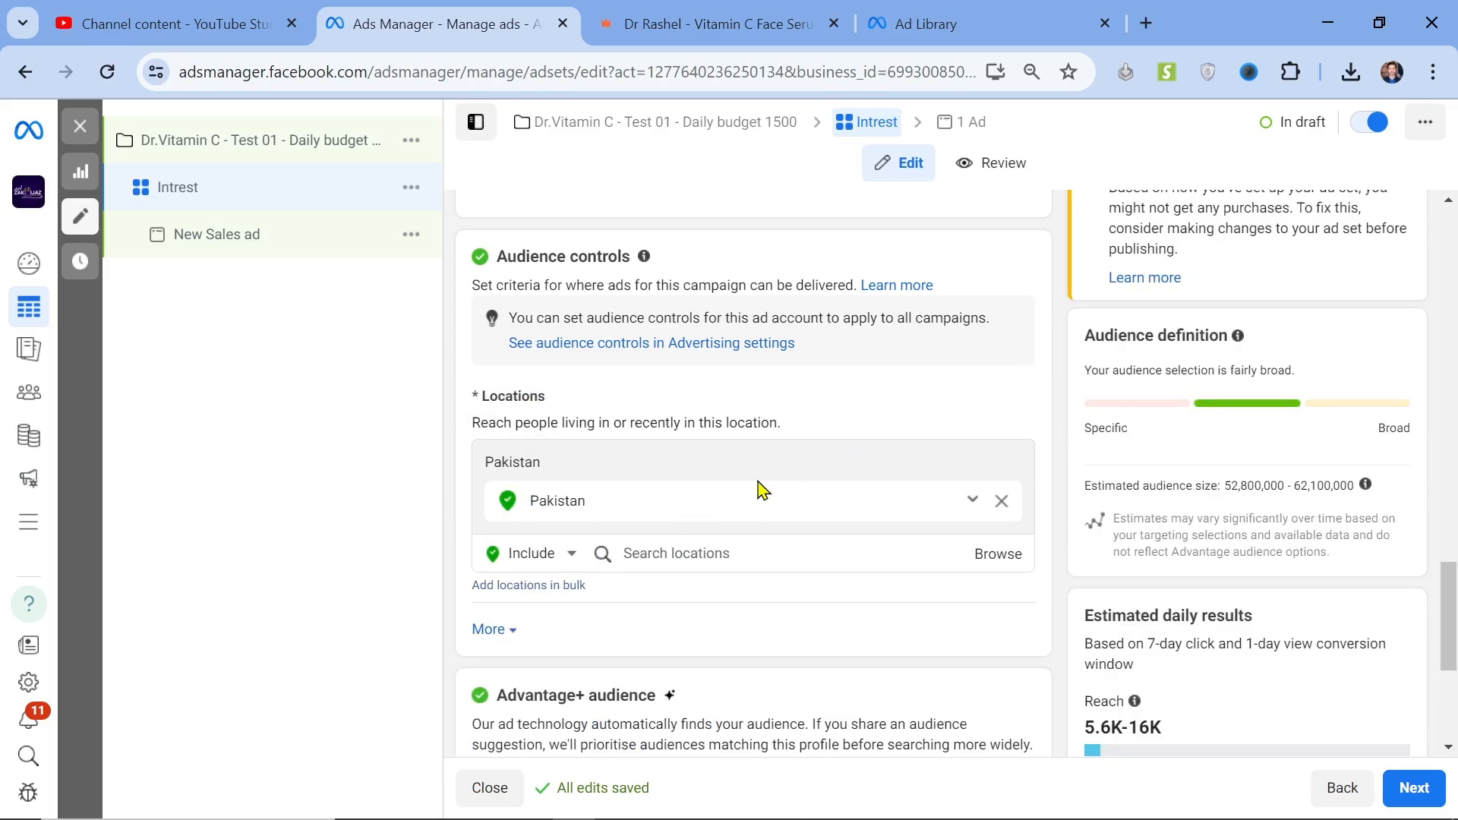
left_click(1002, 502)
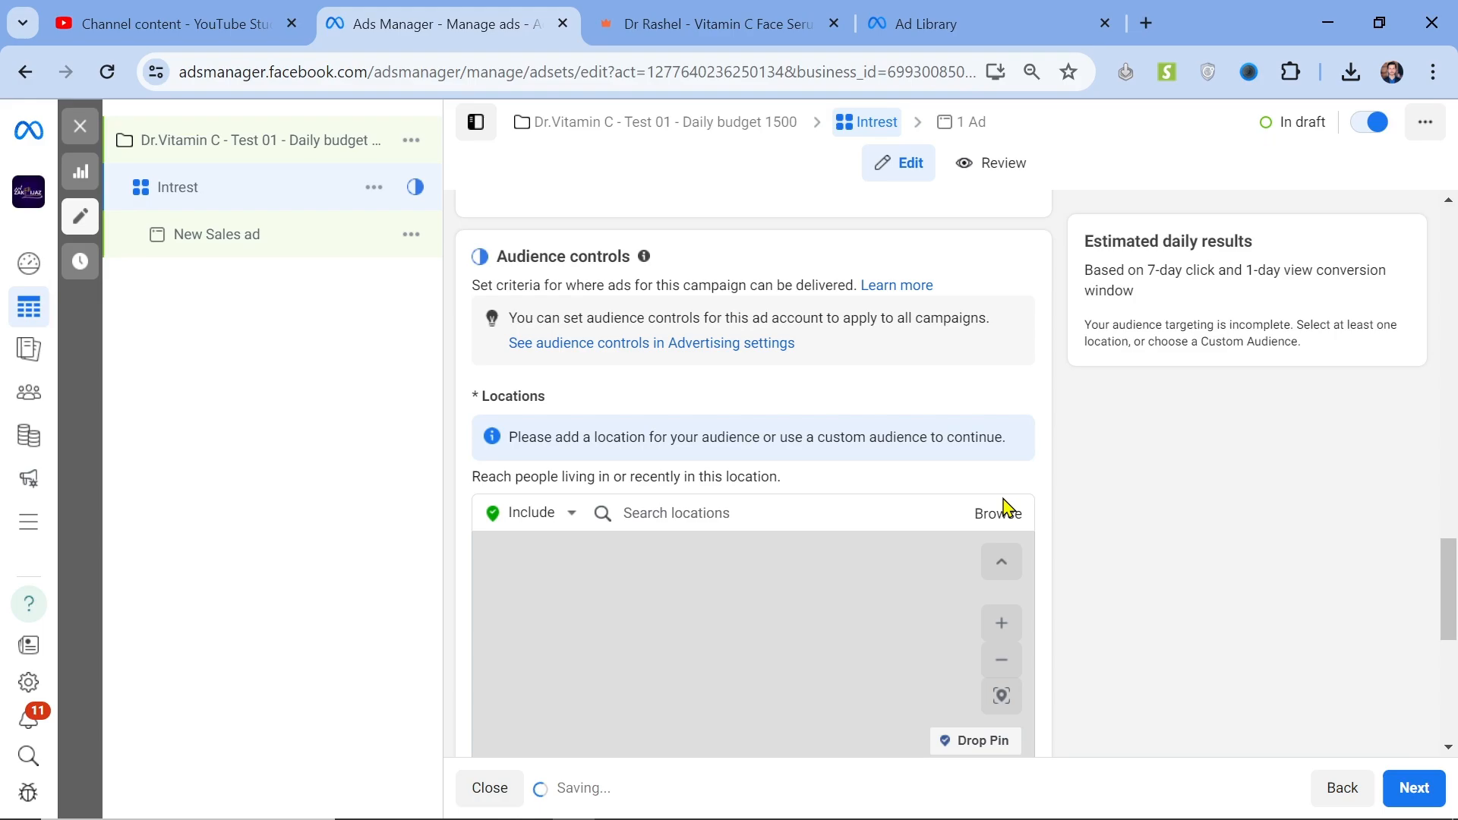
left_click(768, 518)
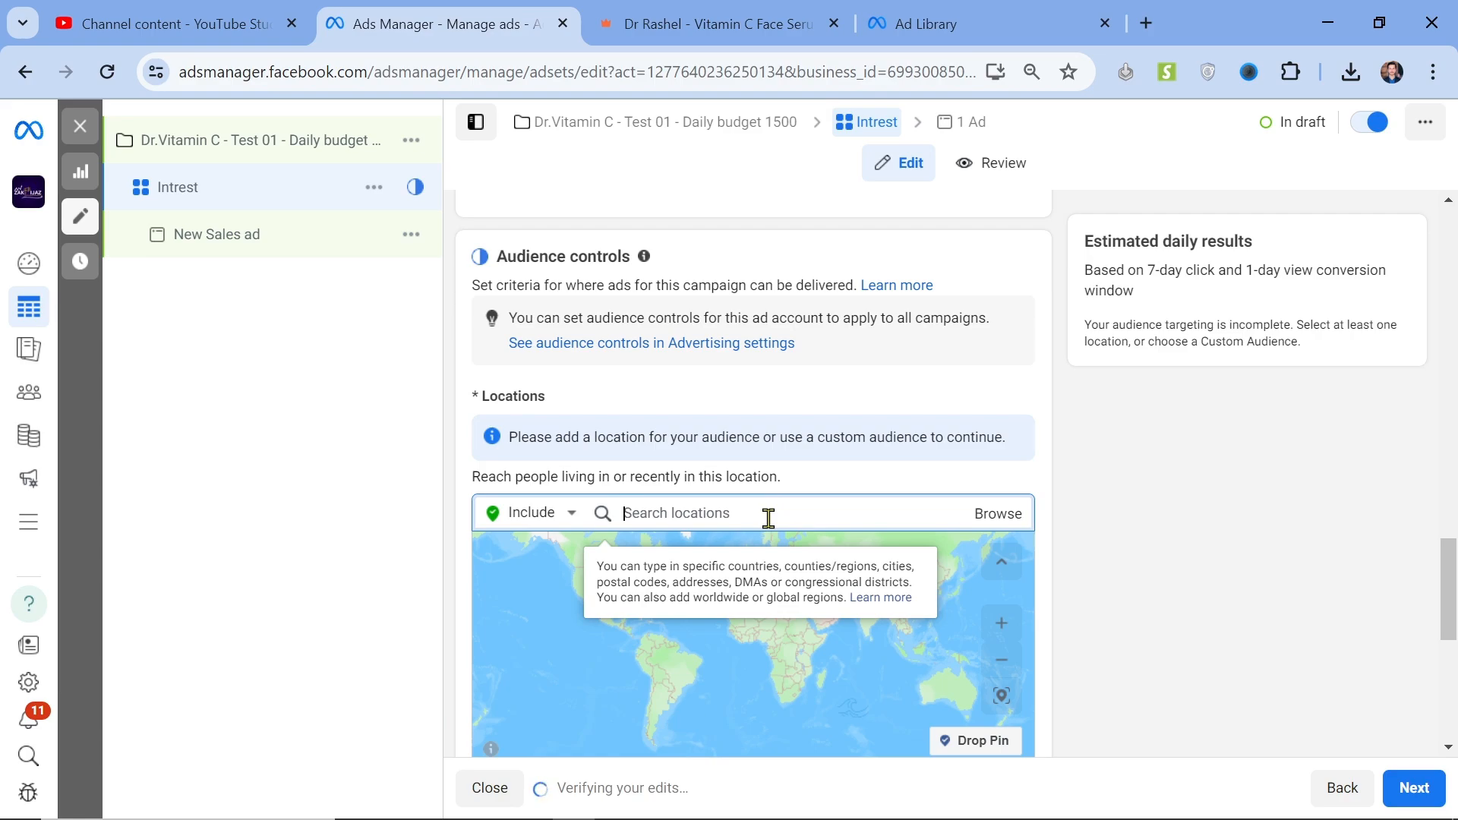
type("Pakistan")
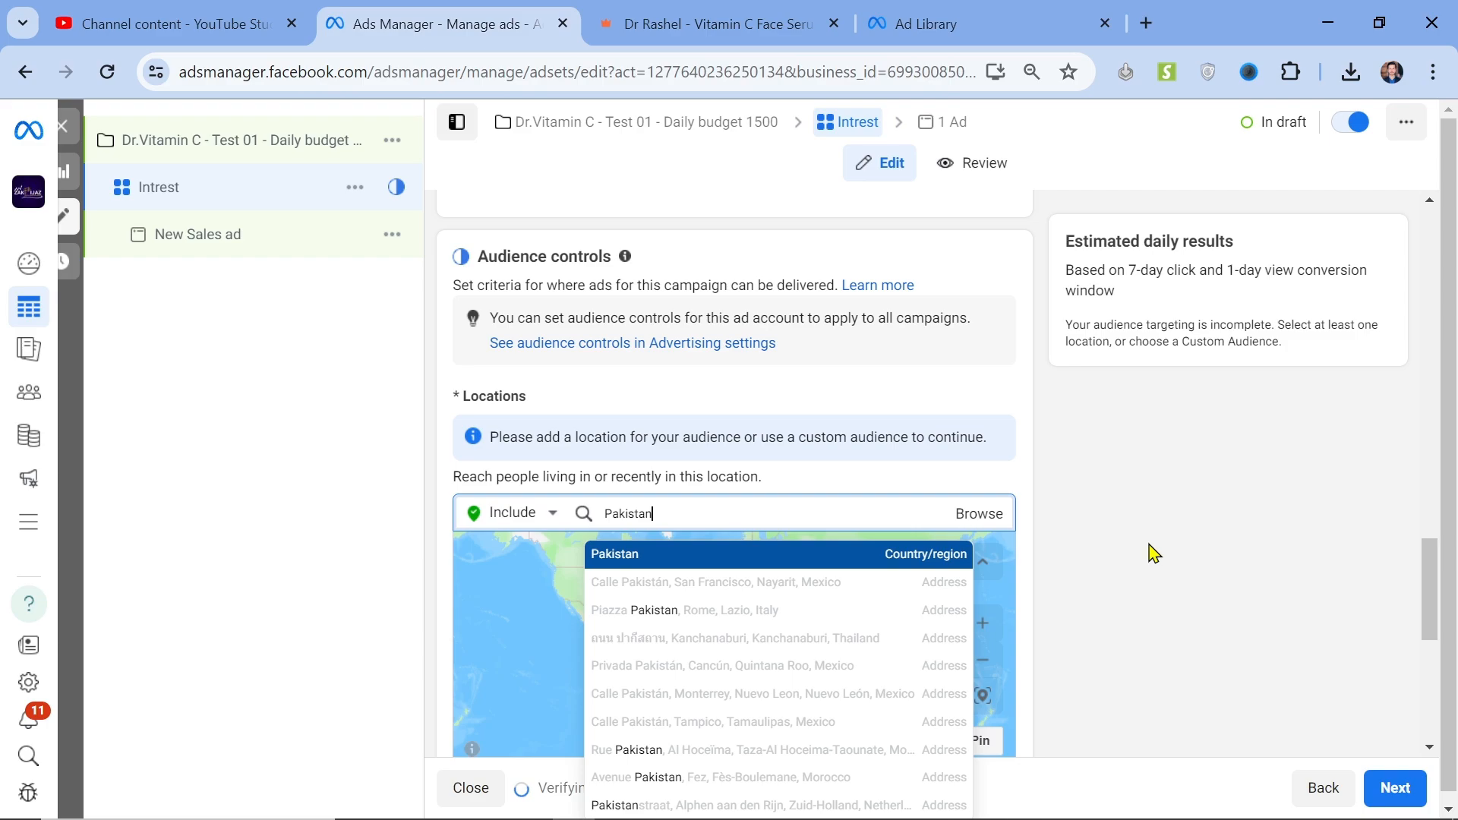
scroll(1151, 553, "down", 1)
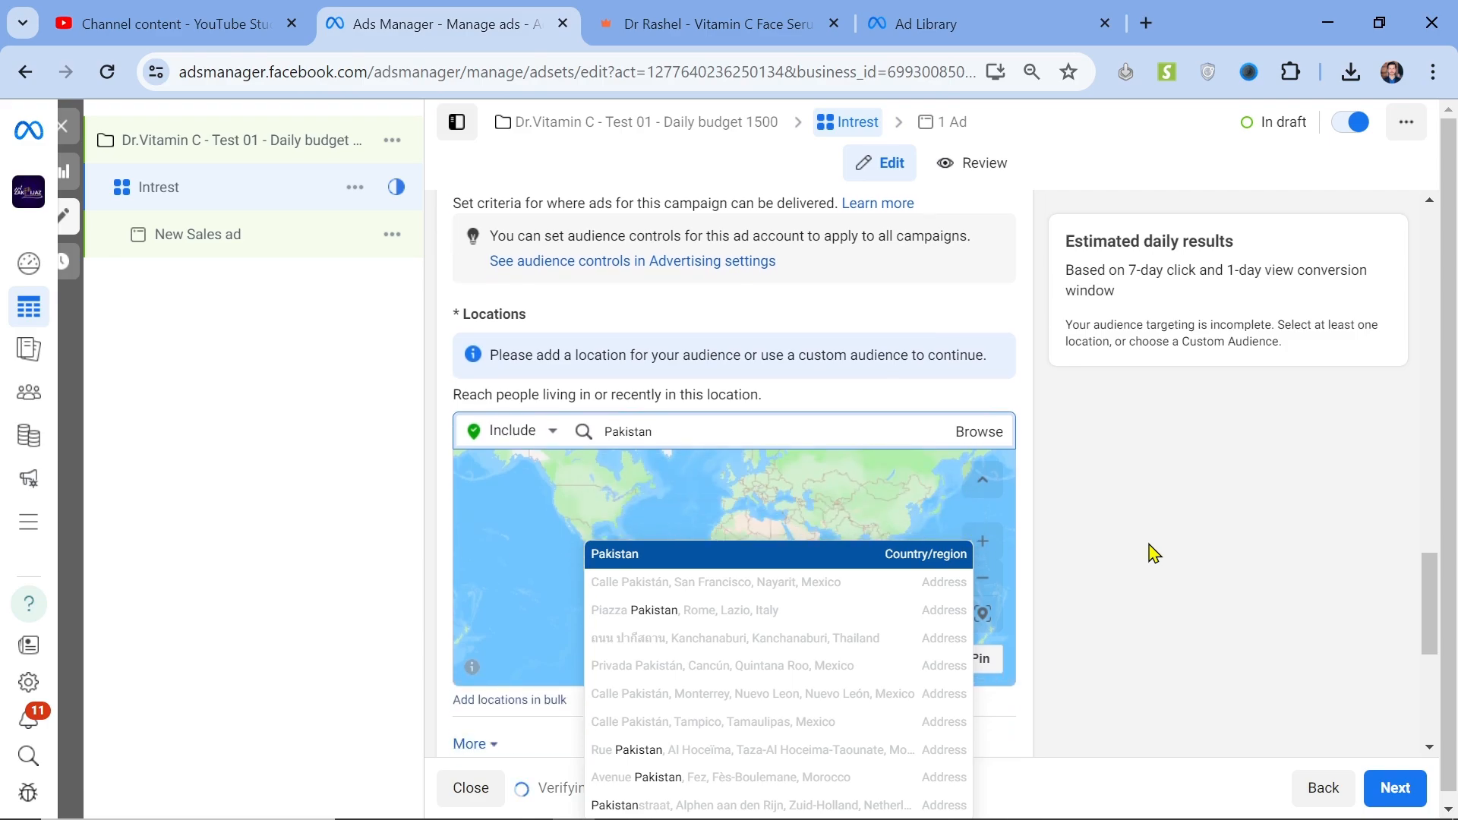
left_click(650, 473)
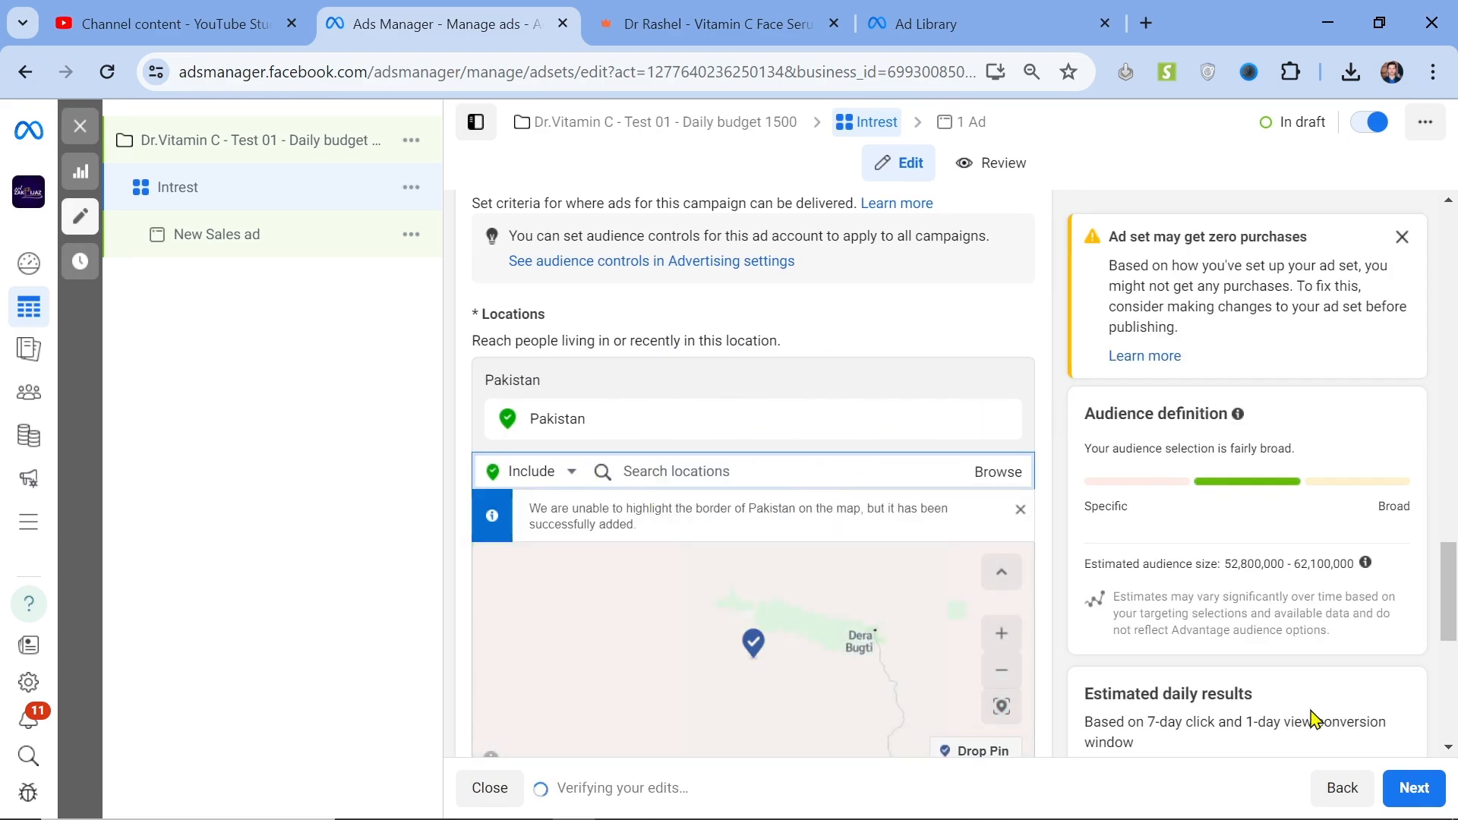
Exclude Sindh, Pakistan from the ad set's locations and dismiss the zero purchases warning.
scroll(1143, 556, "down", 2)
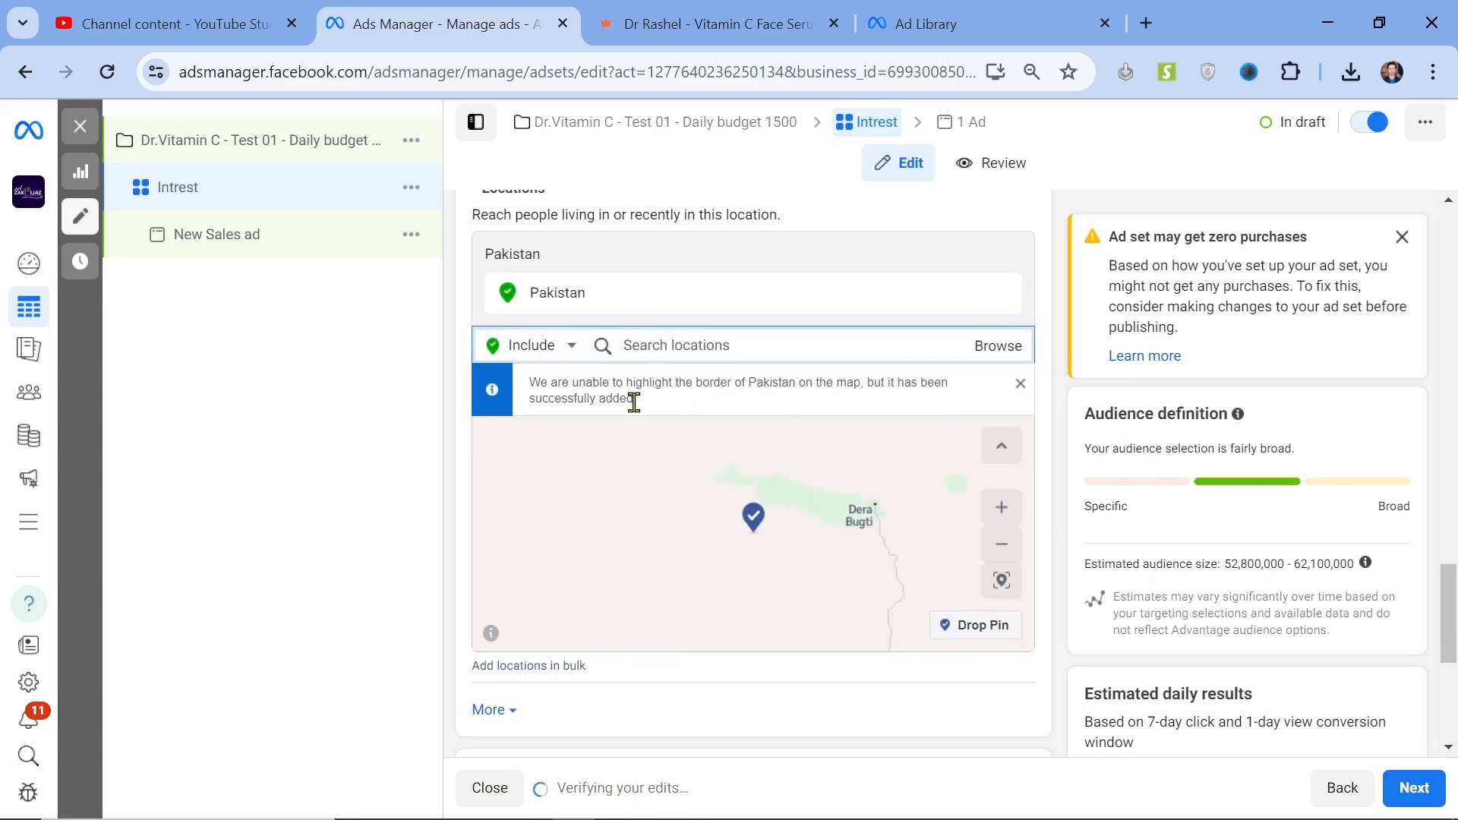
left_click(517, 350)
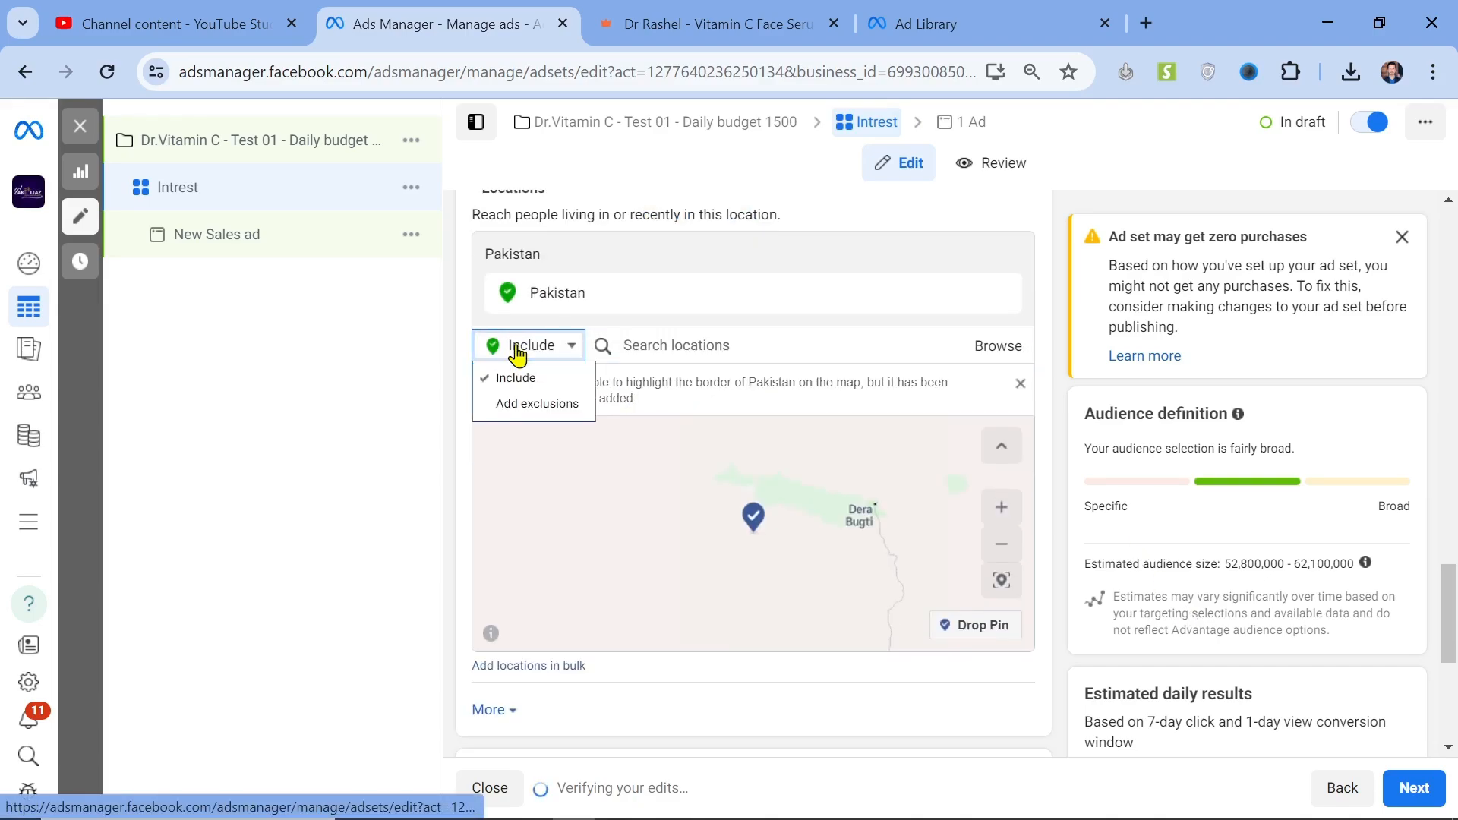
left_click(566, 403)
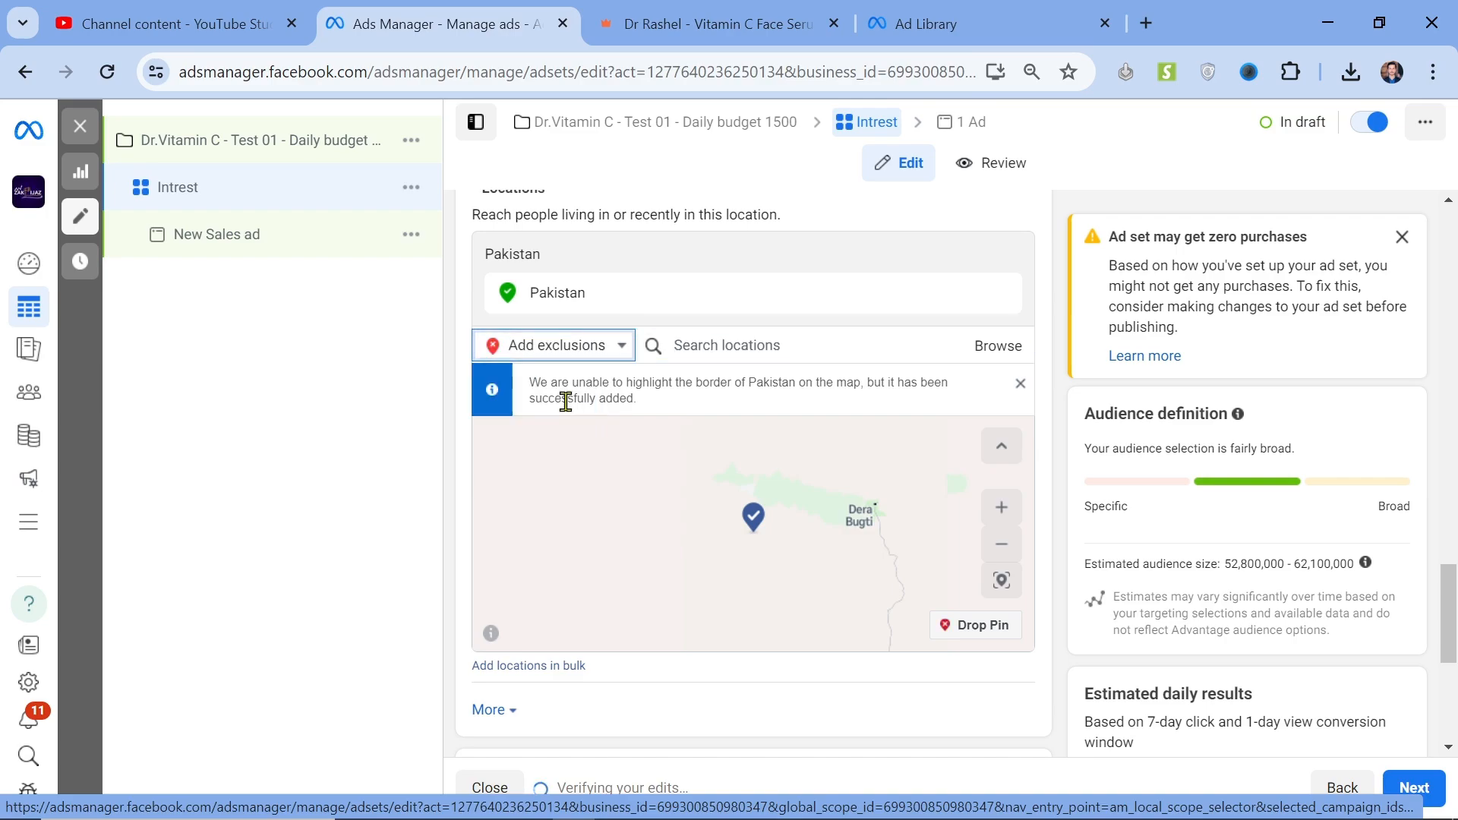
left_click(741, 354)
type("sindh")
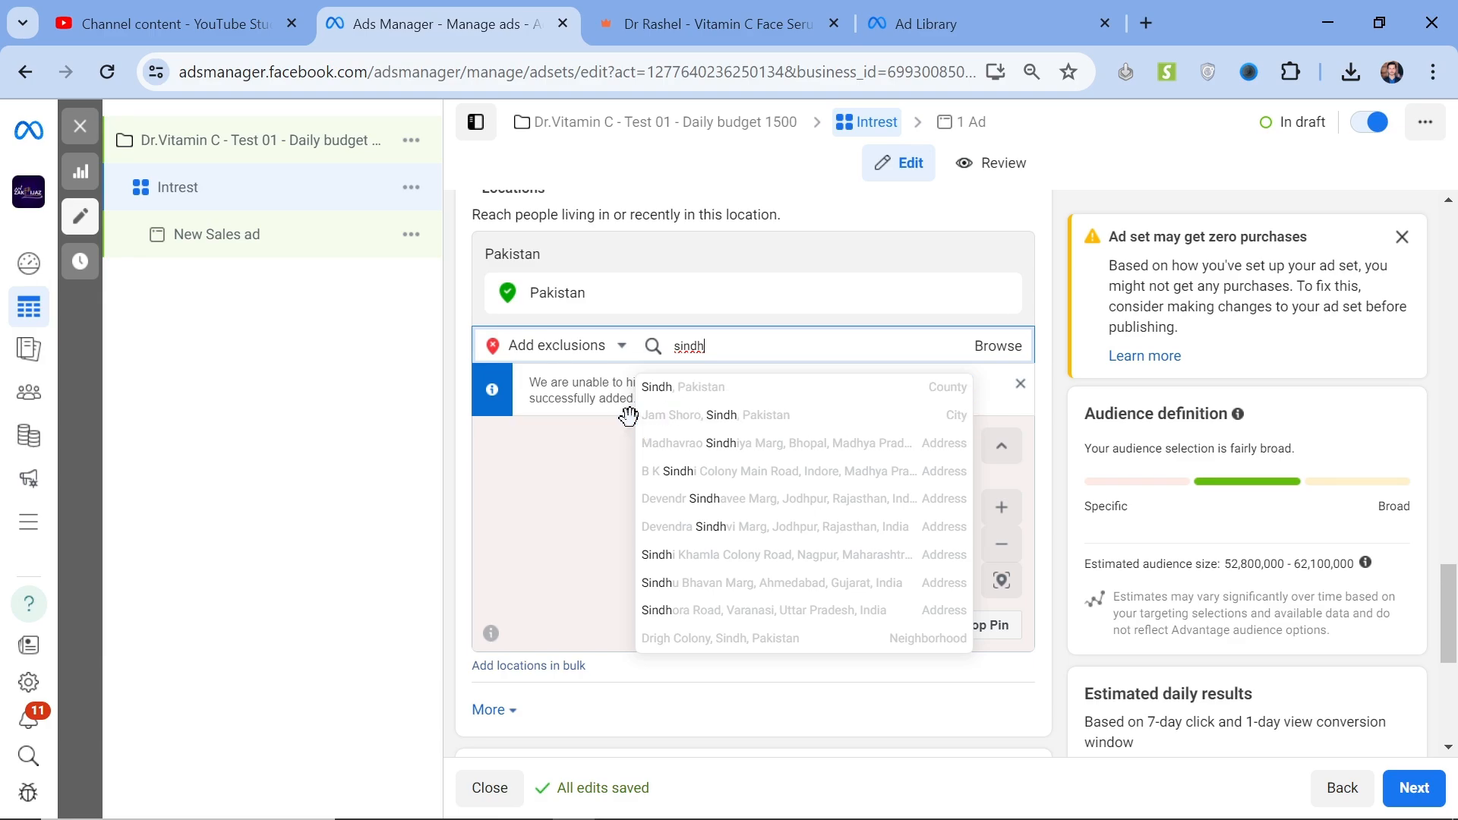
left_click(751, 389)
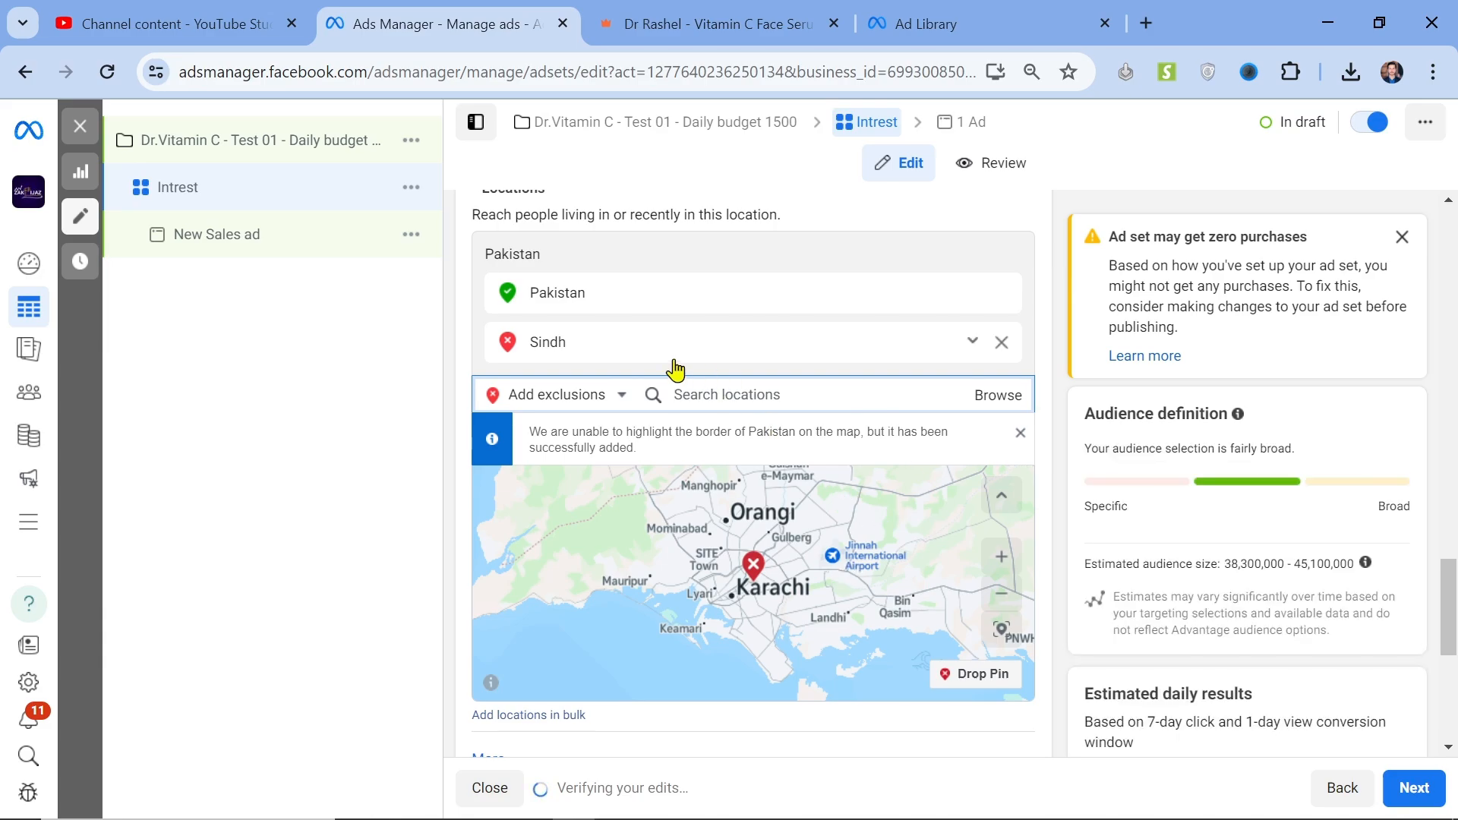
left_click(1414, 254)
Switch the ad set from Advantage+ audience to the original audience options.
scroll(1087, 381, "down", 4)
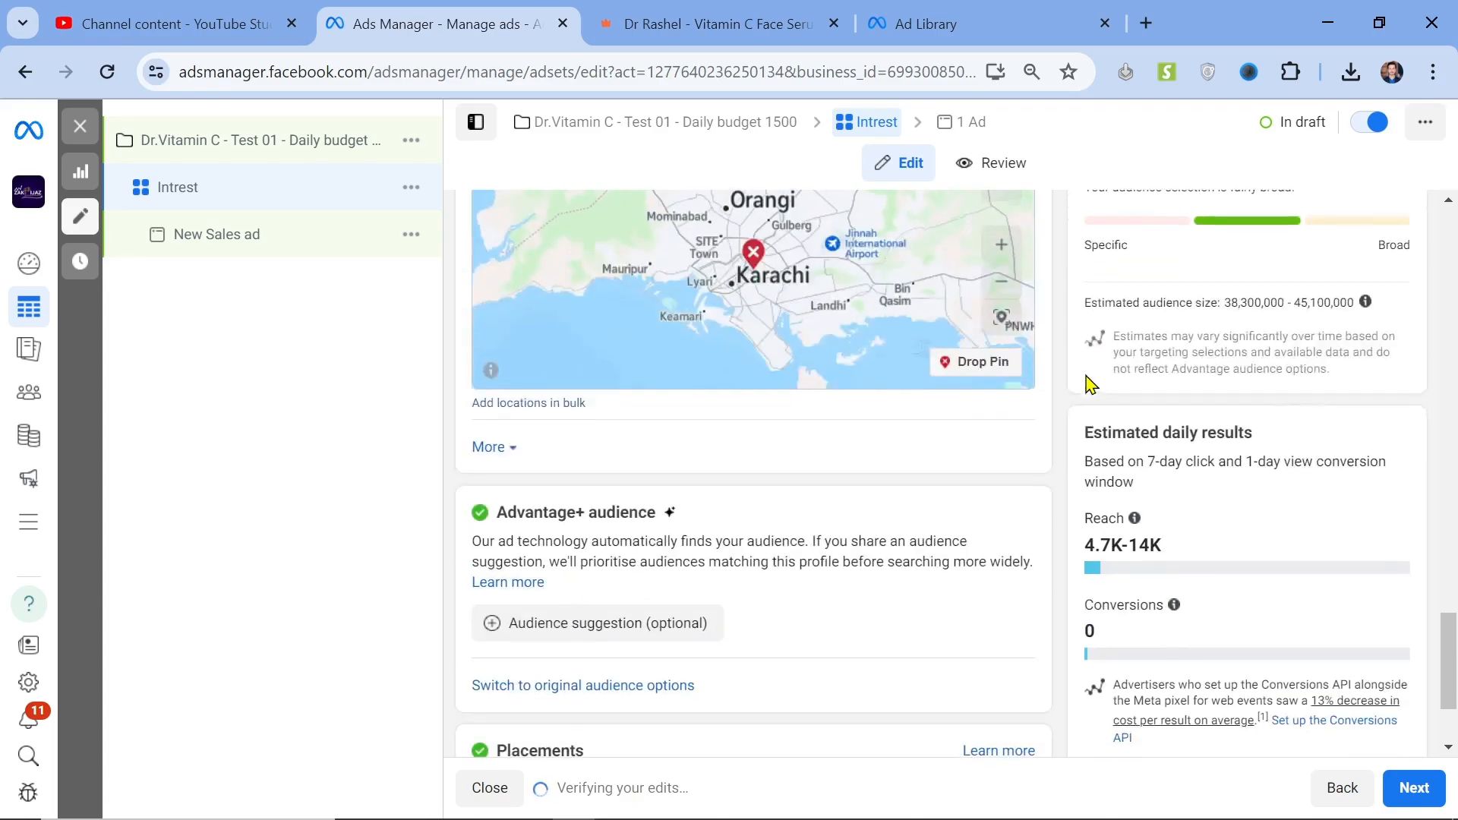
scroll(1189, 503, "down", 2)
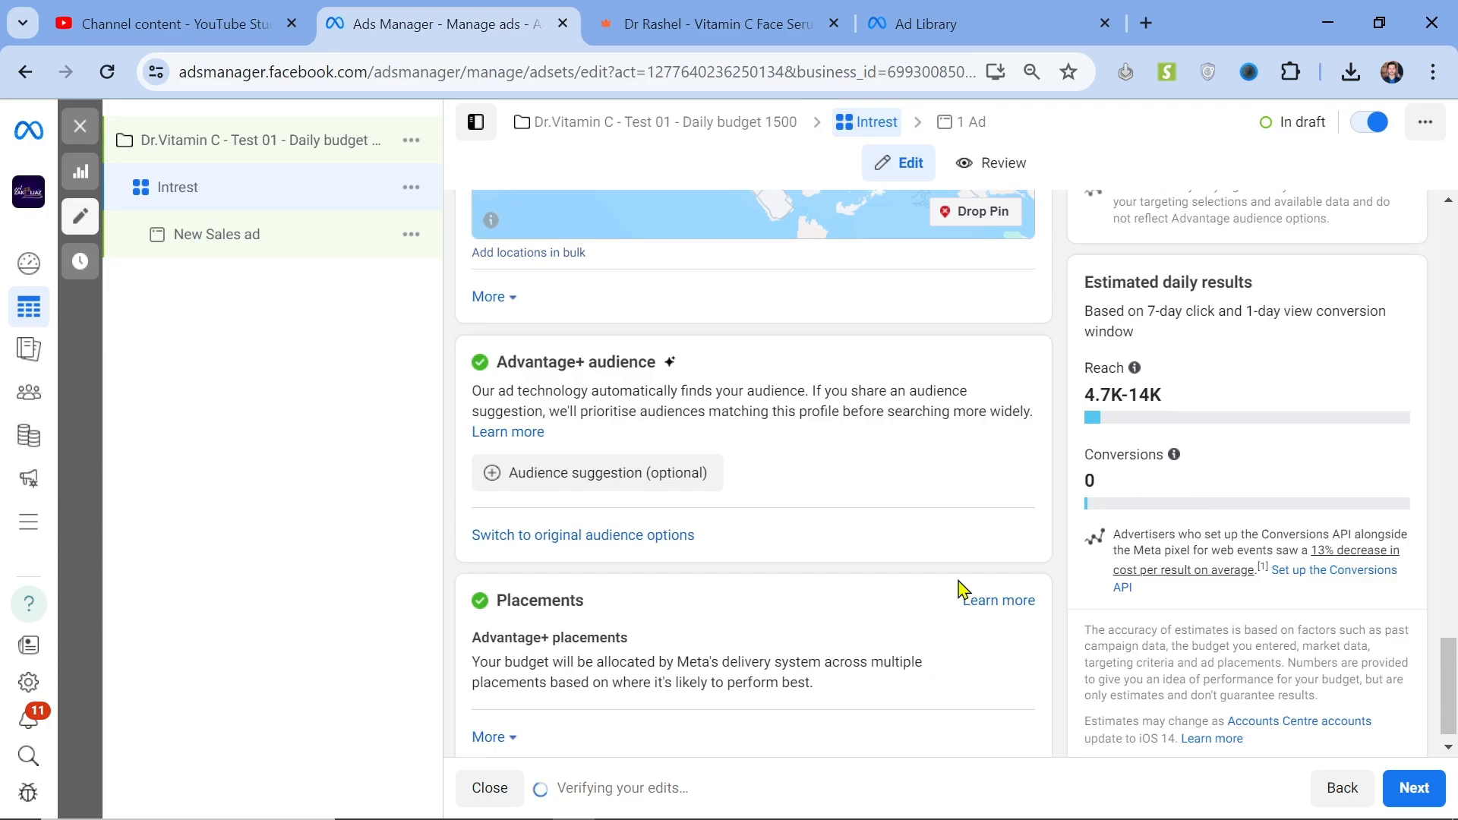
left_click(640, 537)
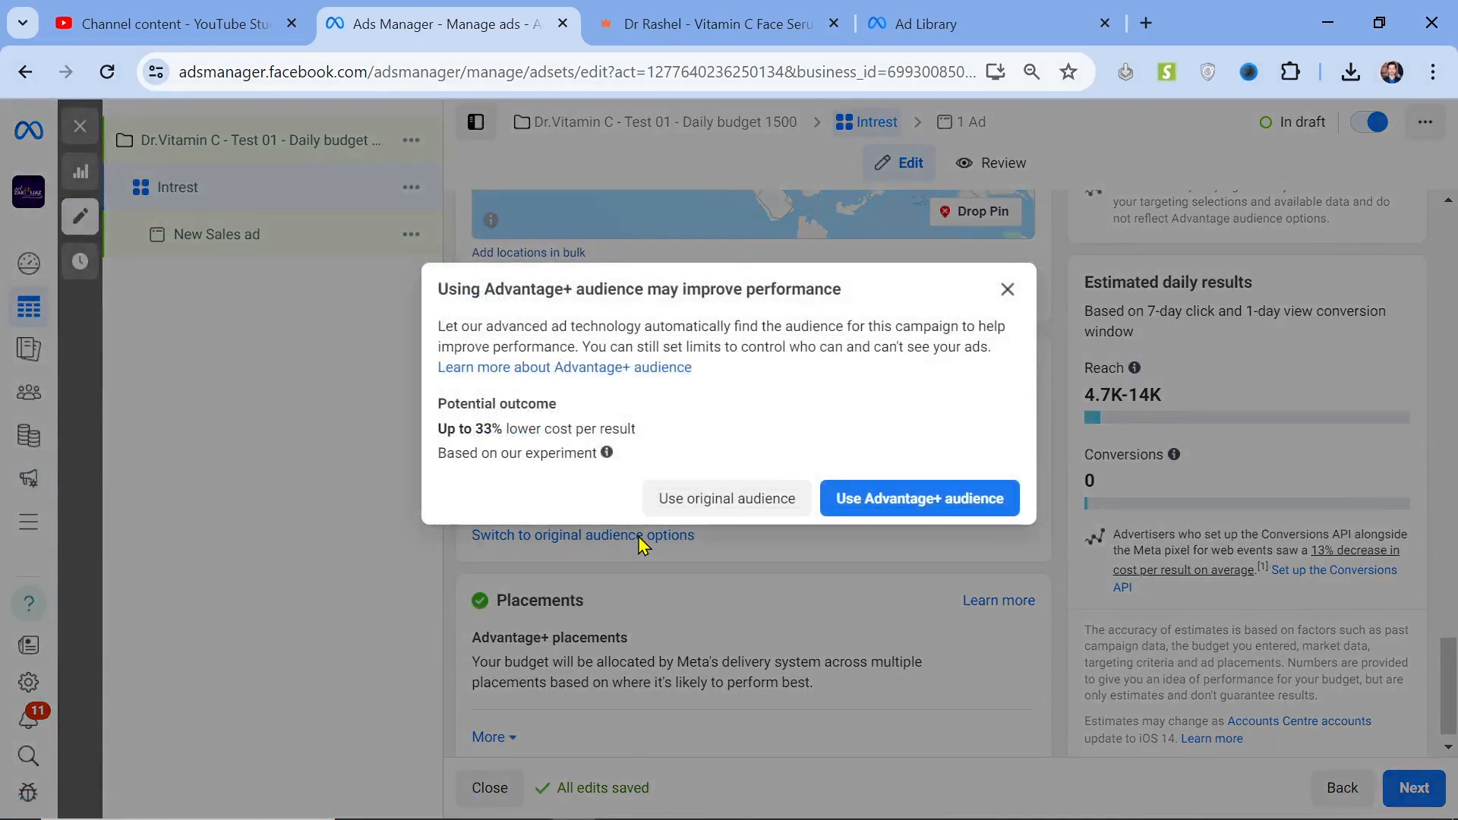
left_click(737, 508)
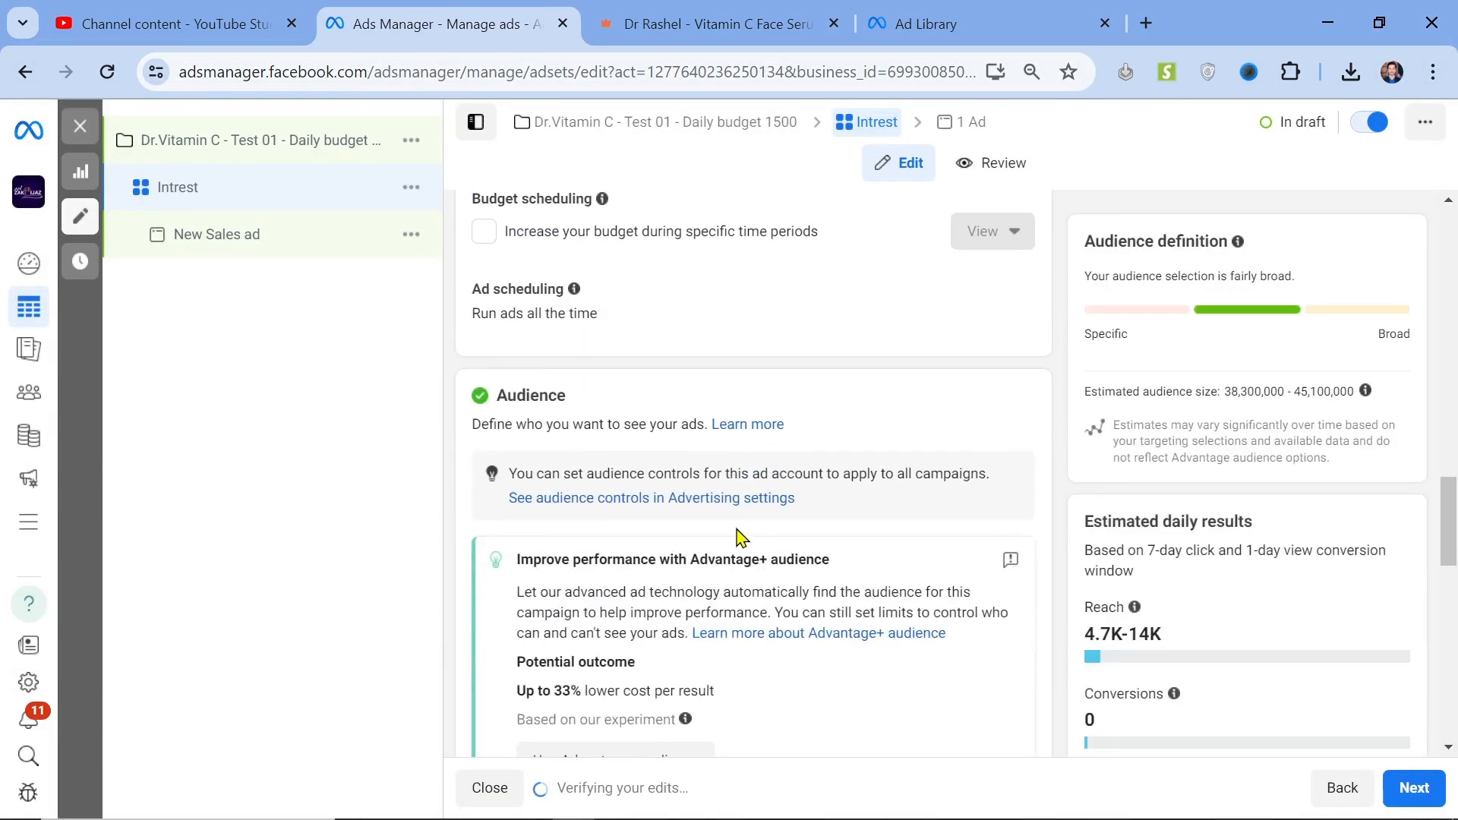
Search the ad set's detailed targeting for skin and look through the matching interests.
scroll(740, 536, "down", 4)
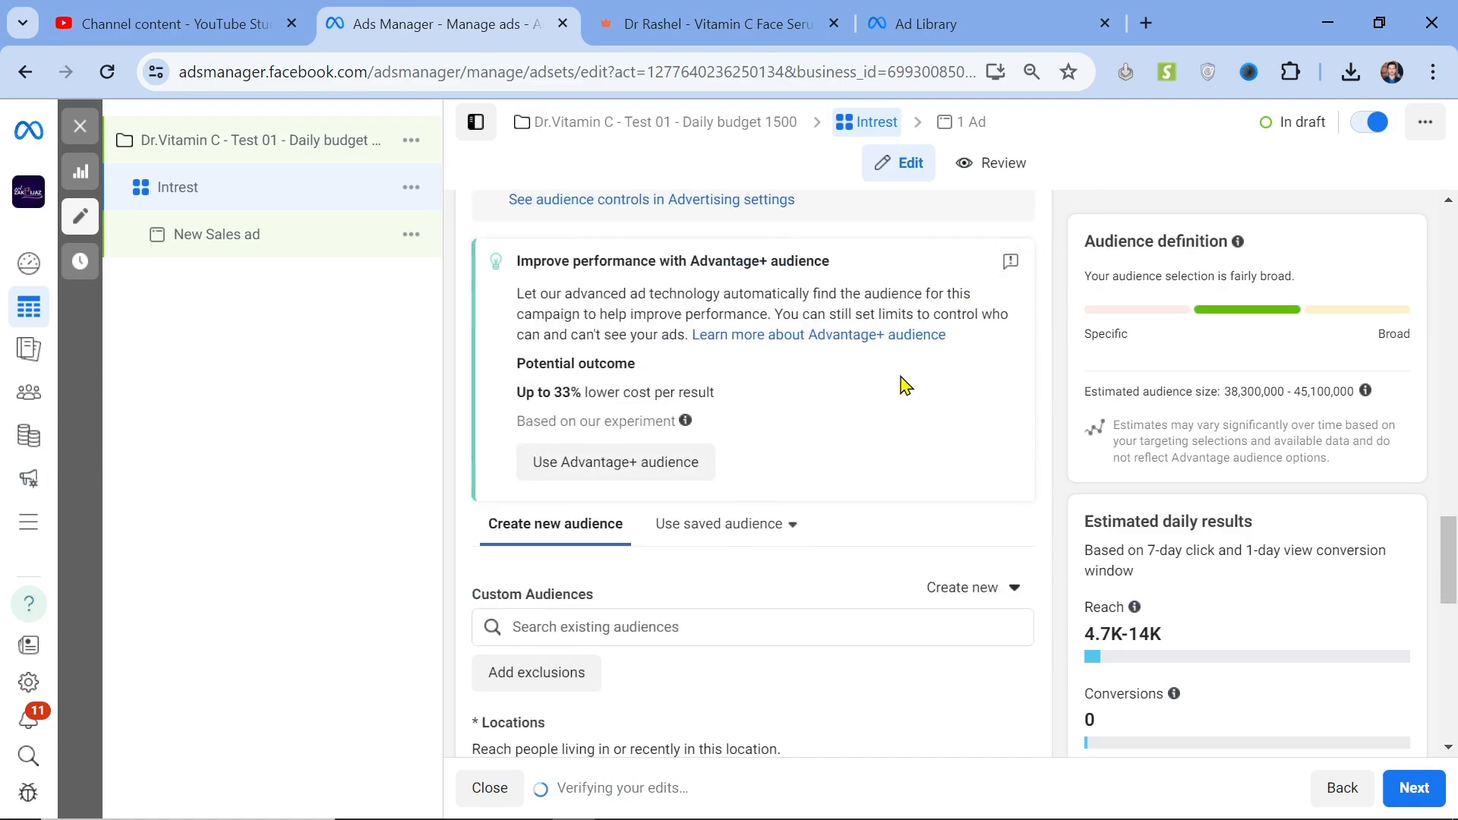
scroll(905, 385, "up", 7)
scroll(905, 386, "down", 10)
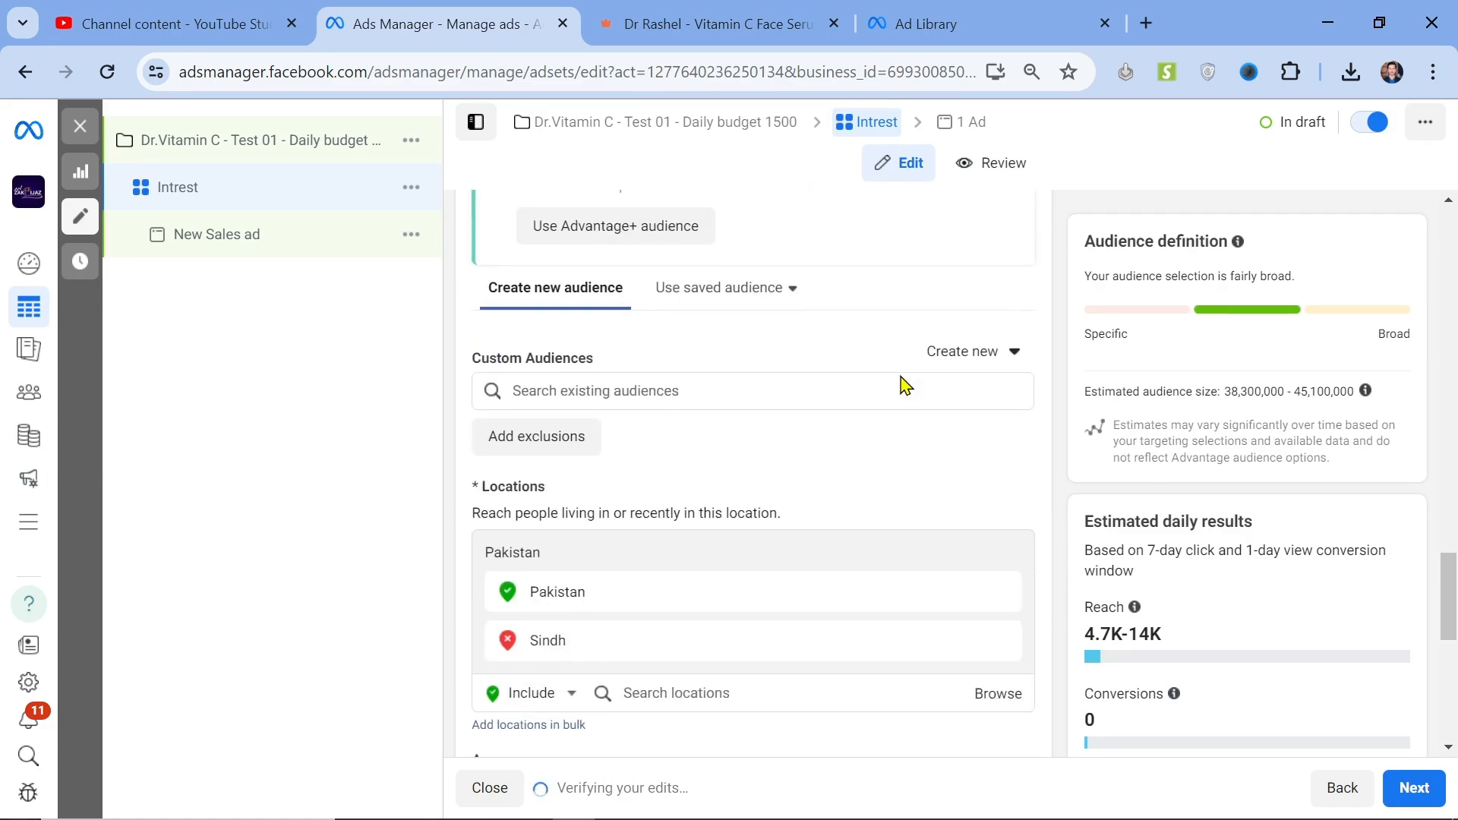
scroll(900, 375, "down", 8)
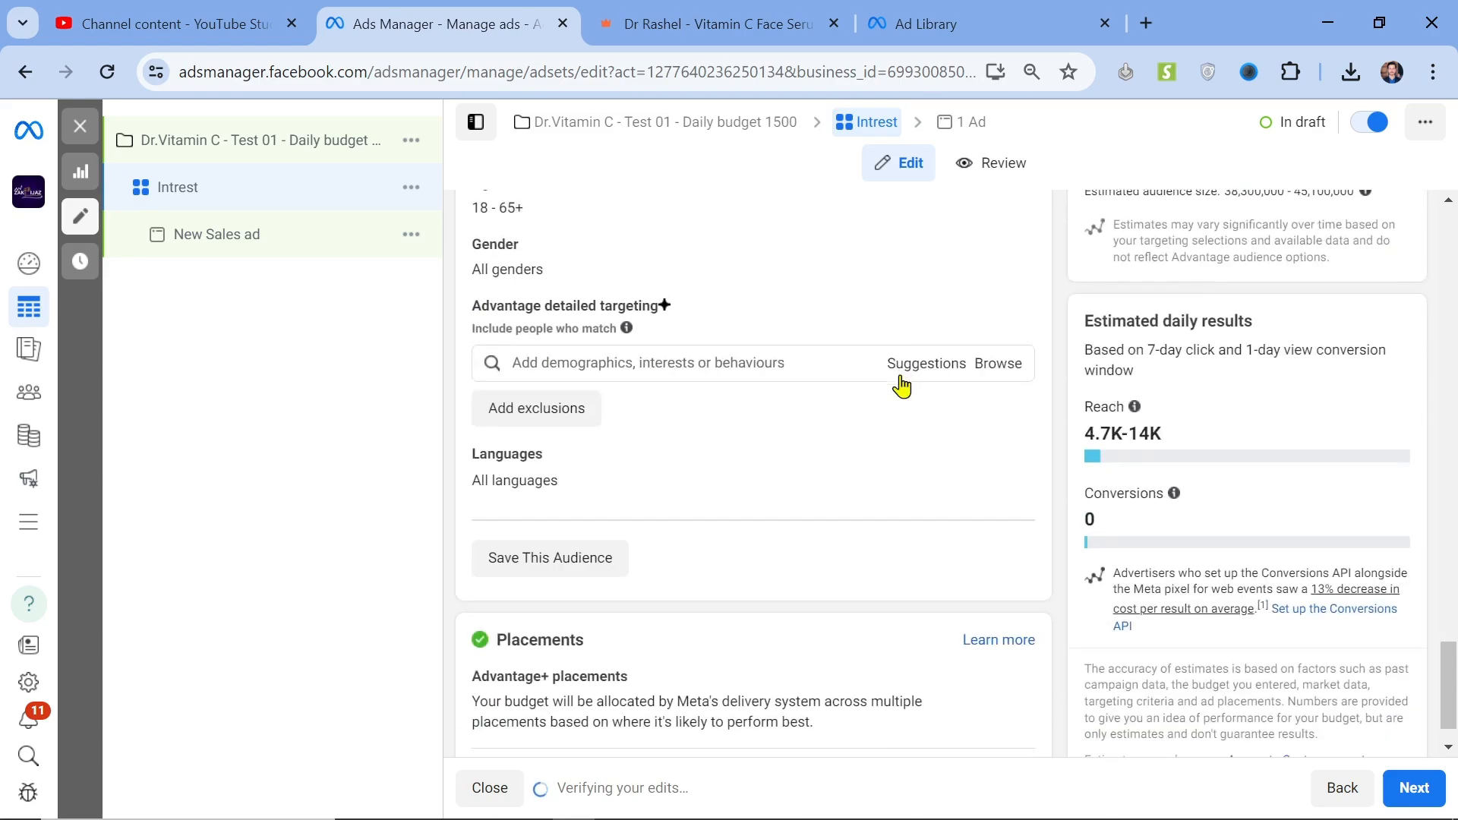
left_click(711, 362)
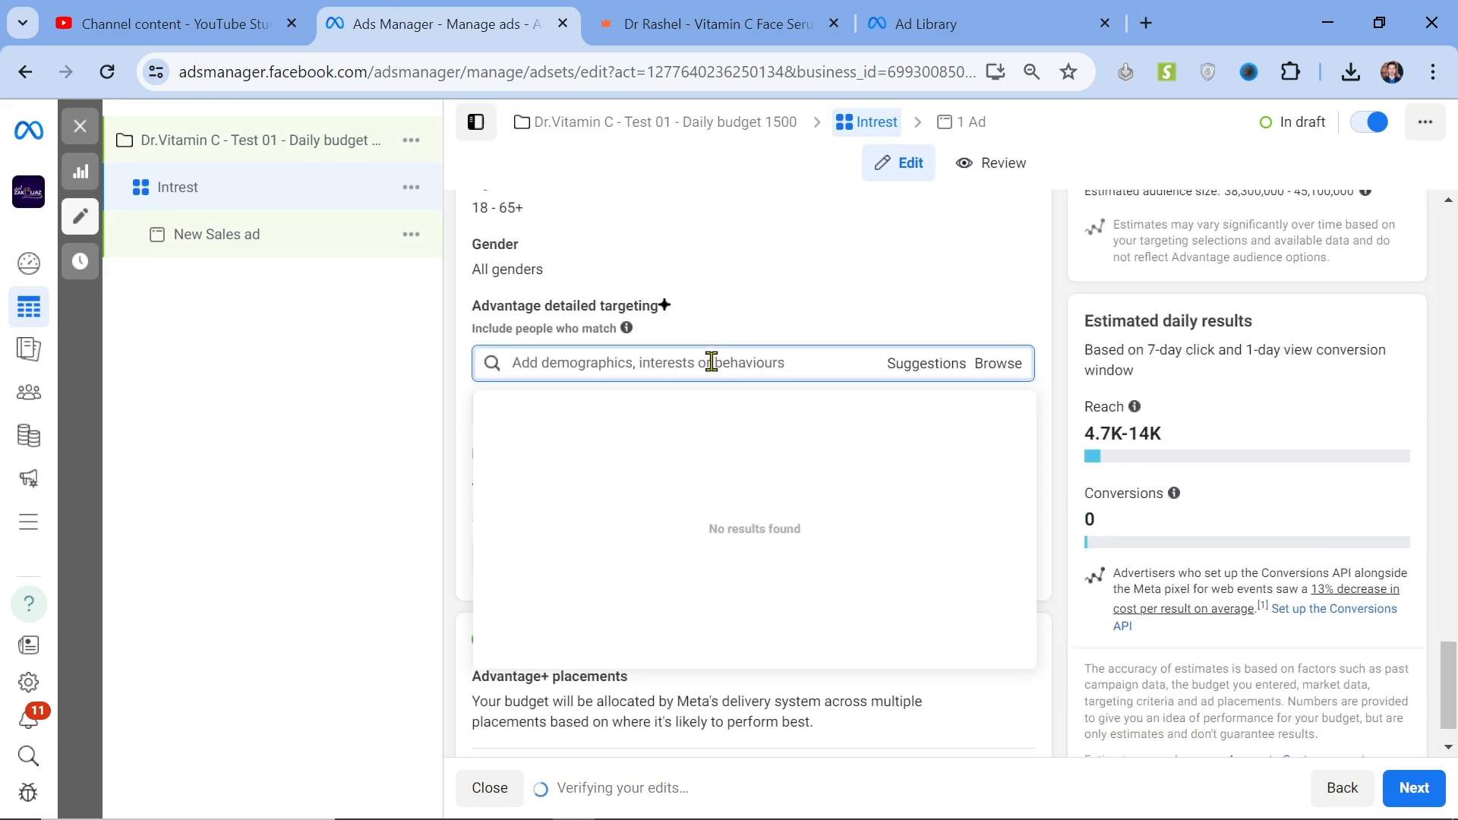
type("skin")
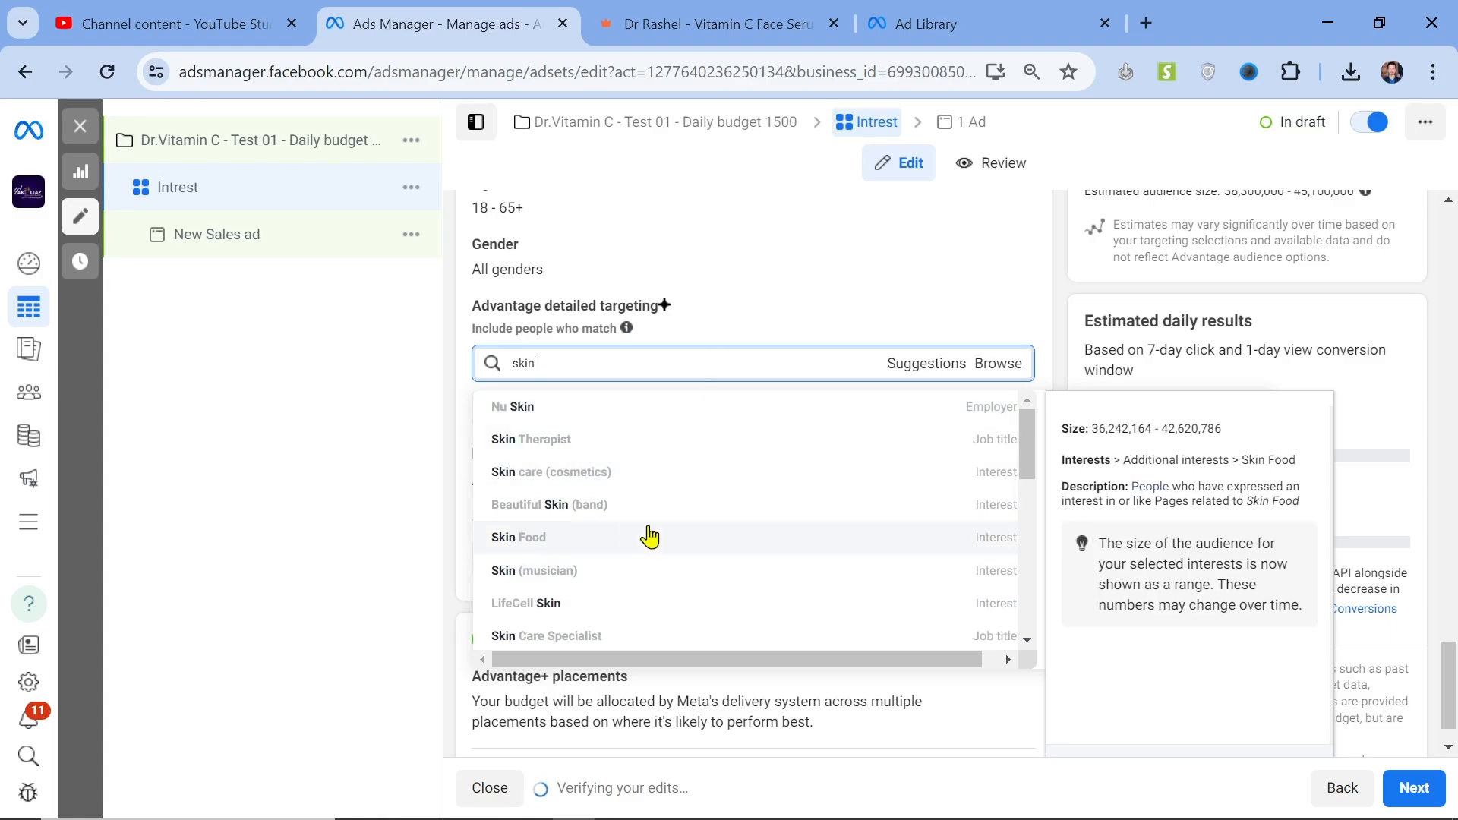
scroll(647, 533, "down", 2)
scroll(652, 537, "down", 2)
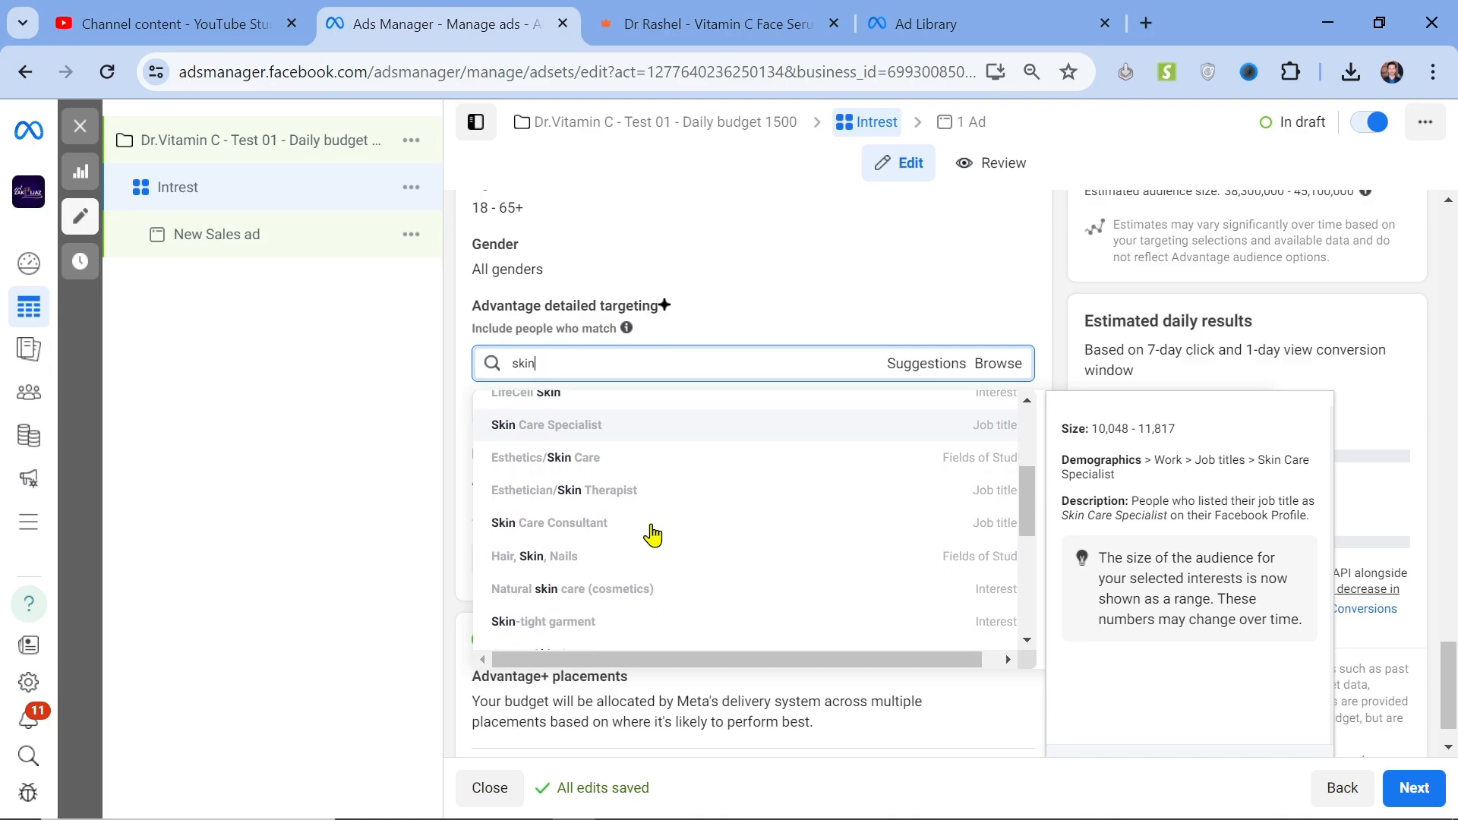
scroll(653, 536, "down", 1)
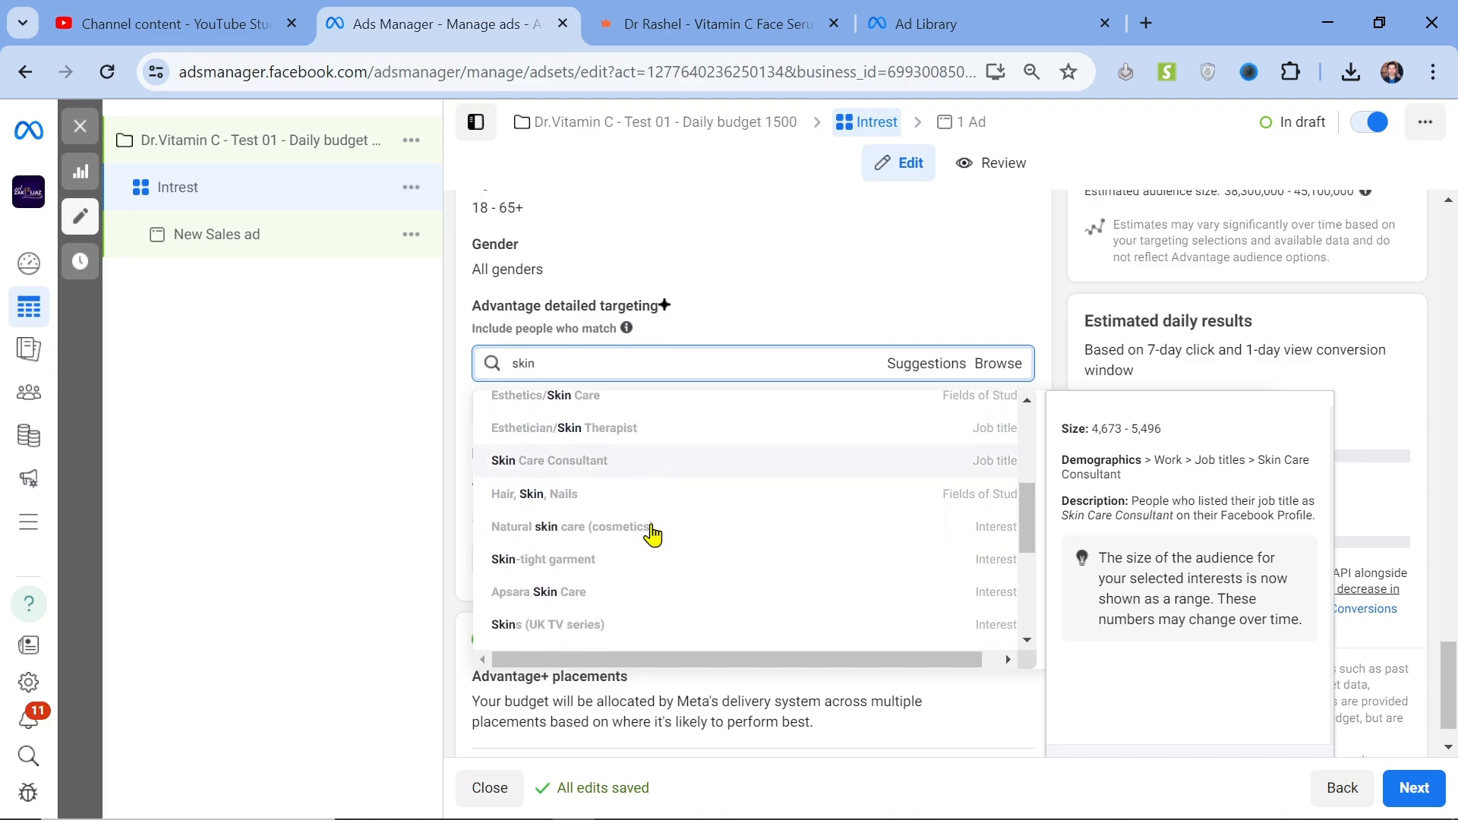
scroll(653, 536, "down", 3)
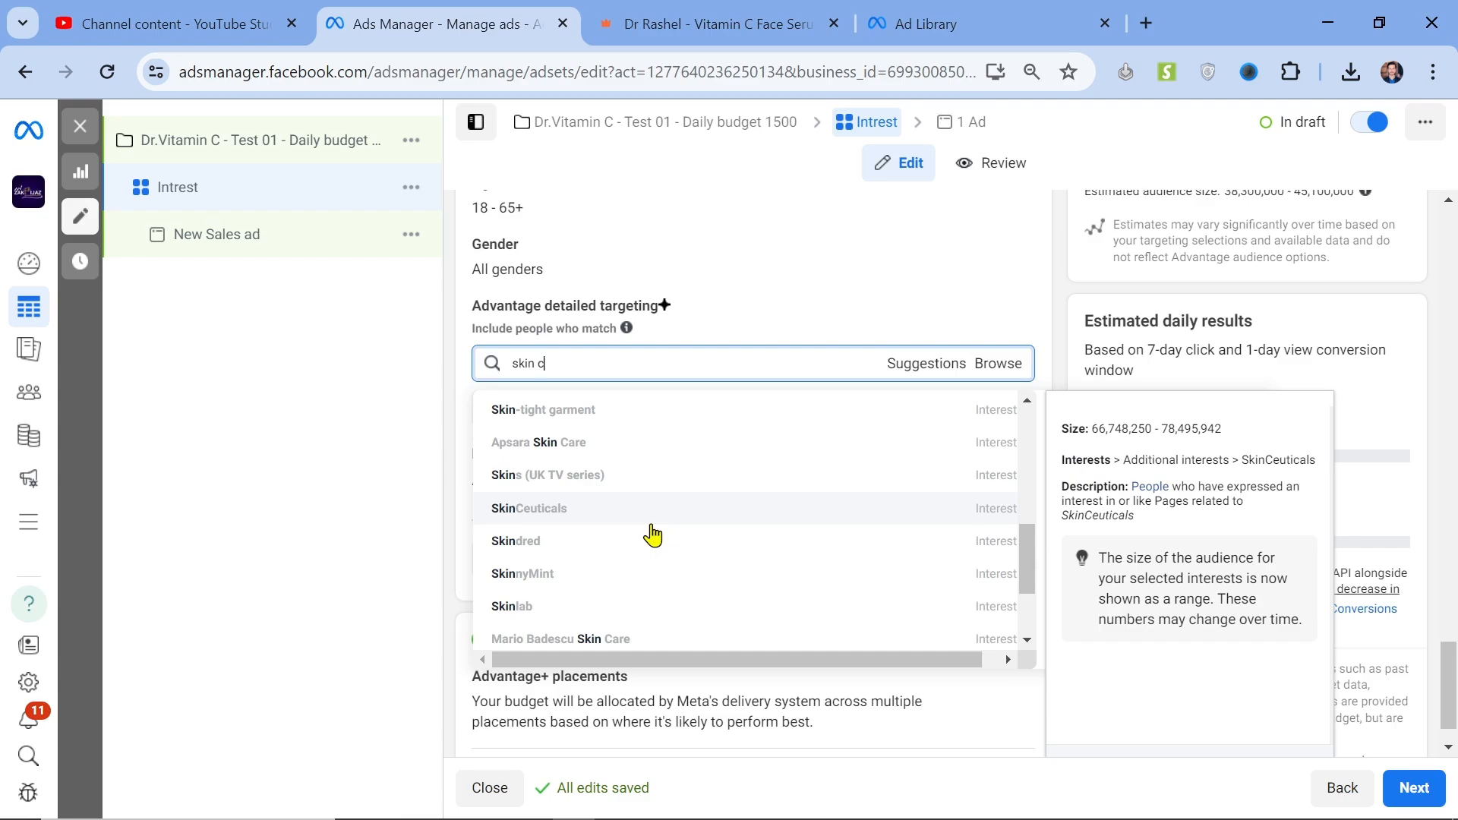
Refine the detailed targeting search to skin care and add the Skin care (cosmetics) interest.
scroll(684, 539, "up", 3)
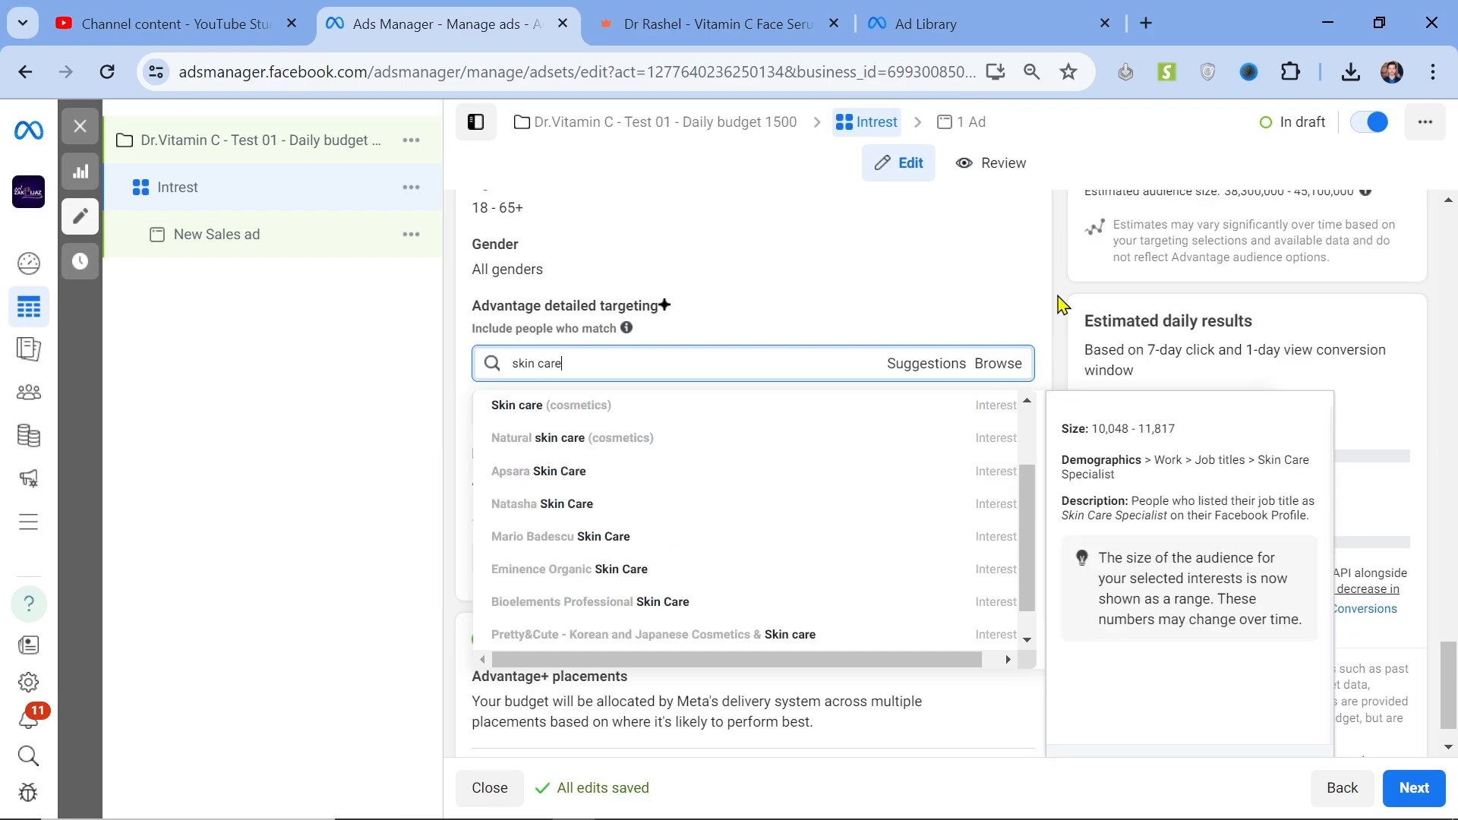
scroll(641, 400, "up", 1)
mouse_move(766, 452)
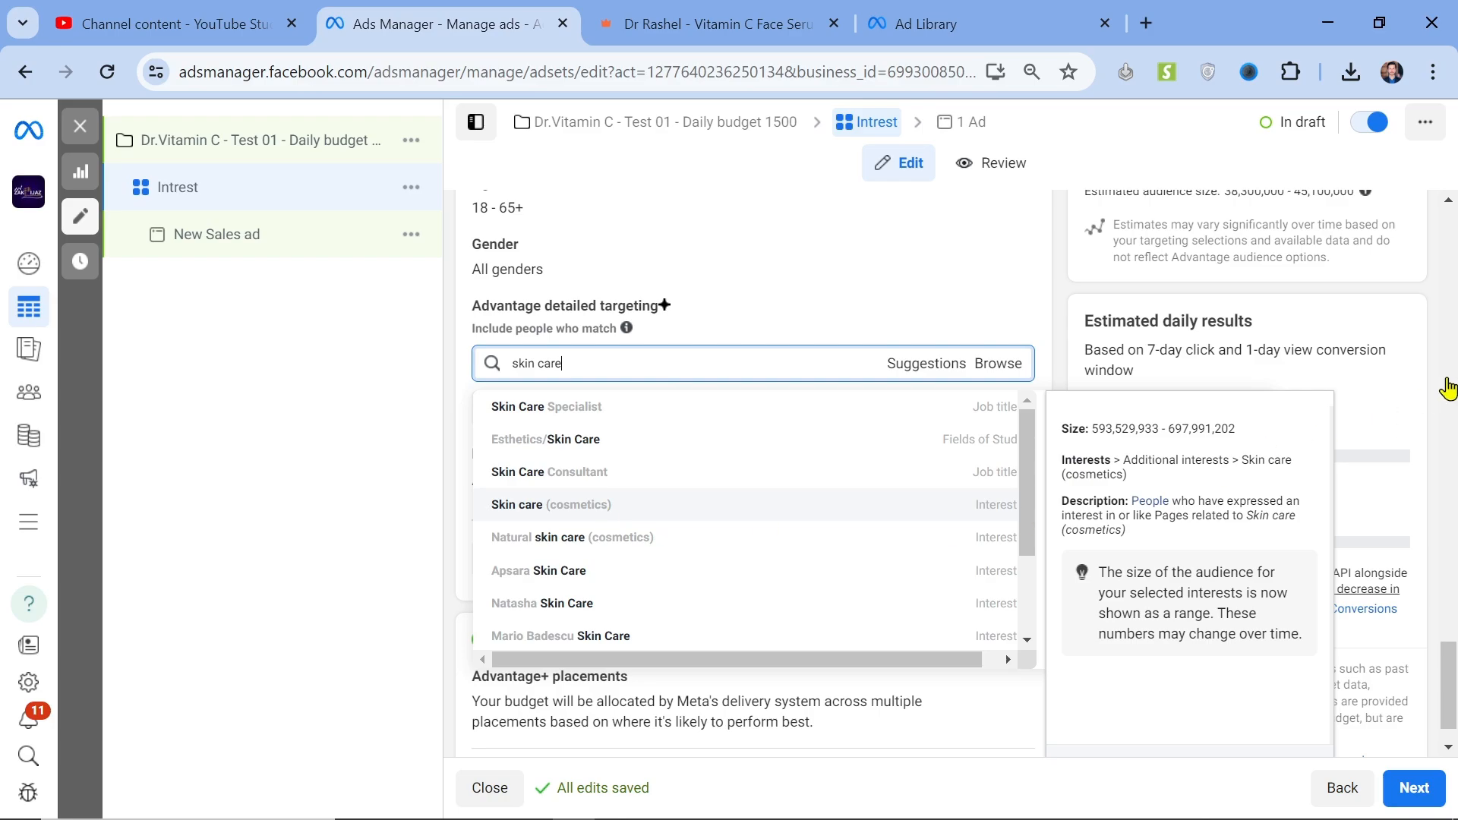
left_click(607, 507)
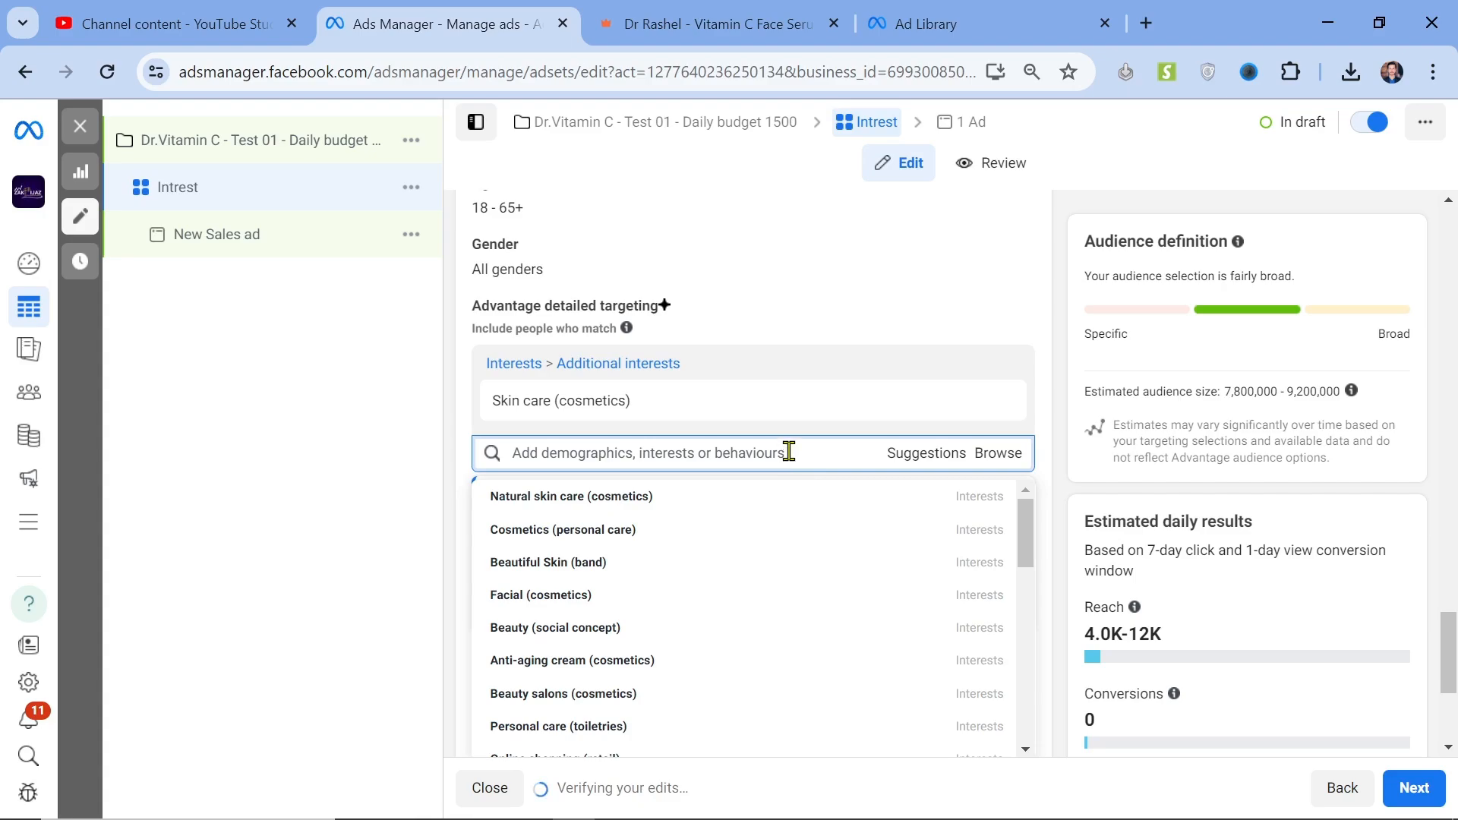
Add the suggested interests Beautiful Skin (band) and Cosmetics (personal care) to the detailed targeting.
mouse_move(511, 562)
left_click(583, 575)
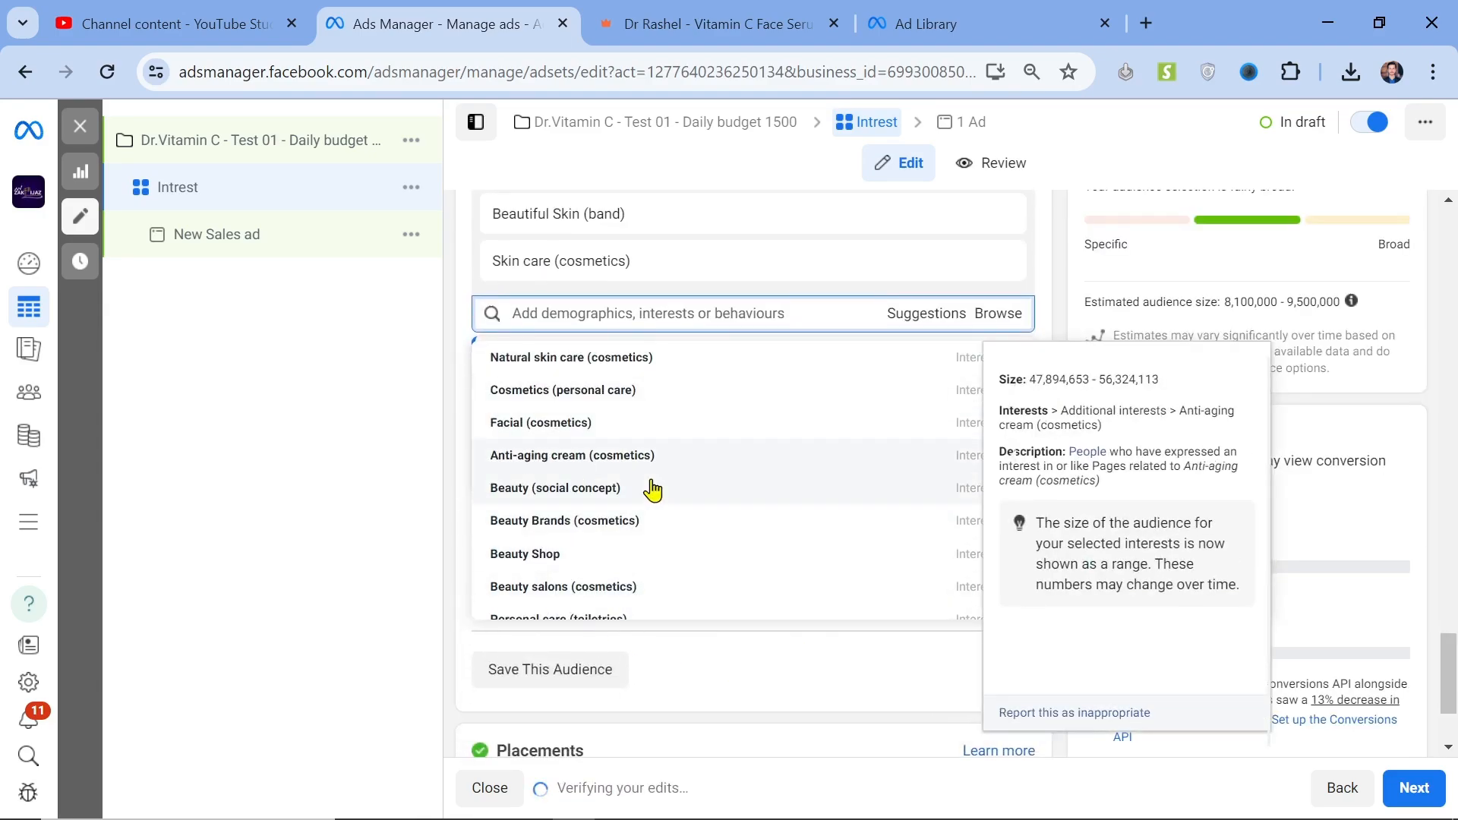
mouse_move(511, 557)
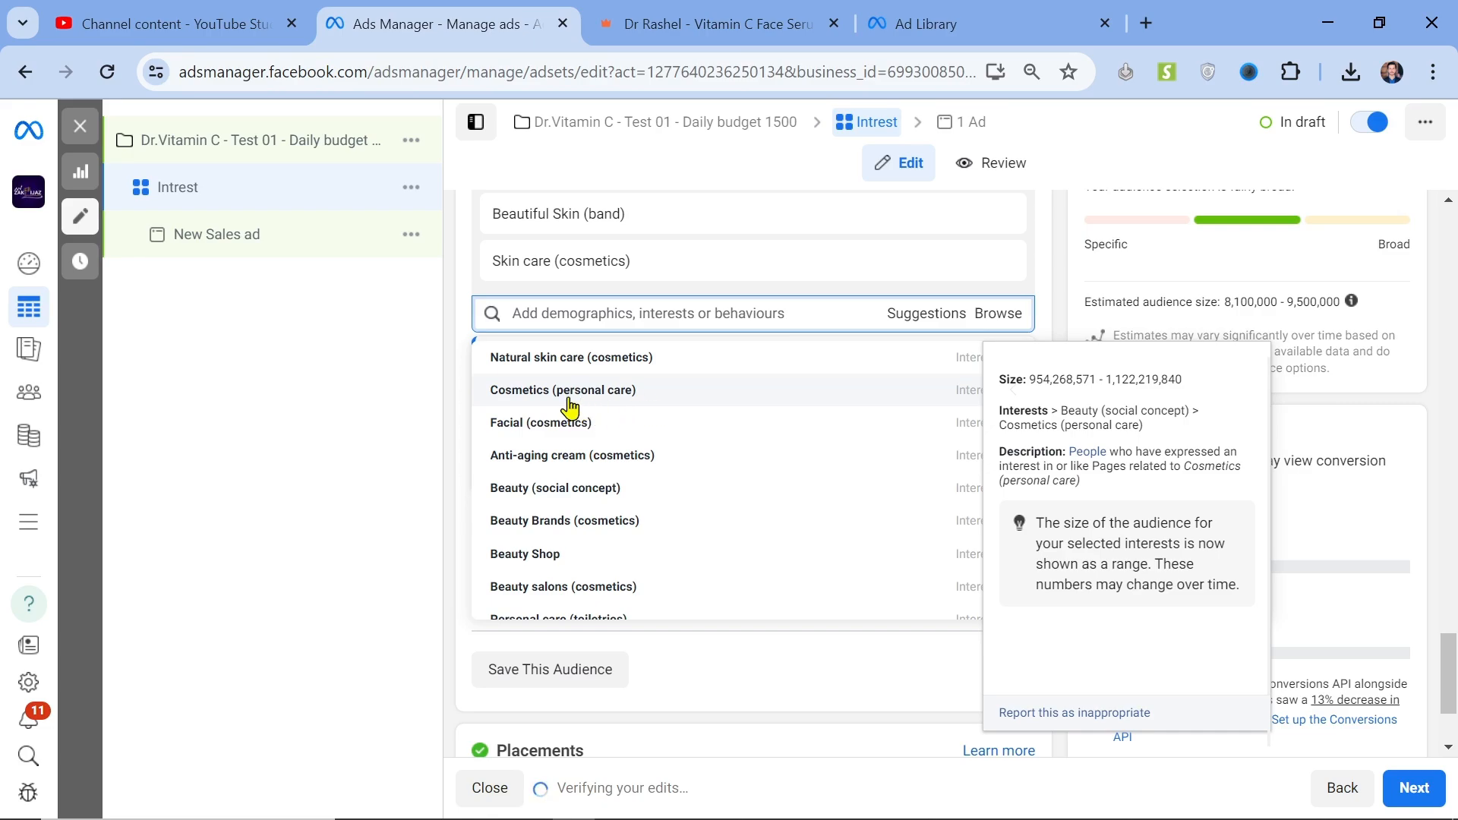
left_click(606, 391)
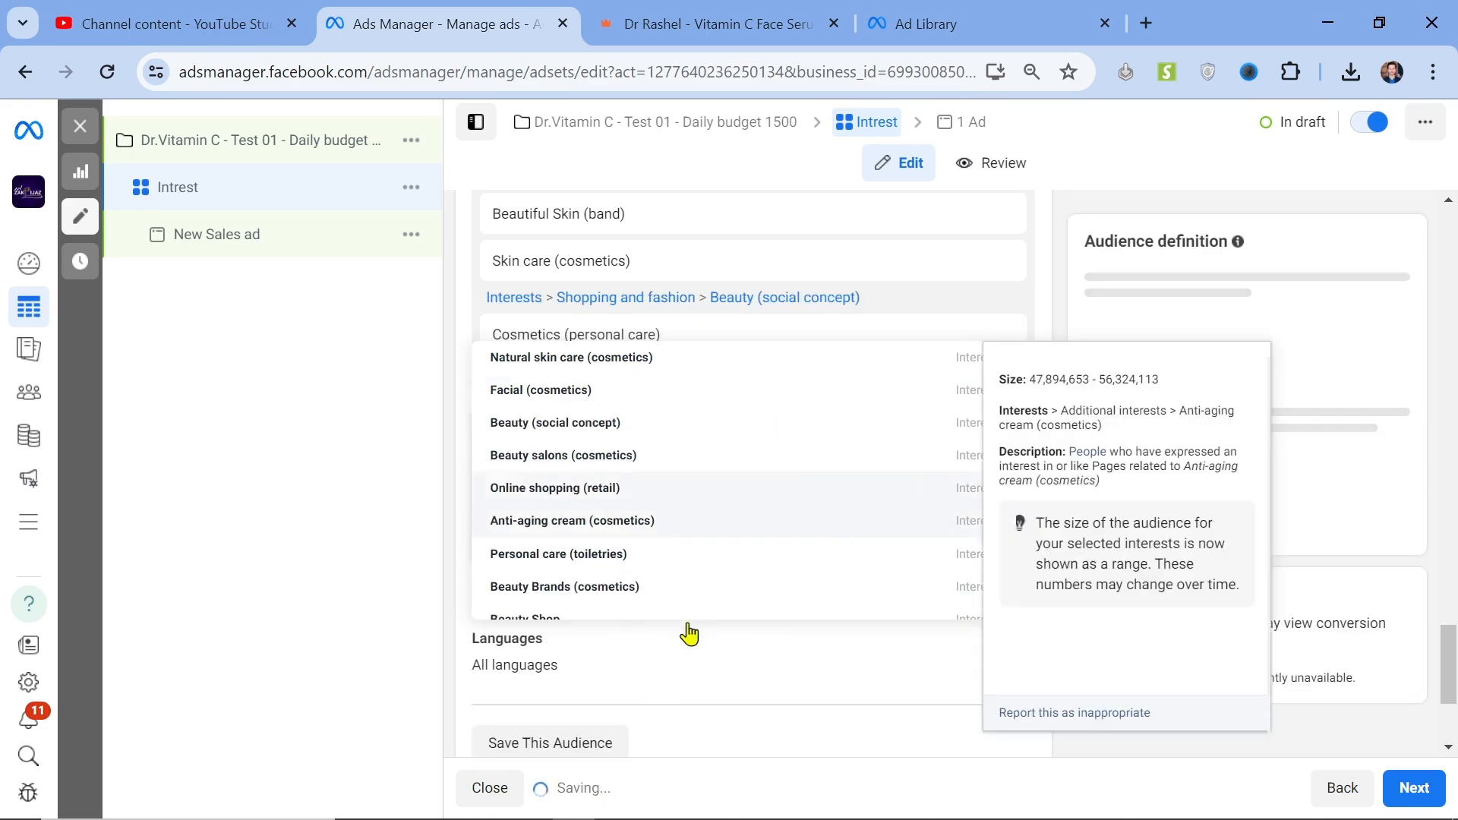
Look through the remaining suggested interests and examine the ad set's audience definition and estimated audience size.
scroll(666, 560, "down", 2)
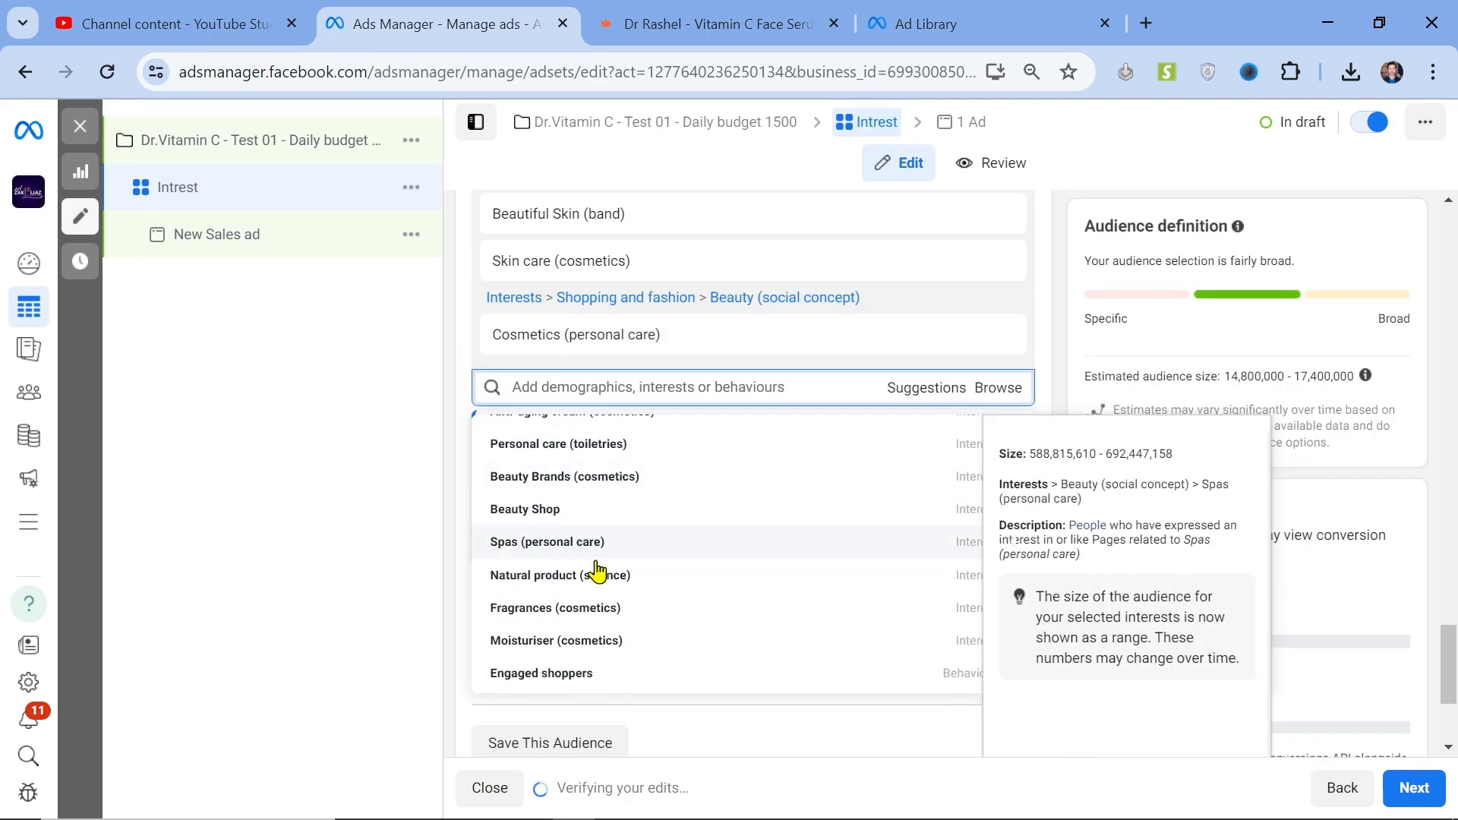
scroll(524, 598, "down", 2)
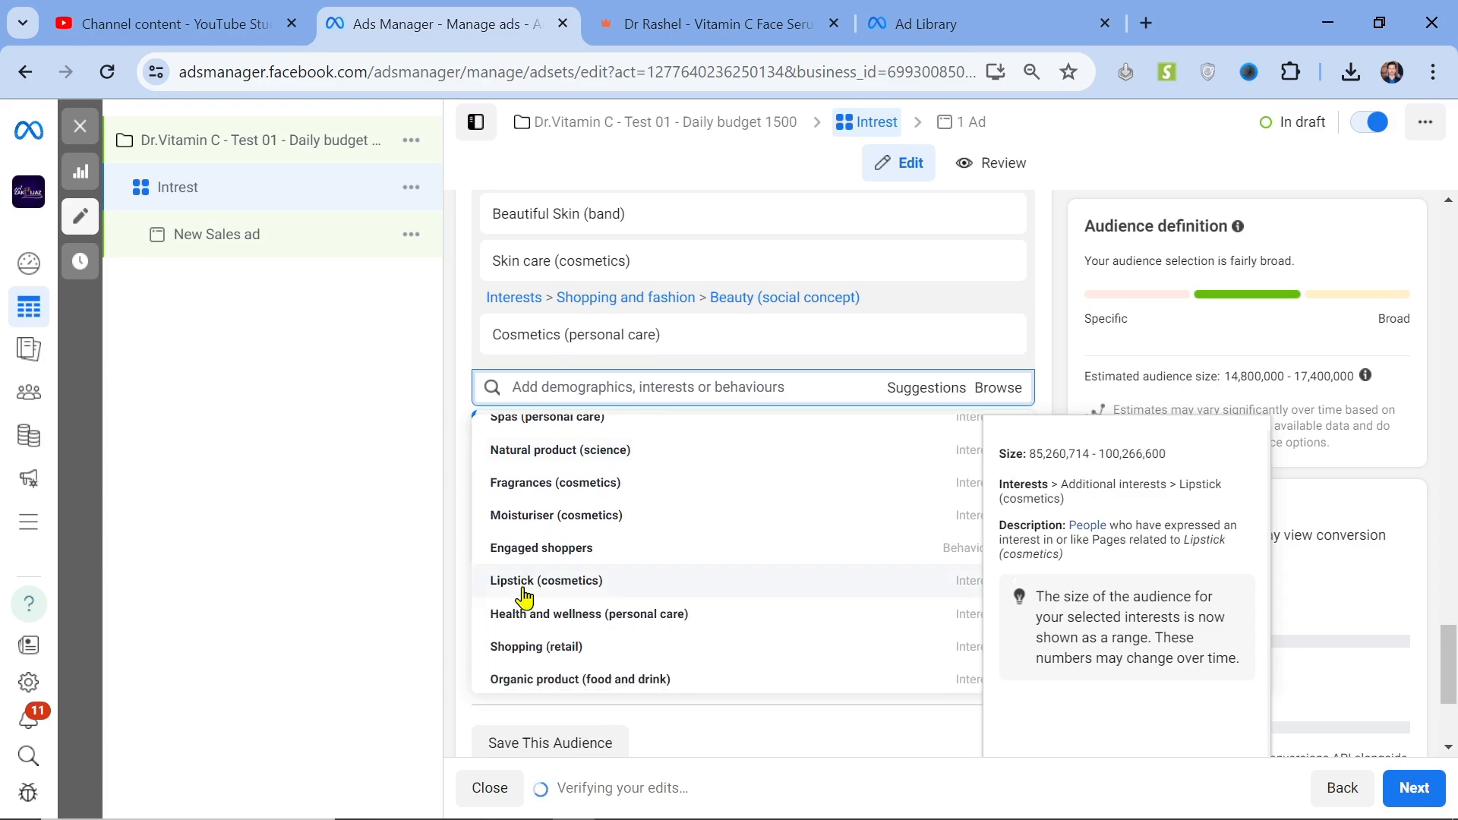
scroll(524, 598, "down", 1)
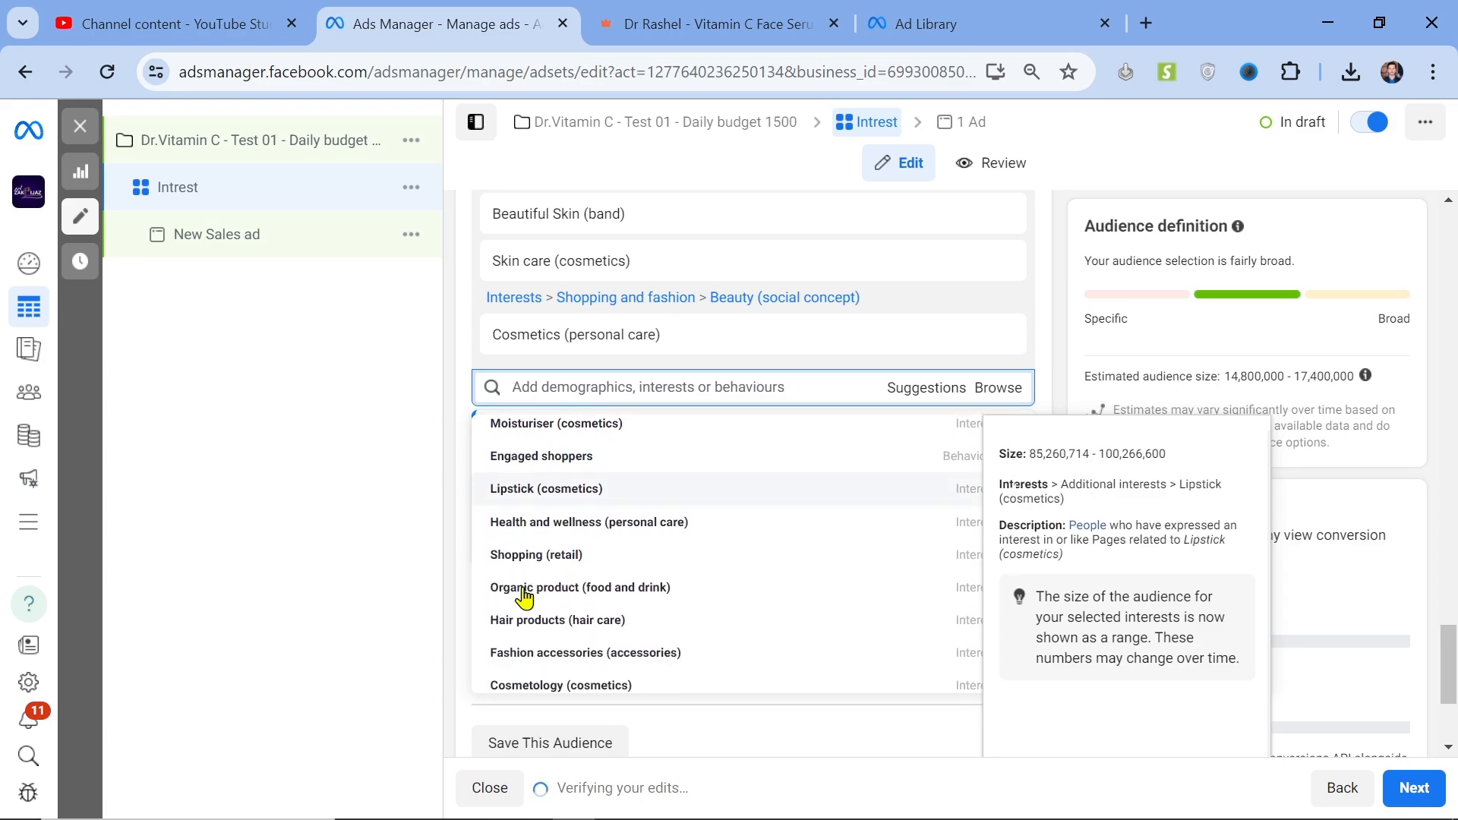
scroll(524, 597, "down", 3)
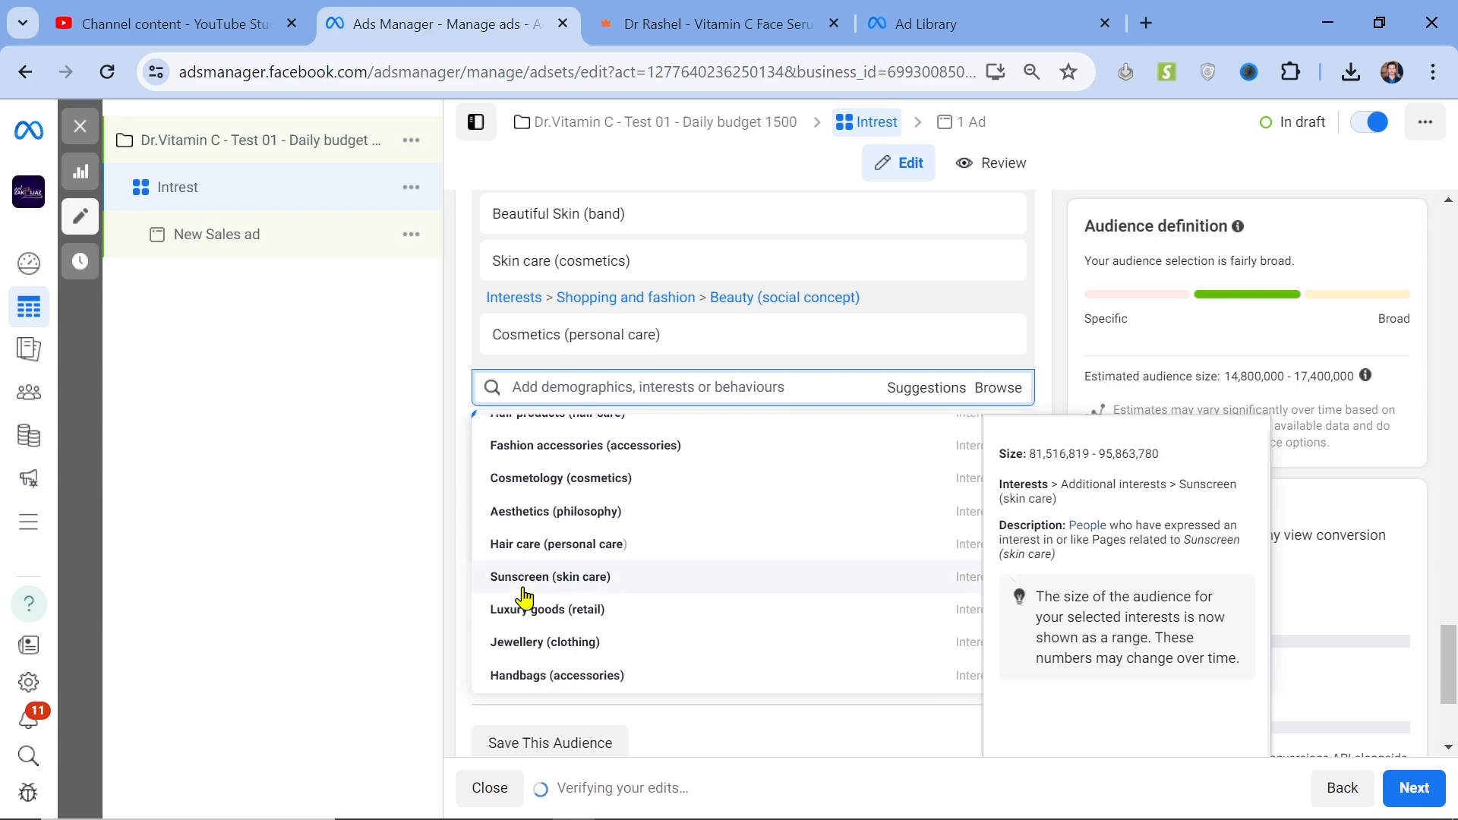
scroll(523, 598, "down", 3)
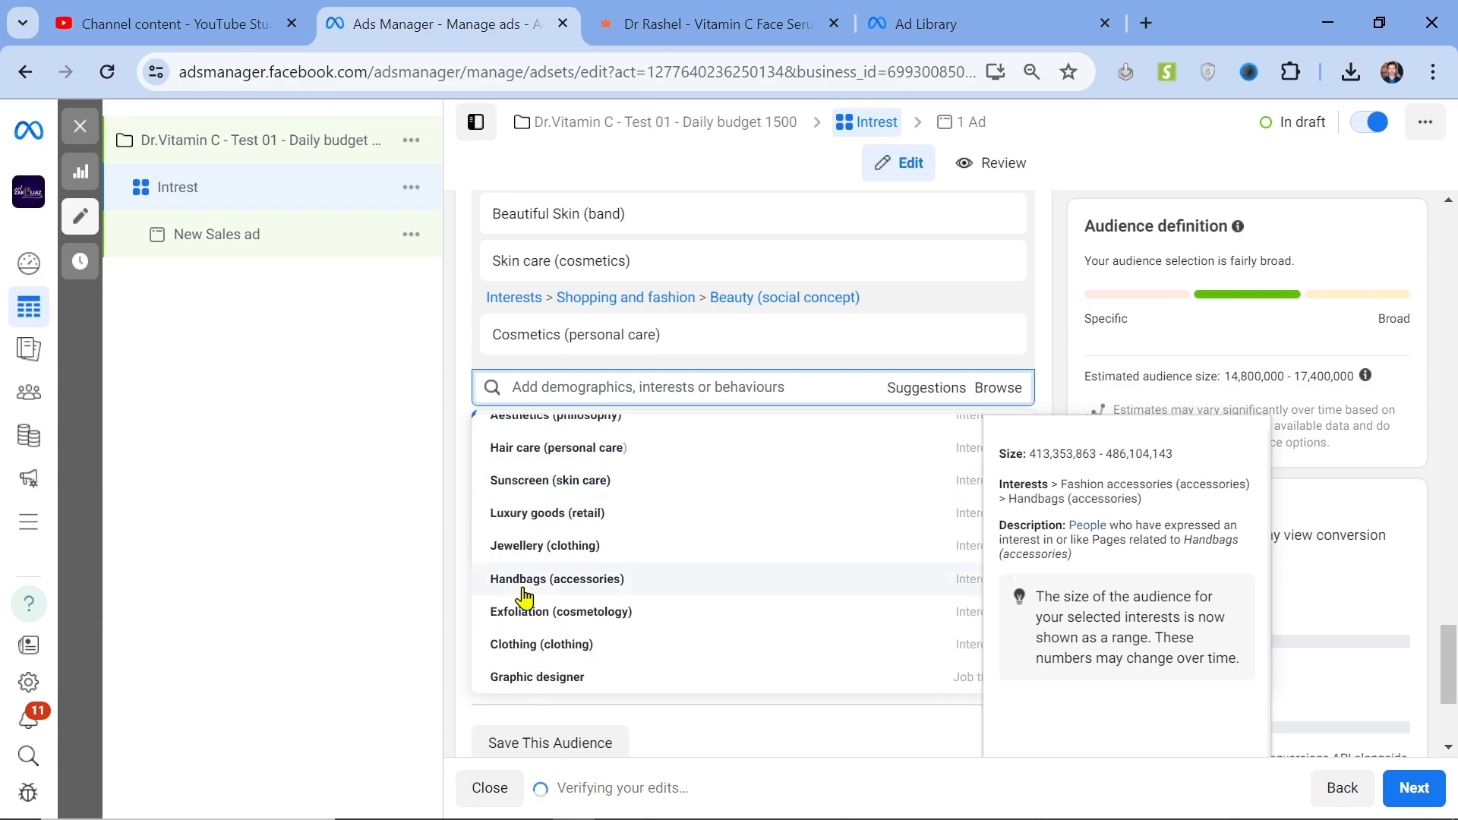
left_click(1091, 308)
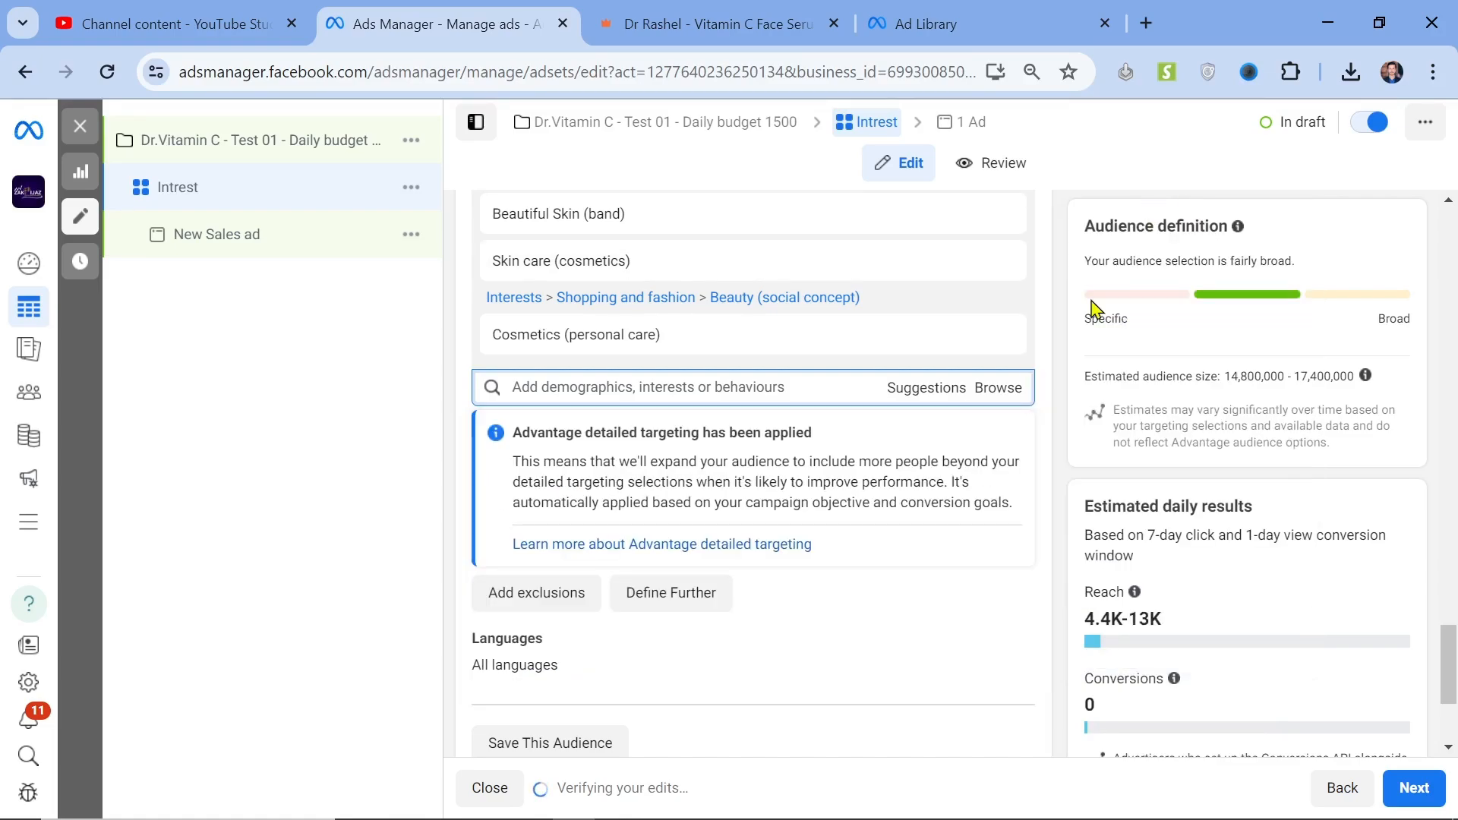
scroll(768, 315, "down", 3)
scroll(768, 315, "up", 4)
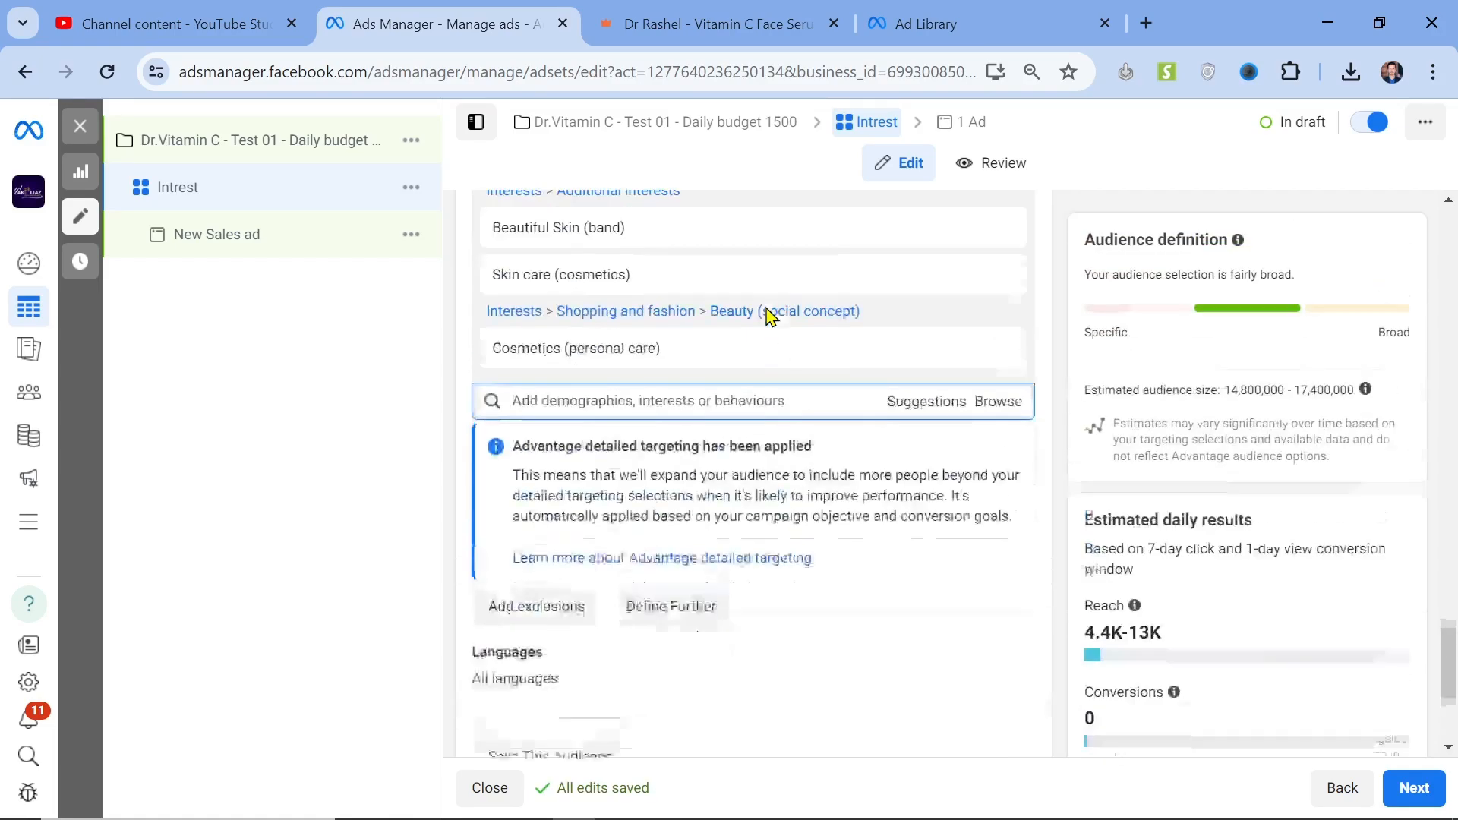
scroll(769, 316, "up", 1)
scroll(763, 440, "down", 1)
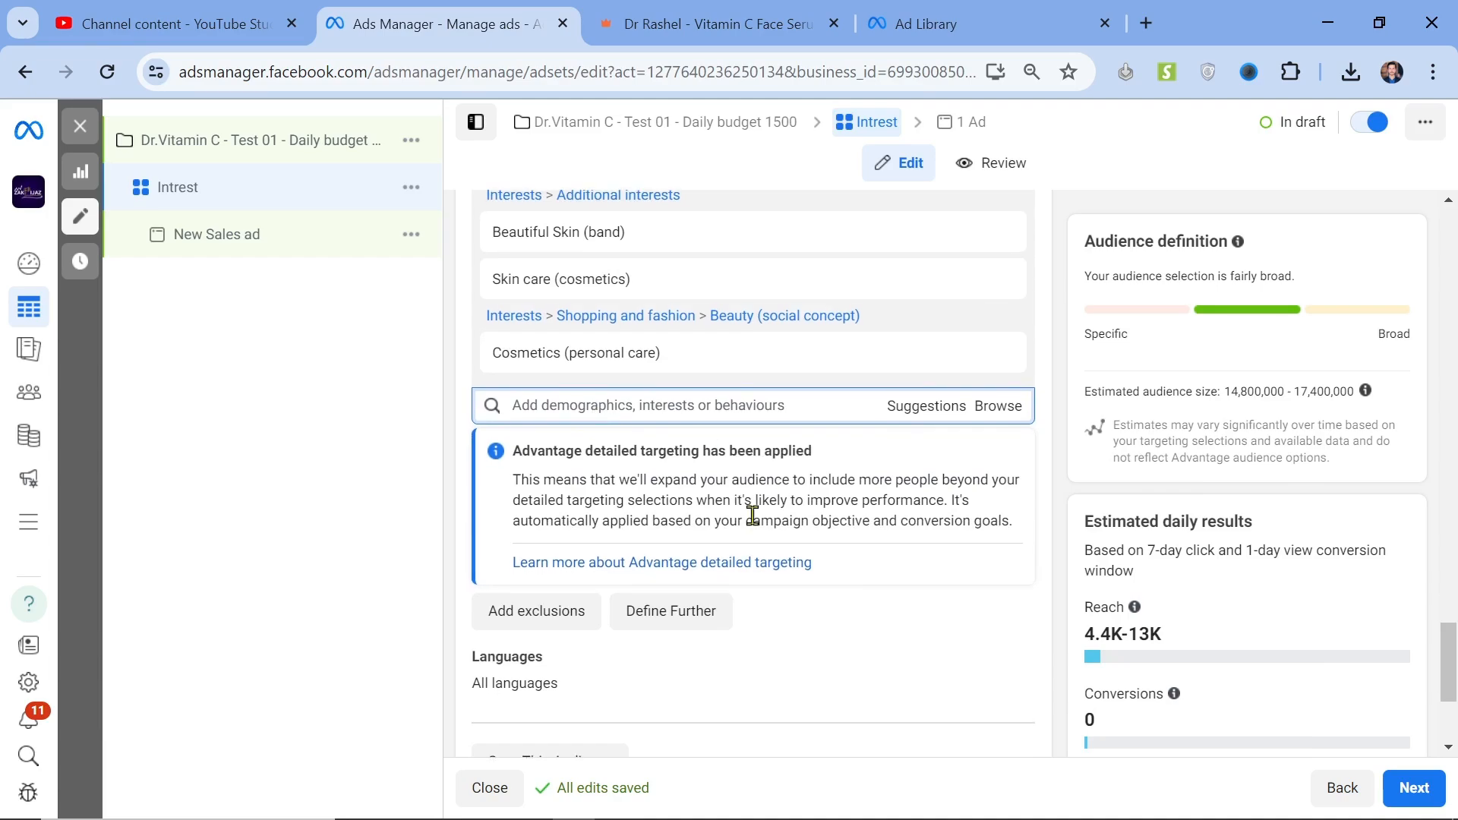
scroll(794, 481, "down", 3)
scroll(797, 490, "up", 5)
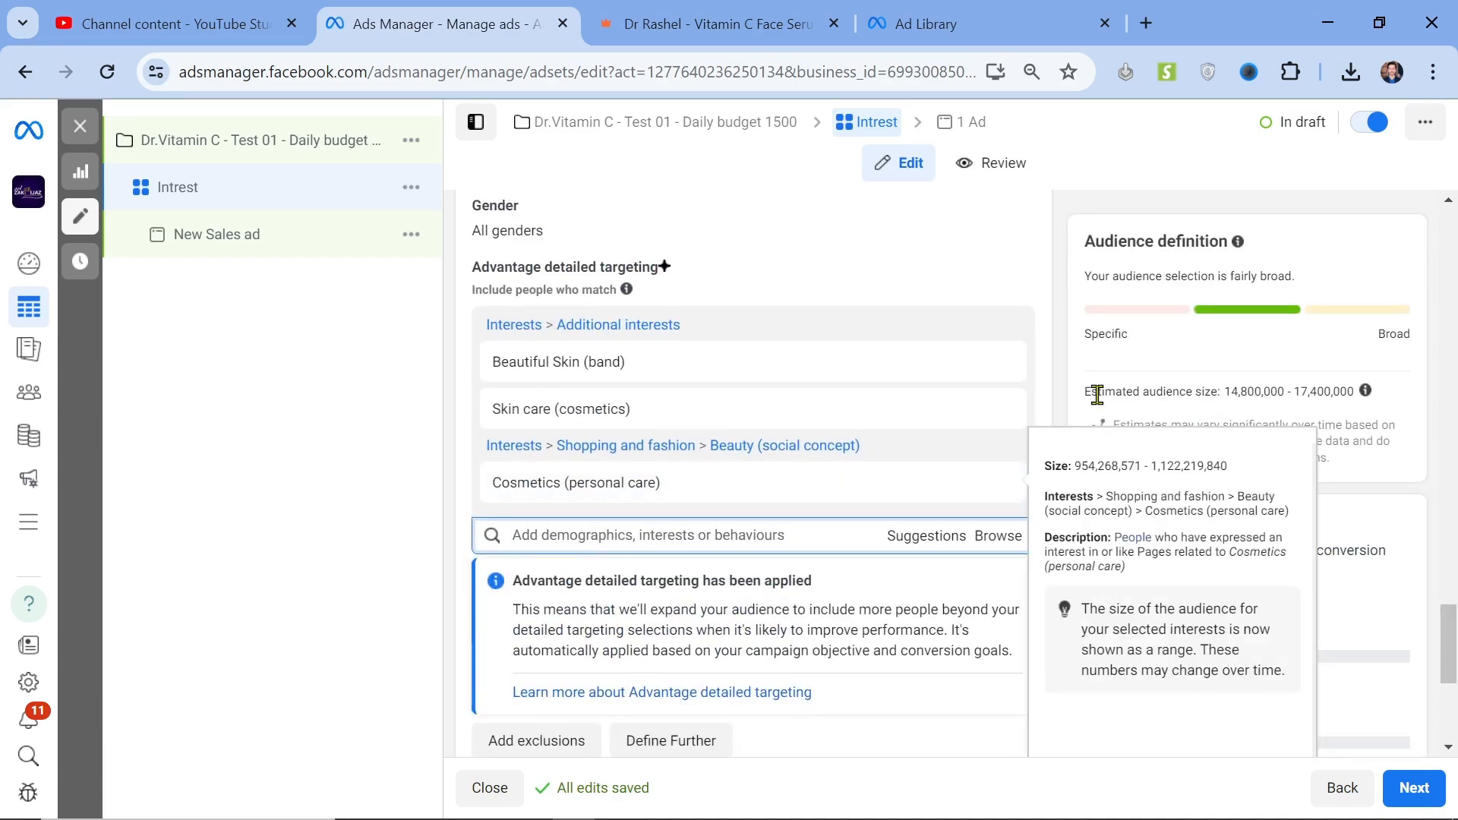
Set the ad set's audience age range to 20–44.
scroll(1131, 364, "up", 5)
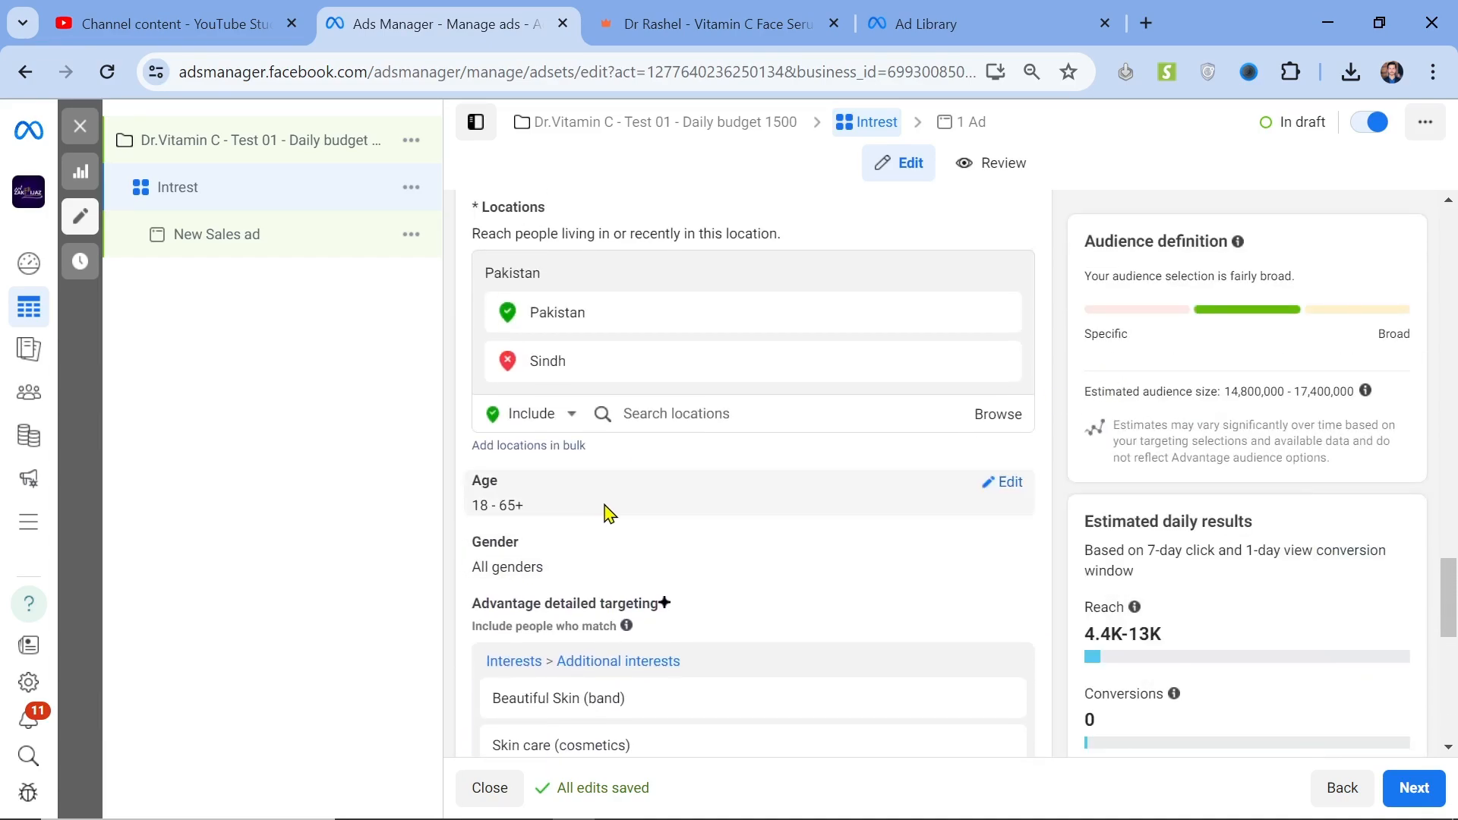
left_click(1001, 483)
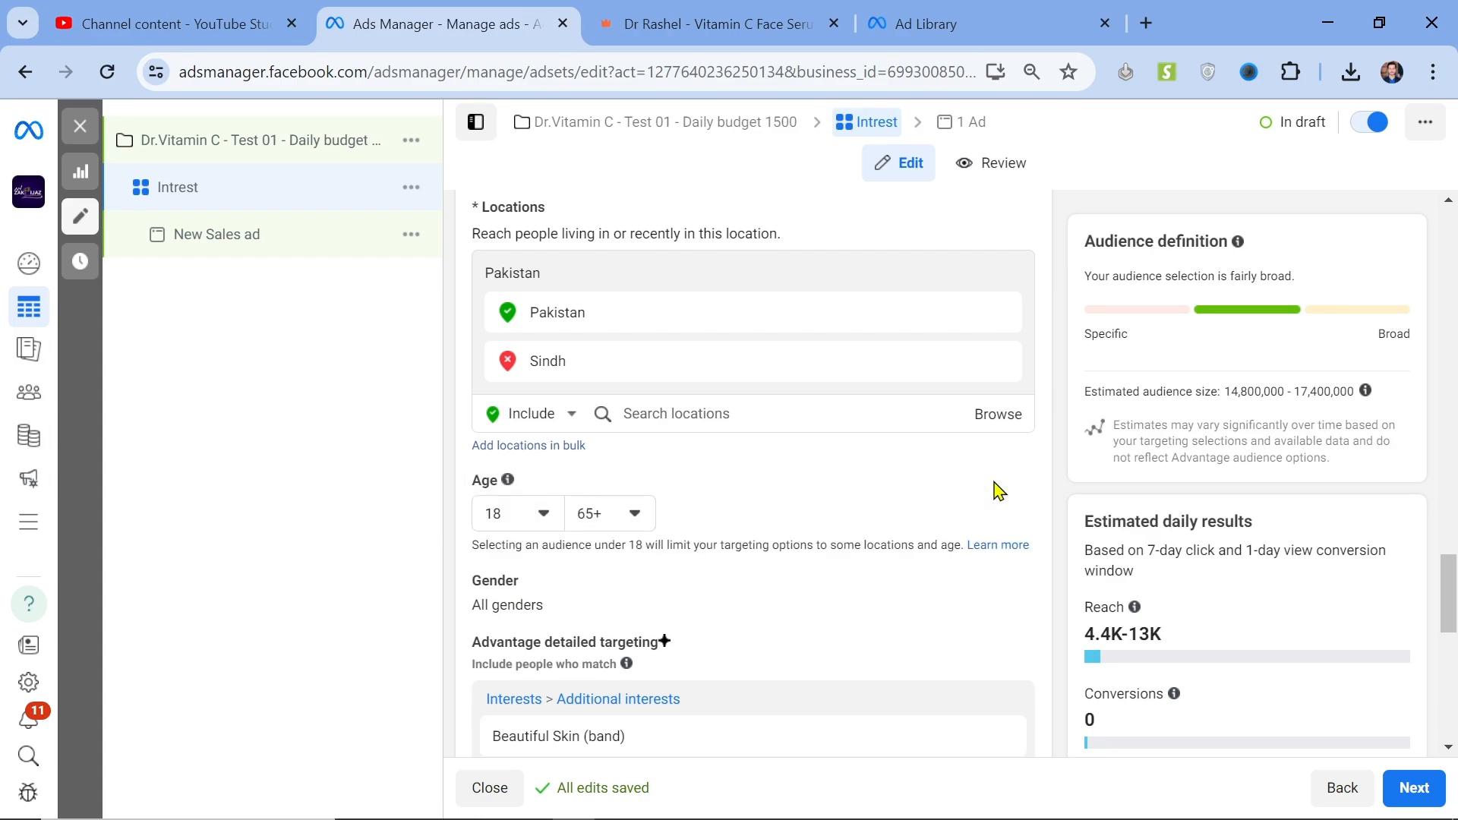
left_click(544, 524)
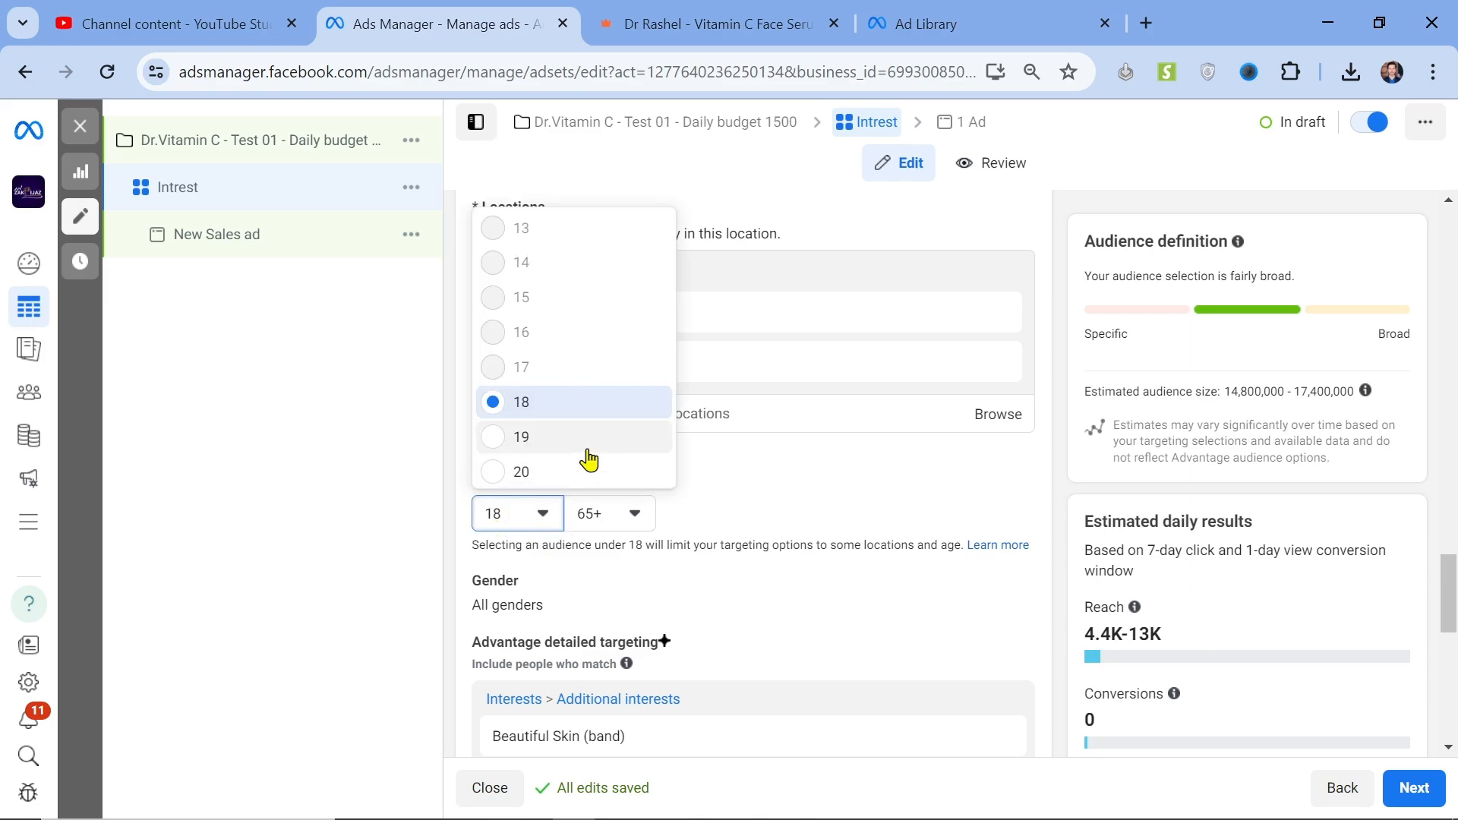
left_click(544, 475)
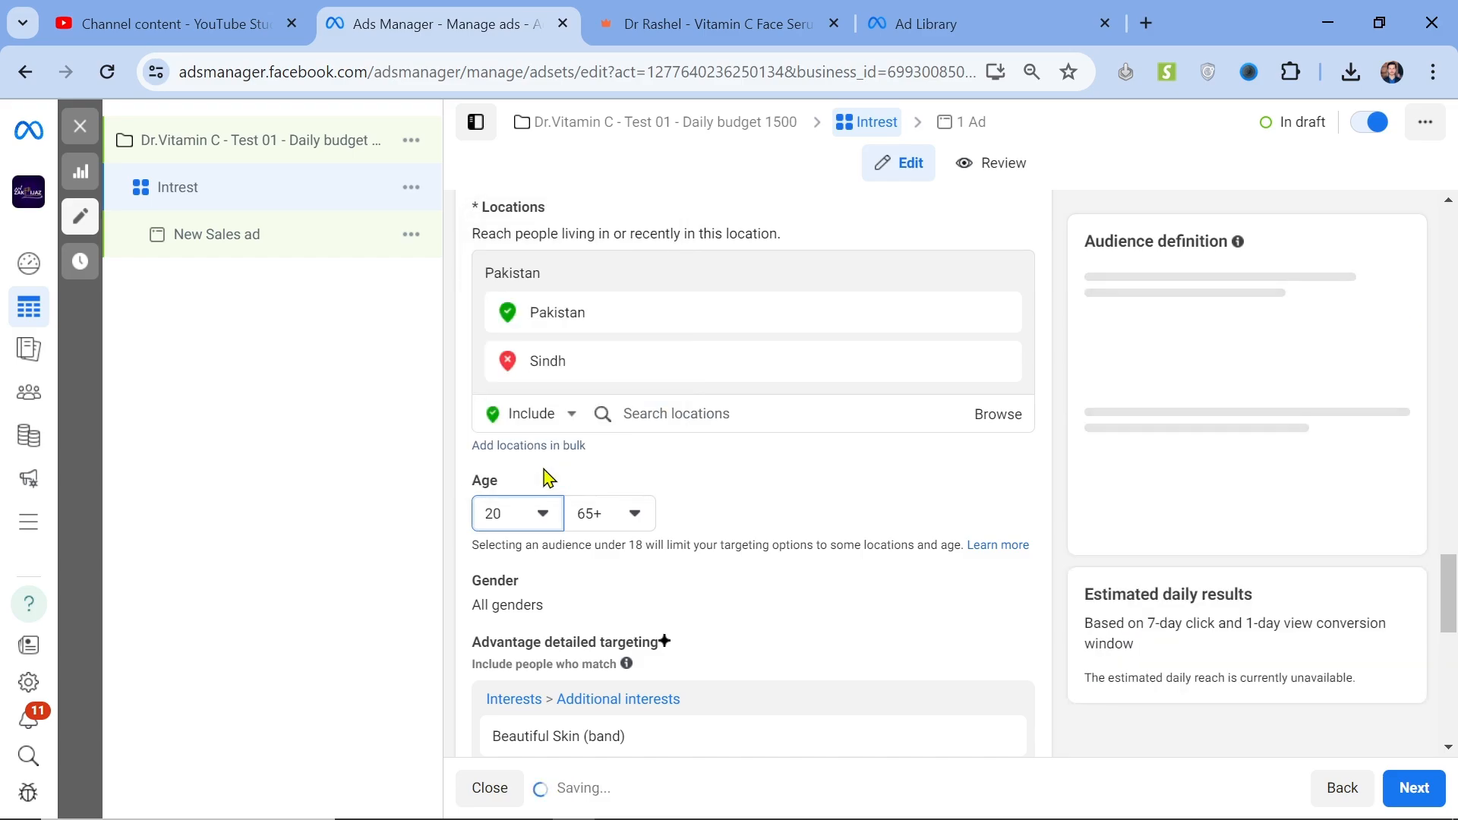
left_click(613, 522)
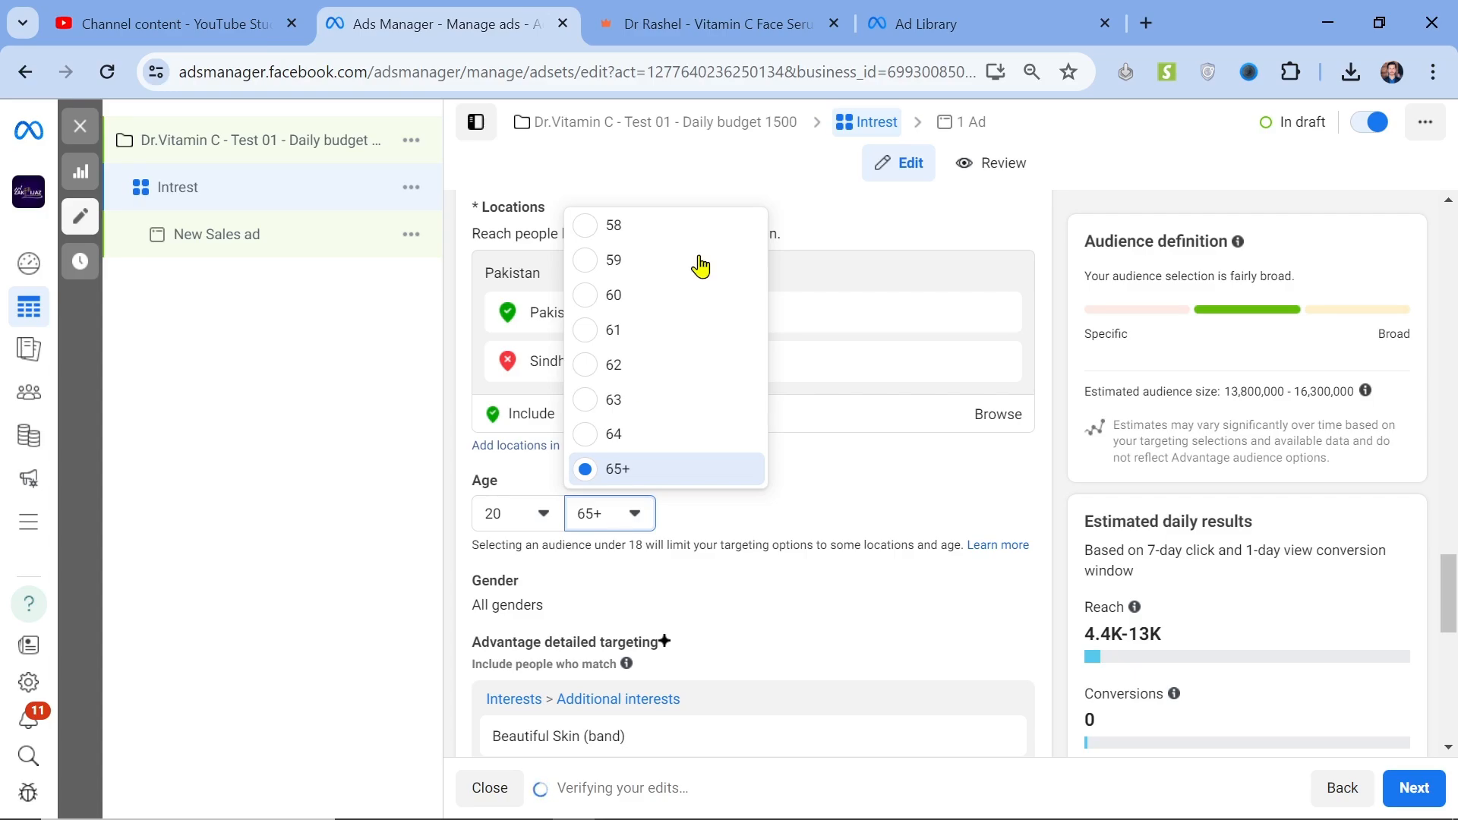
scroll(648, 401, "up", 3)
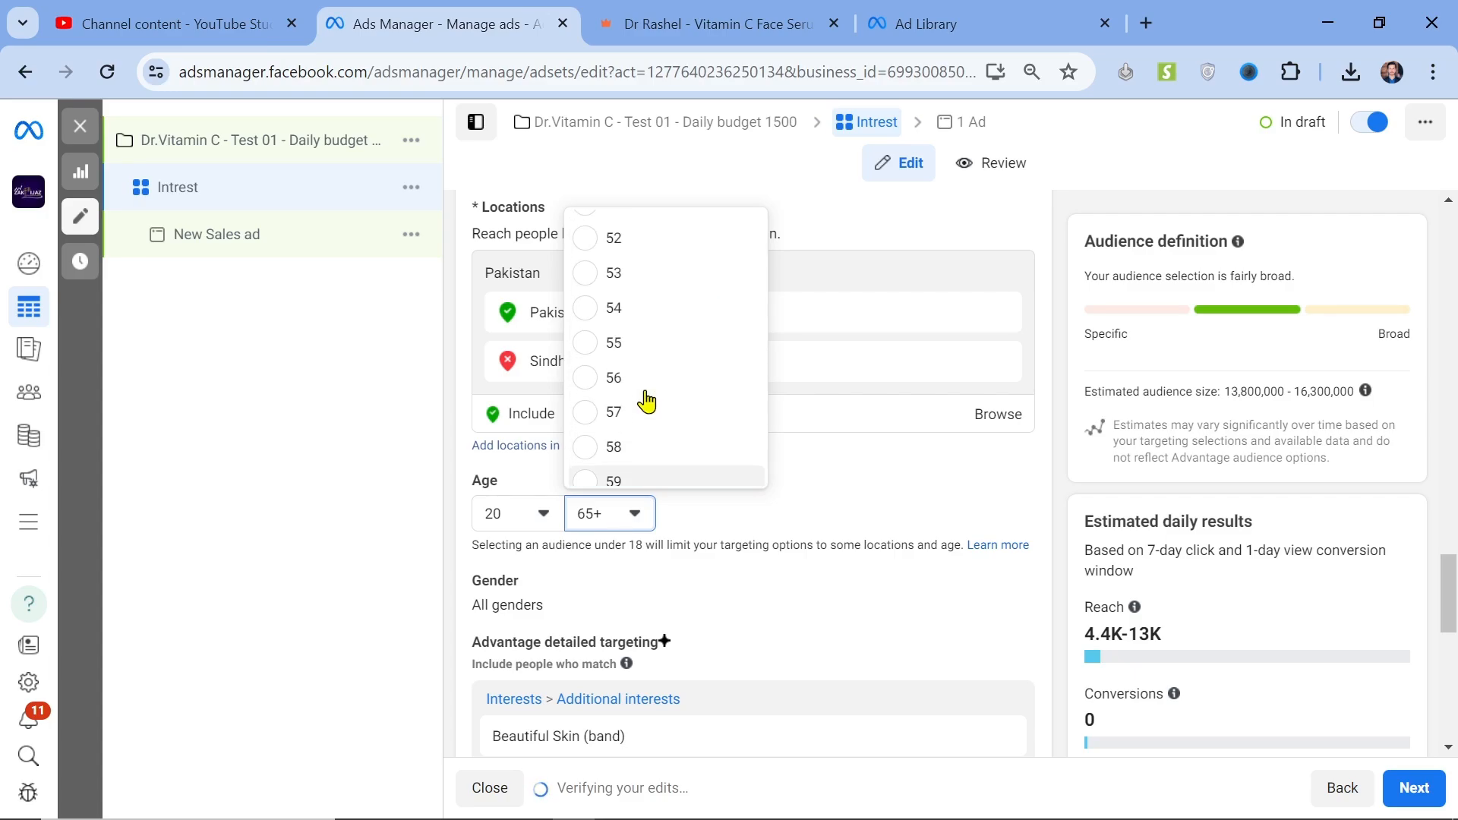
scroll(648, 400, "up", 5)
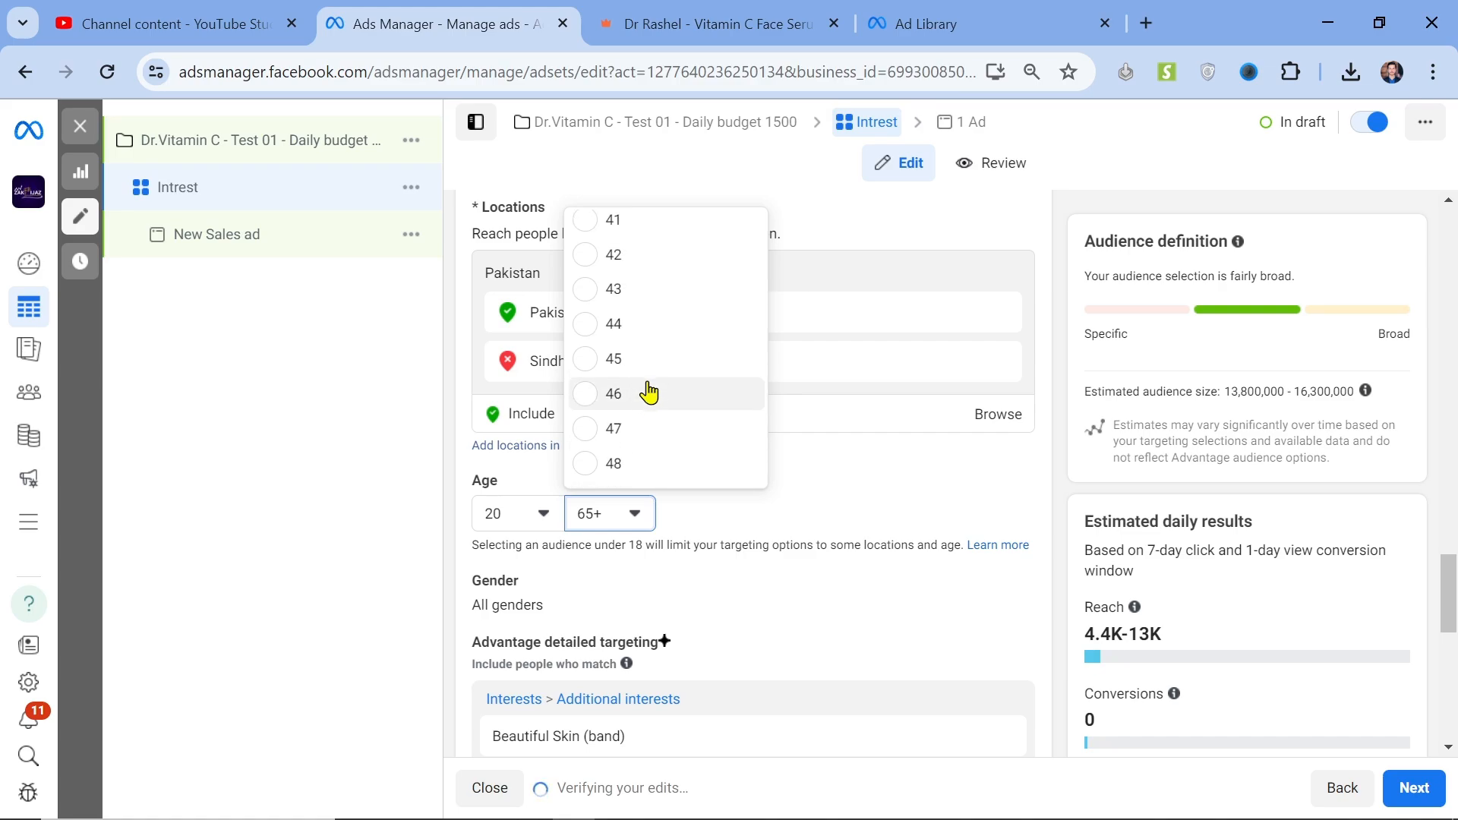
left_click(615, 325)
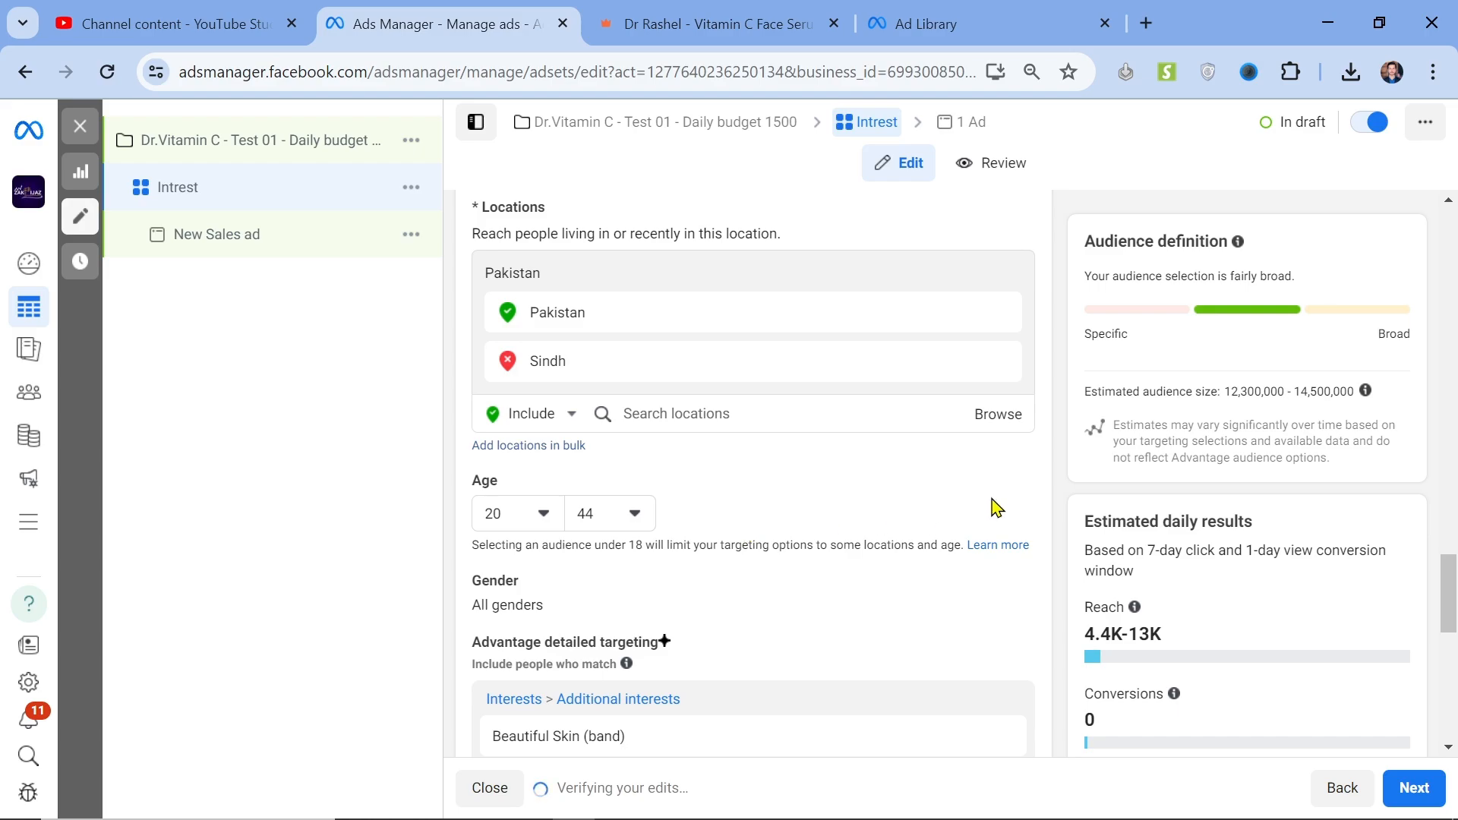
Restrict the ad set's audience gender to Women, checking the Dr Rashel product page for reference.
scroll(996, 507, "up", 3)
scroll(1046, 412, "up", 1)
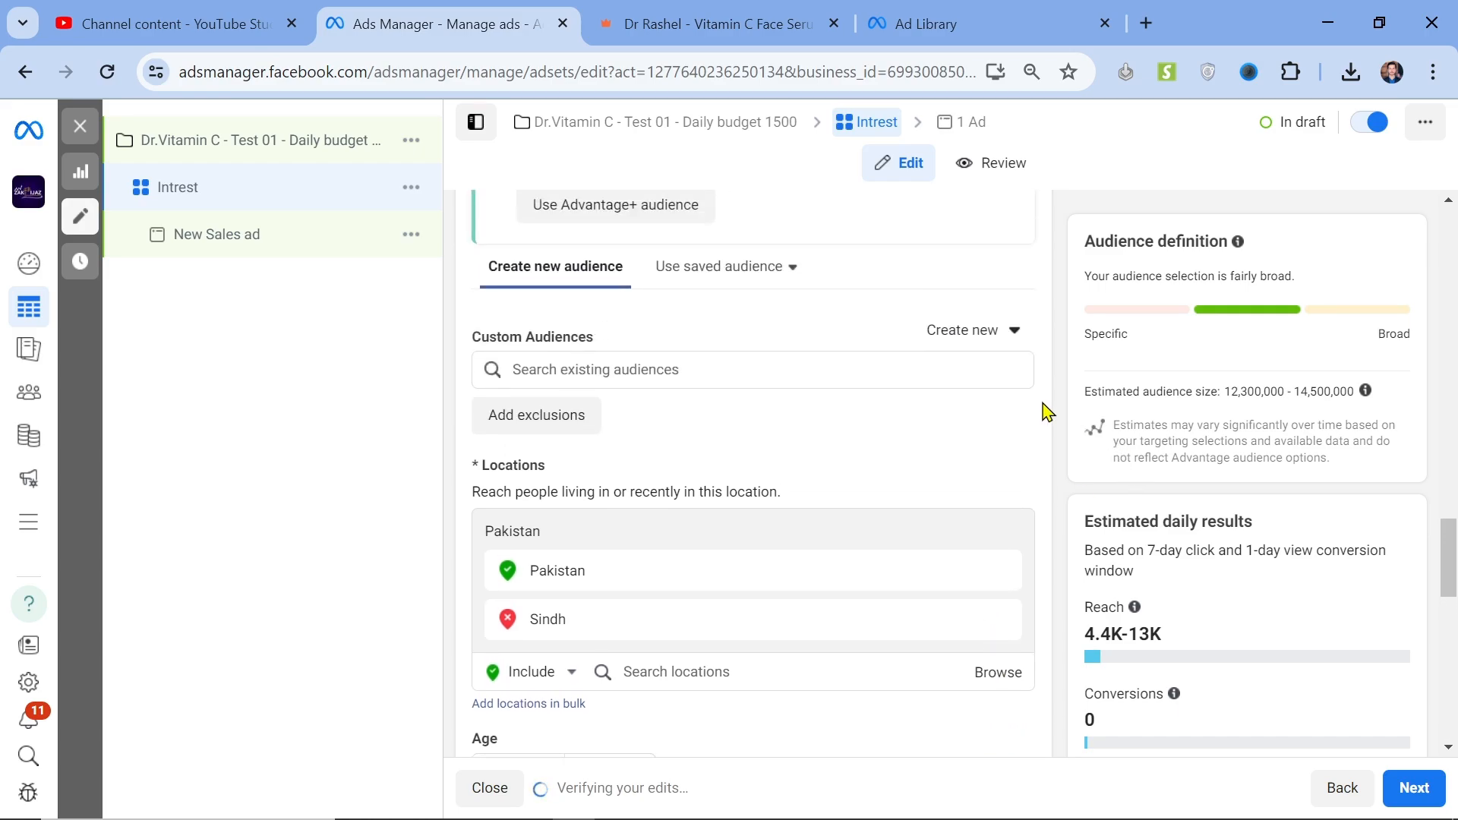
scroll(1047, 412, "down", 4)
scroll(1046, 412, "down", 3)
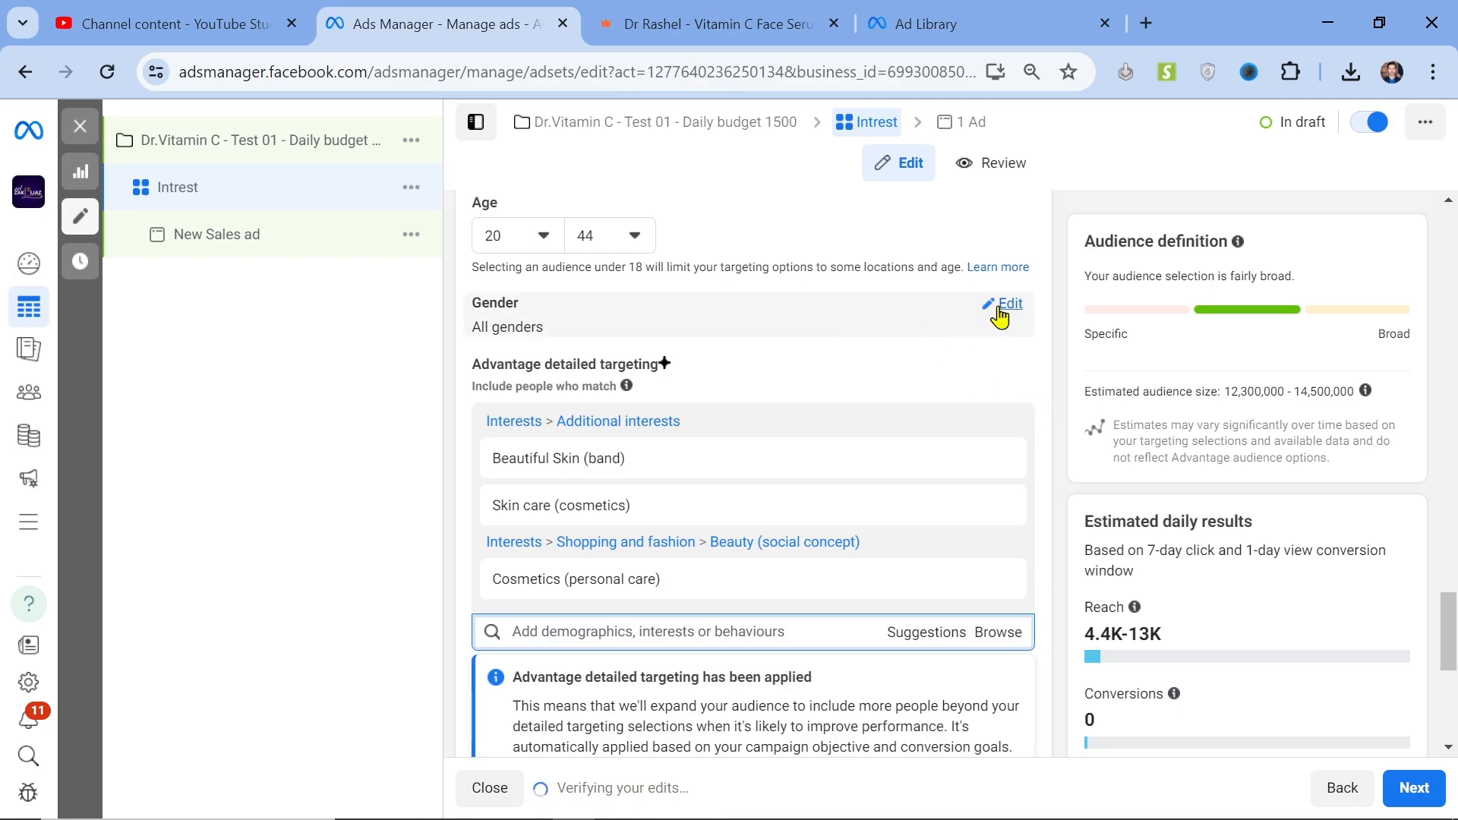
left_click(1001, 307)
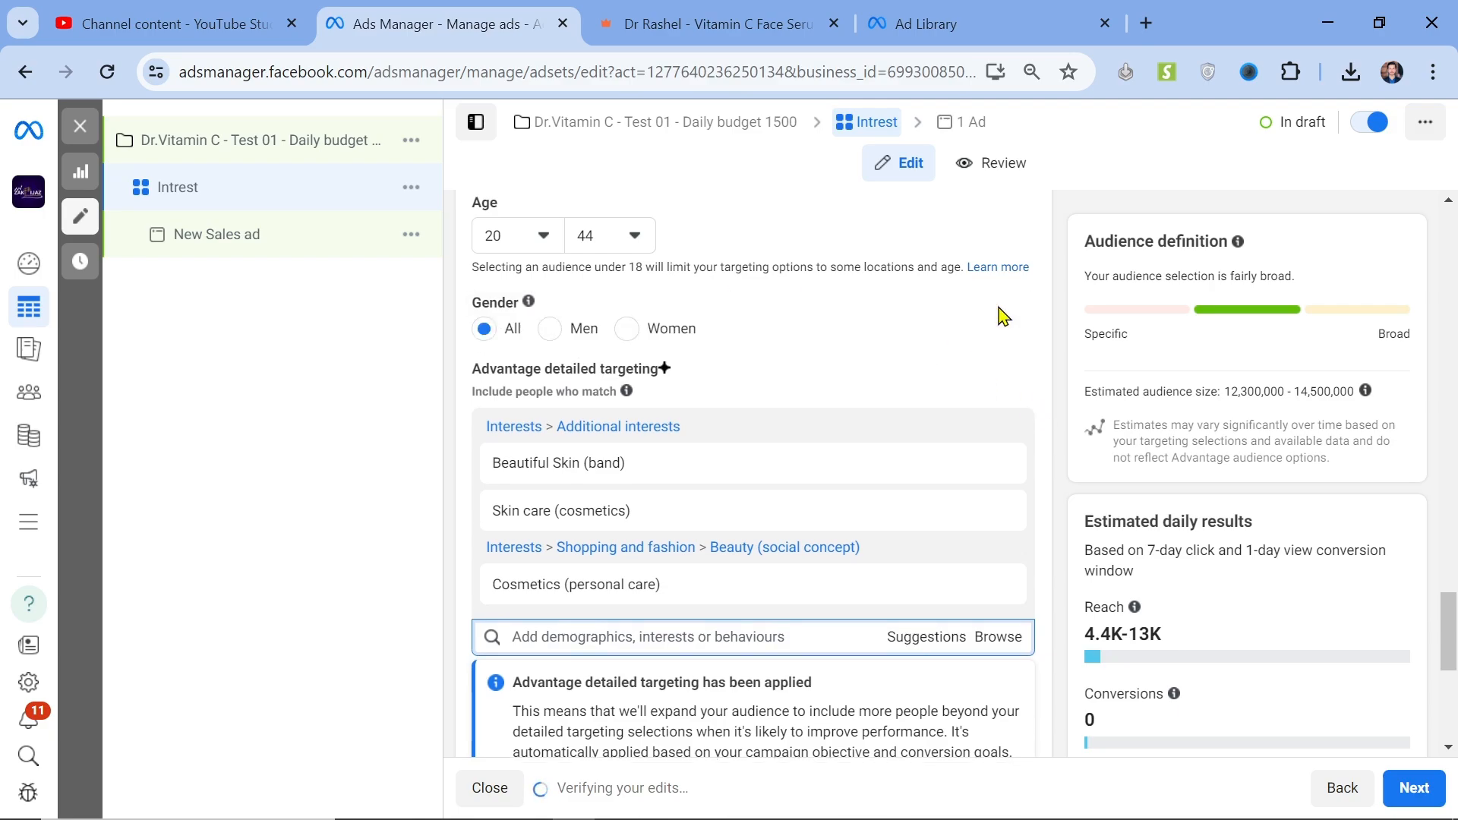
left_click(630, 331)
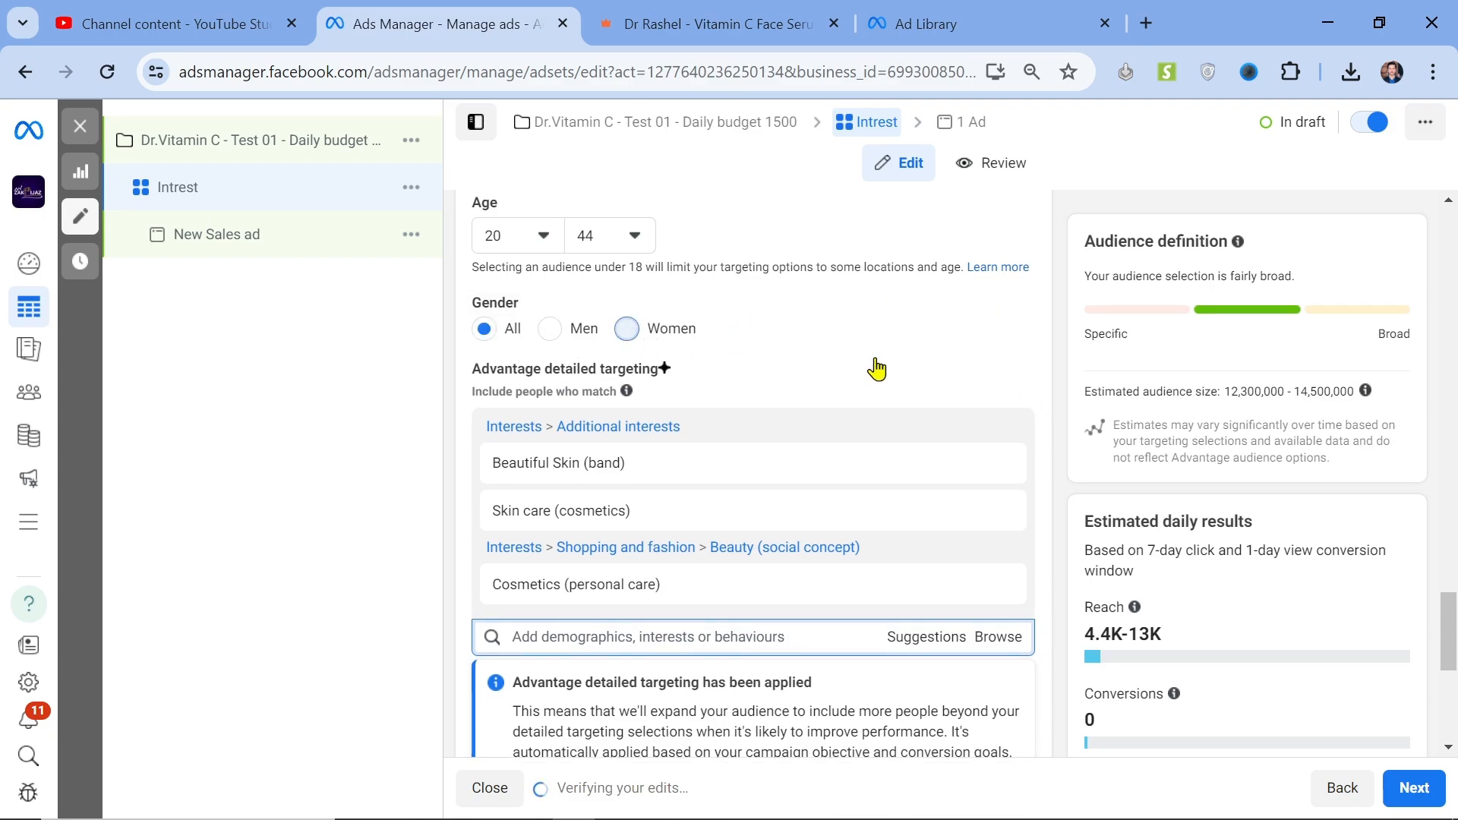
left_click(729, 10)
left_click(370, 16)
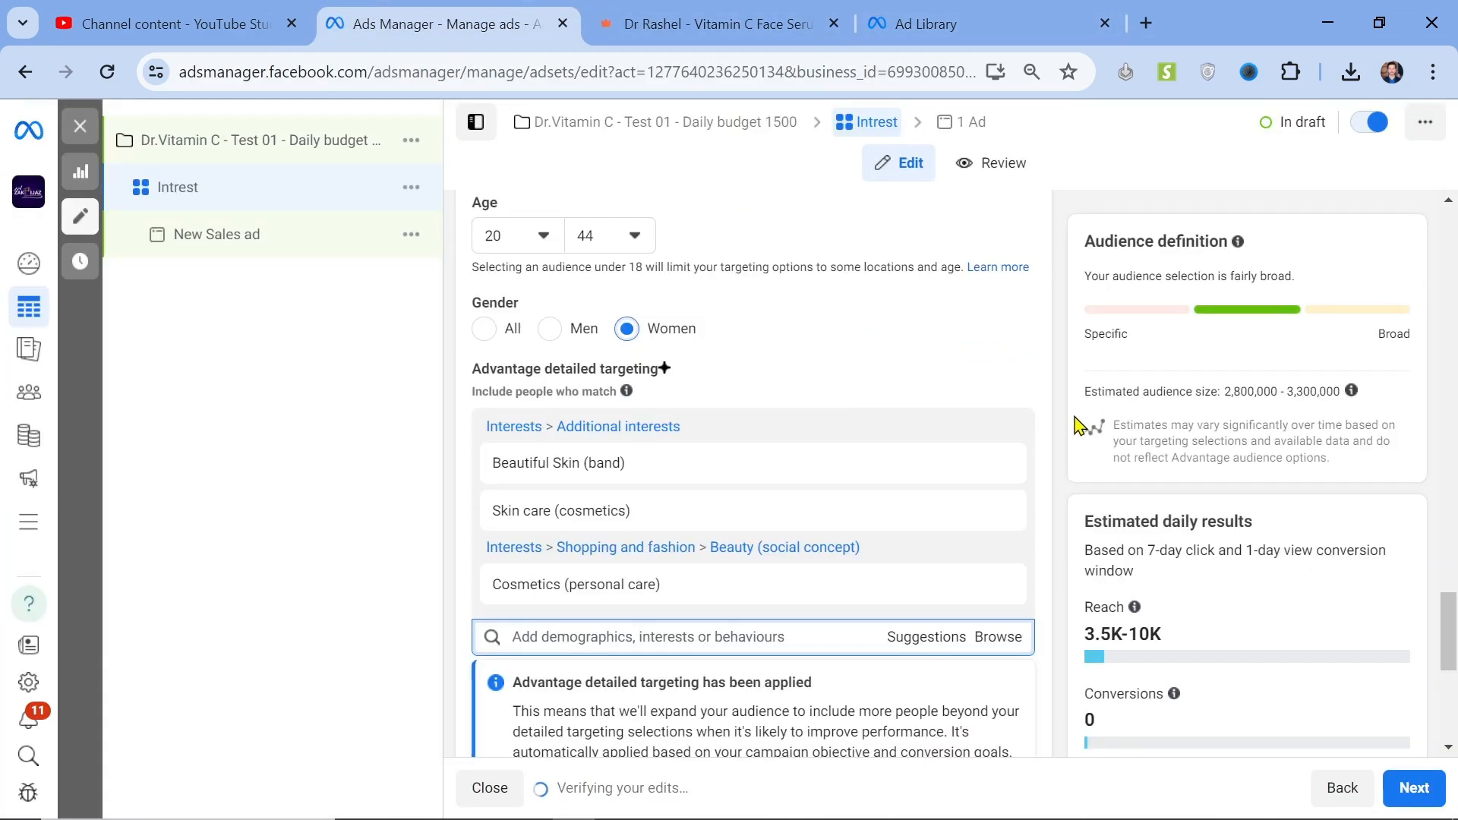
Switch the ad set to manual placements and exclude the Messenger and Audience Network platforms.
scroll(1076, 425, "down", 5)
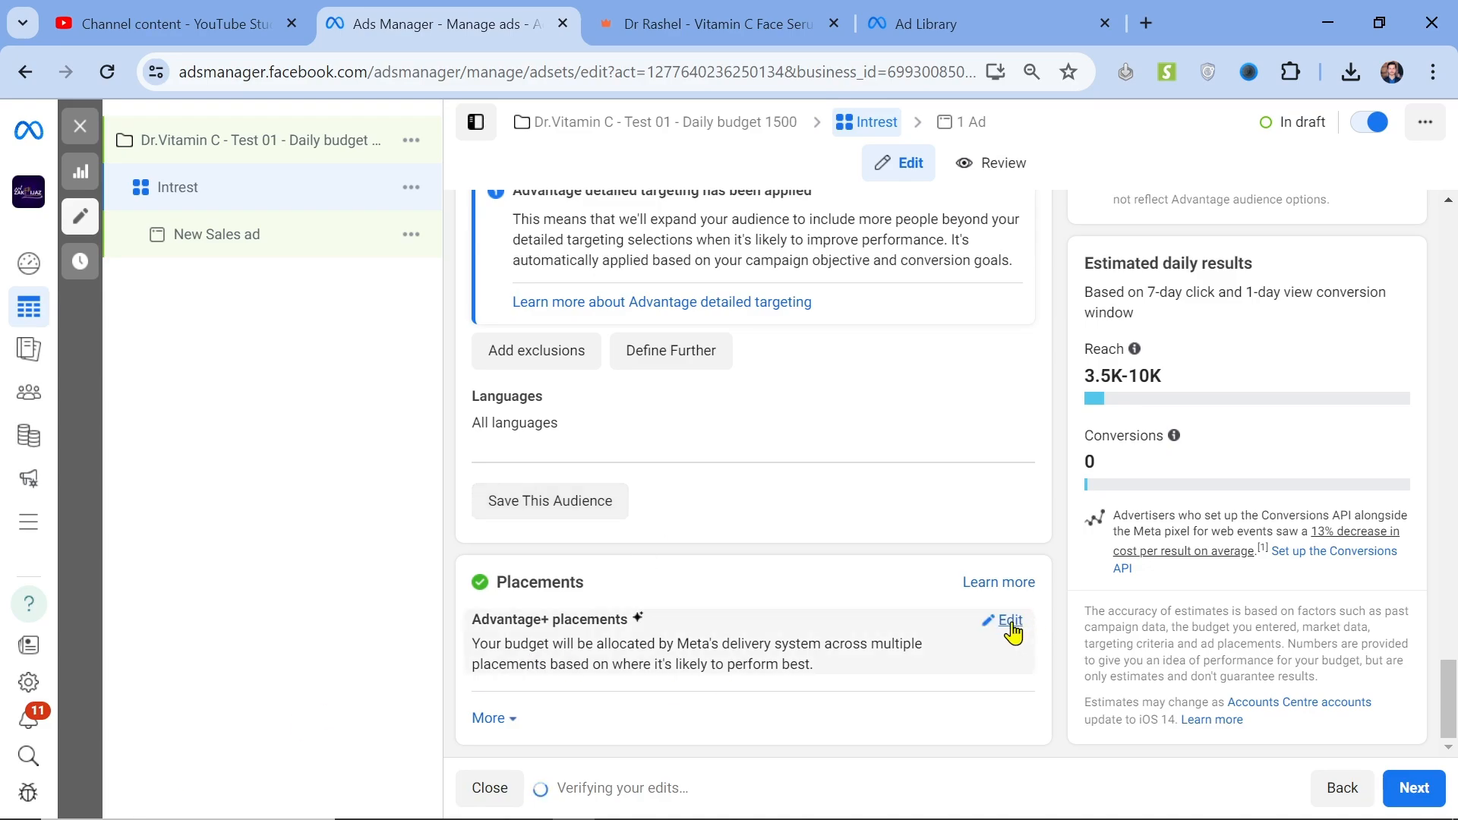
left_click(1013, 632)
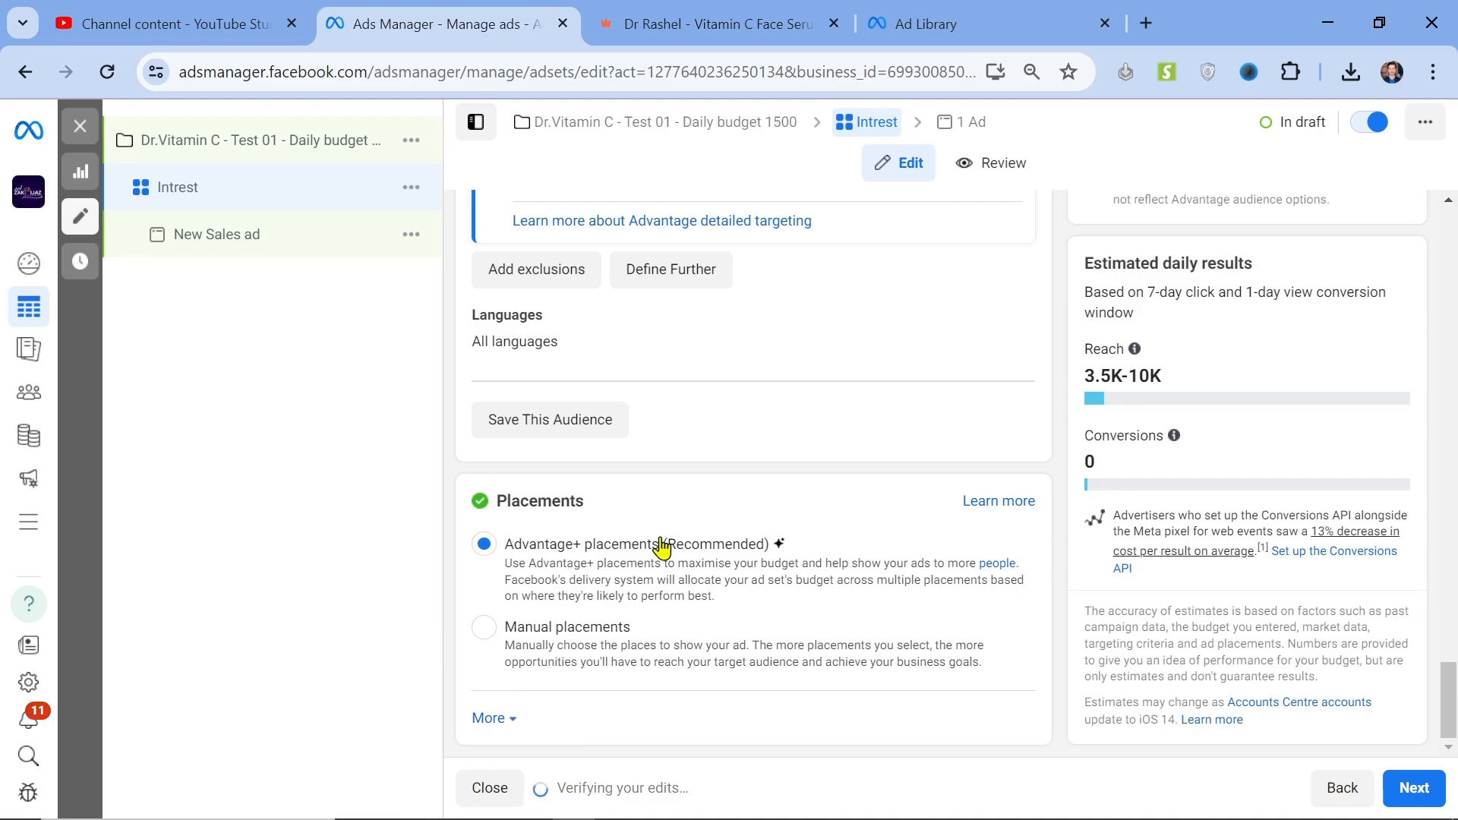
scroll(1076, 476, "up", 3)
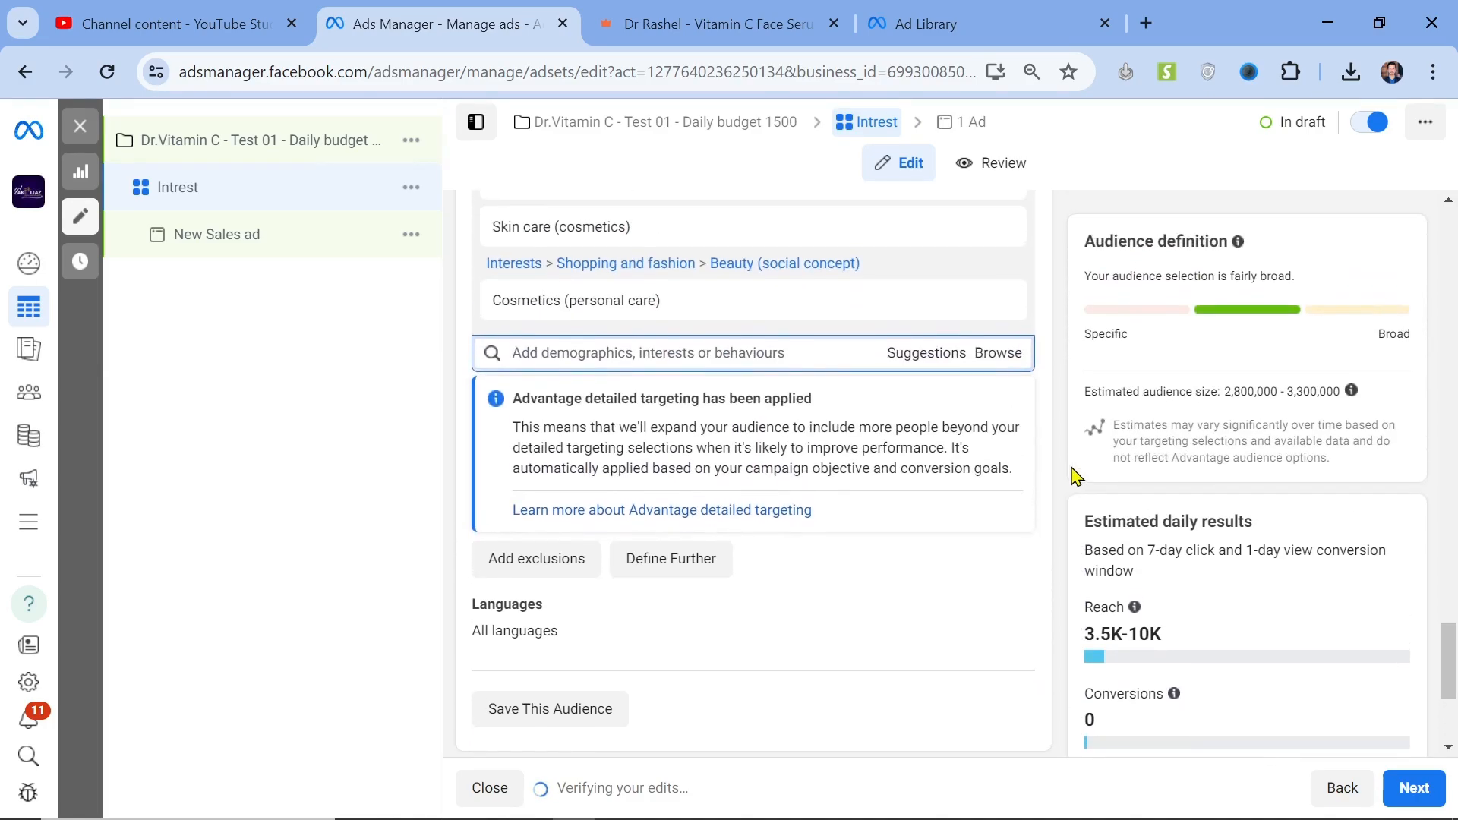
scroll(1077, 476, "down", 3)
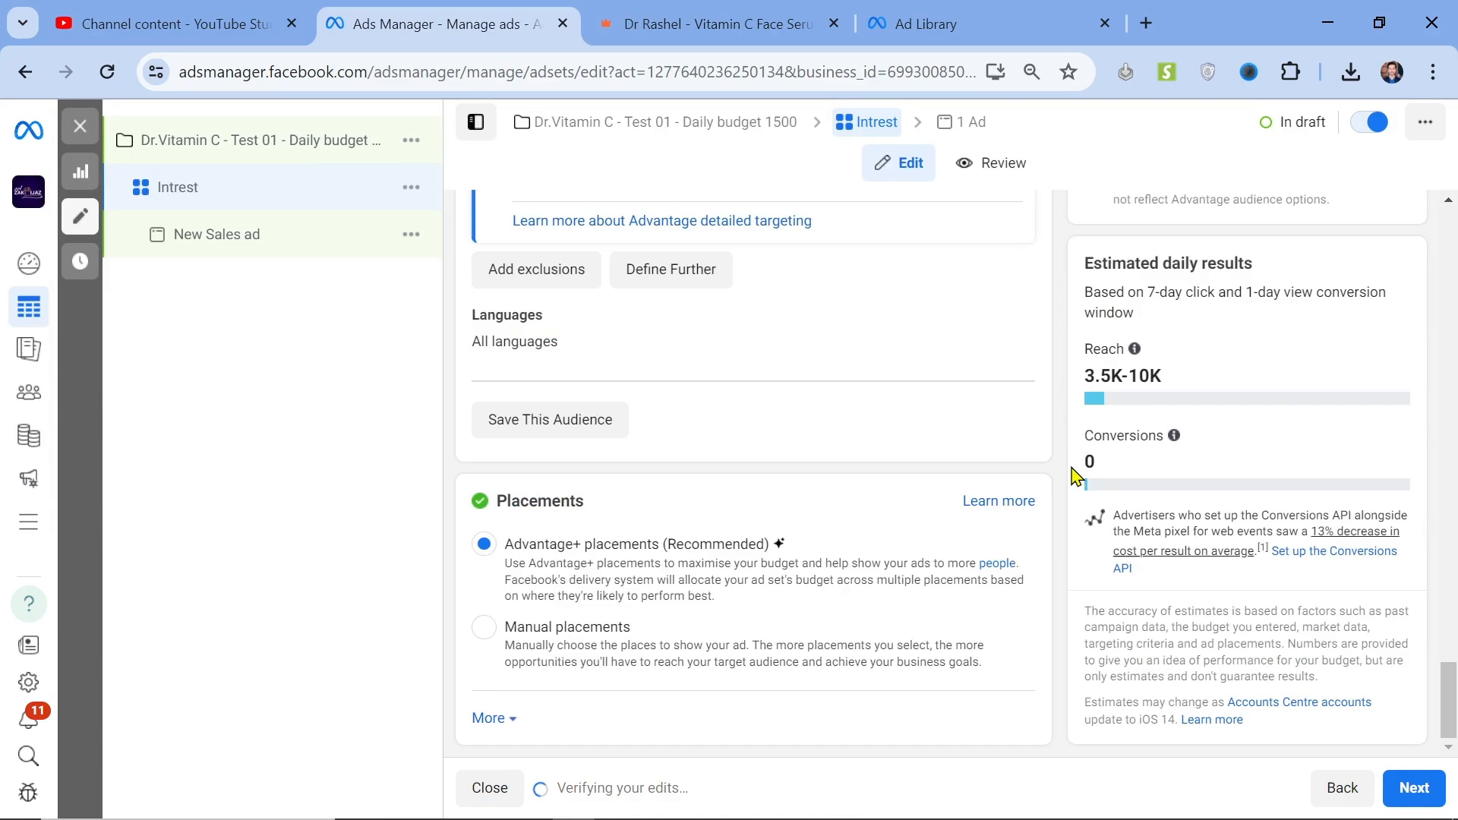
left_click(486, 629)
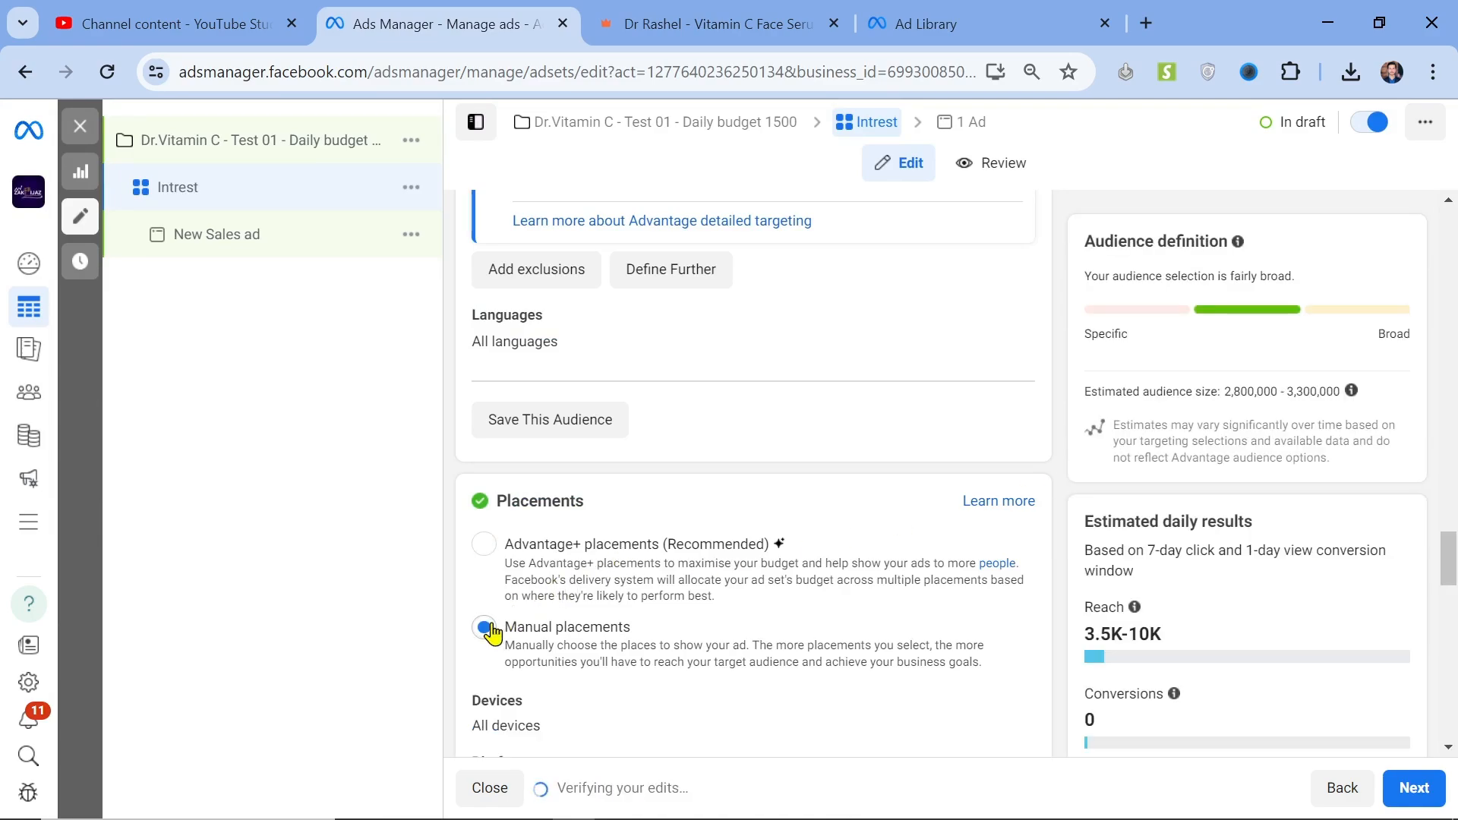
scroll(886, 573, "down", 6)
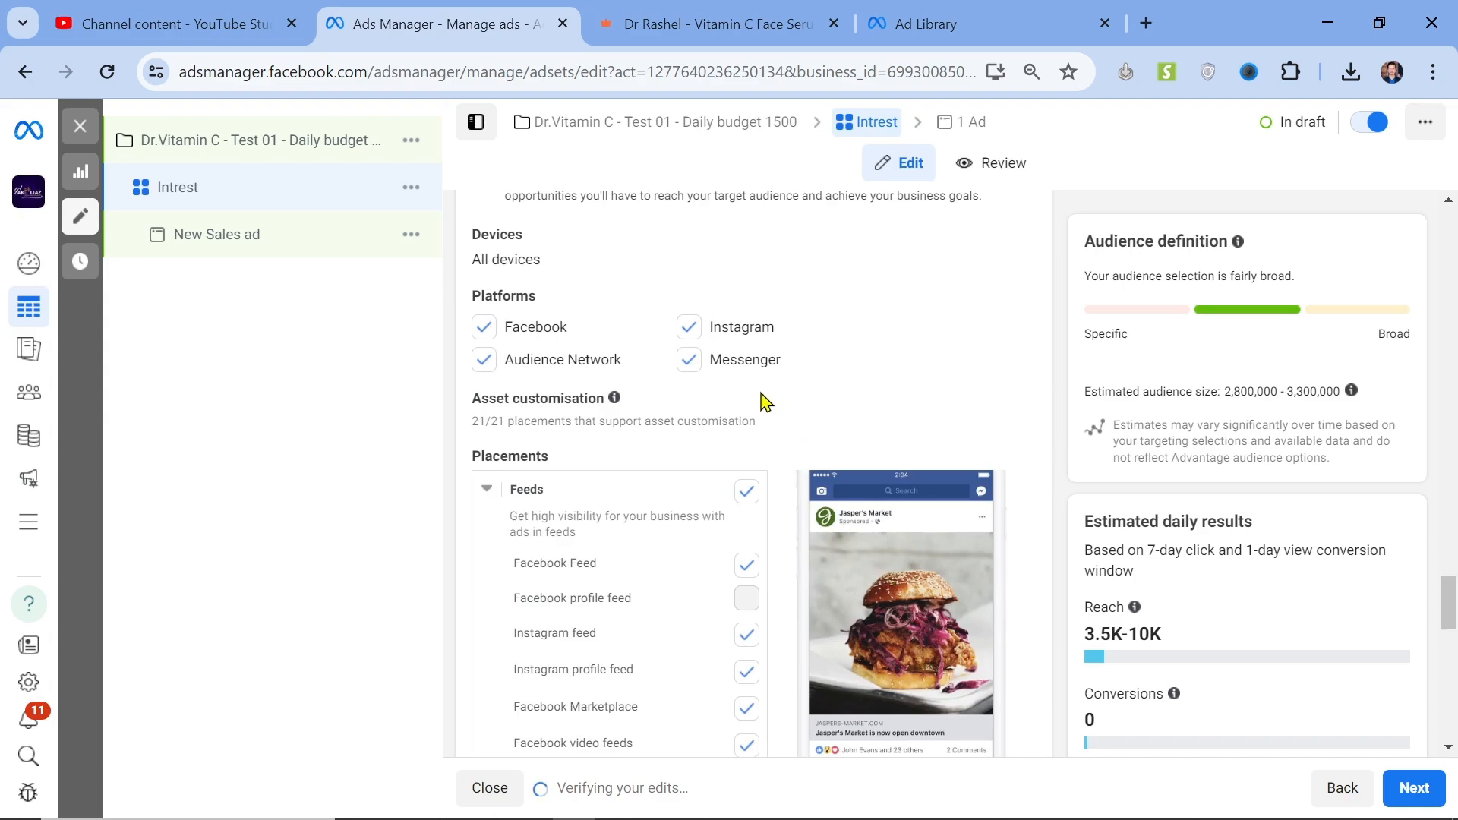
left_click(689, 359)
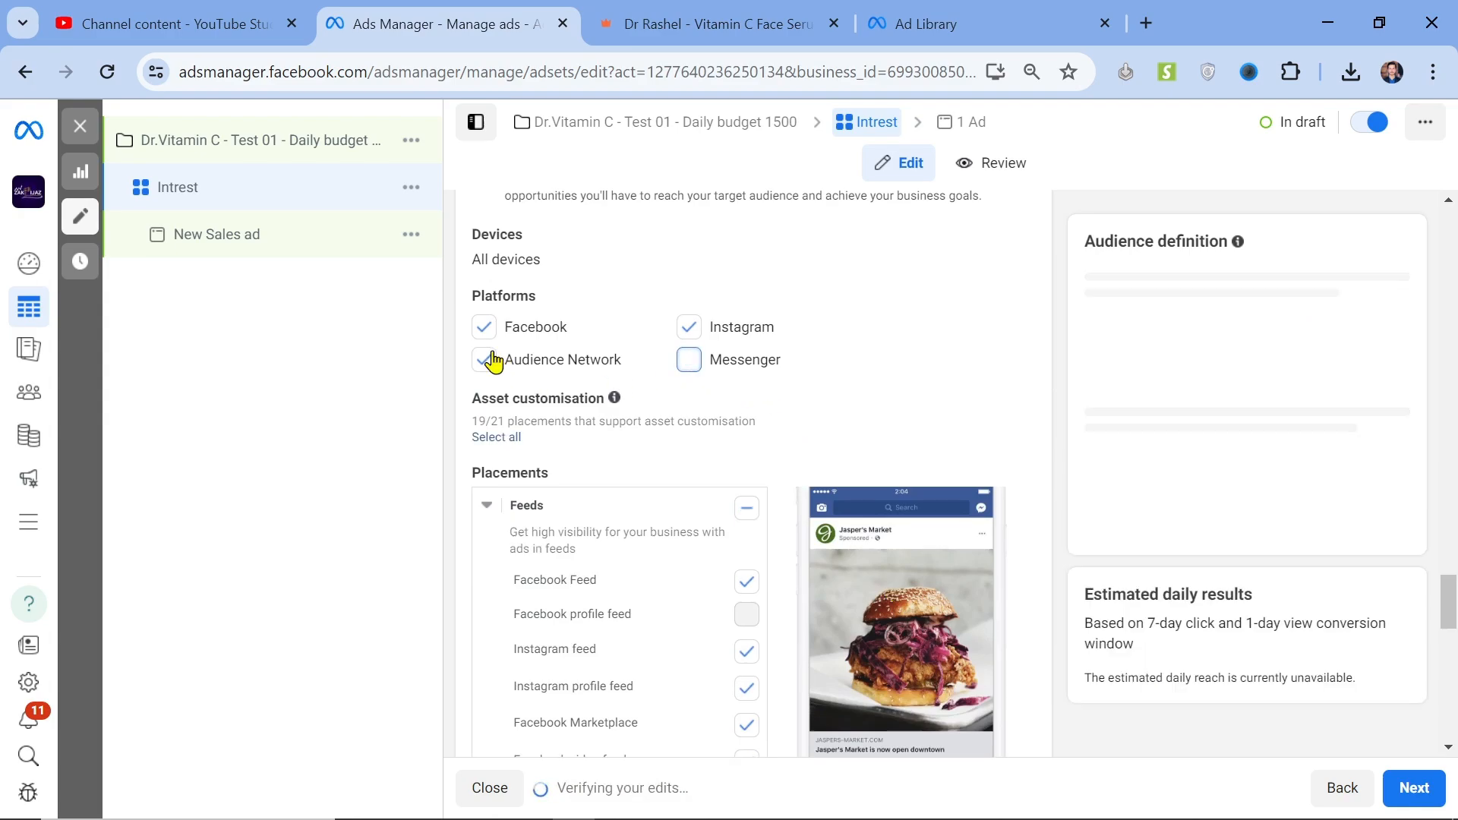
left_click(488, 359)
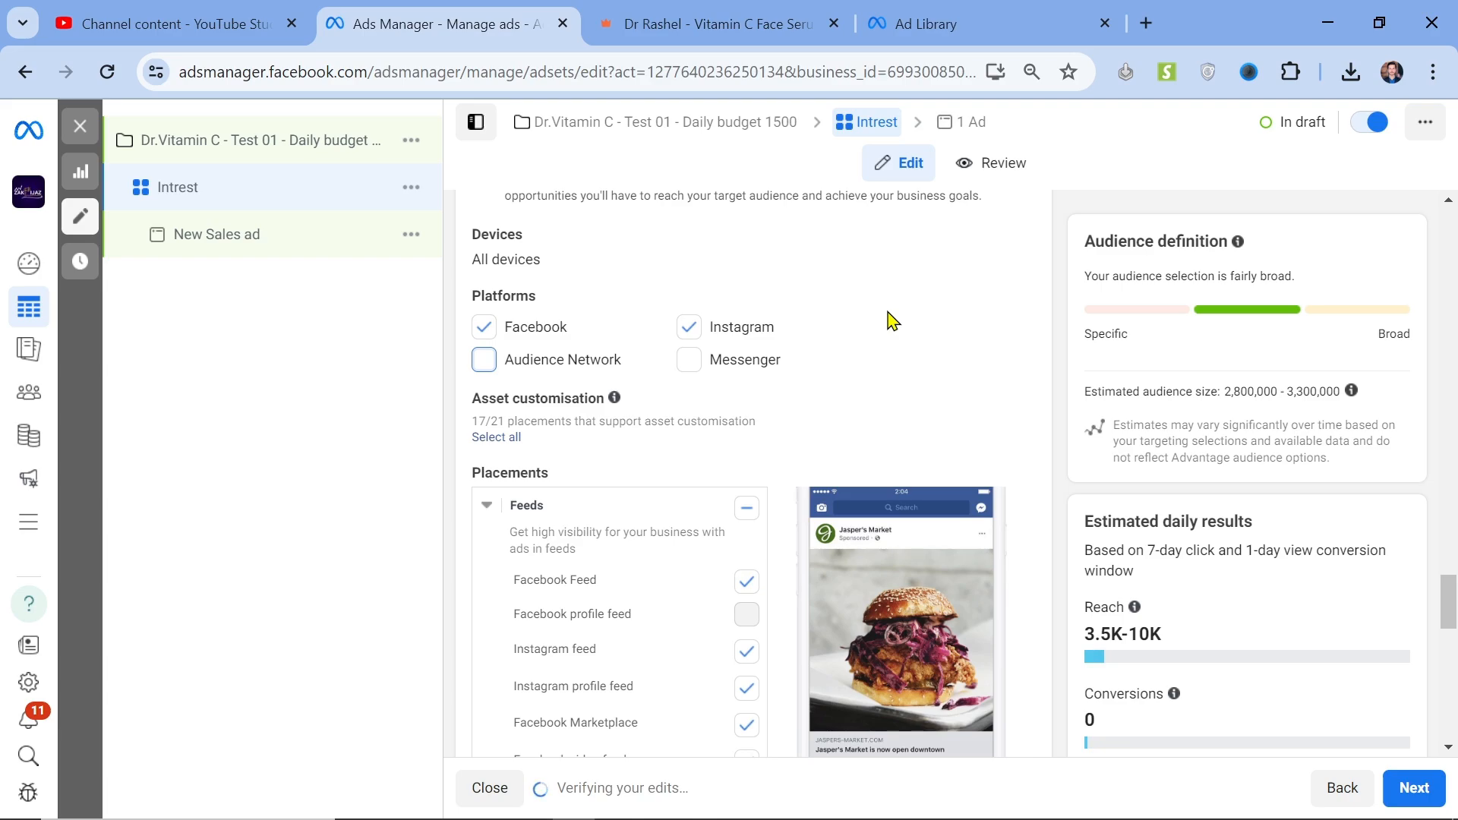
Exclude Facebook Marketplace, Facebook right column, Instagram Explore and Instagram Explore home from the Feeds placements.
scroll(892, 321, "down", 3)
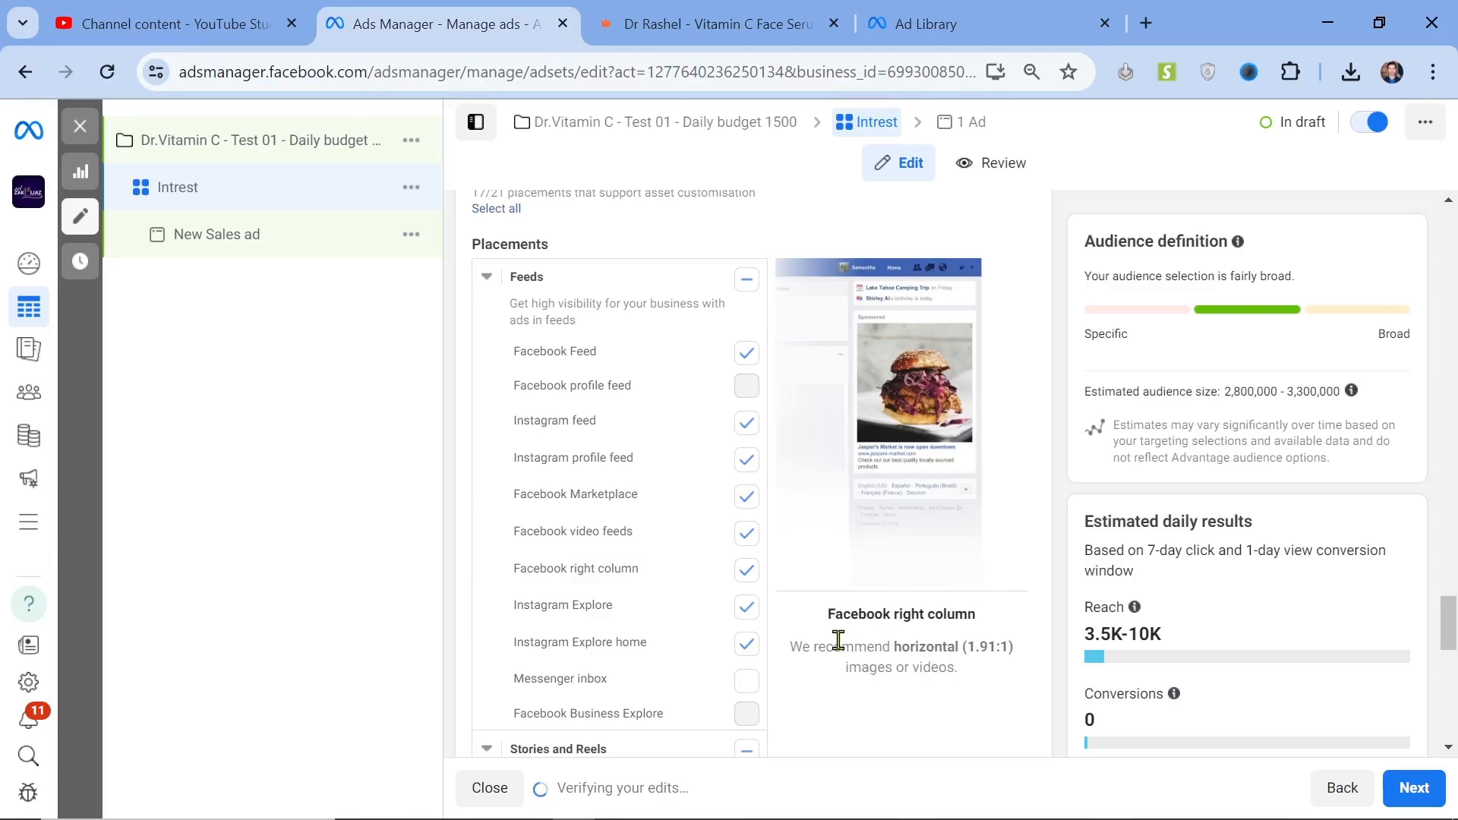
scroll(839, 640, "down", 1)
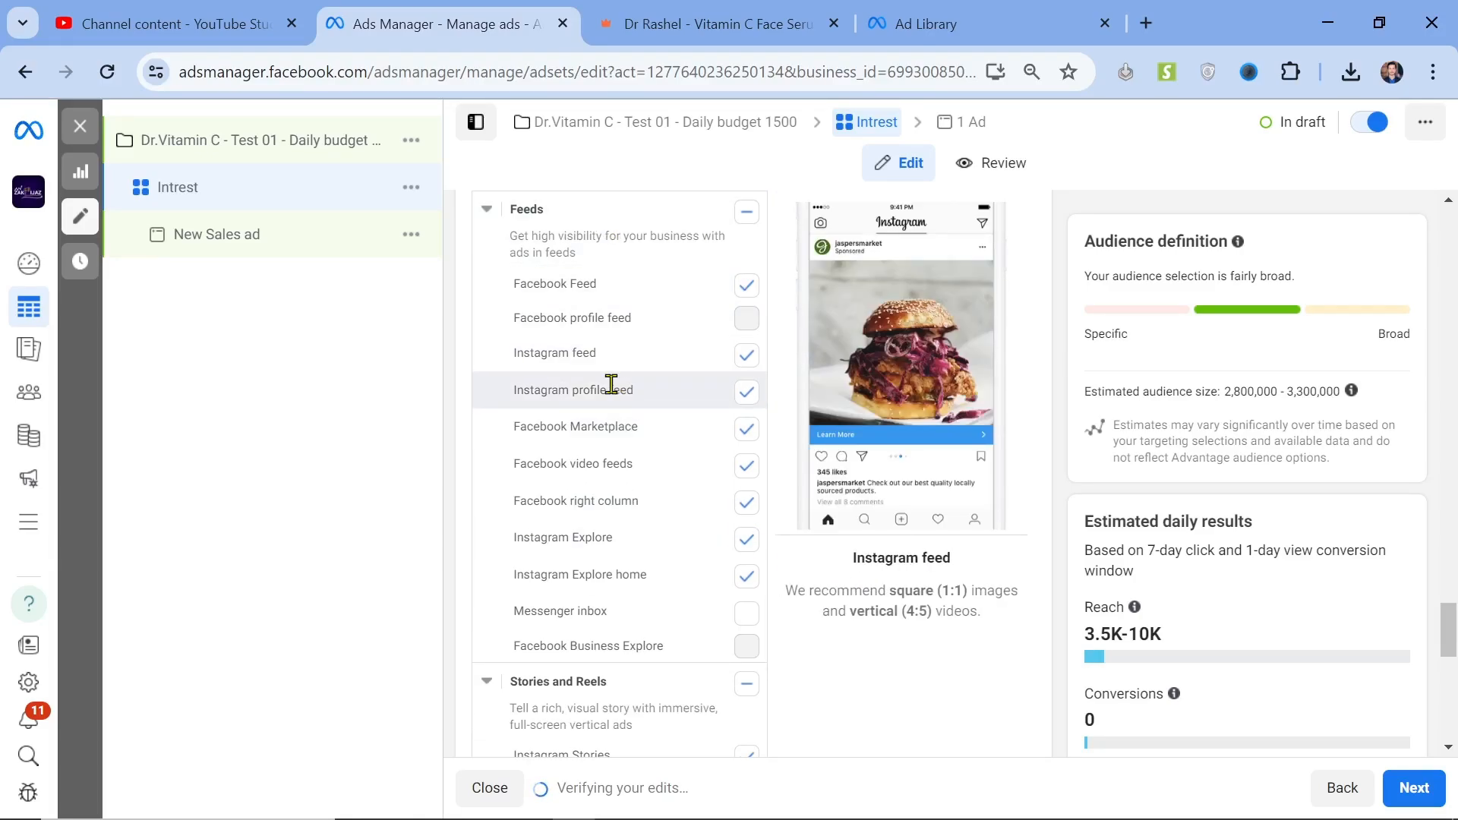
left_click(747, 431)
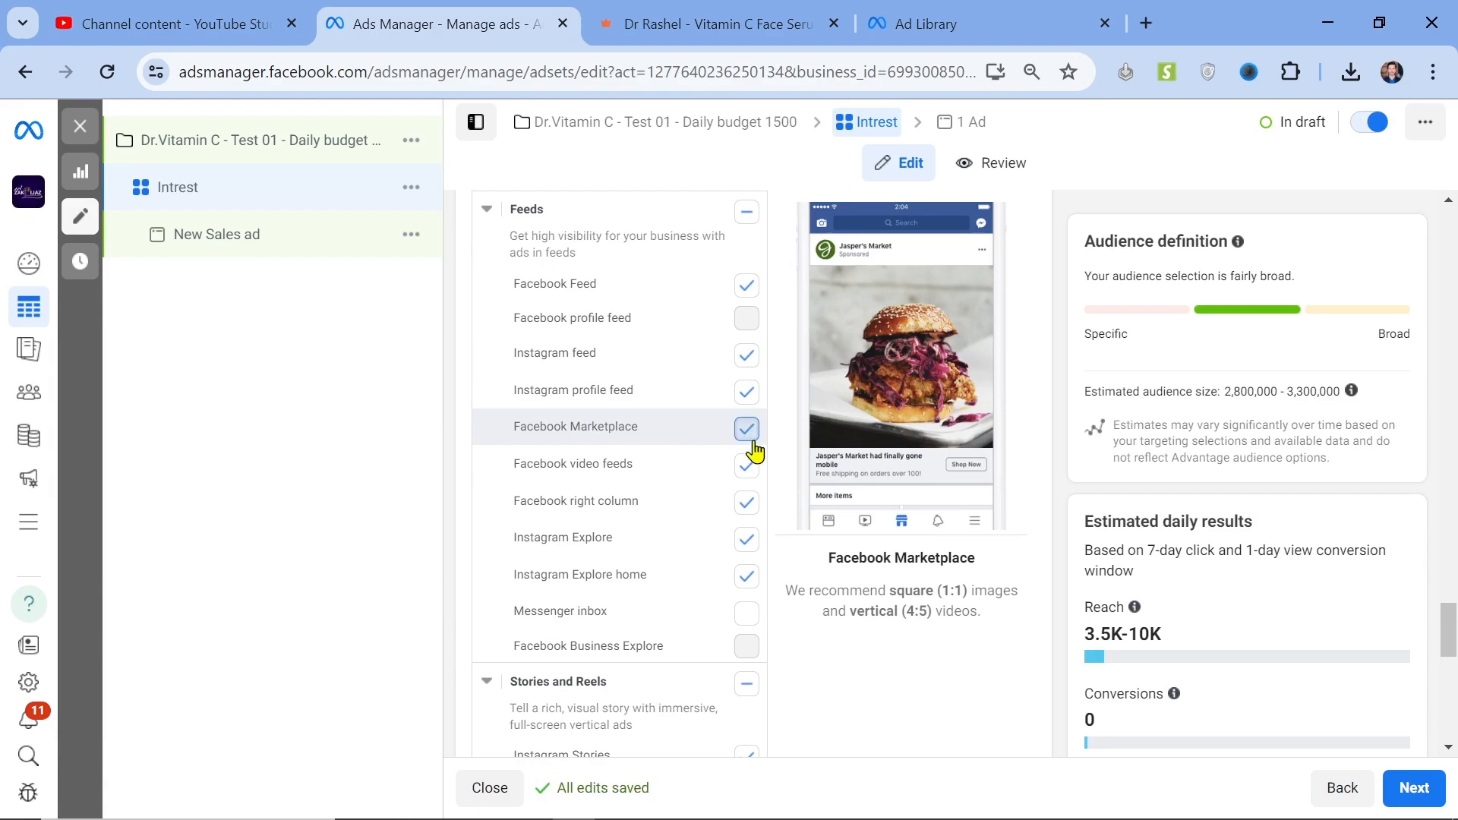
left_click(746, 505)
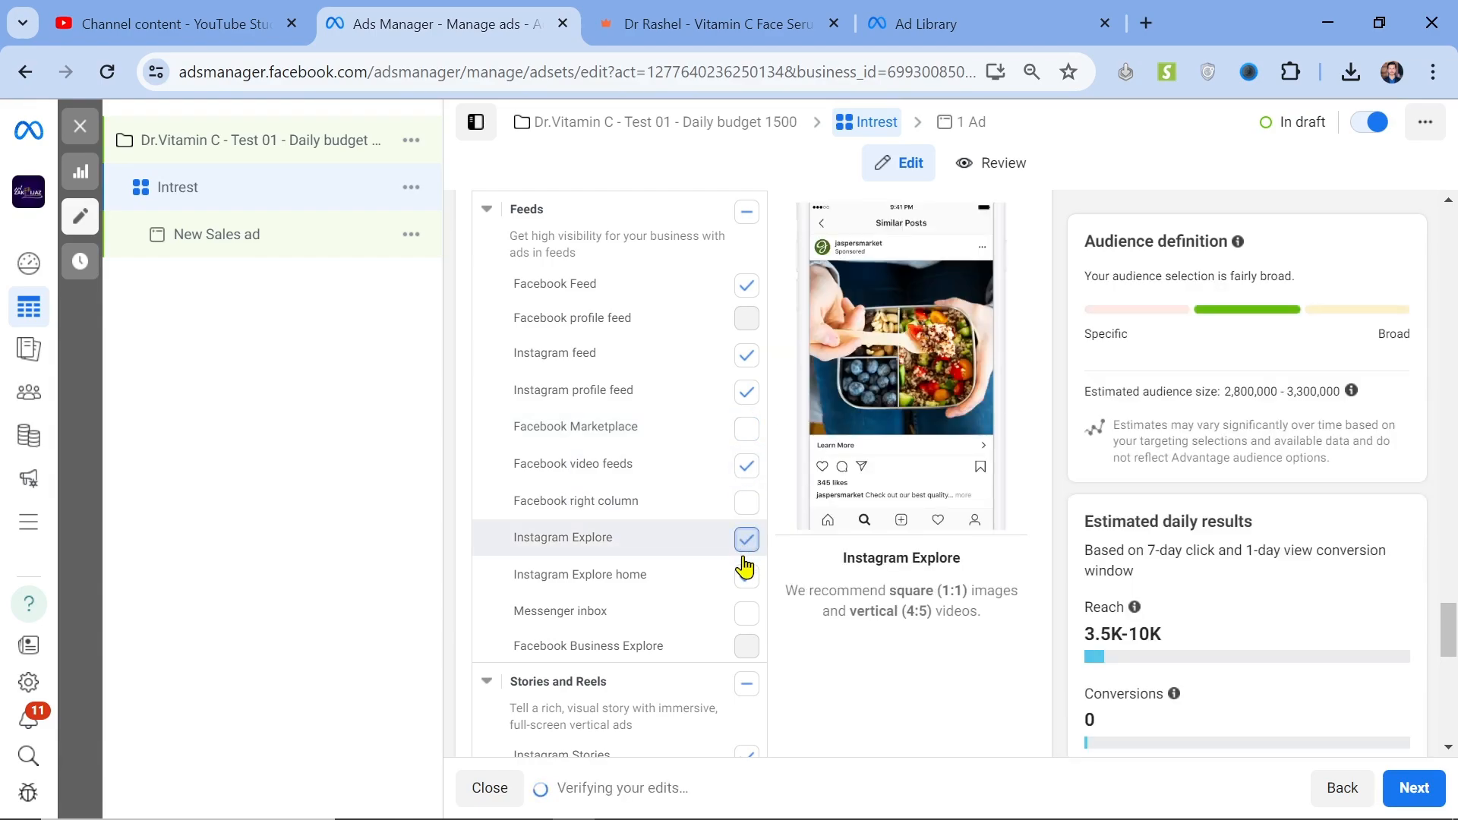
left_click(745, 549)
left_click(746, 581)
scroll(679, 593, "down", 2)
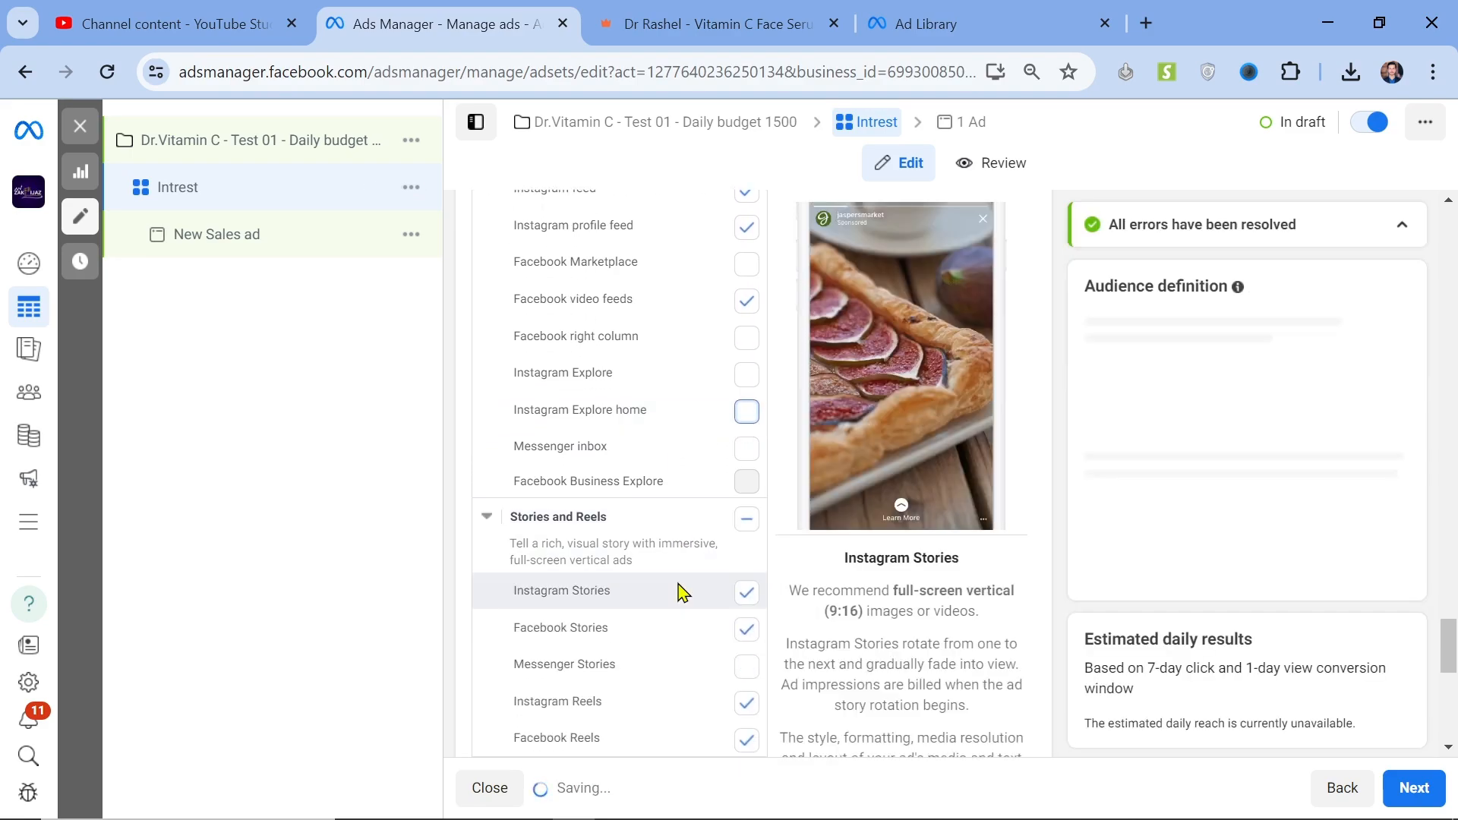
Exclude Instagram Stories and Facebook Stories from the Stories and Reels placements.
scroll(680, 592, "down", 2)
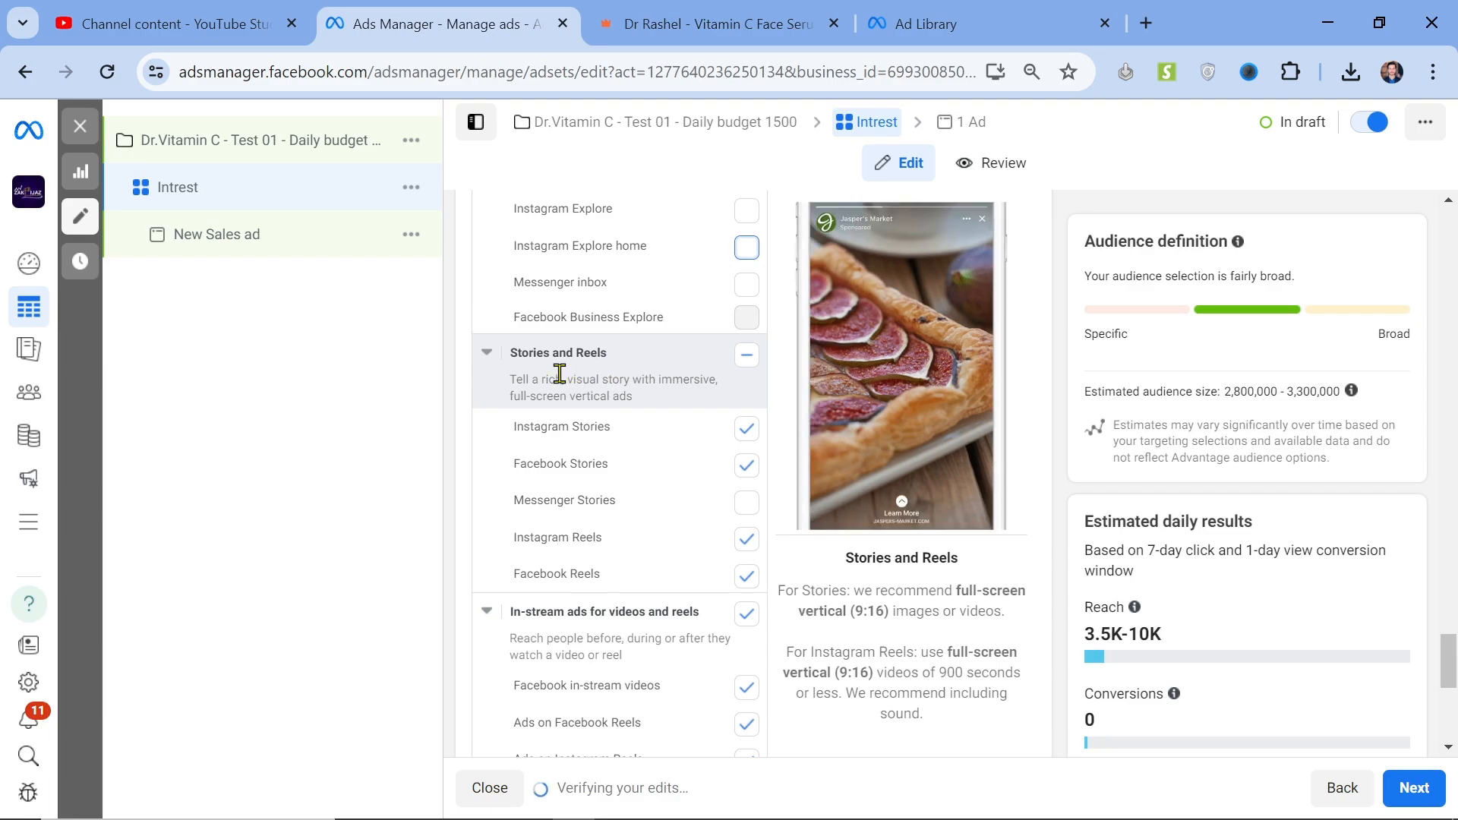
left_click(747, 429)
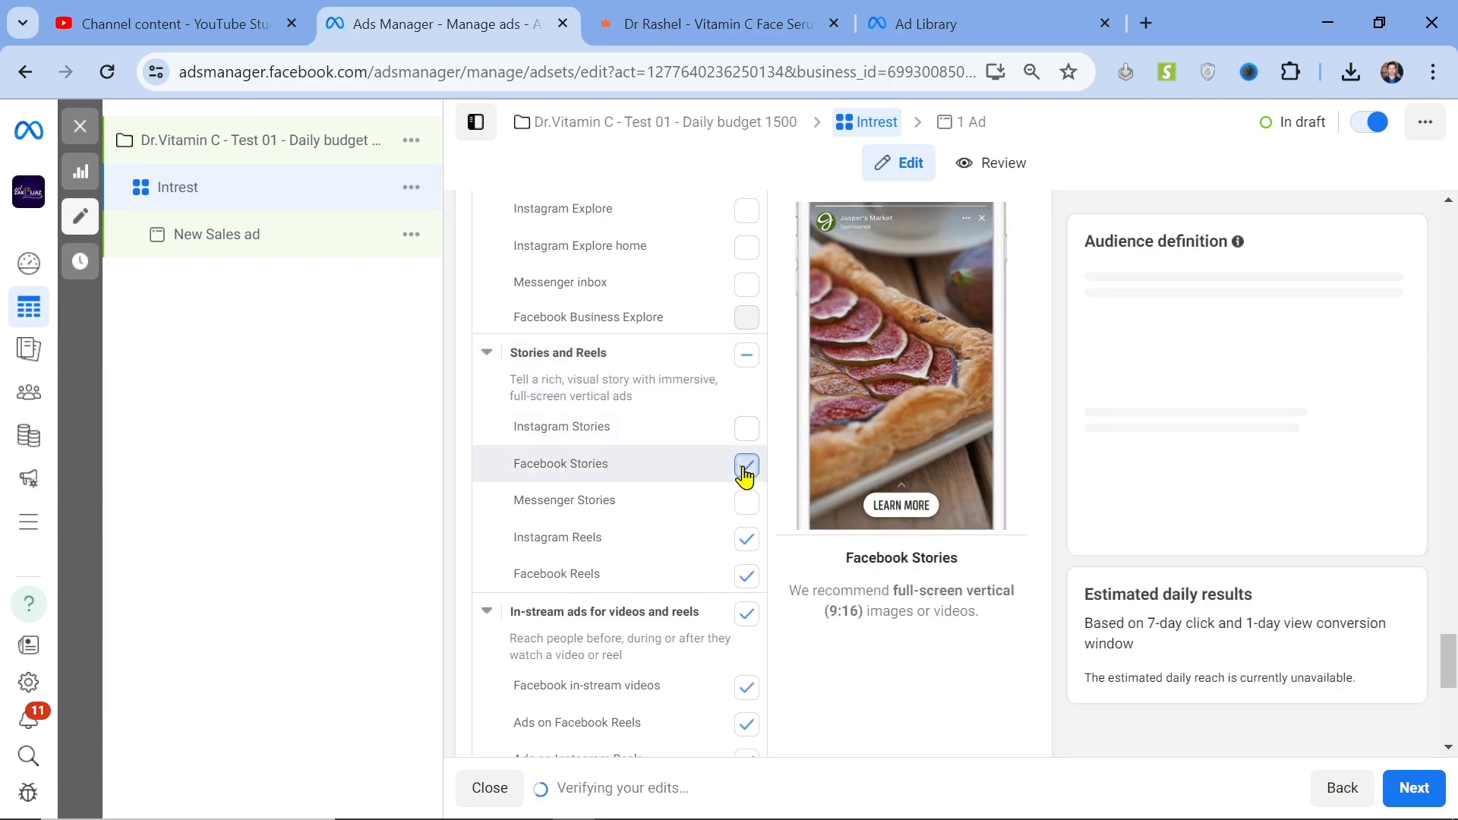
left_click(745, 465)
Exclude all in-stream ads for videos and reels and all search results placements from the ad set.
scroll(650, 577, "down", 1)
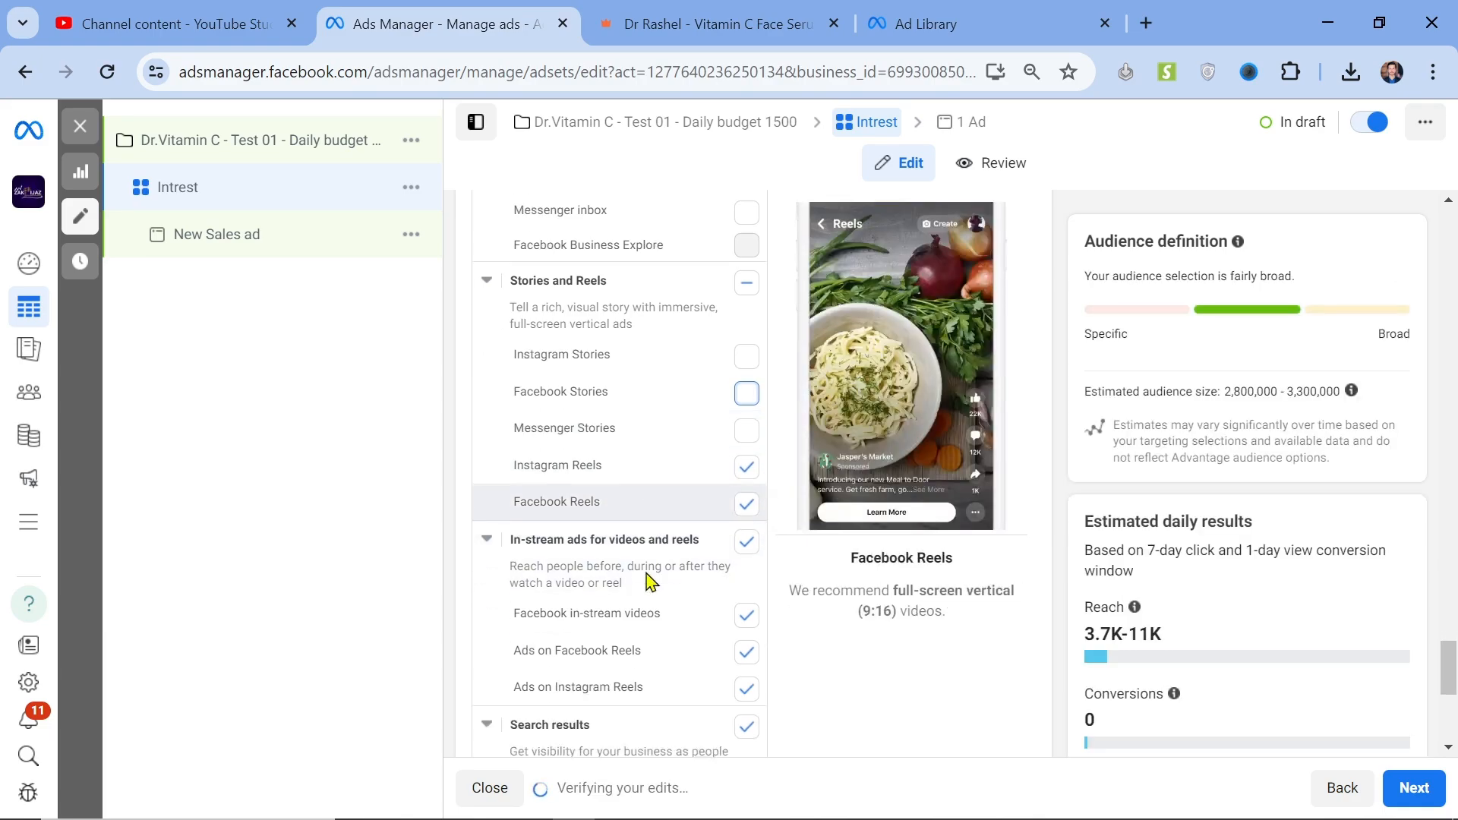
scroll(650, 581, "down", 1)
left_click(747, 475)
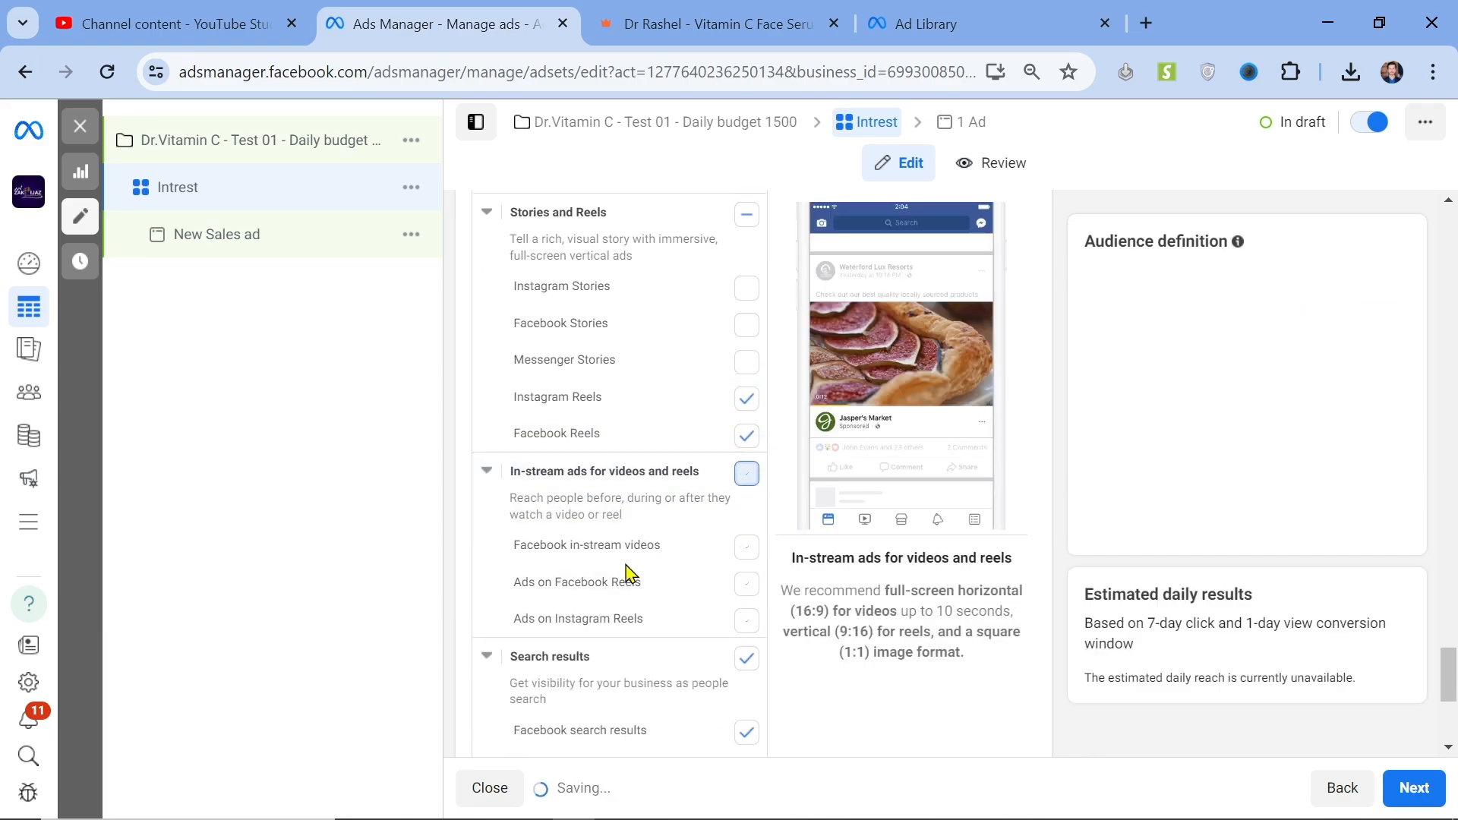
scroll(673, 686, "down", 2)
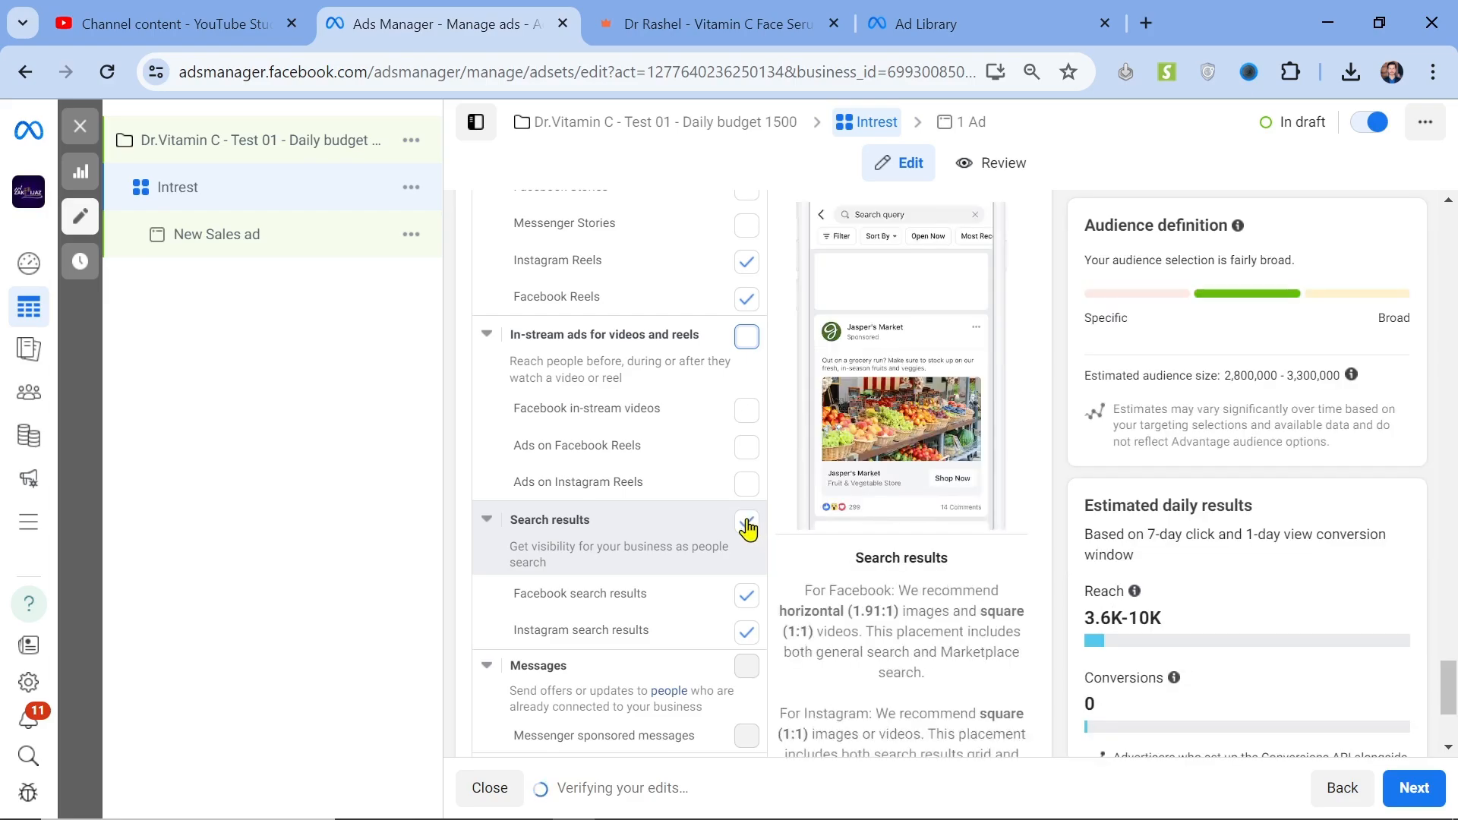
left_click(746, 524)
scroll(563, 654, "down", 3)
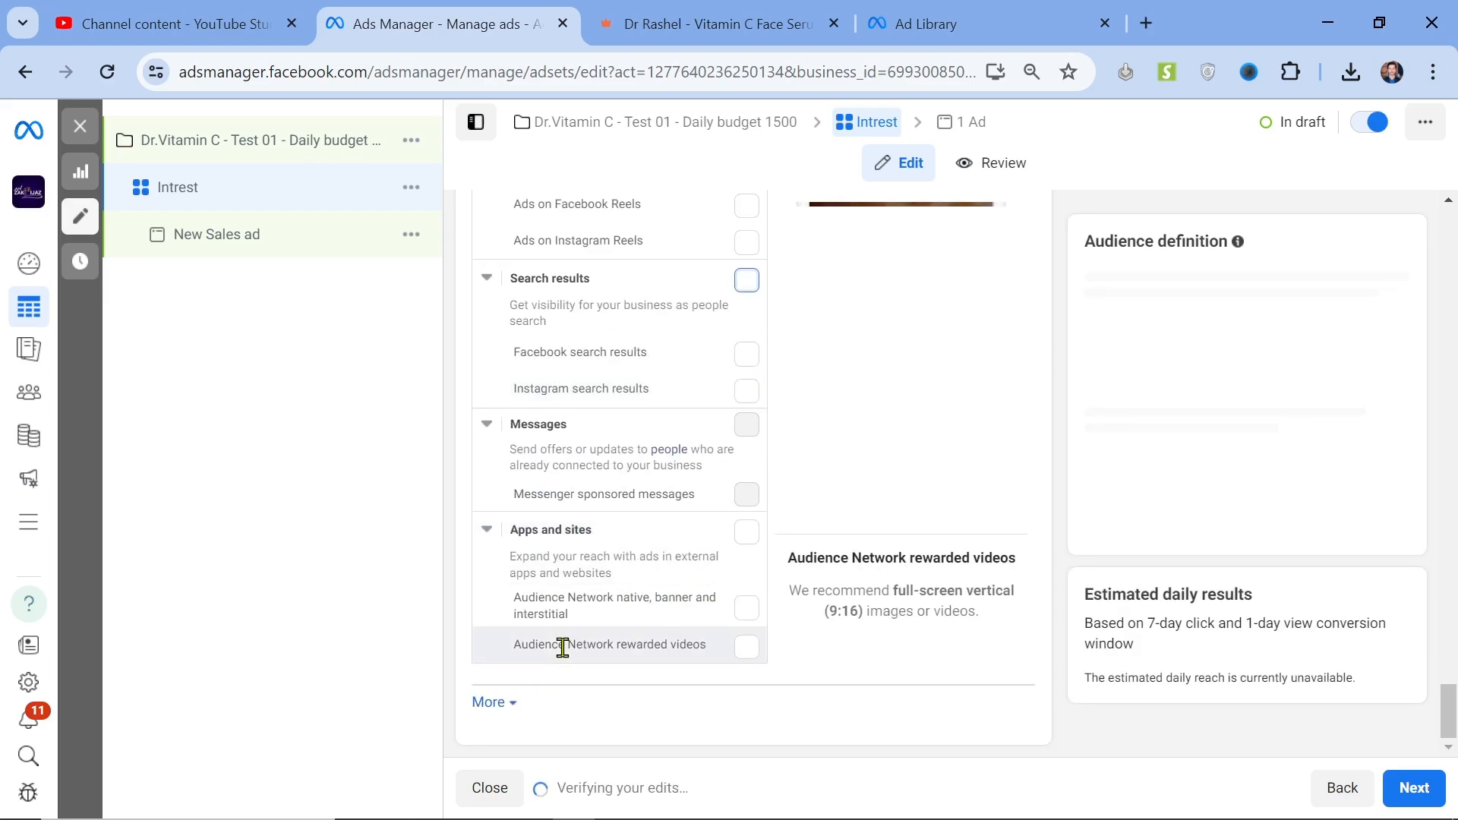
Review the ad set's placement selections across all categories and its other settings up to the ad set name.
scroll(563, 648, "up", 14)
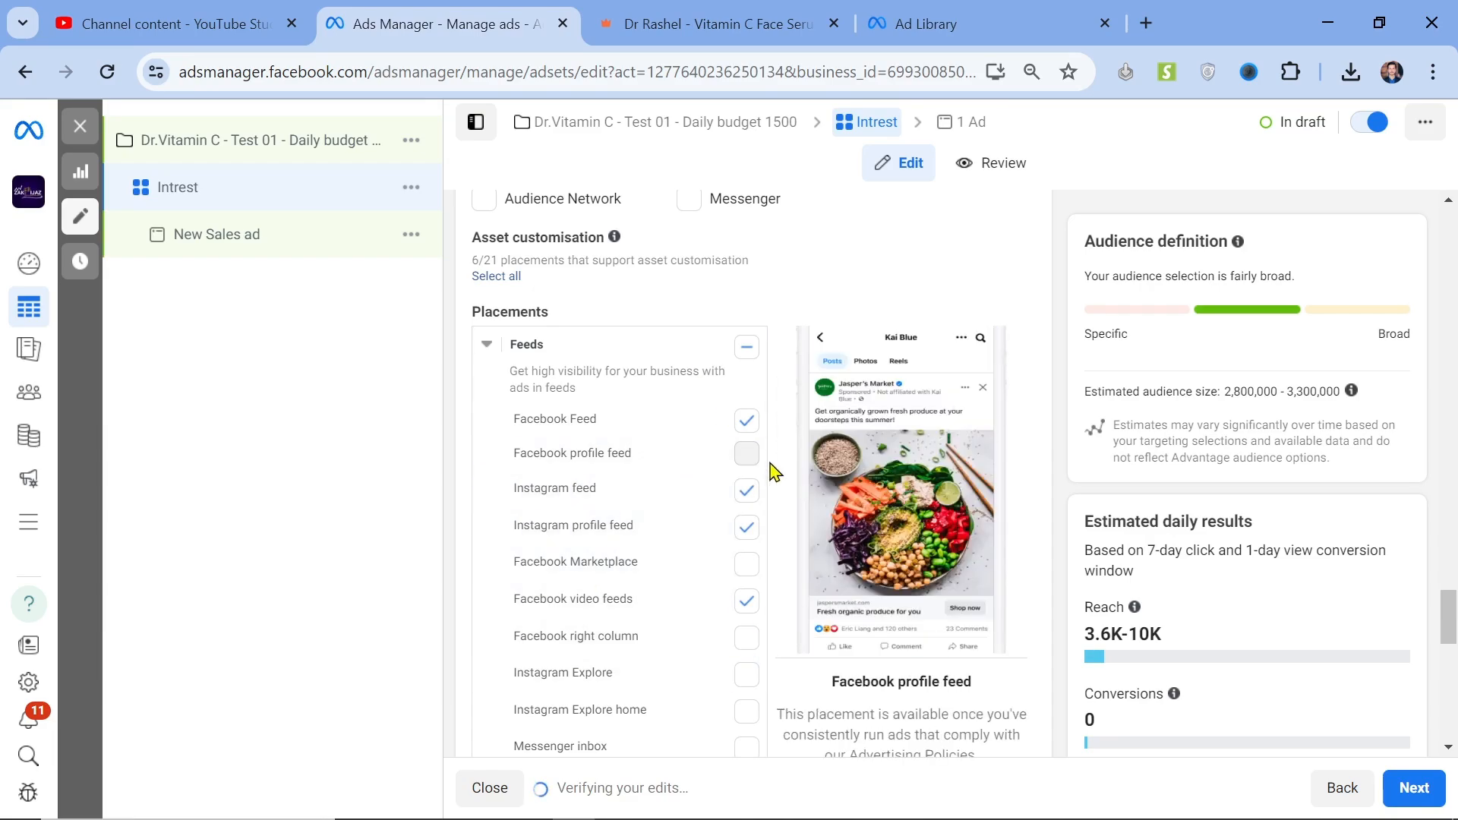
scroll(771, 471, "down", 4)
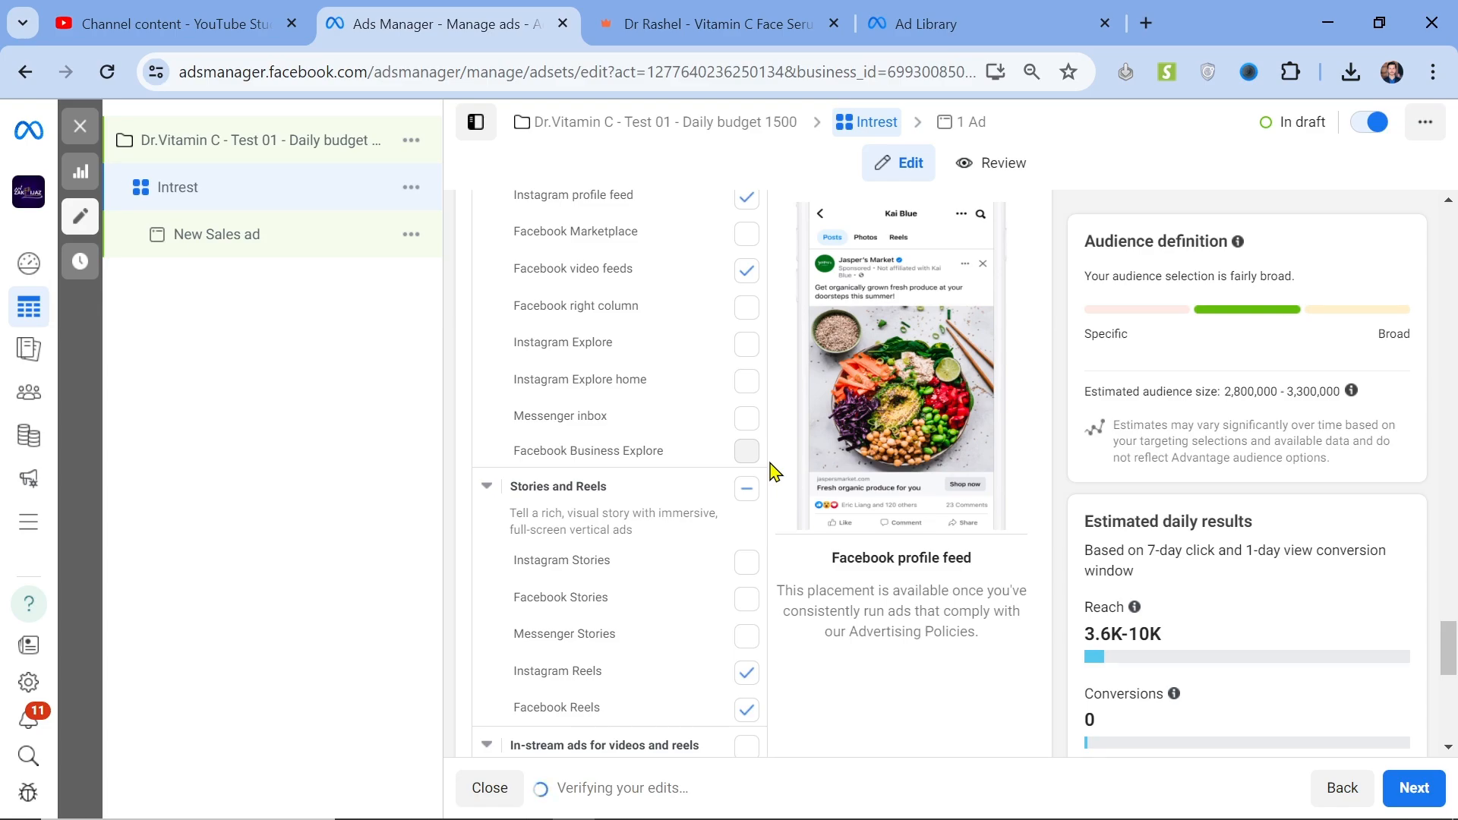
scroll(772, 397, "down", 3)
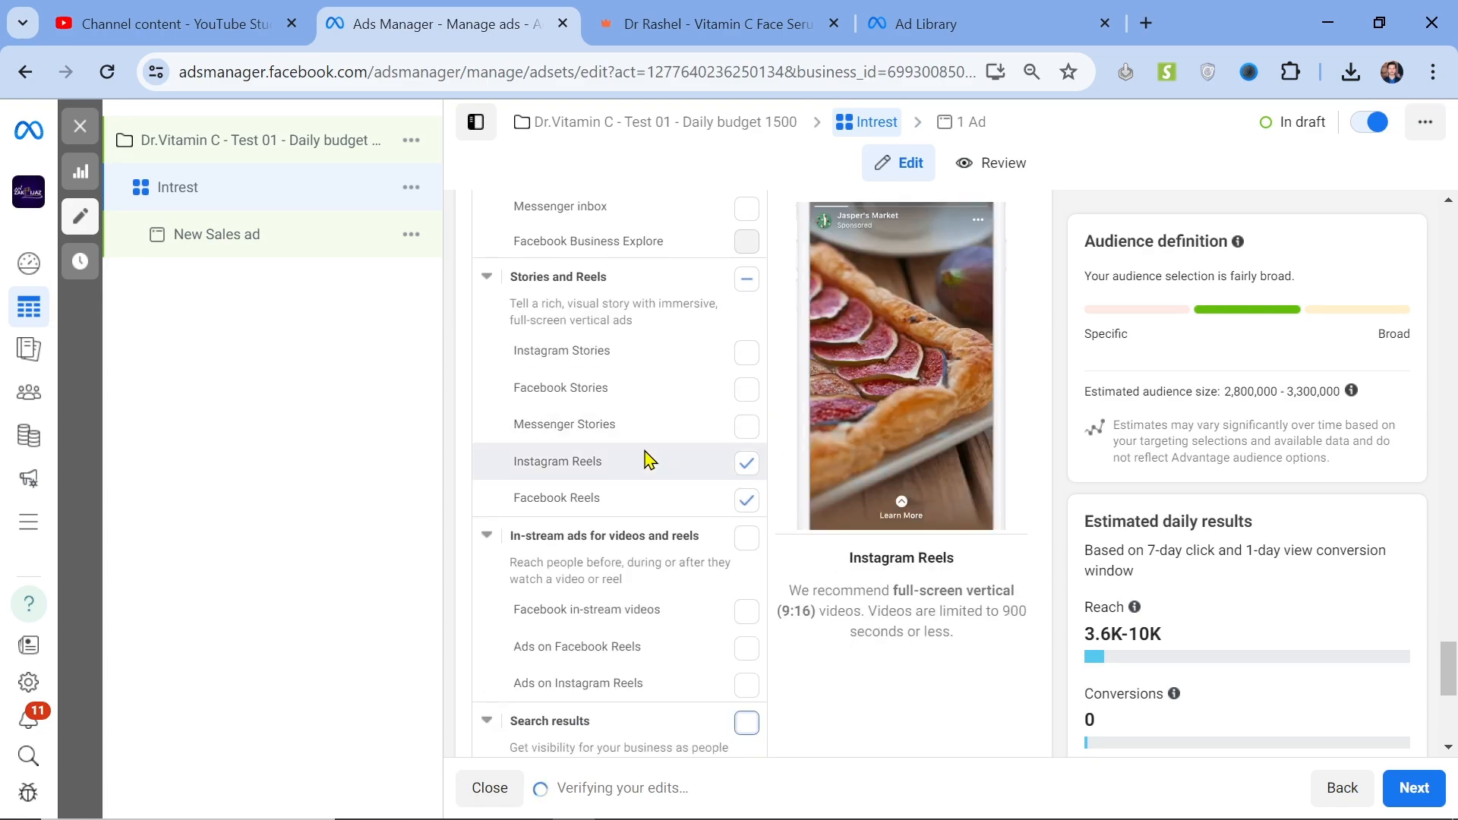
scroll(642, 452, "down", 5)
scroll(645, 450, "up", 8)
scroll(645, 451, "up", 15)
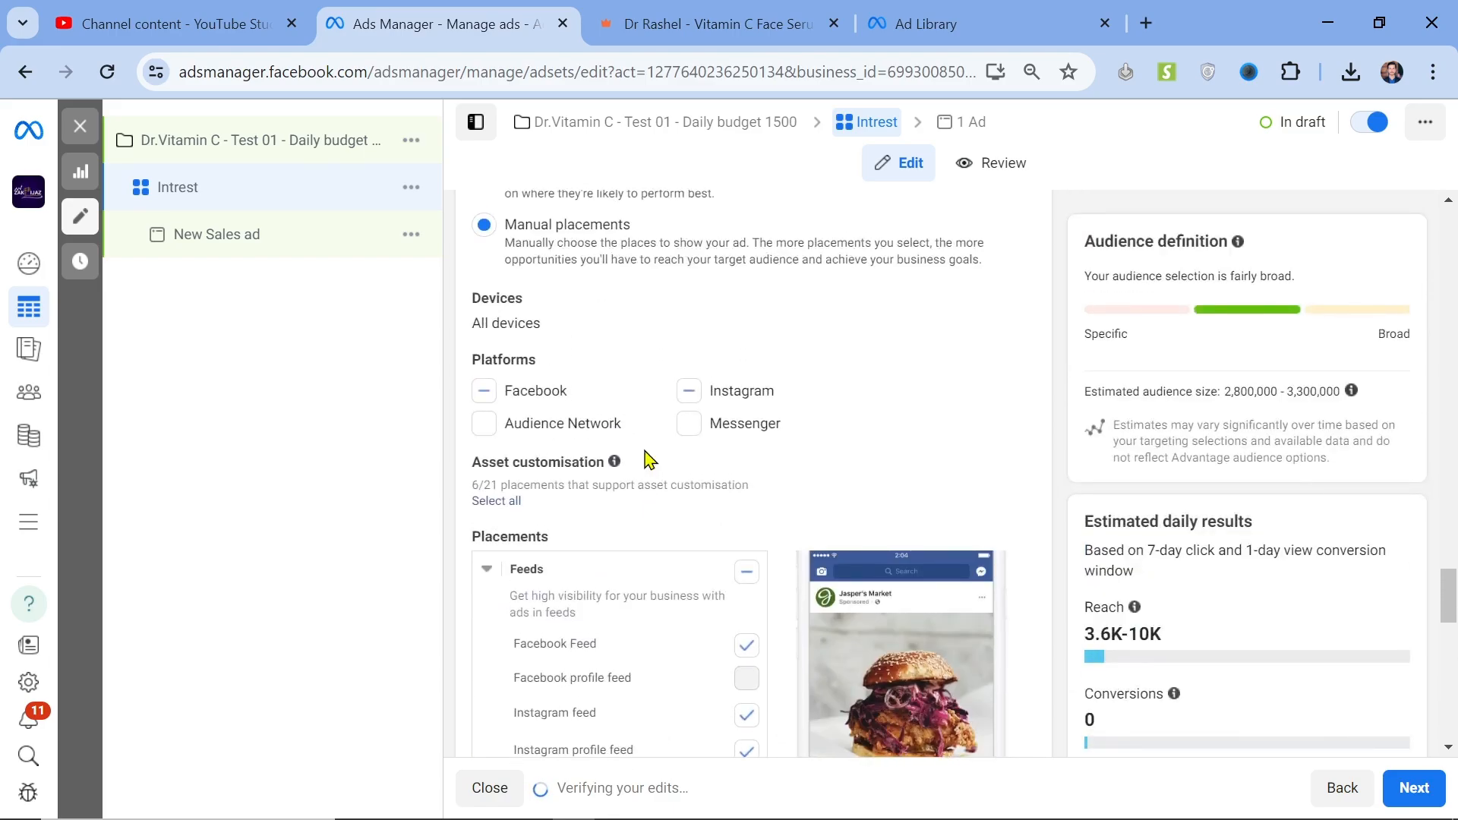
scroll(644, 452, "up", 20)
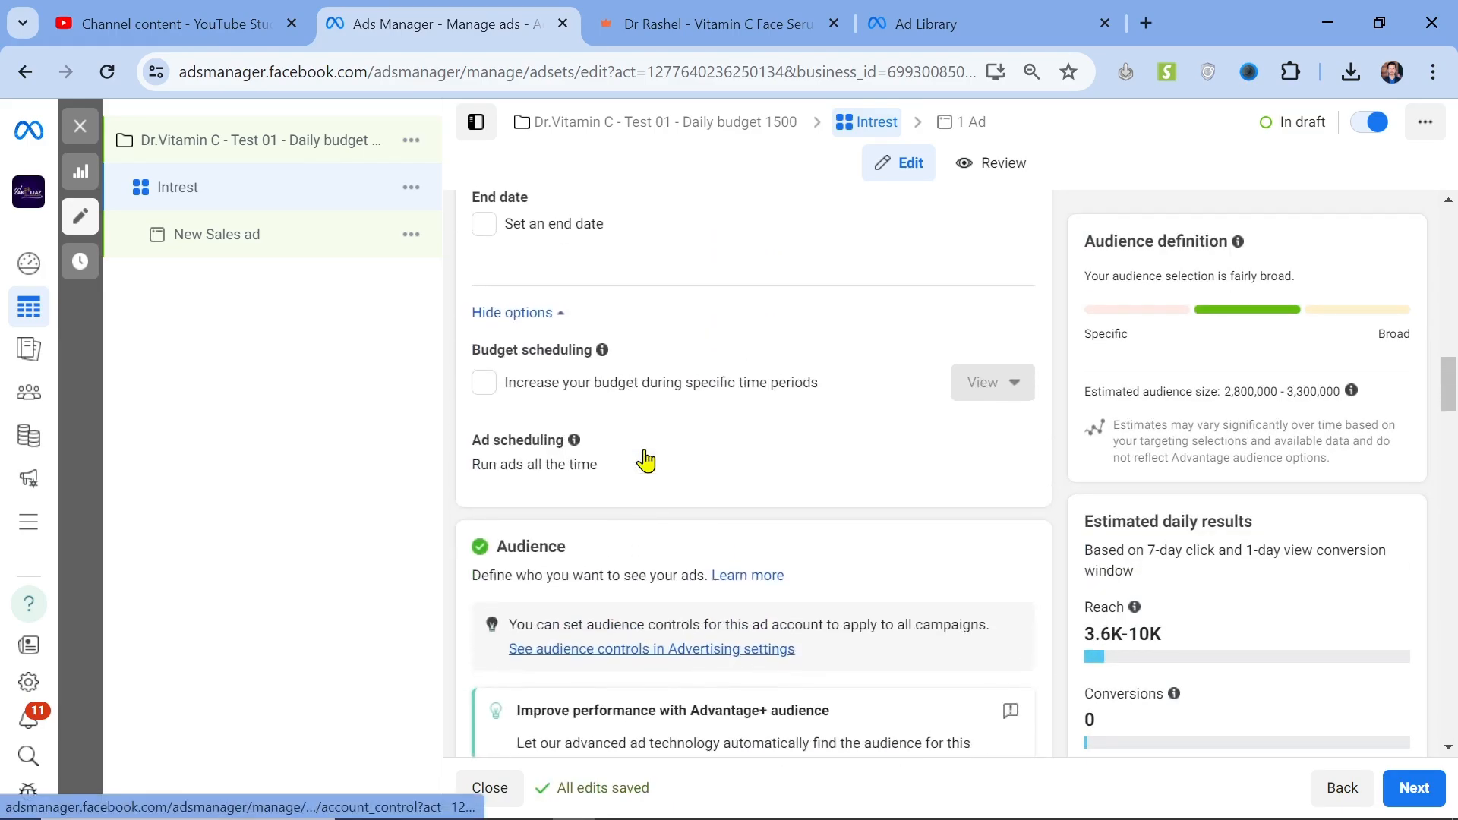
scroll(647, 459, "up", 8)
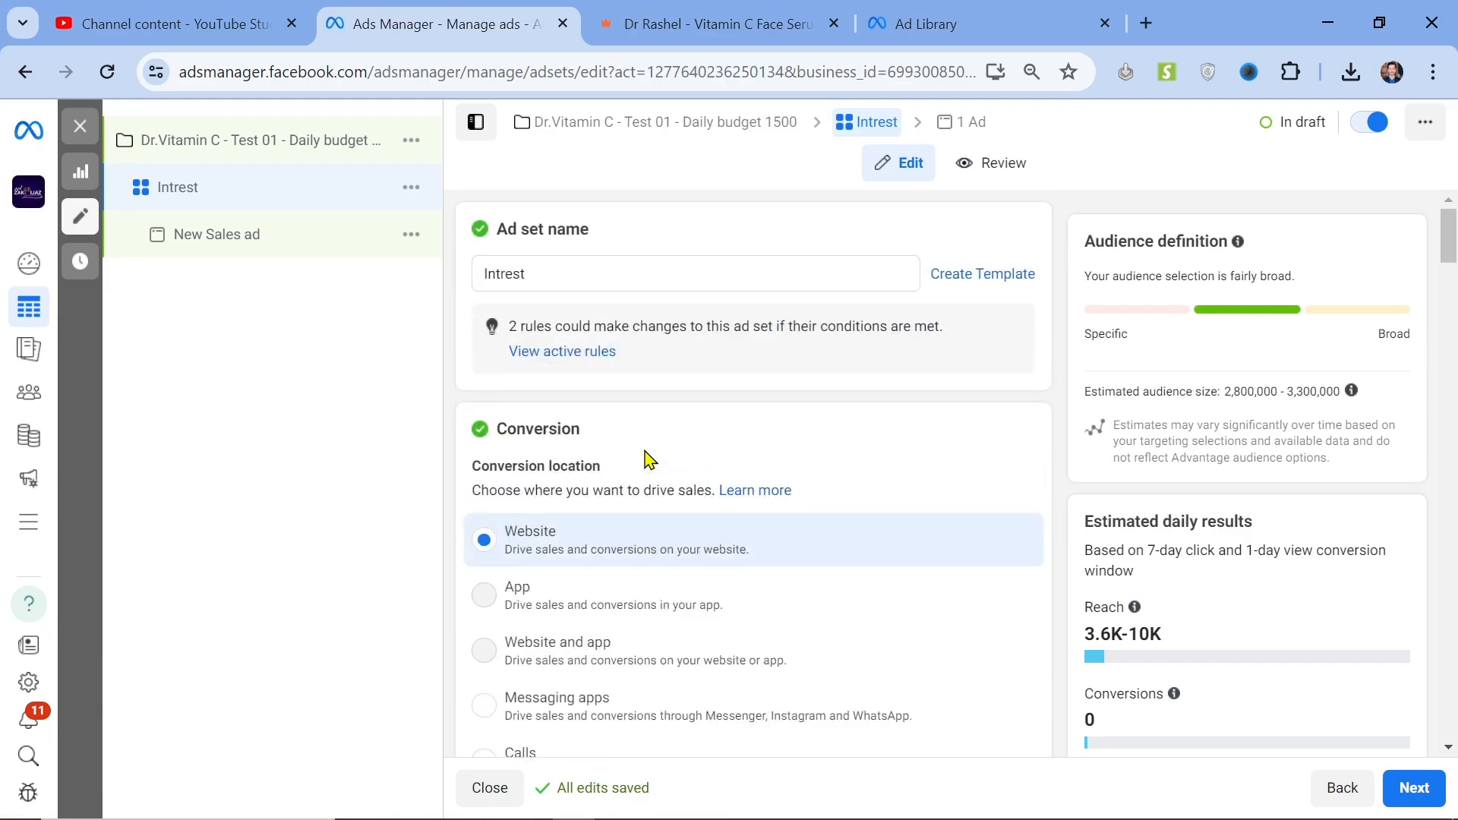
Rename the New Sales ad as "Intrest Ad 01" and turn on its ad preview.
left_click(251, 249)
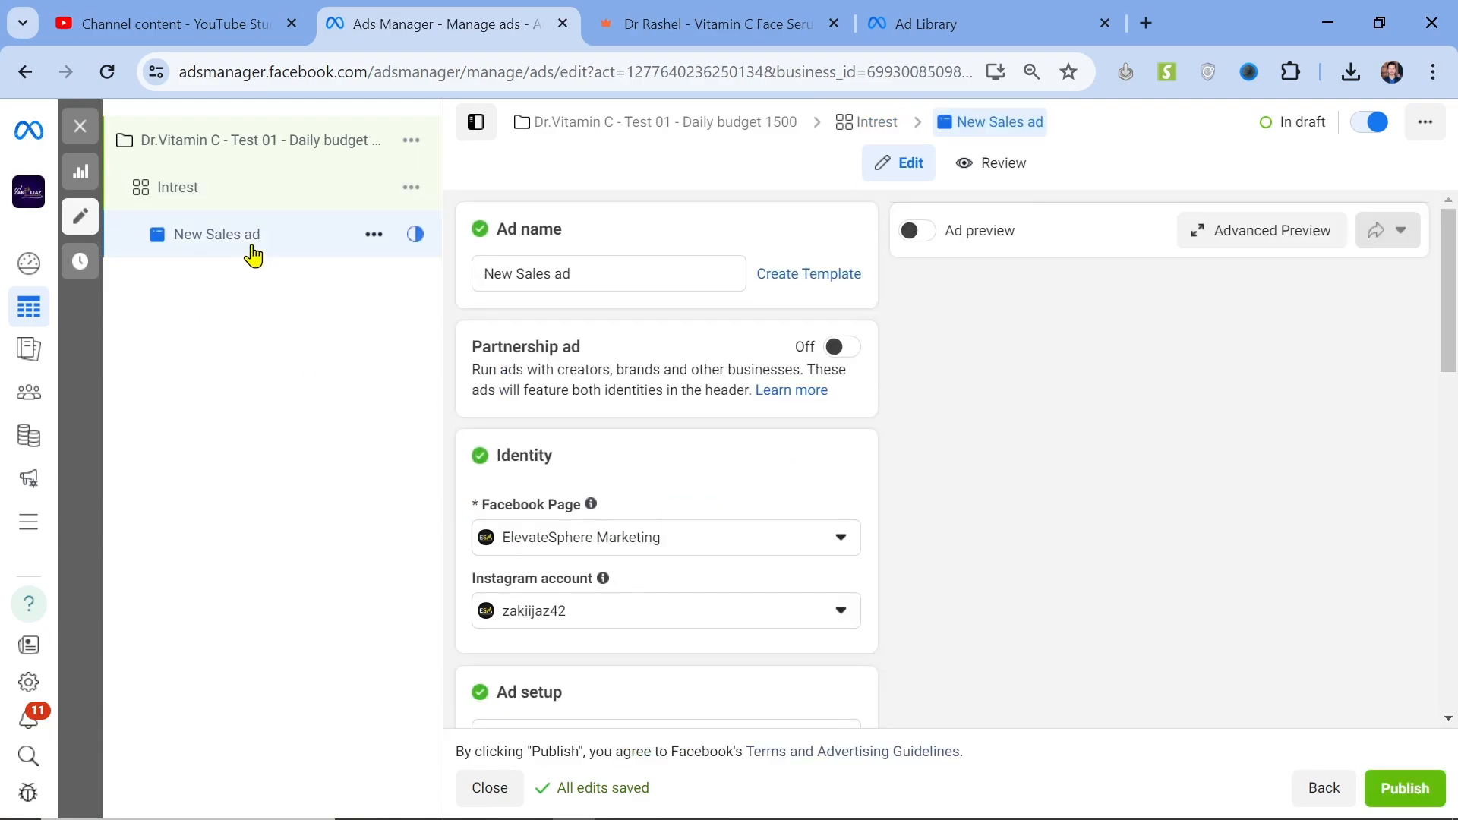
double_click(623, 271)
key("ctrl+a")
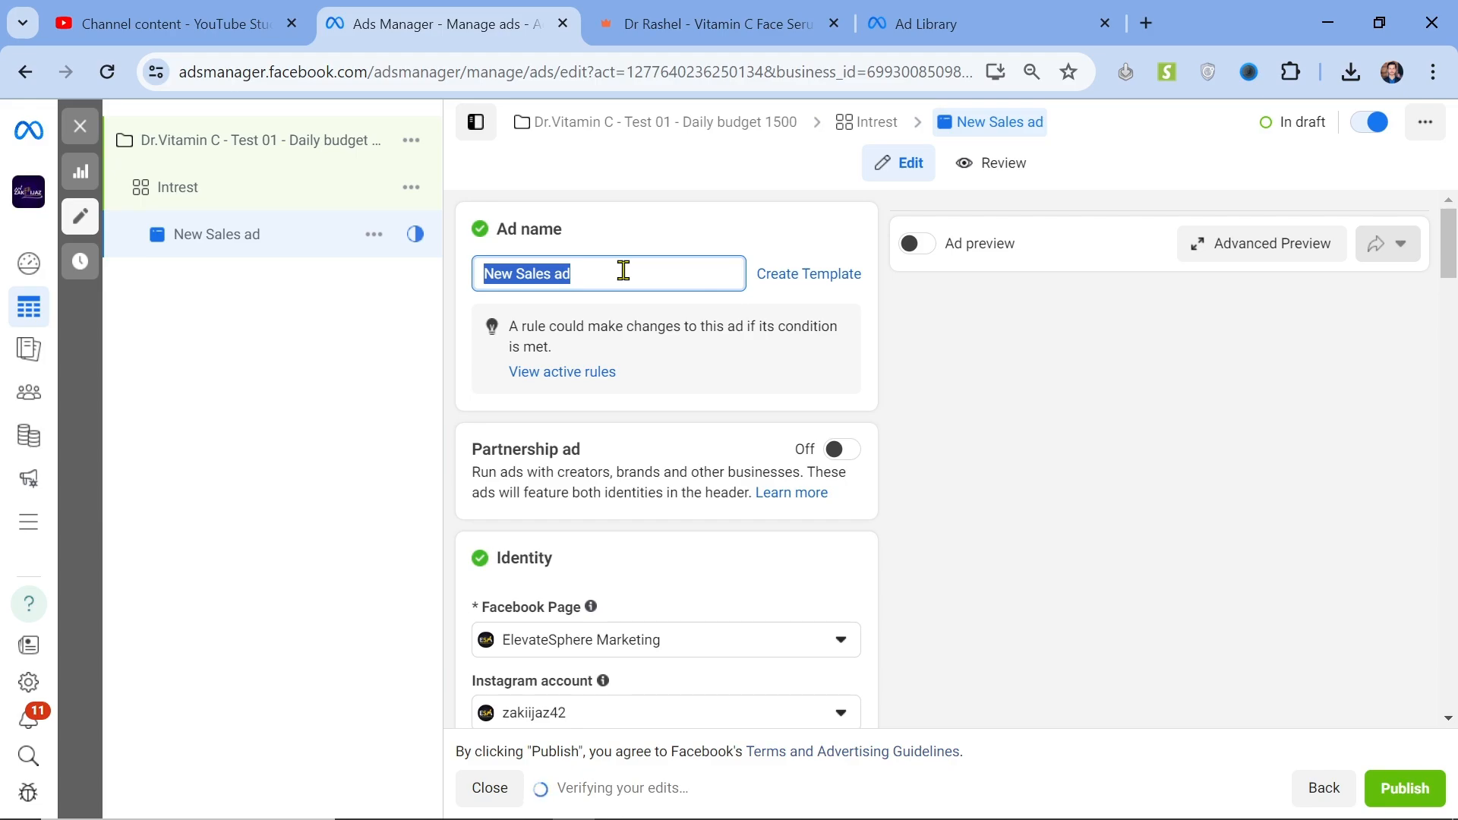
key("BackSpace")
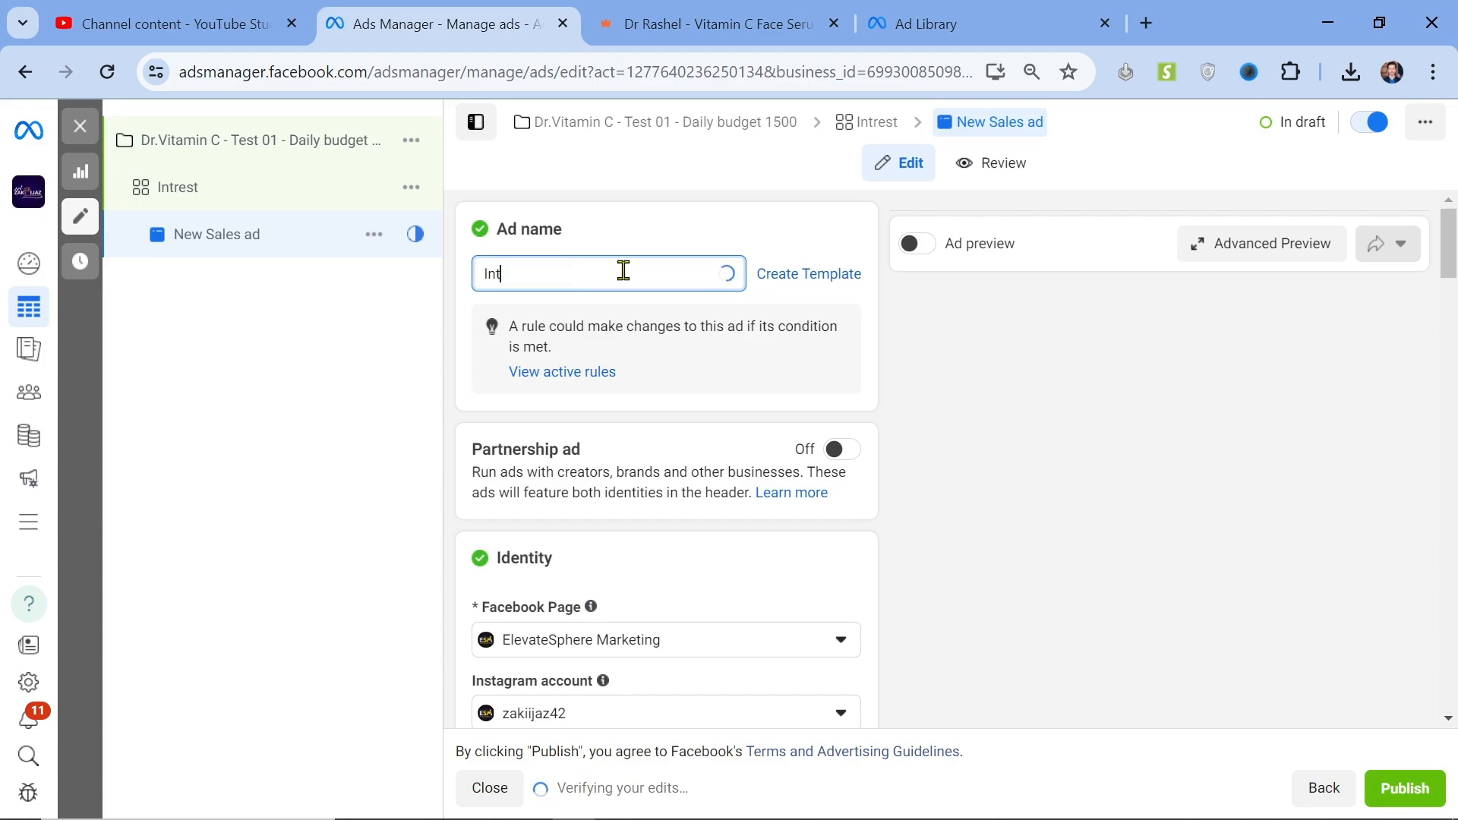
type("Intrest Ad 01")
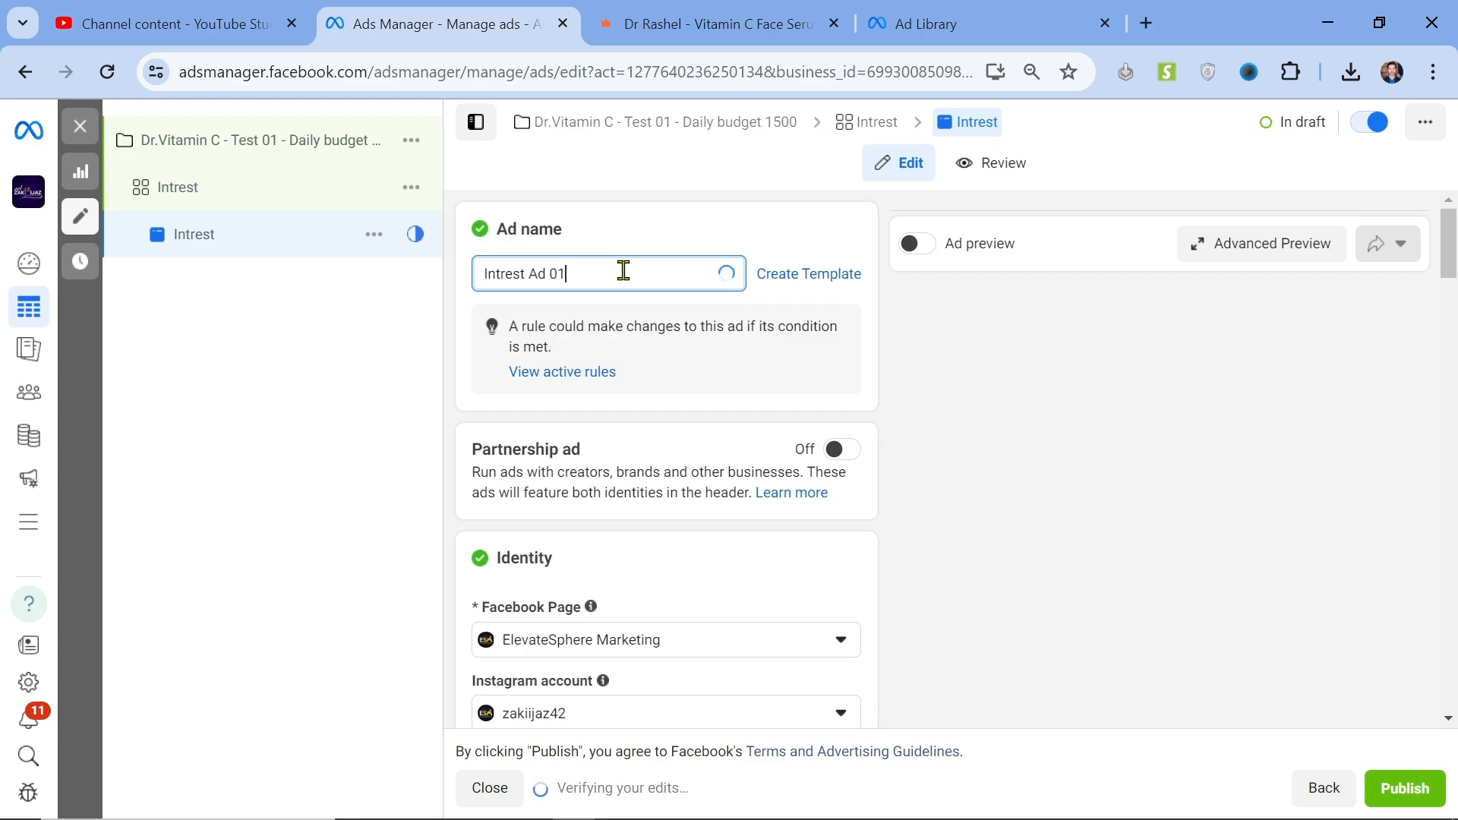
left_click(612, 228)
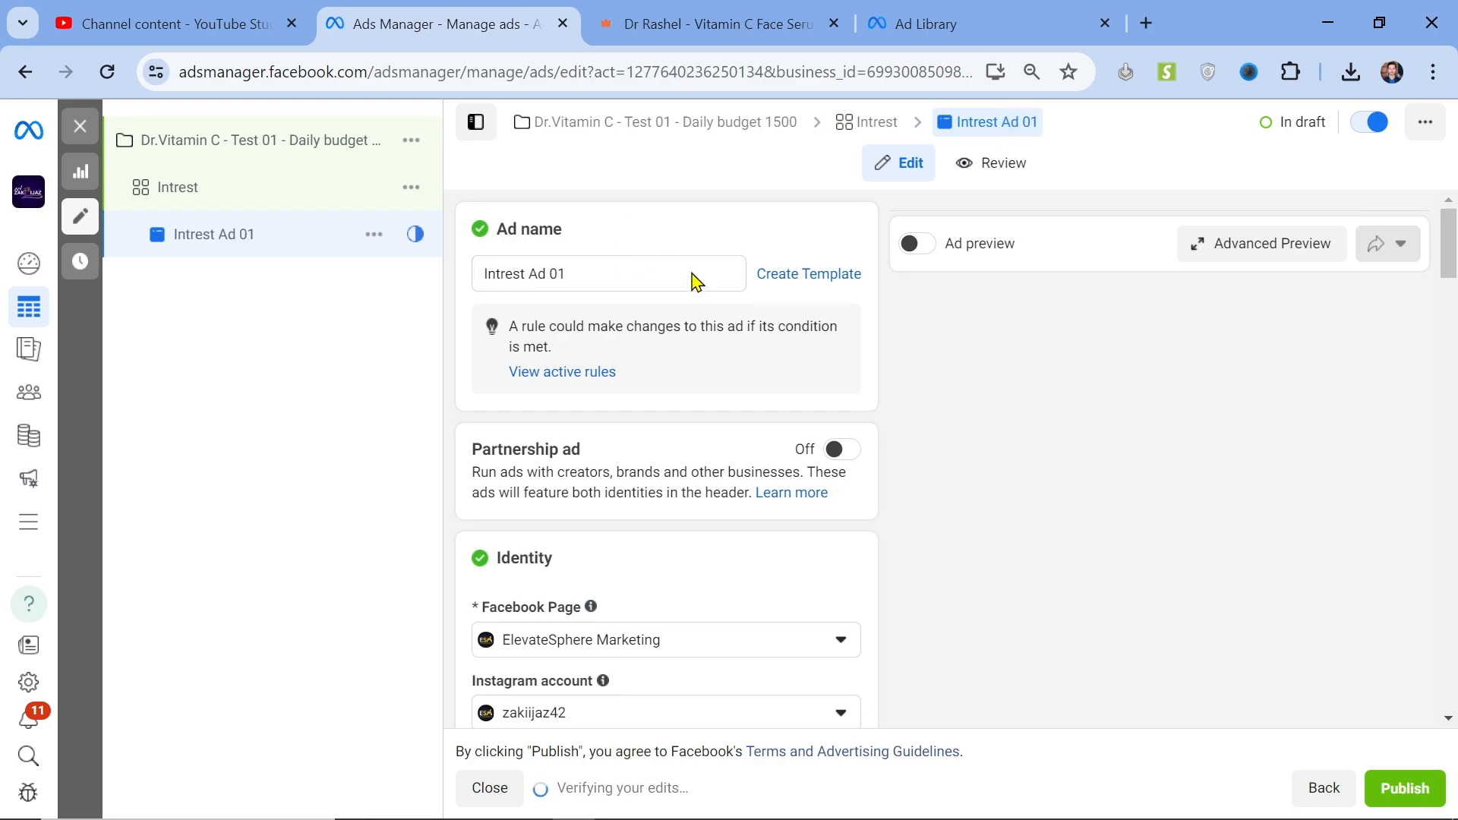
left_click(917, 244)
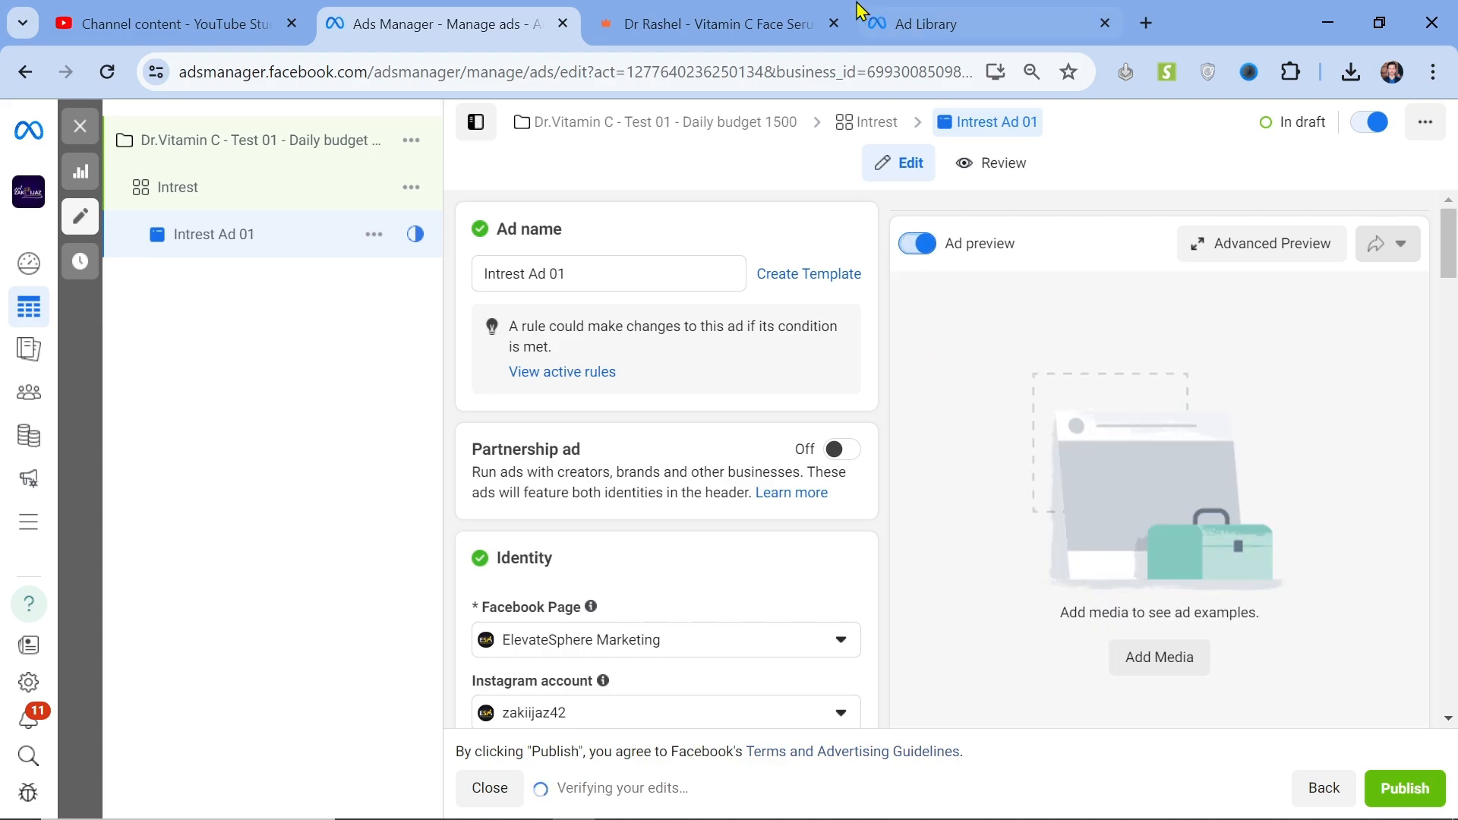
Save the Vitamin C Face Serum image from the Highfy product page to the Desktop as drrashelvitaminc in WEBP format.
left_click(714, 19)
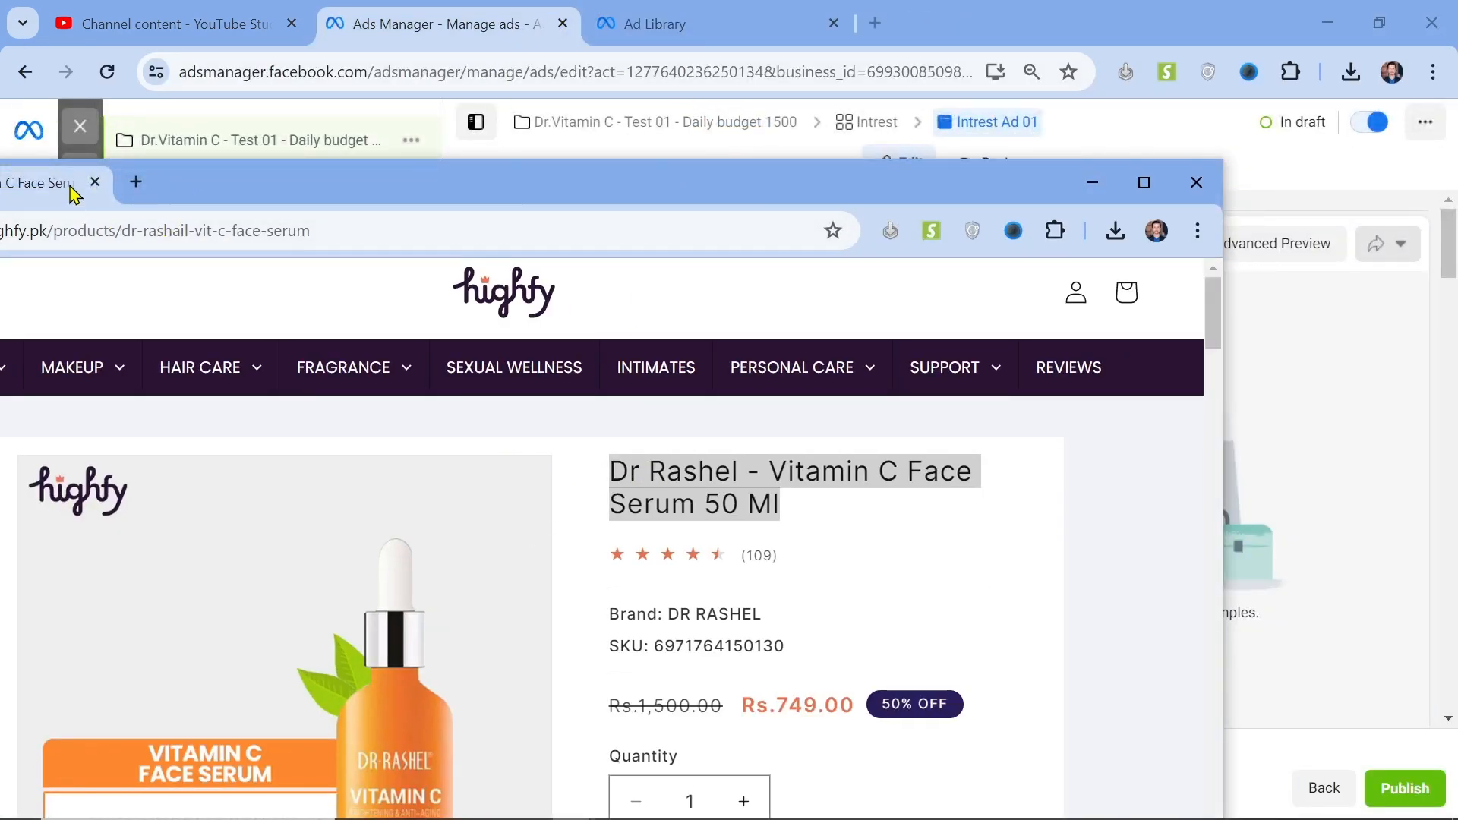
left_click_drag(74, 193, 760, 19)
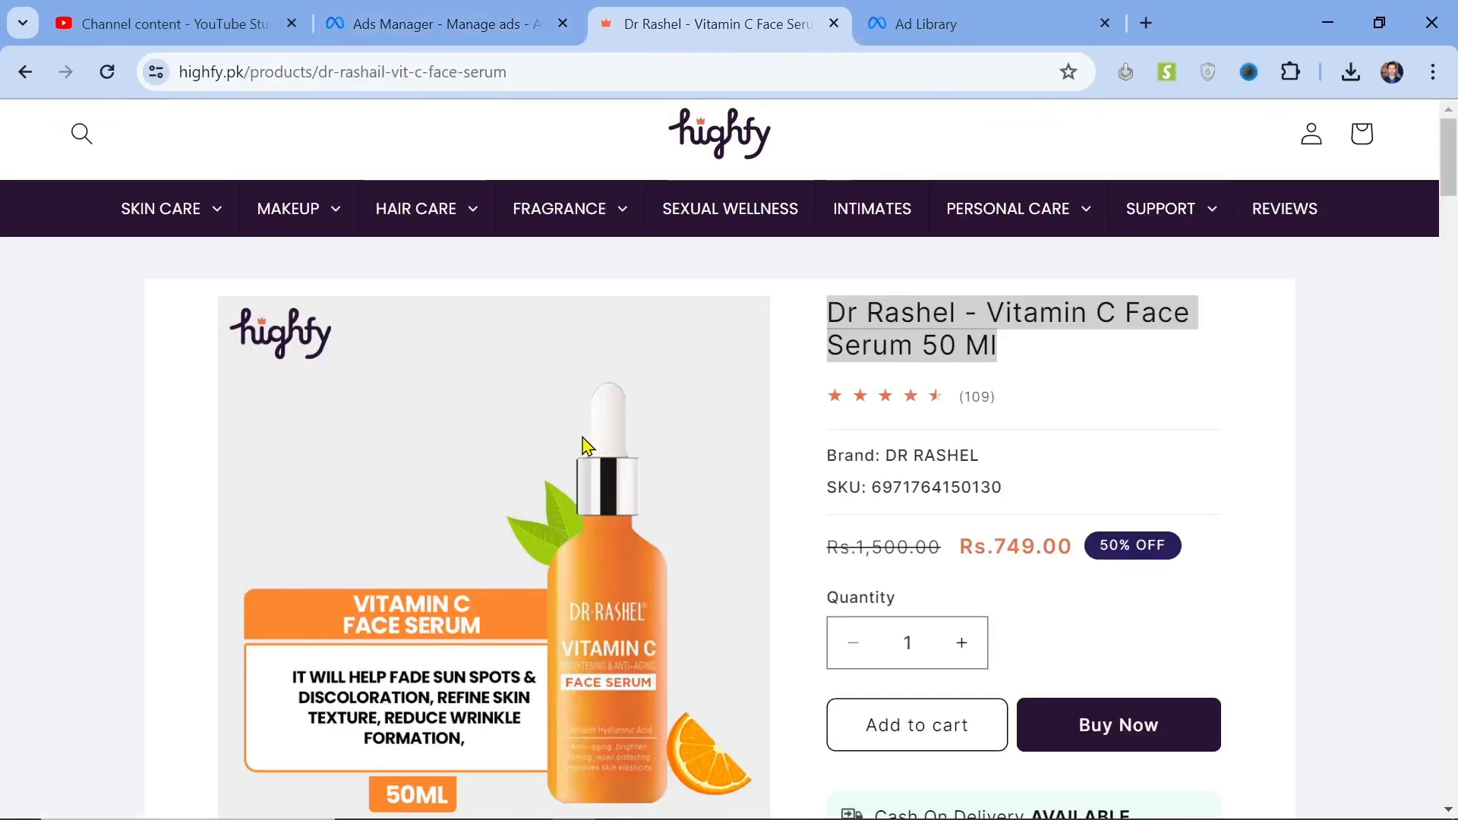
scroll(442, 461, "down", 3)
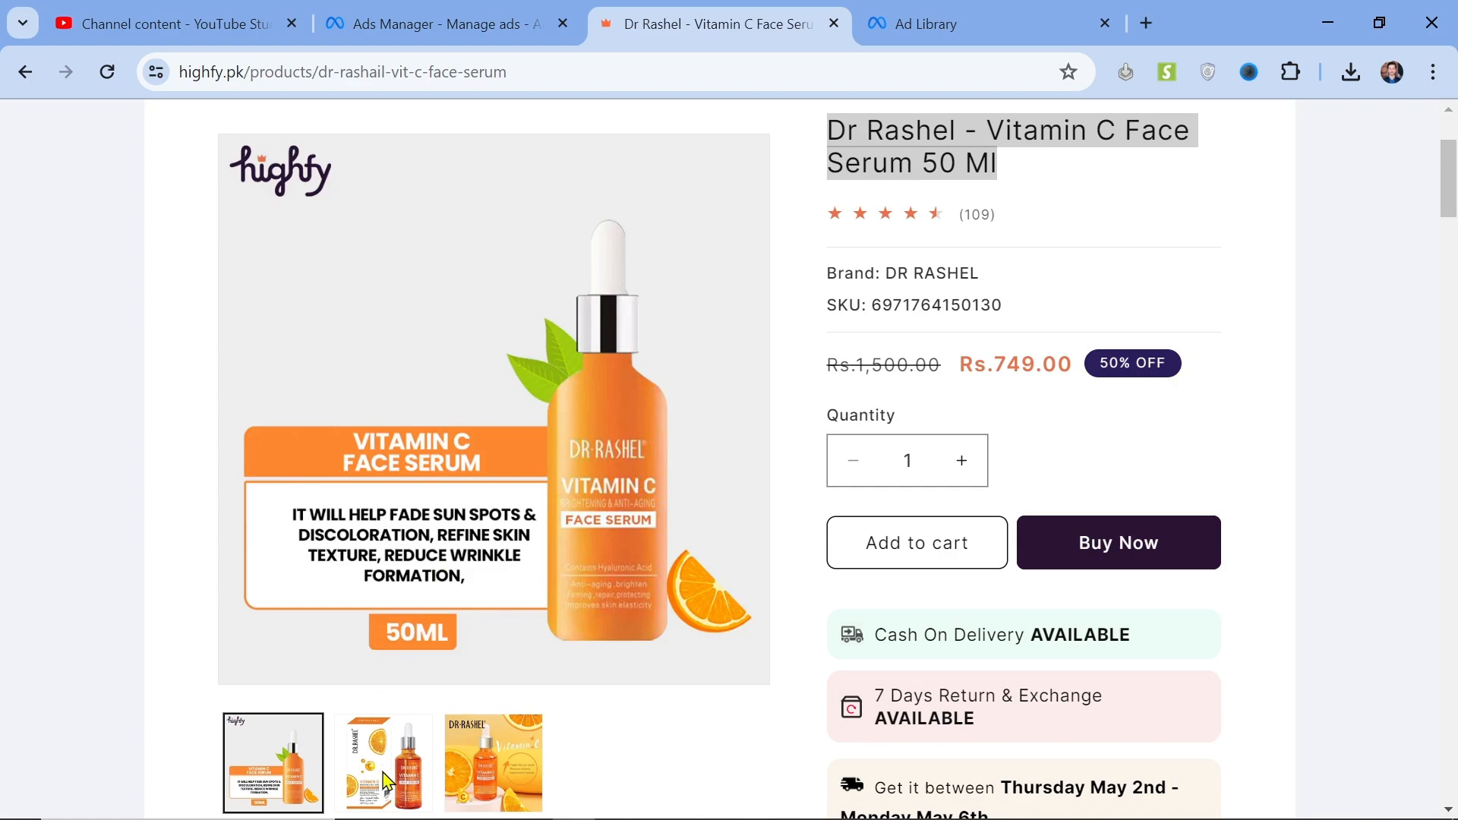
right_click(582, 440)
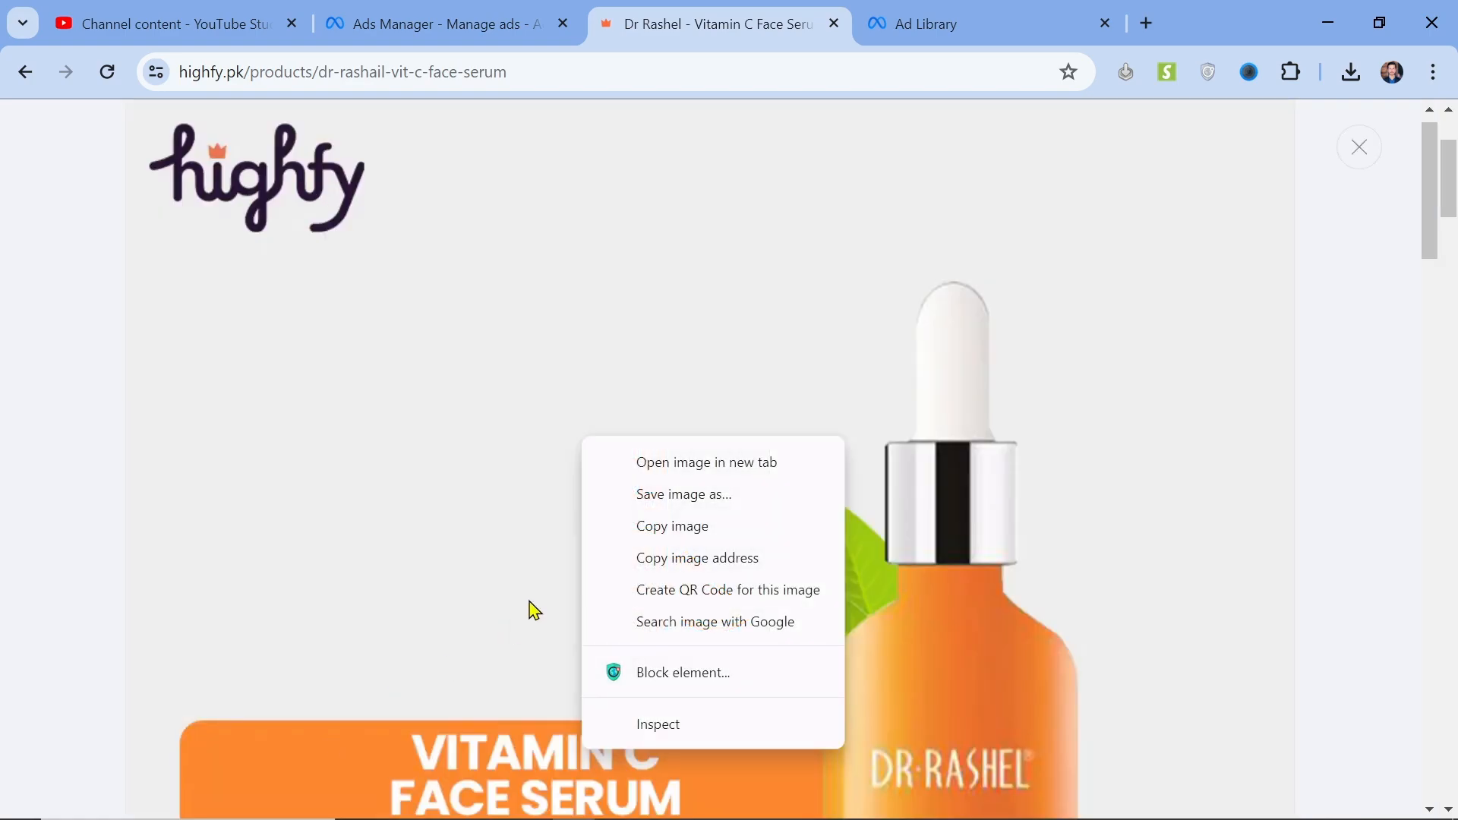
left_click(698, 496)
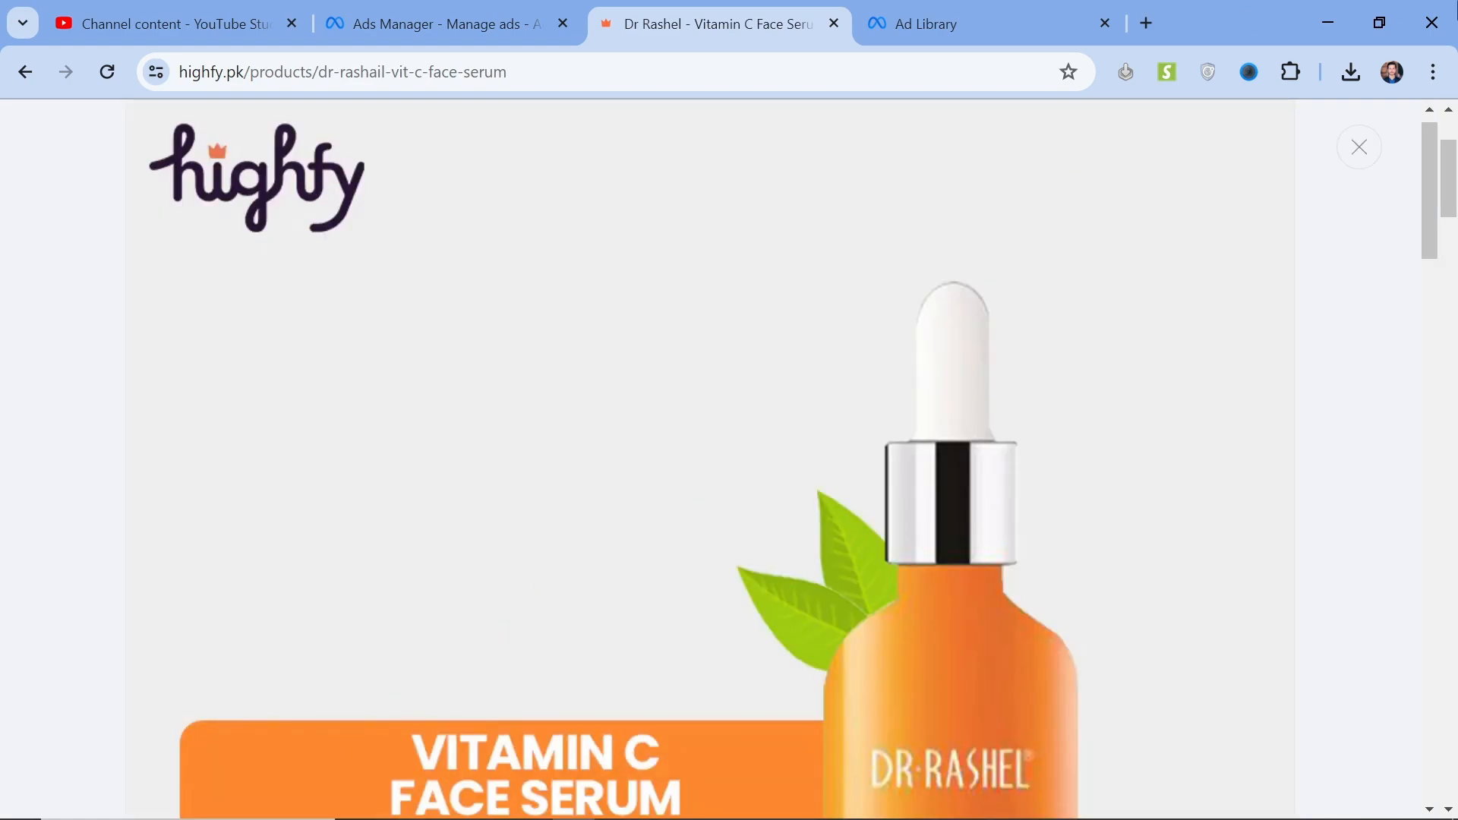
scroll(133, 220, "up", 3)
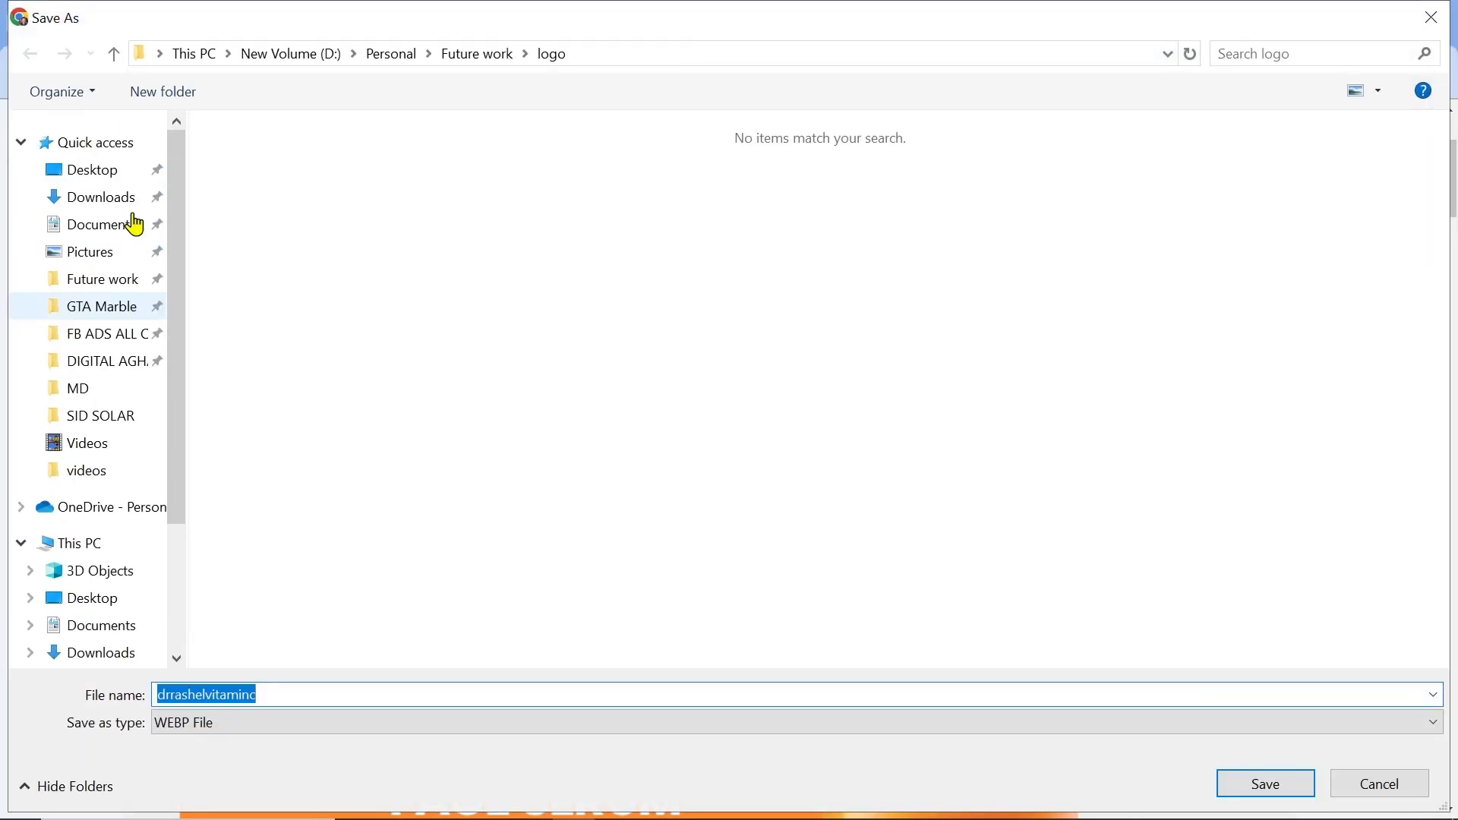
left_click(125, 179)
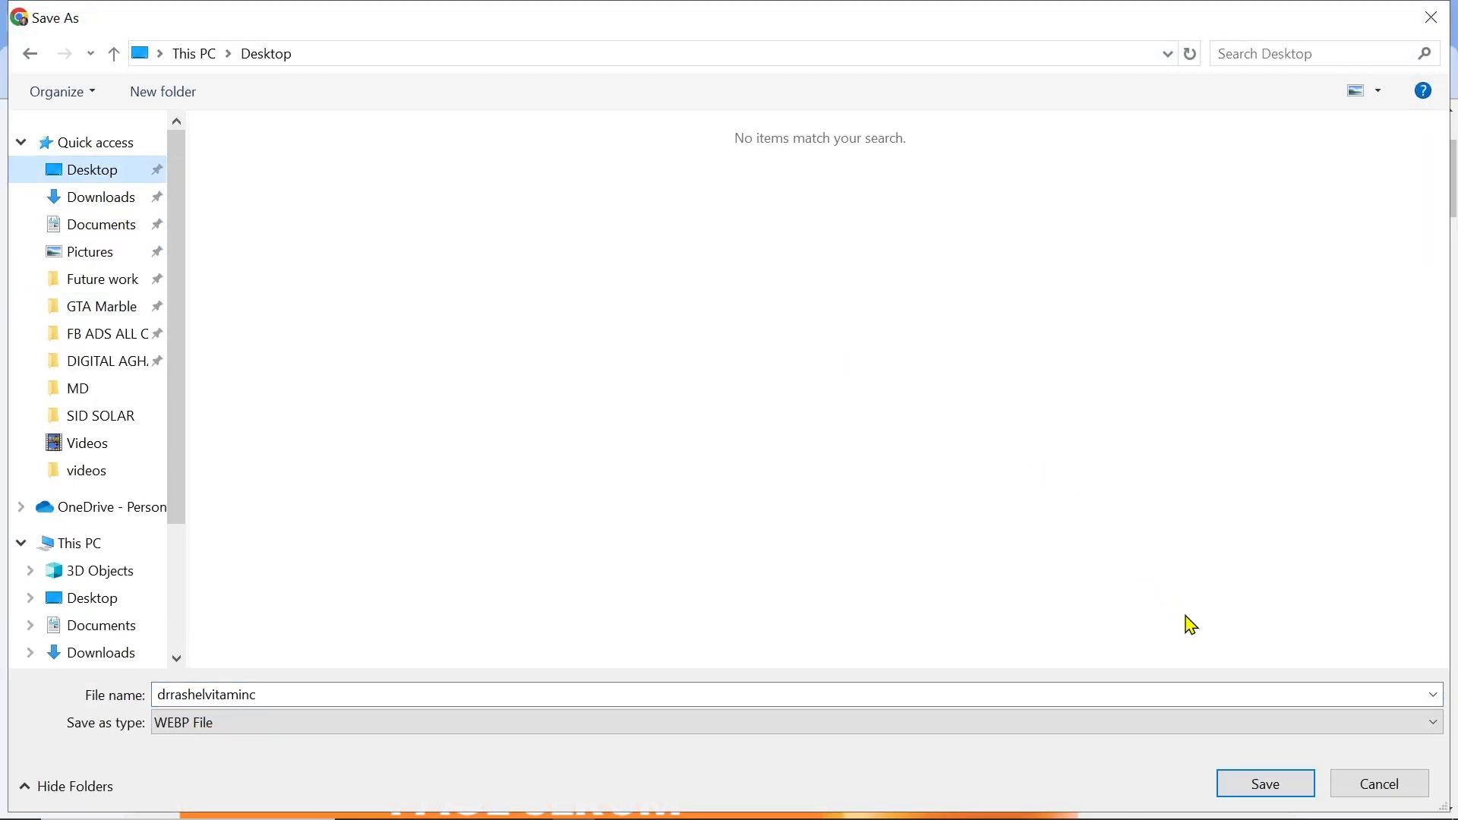
left_click(1284, 788)
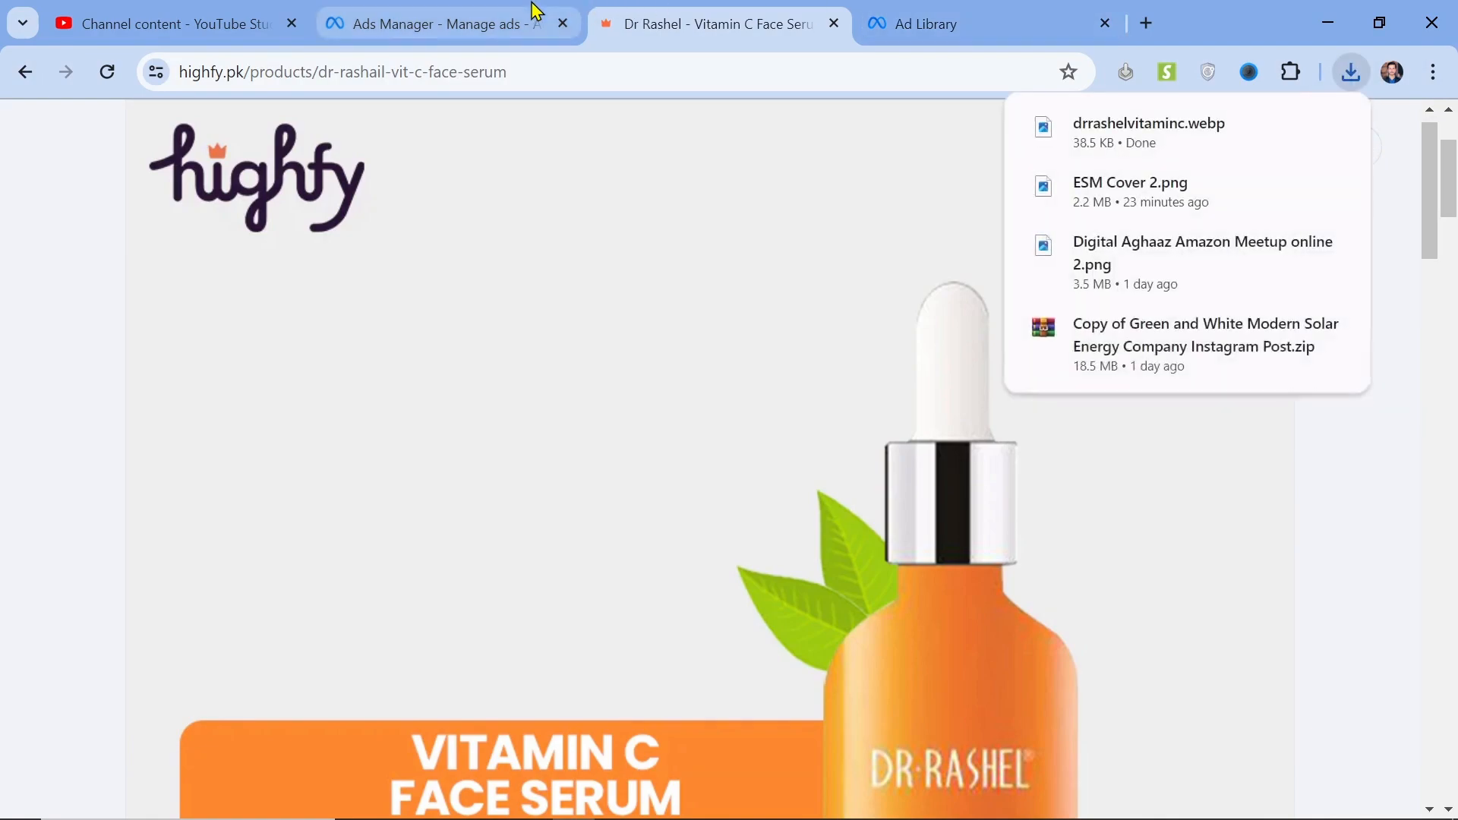
Switch back to Ads Manager and go to the Ad creative settings of Intrest Ad 01.
left_click(536, 11)
scroll(907, 528, "down", 5)
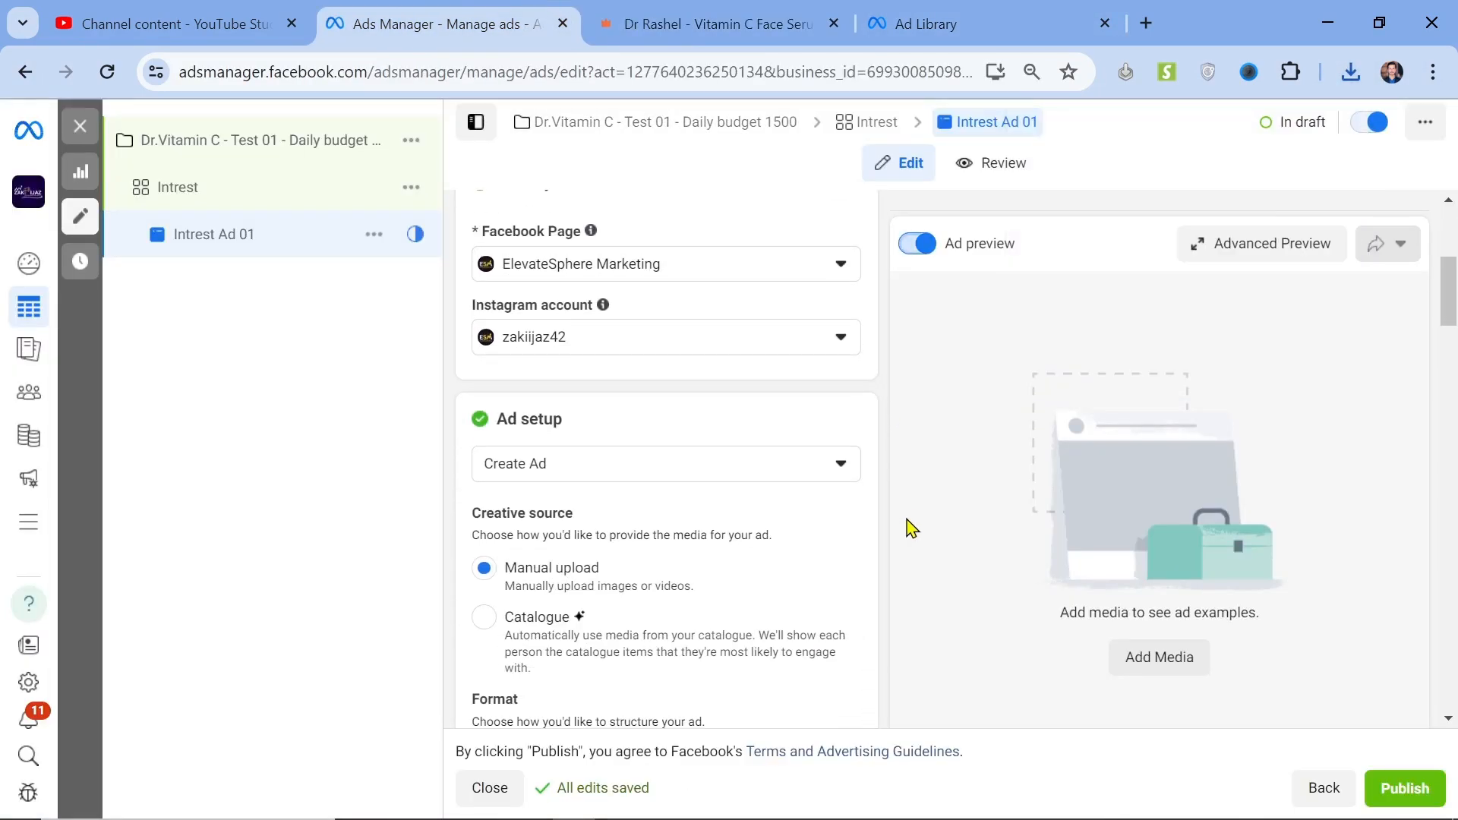
scroll(911, 528, "down", 5)
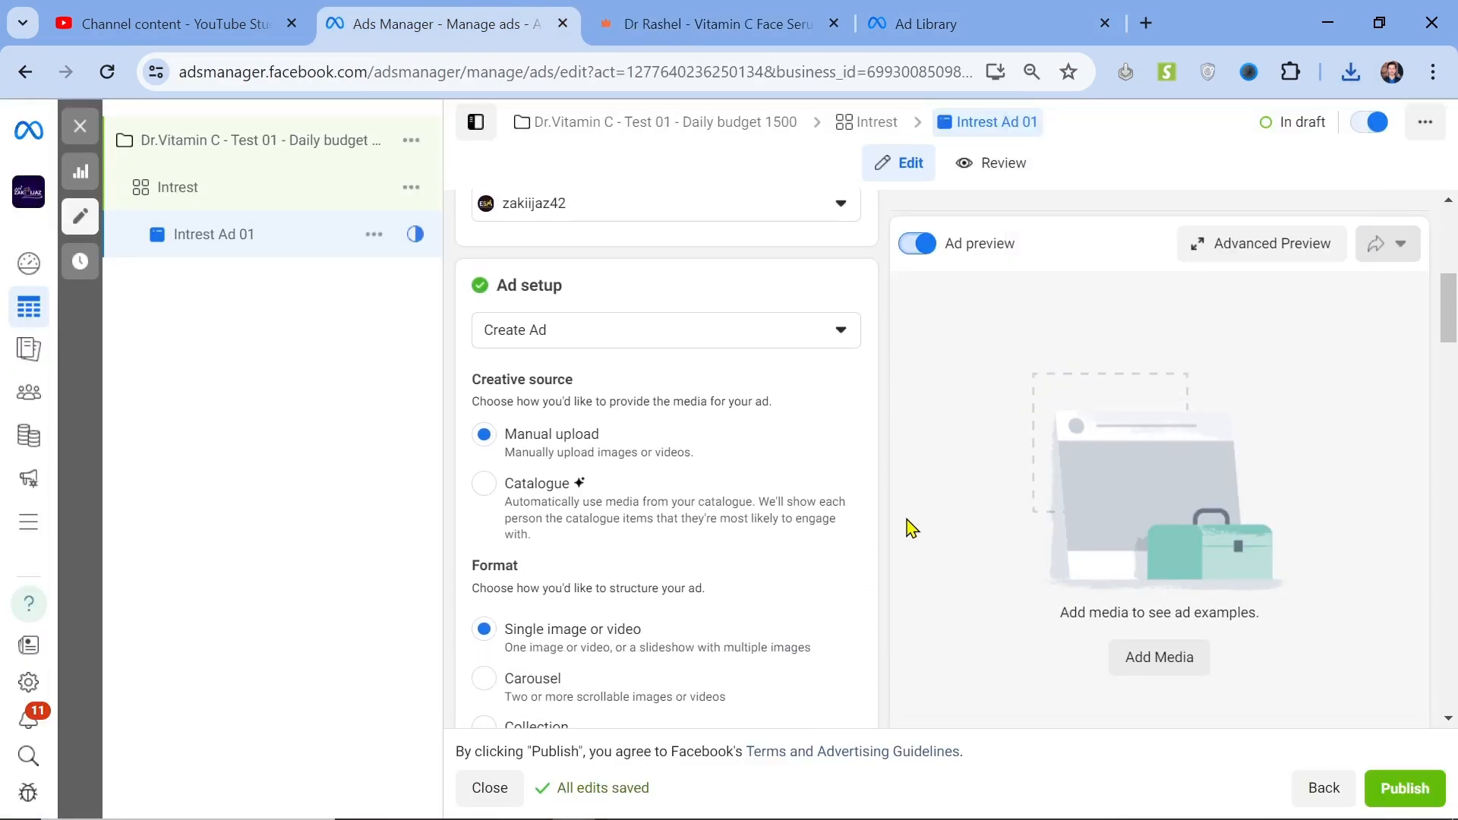
scroll(823, 651, "down", 5)
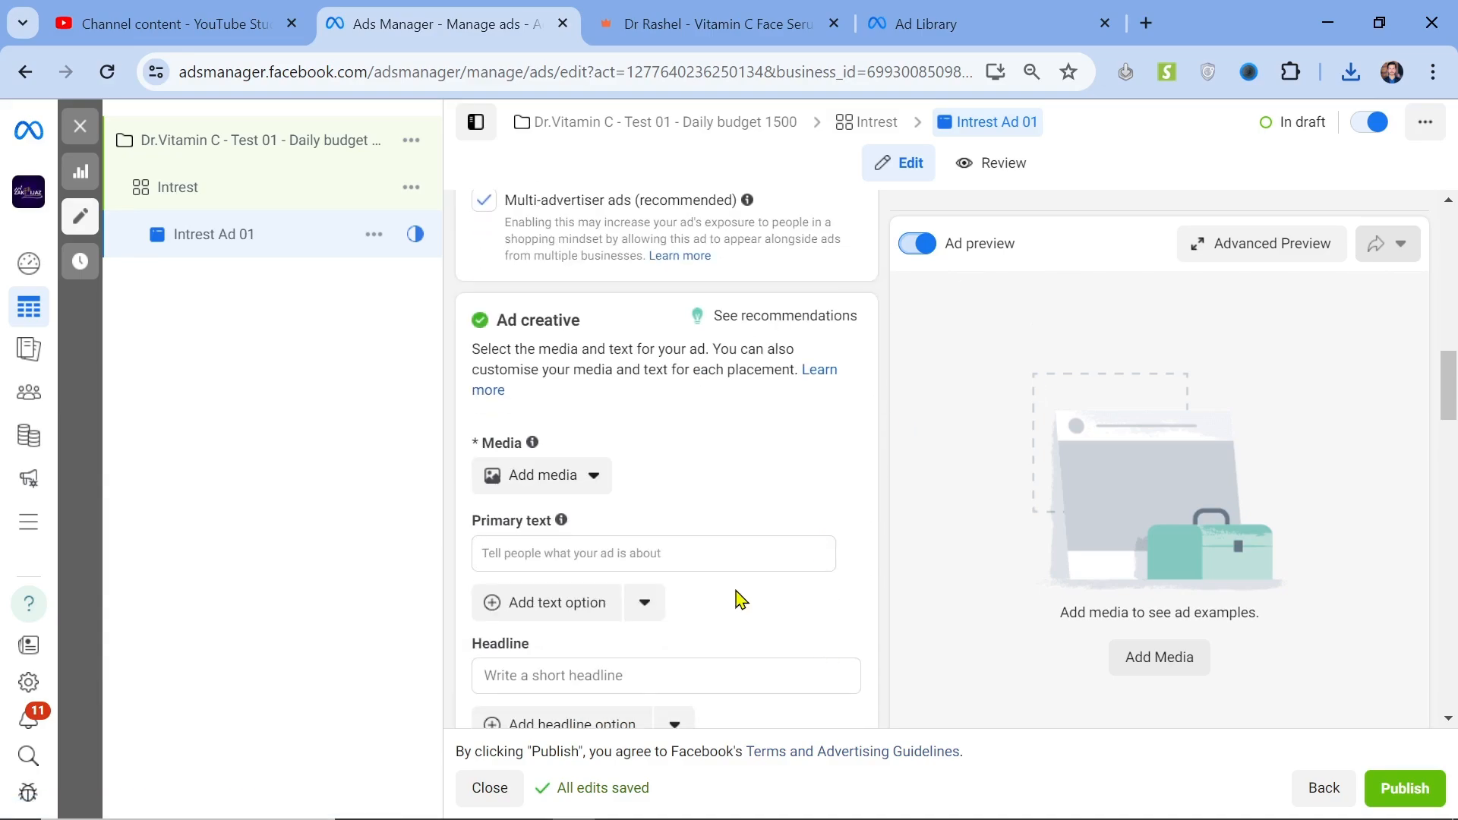
left_click(580, 476)
left_click(511, 554)
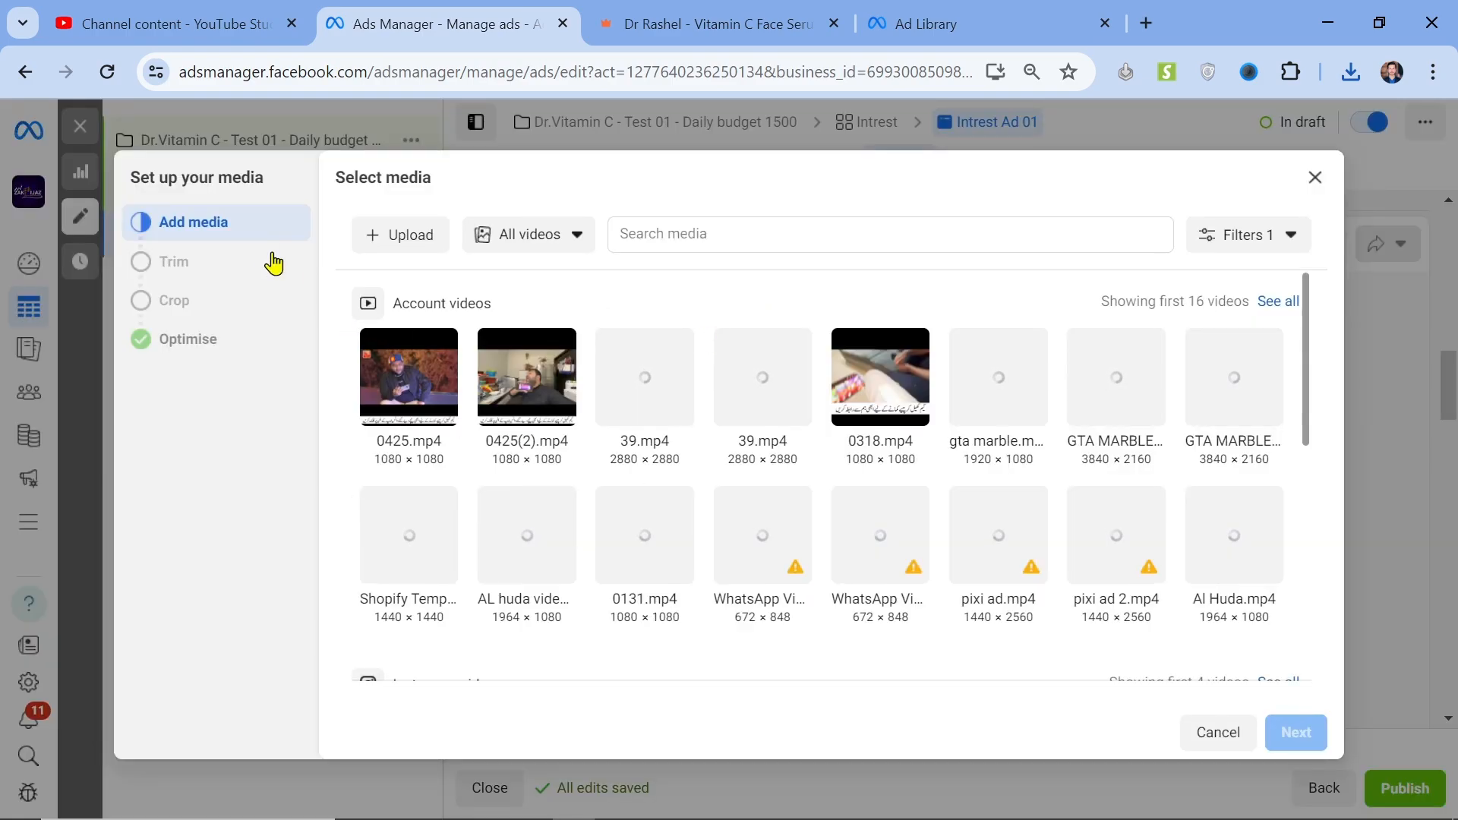
left_click(1324, 188)
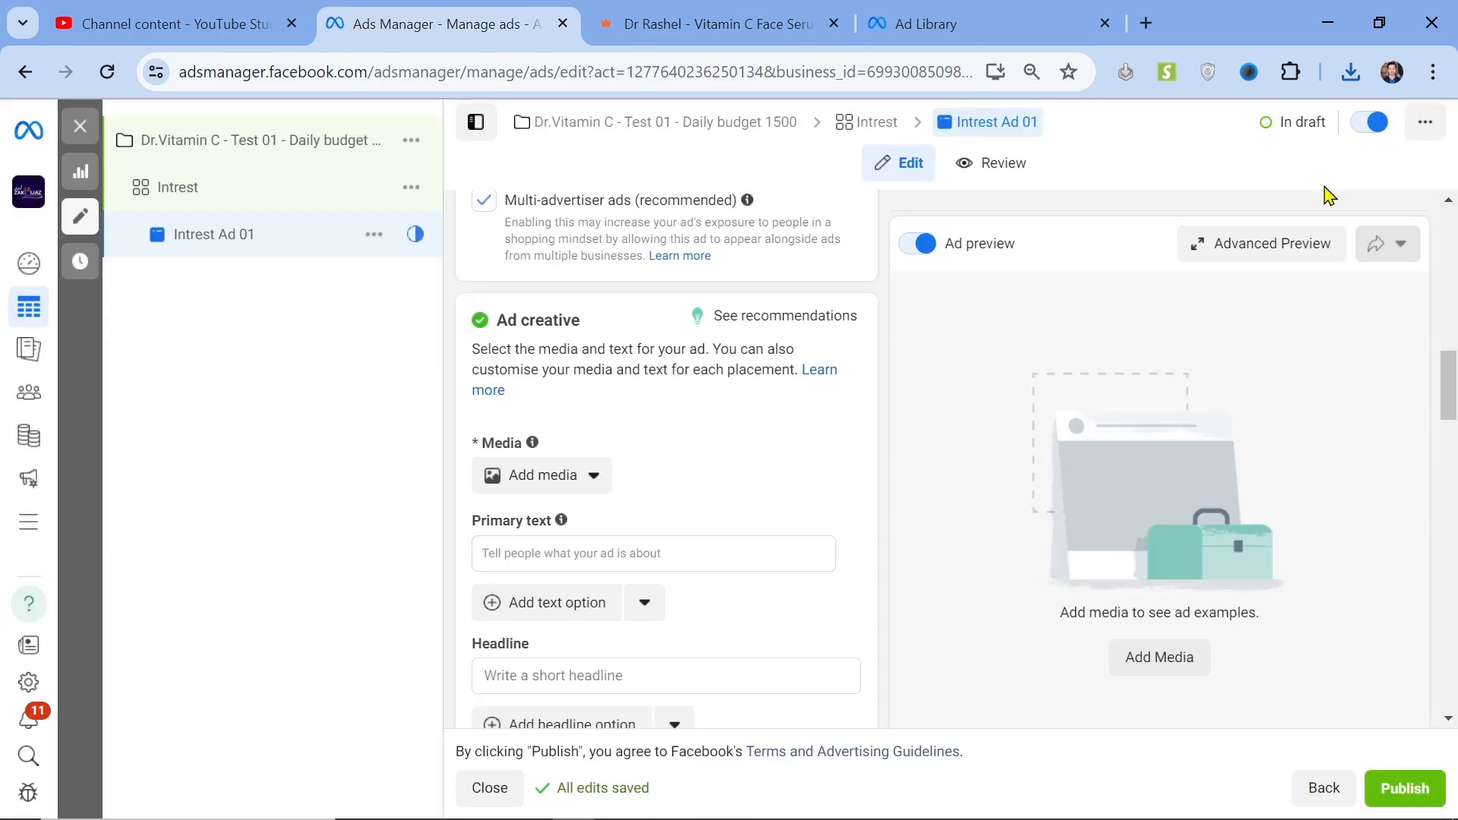
Upload the drrashelvitaminc image from the Desktop as the image media for Intrest Ad 01.
left_click(583, 486)
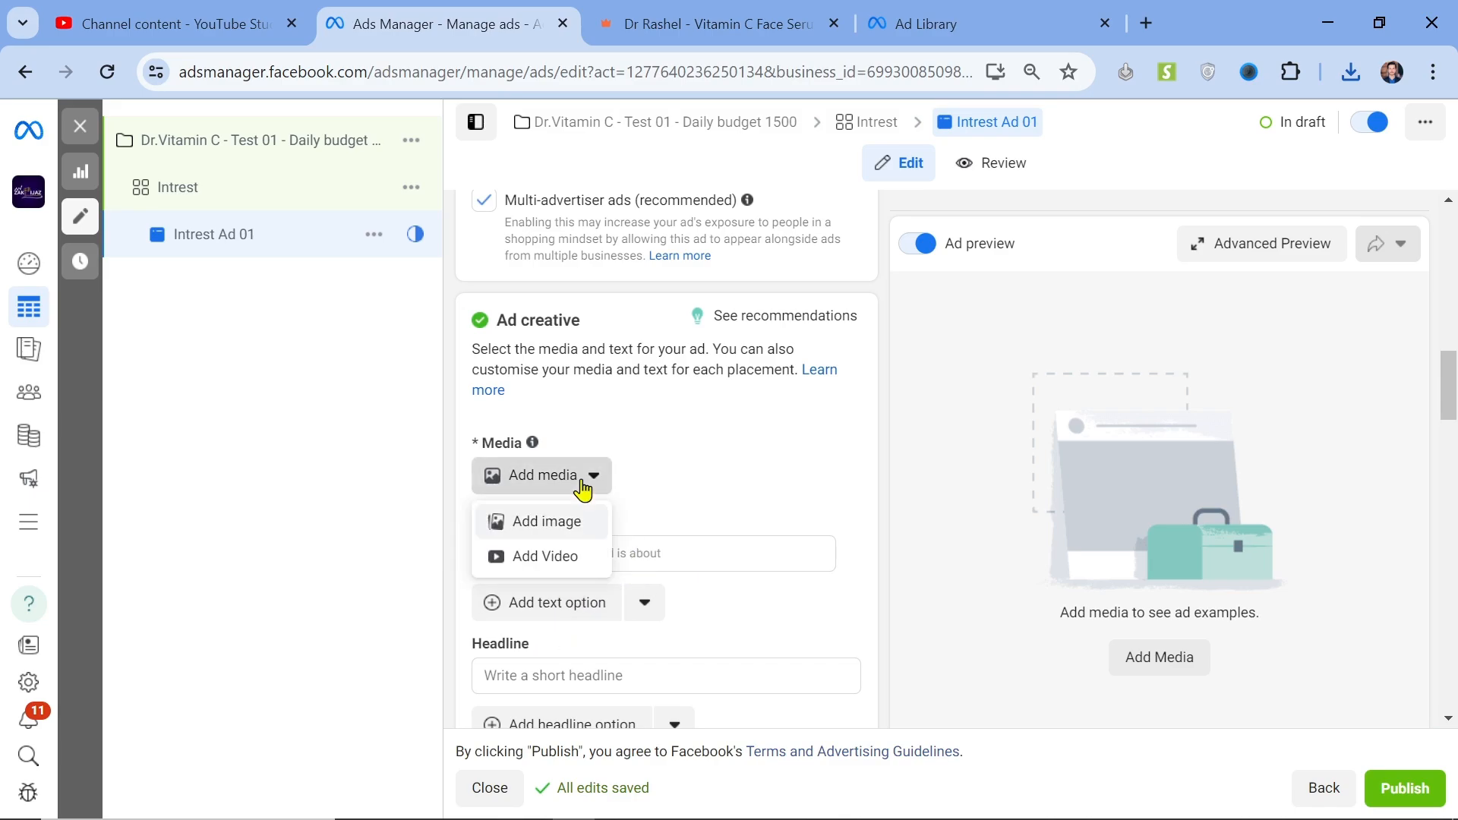
left_click(544, 523)
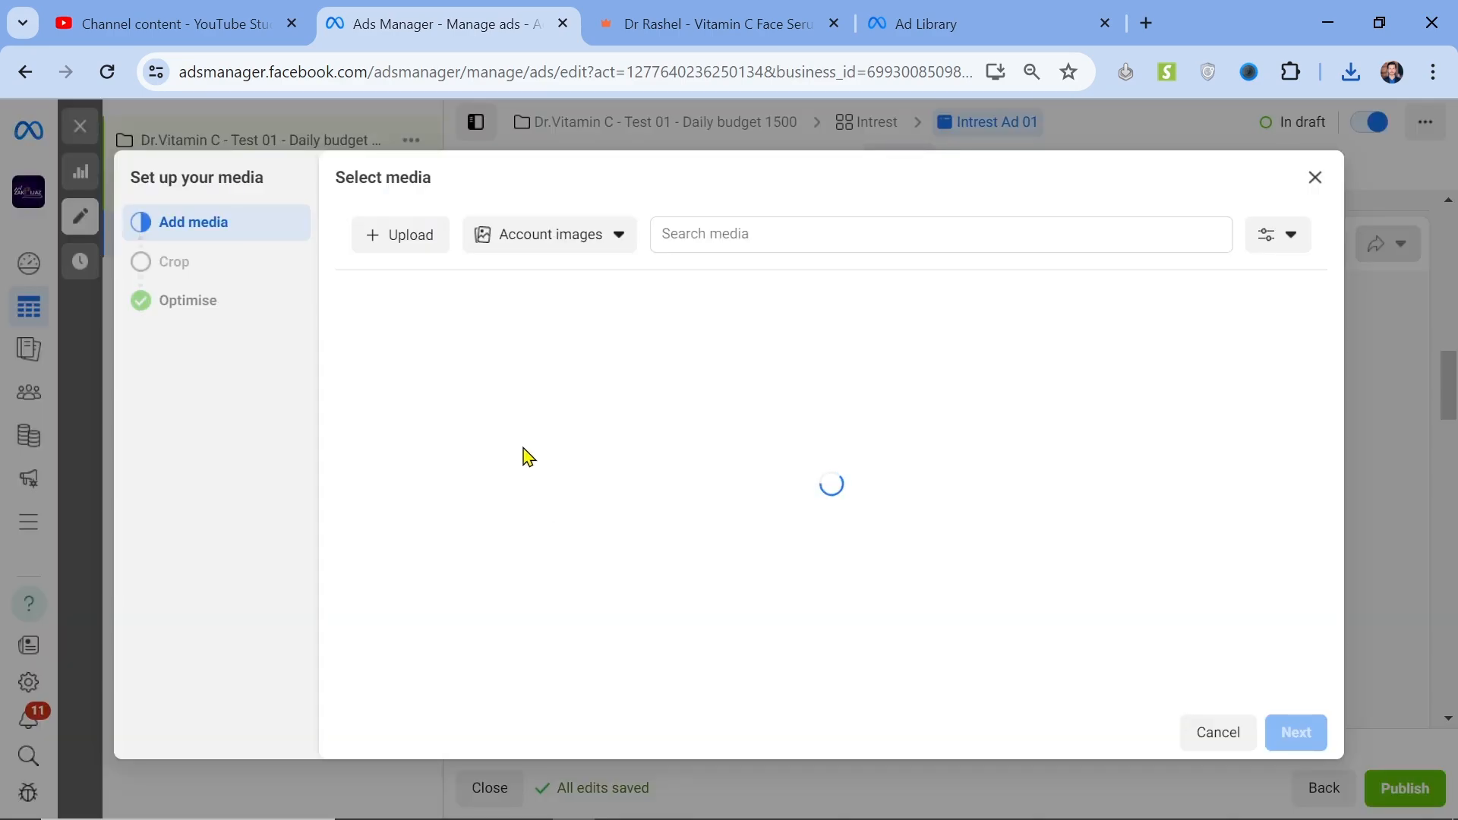
left_click(405, 232)
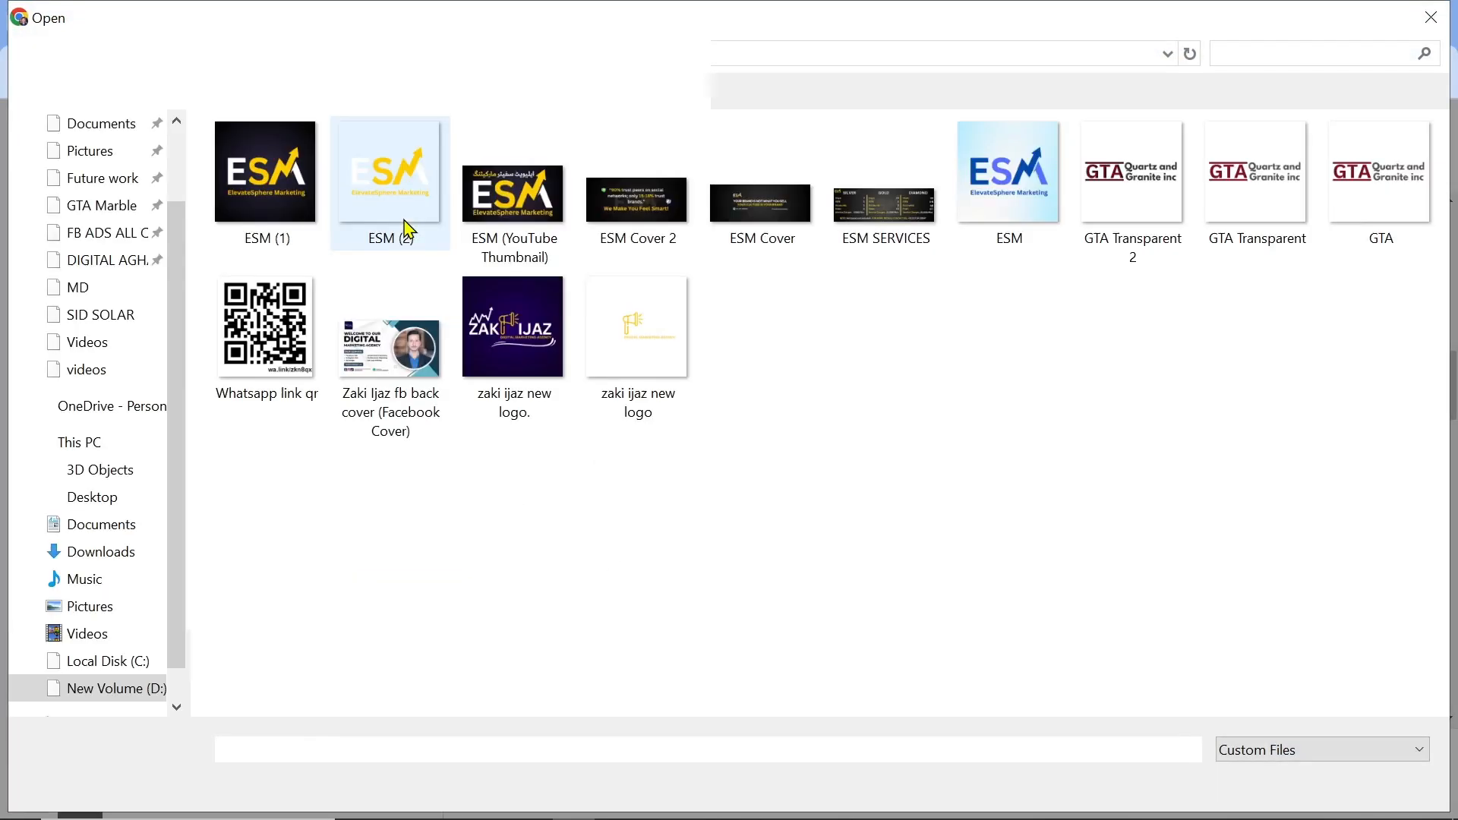
scroll(82, 165, "up", 2)
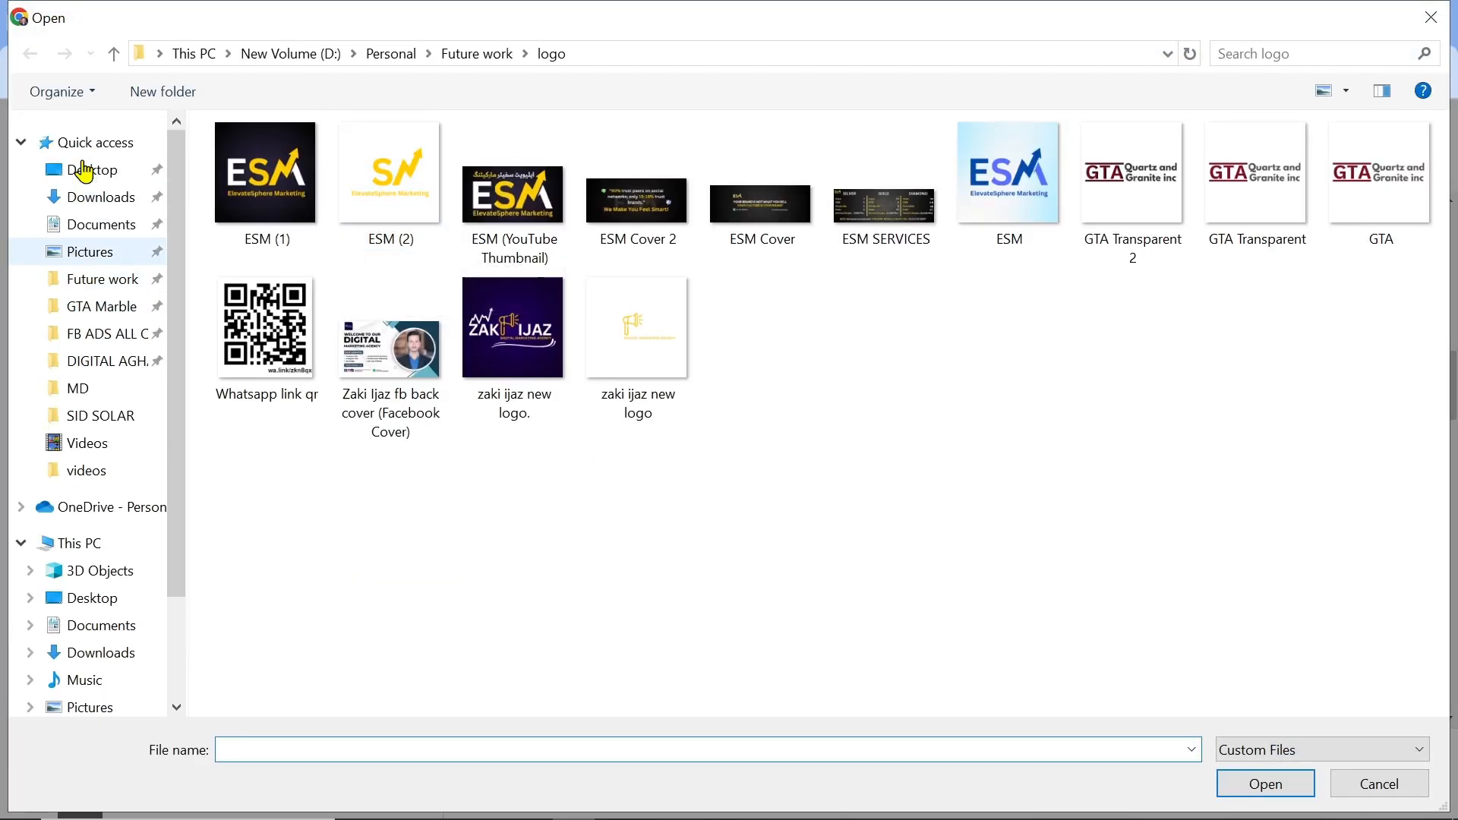
left_click(85, 171)
left_click(328, 201)
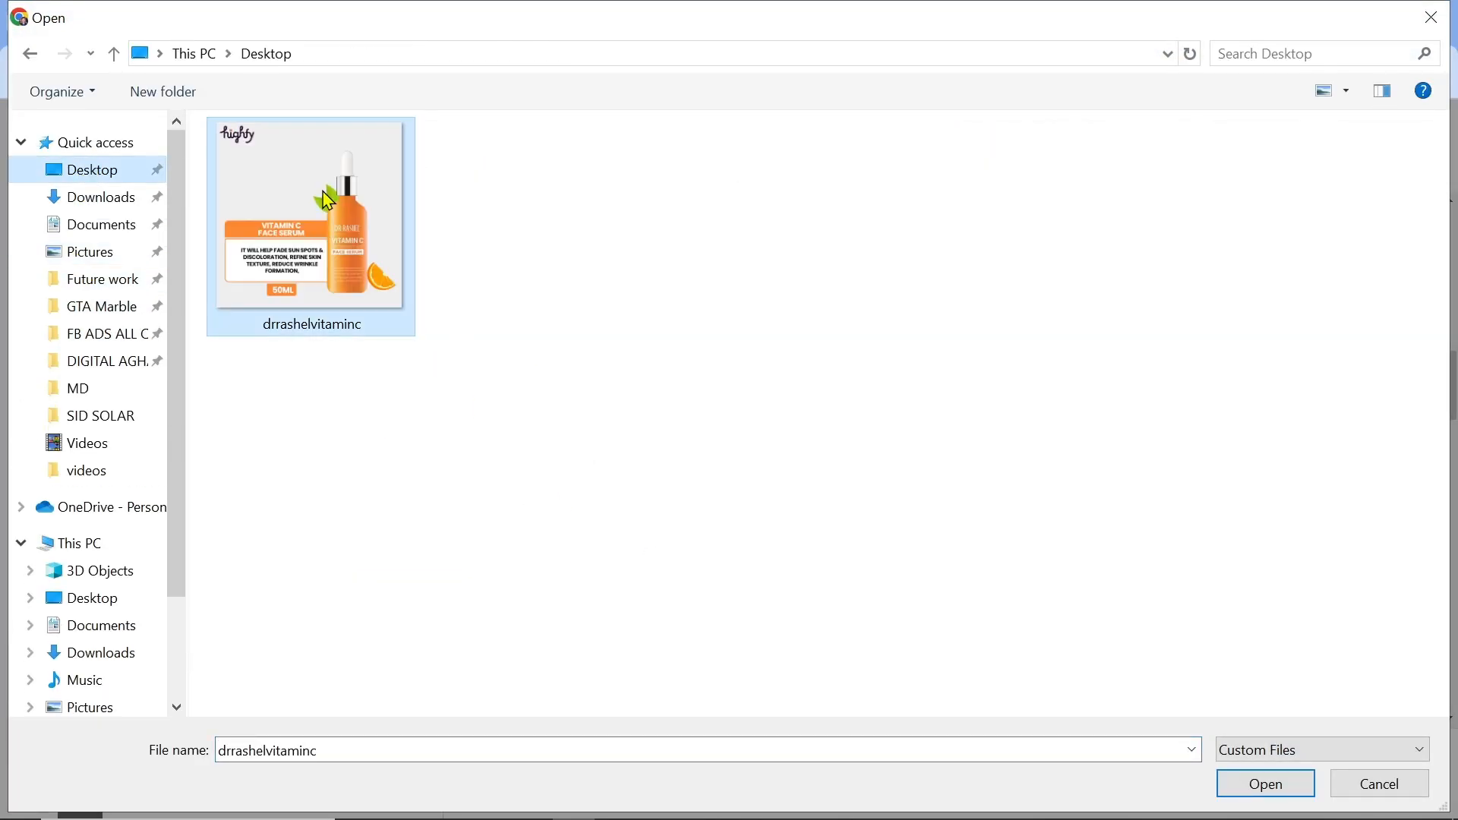
double_click(328, 201)
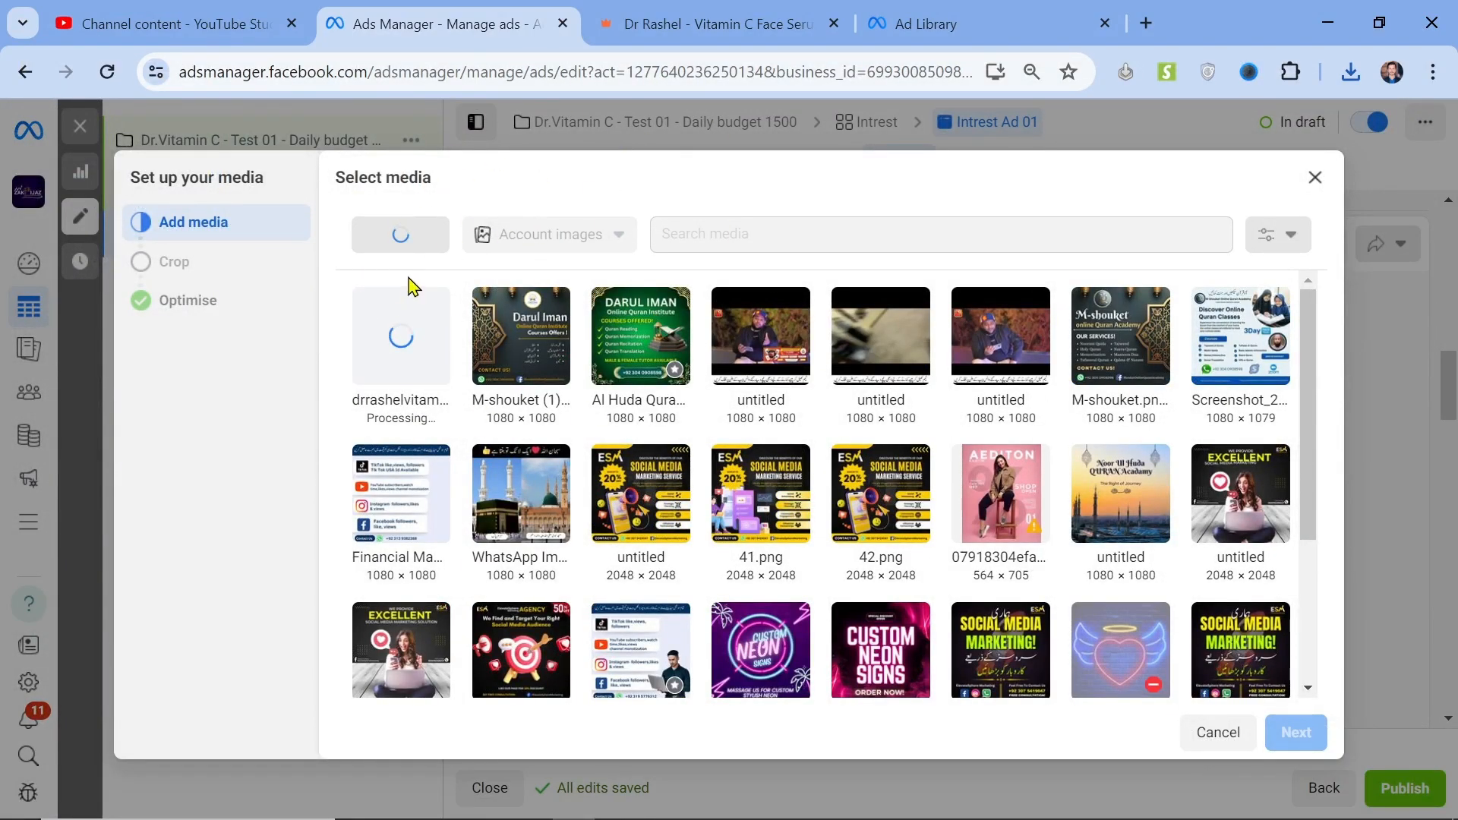
Close the enlarged image on the Highfy product page, read the serum's description and features, and return to Ads Manager.
left_click(678, 12)
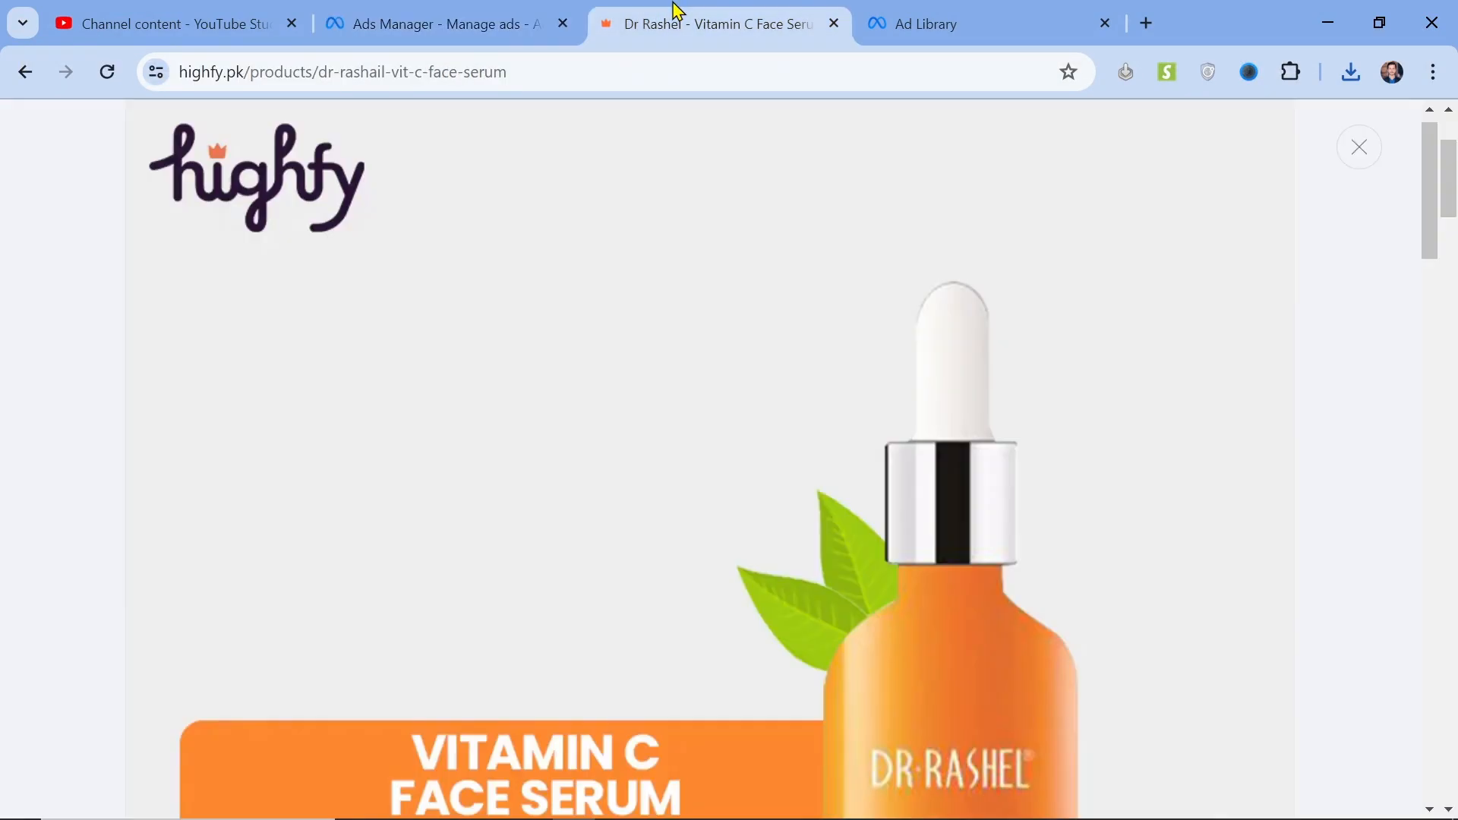
left_click(43, 396)
scroll(492, 674, "down", 4)
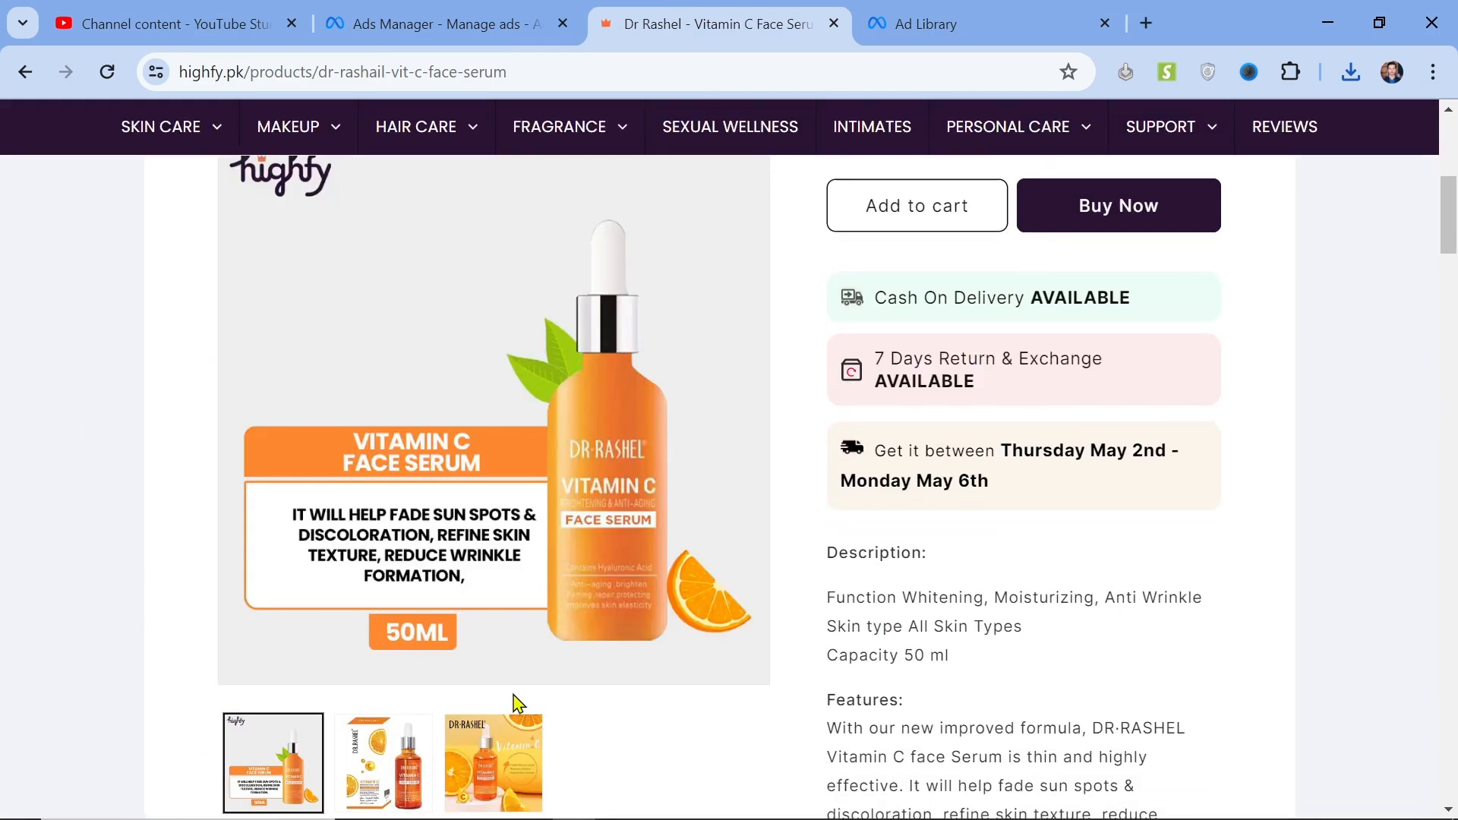
scroll(795, 540, "down", 4)
scroll(794, 540, "up", 1)
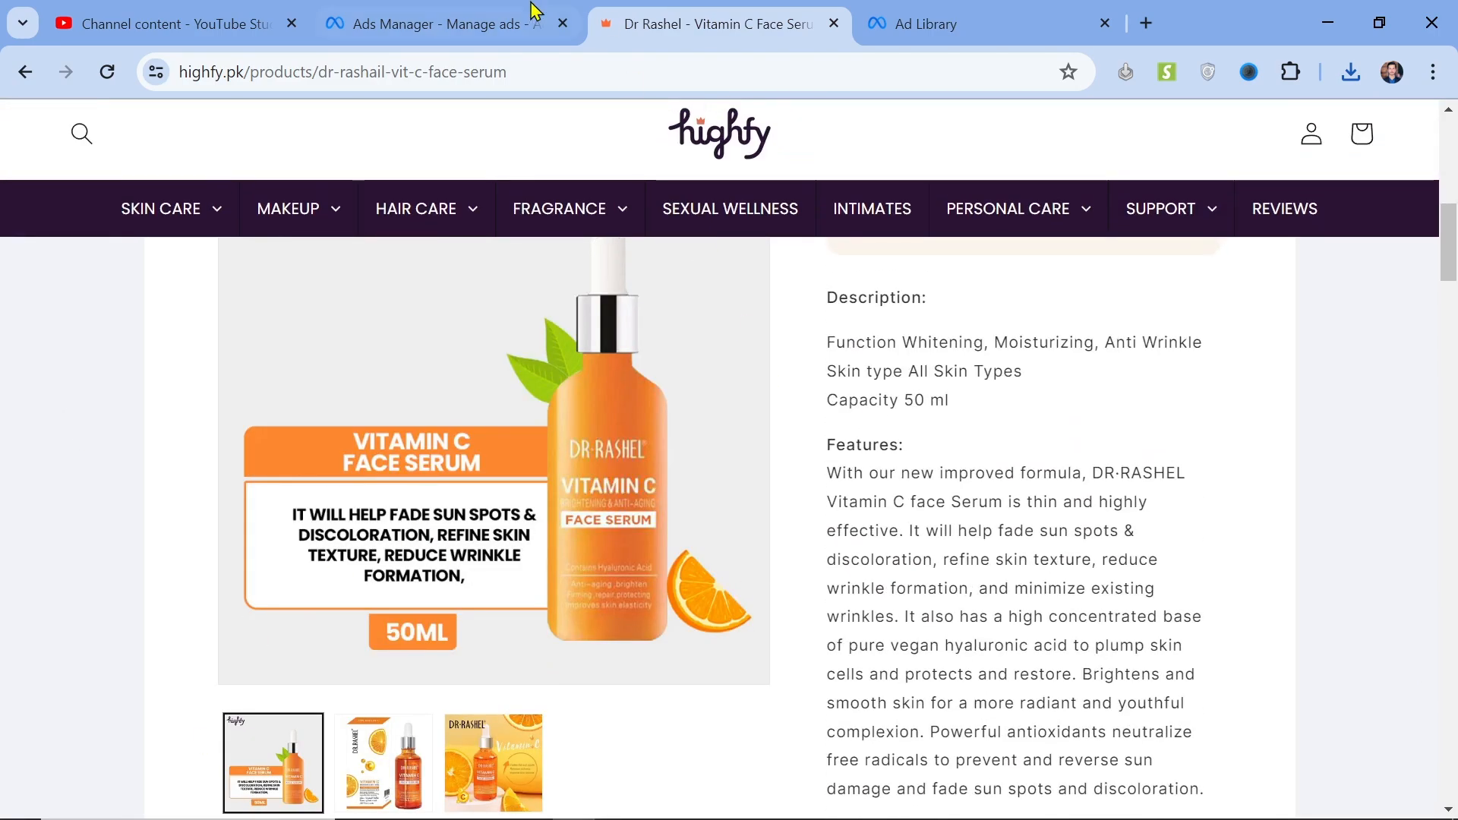
left_click(531, 13)
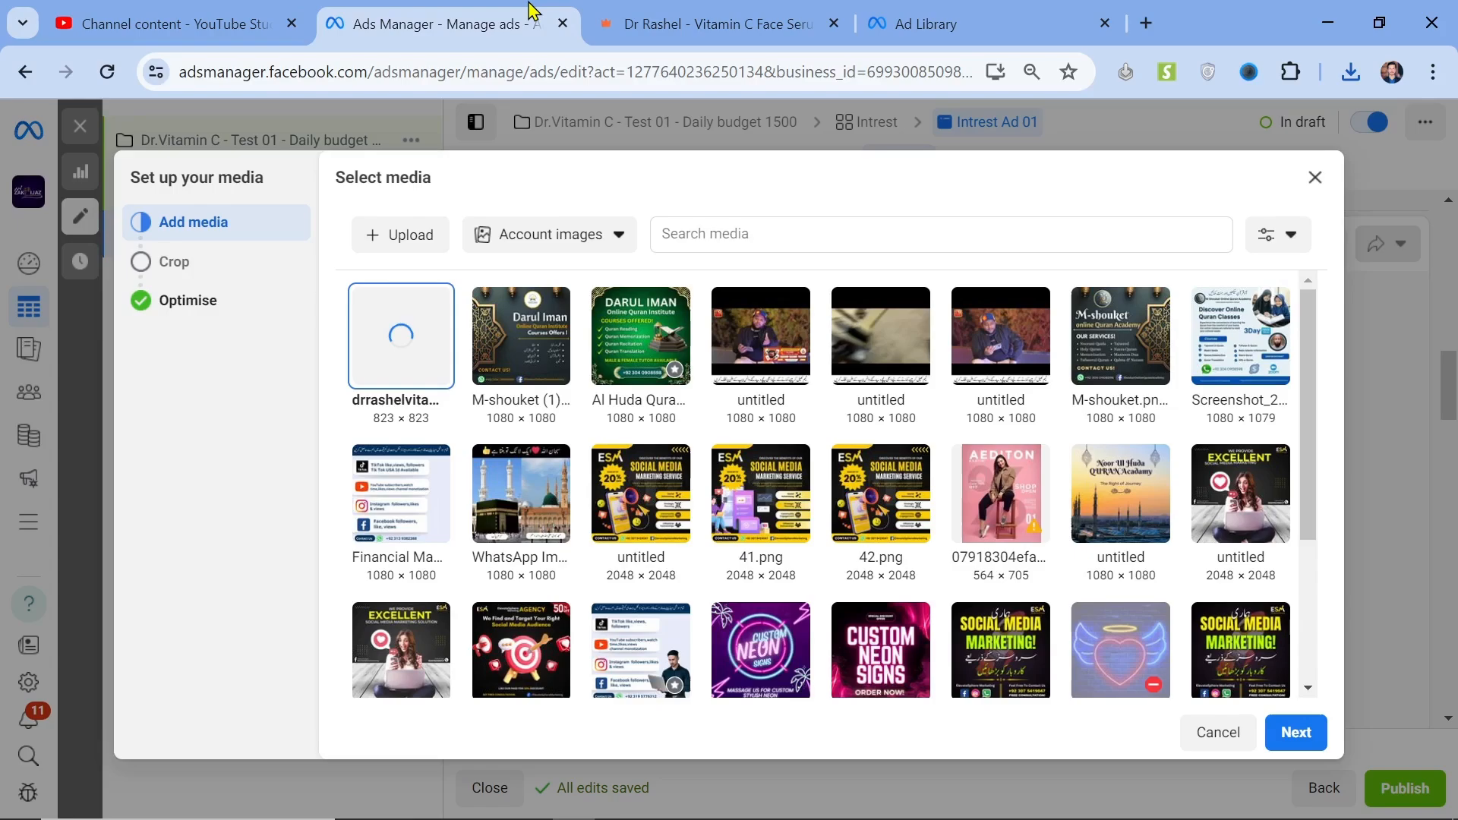
Review the uploaded image's placement crops and finish the media setup with all Advantage+ creative optimisations on.
left_click(203, 266)
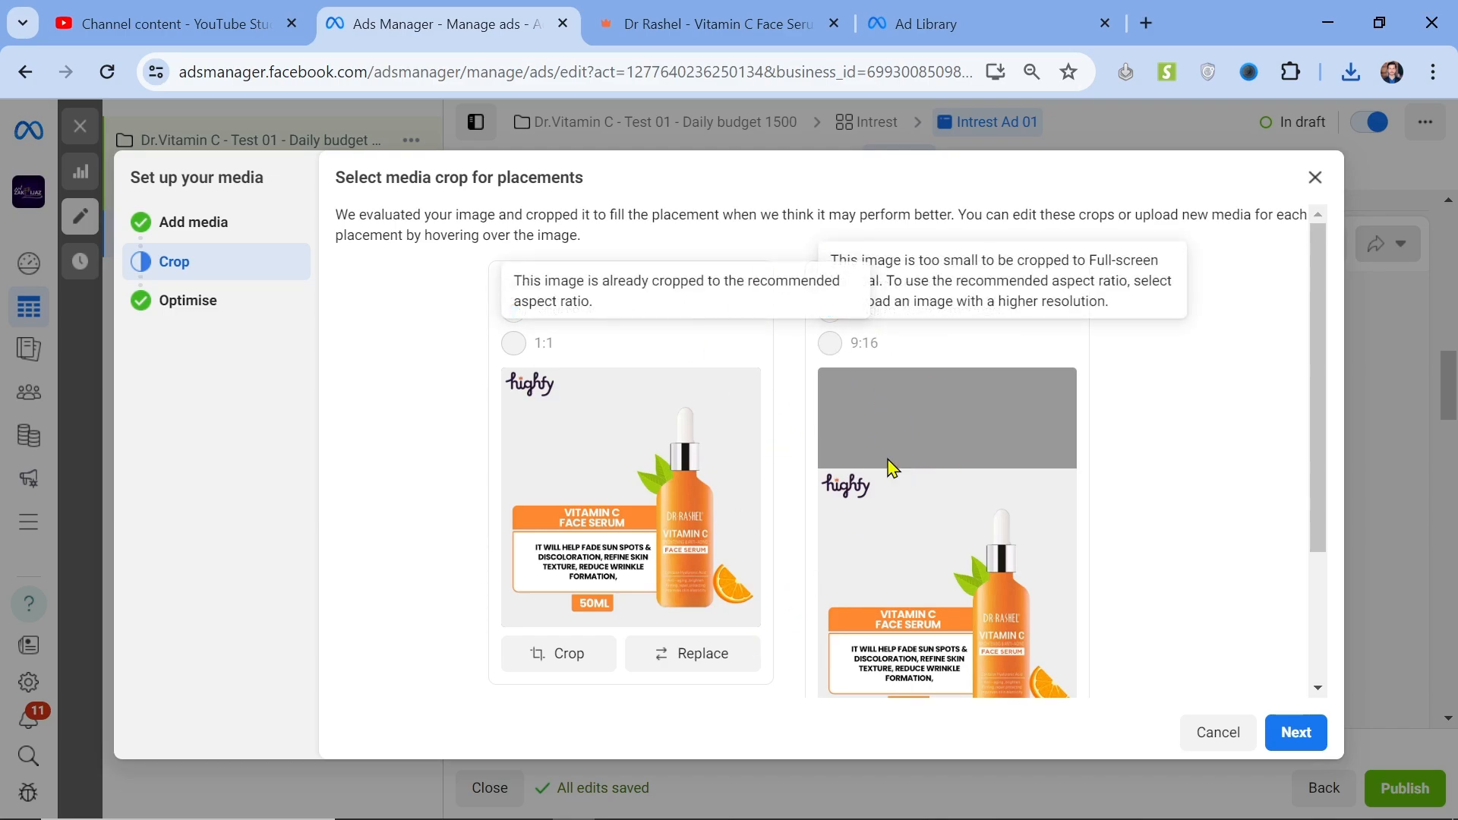
left_click(202, 319)
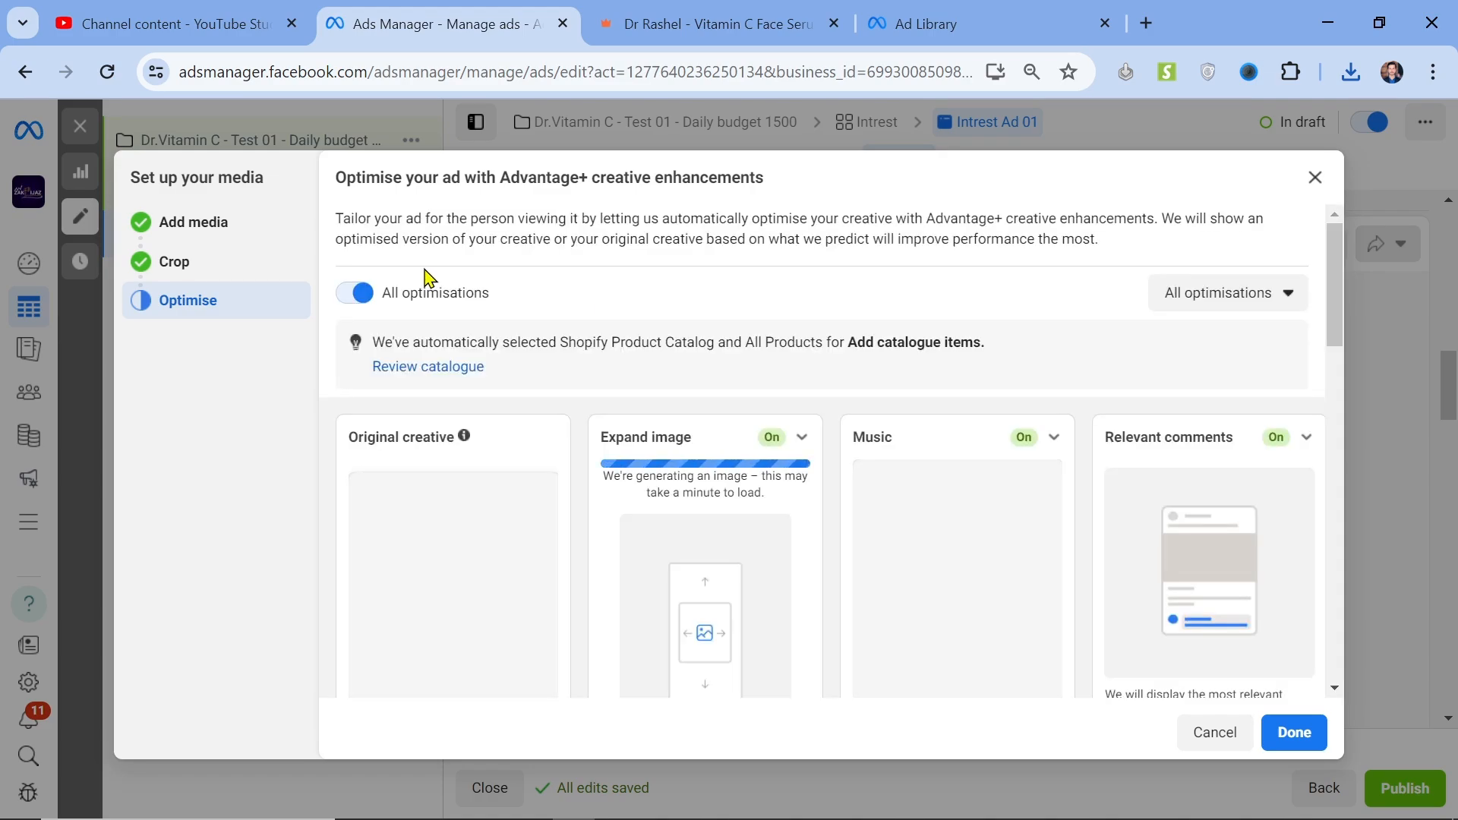
scroll(423, 276, "down", 2)
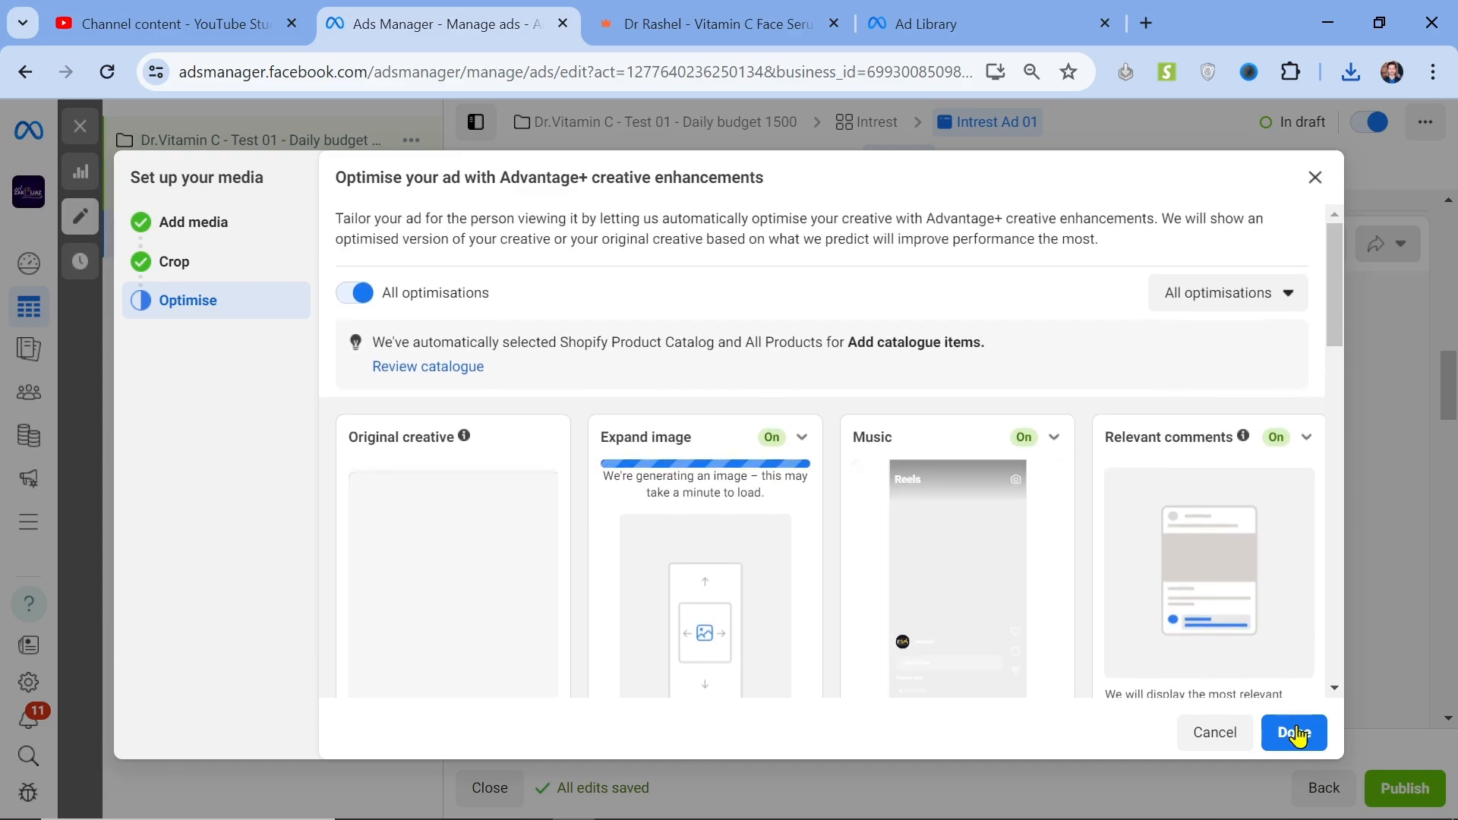
left_click(1295, 733)
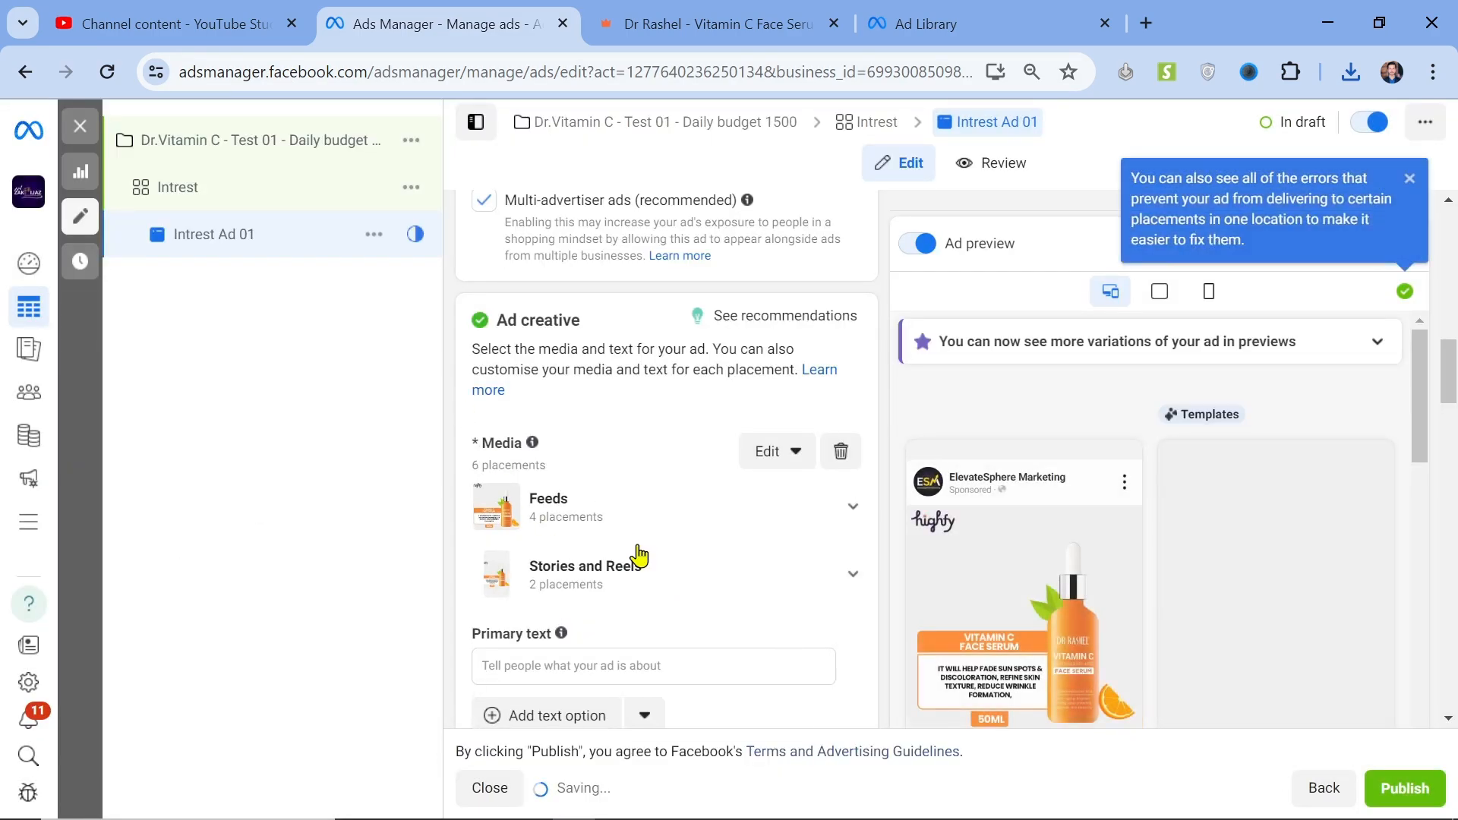
Switch to Ad Library and copy the Sajiero's Secret ad text about Dr. Rashel deals on Highfy.
left_click(915, 9)
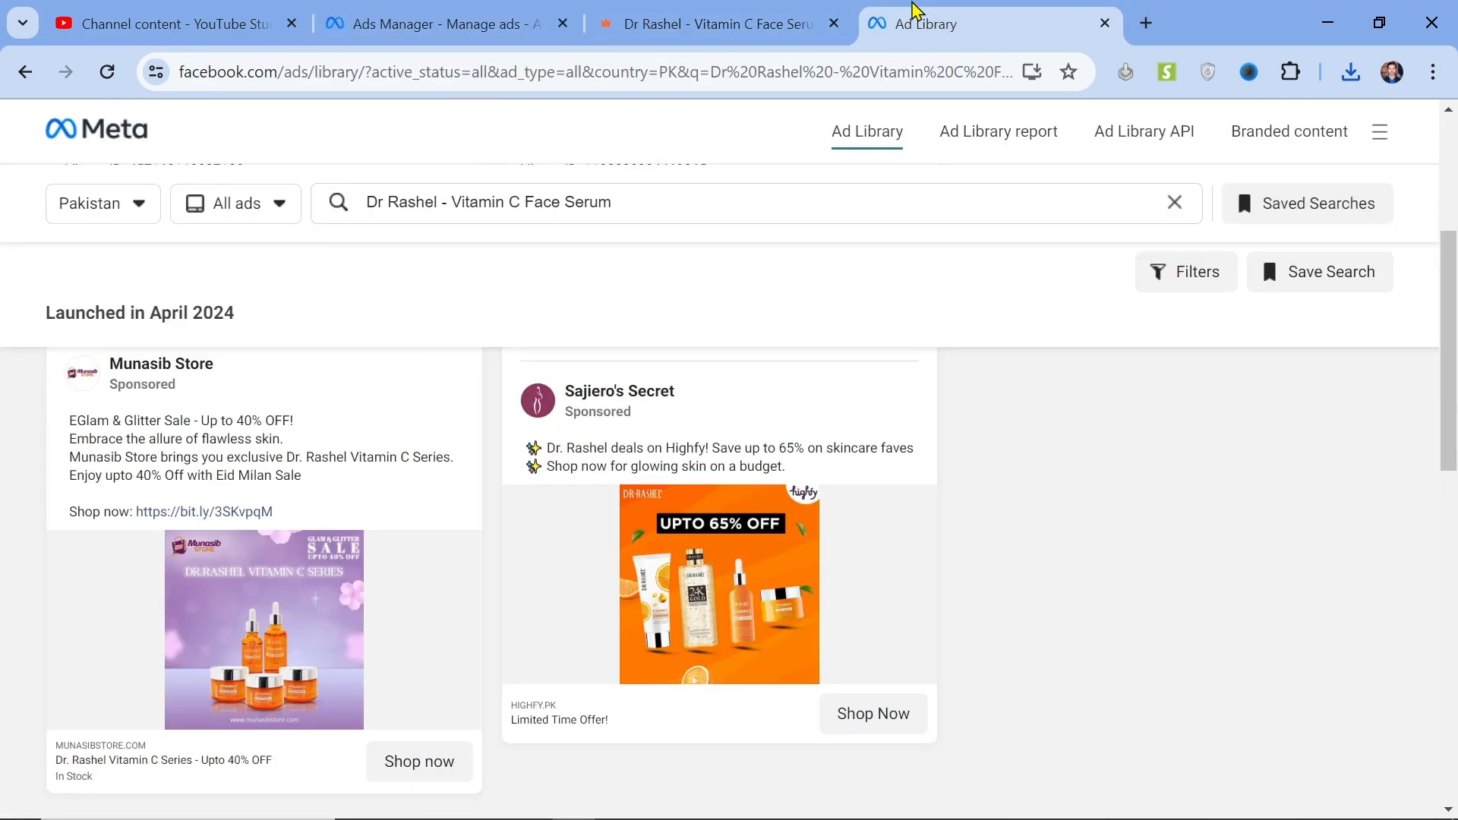
scroll(635, 563, "down", 3)
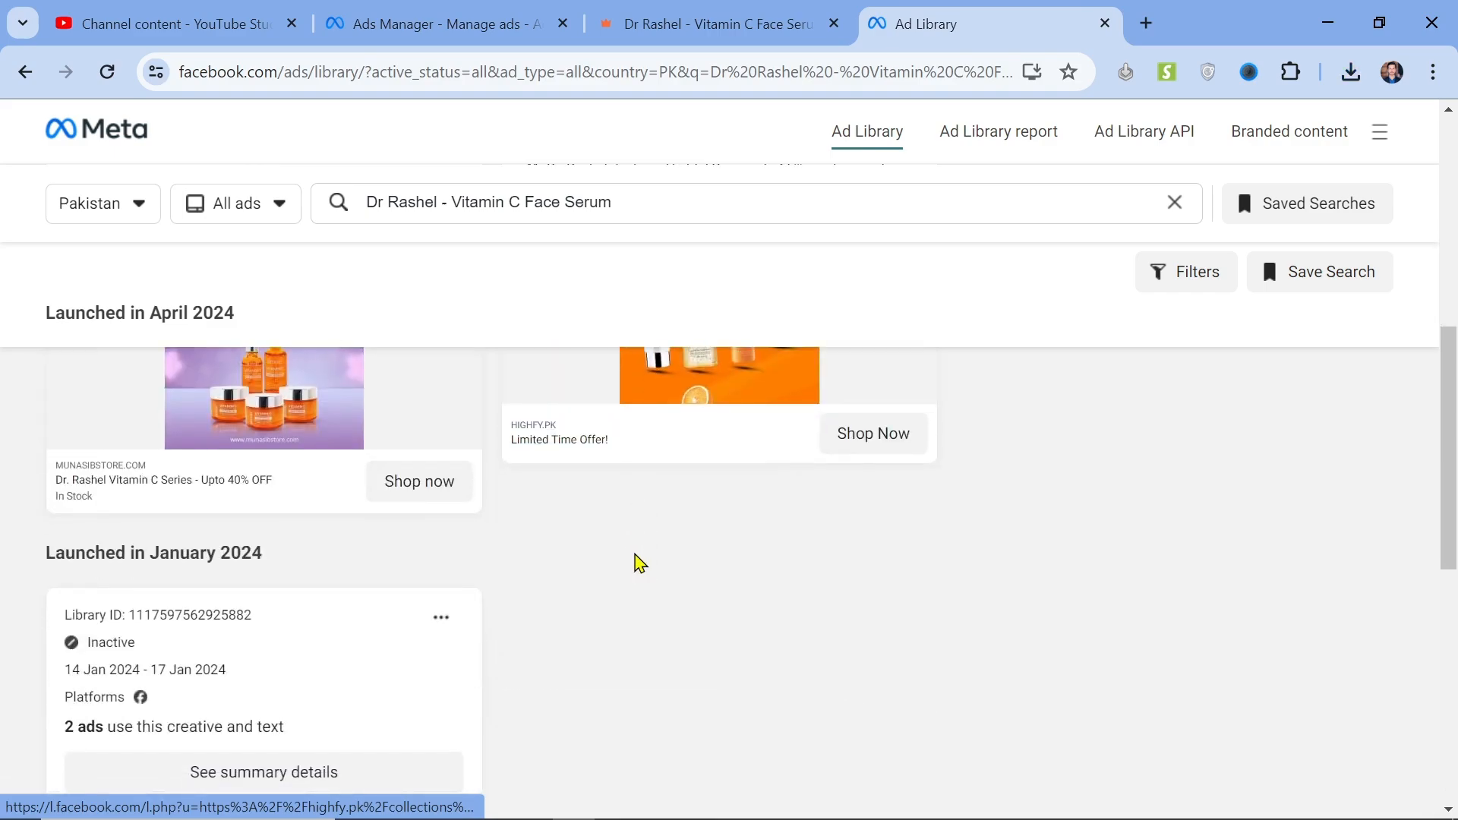
scroll(638, 562, "up", 3)
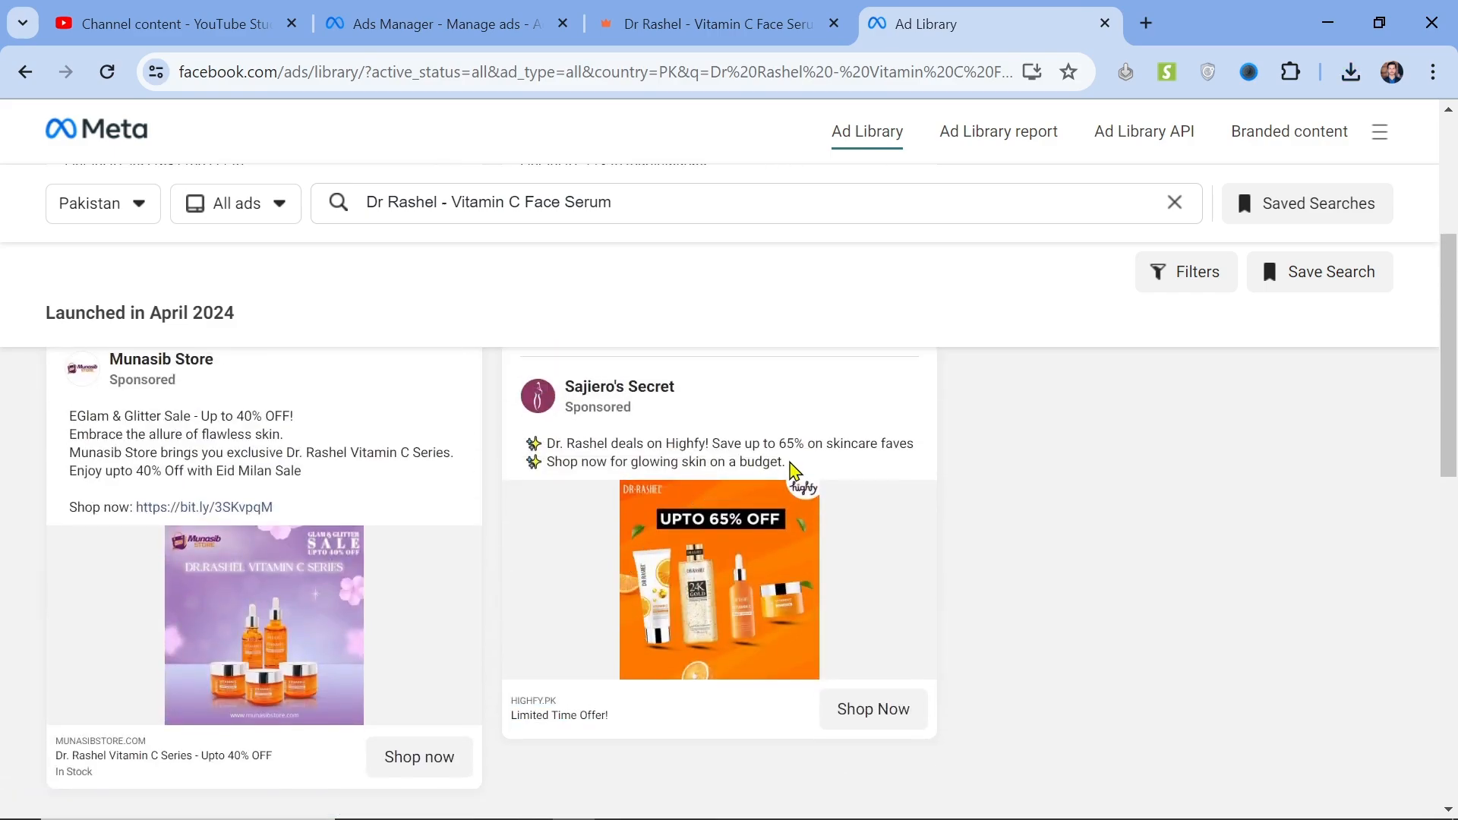
left_click_drag(786, 461, 529, 442)
key("ctrl+c")
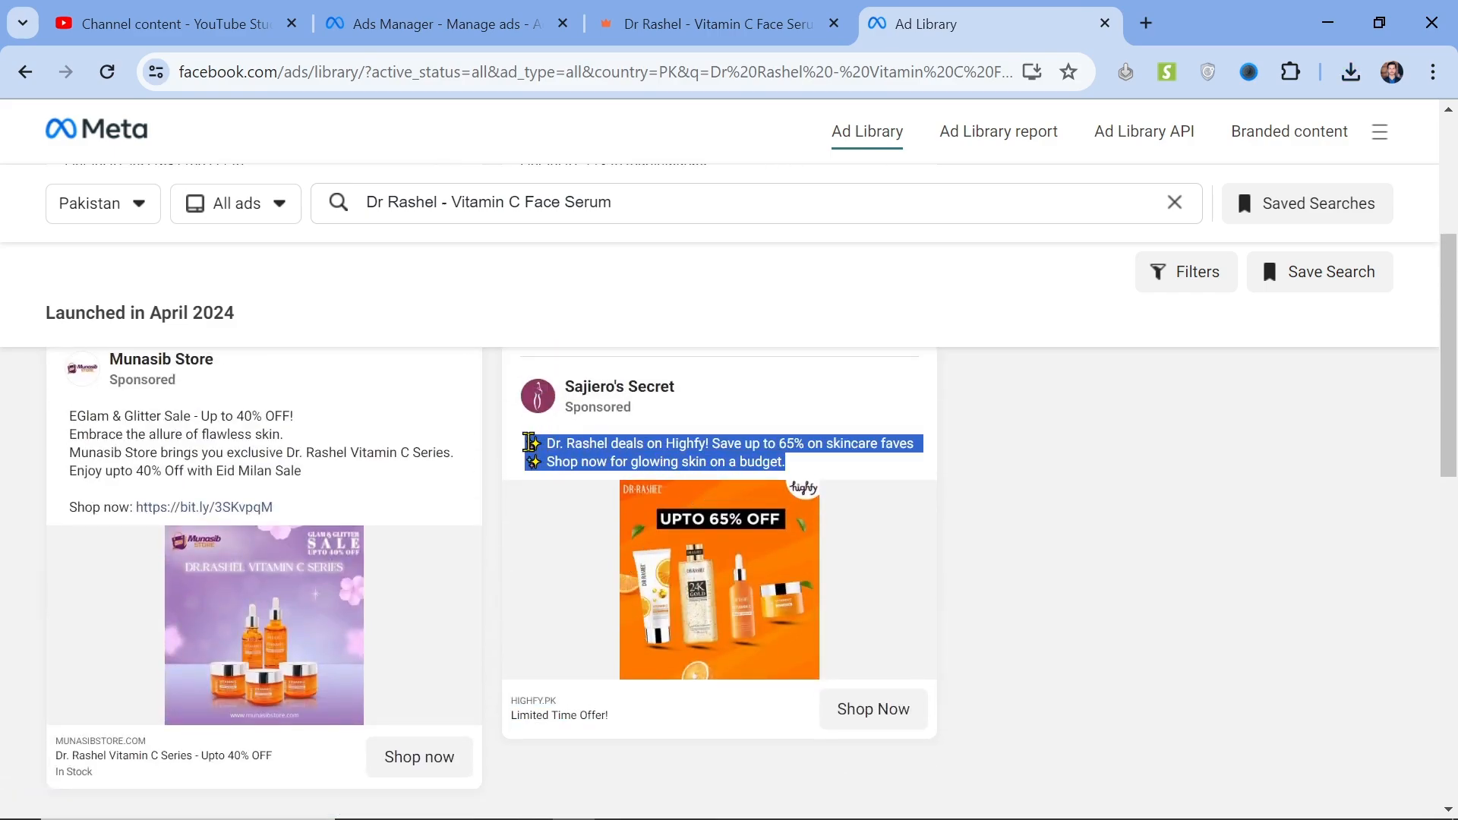
Return to Ads Manager and paste the copied Dr. Rashel deals text as the ad's primary text.
left_click(748, 15)
left_click(445, 17)
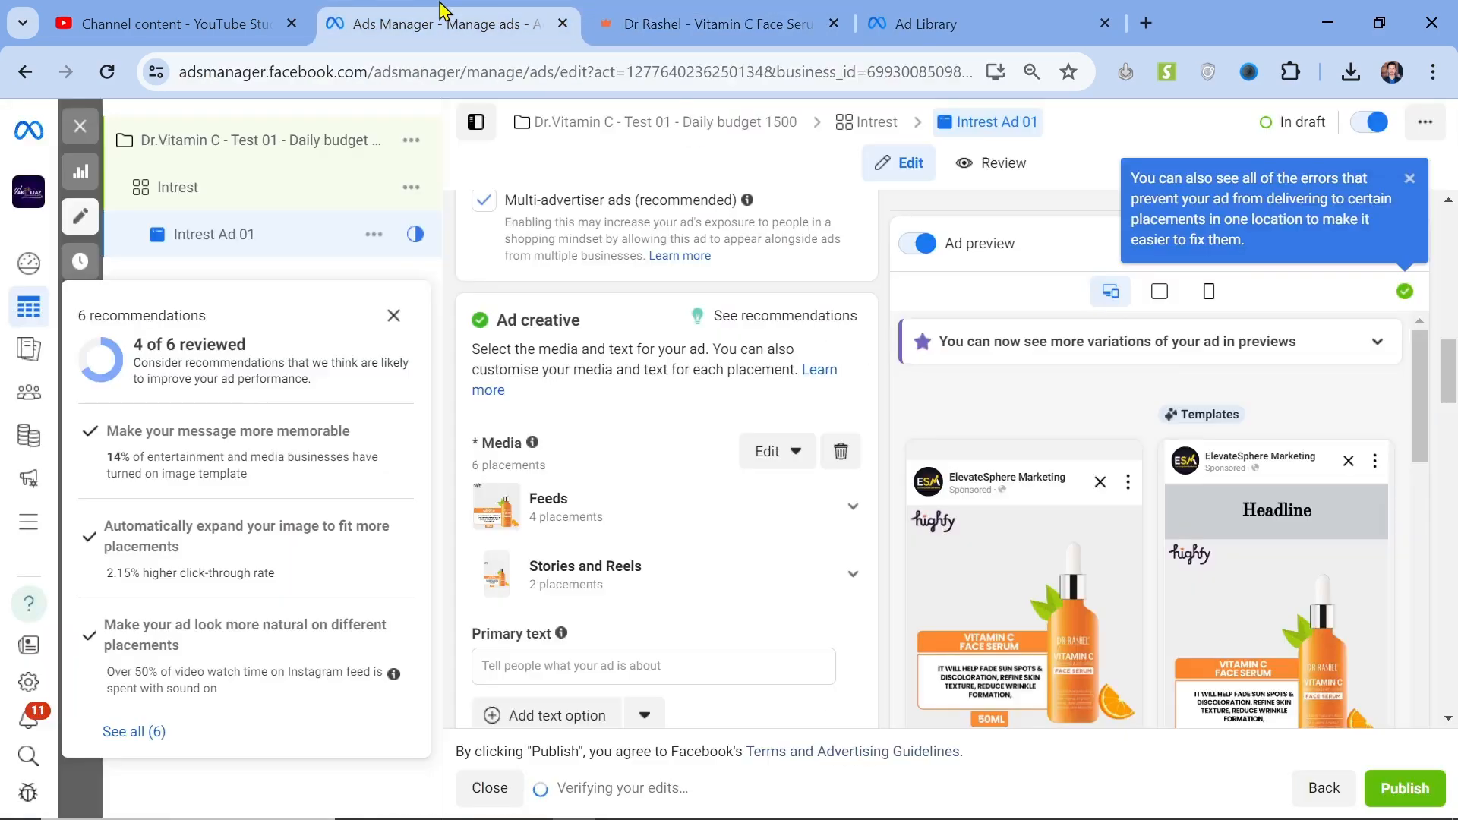
left_click(603, 661)
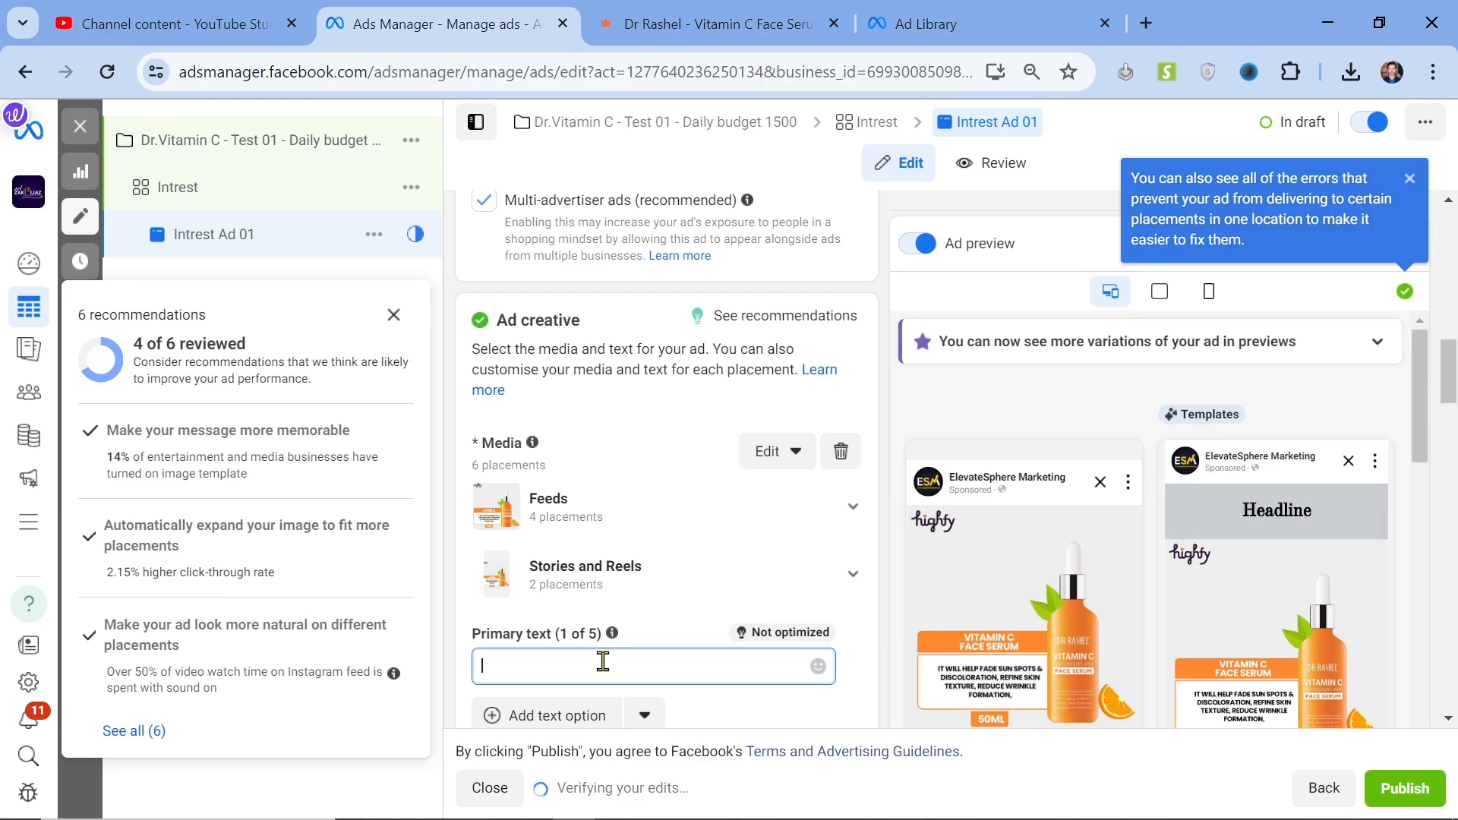
key("ctrl+v")
Add the suggested primary text variations beginning "Say goodbye to dry, dull skin" and "Glow up your skin", and collapse the suggestions.
scroll(622, 645, "down", 2)
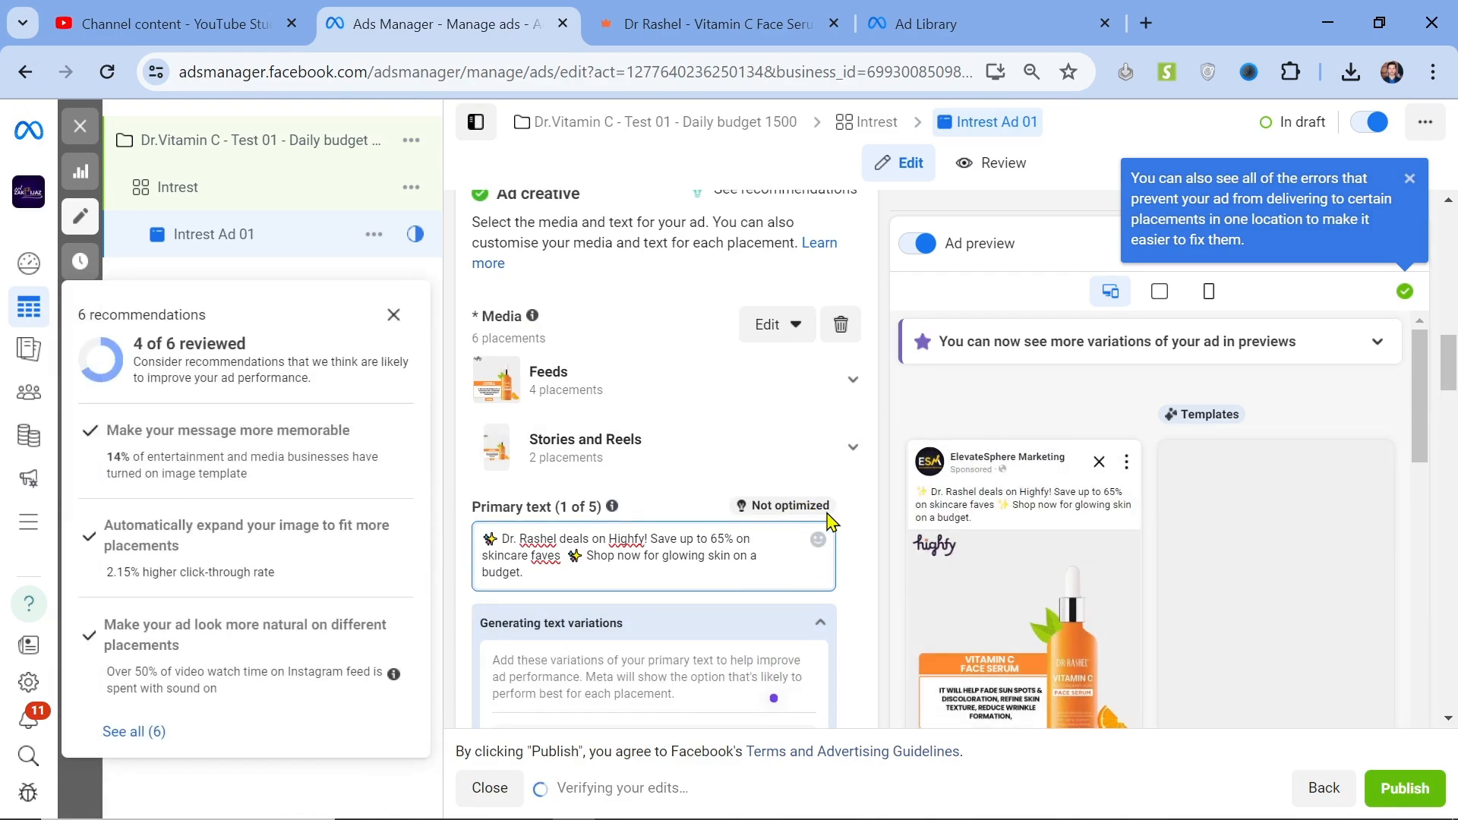
scroll(853, 527, "down", 3)
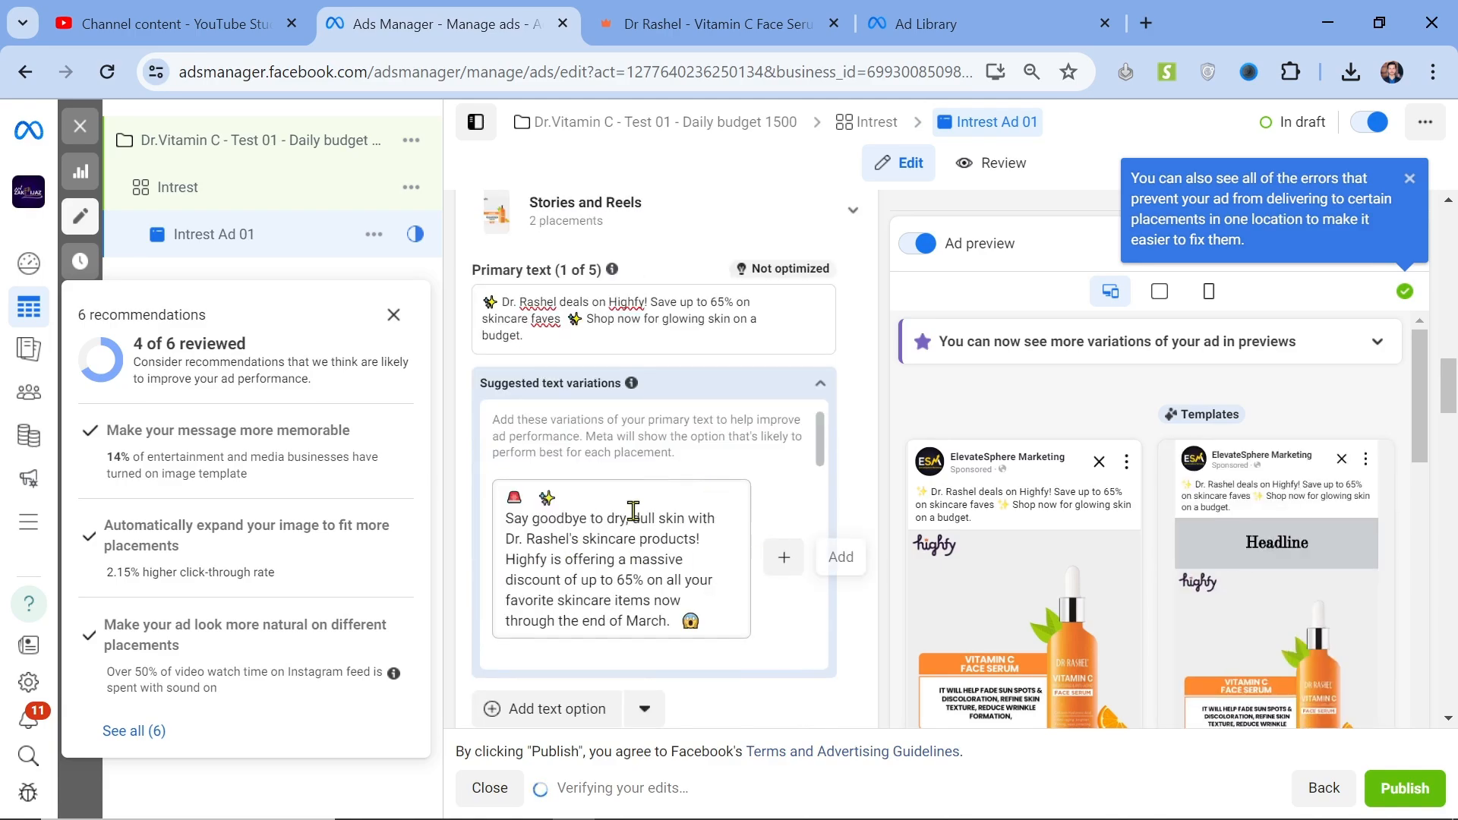
left_click(784, 575)
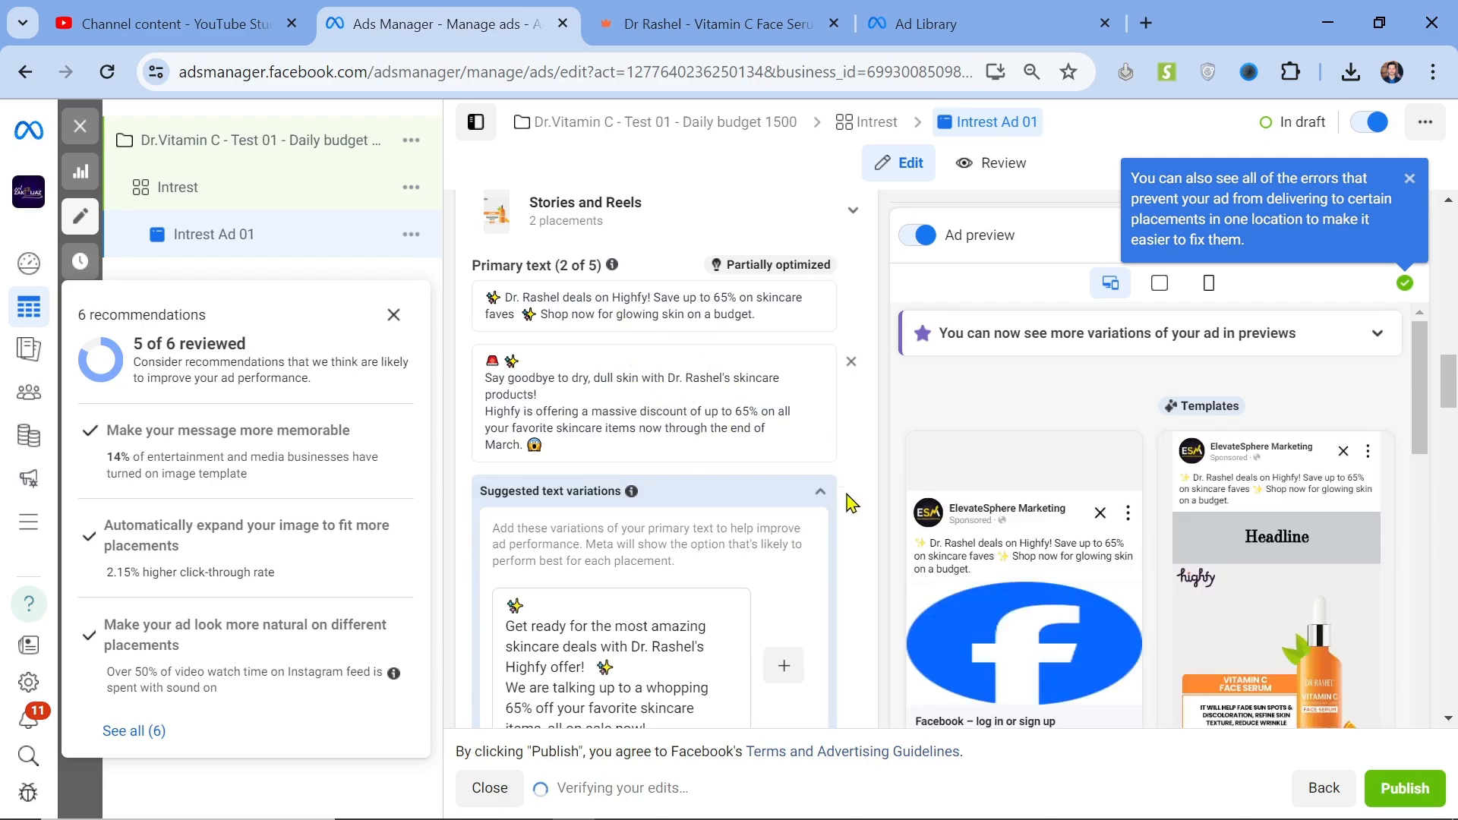
scroll(869, 585, "down", 3)
scroll(666, 425, "down", 3)
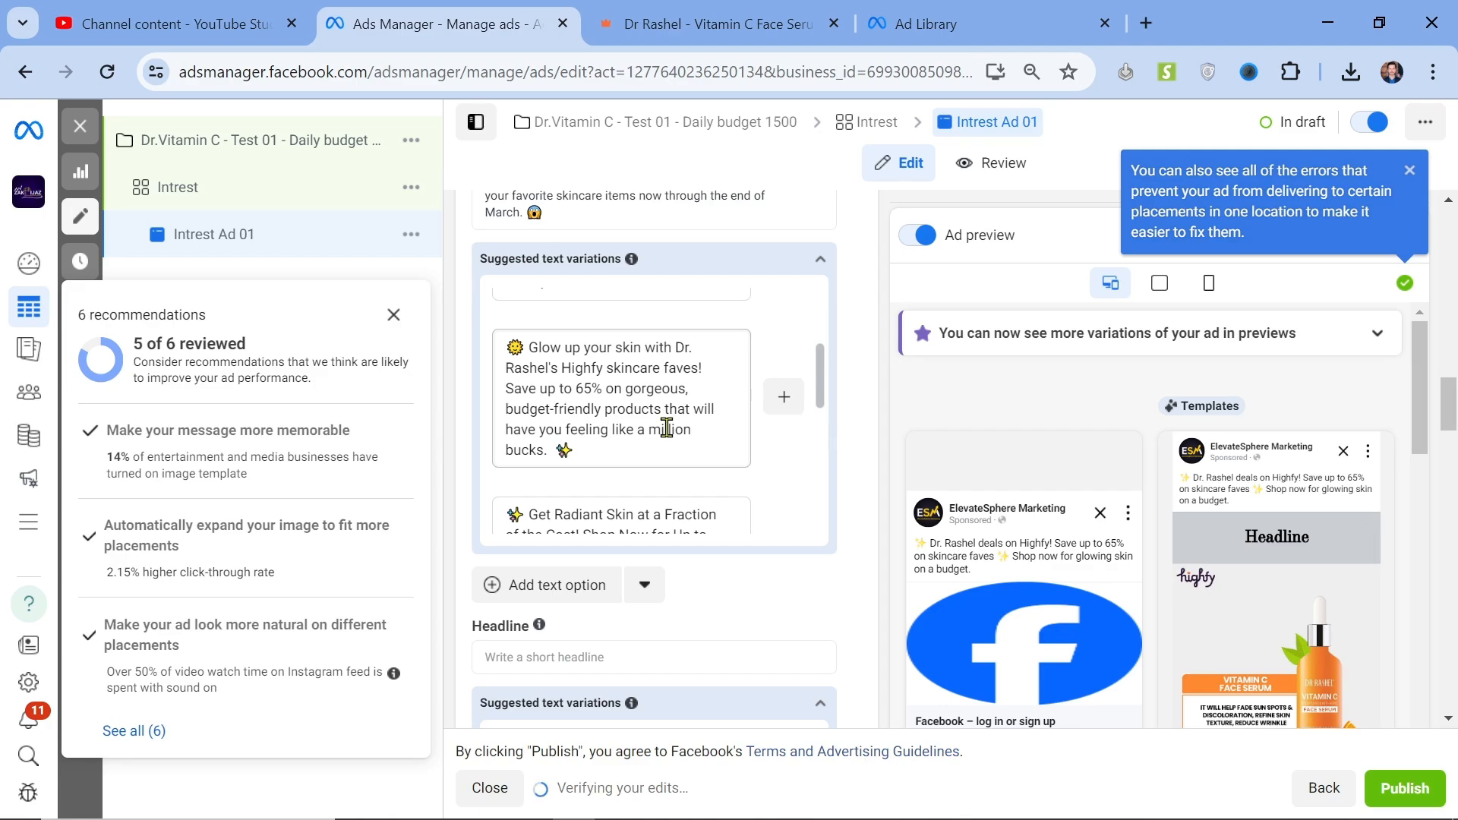
left_click(781, 410)
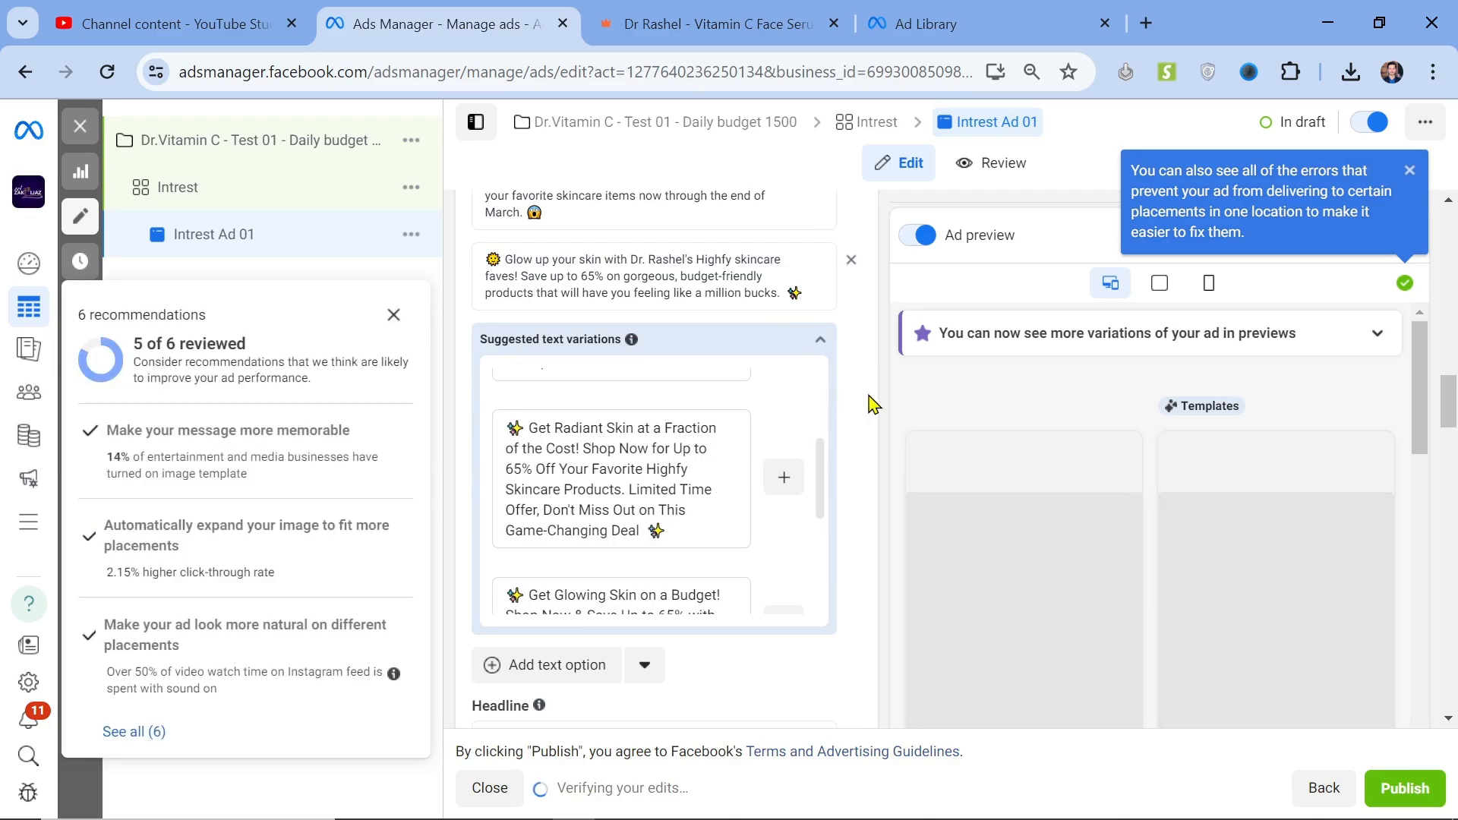
left_click(820, 341)
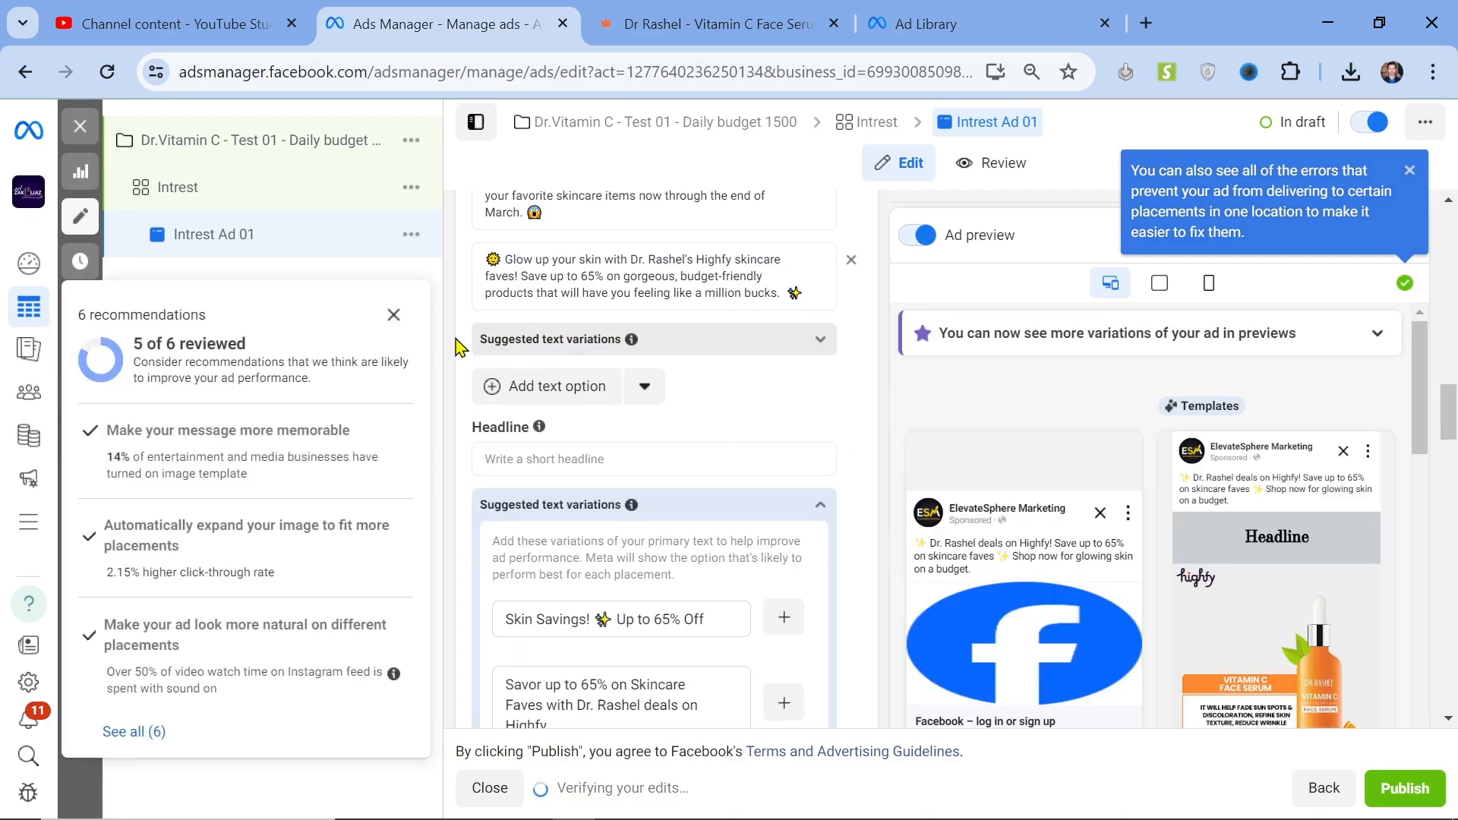
Dismiss the recommendations list and the custom info labels recommendation, and look over the ad's primary texts.
left_click(391, 319)
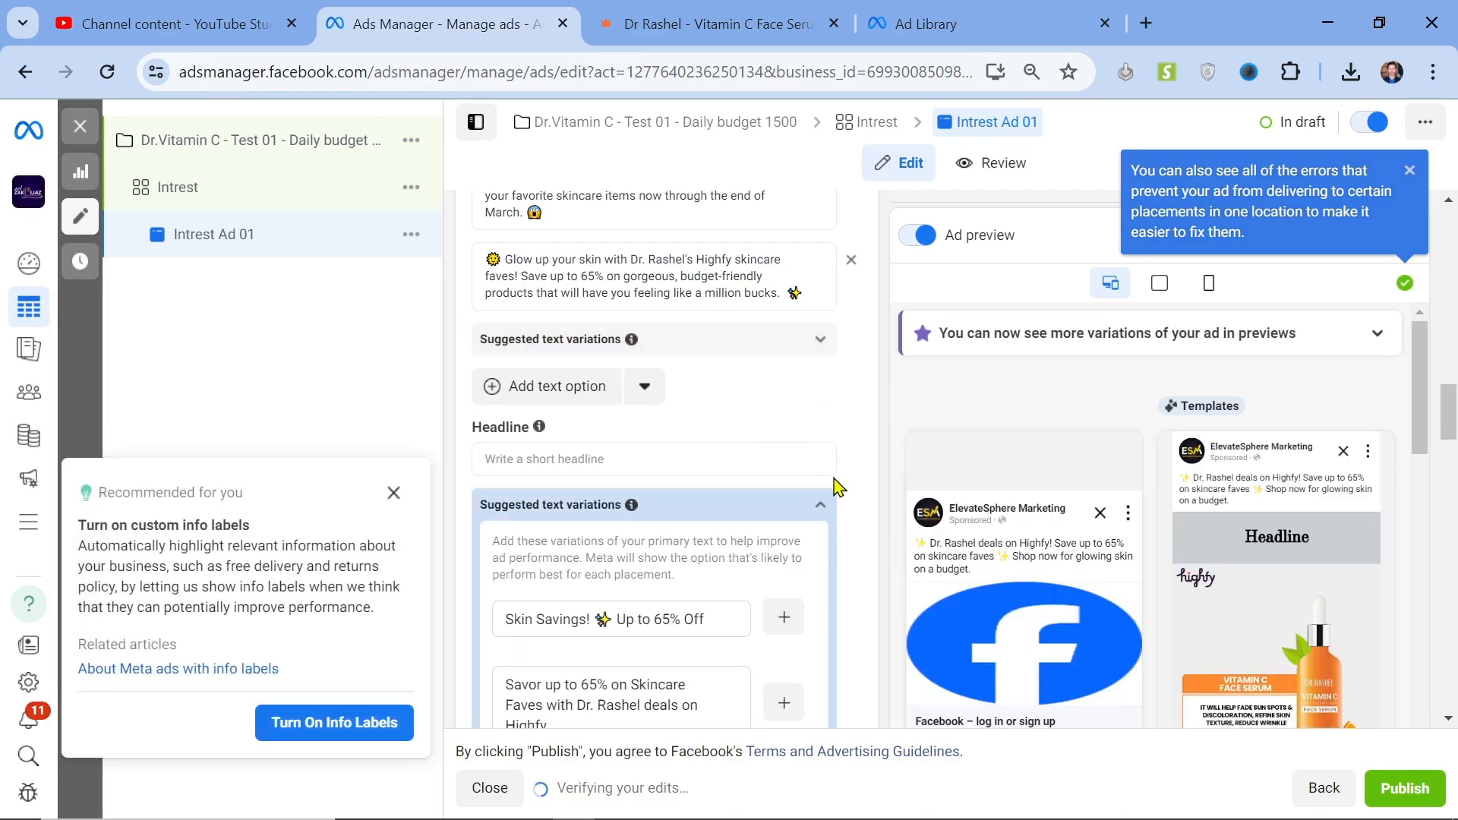
scroll(840, 464, "up", 2)
scroll(604, 365, "up", 3)
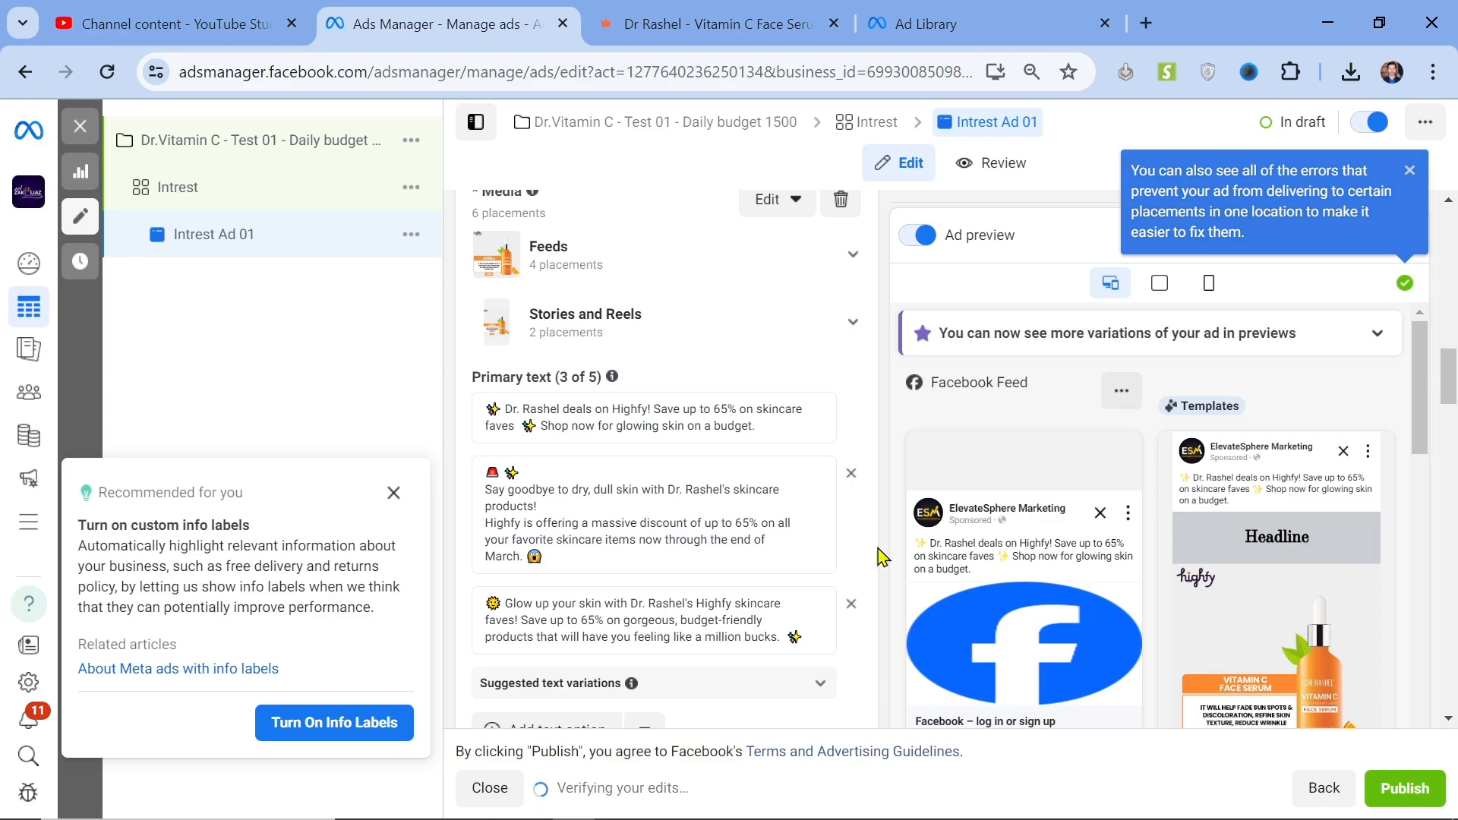
left_click(394, 494)
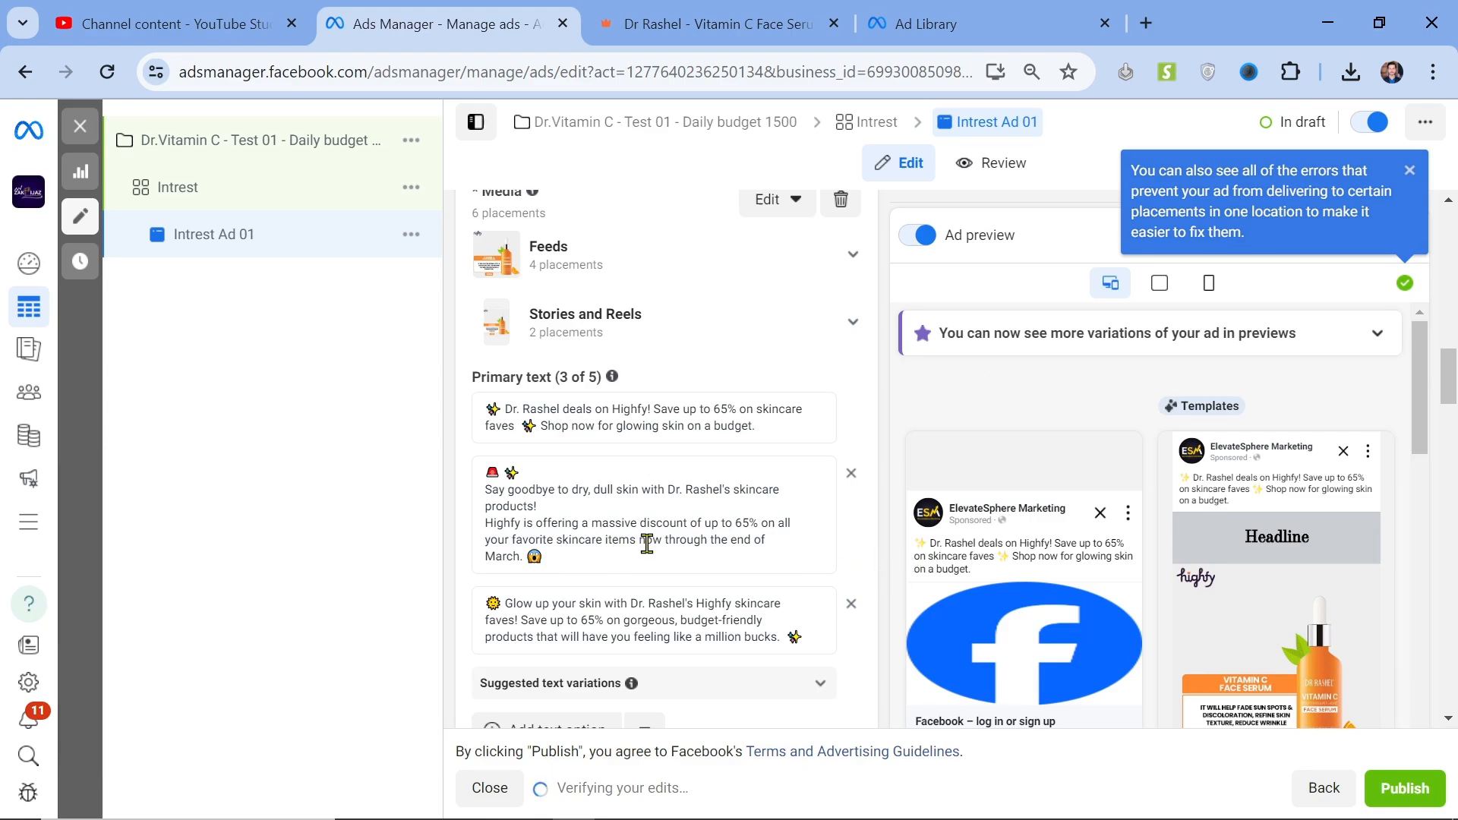
Use the suggested variation "Skin Savings! ✨ Up to 65% Off" as the ad's headline and collapse the headline suggestions.
scroll(651, 553, "down", 4)
left_click(527, 465)
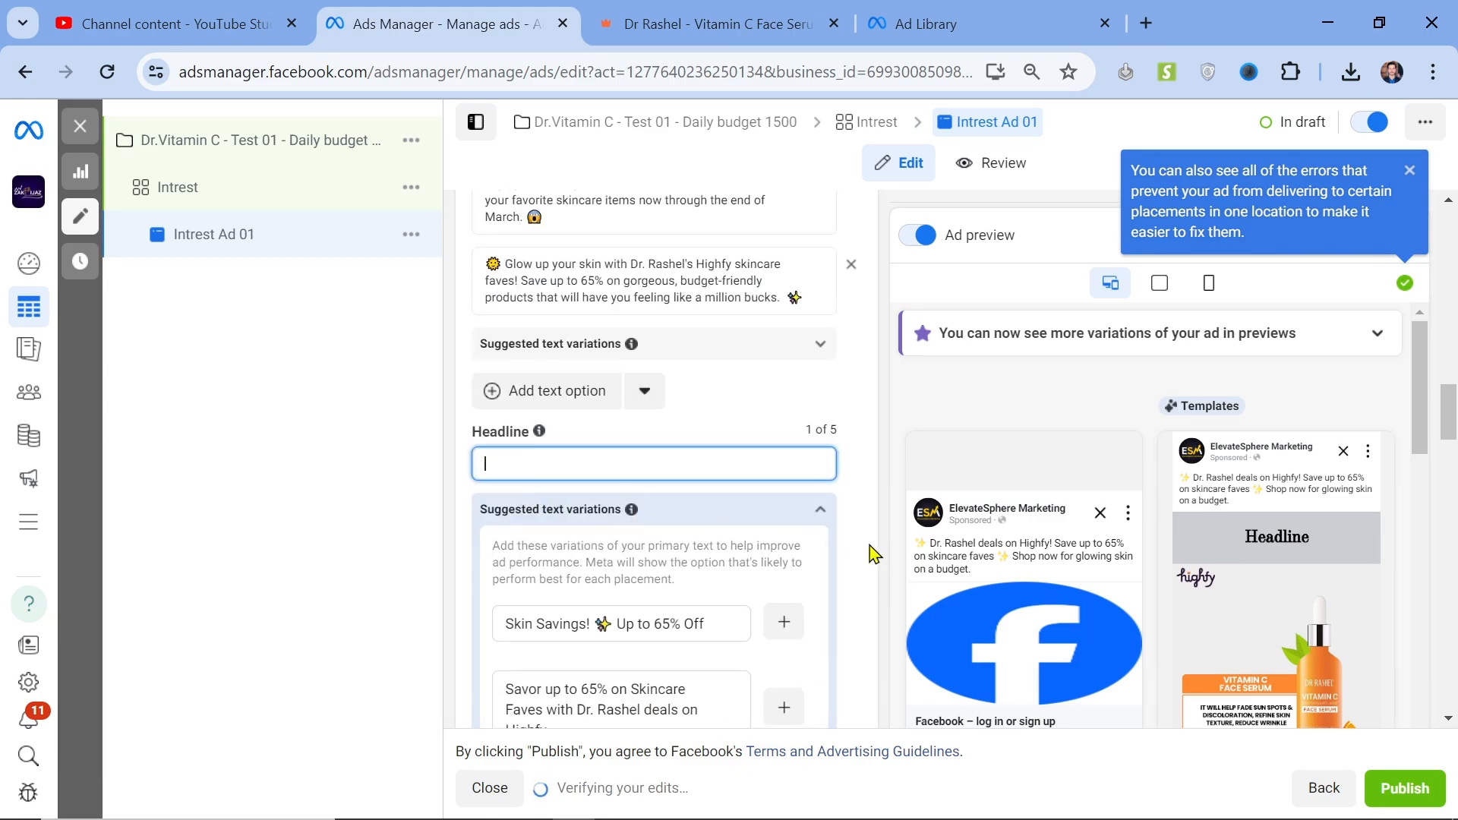
scroll(873, 554, "down", 3)
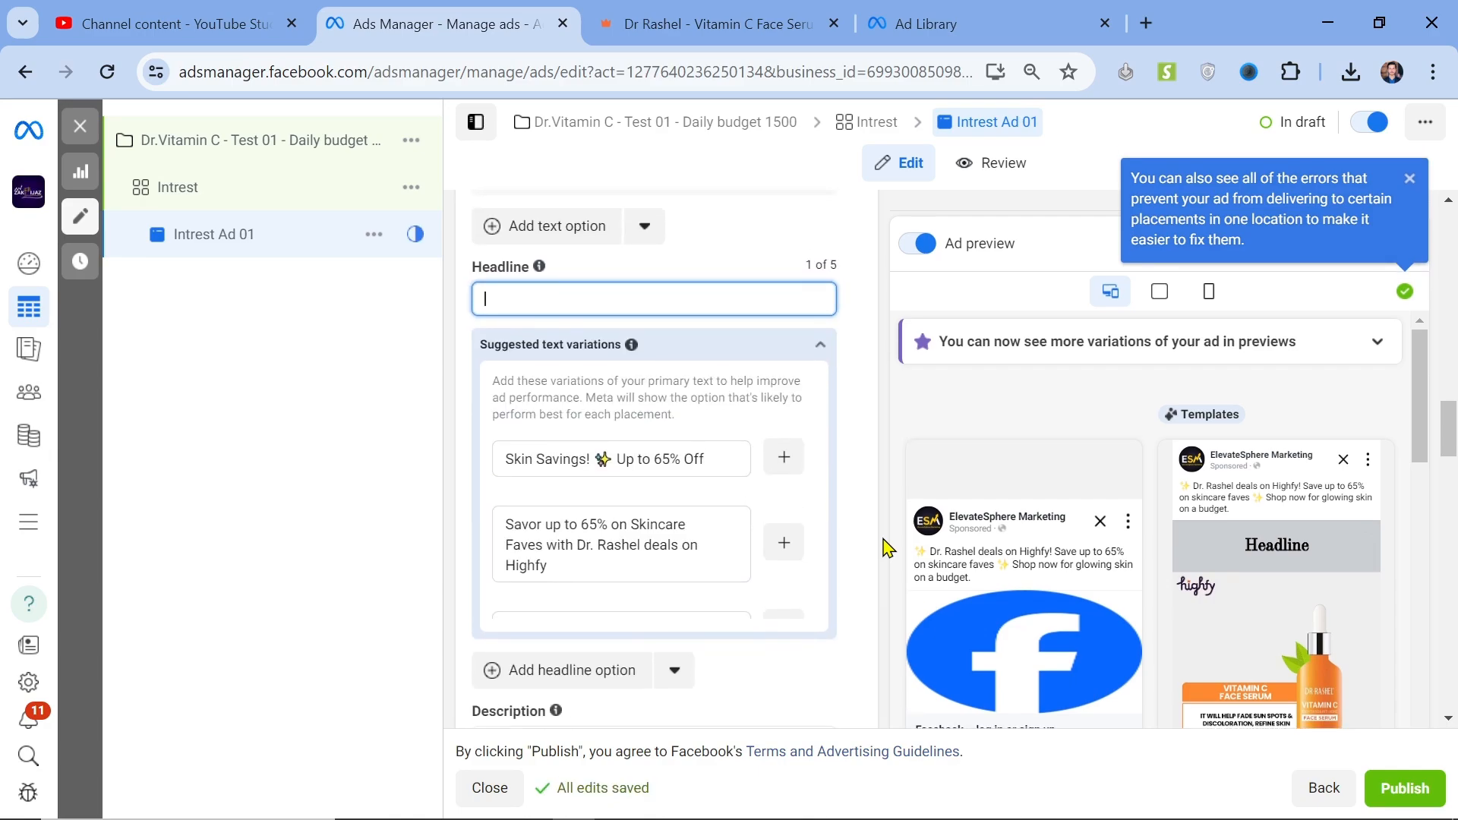
scroll(886, 547, "up", 5)
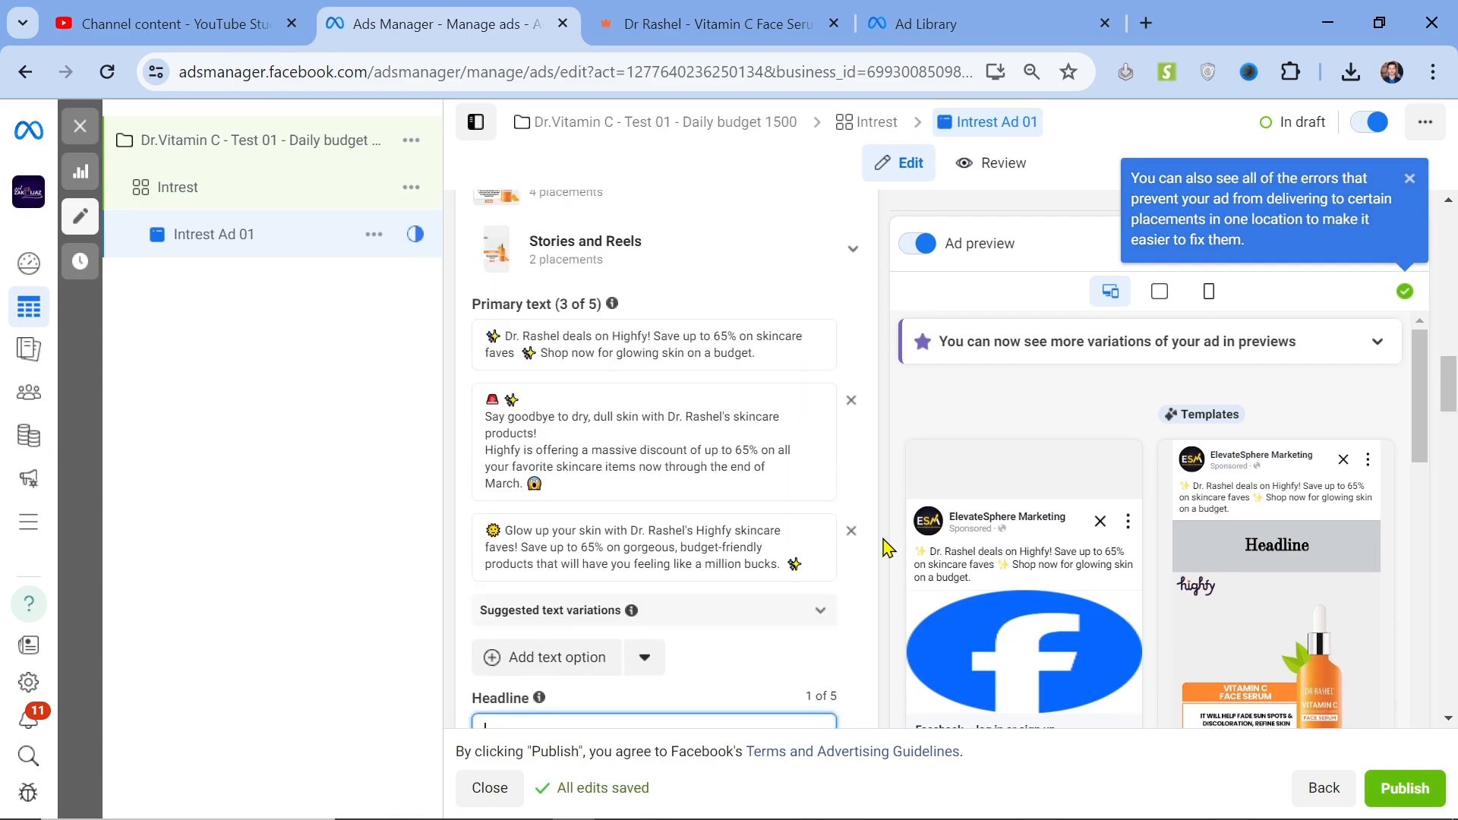
scroll(890, 622, "down", 5)
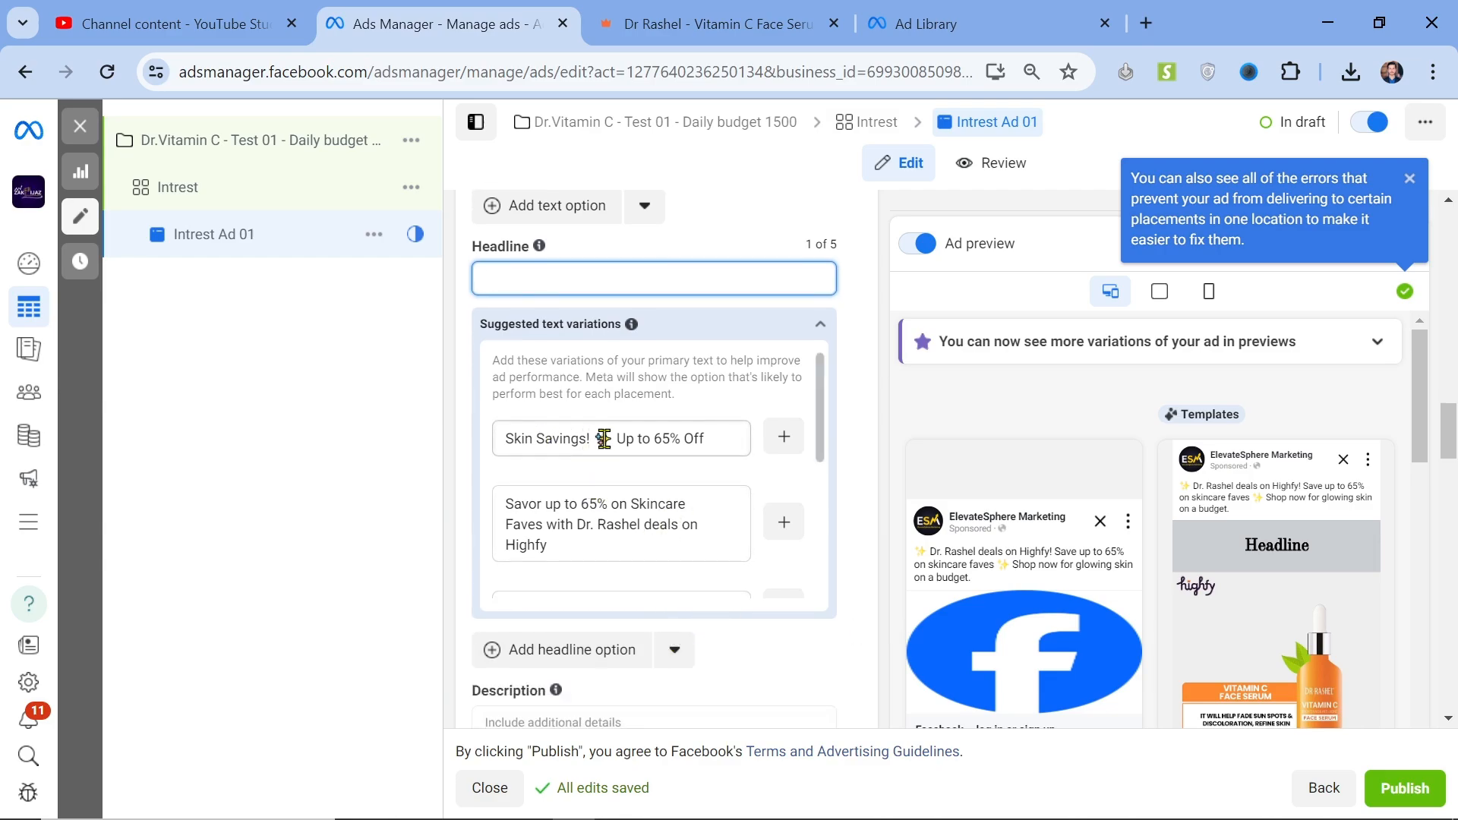
left_click(776, 439)
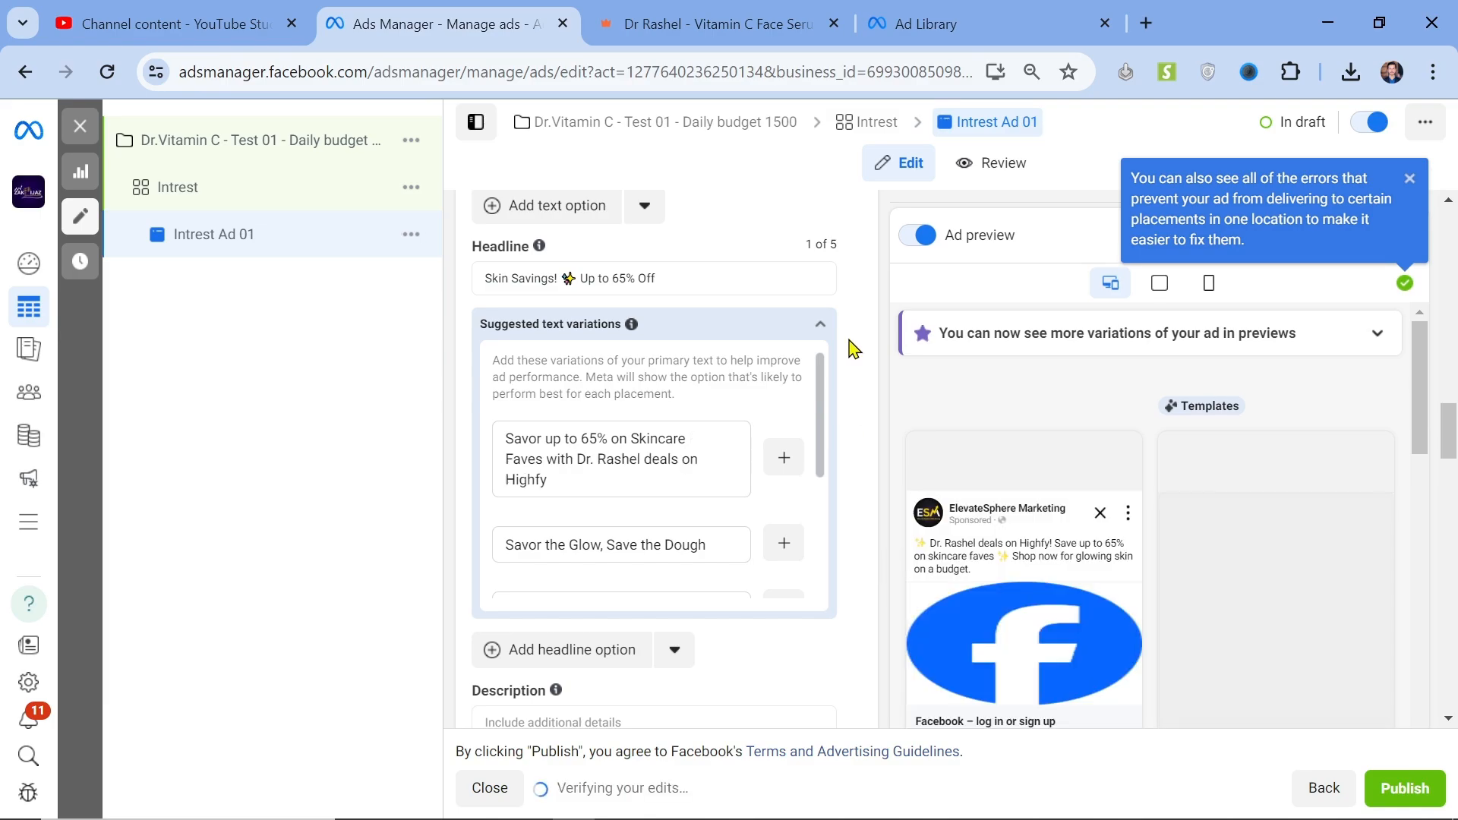
left_click(820, 327)
scroll(856, 410, "up", 2)
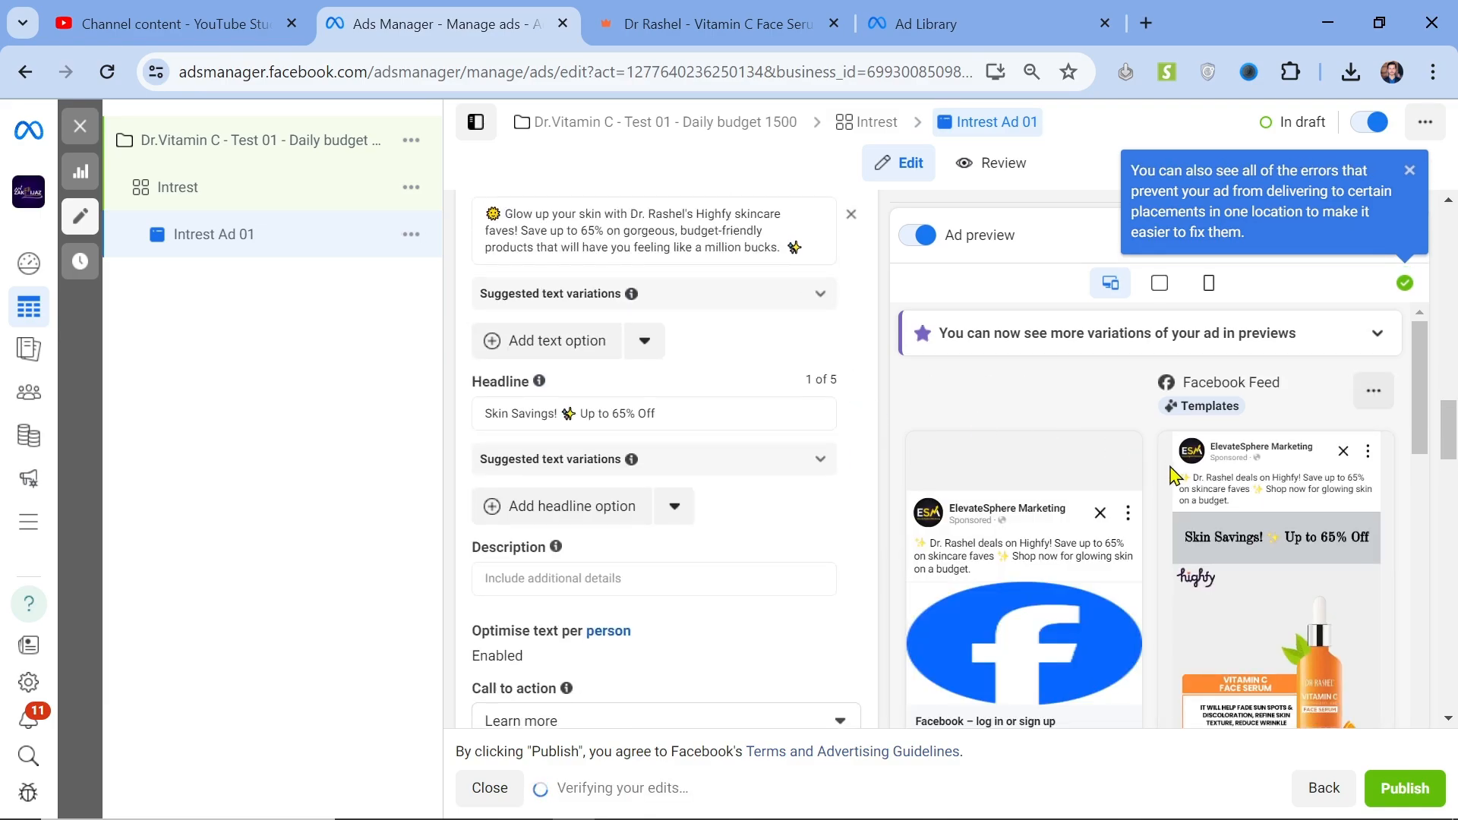
Look over the ad preview, the empty description field, the media and primary texts, and the serum's product page.
scroll(1207, 542, "down", 4)
scroll(1207, 543, "up", 2)
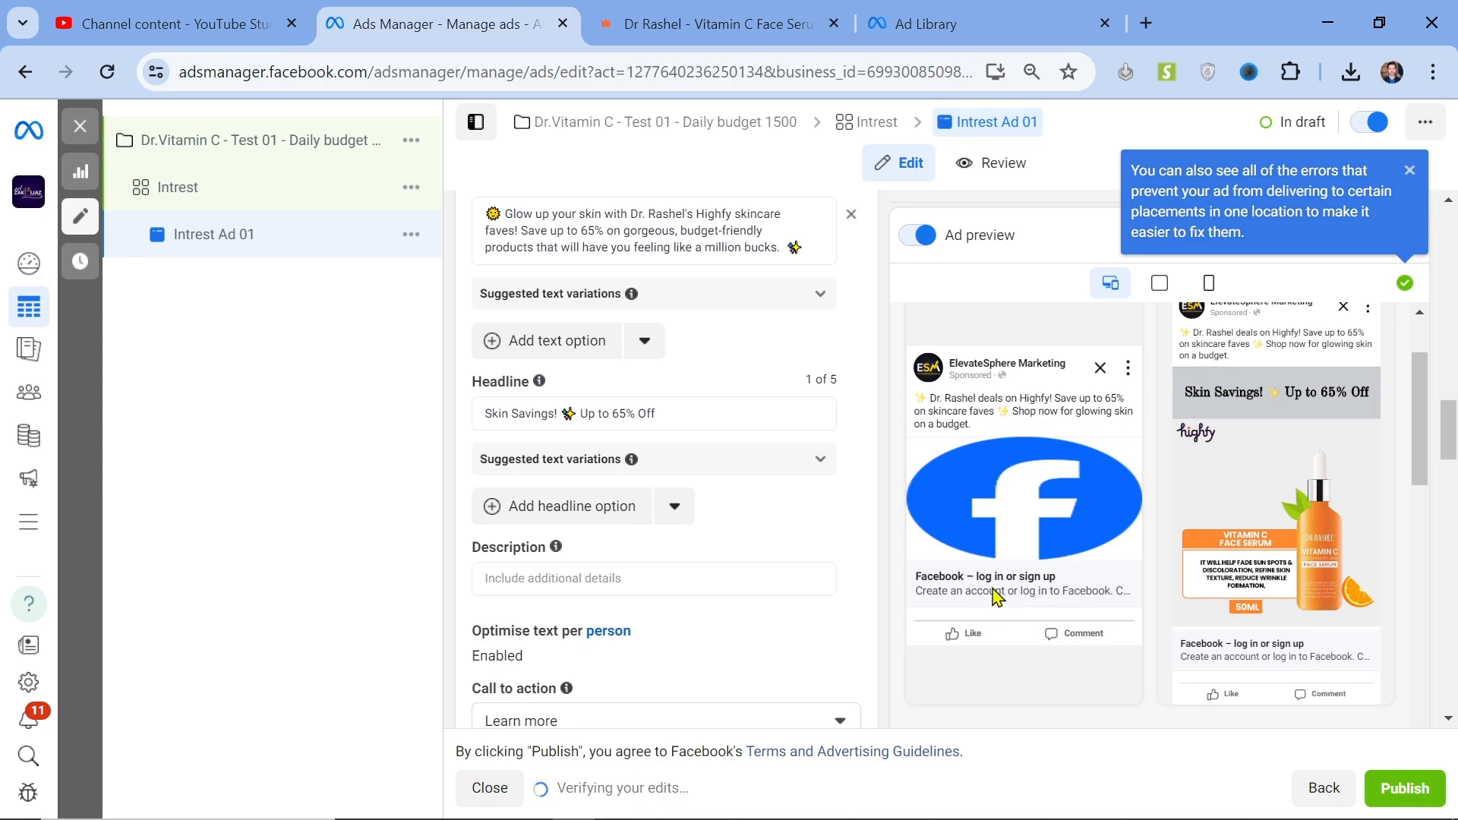
scroll(1127, 495, "up", 2)
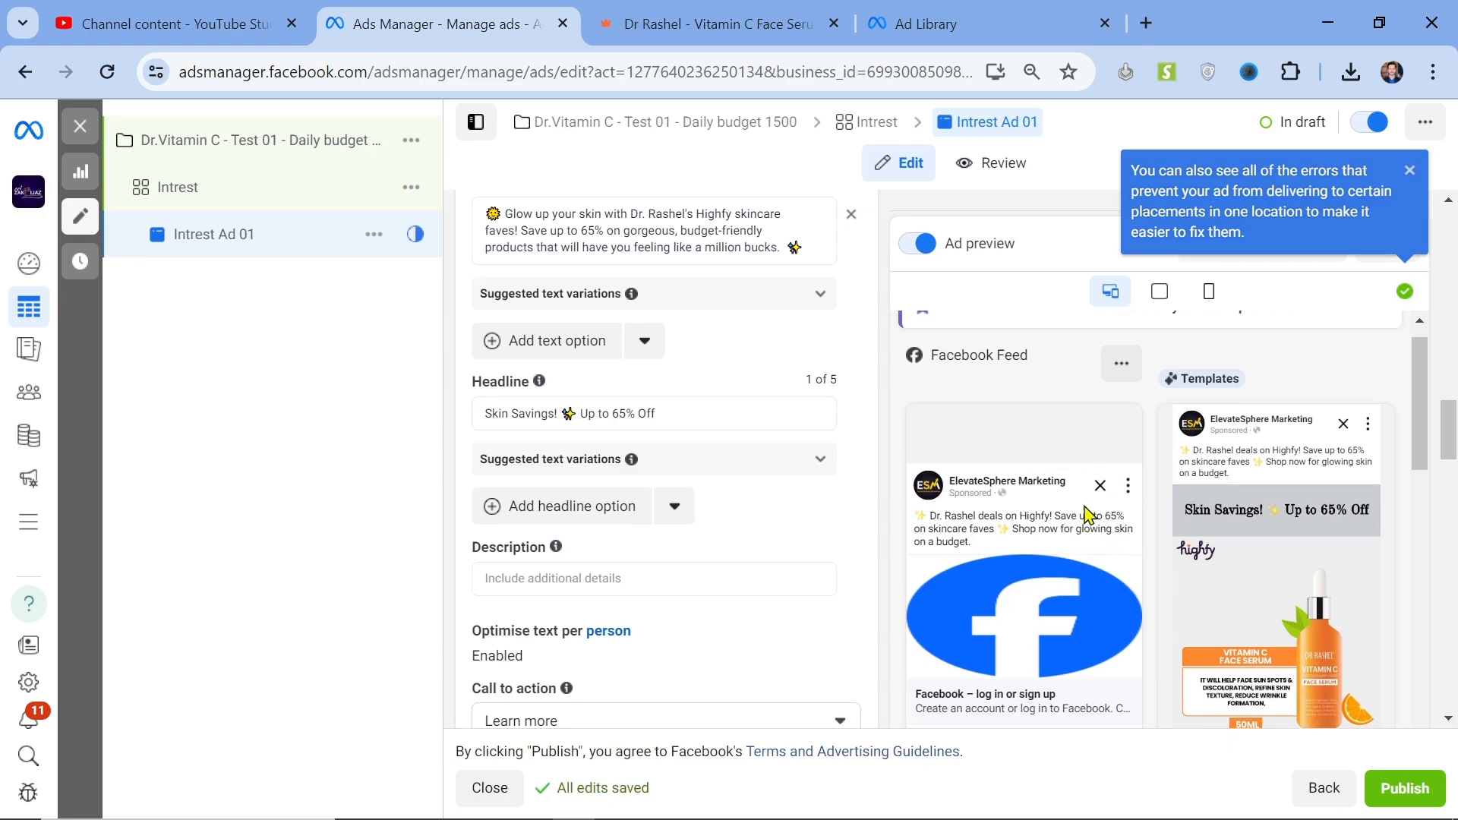
scroll(1052, 529, "down", 2)
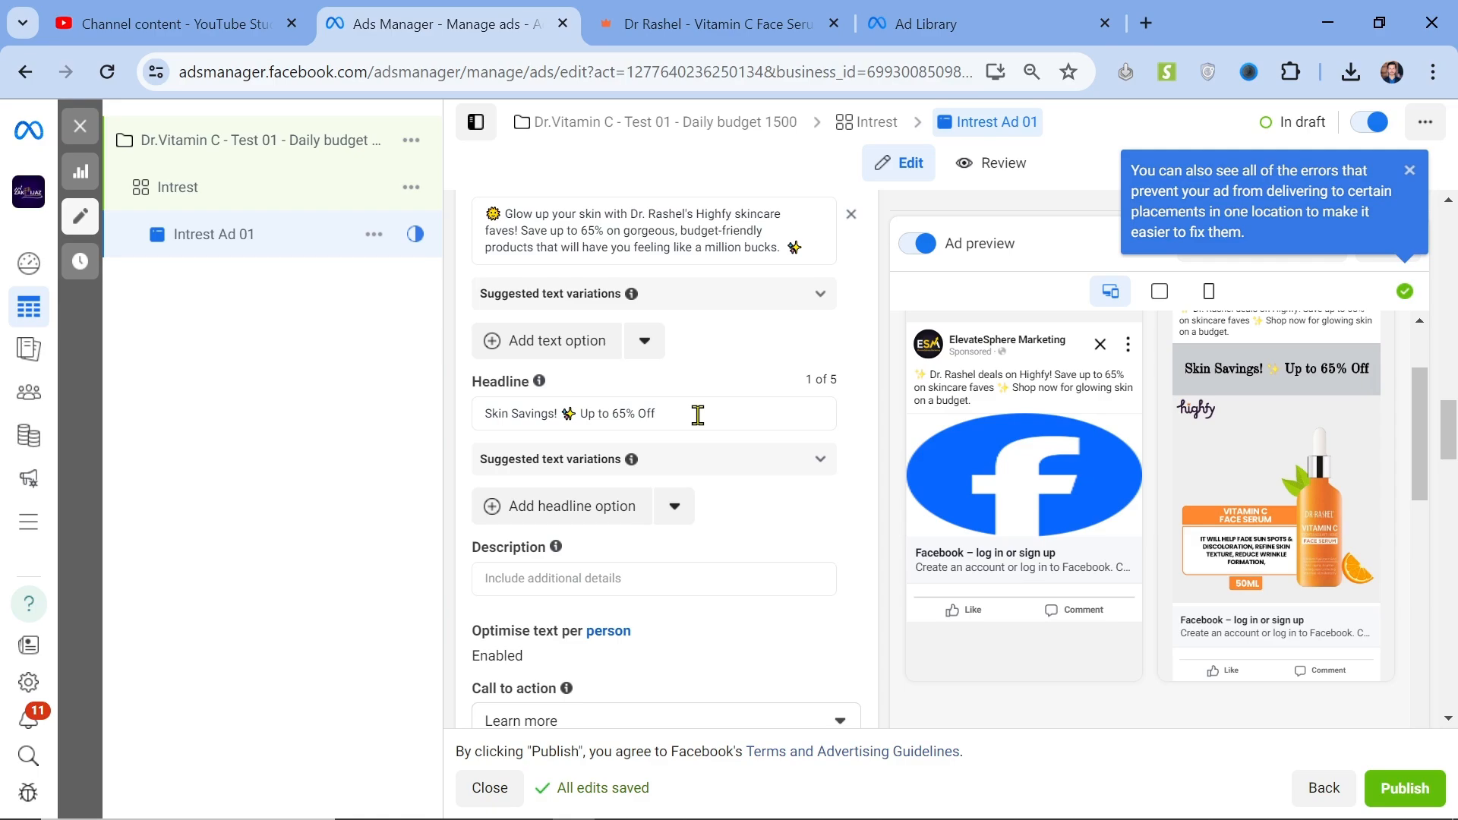
scroll(697, 418, "up", 1)
scroll(698, 421, "down", 4)
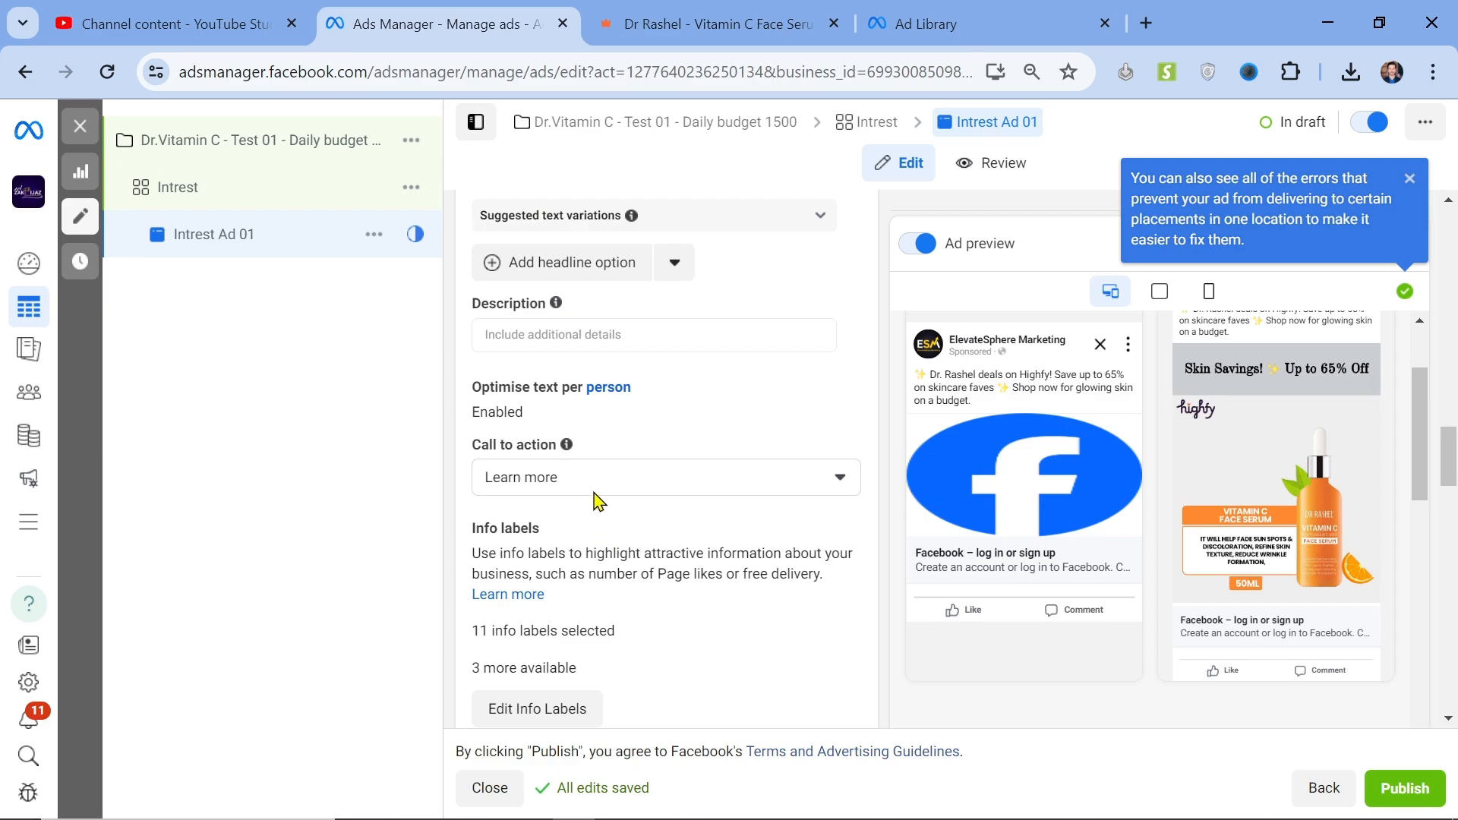
left_click(667, 340)
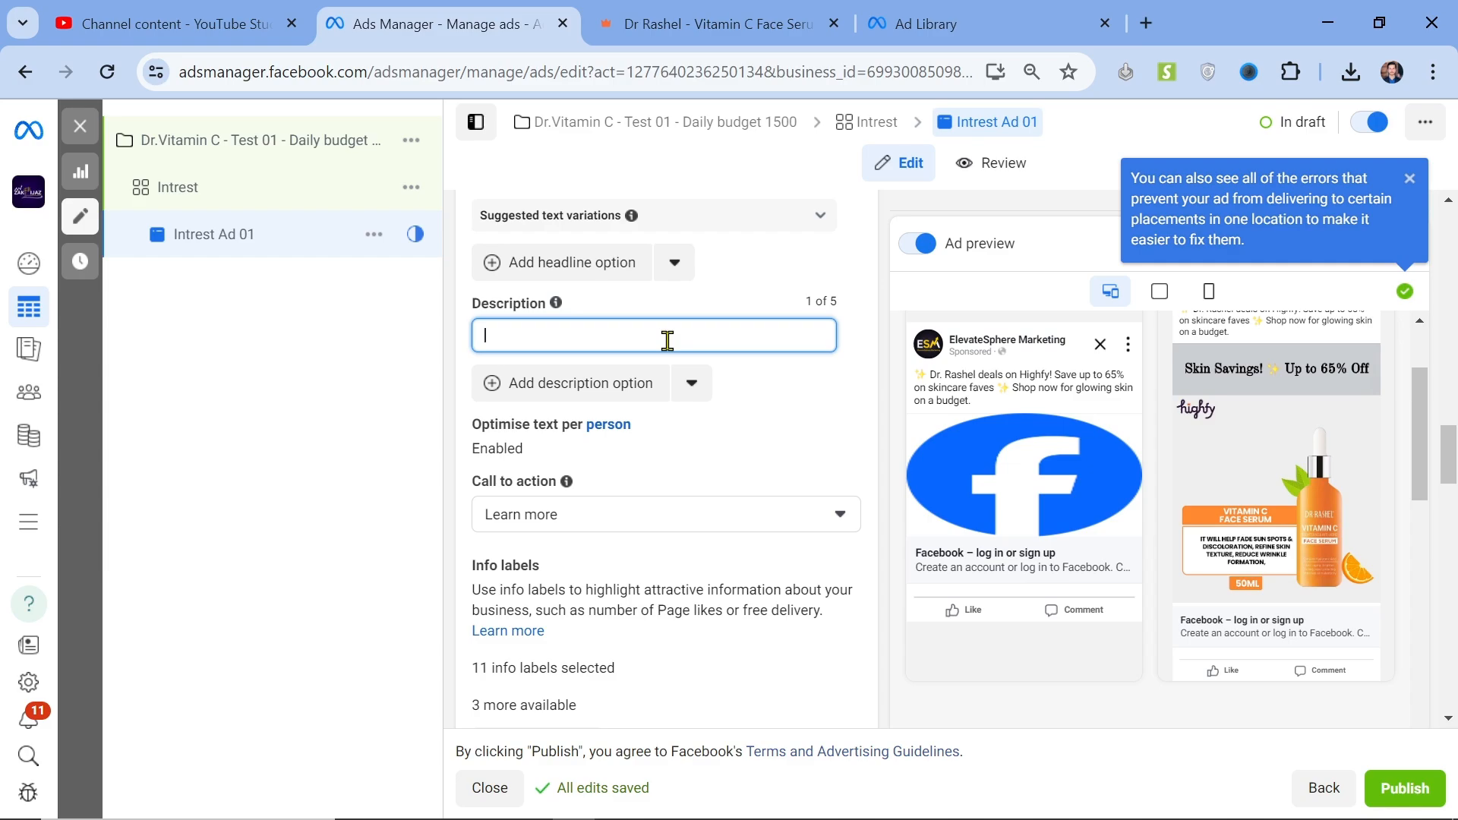
scroll(667, 341, "up", 10)
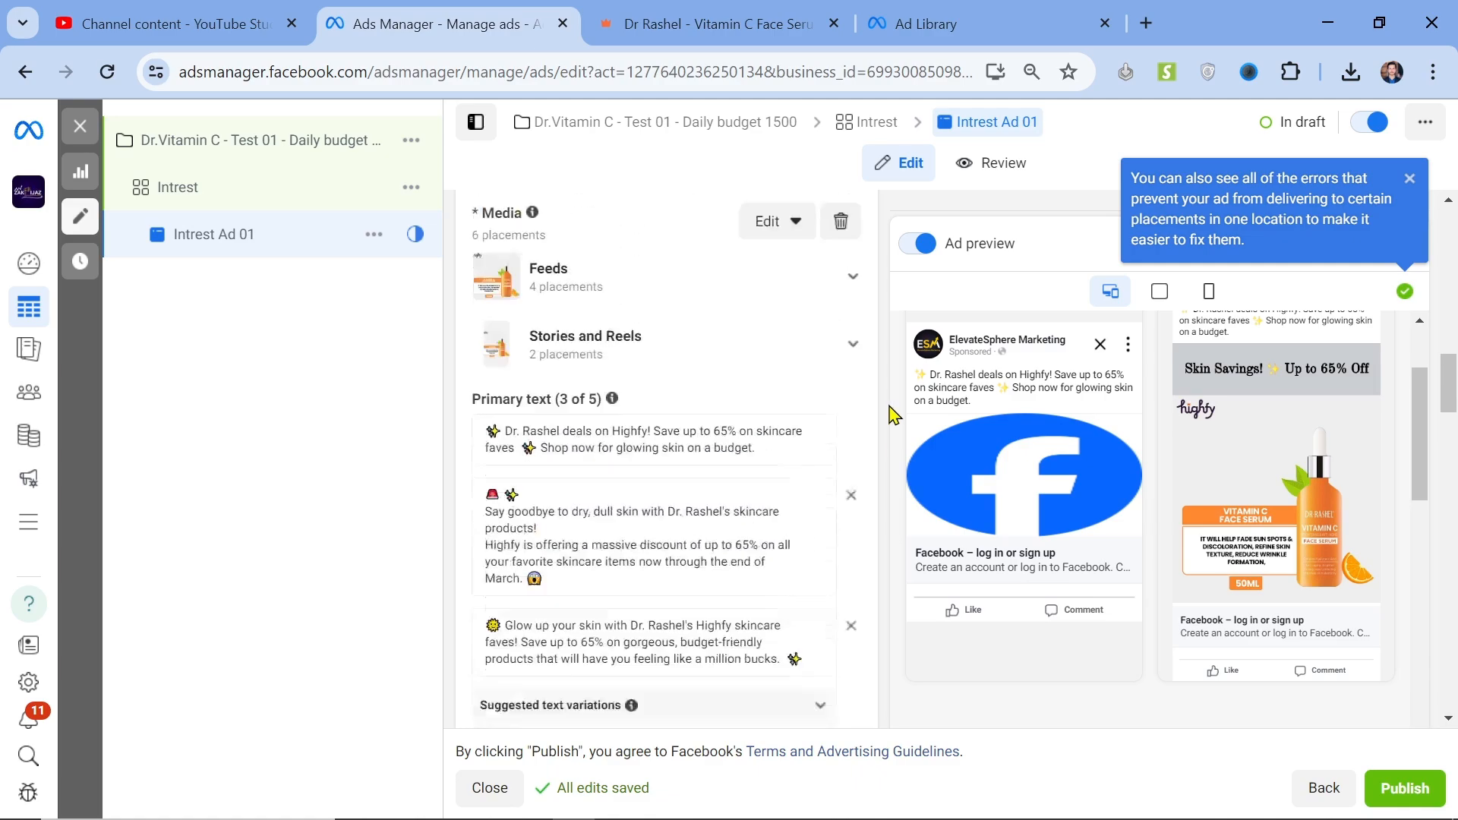
scroll(892, 414, "up", 6)
scroll(892, 414, "down", 5)
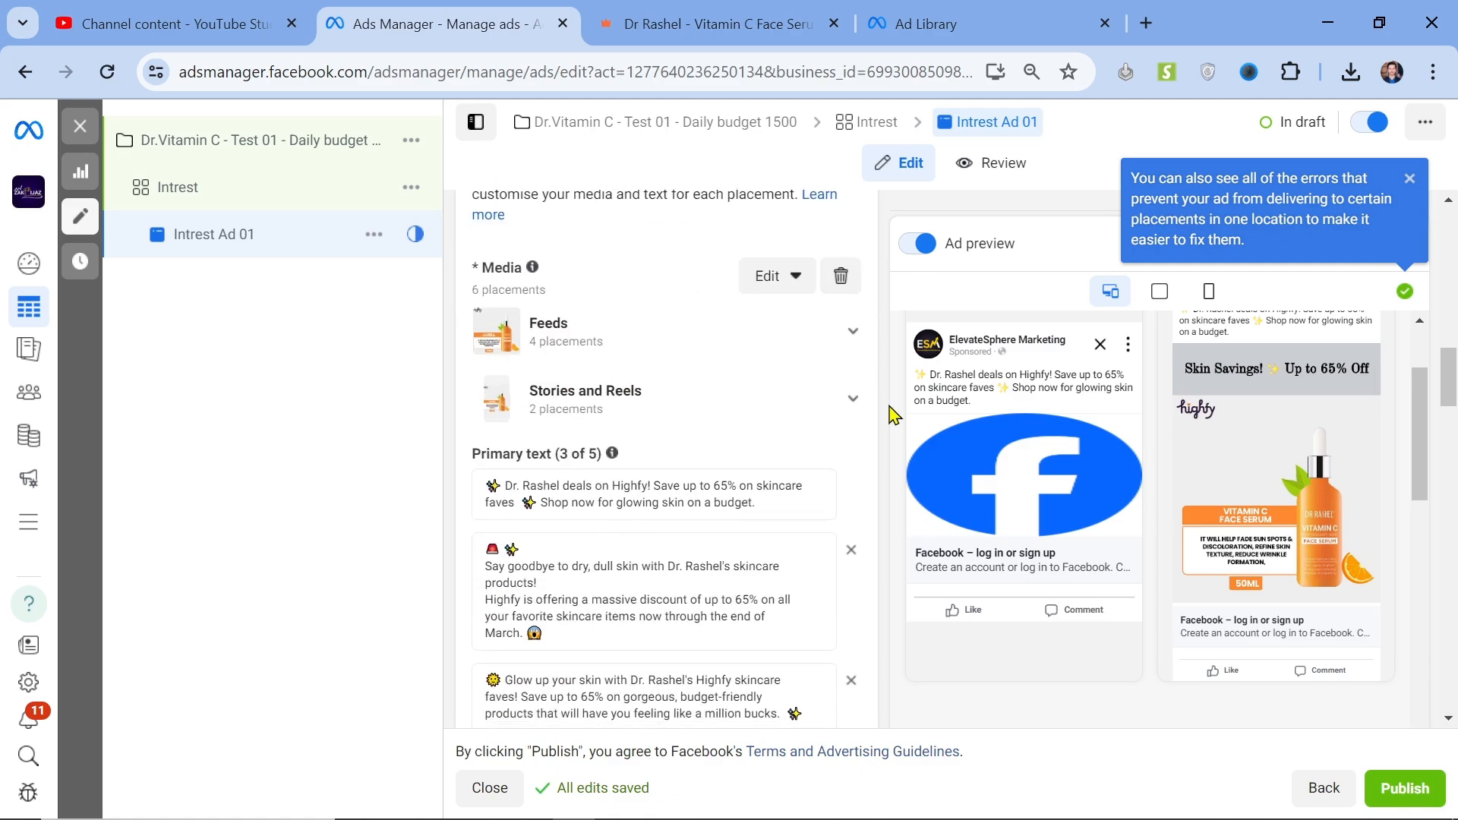
left_click(731, 9)
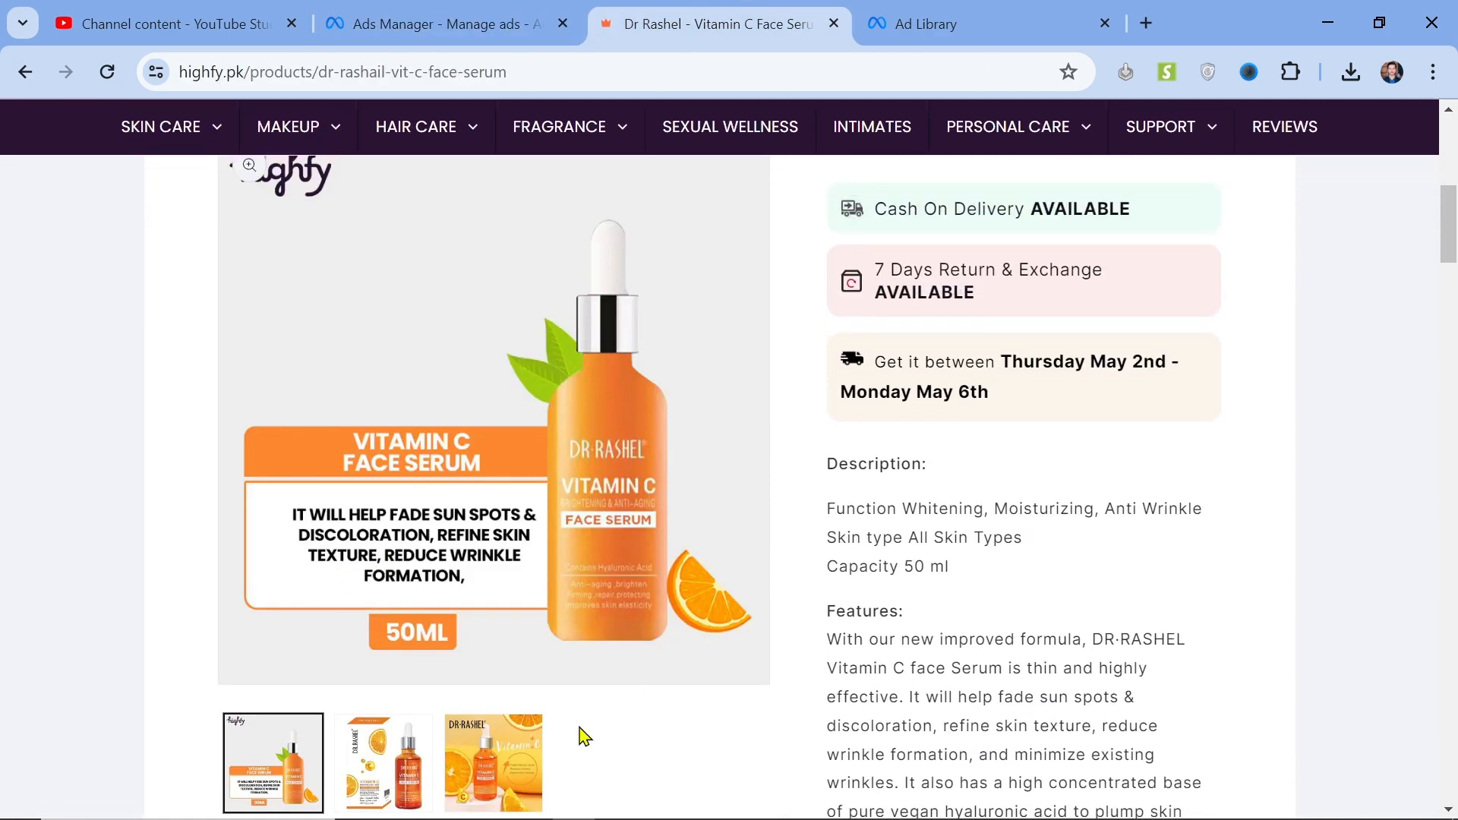
left_click(459, 11)
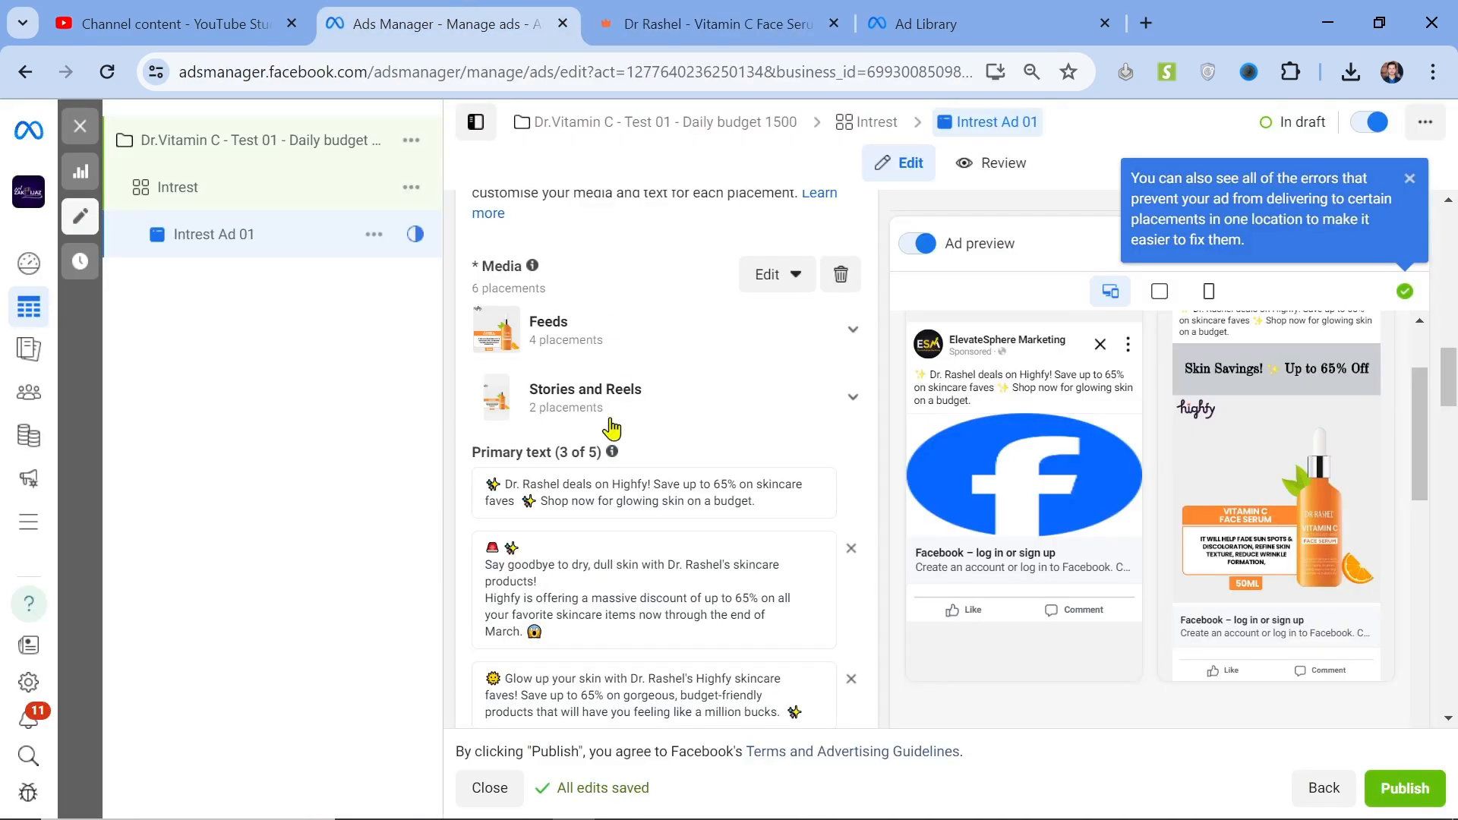
Set the ad's call to action to Shop now.
scroll(617, 505, "down", 7)
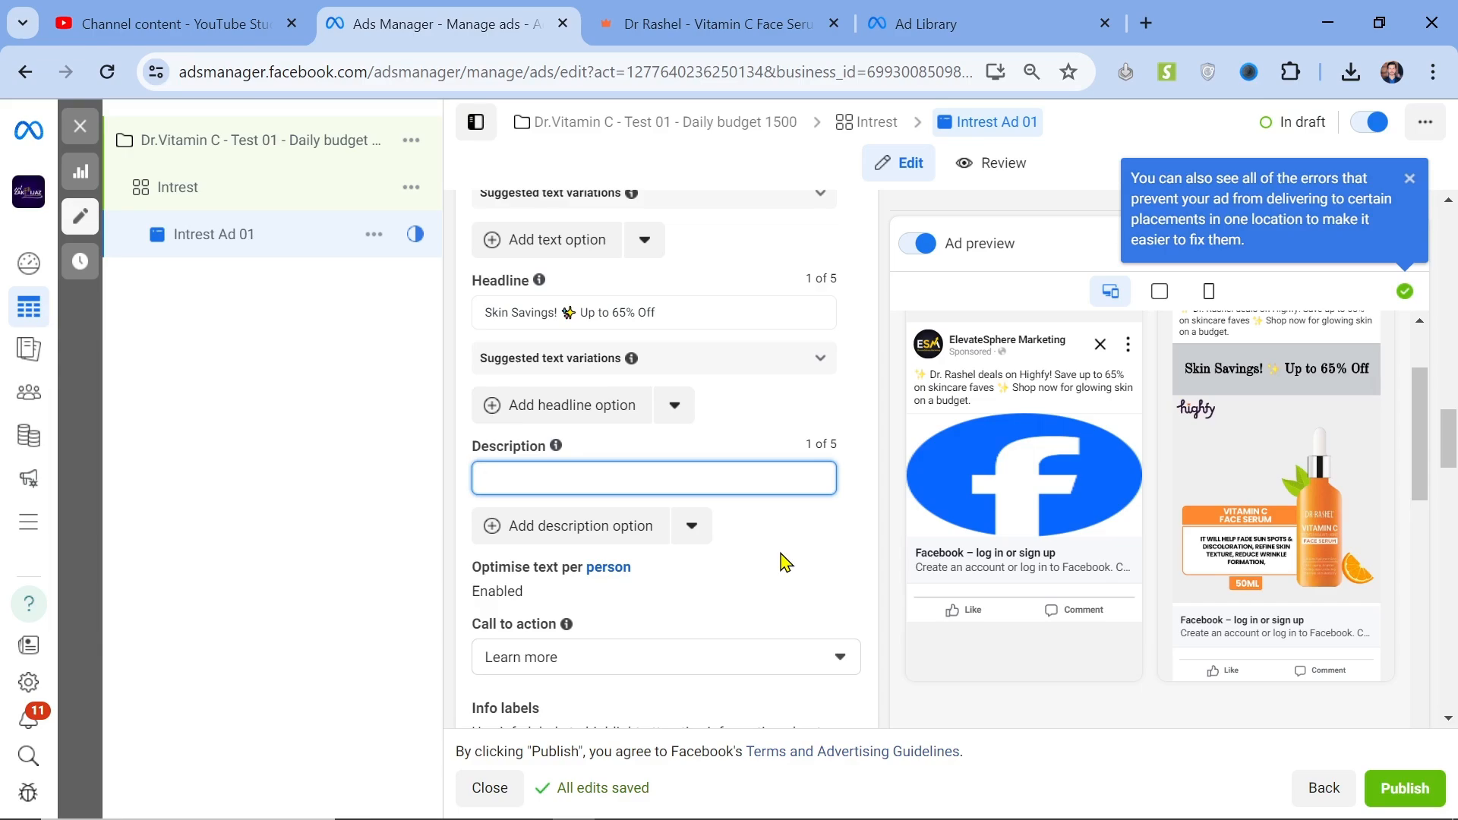
left_click(759, 656)
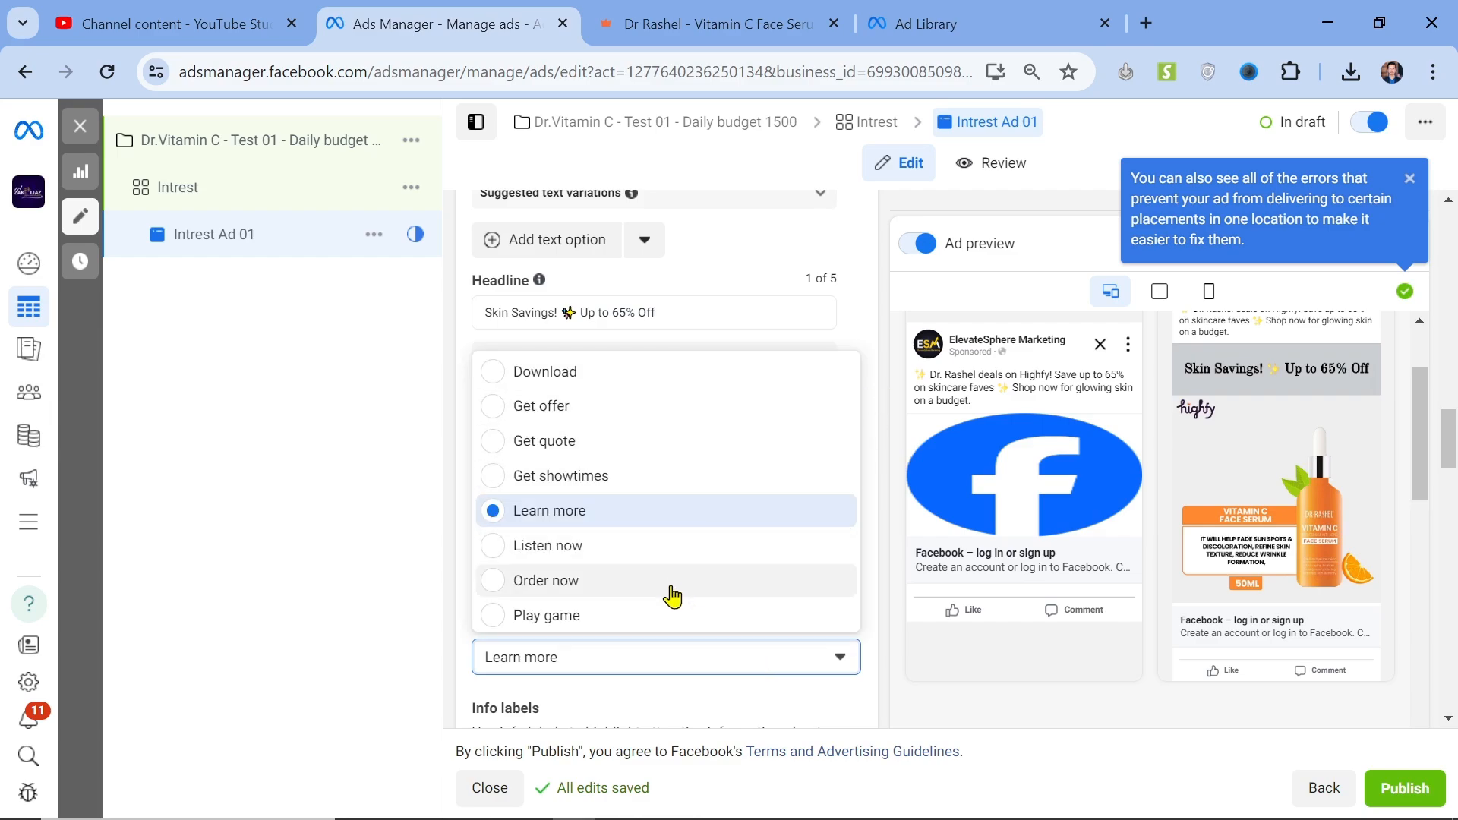
scroll(672, 596, "down", 3)
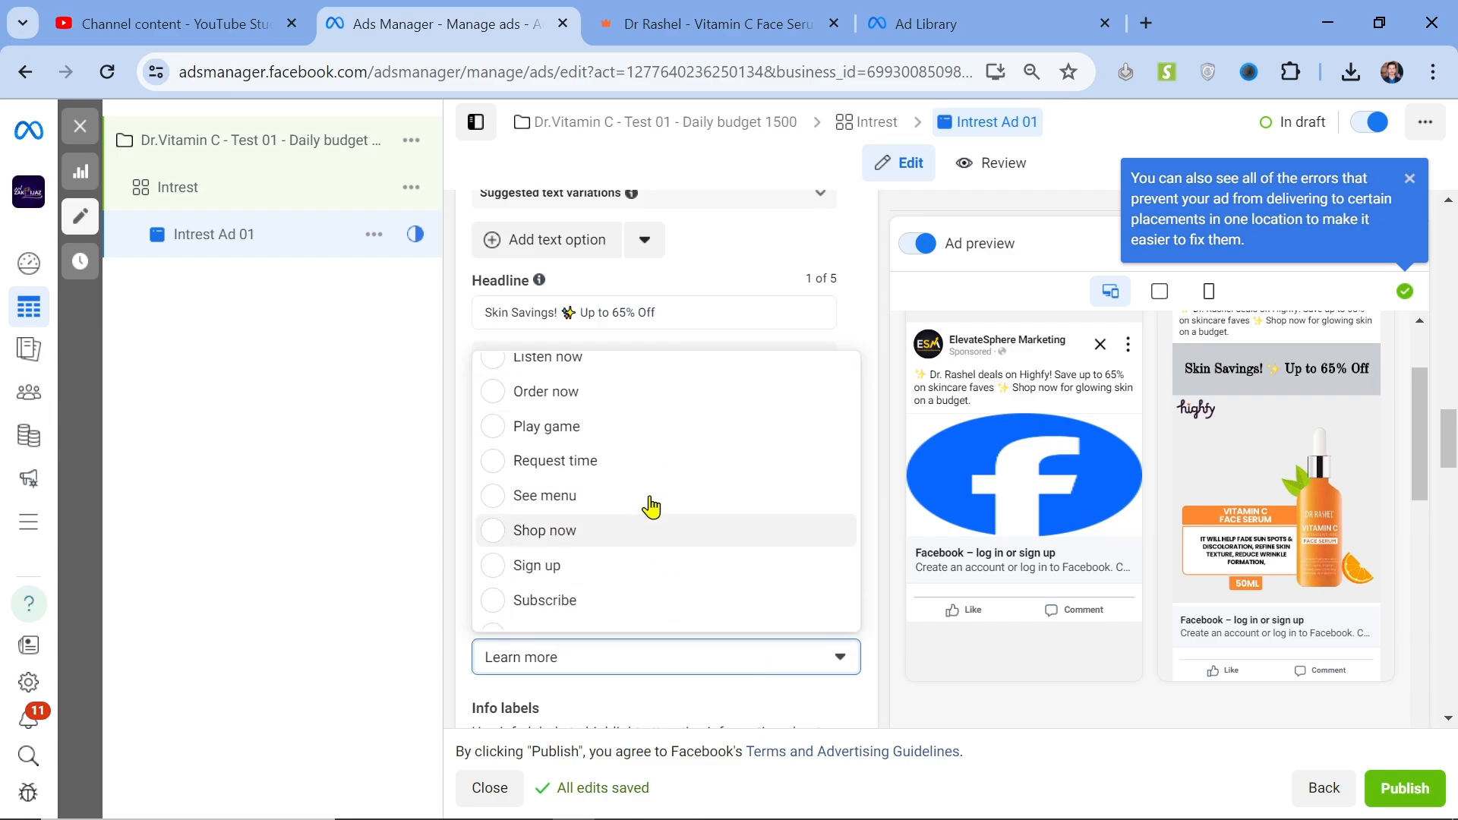
left_click(599, 534)
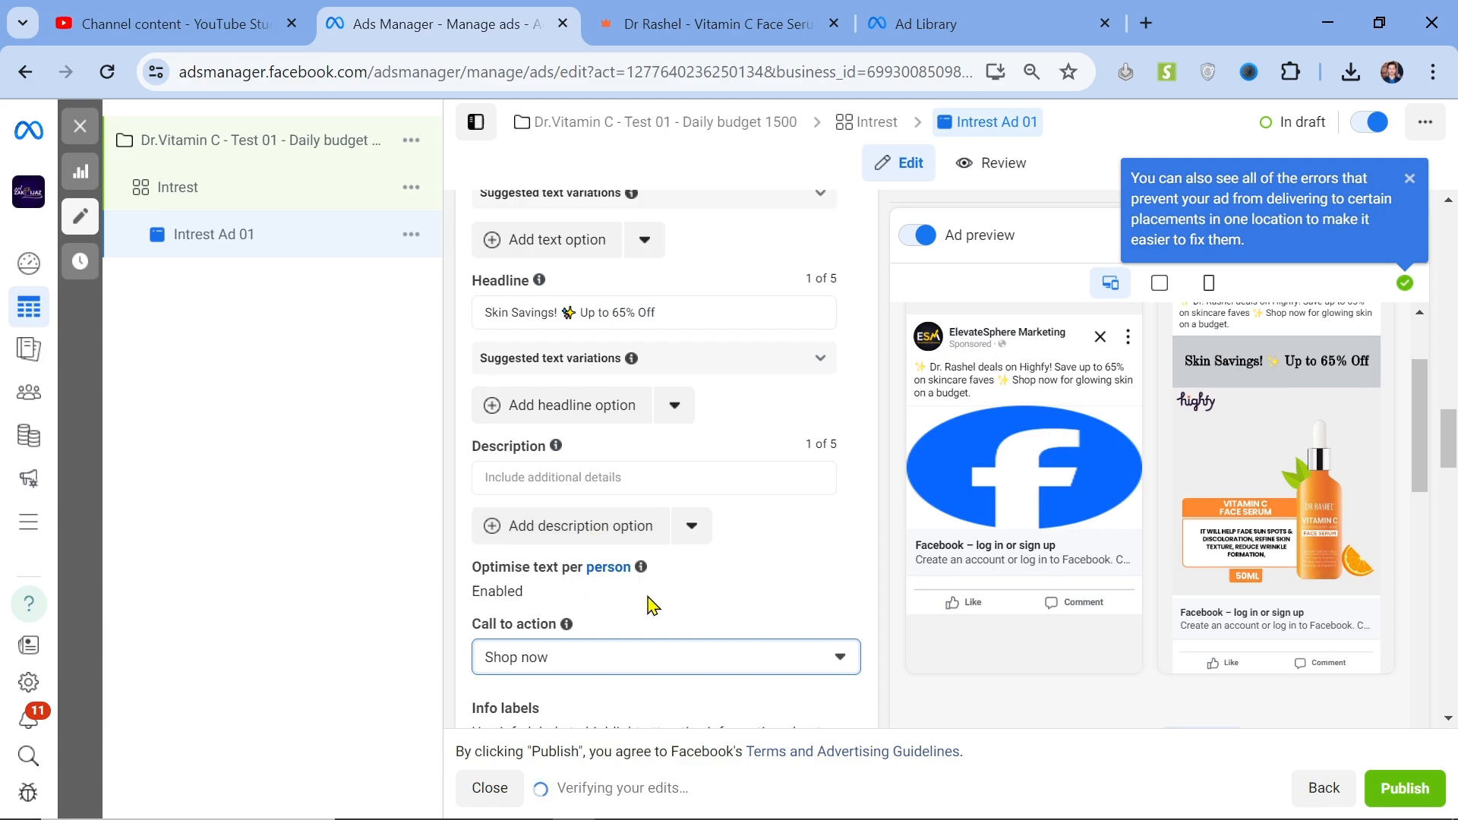
Copy the Vitamin C face serum page's address from the highfy.pk browser page and paste it as the ad's website URL in Ads Manager.
scroll(649, 604, "down", 6)
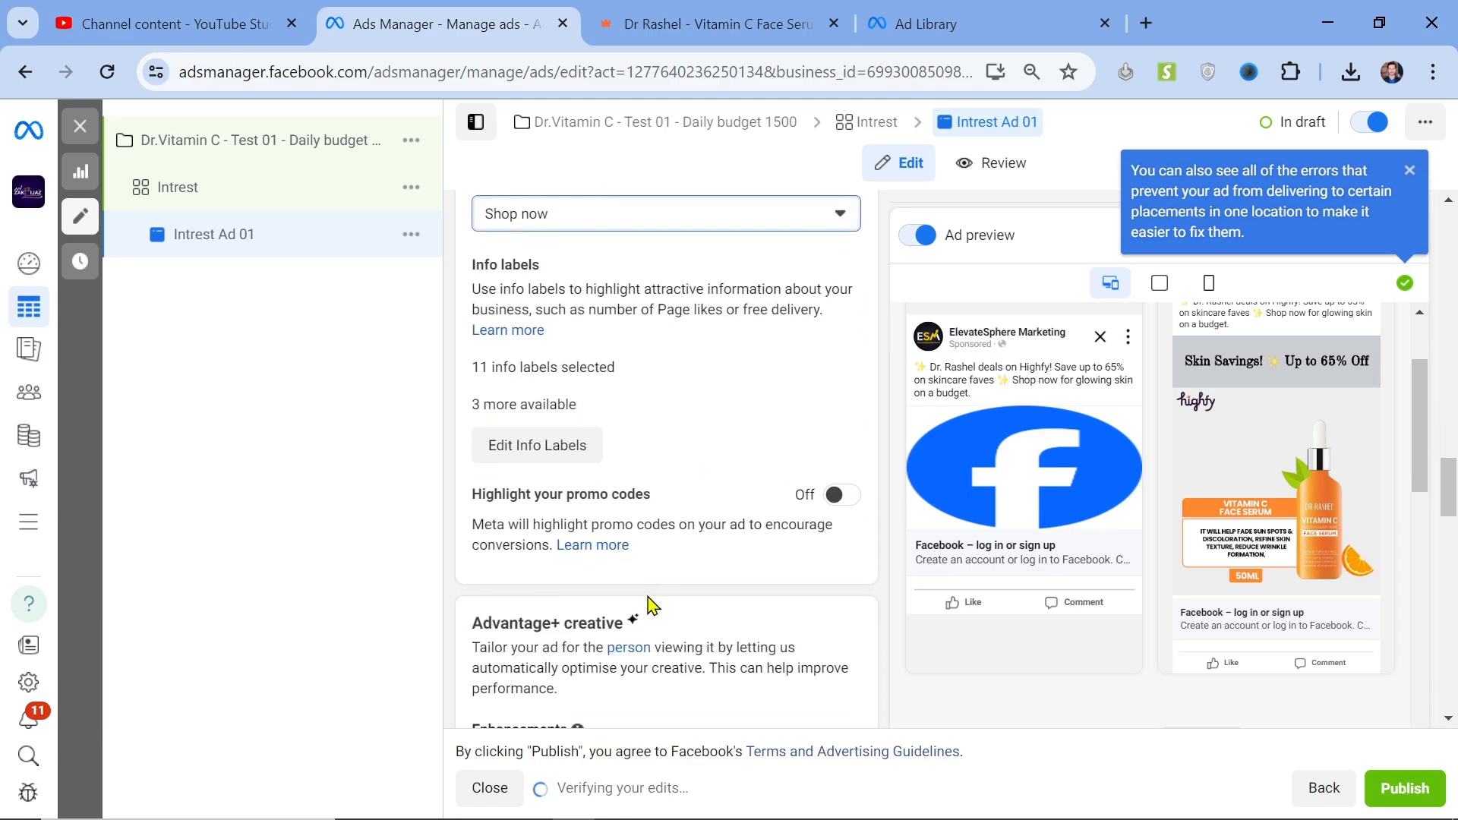
scroll(649, 604, "down", 10)
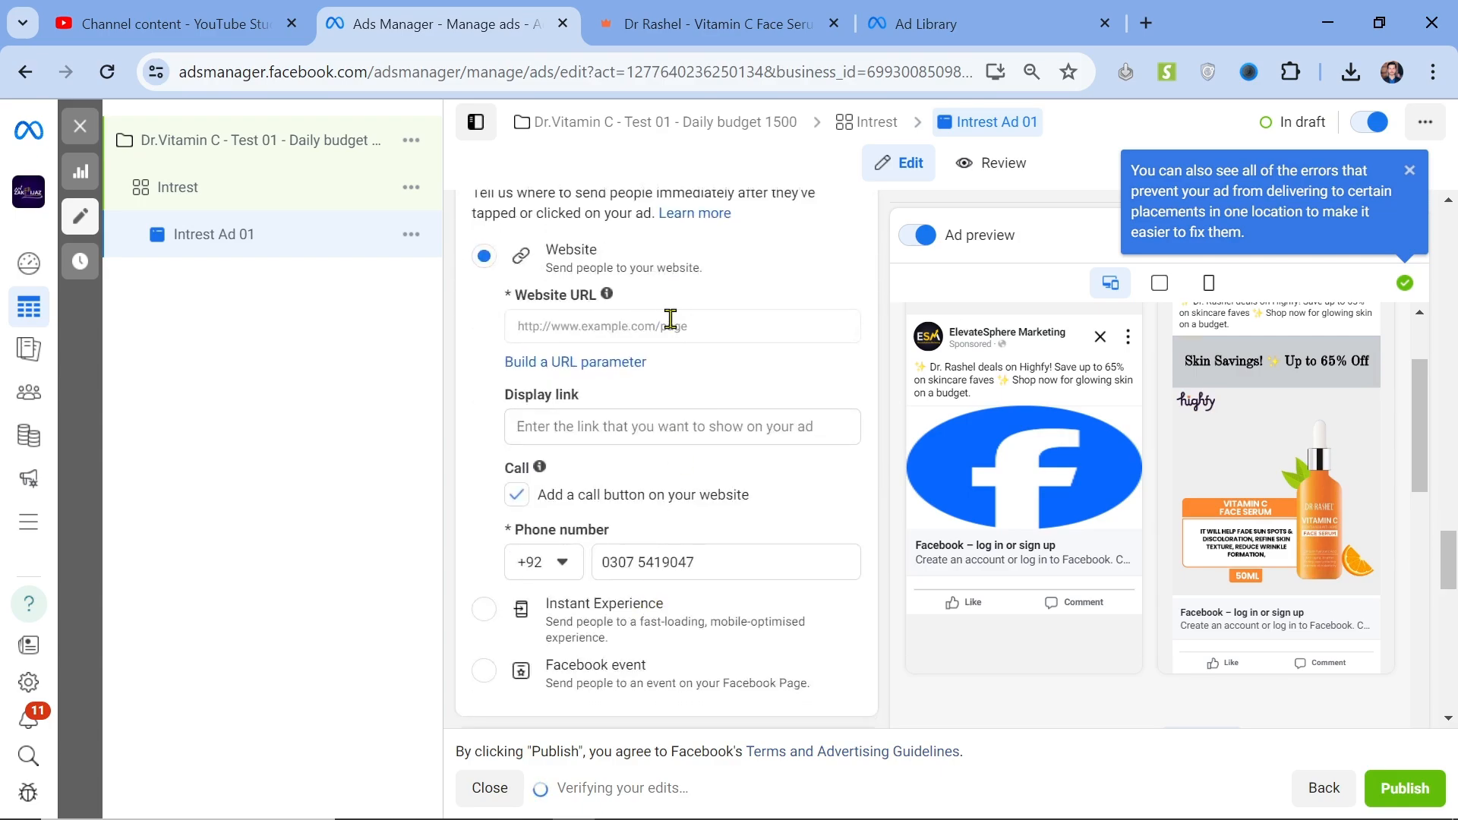
left_click(670, 319)
left_click(660, 17)
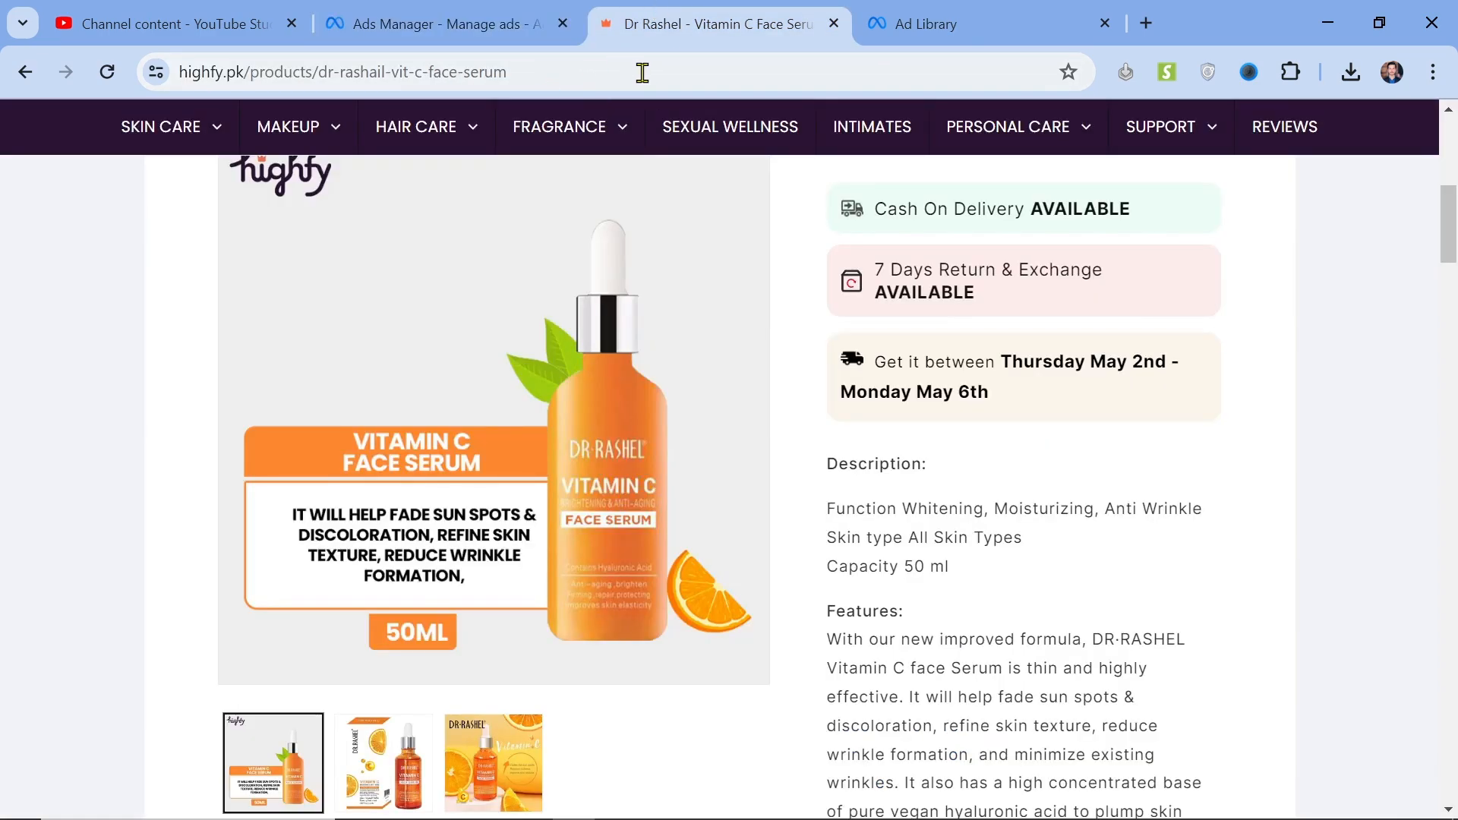
left_click(442, 11)
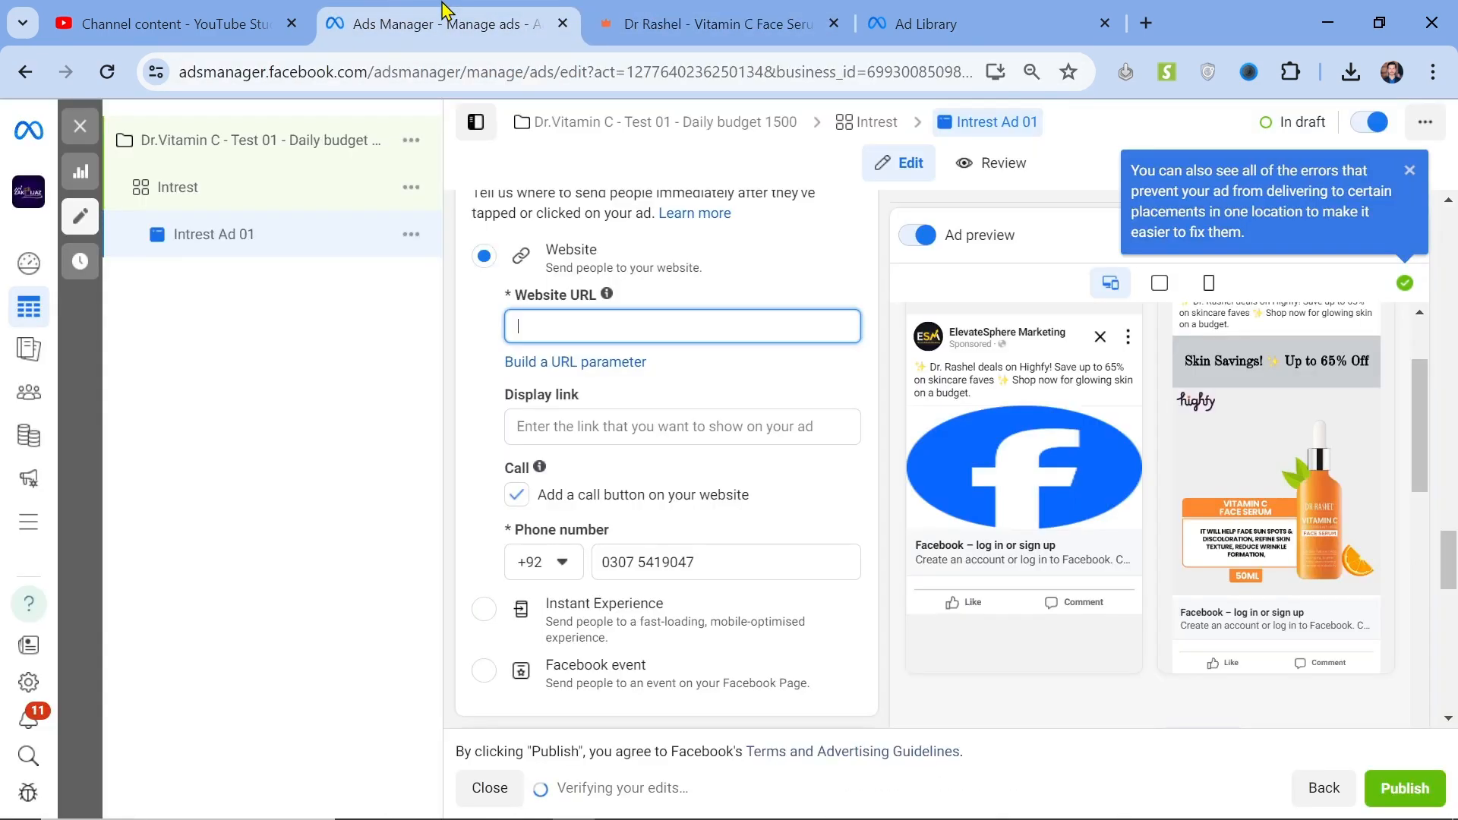
left_click(683, 16)
left_click(635, 67)
key("ctrl+c")
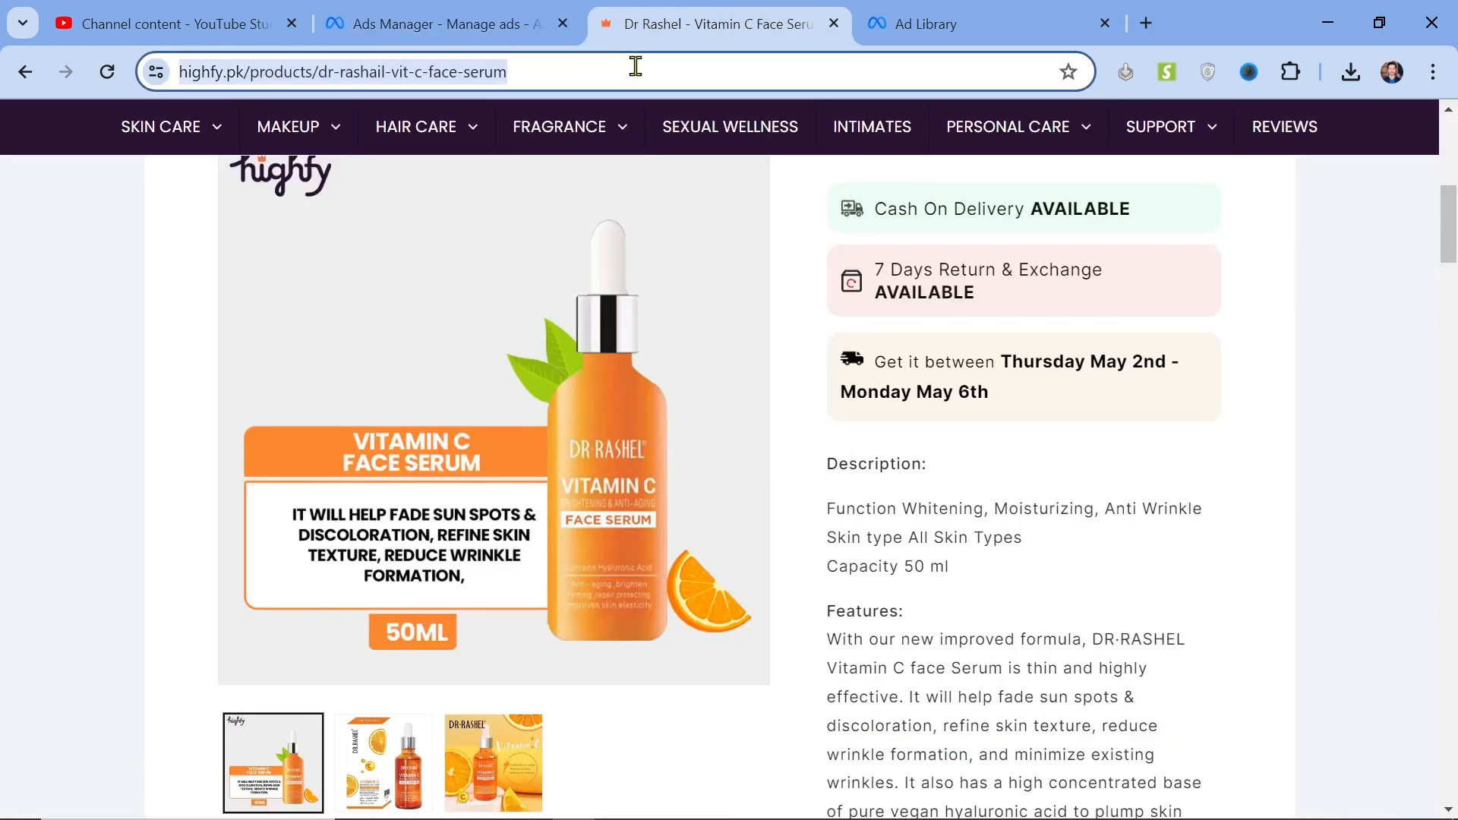
left_click(425, 12)
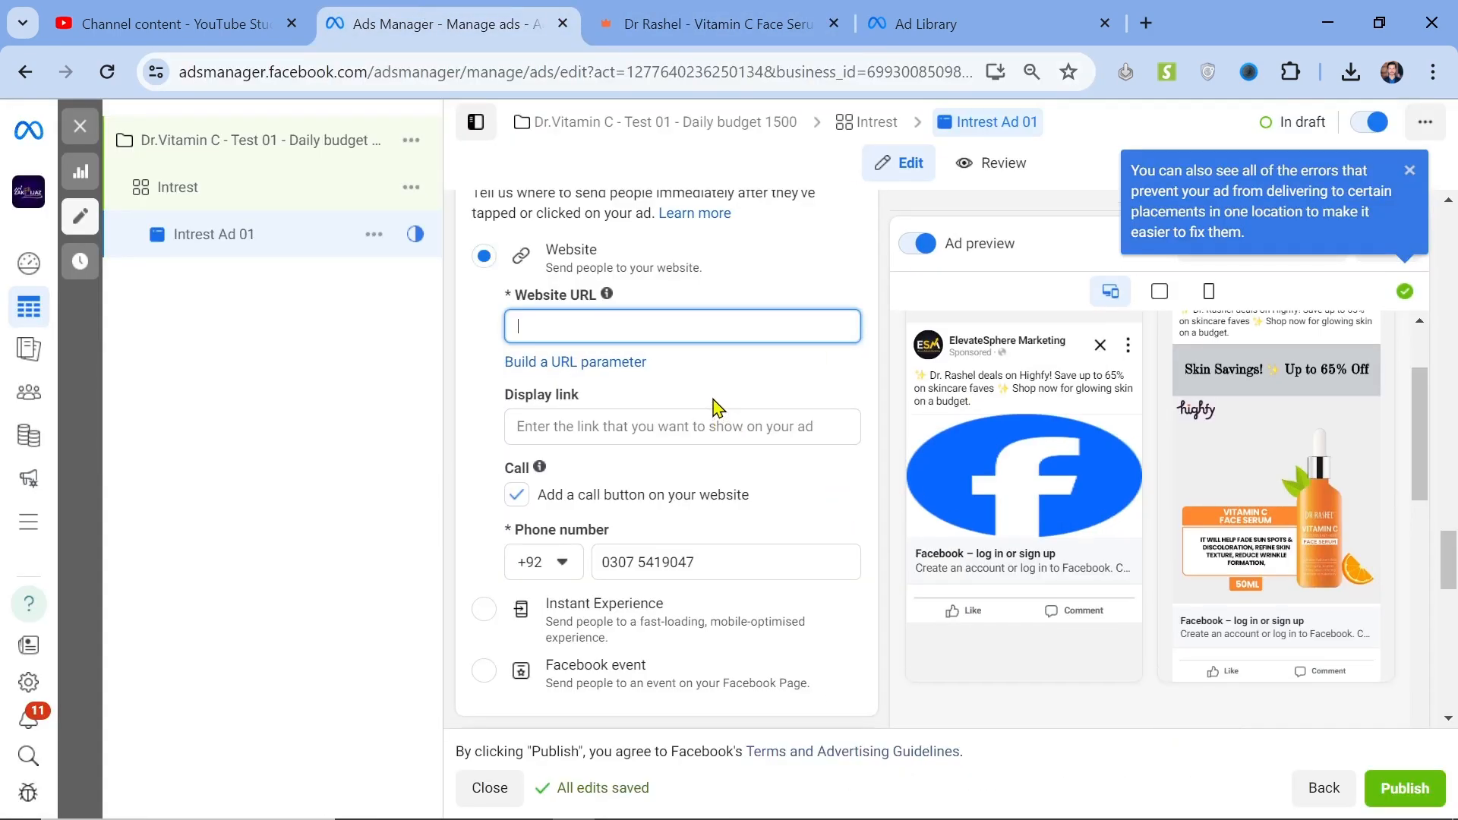
key("ctrl+v")
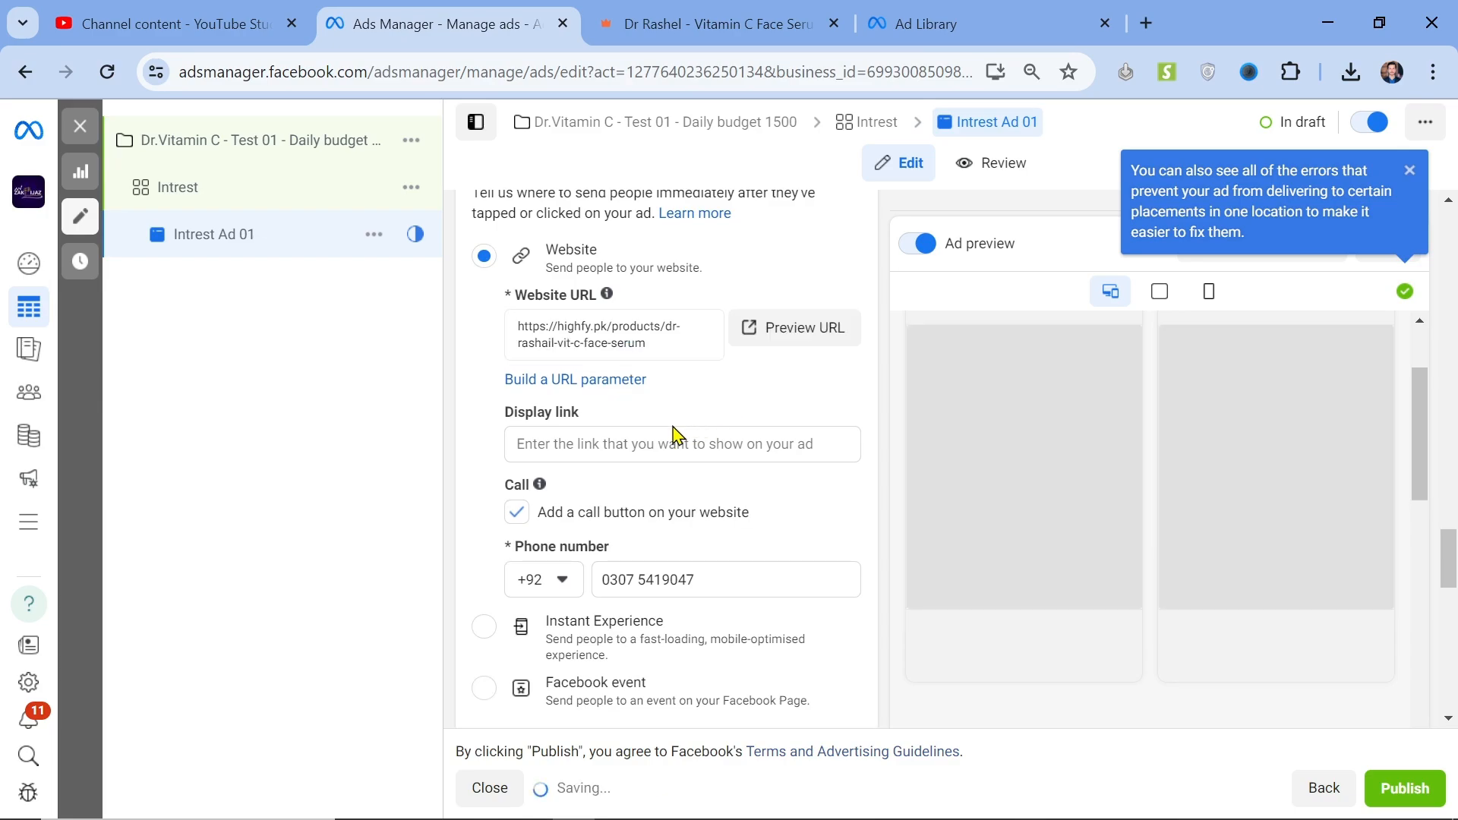
left_click(632, 446)
key("ctrl+v")
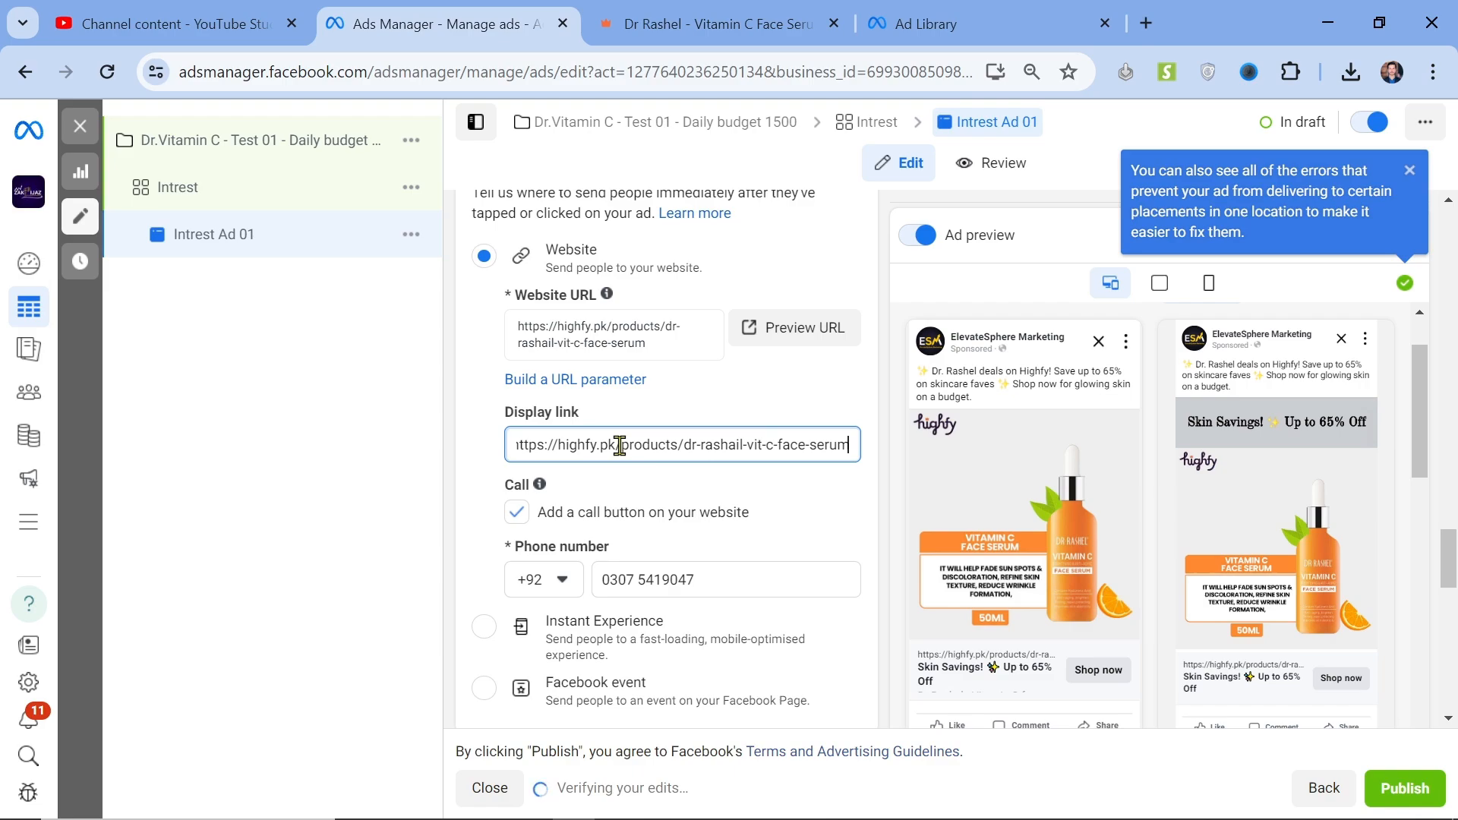
left_click_drag(620, 446, 902, 444)
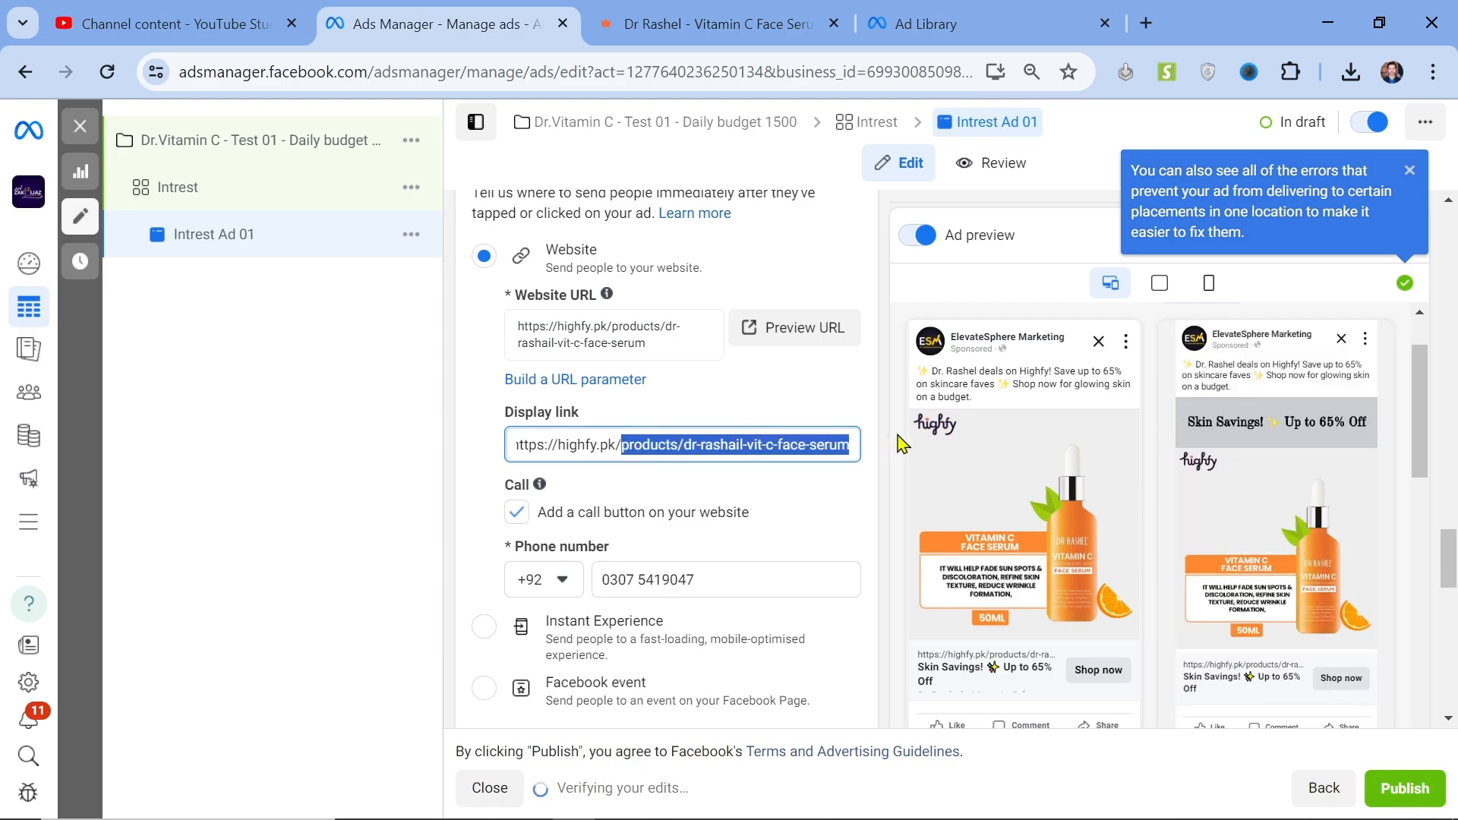
key("BackSpace")
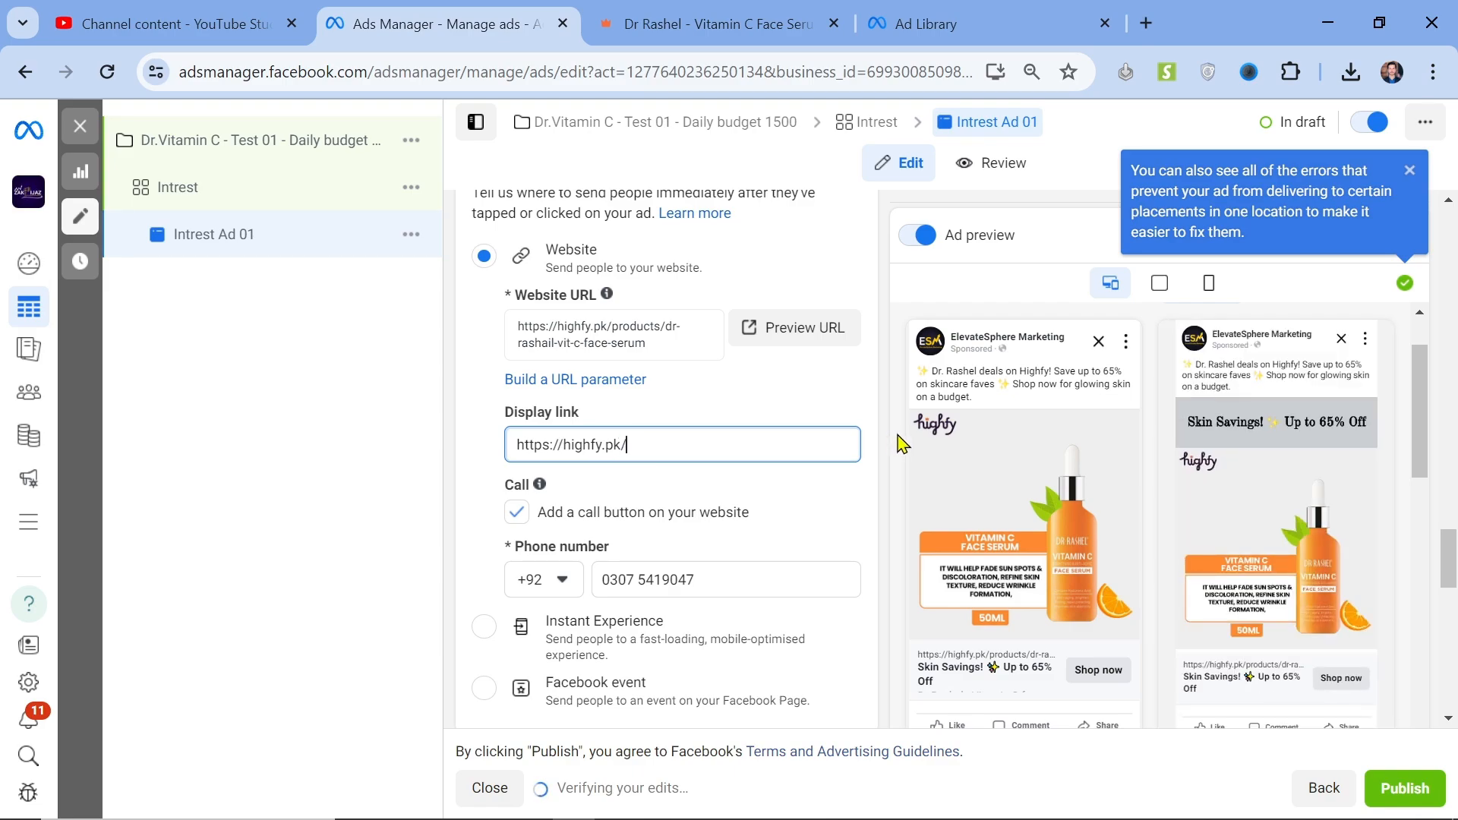
left_click(623, 410)
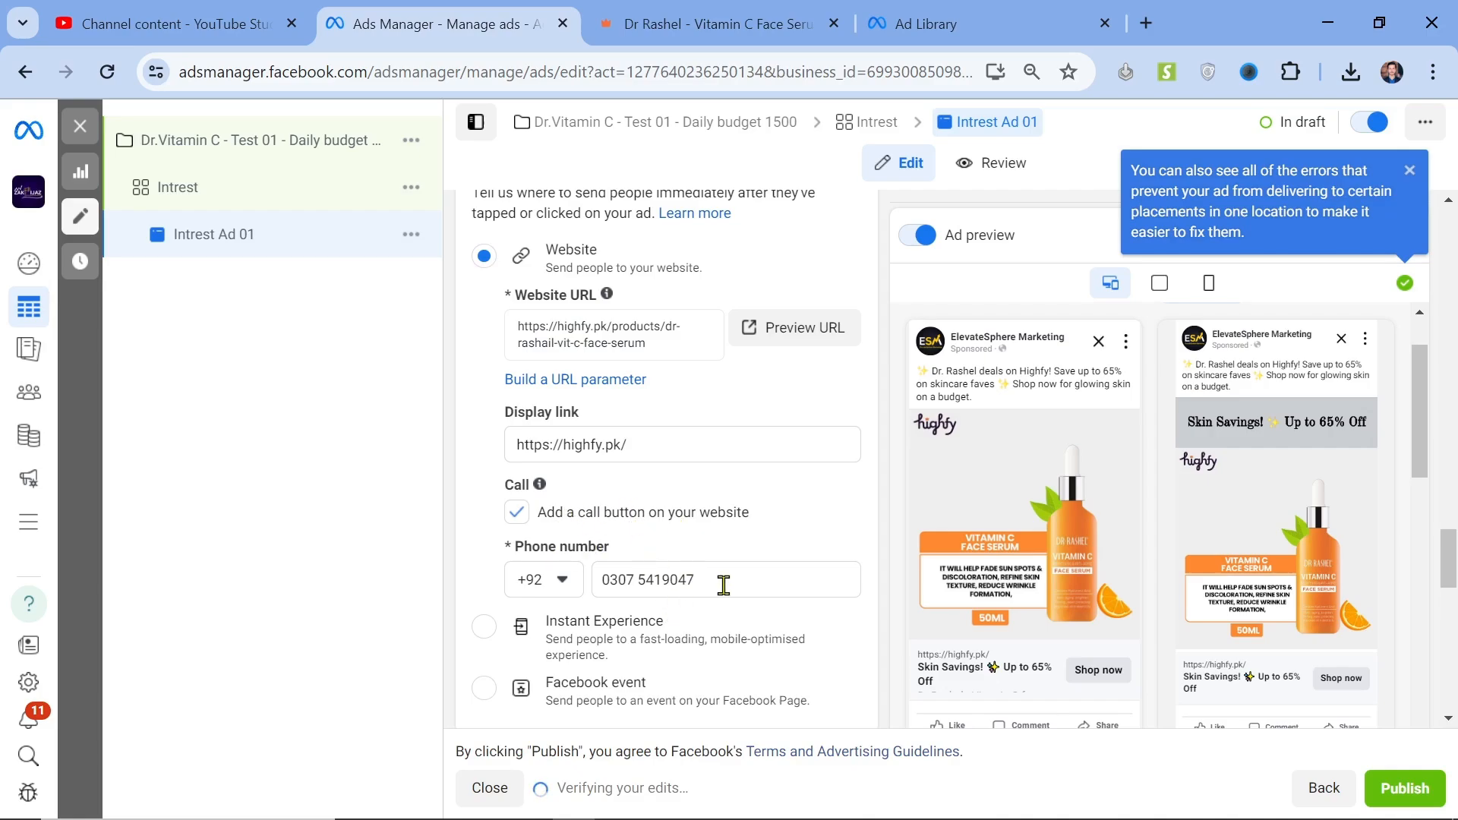
Dismiss the inactive Meta pixel warning under Tracking and look over the call button, languages, tracking and offline event settings.
scroll(722, 585, "down", 2)
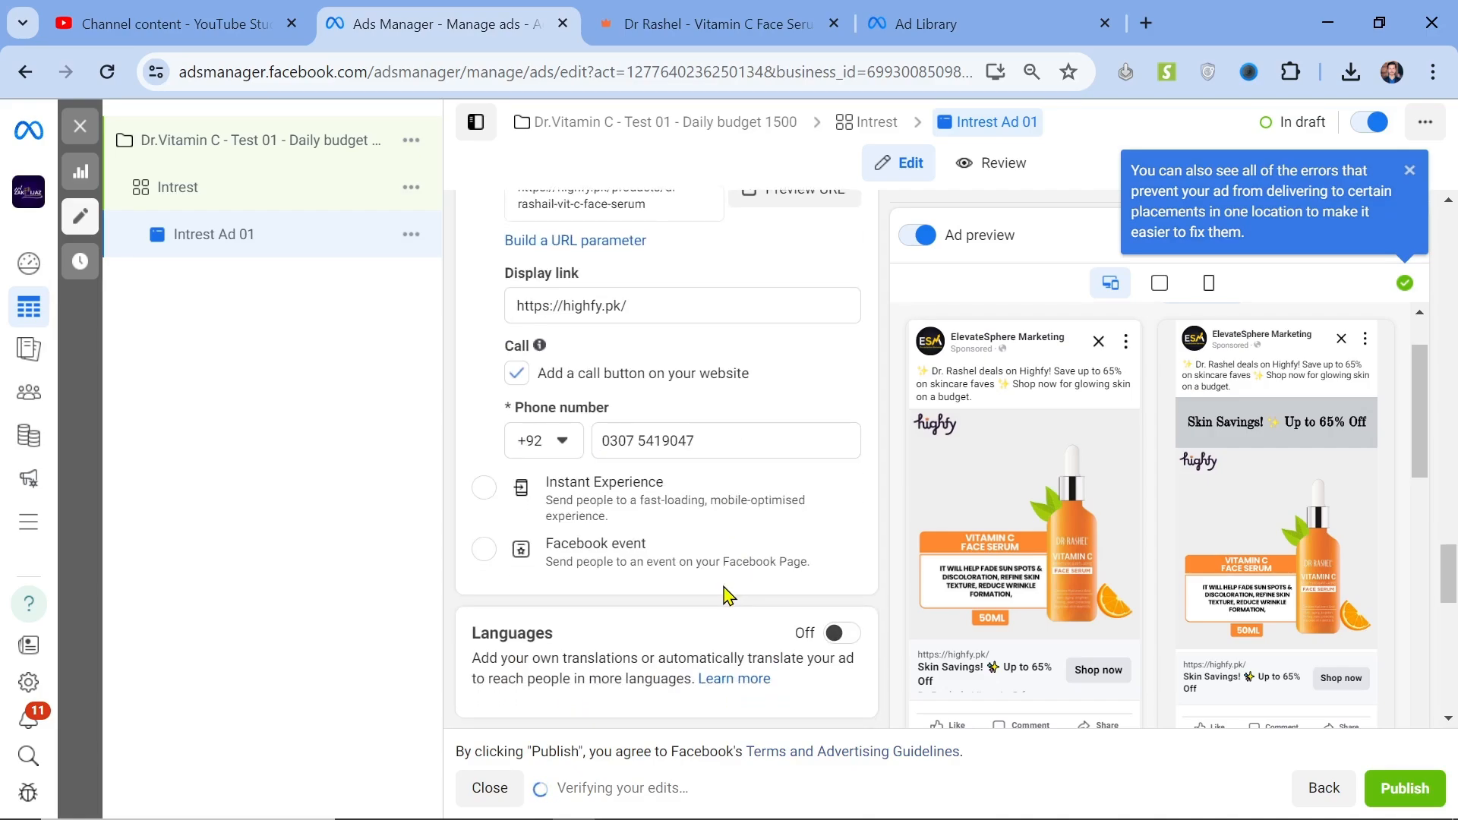
scroll(636, 588, "down", 5)
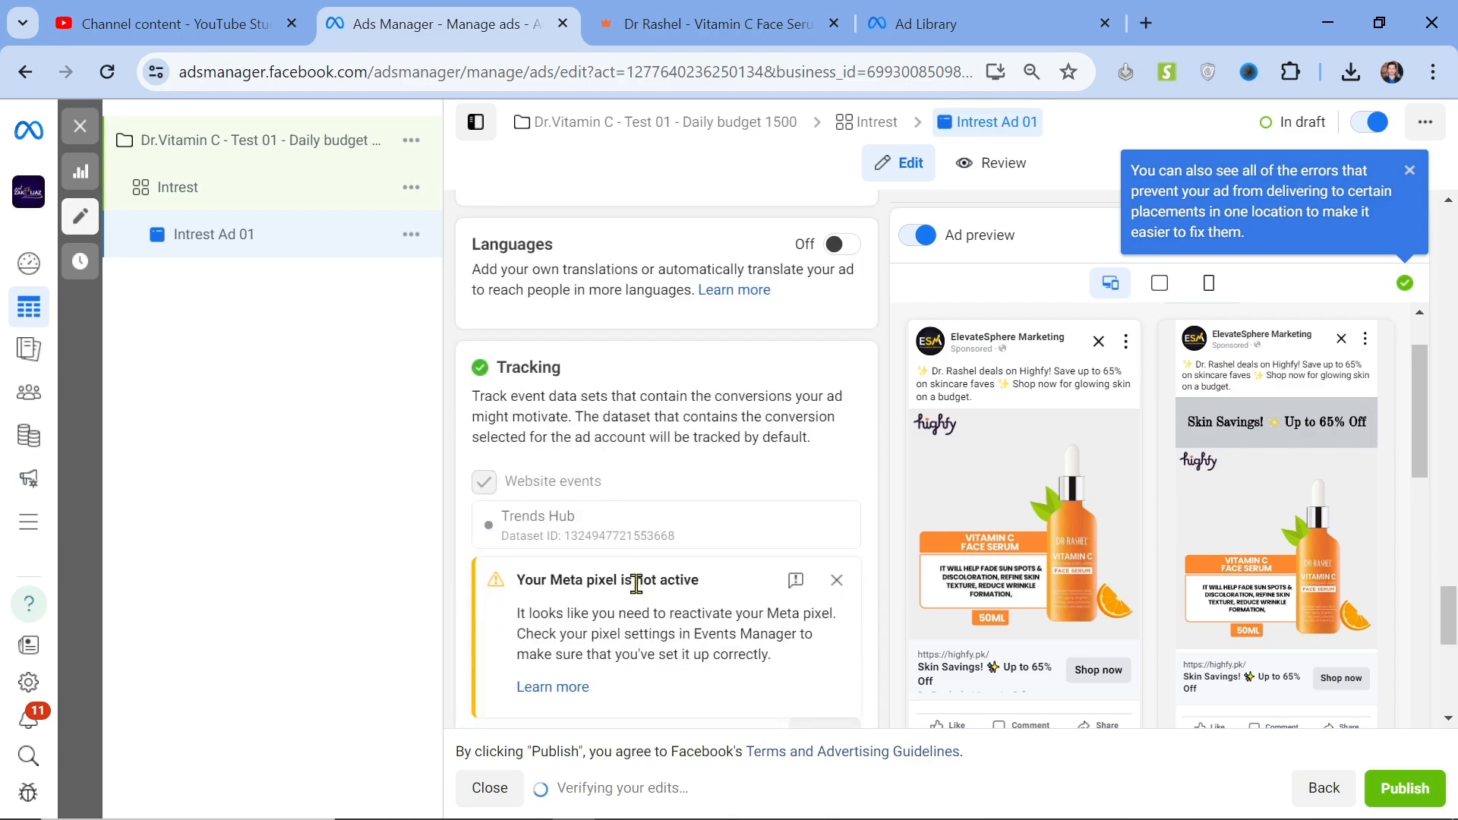
left_click(835, 581)
scroll(696, 468, "up", 3)
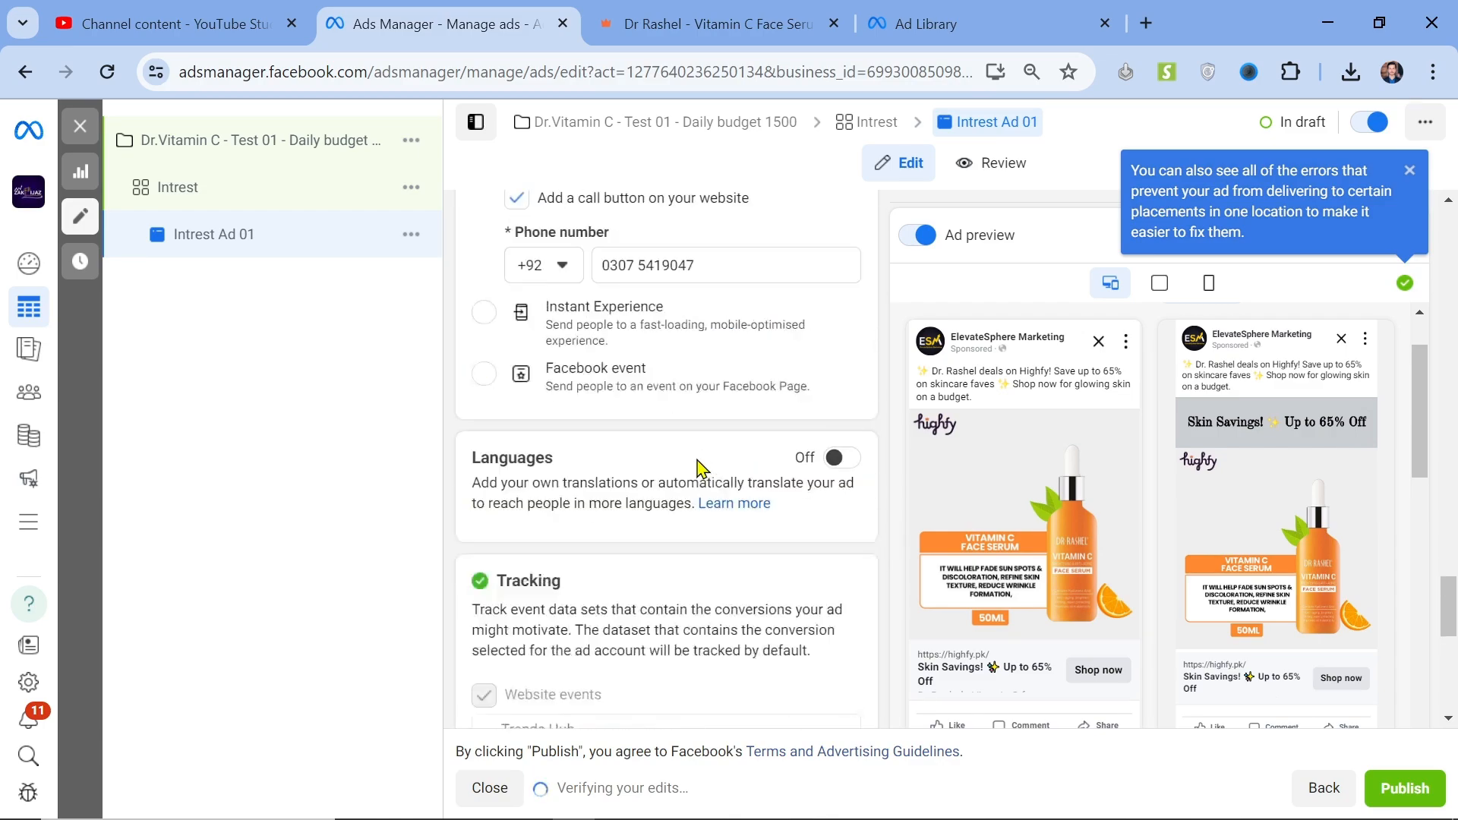
scroll(700, 468, "up", 1)
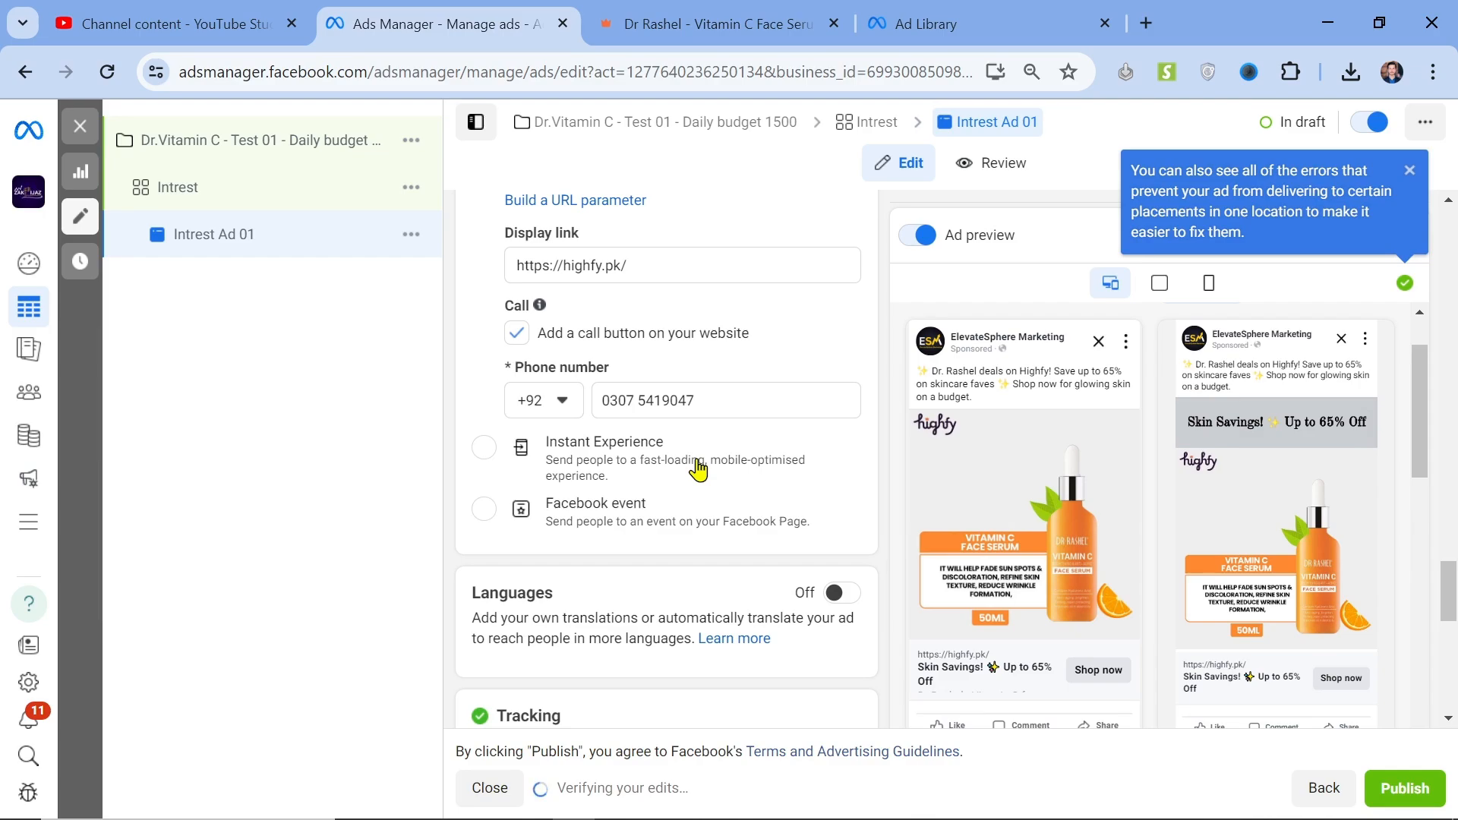
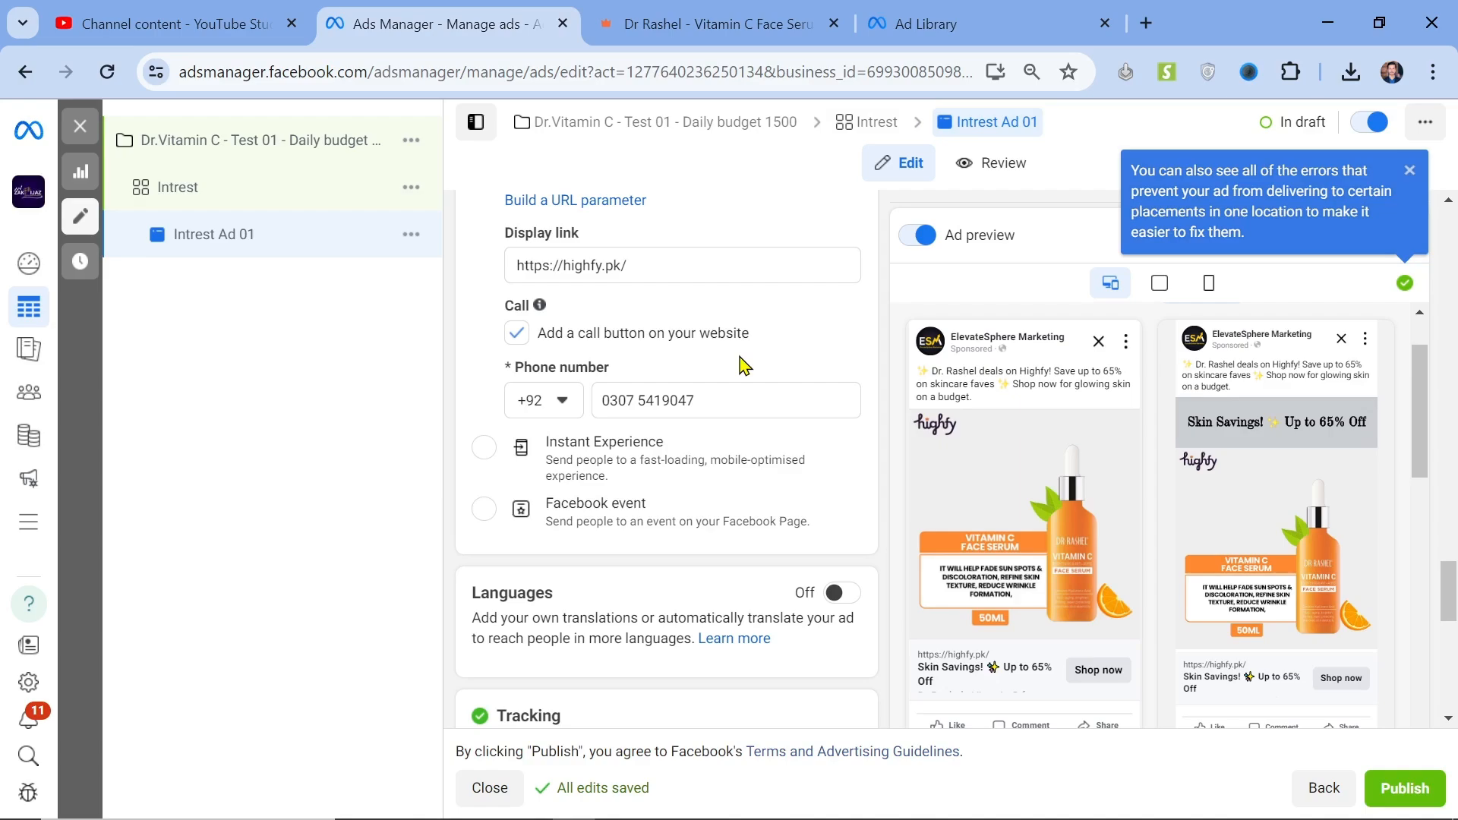
scroll(744, 366, "down", 6)
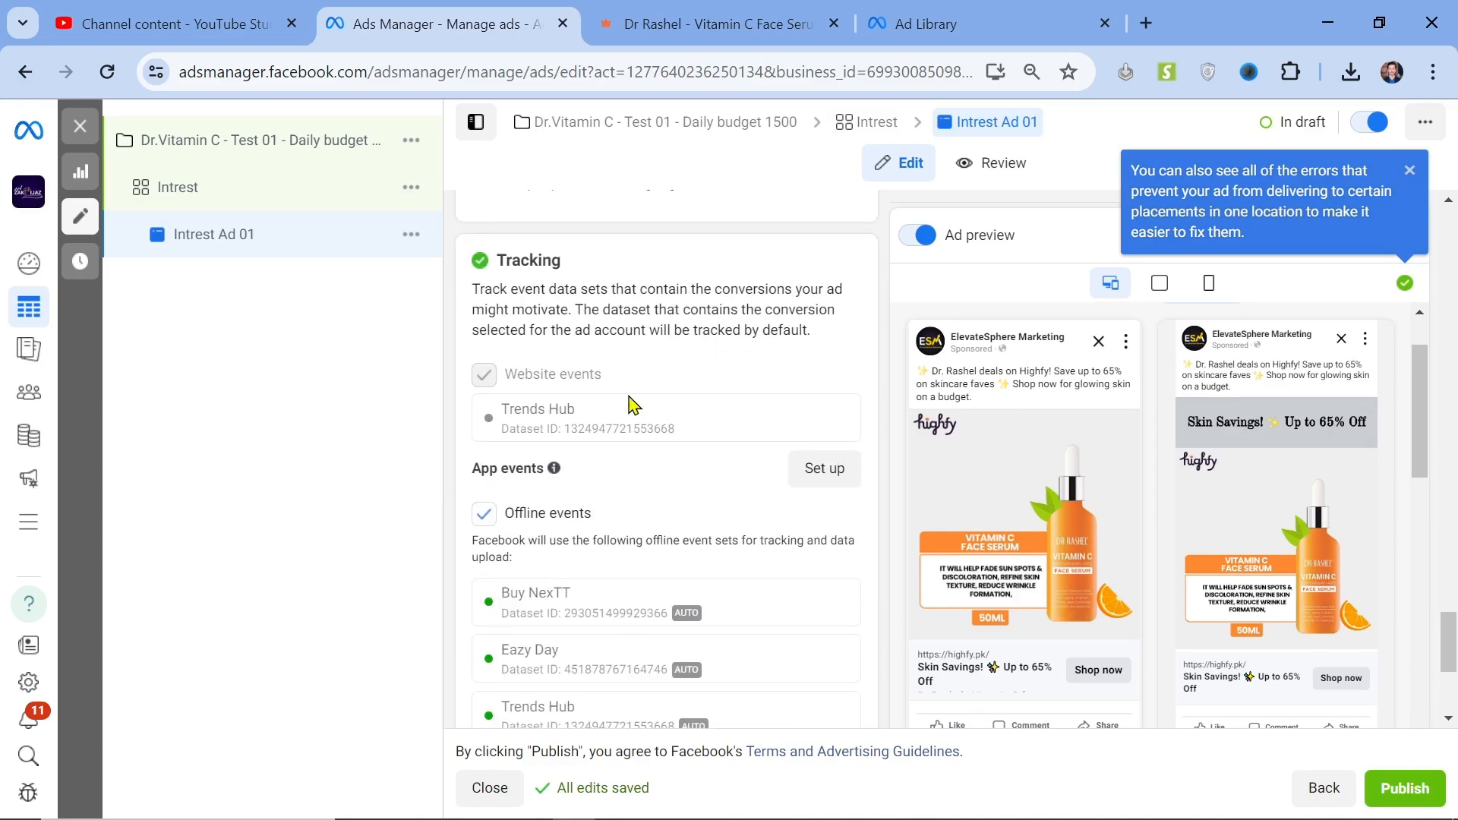
mouse_move(553, 468)
scroll(588, 599, "down", 3)
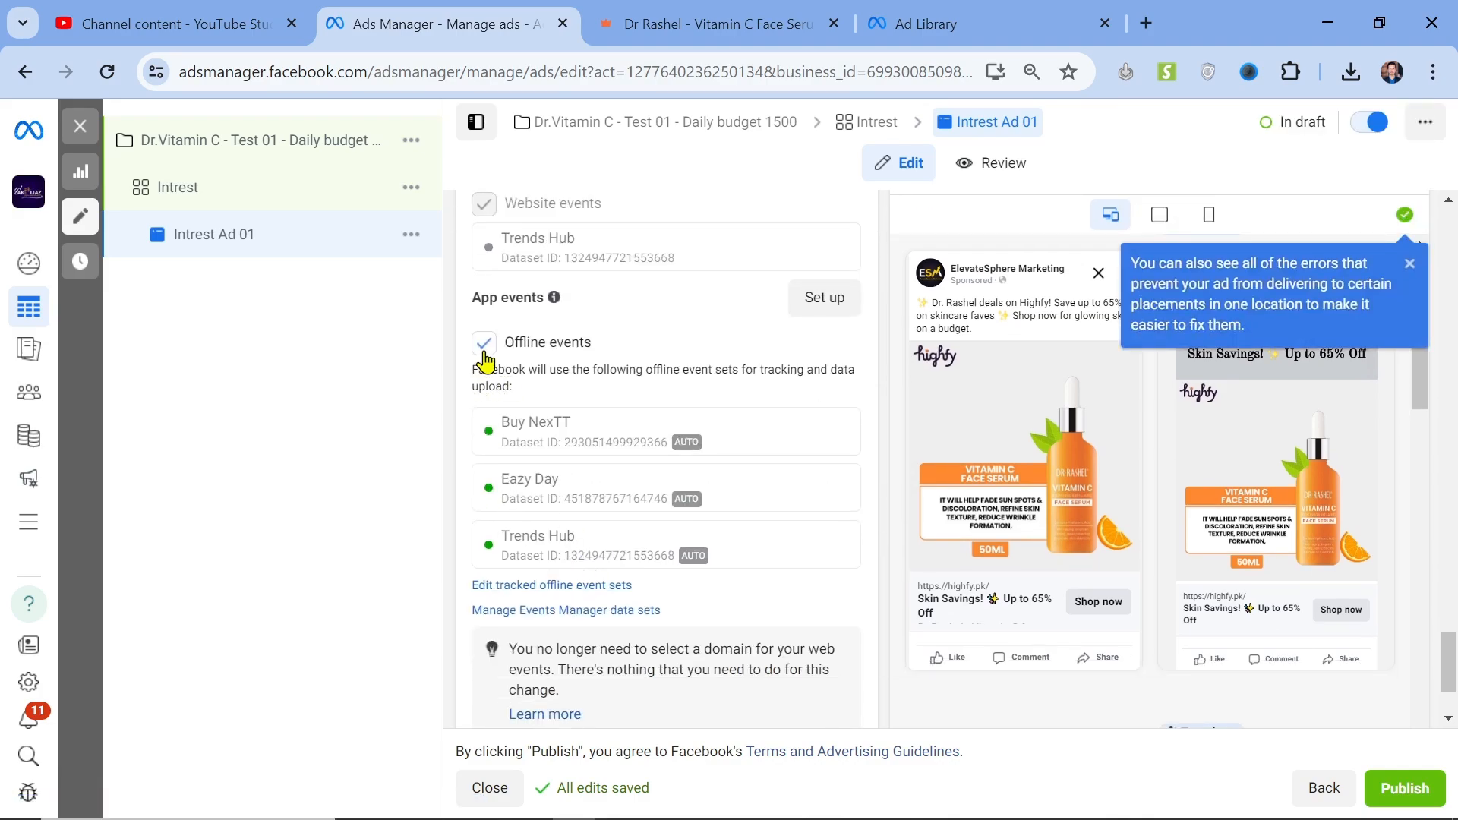
scroll(654, 552, "down", 3)
scroll(650, 551, "up", 10)
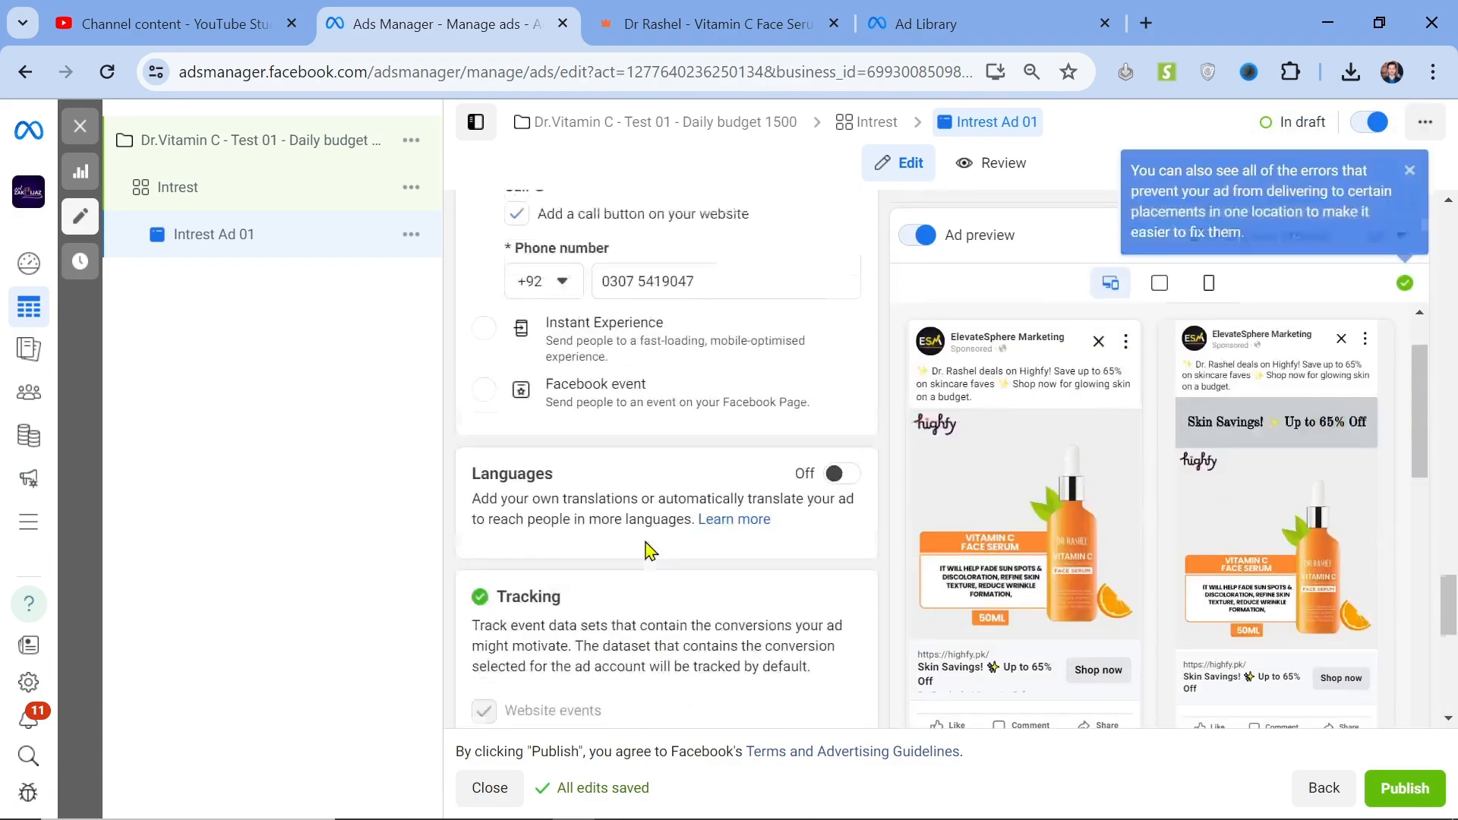
Quickly duplicate the ad Intrest Ad 01 within the Intrest ad set.
scroll(650, 551, "up", 10)
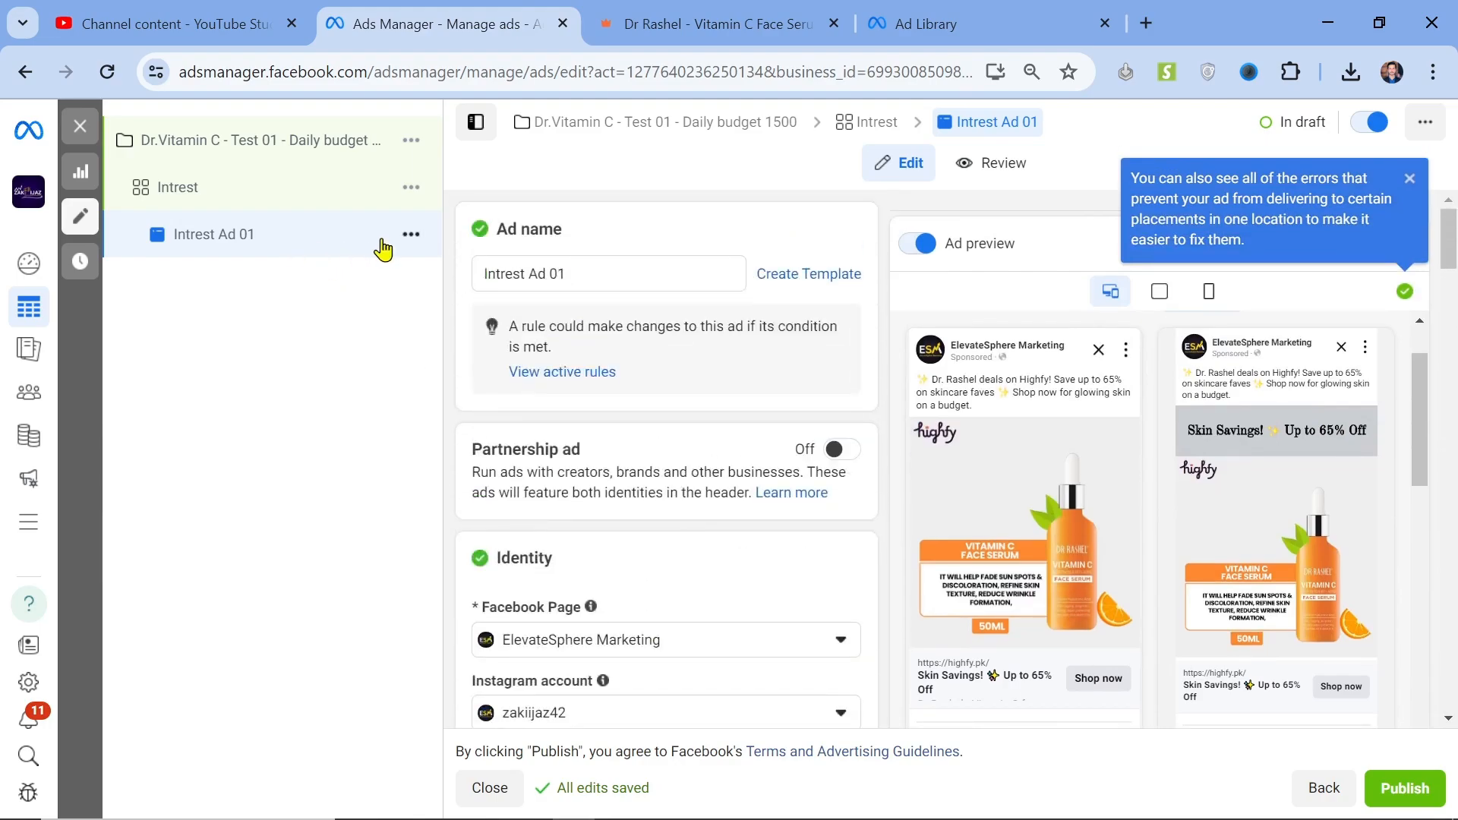
left_click(410, 240)
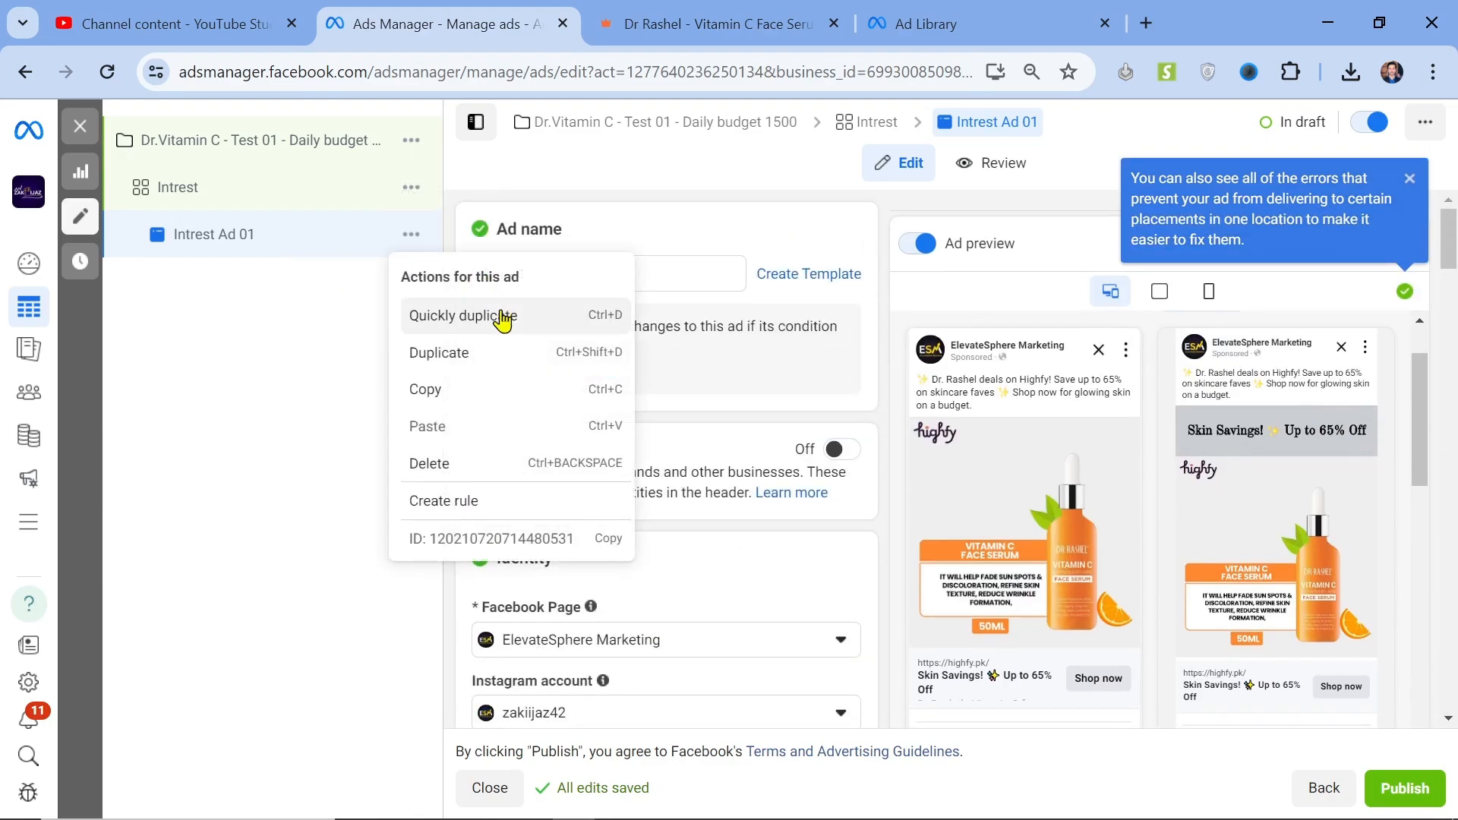
left_click(503, 318)
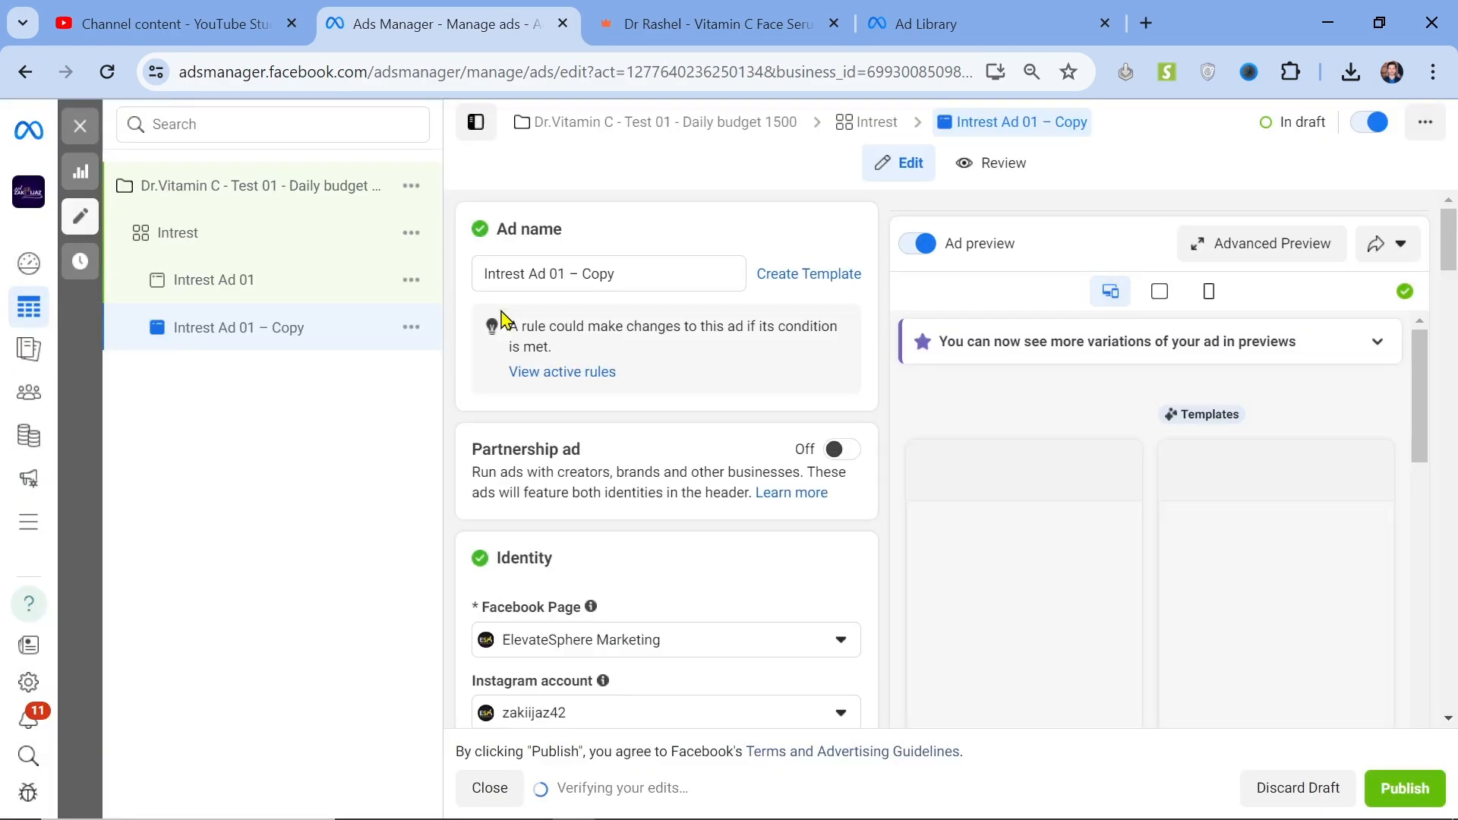
Rename the duplicated ad as Intrest Ad 02.
scroll(716, 475, "down", 3)
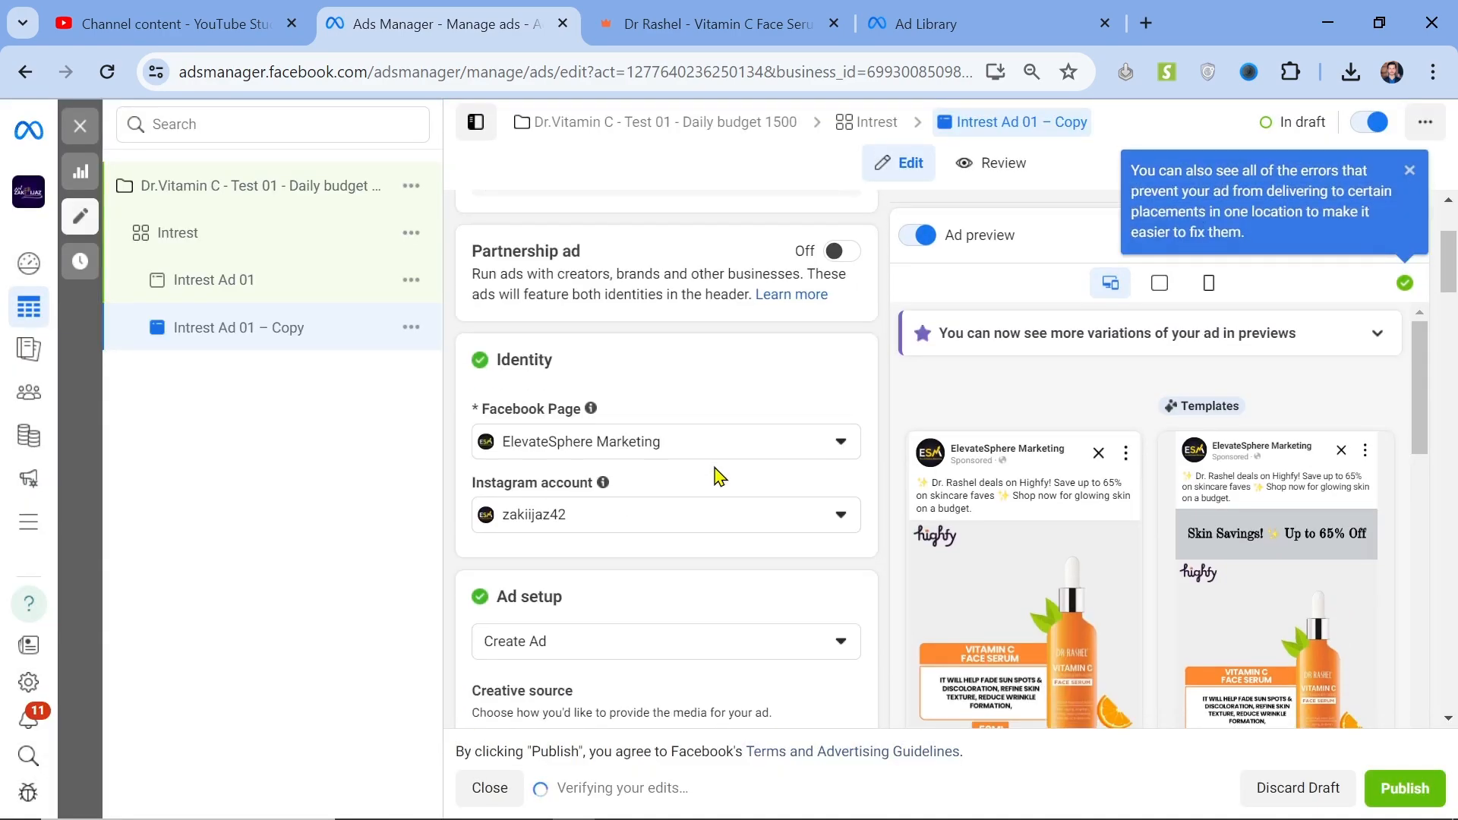
scroll(716, 474, "up", 3)
left_click(669, 278)
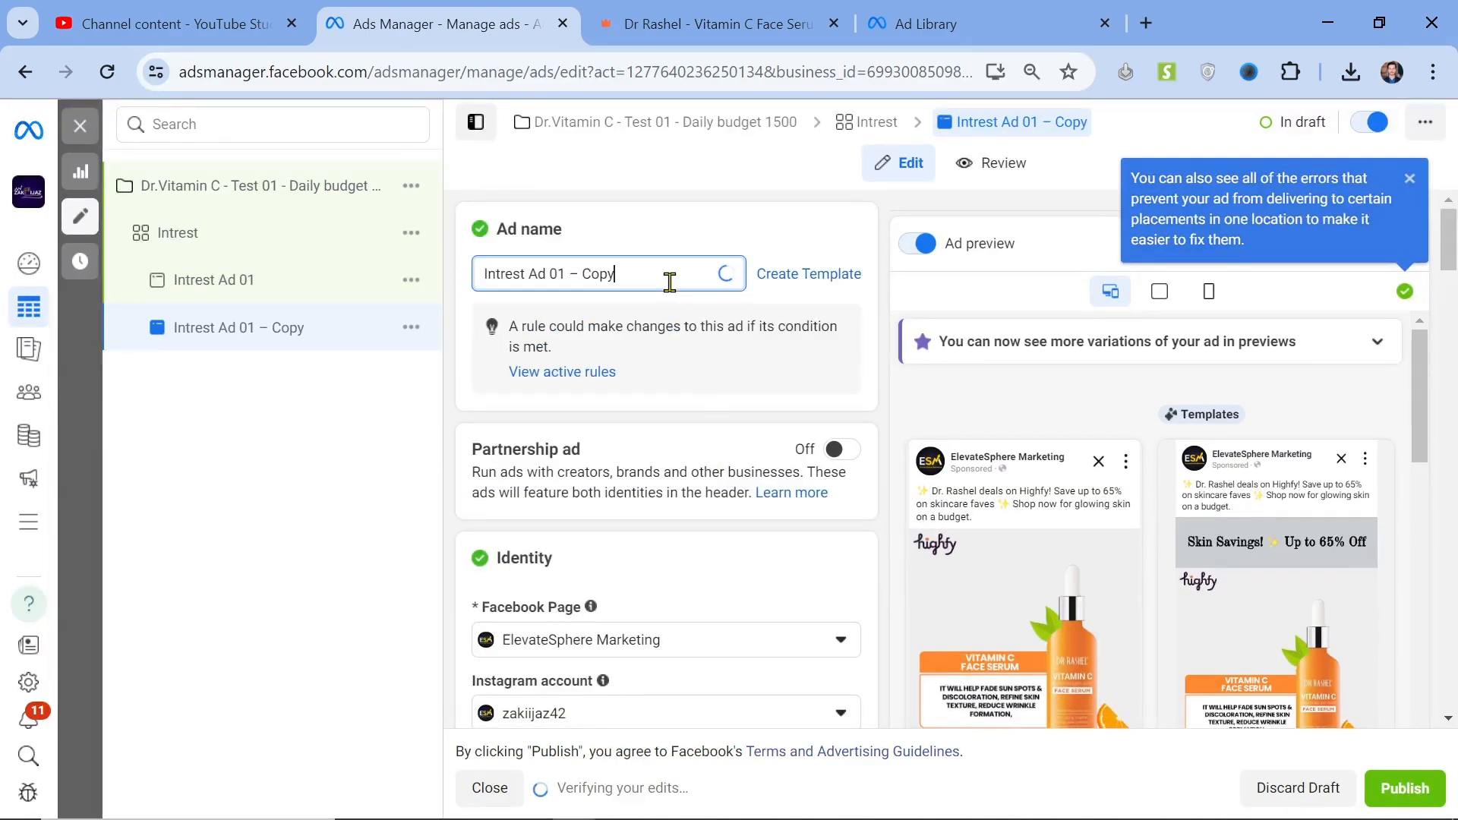
key("BackSpace")
key("BackSpace")
type("2")
left_click(704, 242)
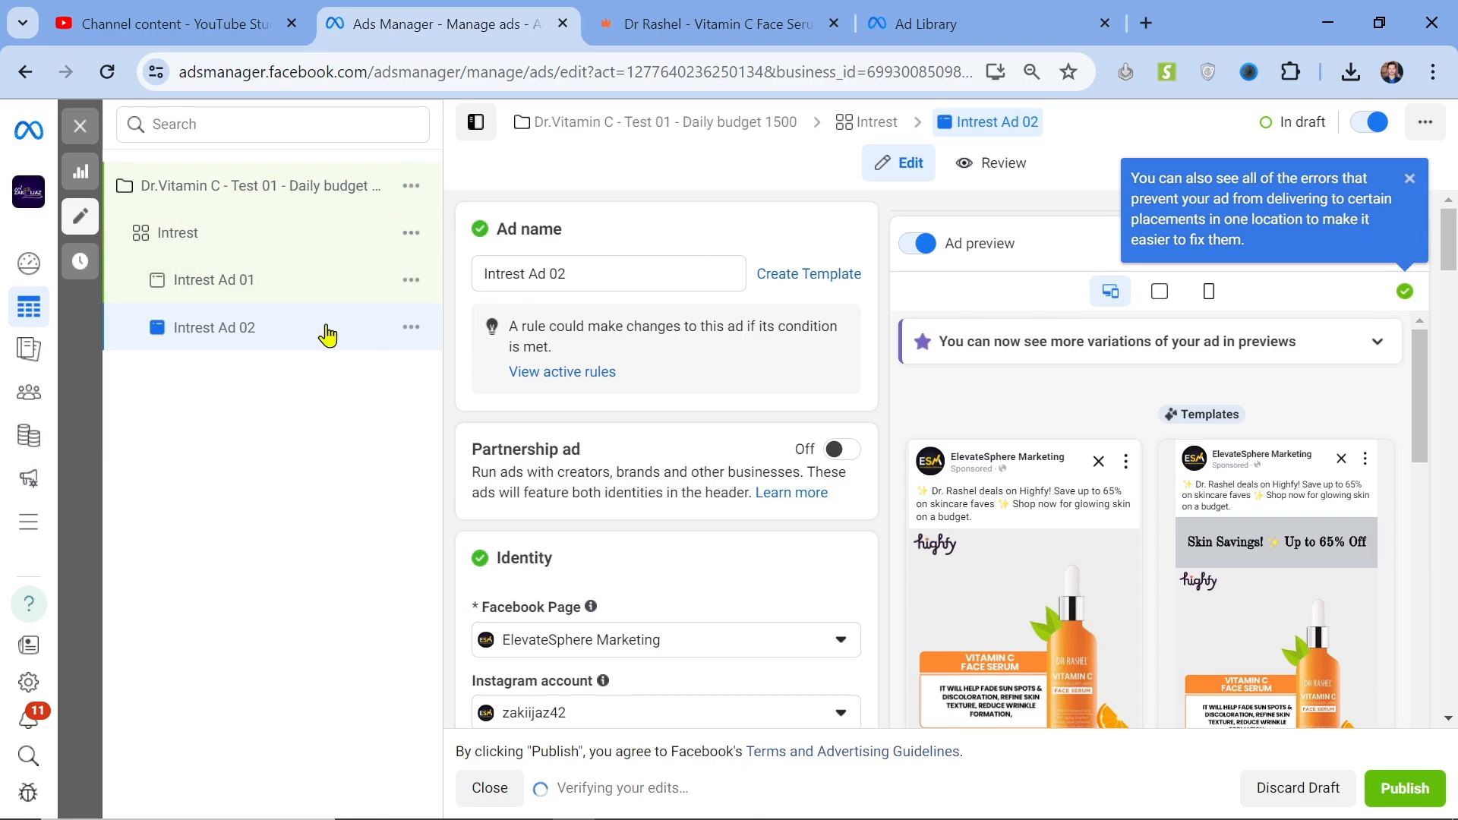
Dismiss the zero-purchases recommendation on the Intrest ad set and quickly duplicate the ad set.
left_click(191, 233)
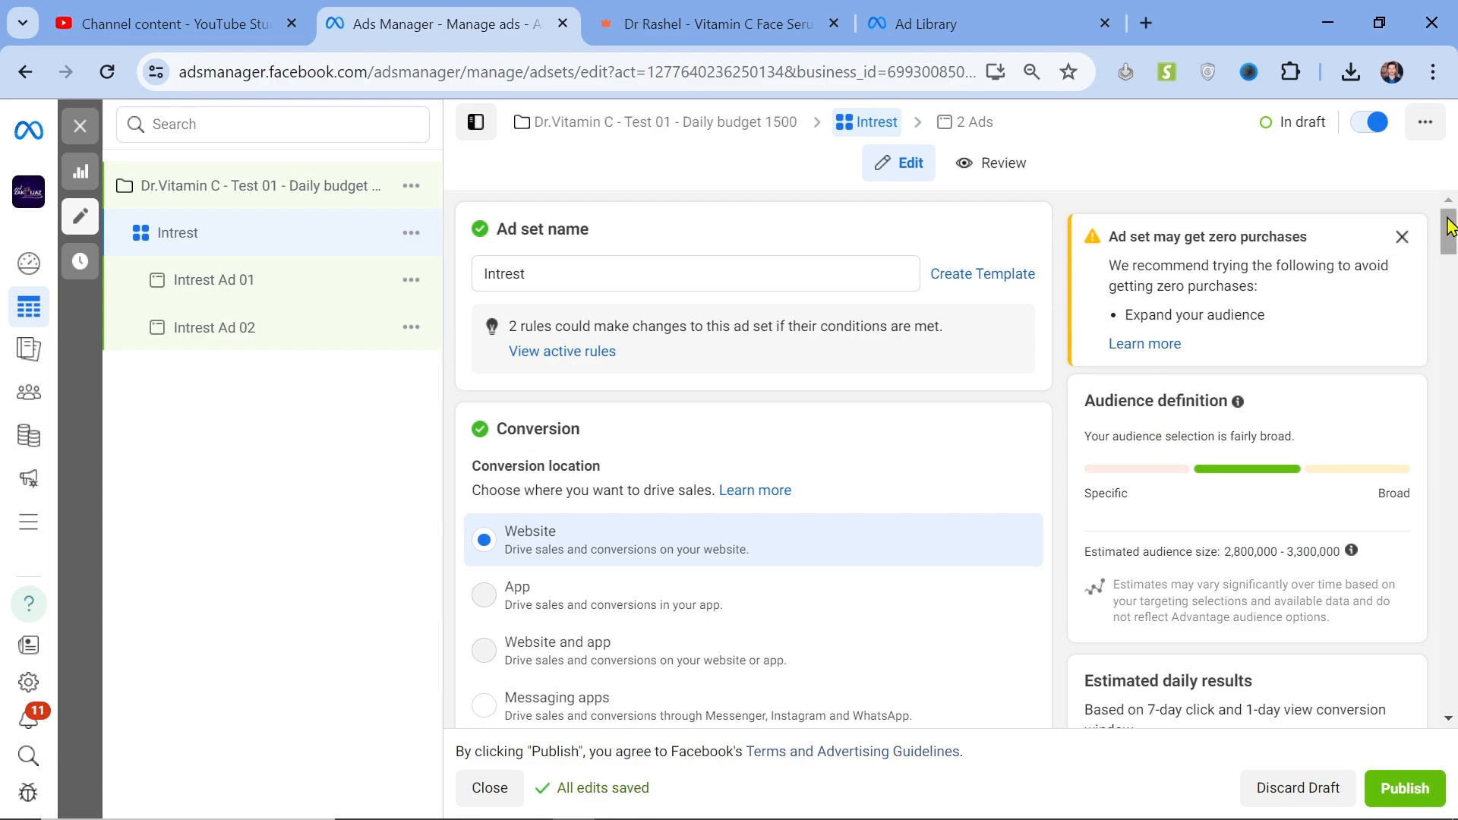
left_click(1402, 237)
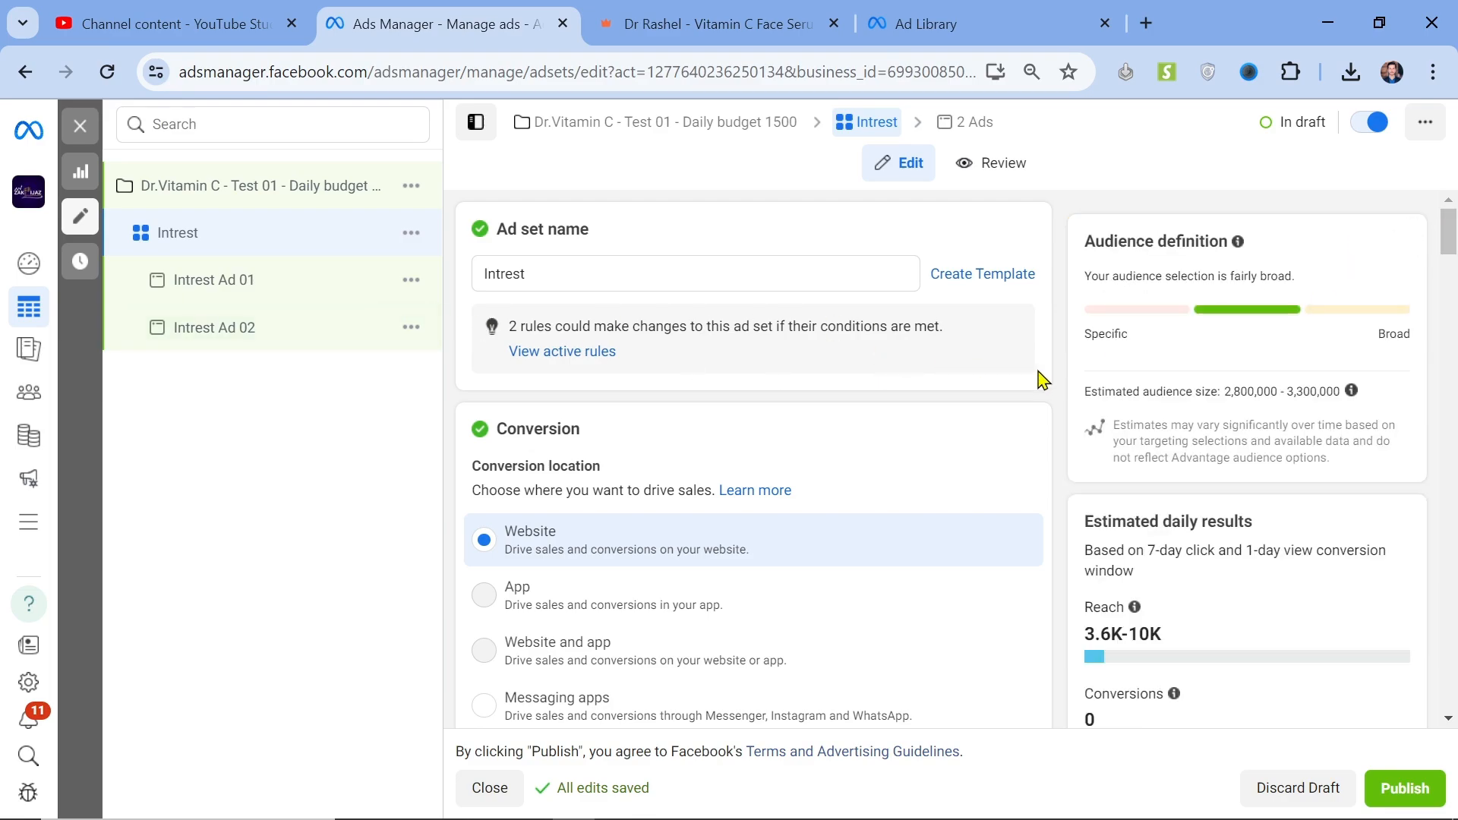
scroll(1042, 378, "down", 6)
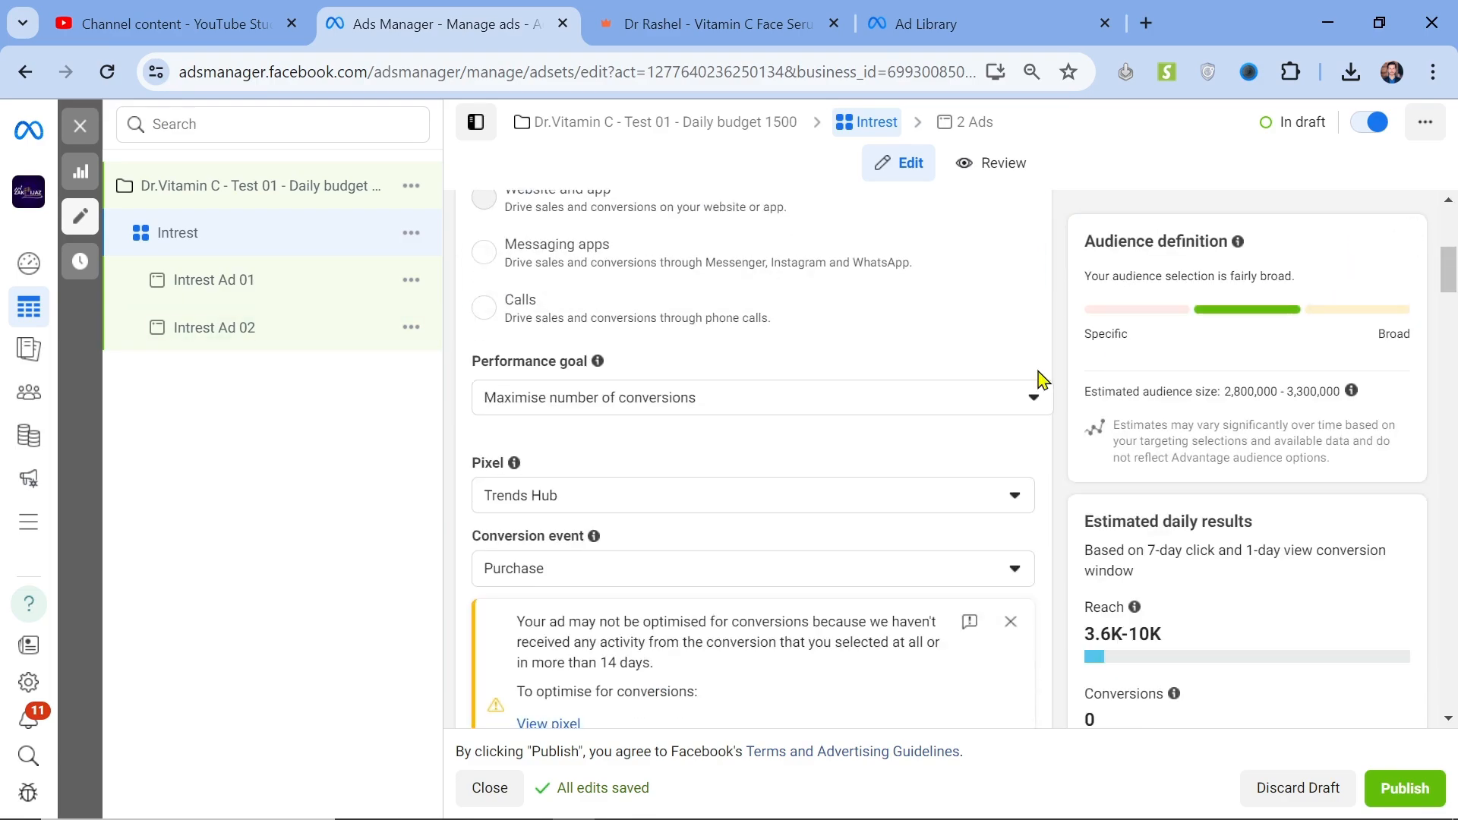
left_click(410, 234)
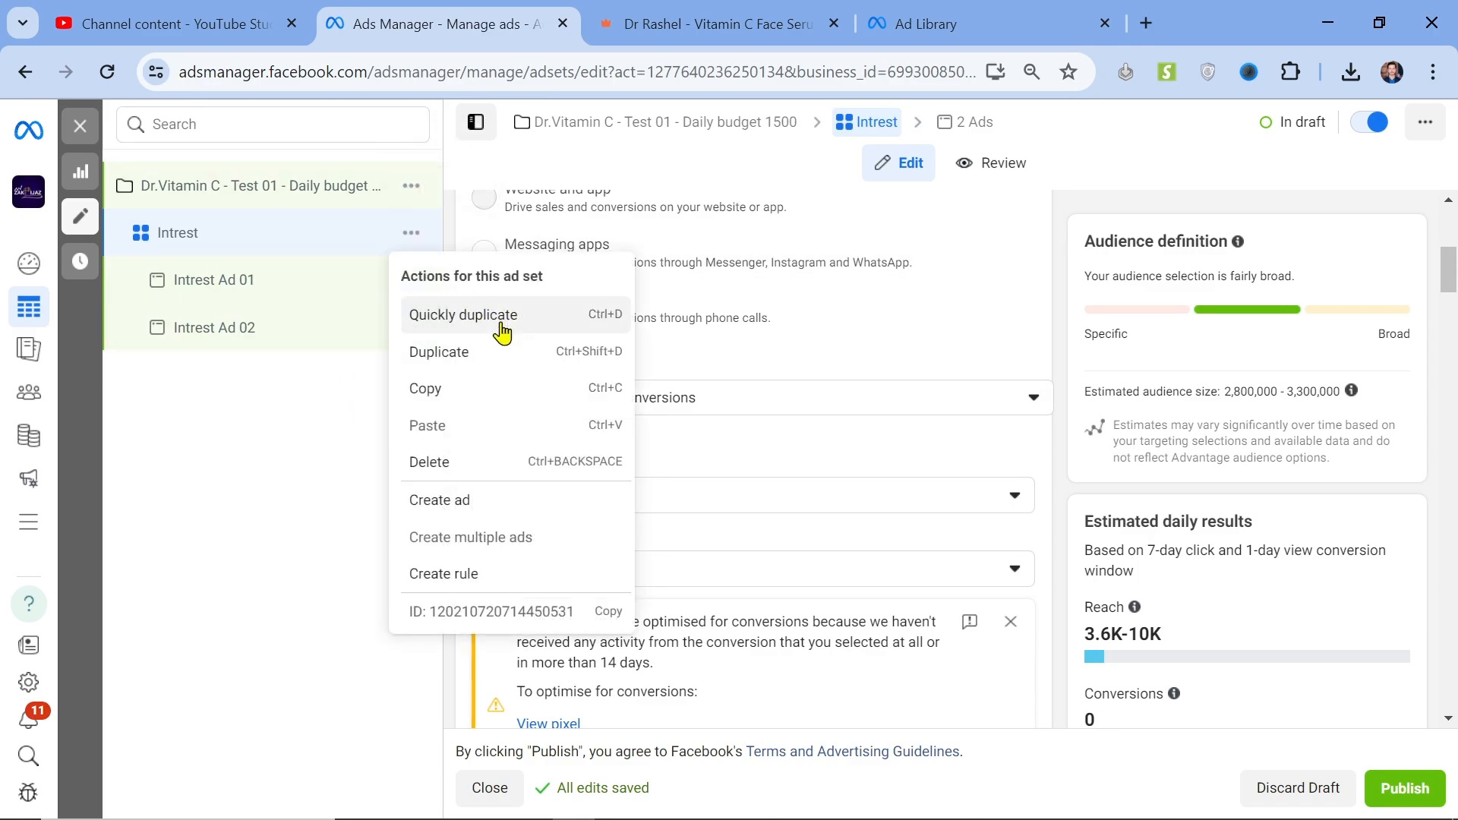
left_click(502, 325)
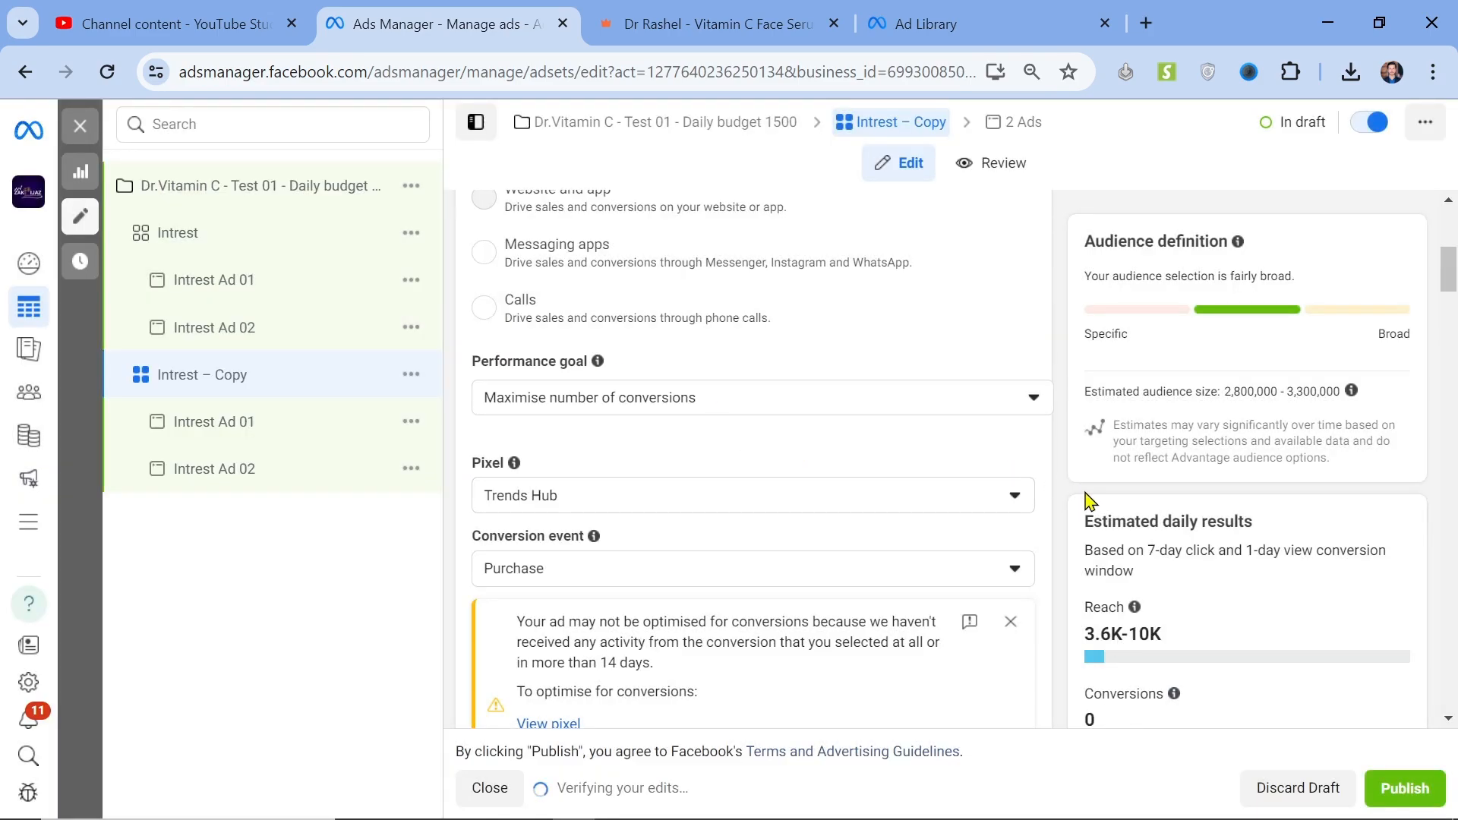
Dismiss the conversion optimisation warning in the duplicated ad set and rename the ad set as Behav + Demog.
left_click(1010, 623)
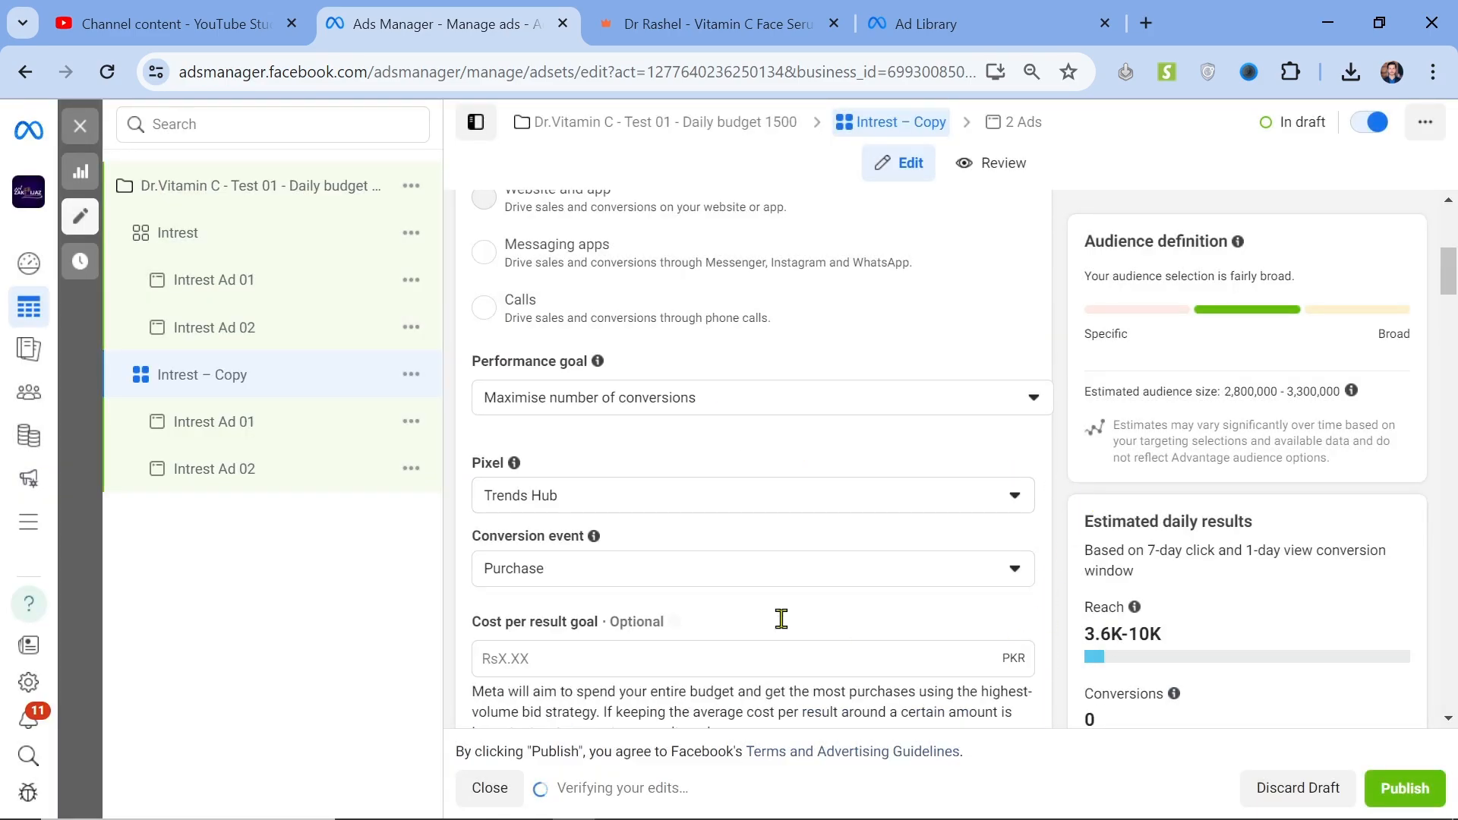
scroll(1055, 504, "up", 6)
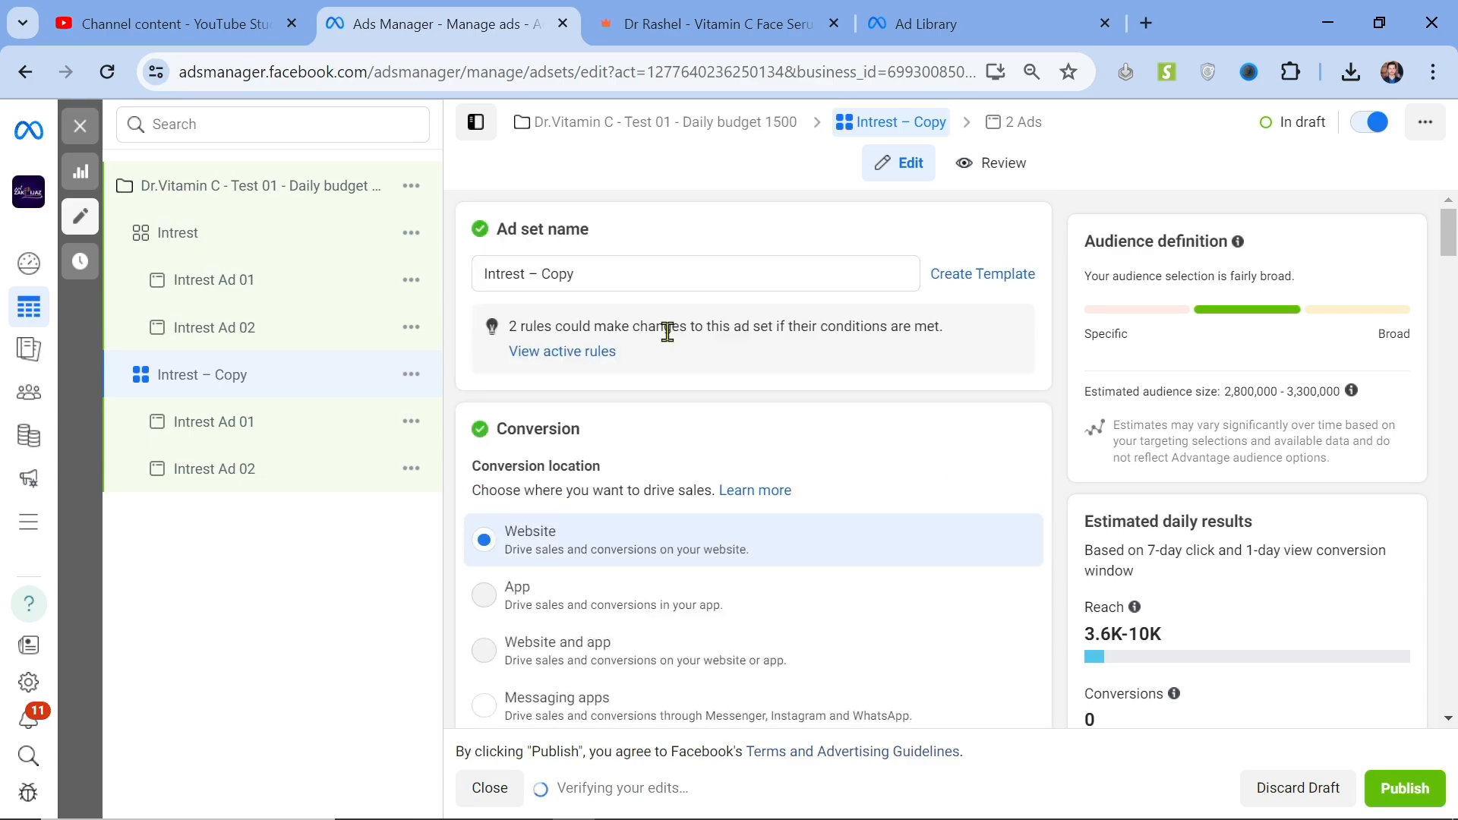
triple_click(678, 275)
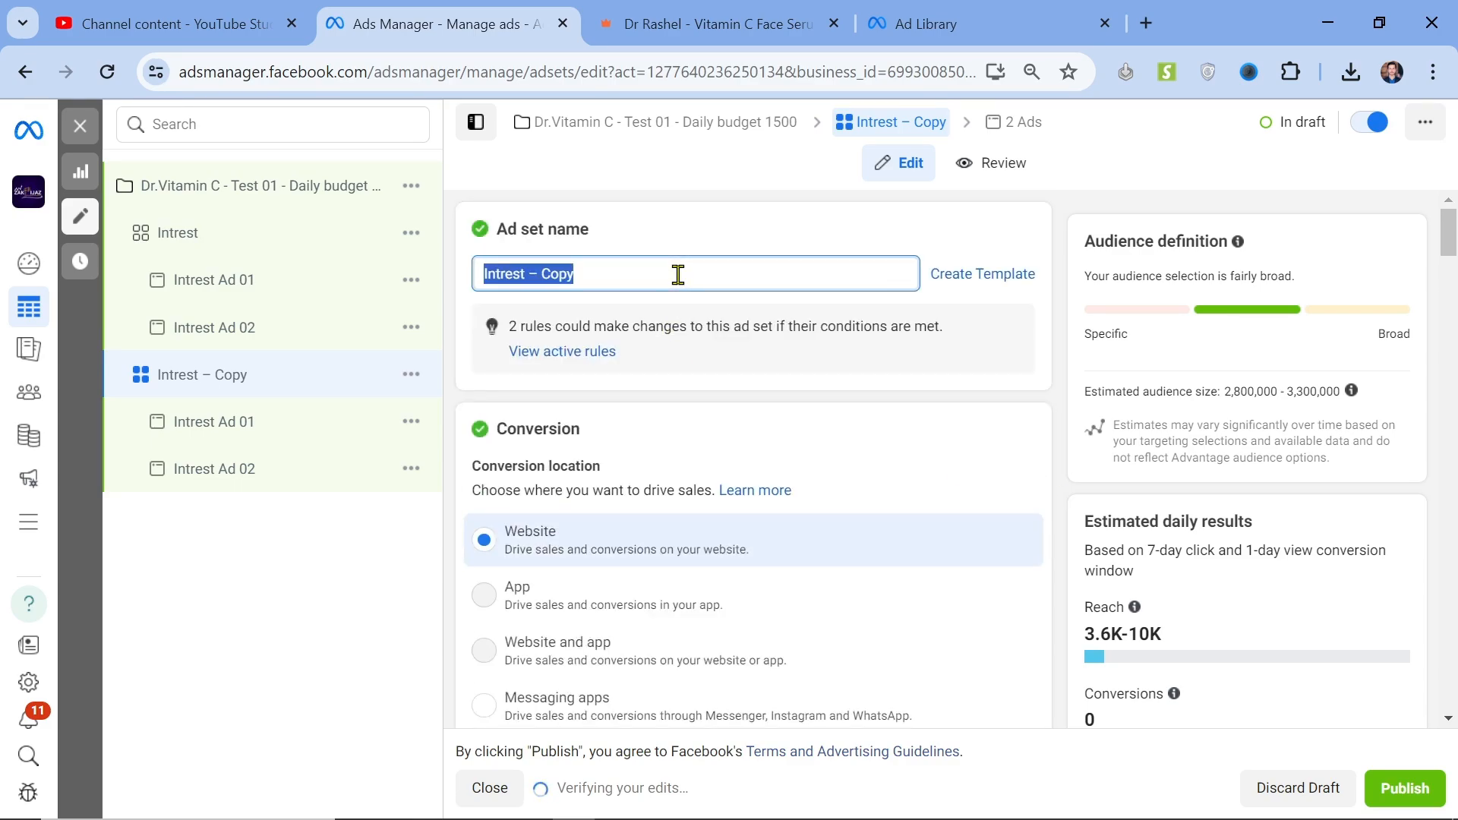
type("Behav")
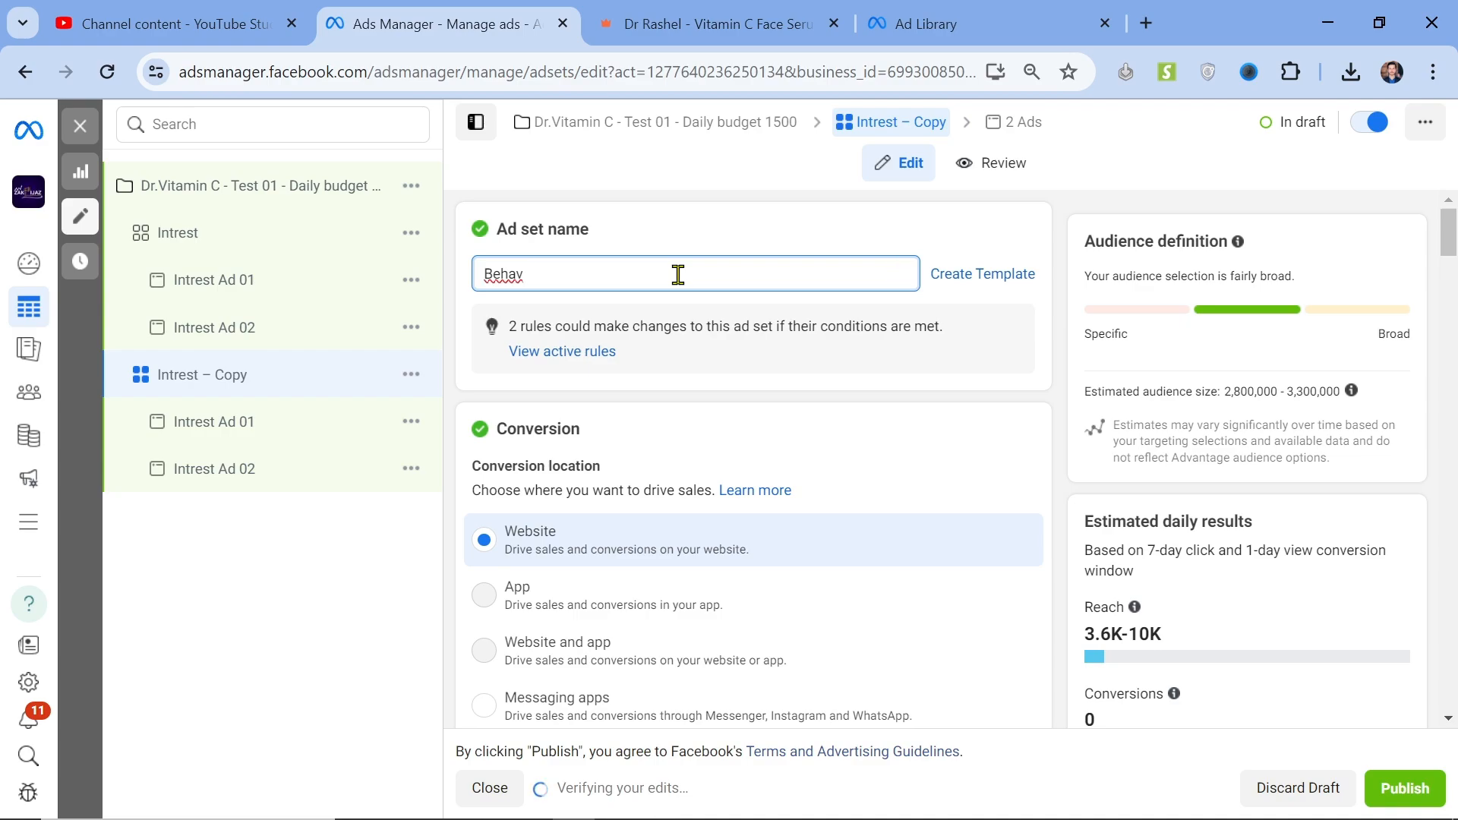
type(" +")
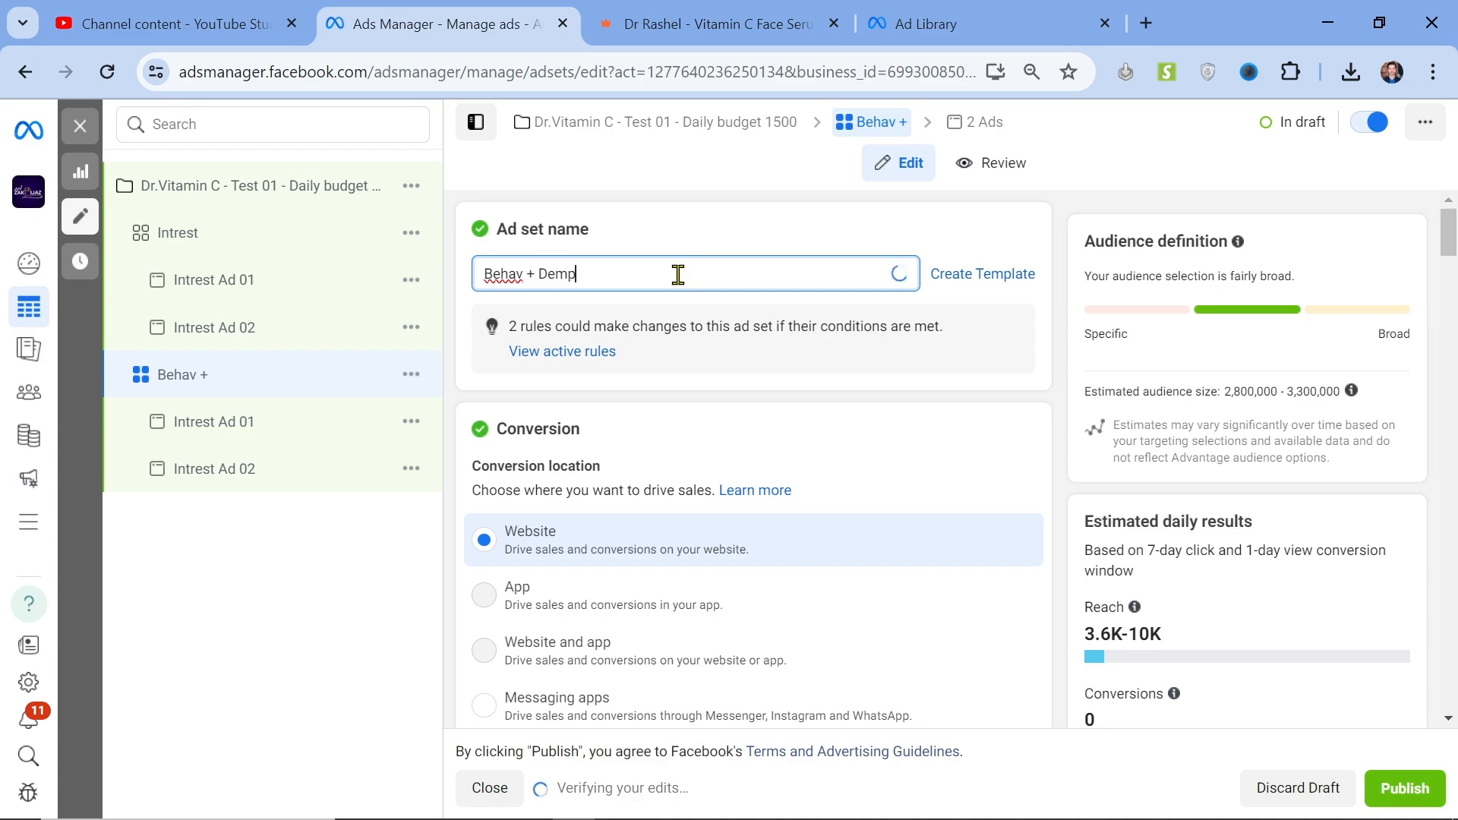
type("Demp")
key("BackSpace")
type("og")
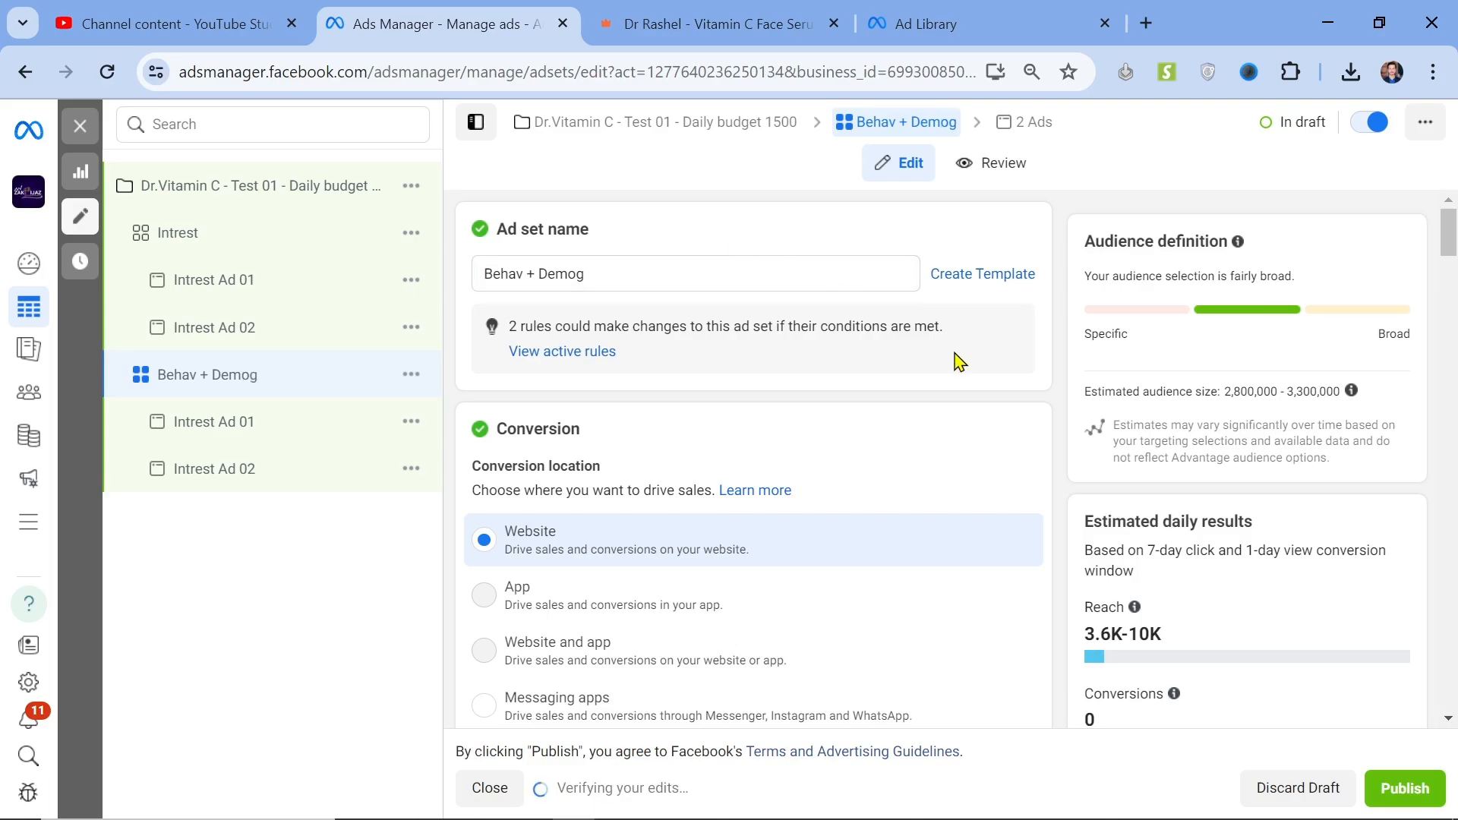
Remove the skin care and cosmetics interests from the Behav + Demog ad set's detailed targeting.
scroll(954, 352, "down", 15)
scroll(954, 351, "down", 20)
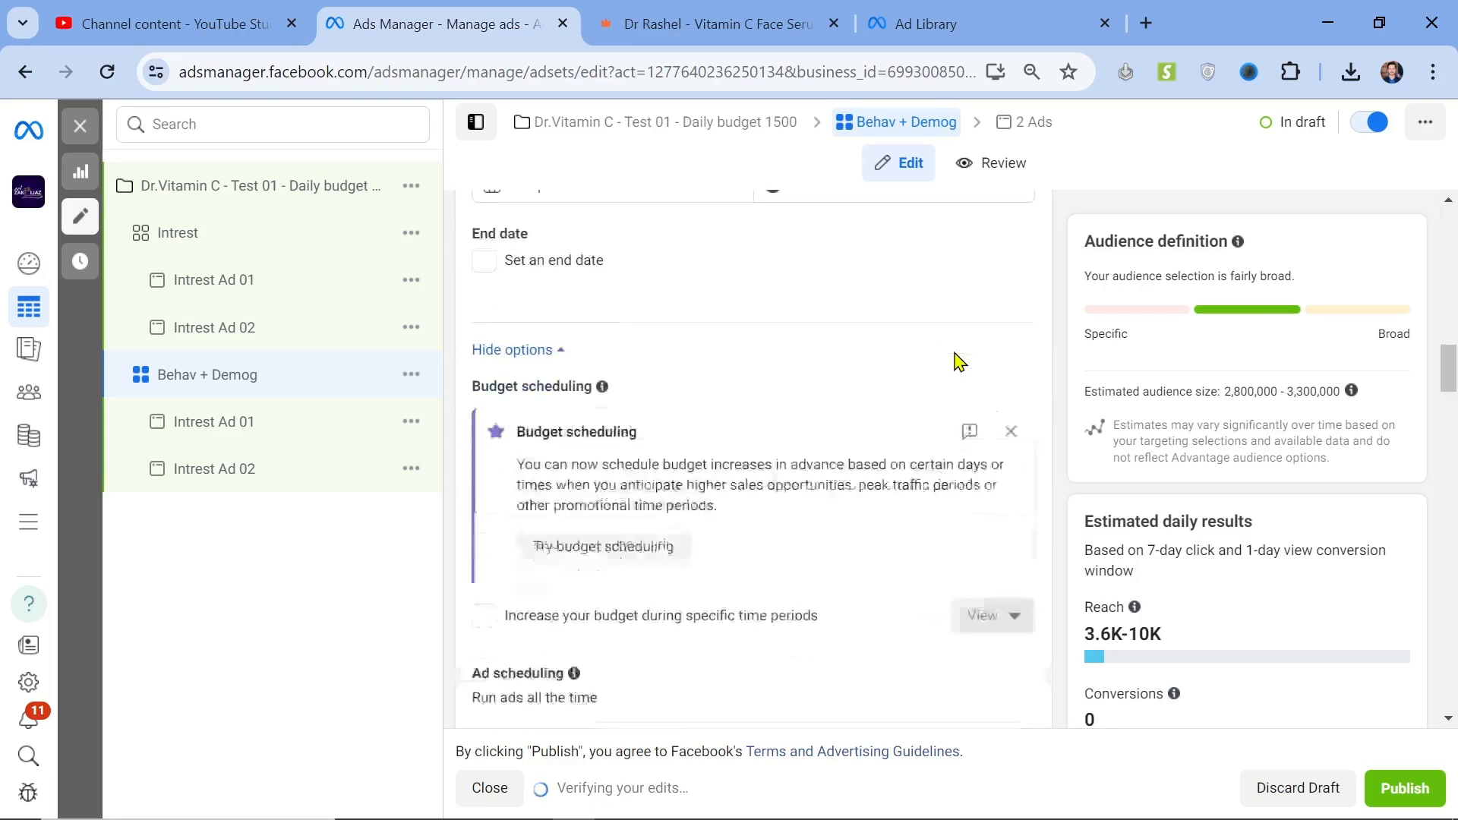
scroll(955, 356, "down", 7)
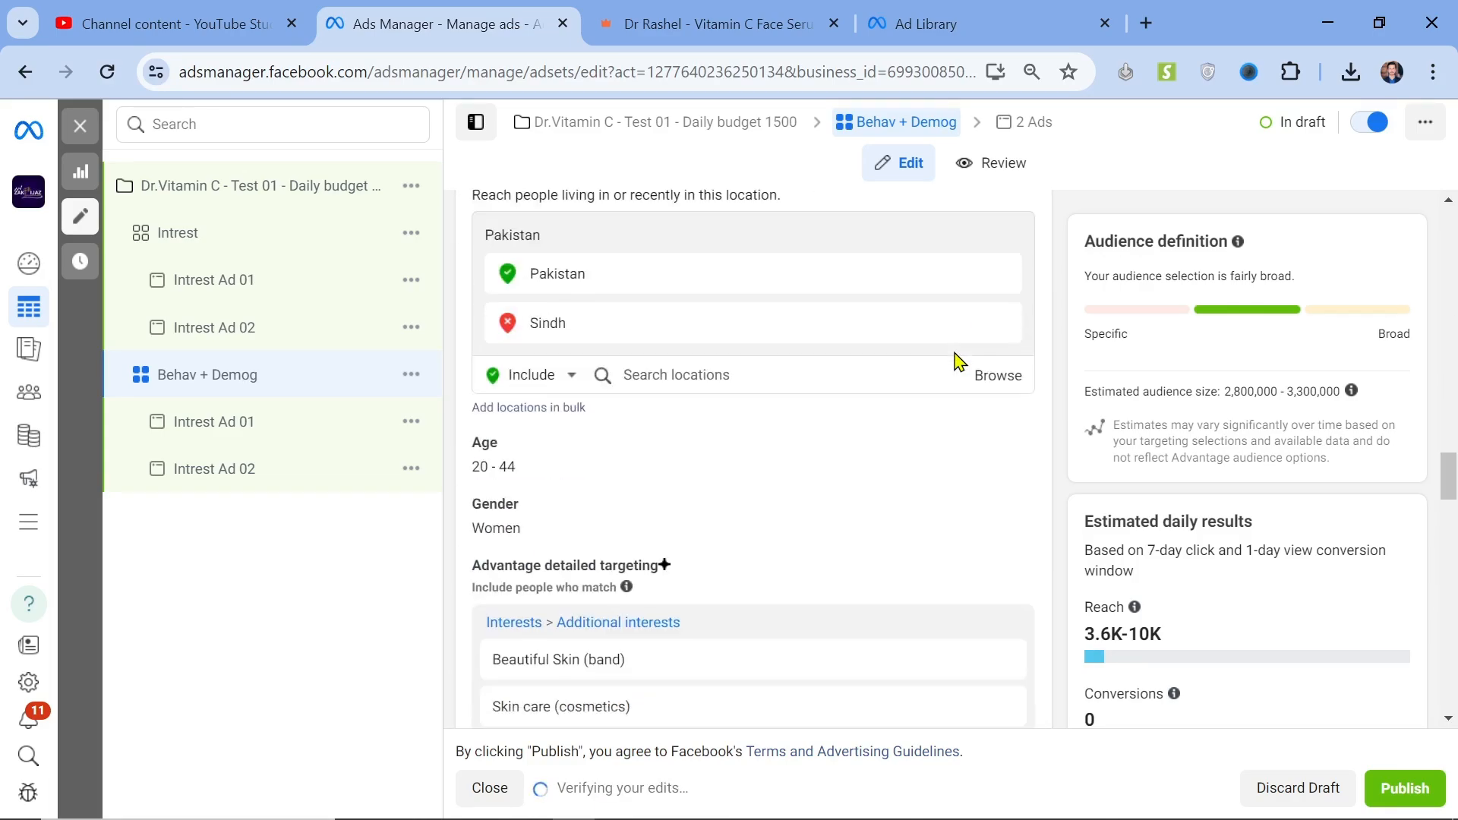
mouse_move(1015, 387)
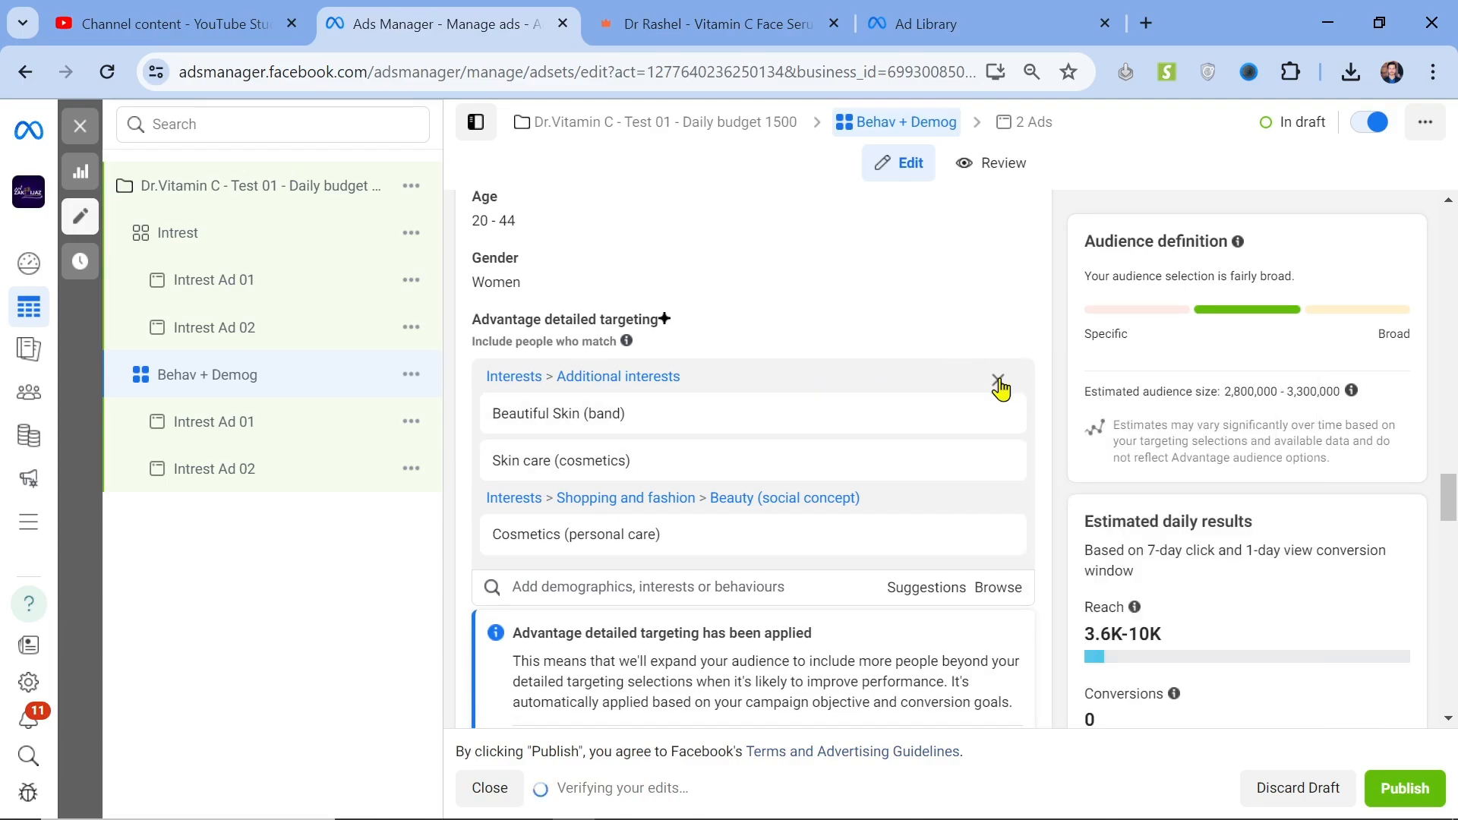
left_click(999, 384)
left_click(999, 383)
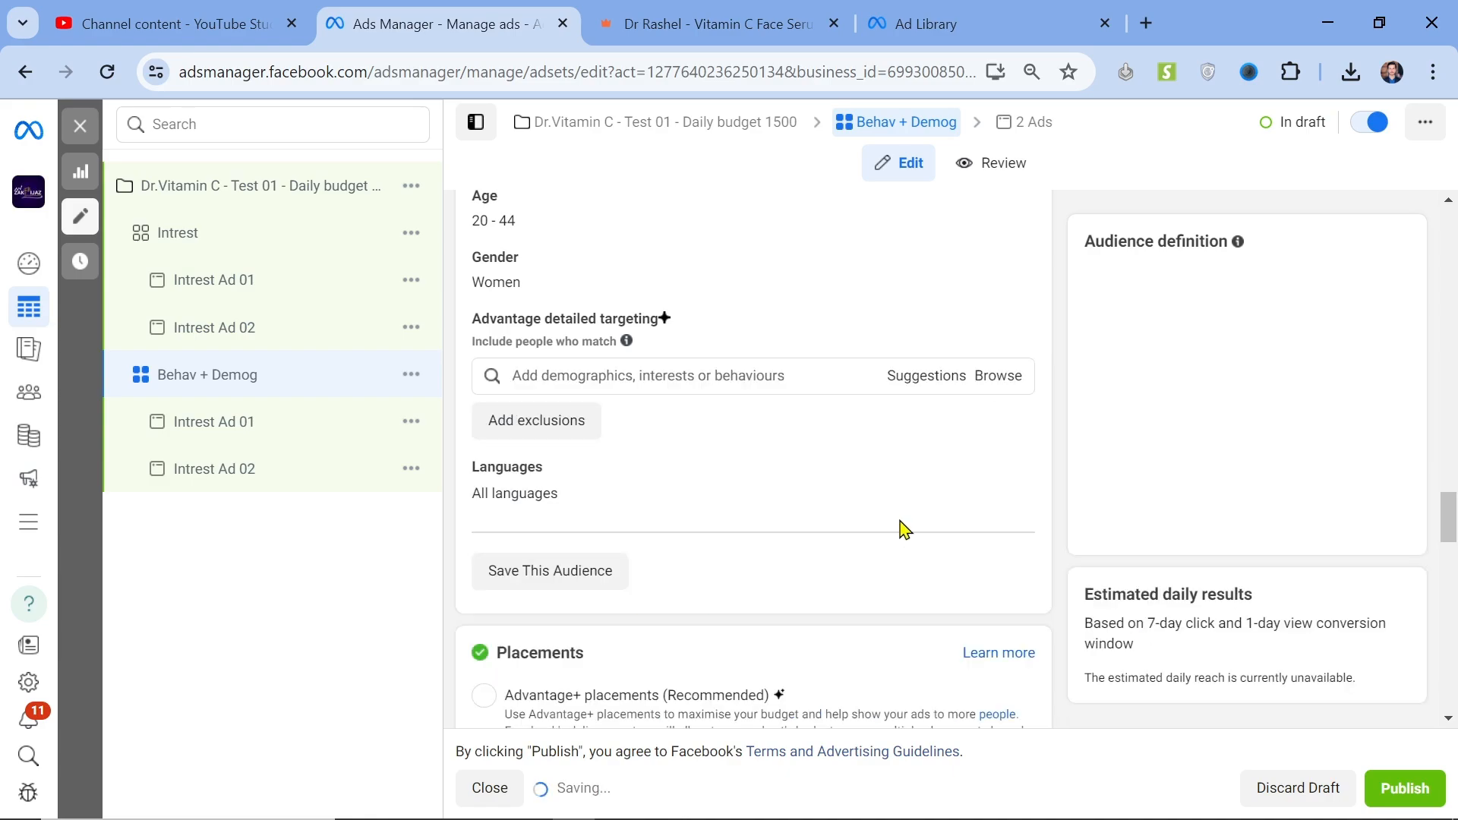
Add the education levels At university, Master's degree, Professional degree and University graduate to the ad set's detailed targeting.
left_click(927, 387)
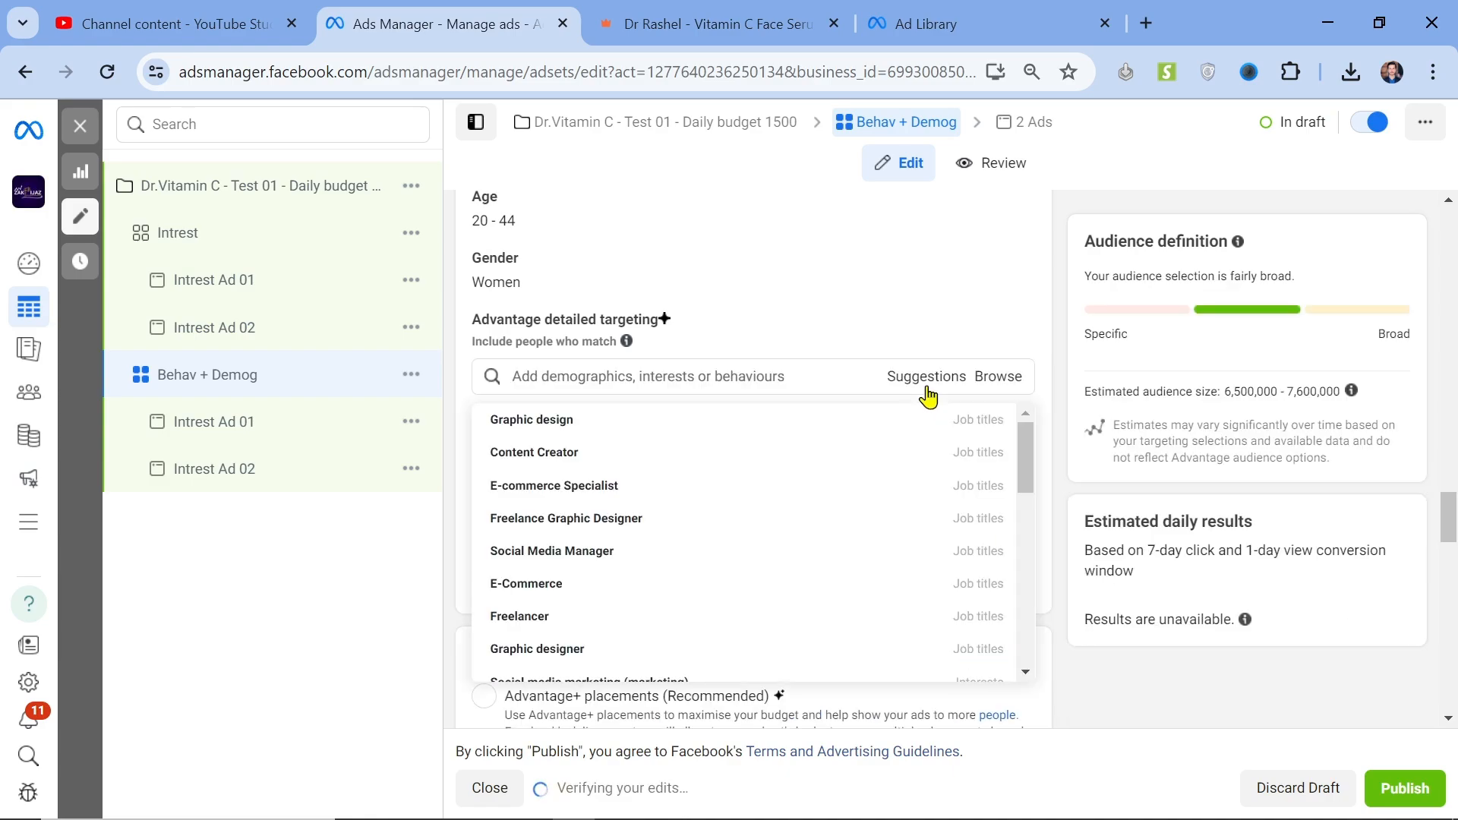
left_click(995, 383)
left_click(546, 422)
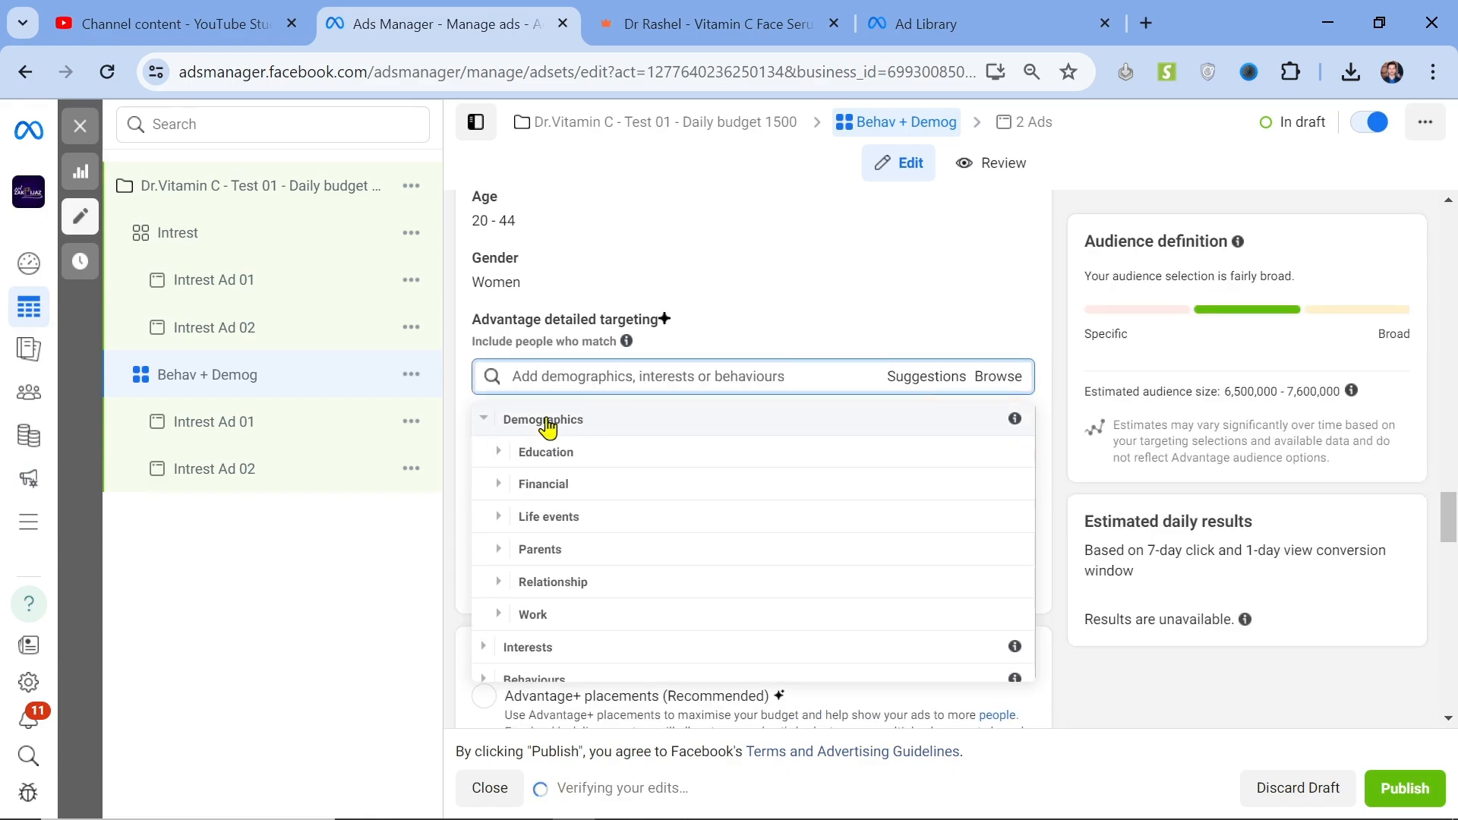
left_click(500, 452)
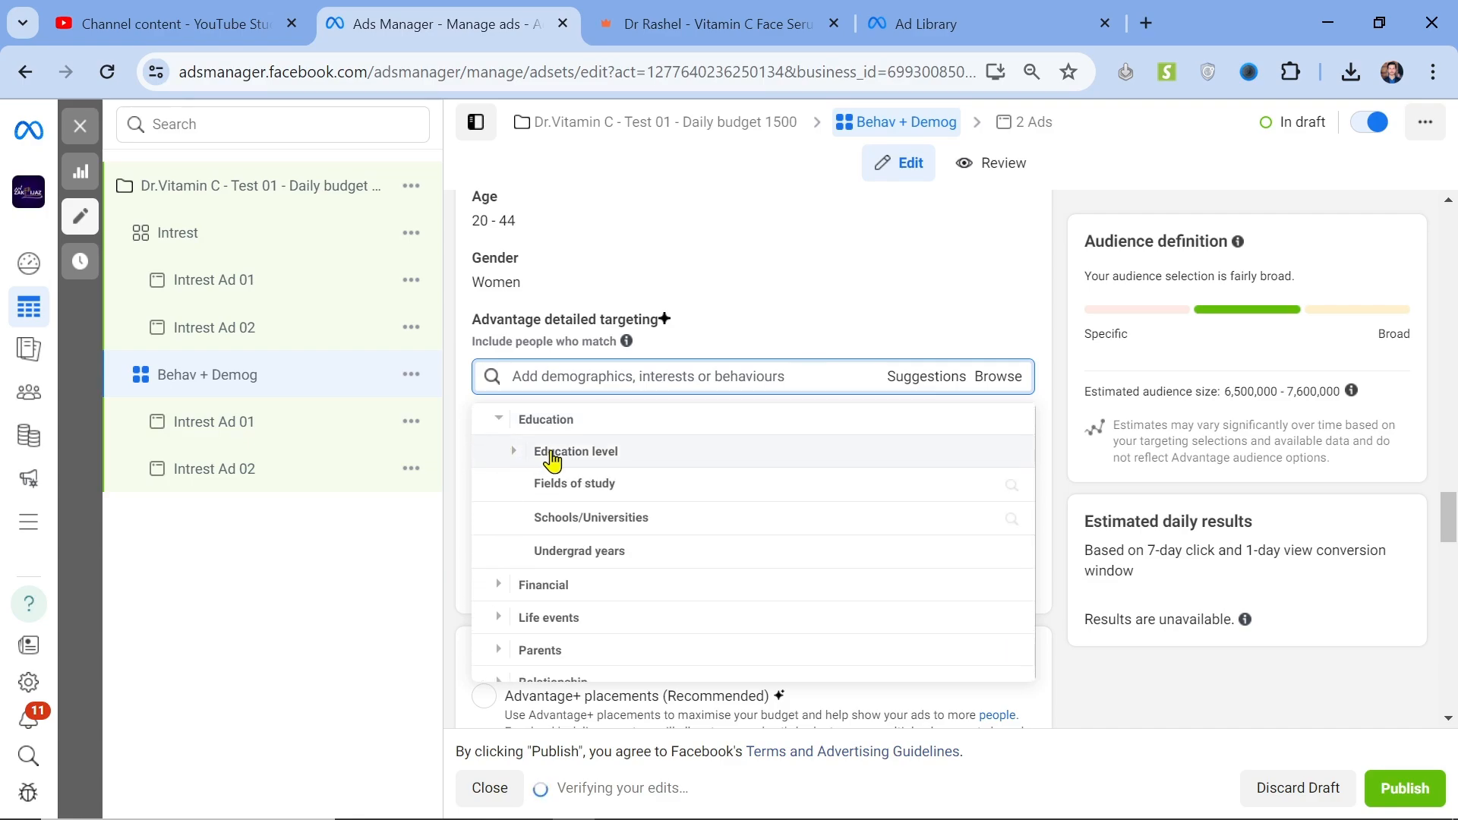
left_click(518, 454)
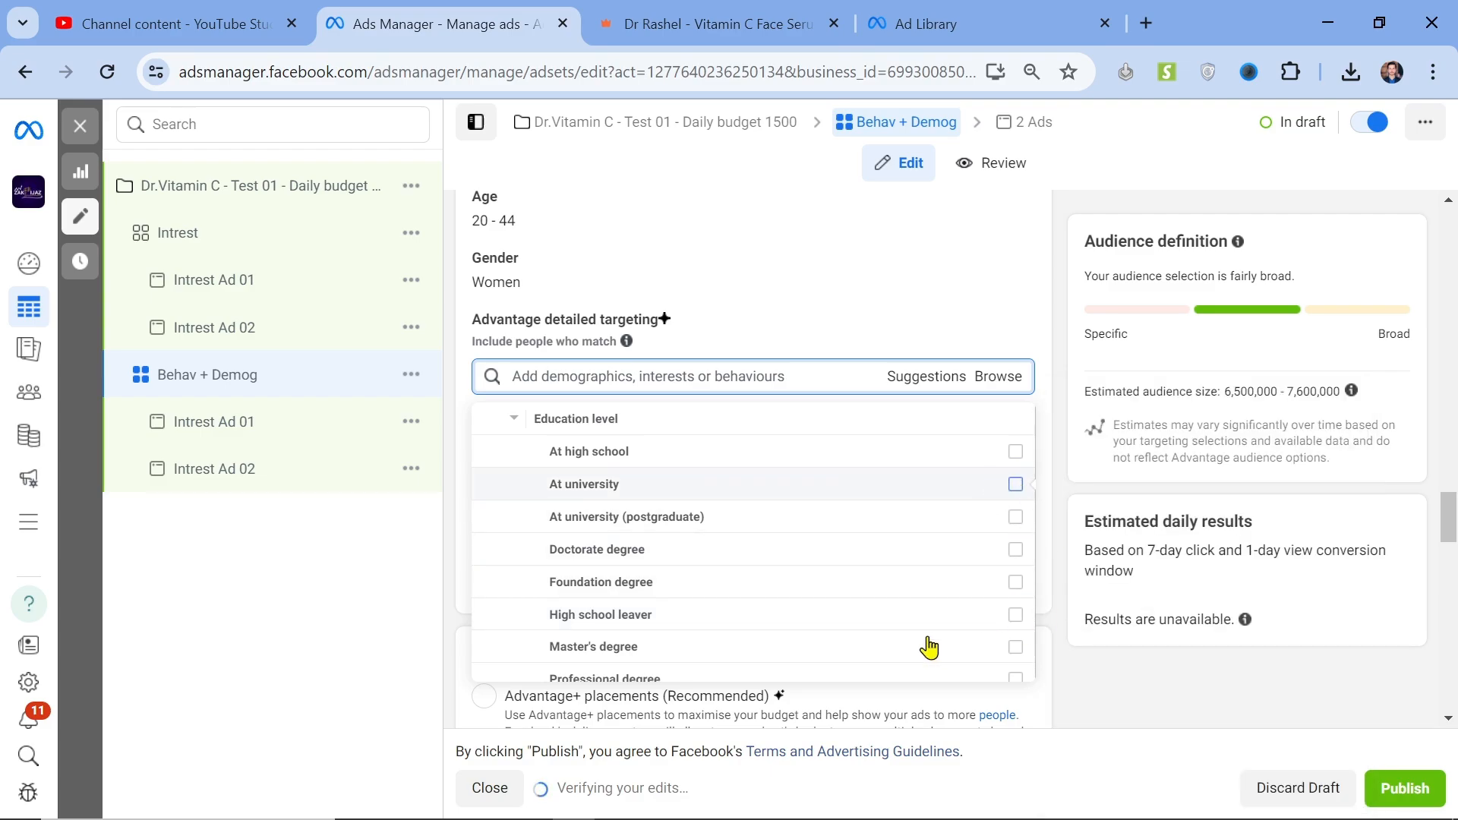
scroll(930, 647, "down", 2)
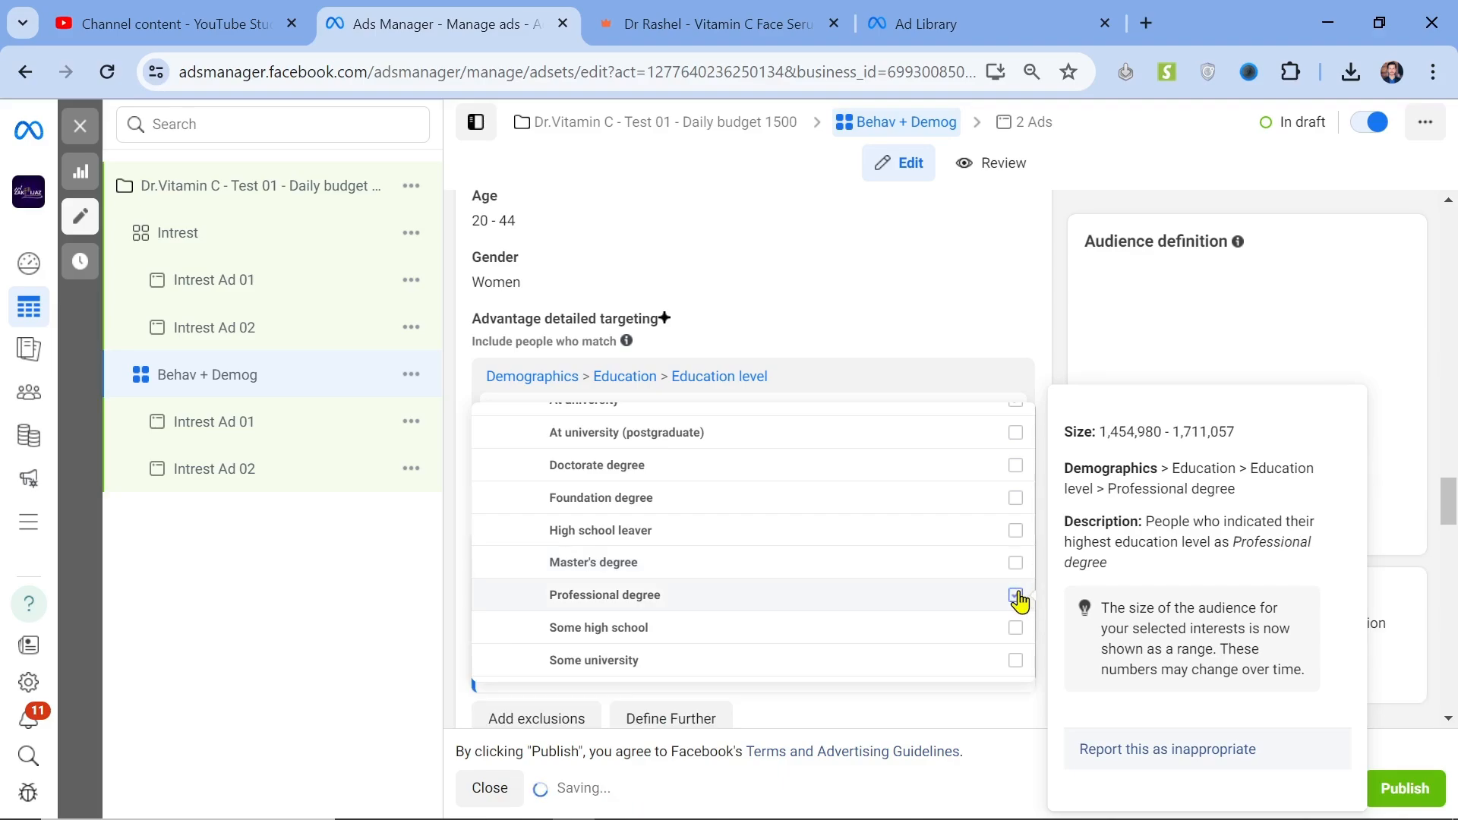
left_click(1015, 596)
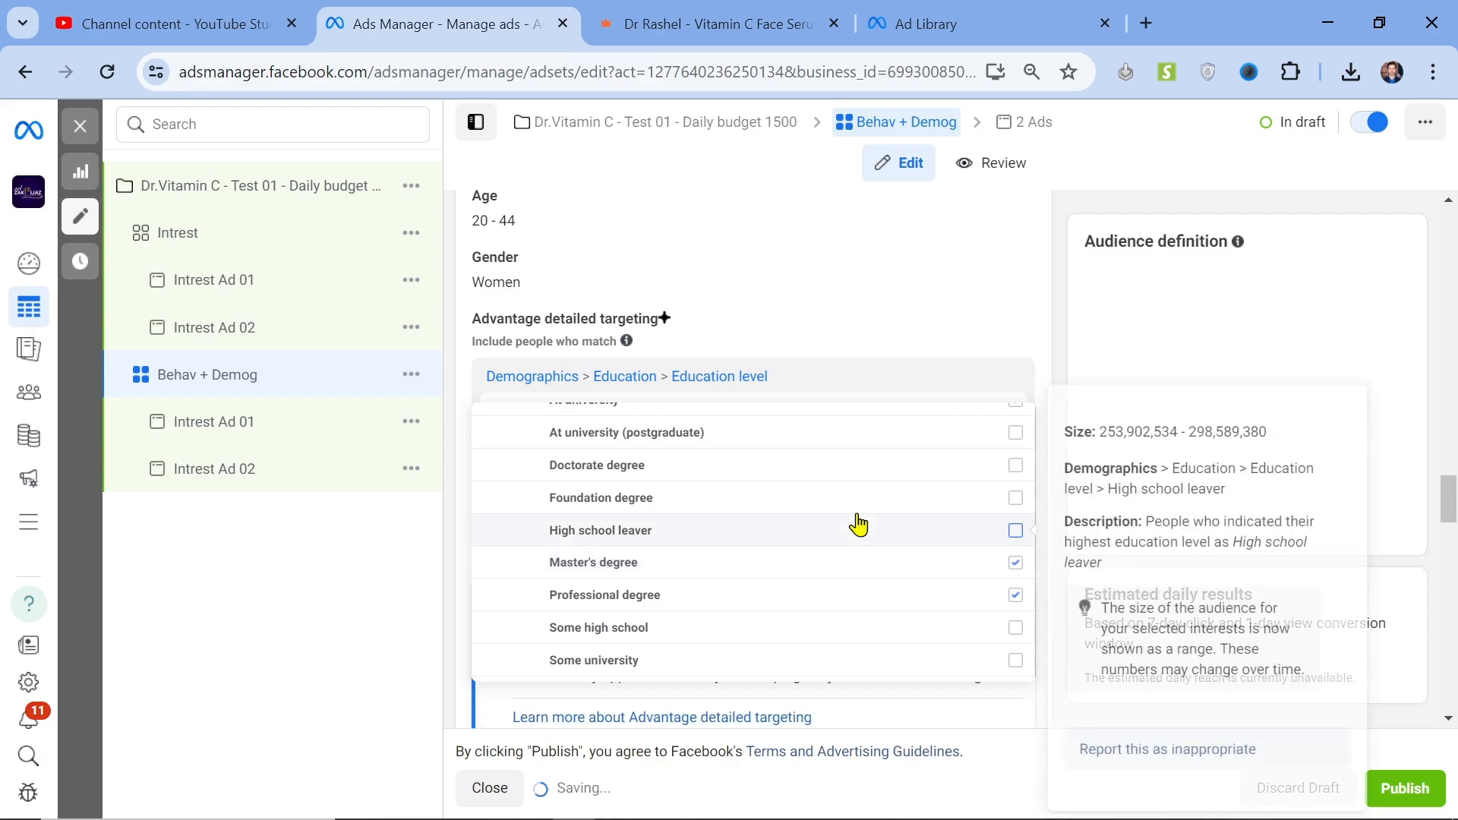
scroll(865, 532, "down", 3)
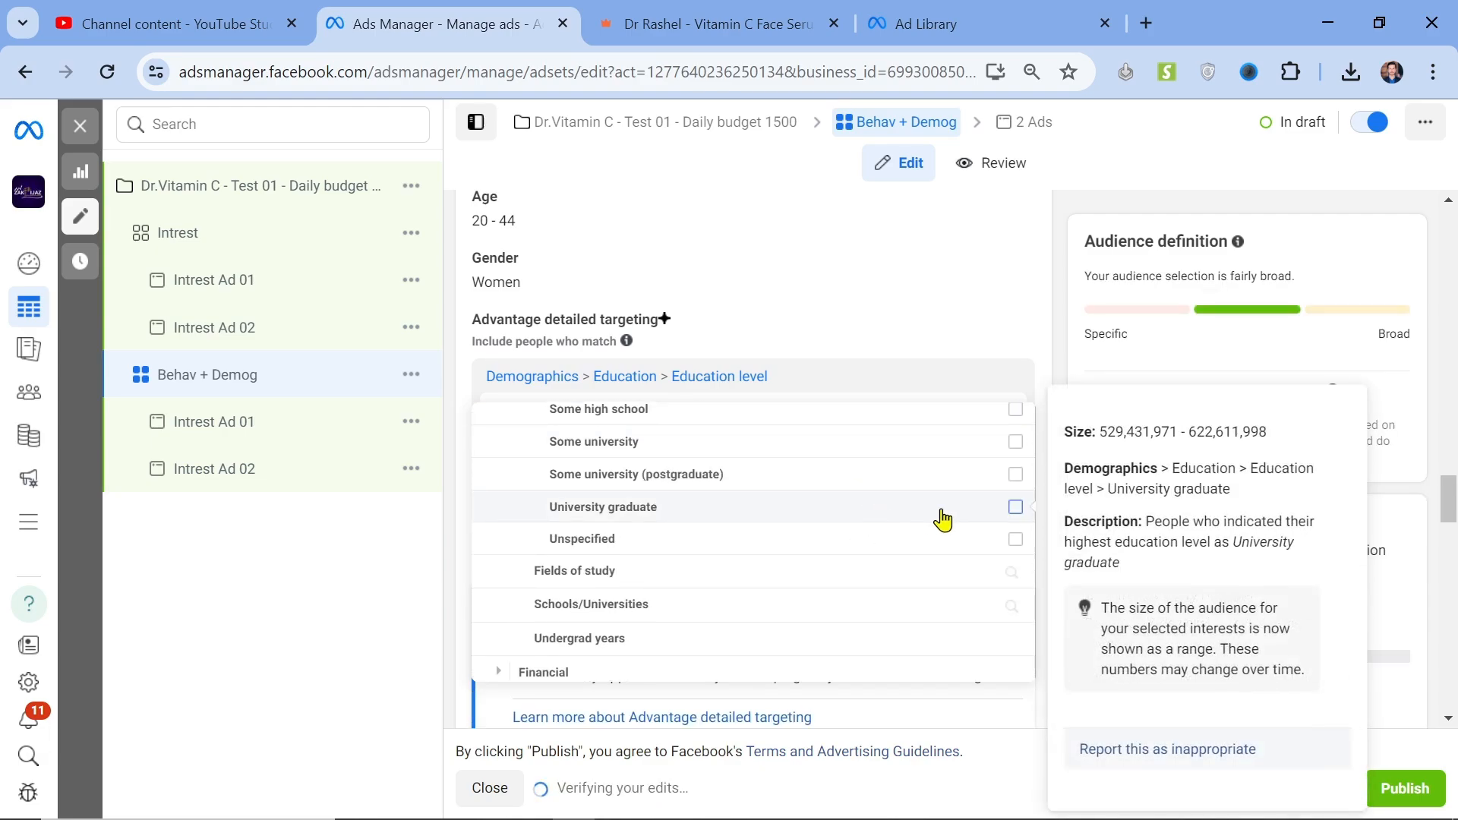
left_click(1016, 507)
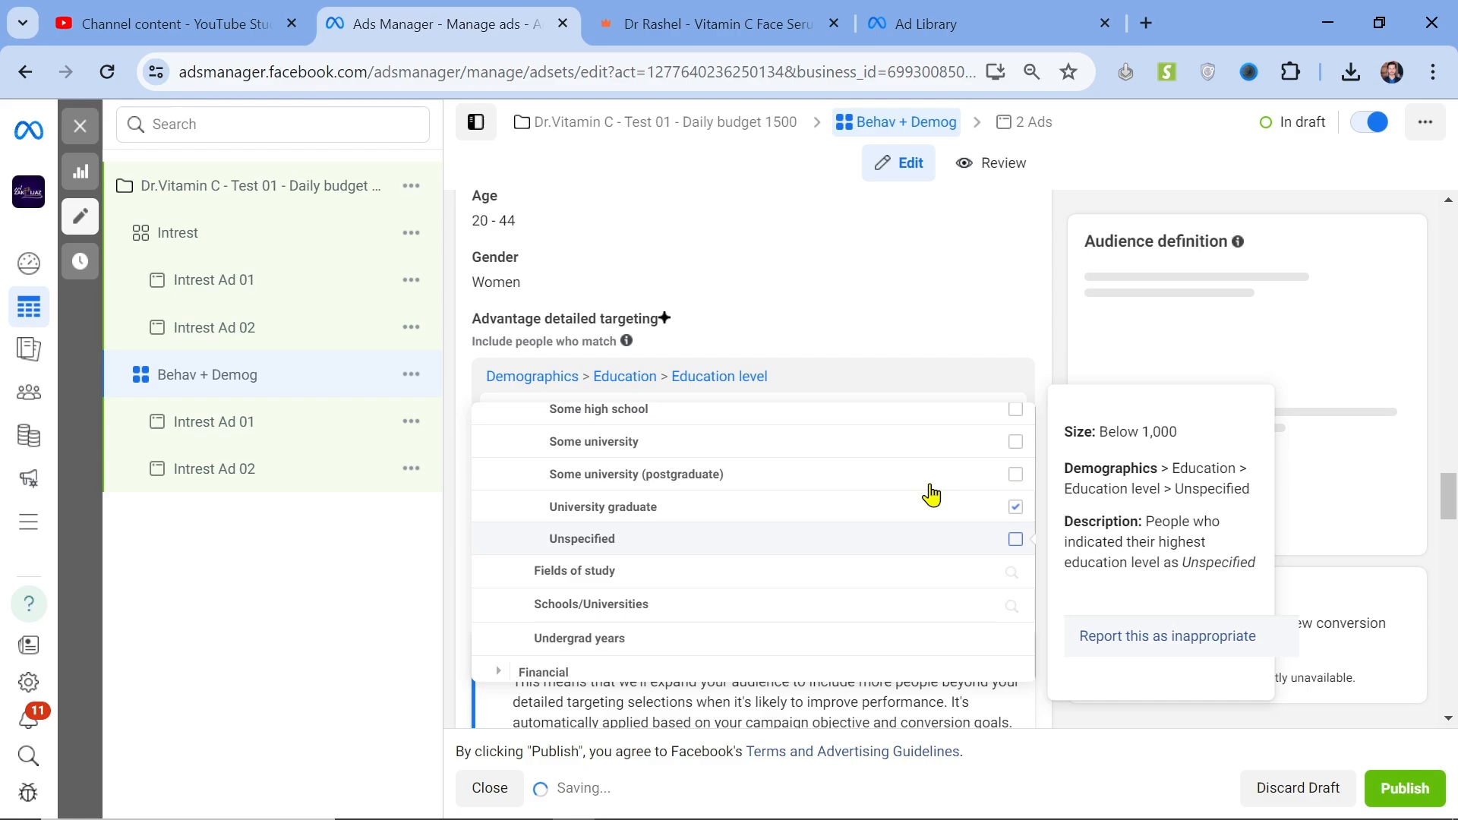
left_click(862, 329)
scroll(660, 488, "down", 3)
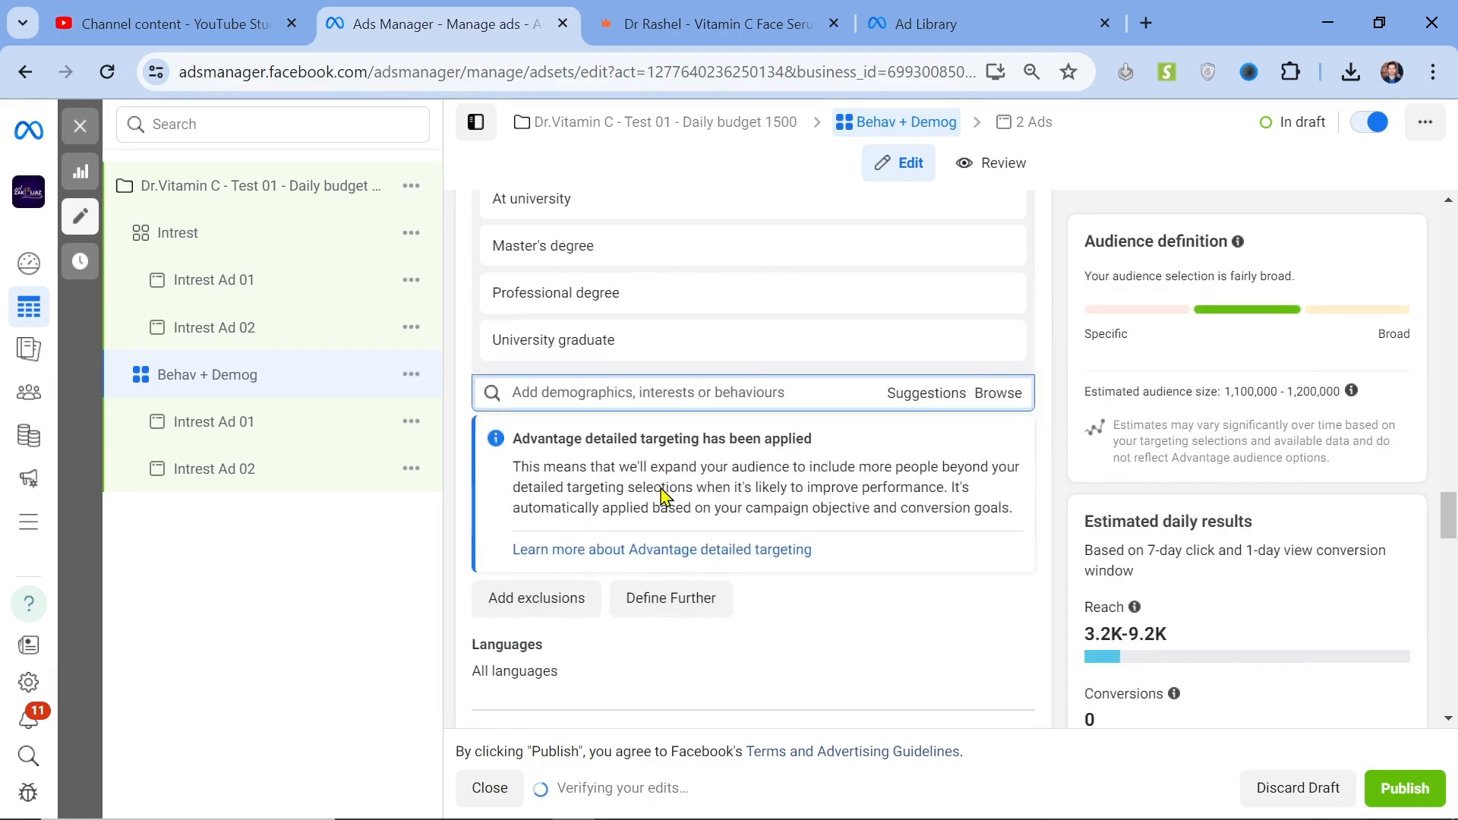
scroll(660, 488, "up", 2)
scroll(666, 497, "up", 1)
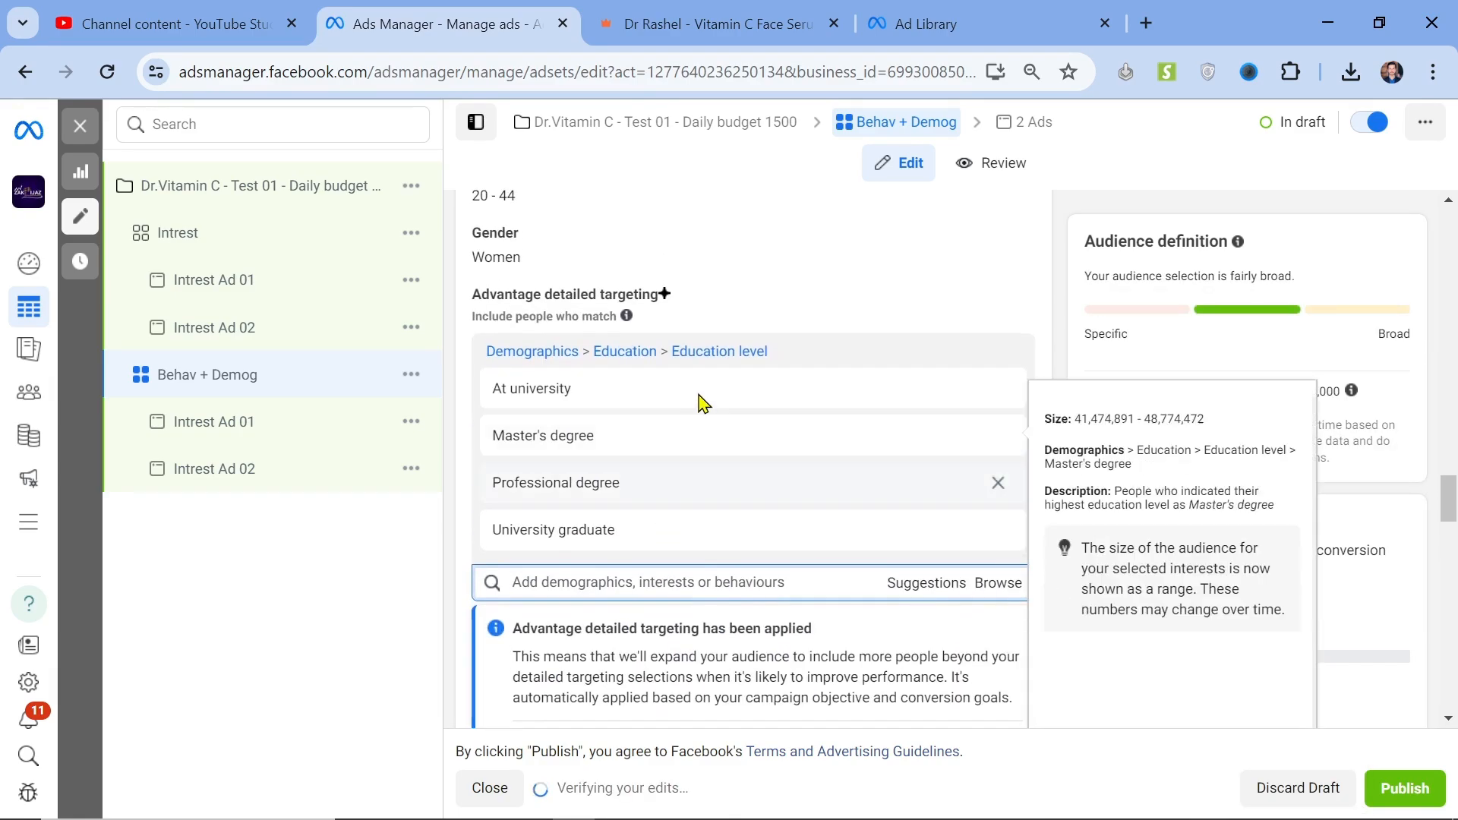
Browse the Life events demographics and add Newly engaged (1 year) to the ad set's detailed targeting.
left_click(544, 354)
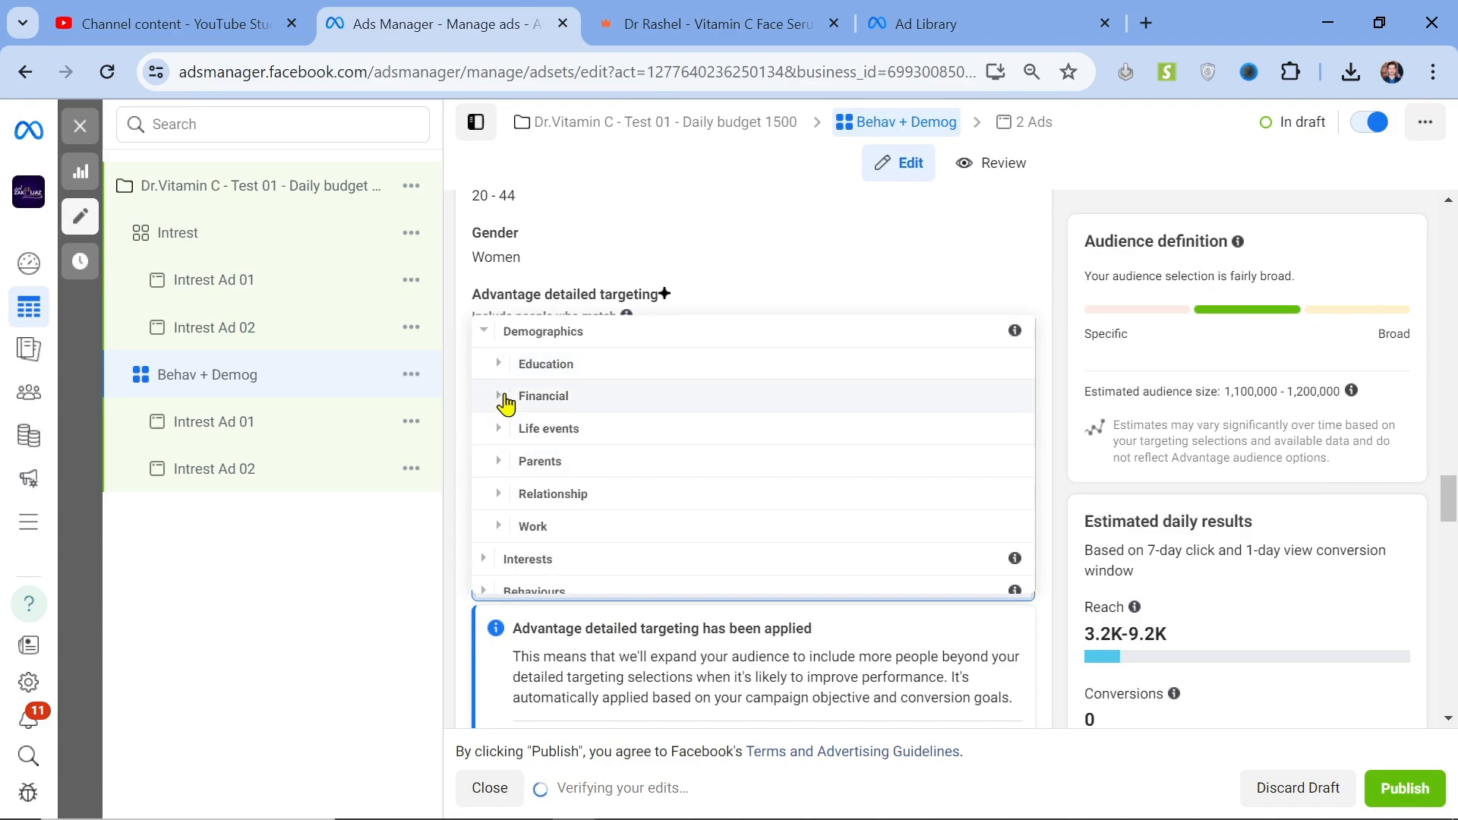
left_click(506, 404)
left_click(506, 414)
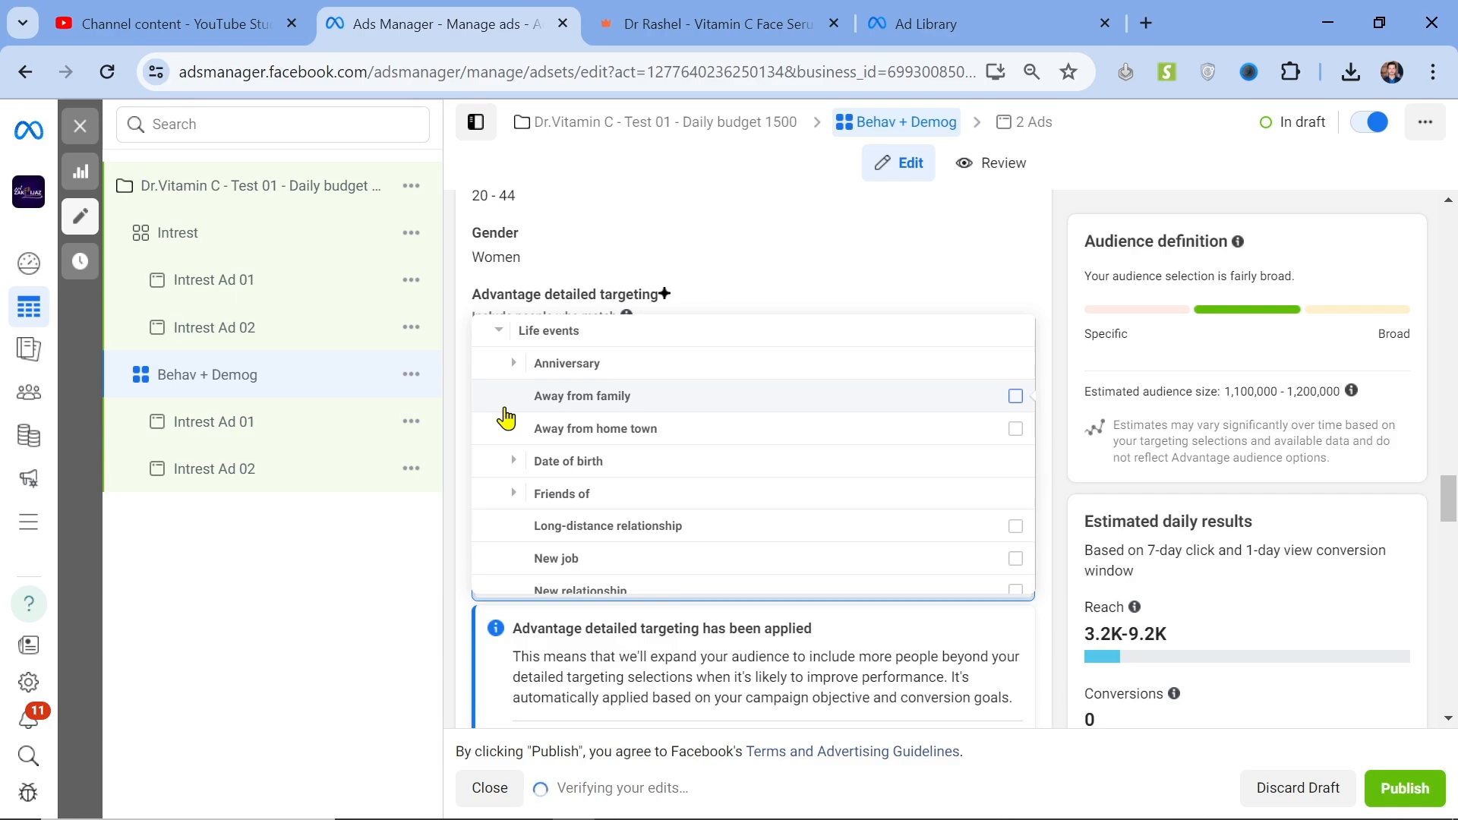
left_click(515, 366)
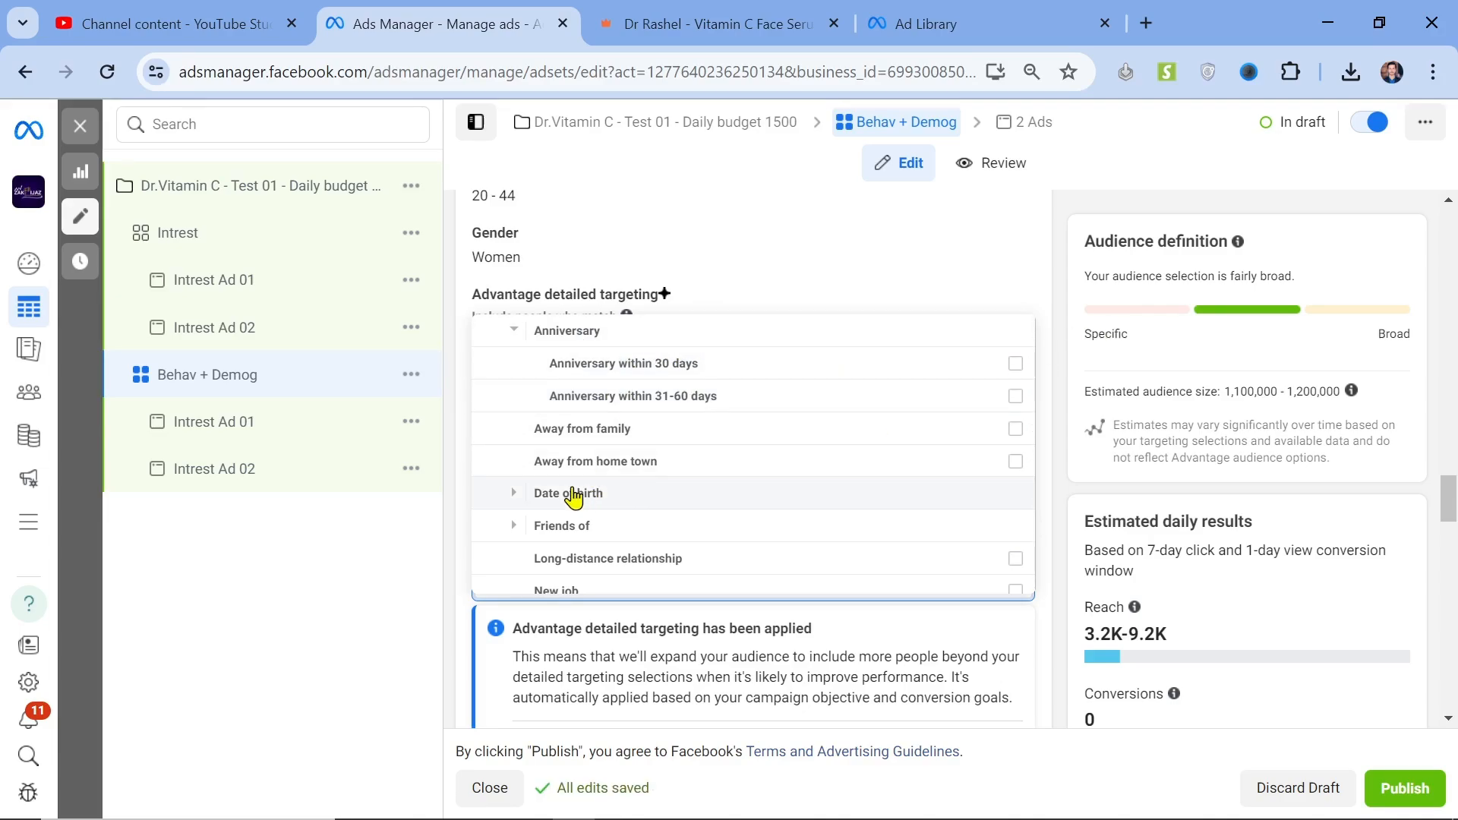
left_click(504, 501)
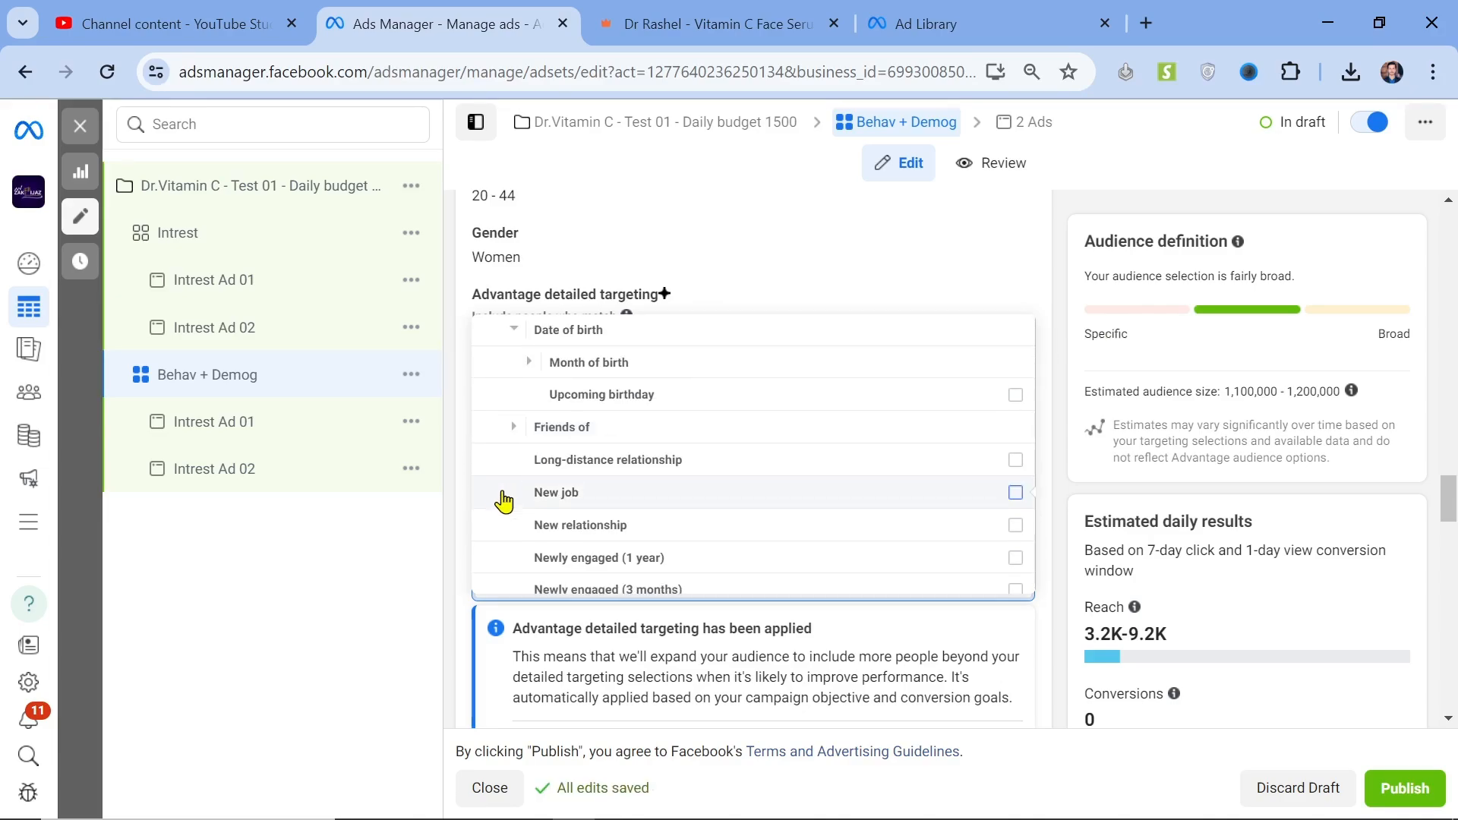
left_click(522, 436)
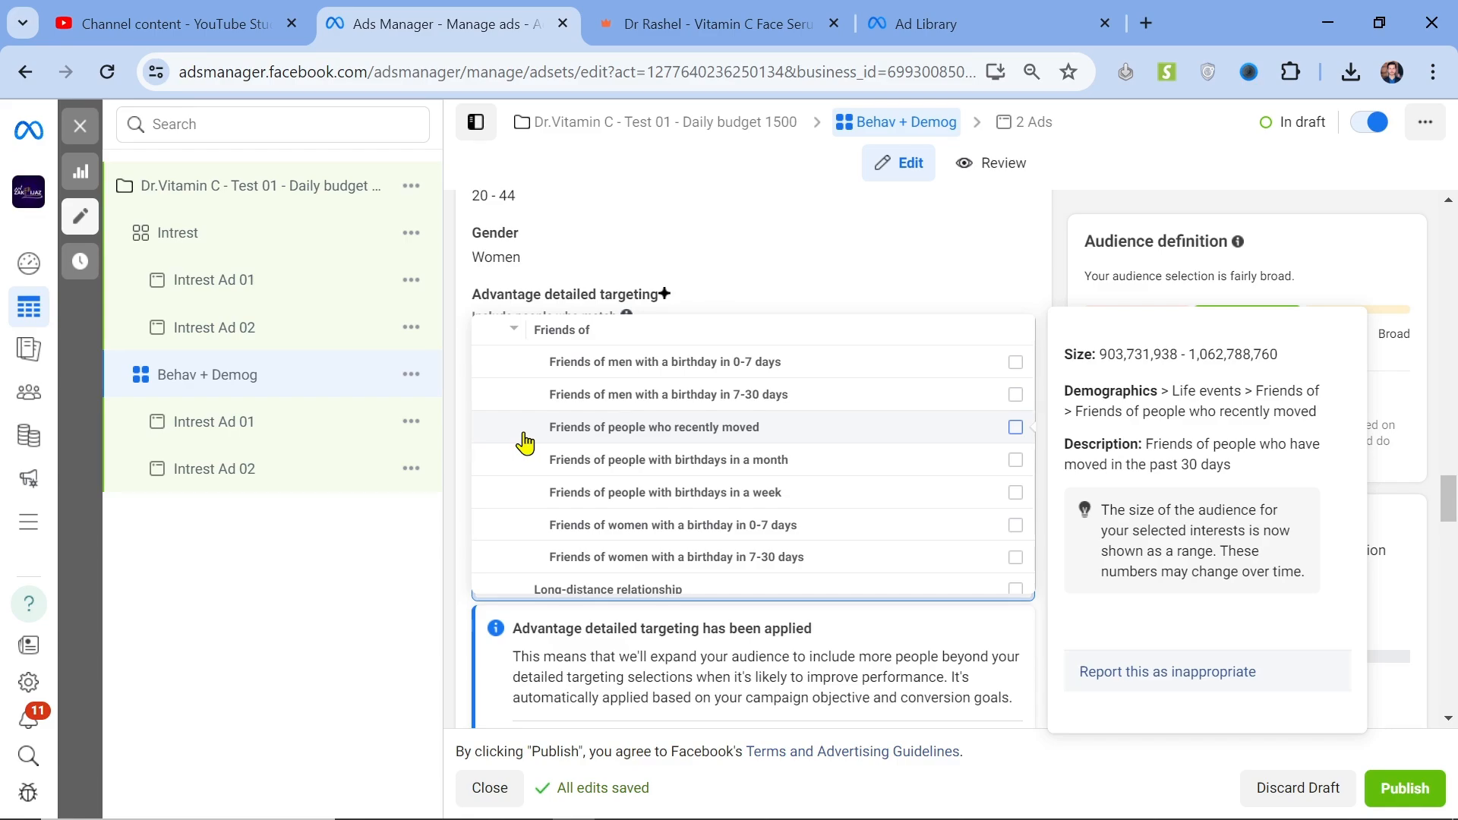
scroll(523, 444, "down", 3)
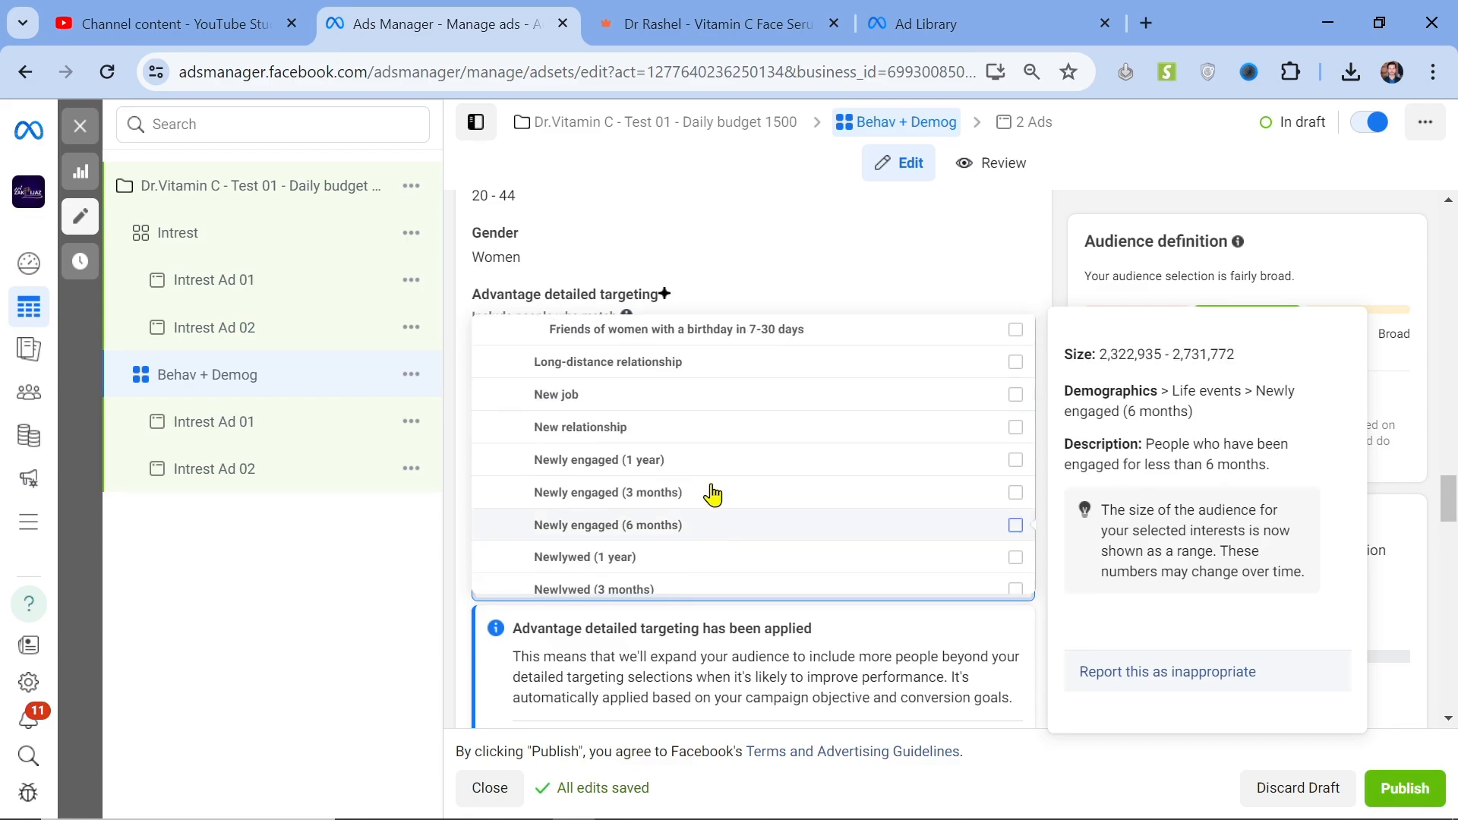
left_click(994, 469)
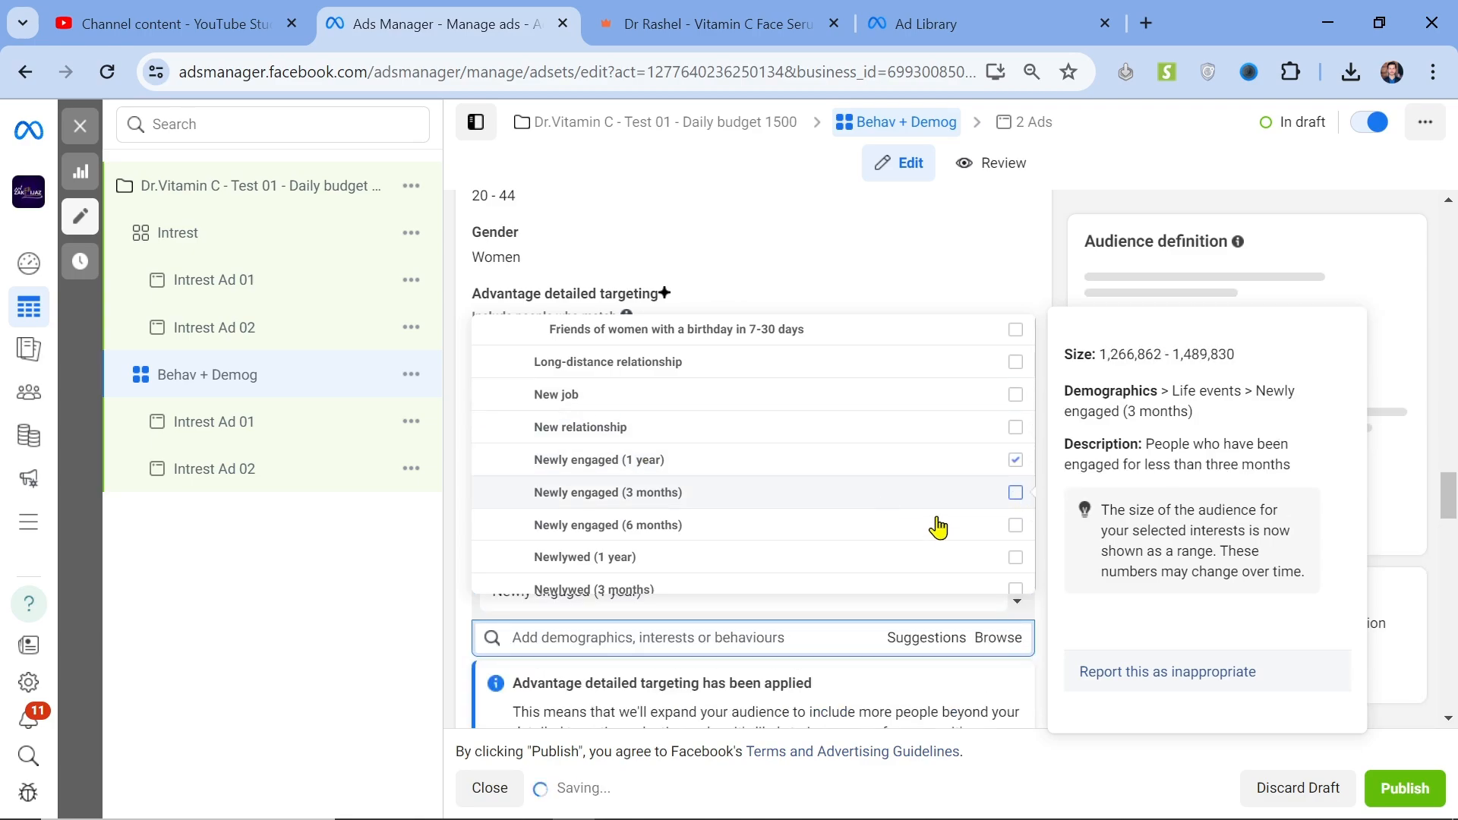
Browse the Work demographics and the Anniversary, Behaviours, Consumer classification and Digital activitiesTeam categories for relevant targeting options.
scroll(843, 547, "down", 1)
scroll(840, 532, "down", 2)
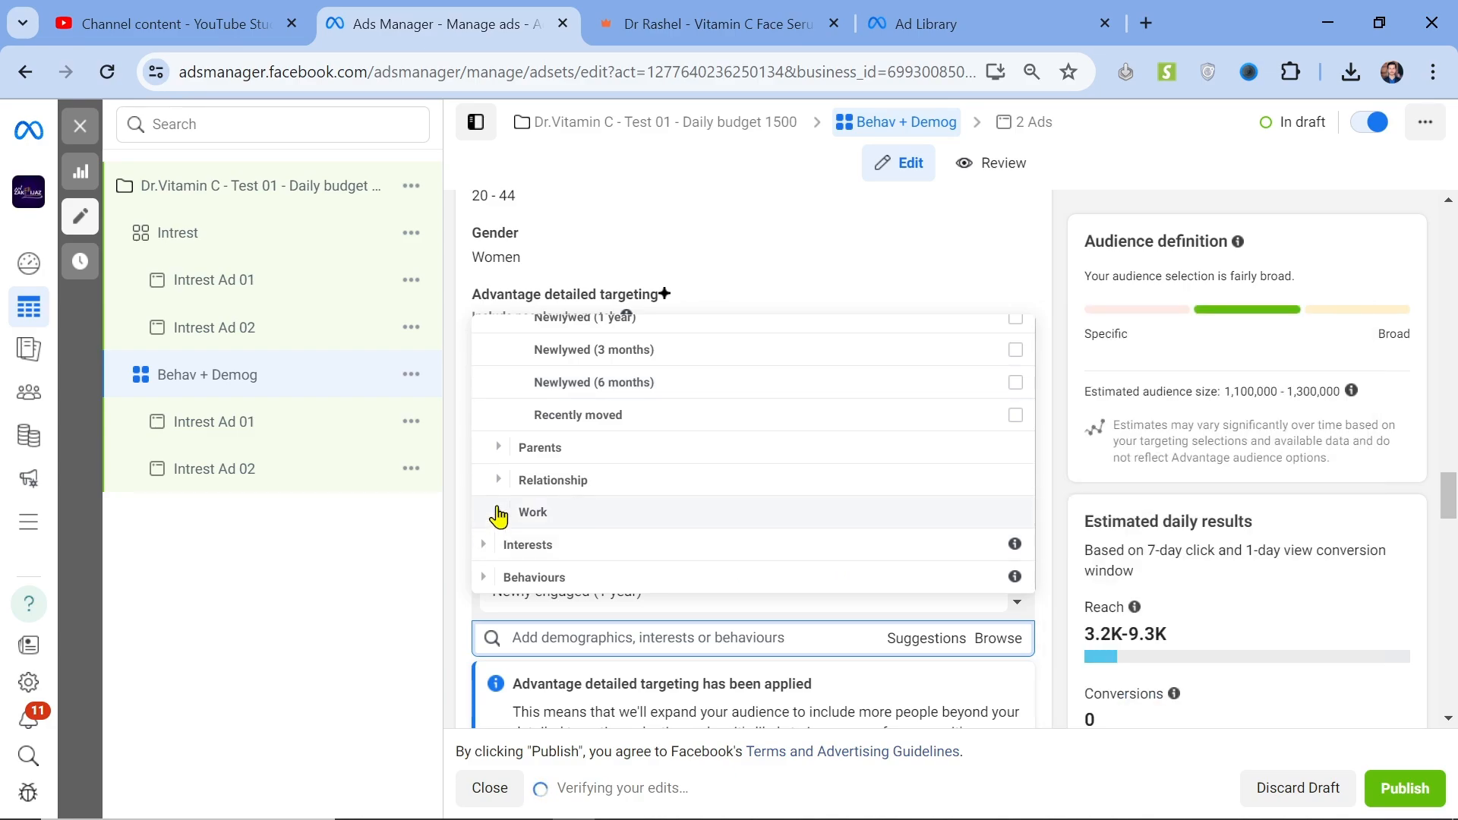
left_click(497, 511)
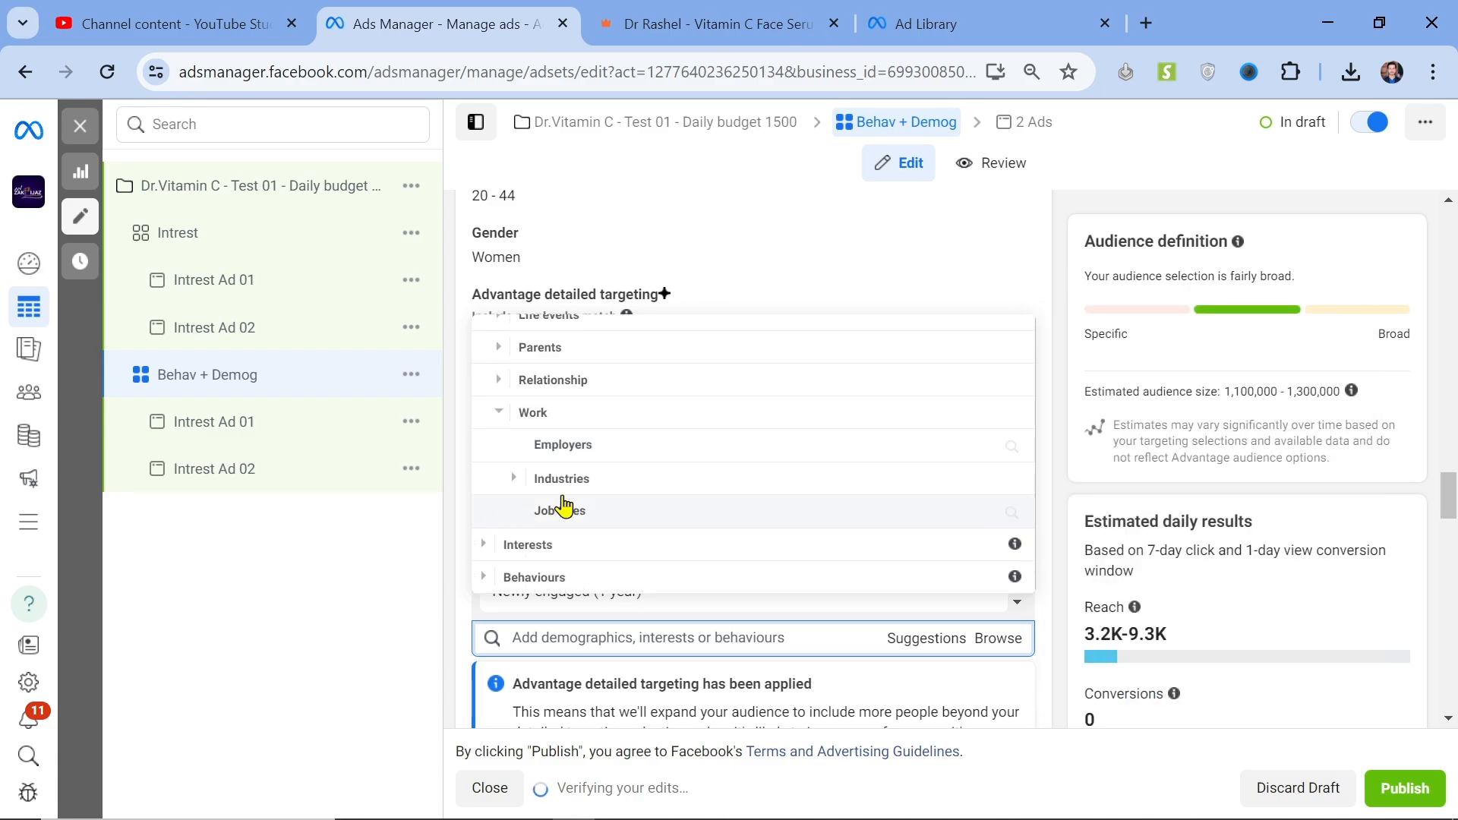
left_click(492, 578)
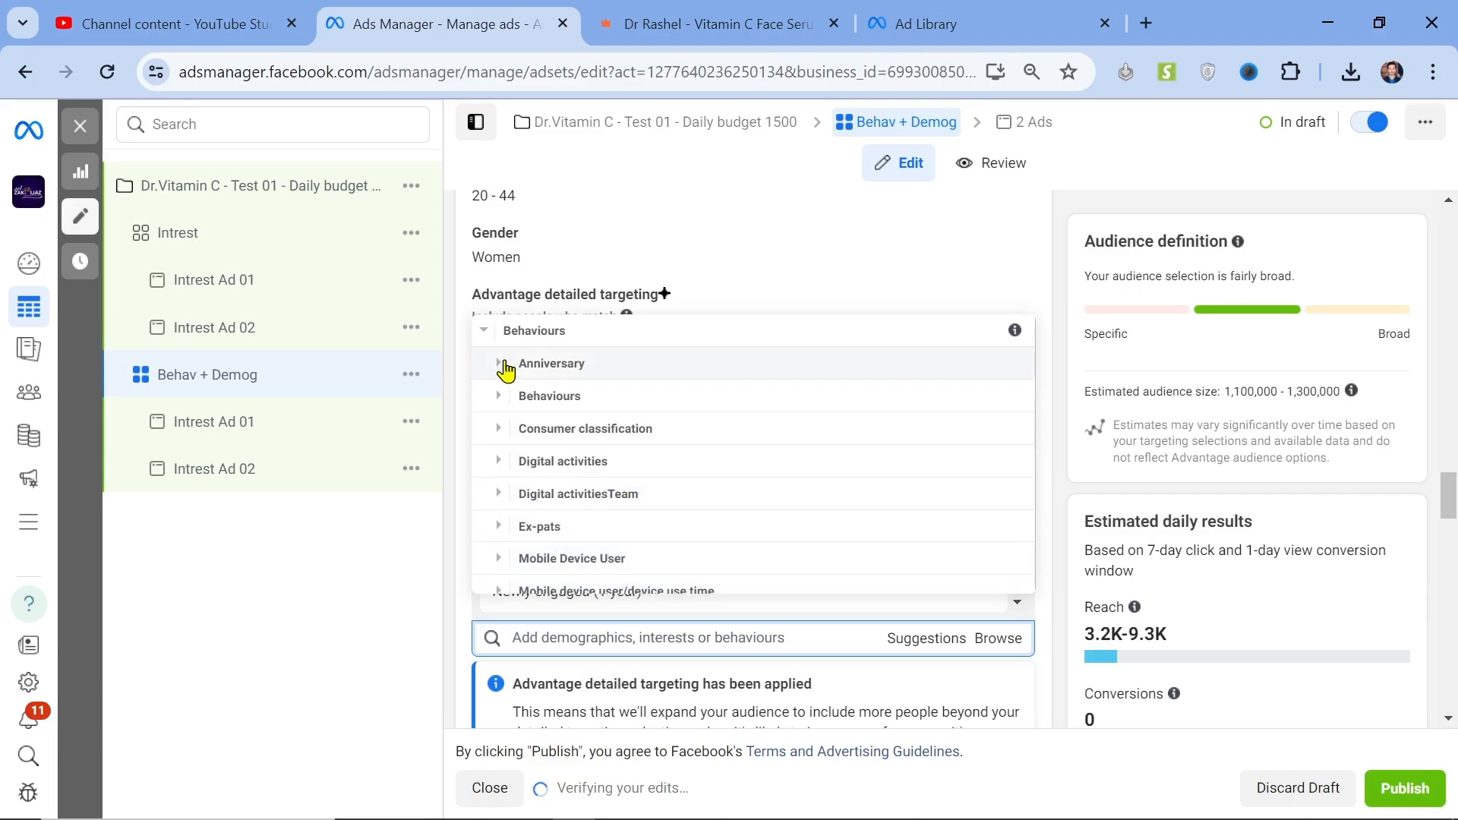
left_click(506, 364)
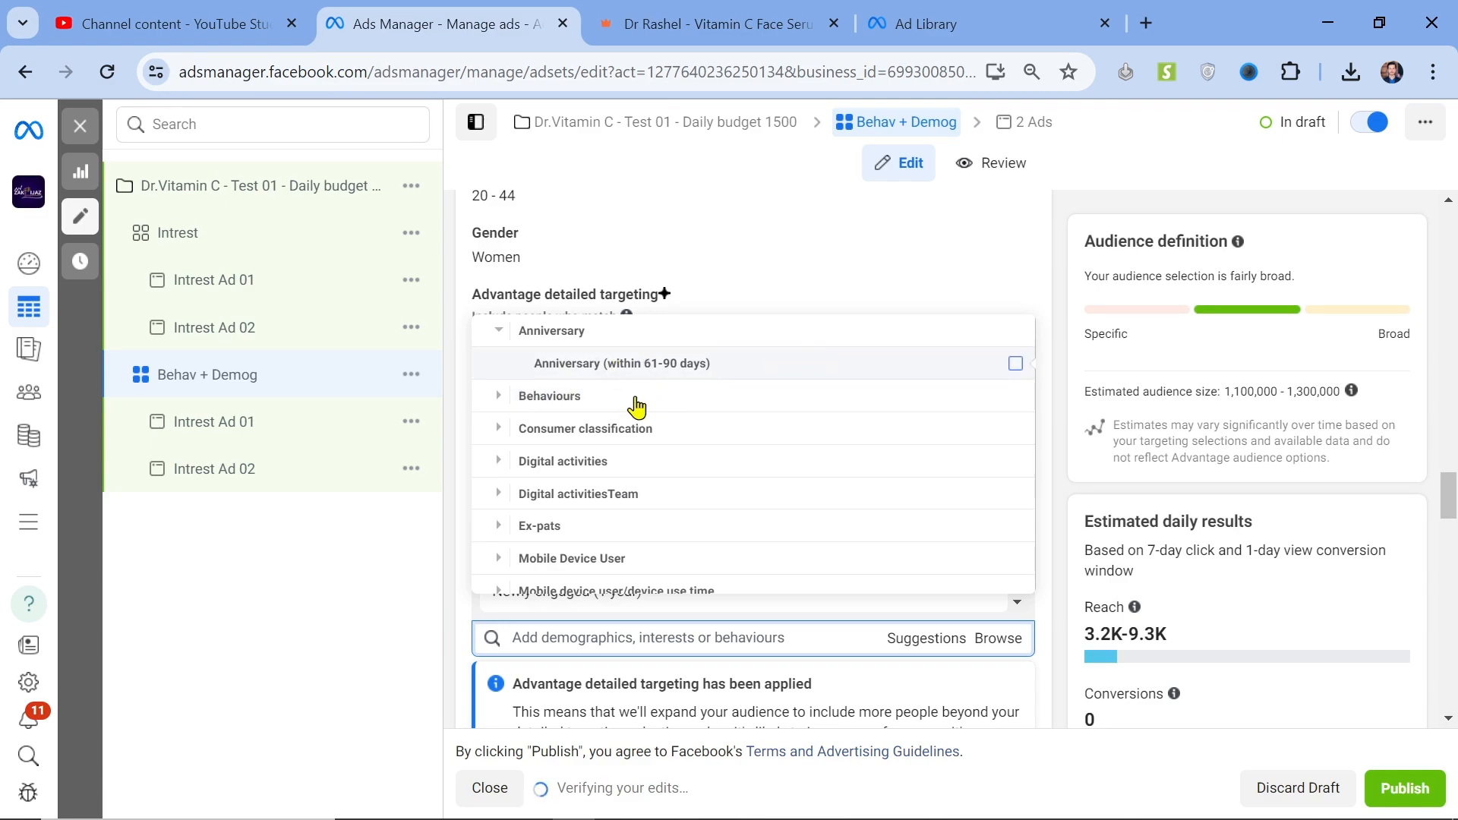
left_click(546, 395)
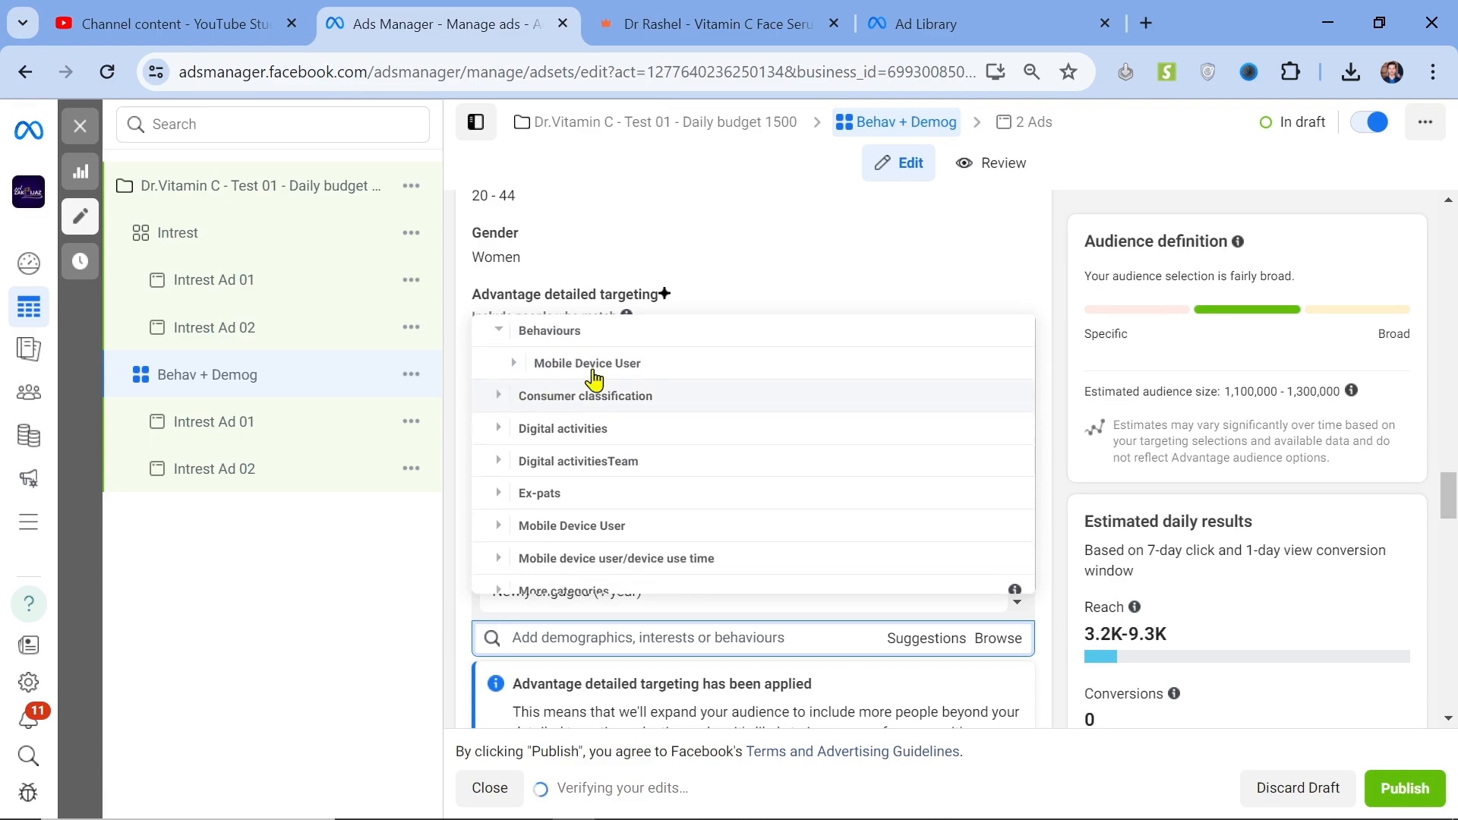
left_click(499, 401)
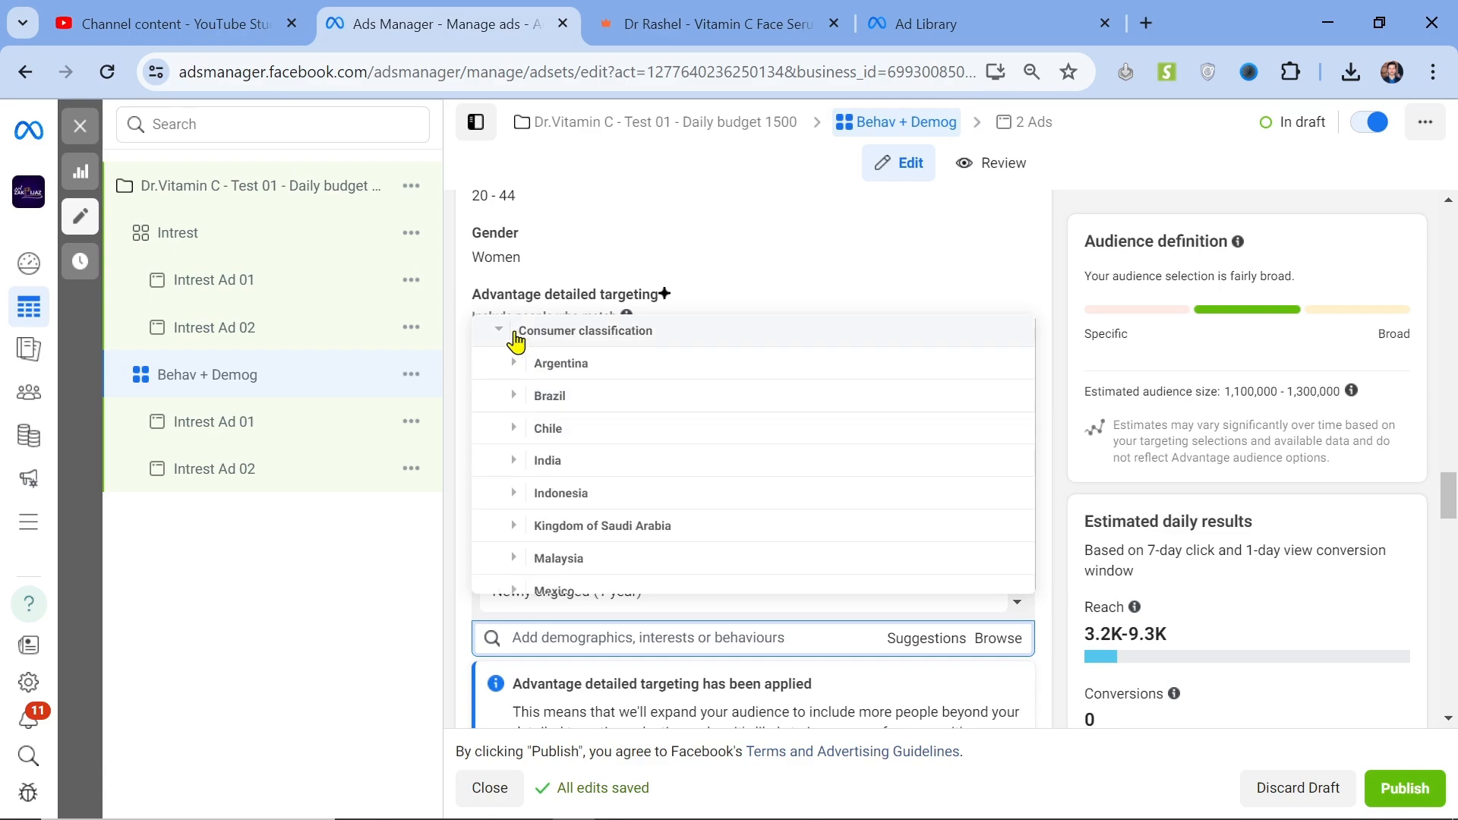
left_click_drag(509, 339, 565, 516)
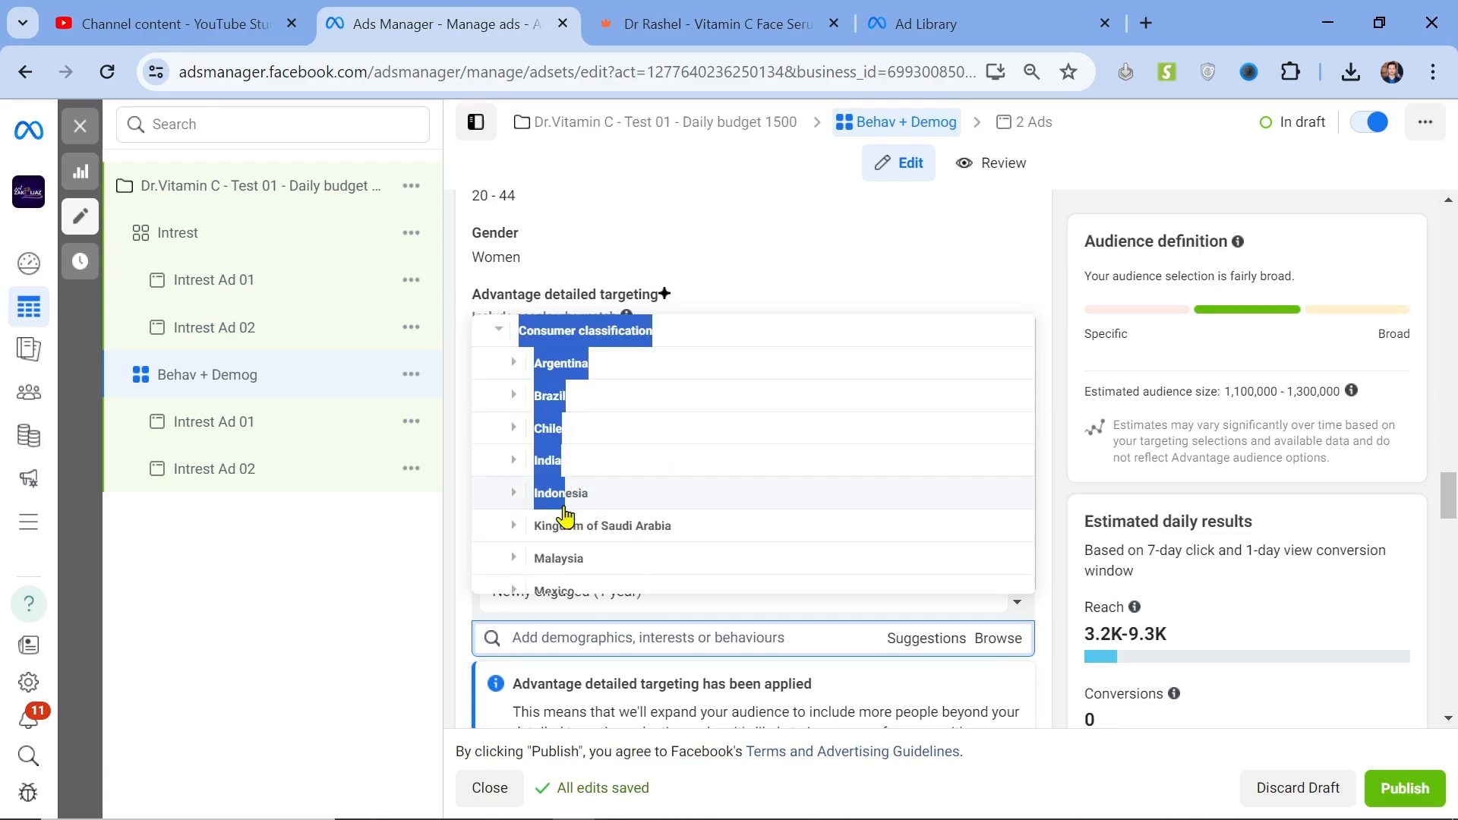
left_click(495, 331)
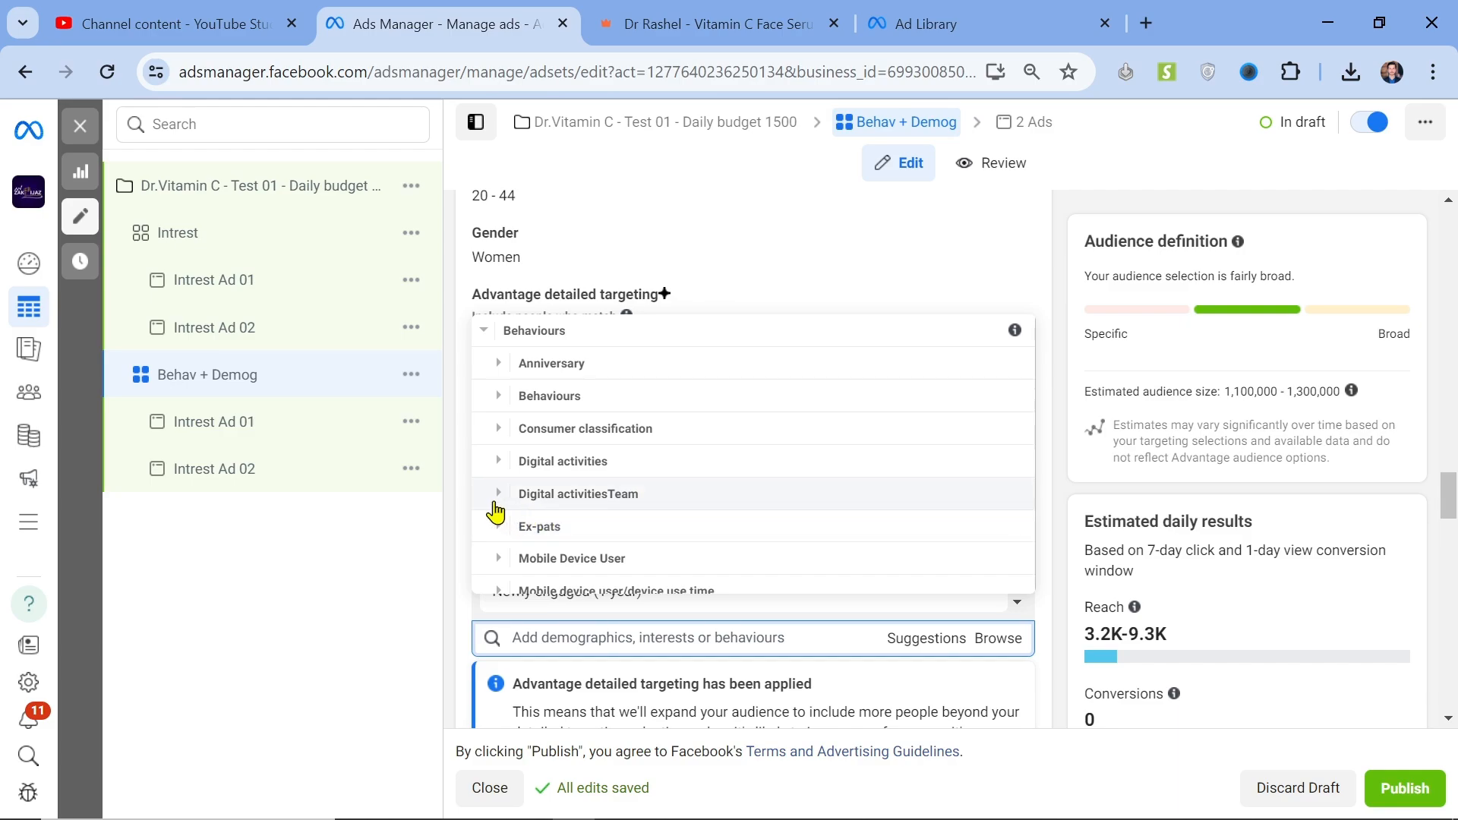
left_click(498, 495)
scroll(494, 508, "down", 2)
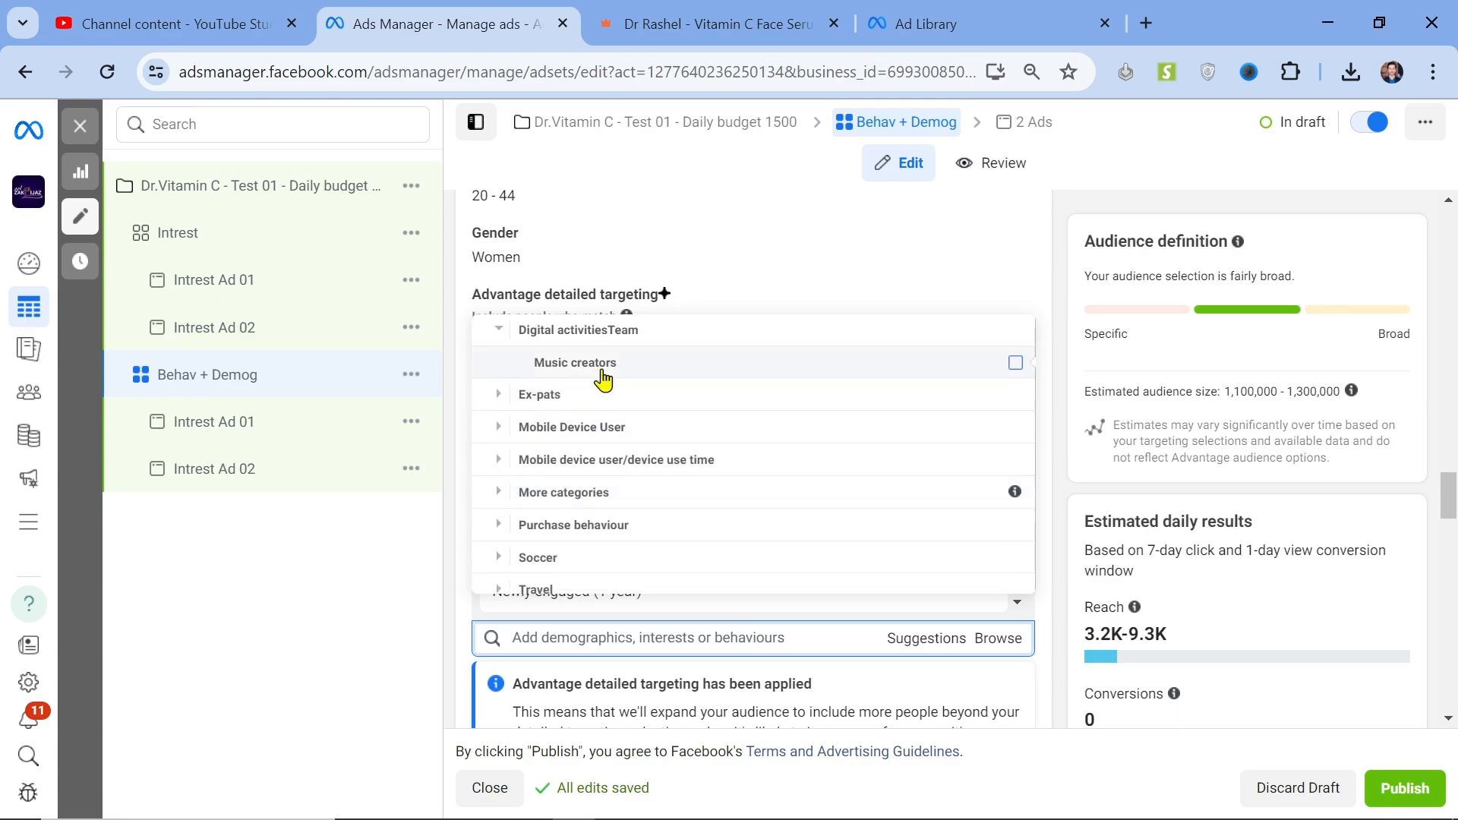
scroll(604, 380, "up", 1)
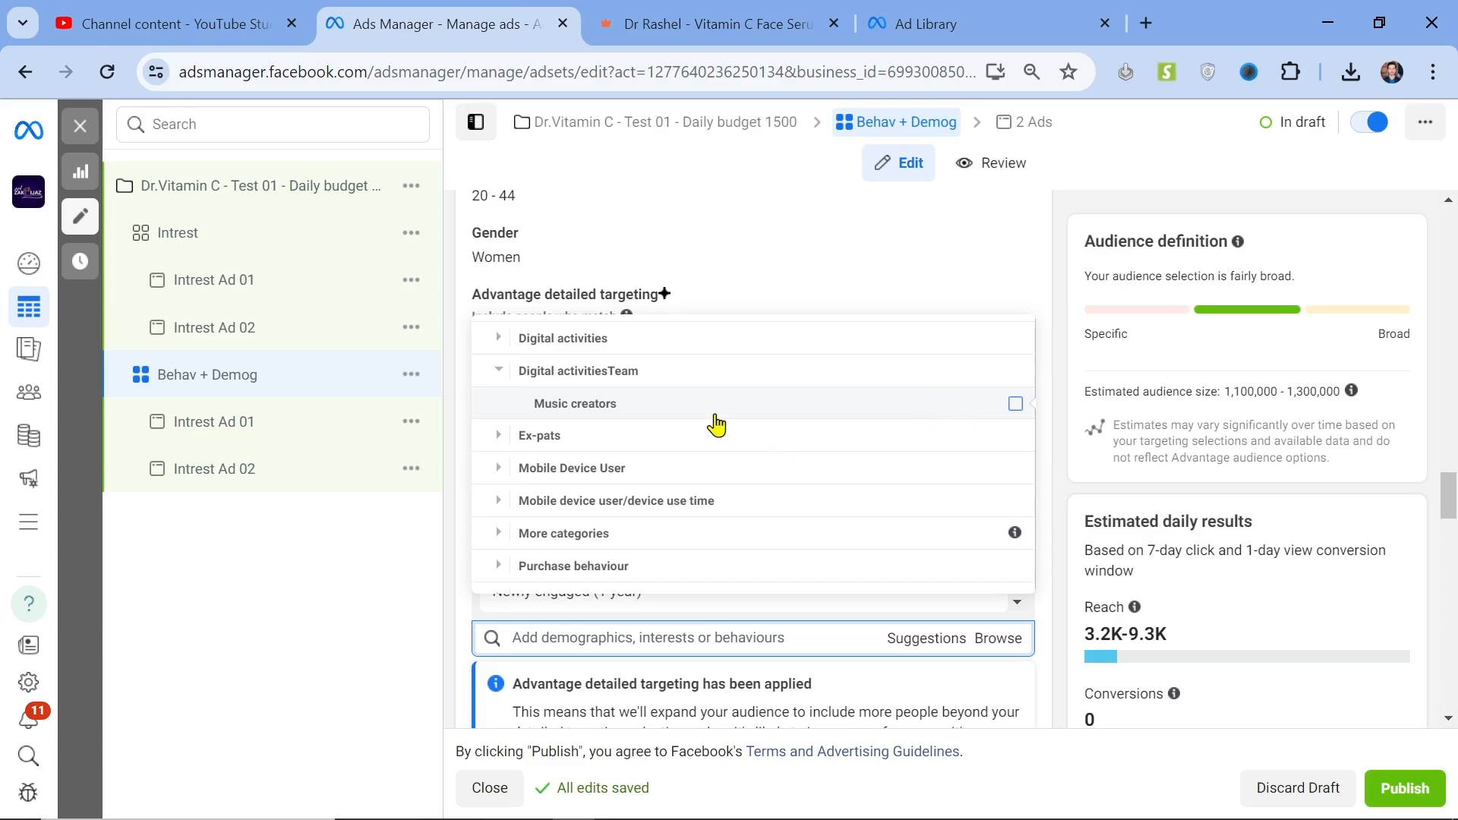
scroll(699, 421, "down", 1)
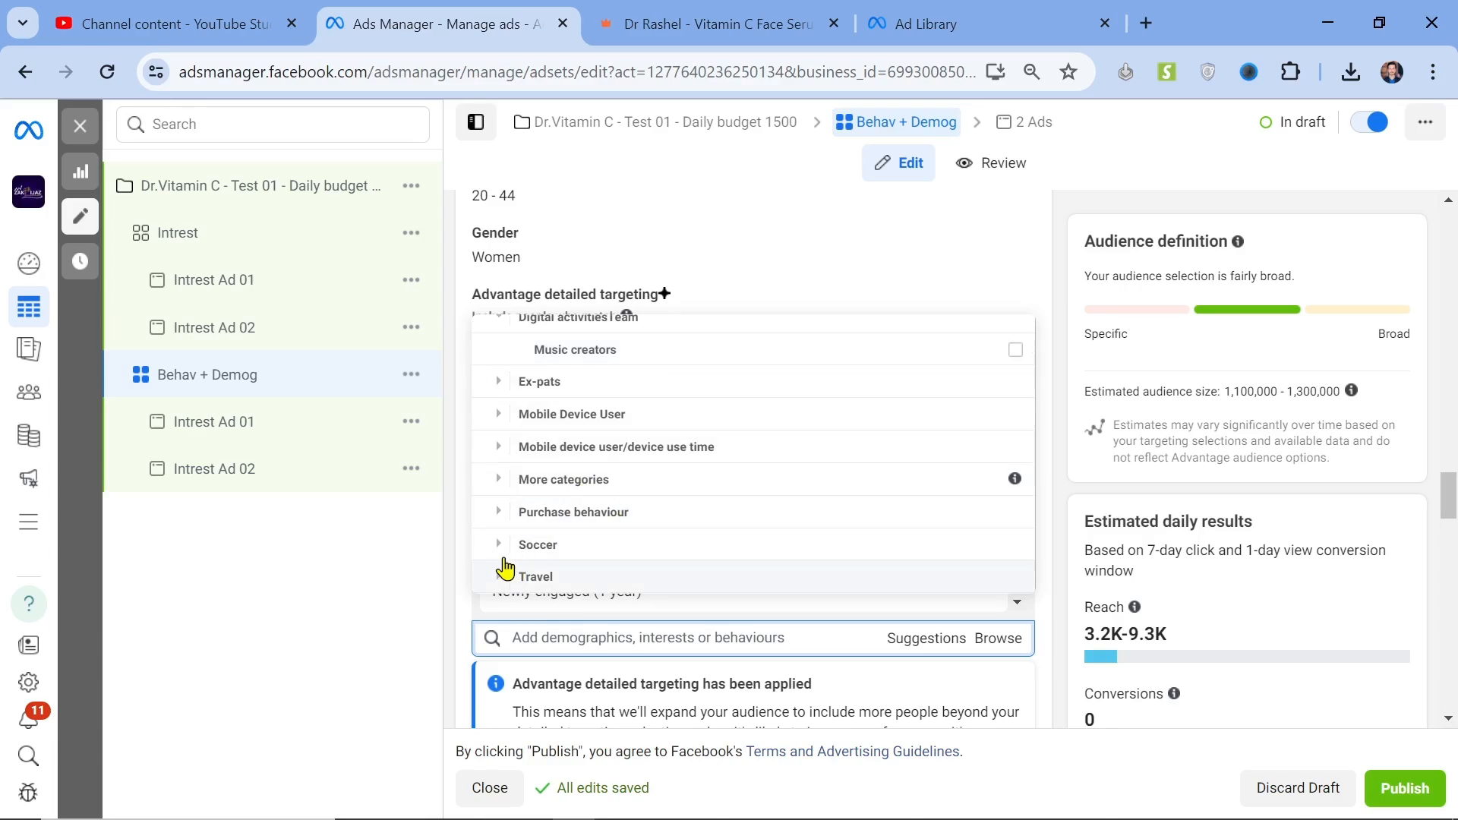
Review the Purchase behaviour, More categories and mobile device behaviours, and close the targeting list without adding any.
left_click(498, 513)
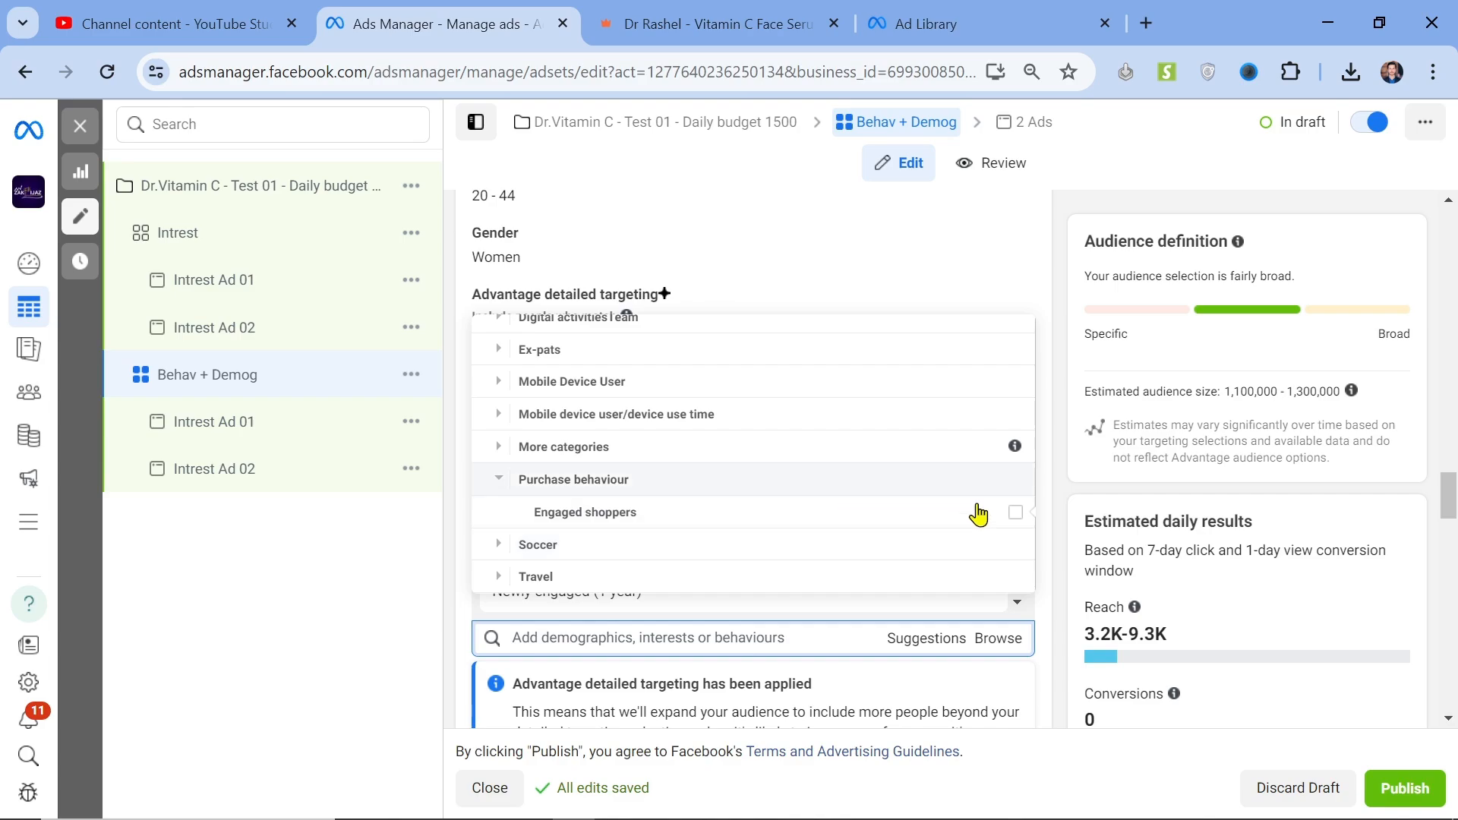
left_click(503, 449)
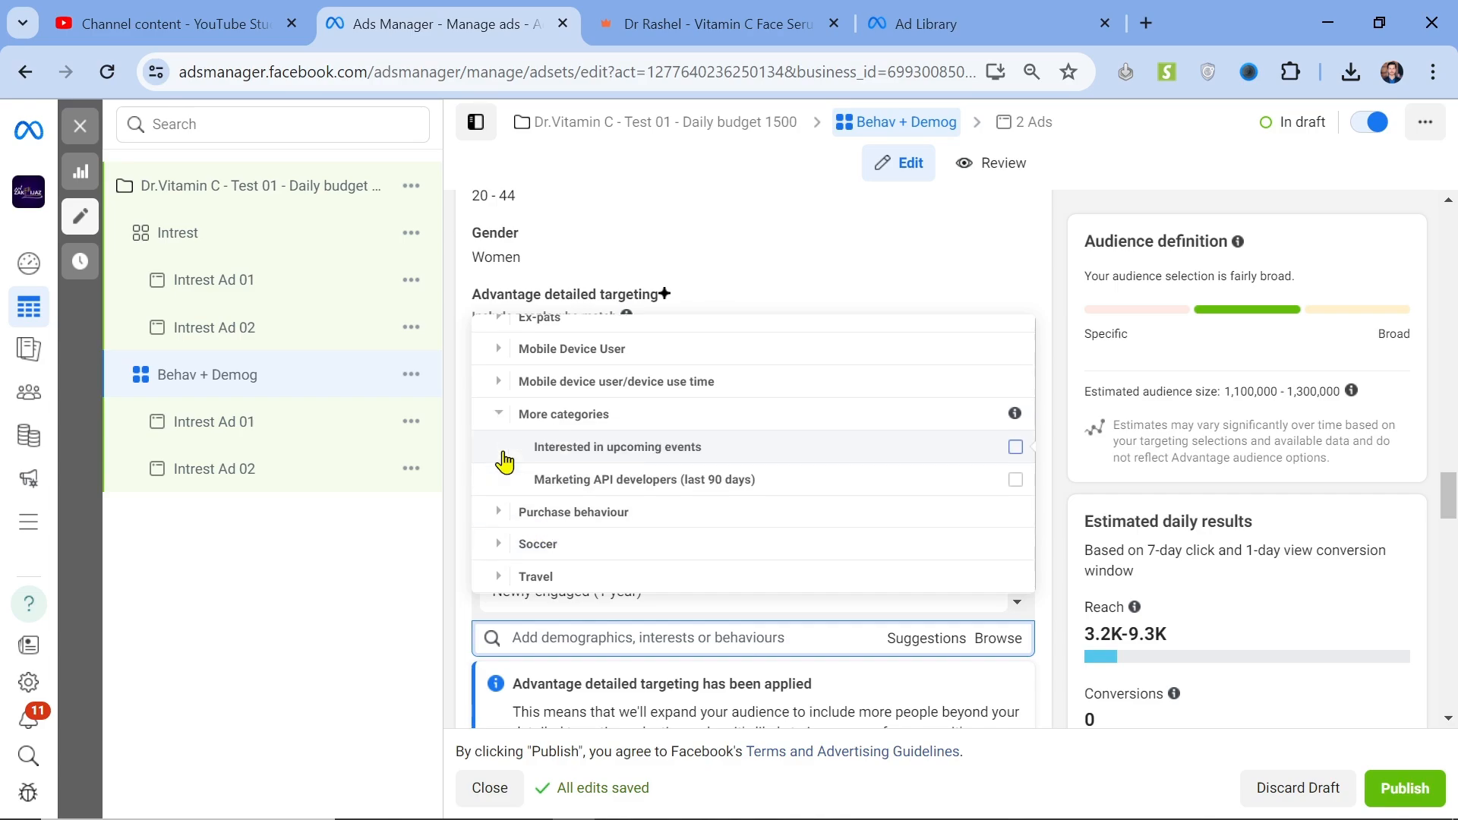
scroll(504, 461, "up", 1)
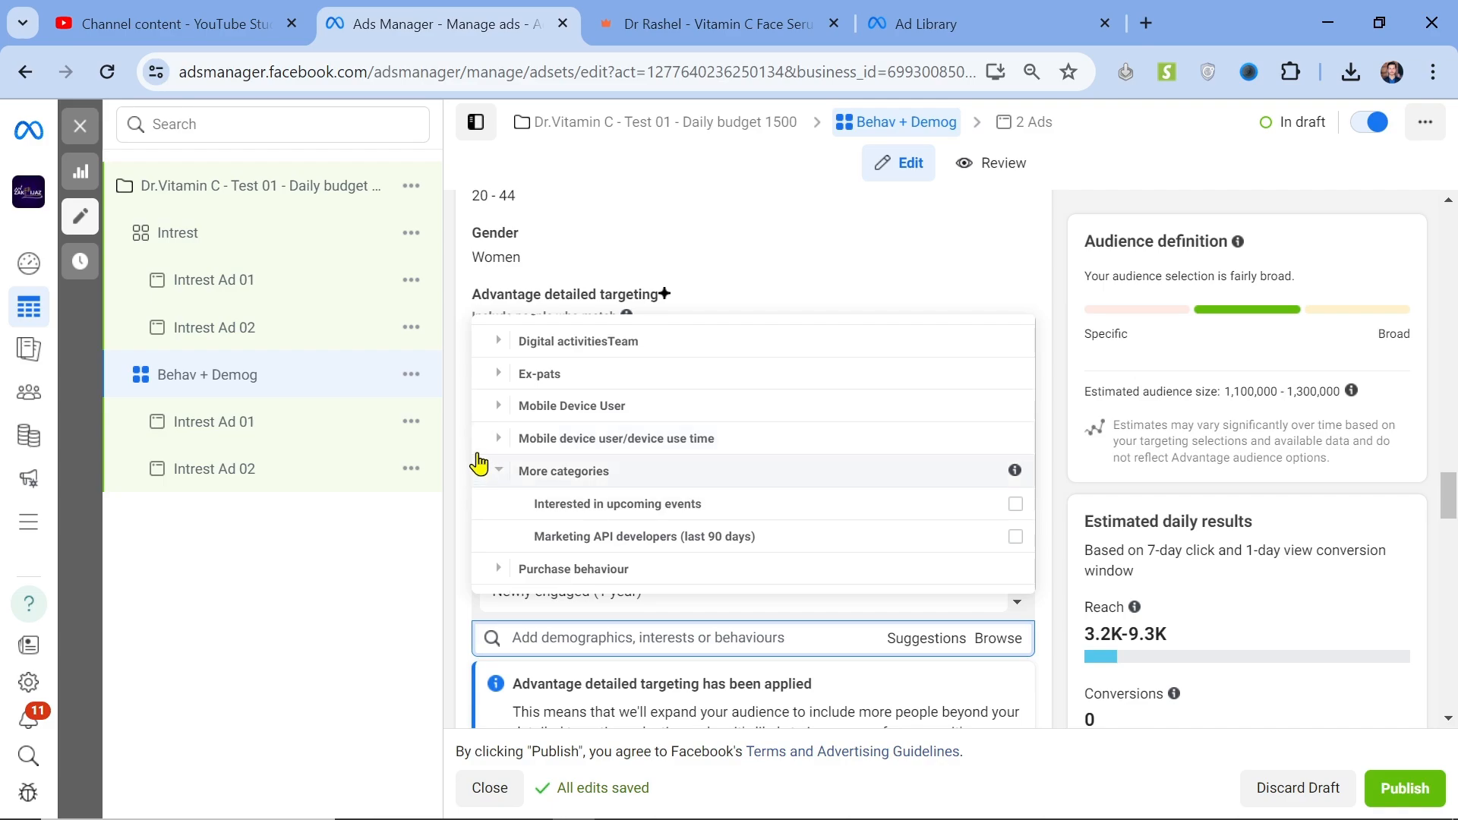
left_click(493, 440)
scroll(490, 439, "up", 2)
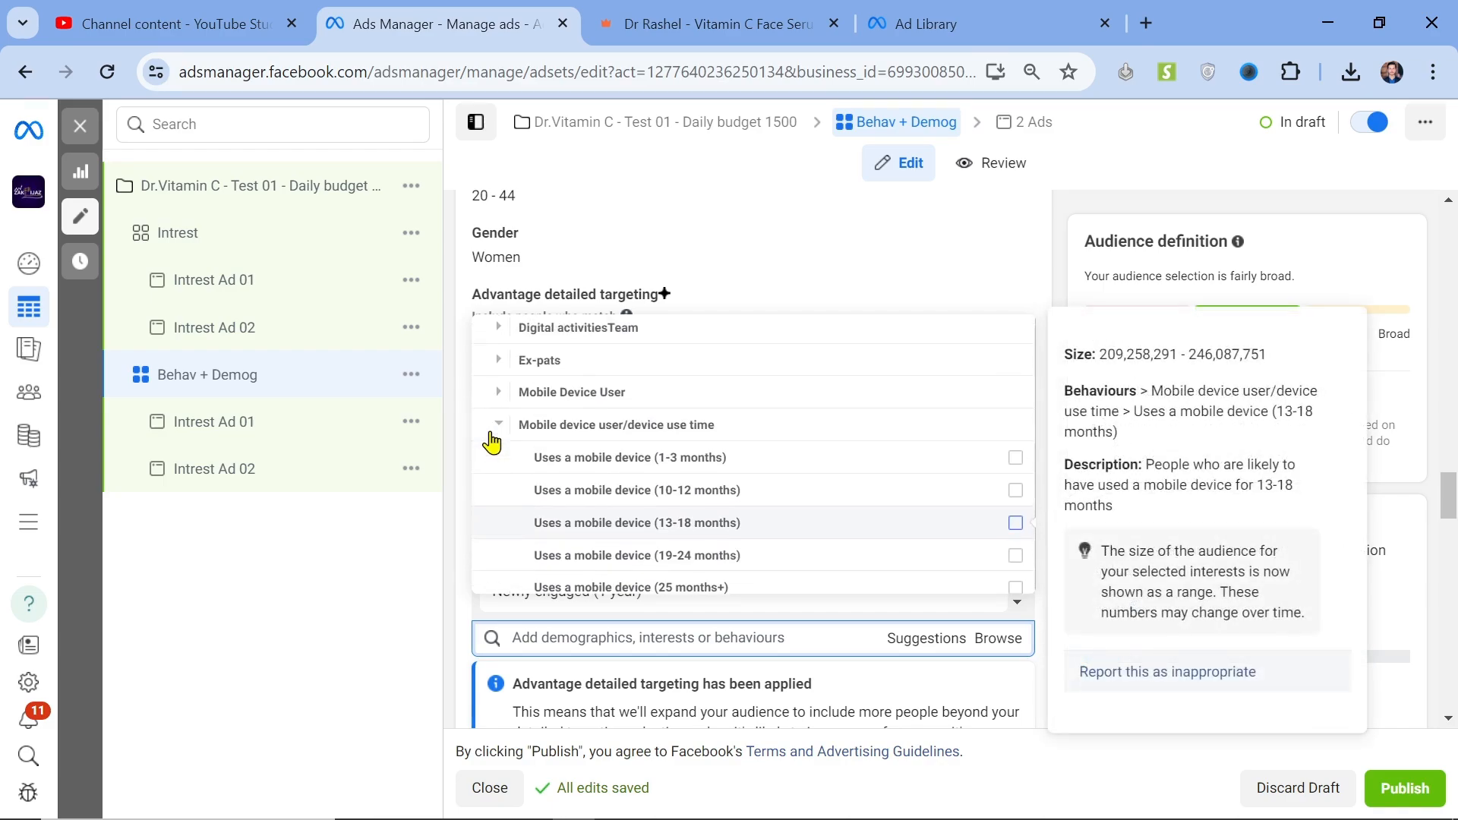
left_click(496, 393)
scroll(496, 396, "up", 3)
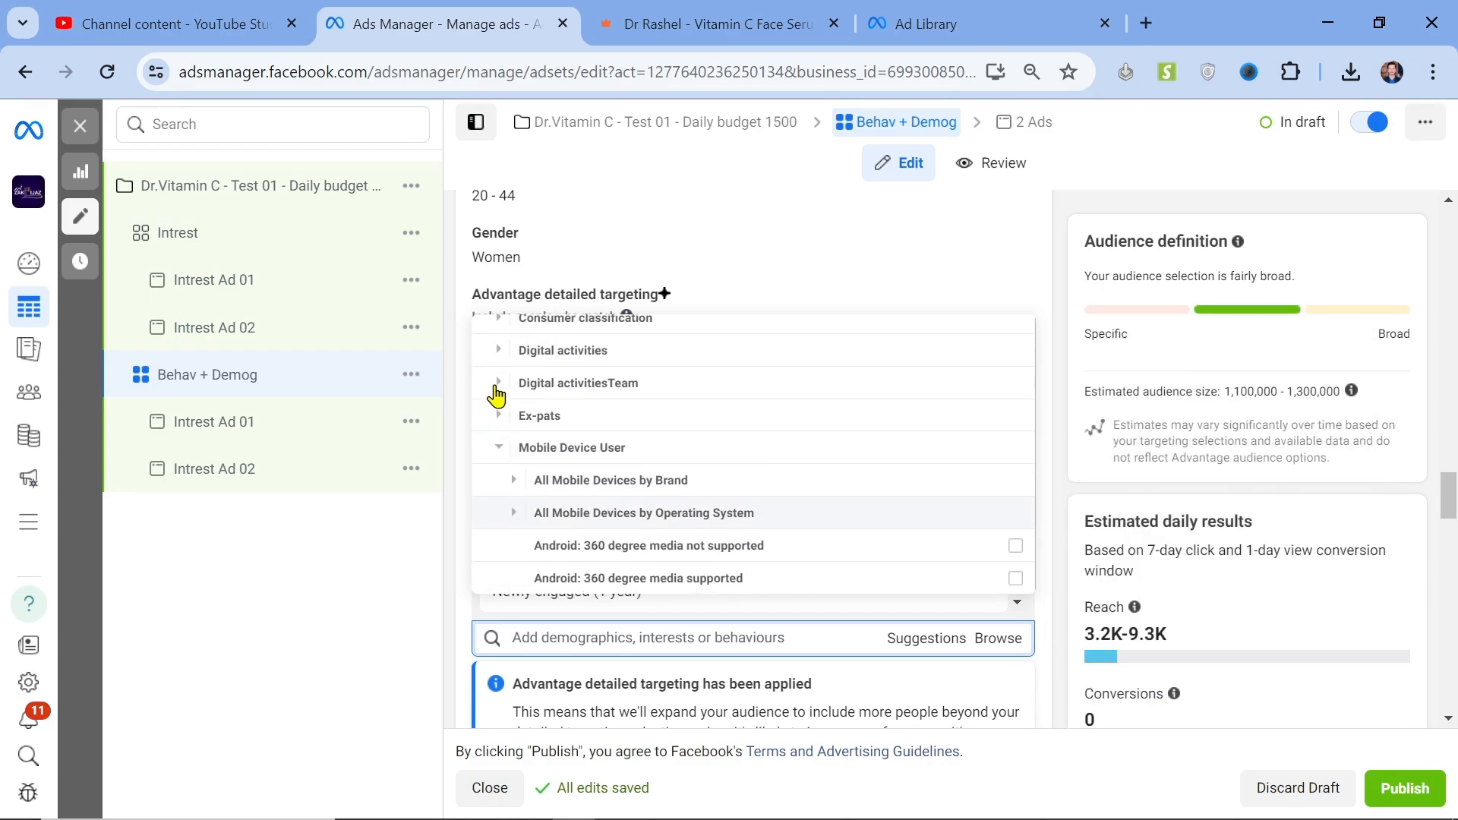
scroll(496, 395, "down", 3)
scroll(496, 393, "down", 4)
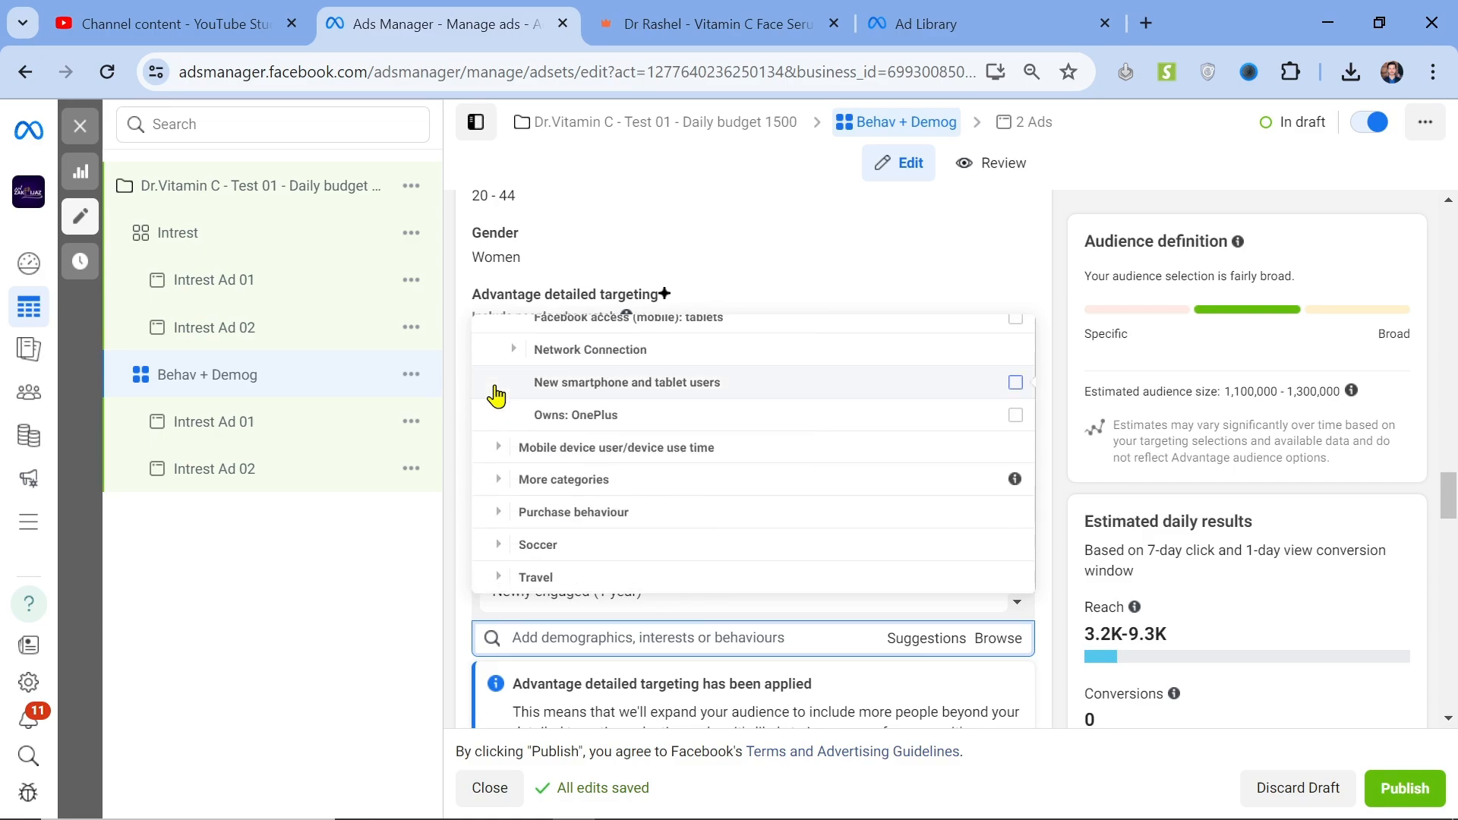
left_click(450, 533)
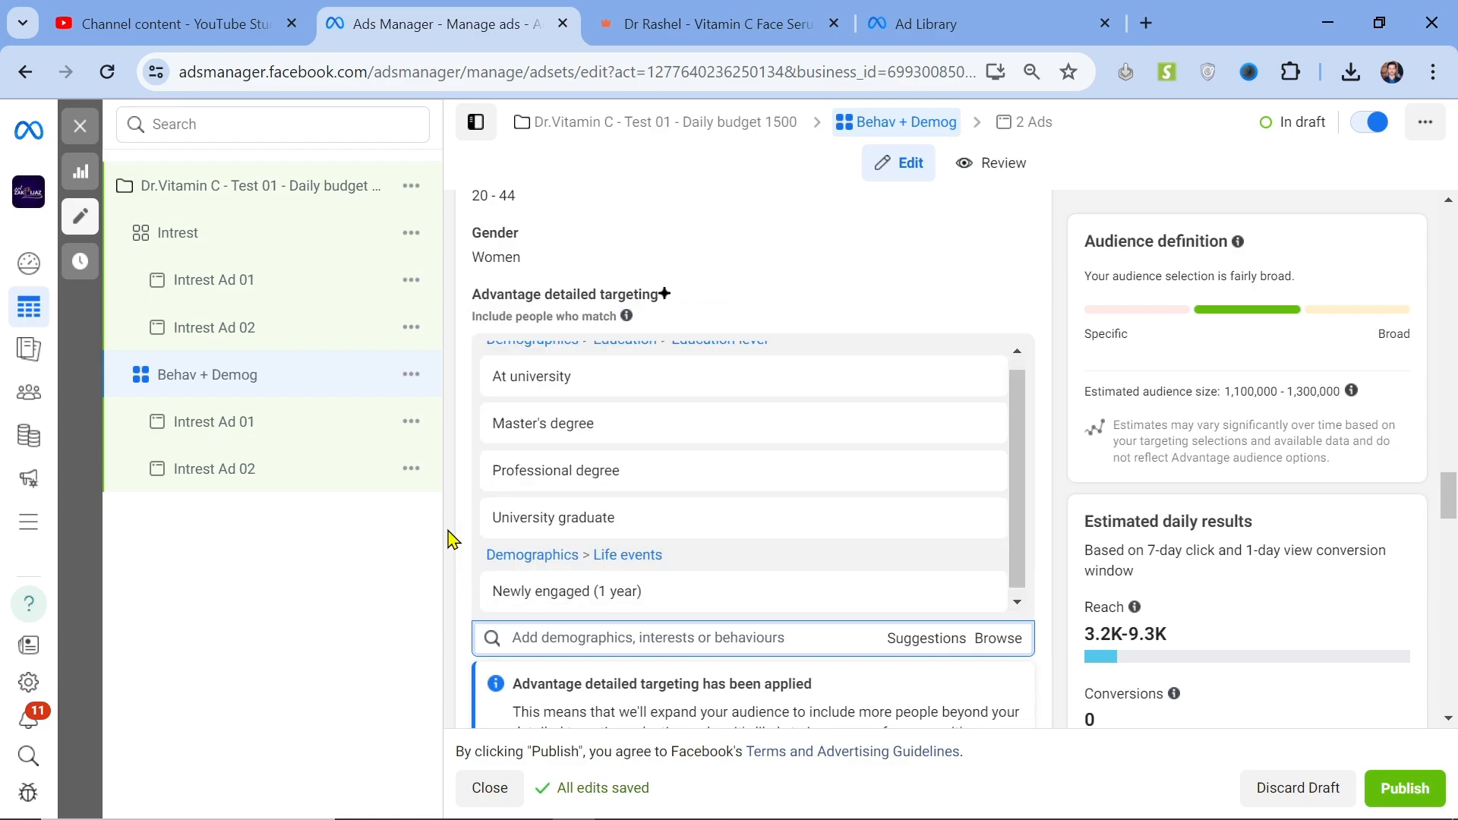
scroll(1064, 434, "down", 3)
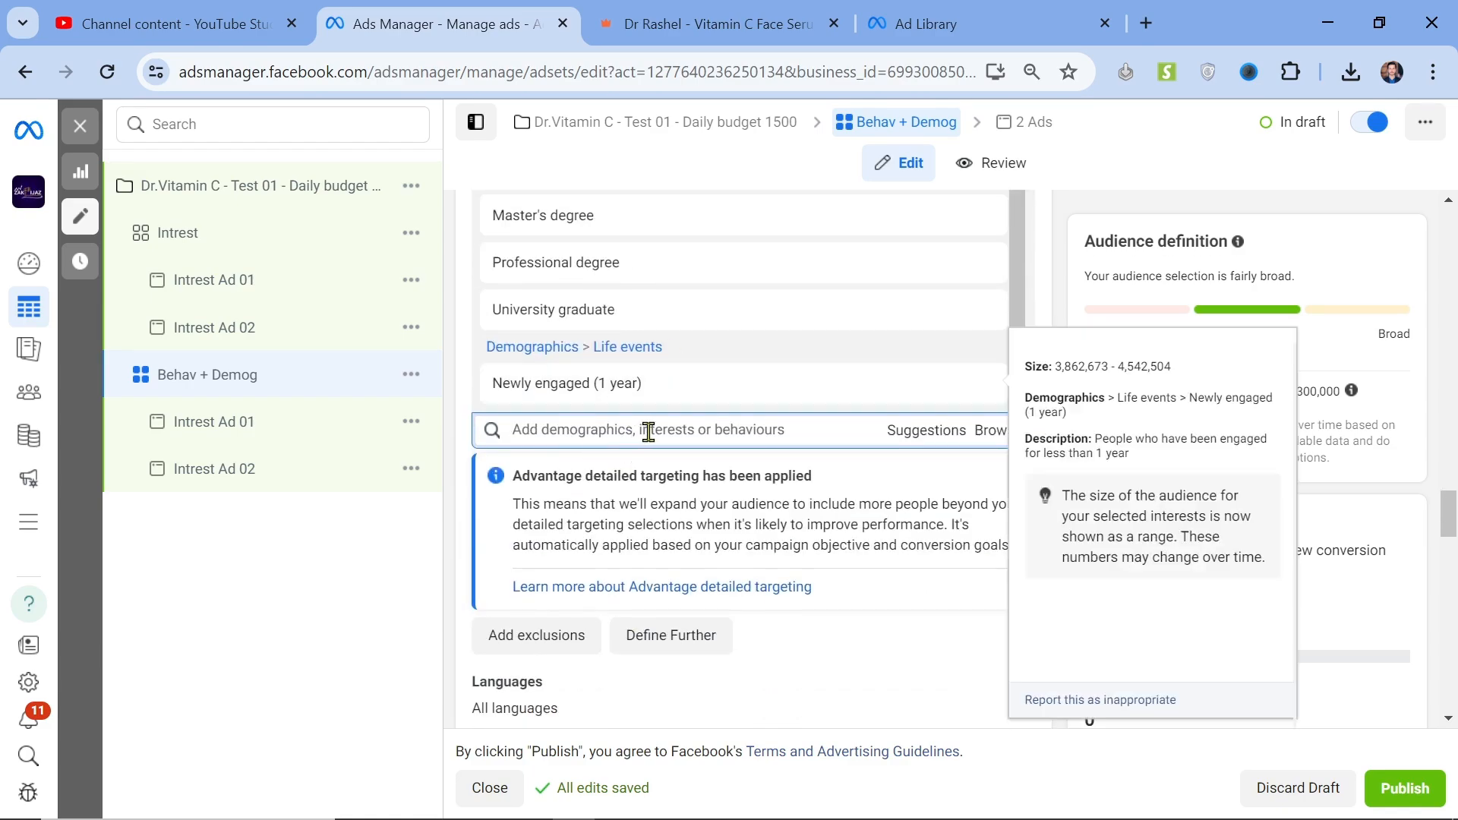
Quickly duplicate the Behav + Demog ad set together with its two ads.
mouse_move(733, 335)
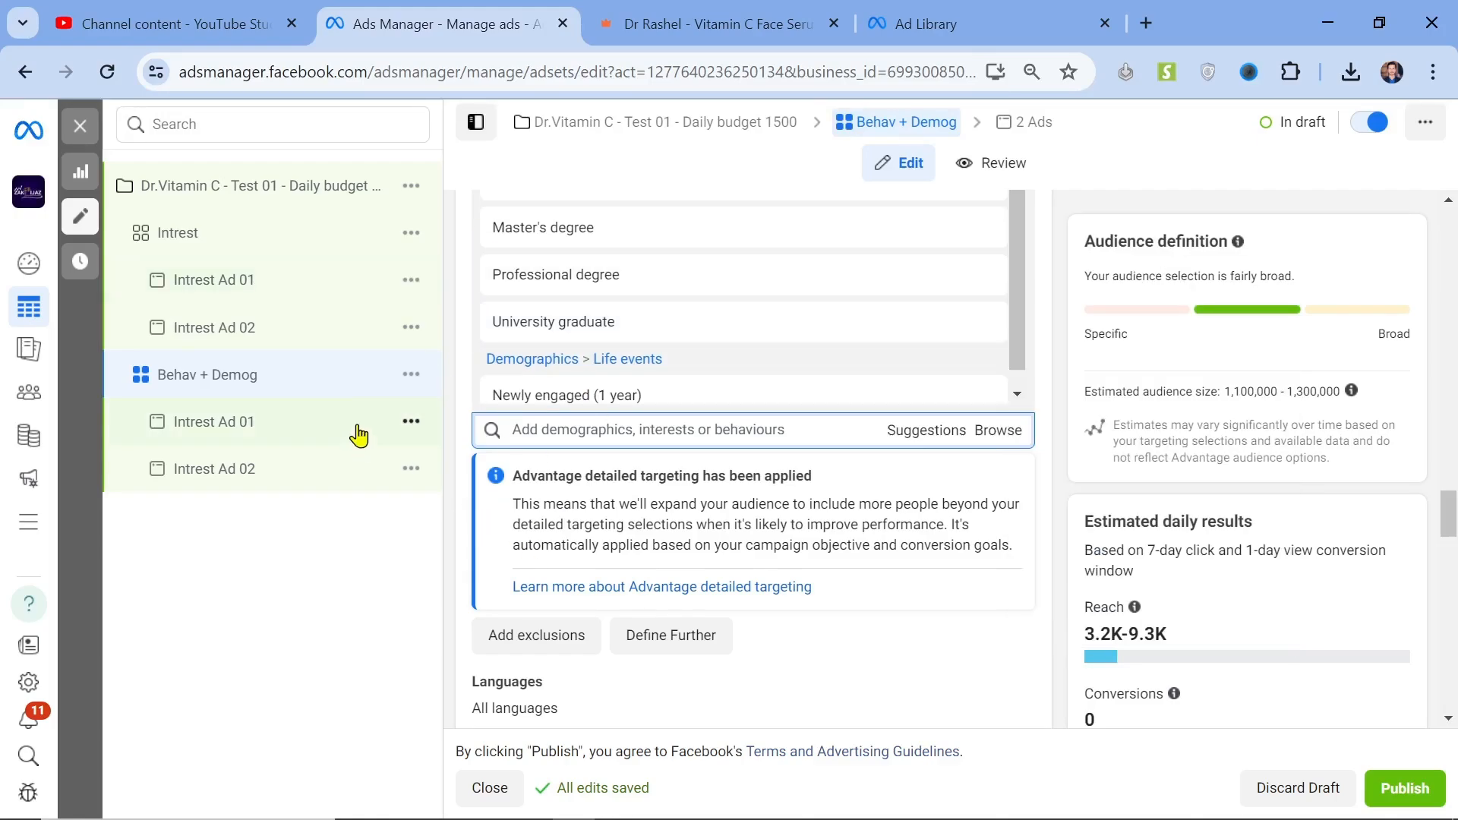
left_click(409, 377)
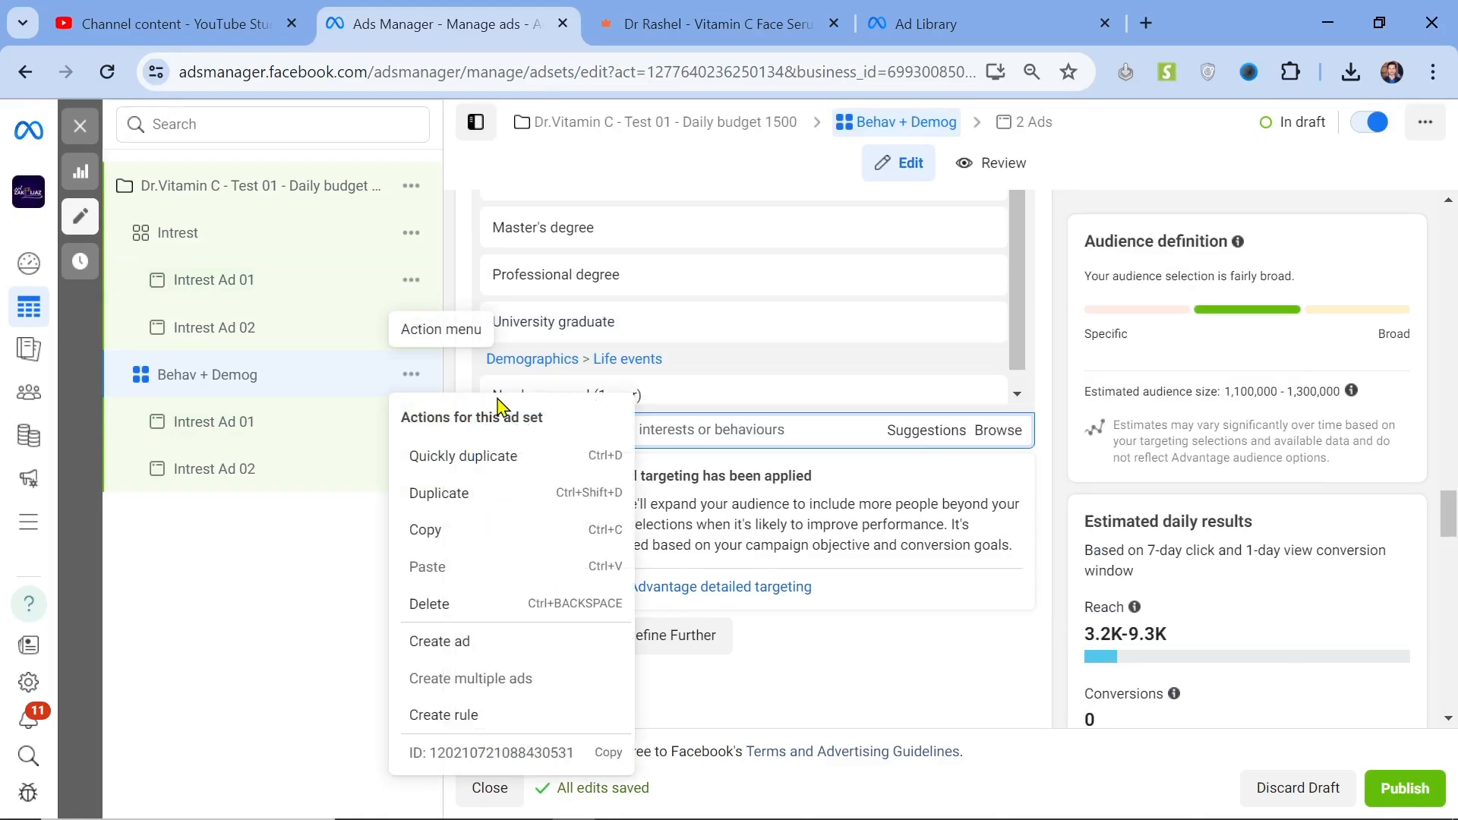
left_click(480, 457)
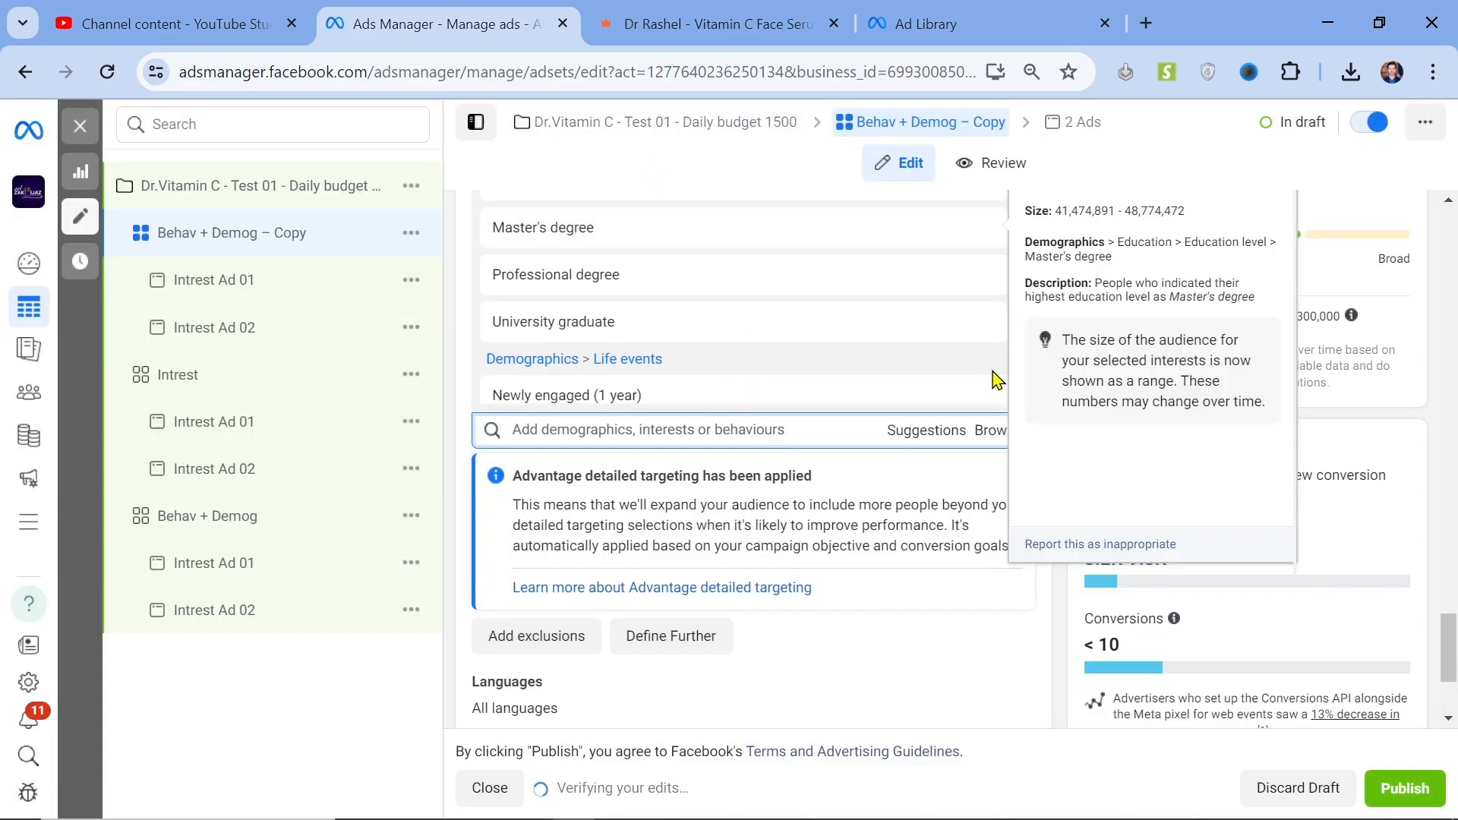
Rename the duplicated Behav + Demog ad set as Open.
scroll(995, 378, "up", 5)
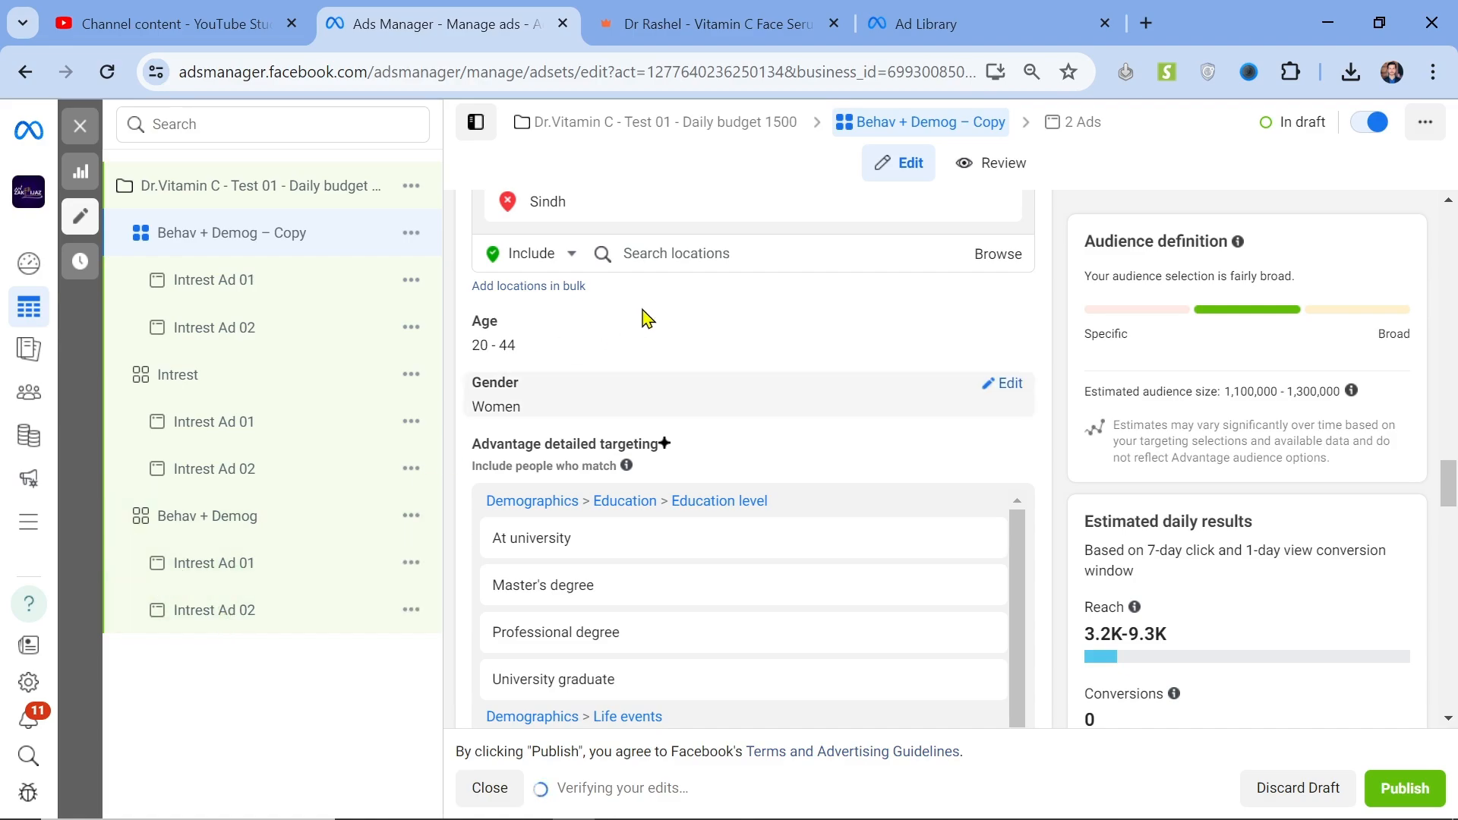
scroll(754, 364, "up", 6)
scroll(754, 364, "up", 10)
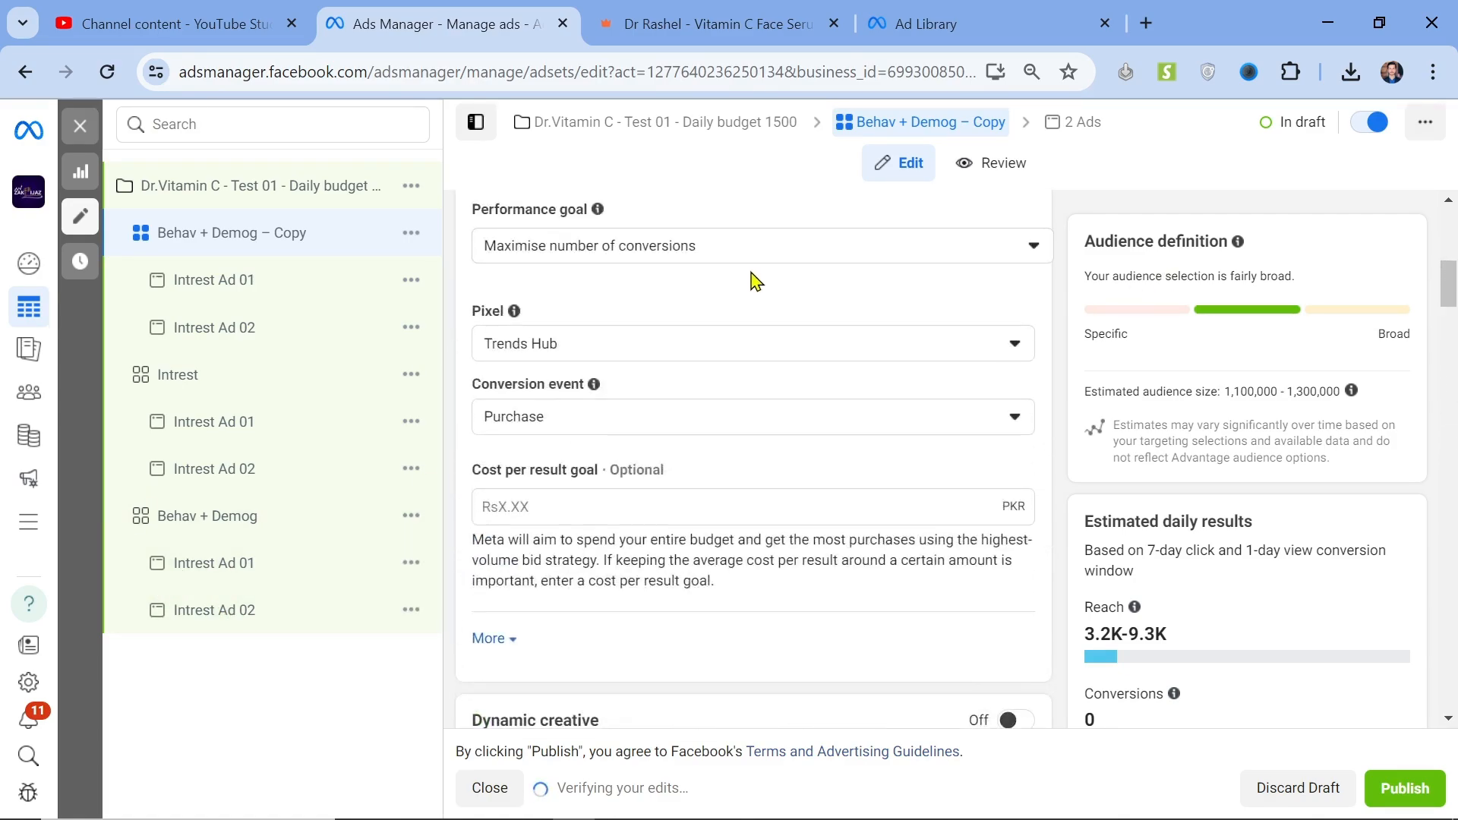
scroll(754, 281, "up", 1)
triple_click(712, 277)
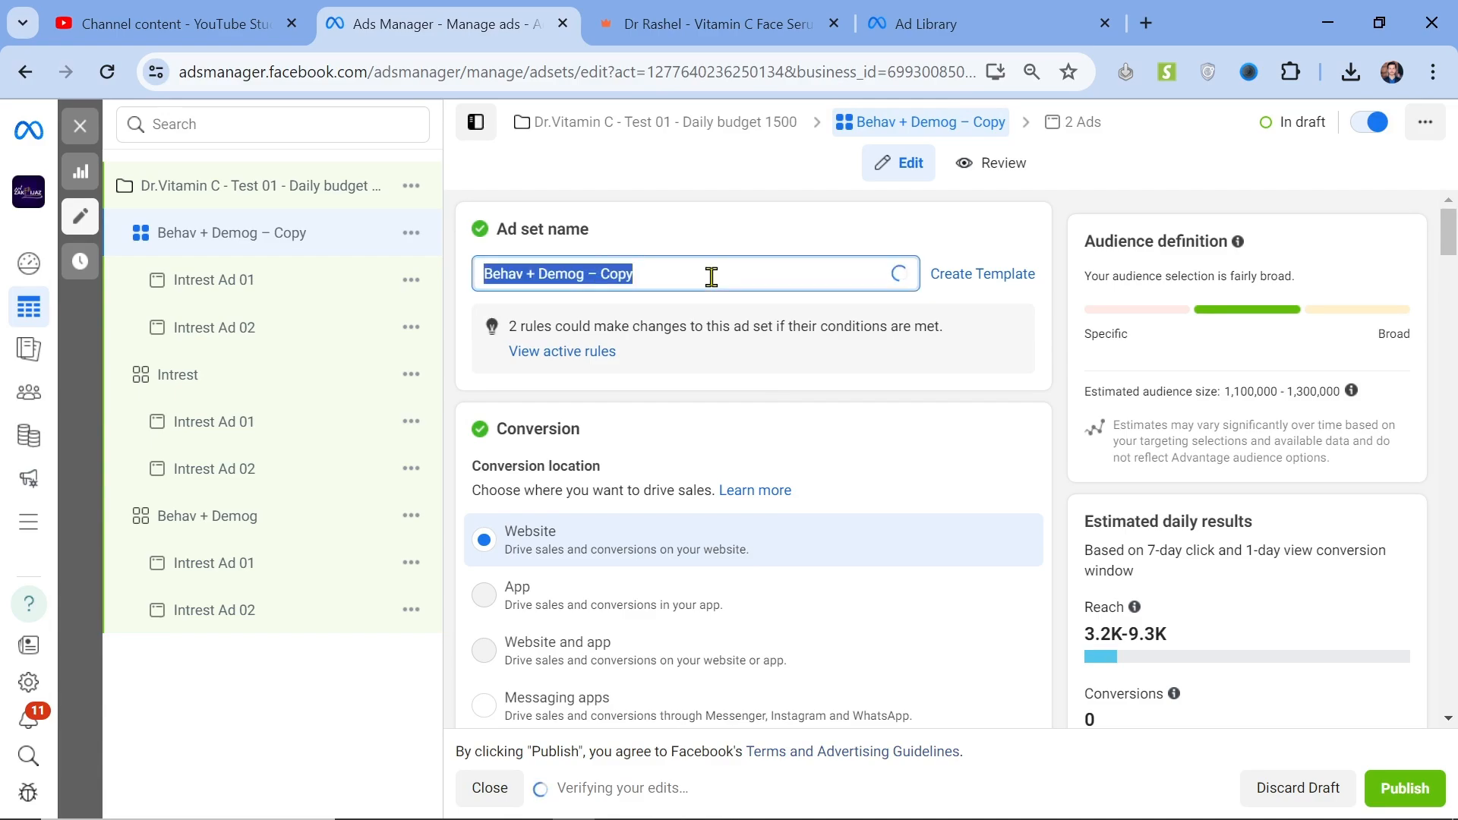
type("Open")
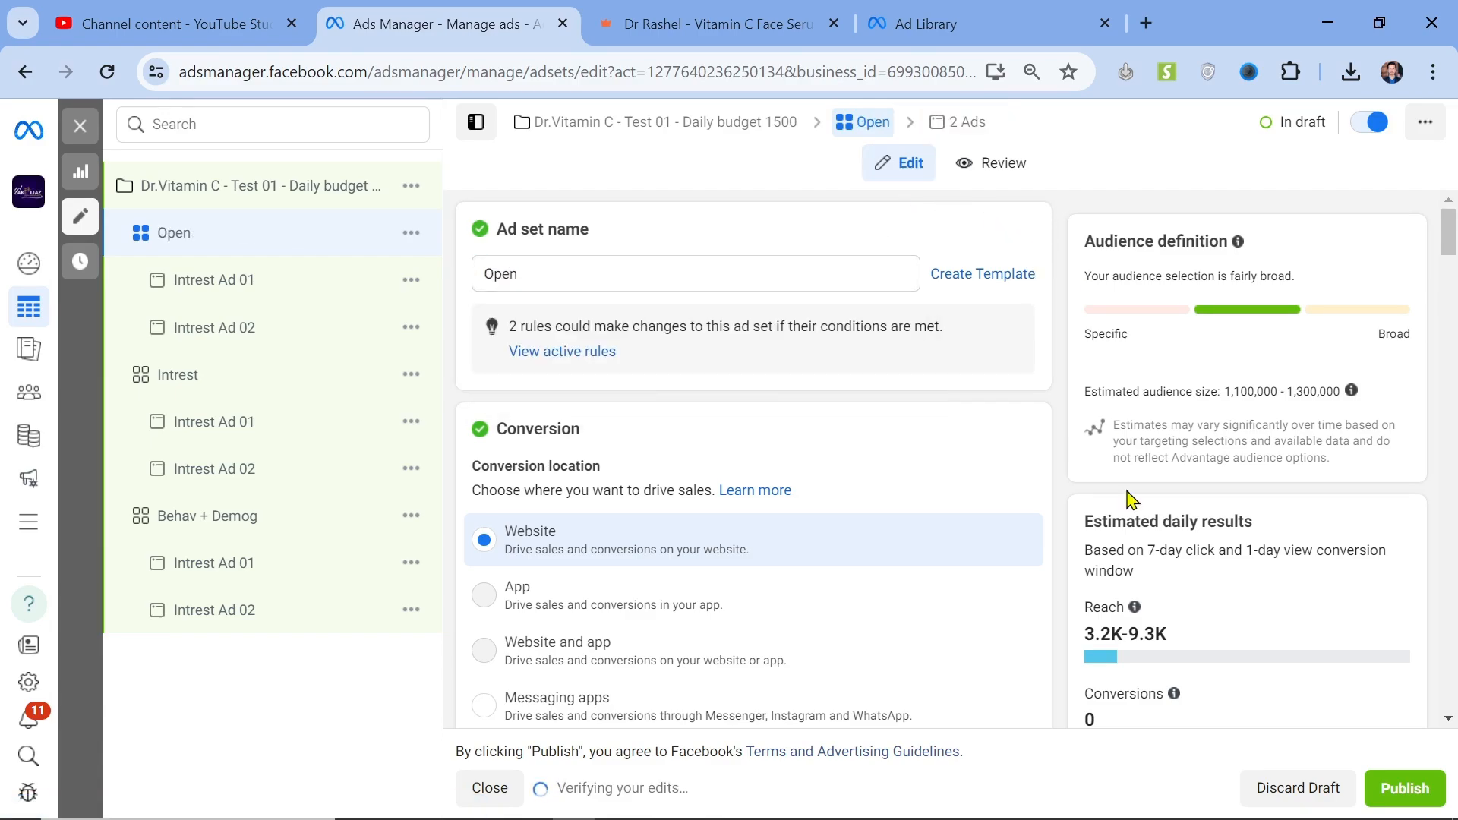
Set the Open ad set's audience age range to 18 through 65+.
scroll(1131, 505, "down", 8)
scroll(1127, 510, "down", 8)
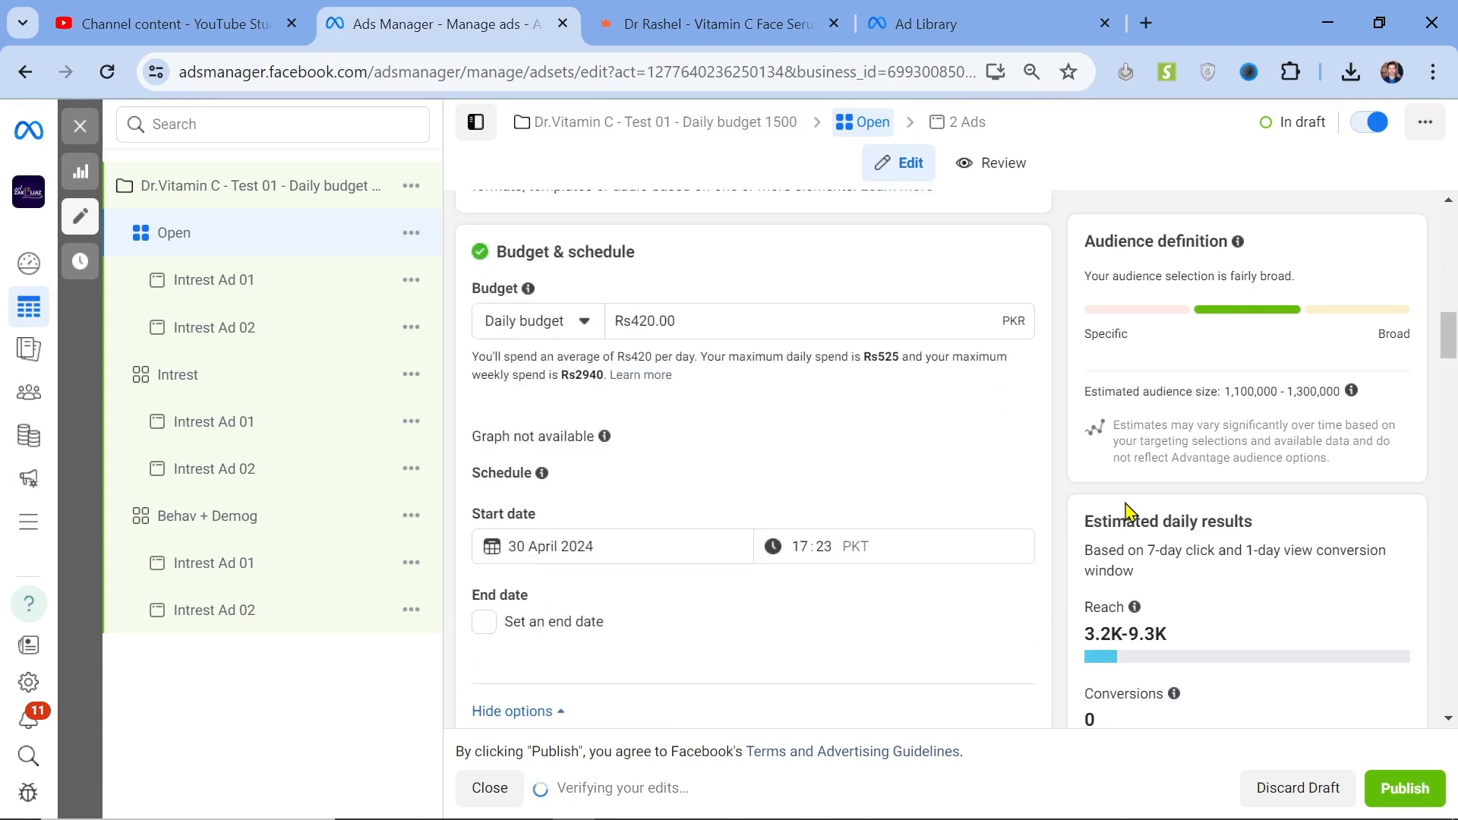
scroll(1127, 511, "down", 10)
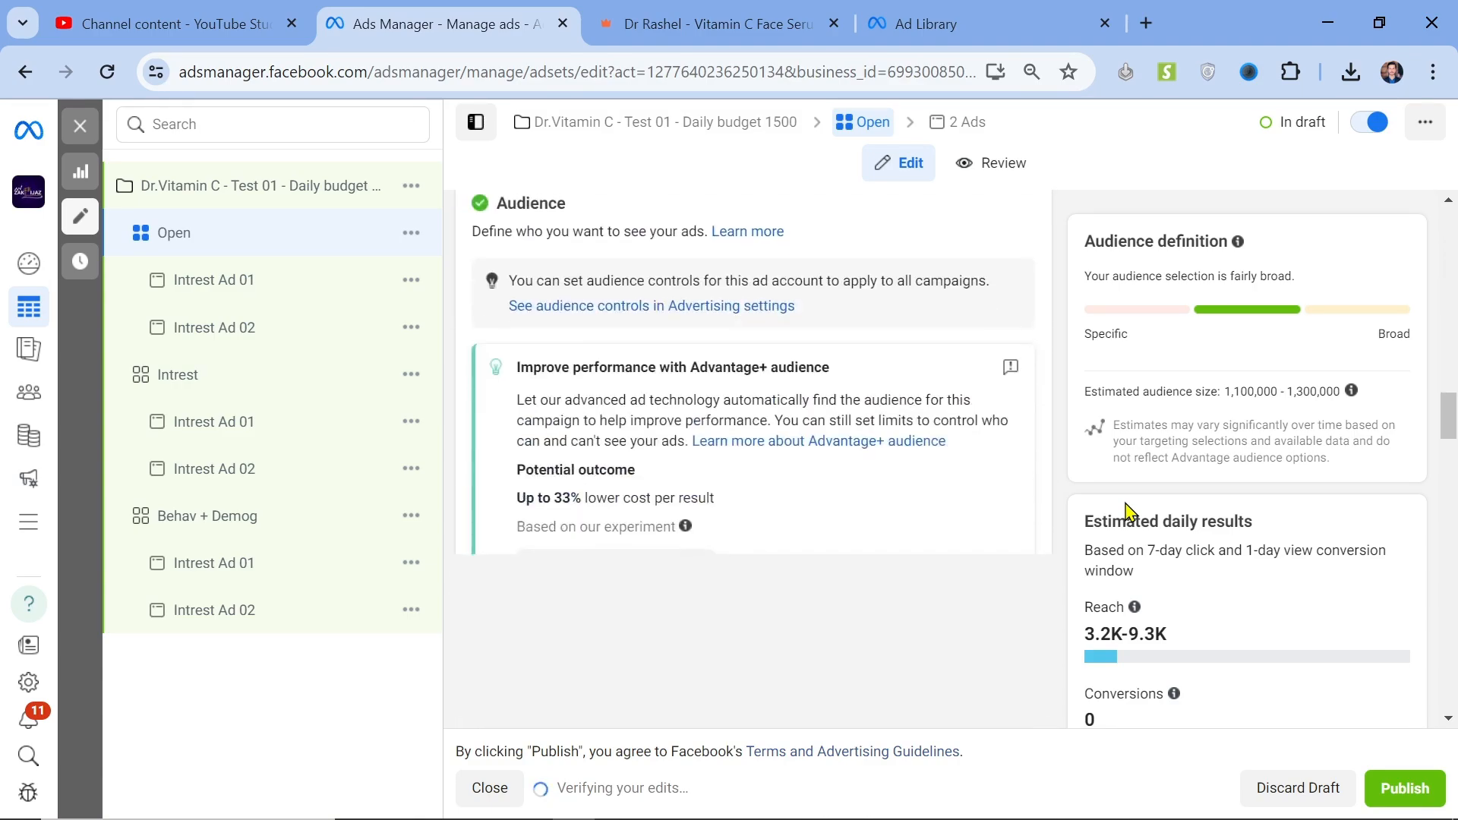
scroll(1056, 570, "down", 3)
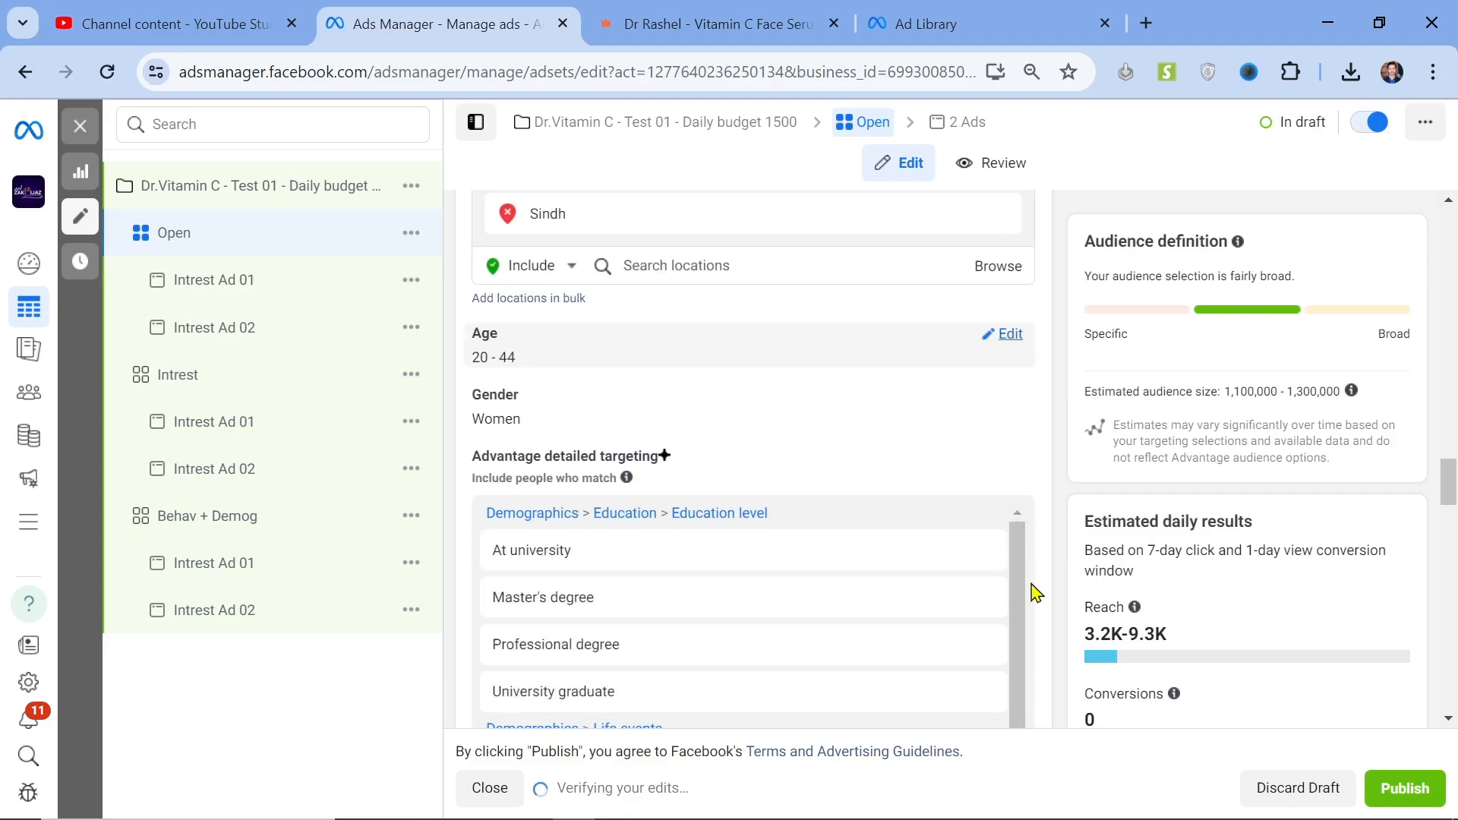
left_click(1010, 334)
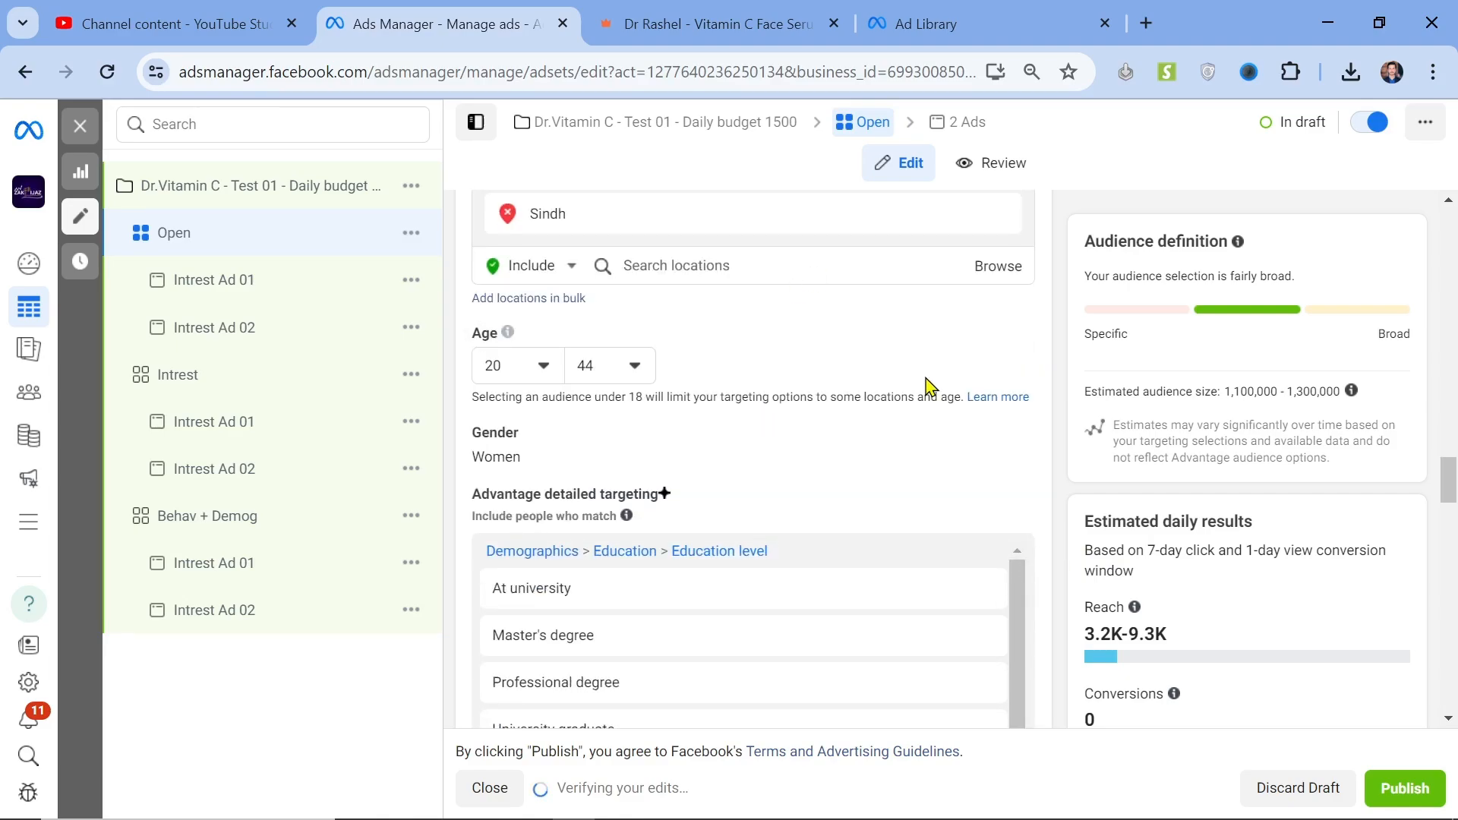
left_click(539, 373)
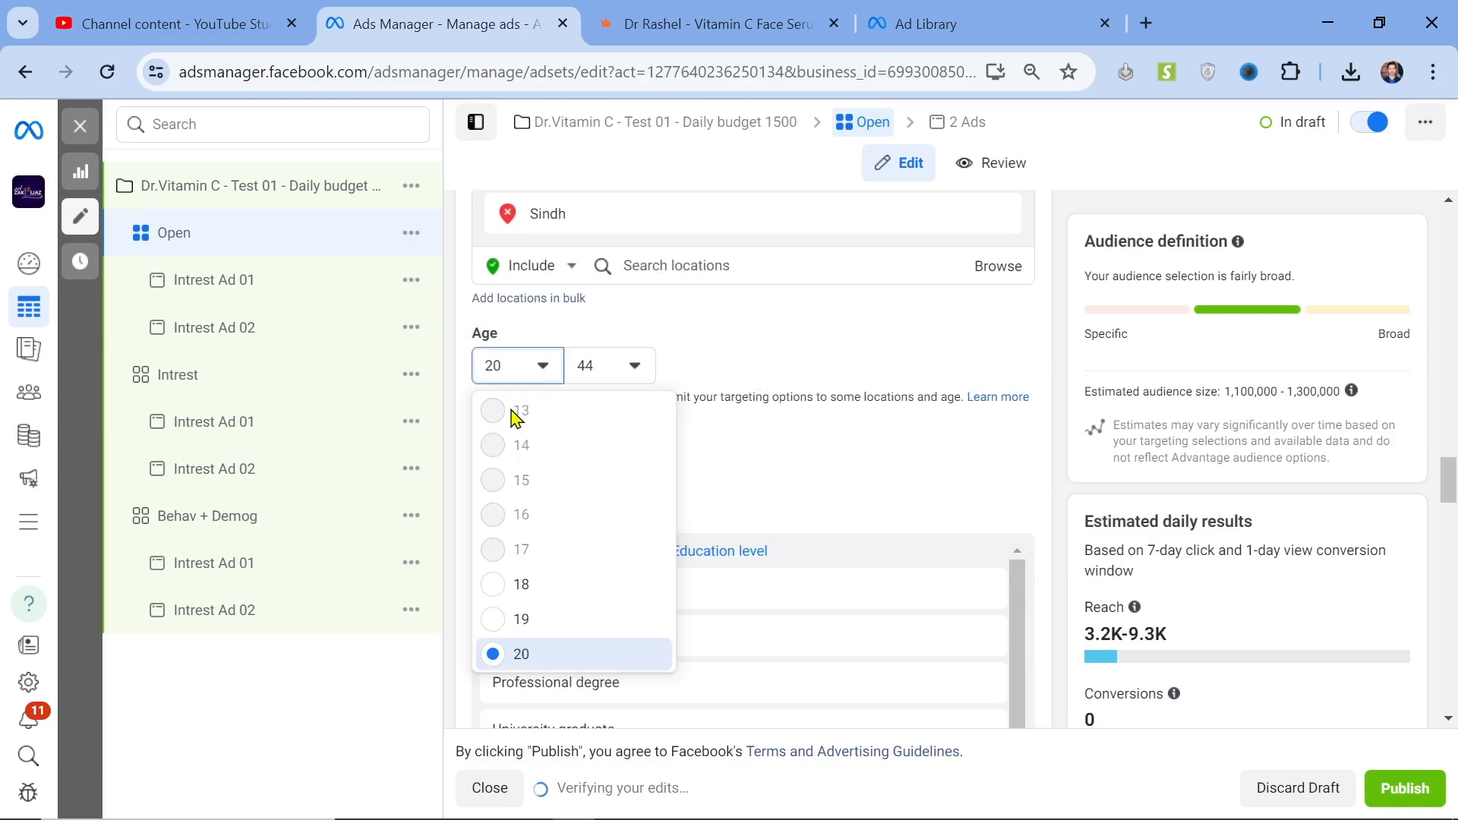
left_click(579, 372)
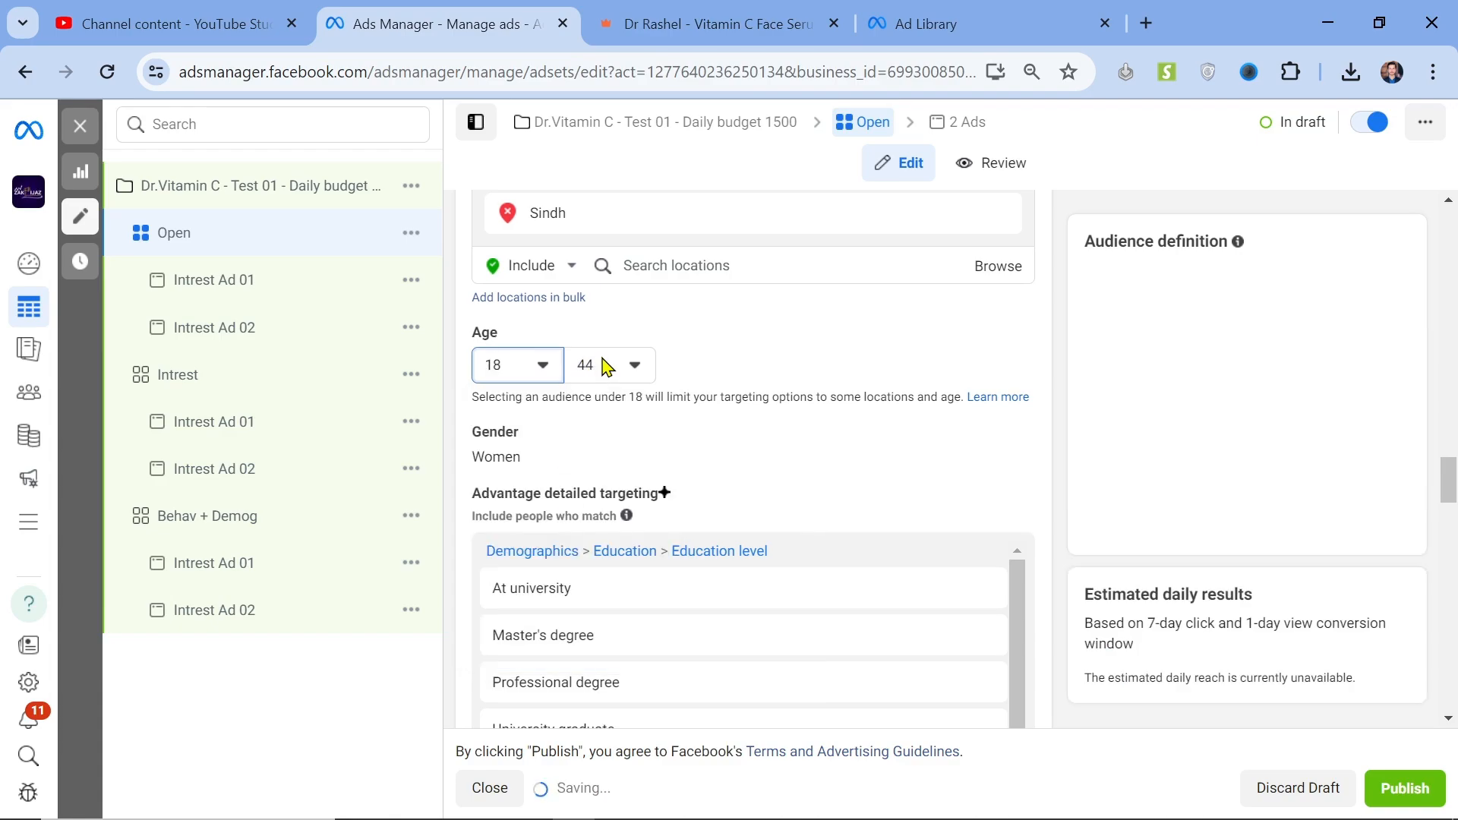
left_click(602, 367)
scroll(649, 583, "down", 8)
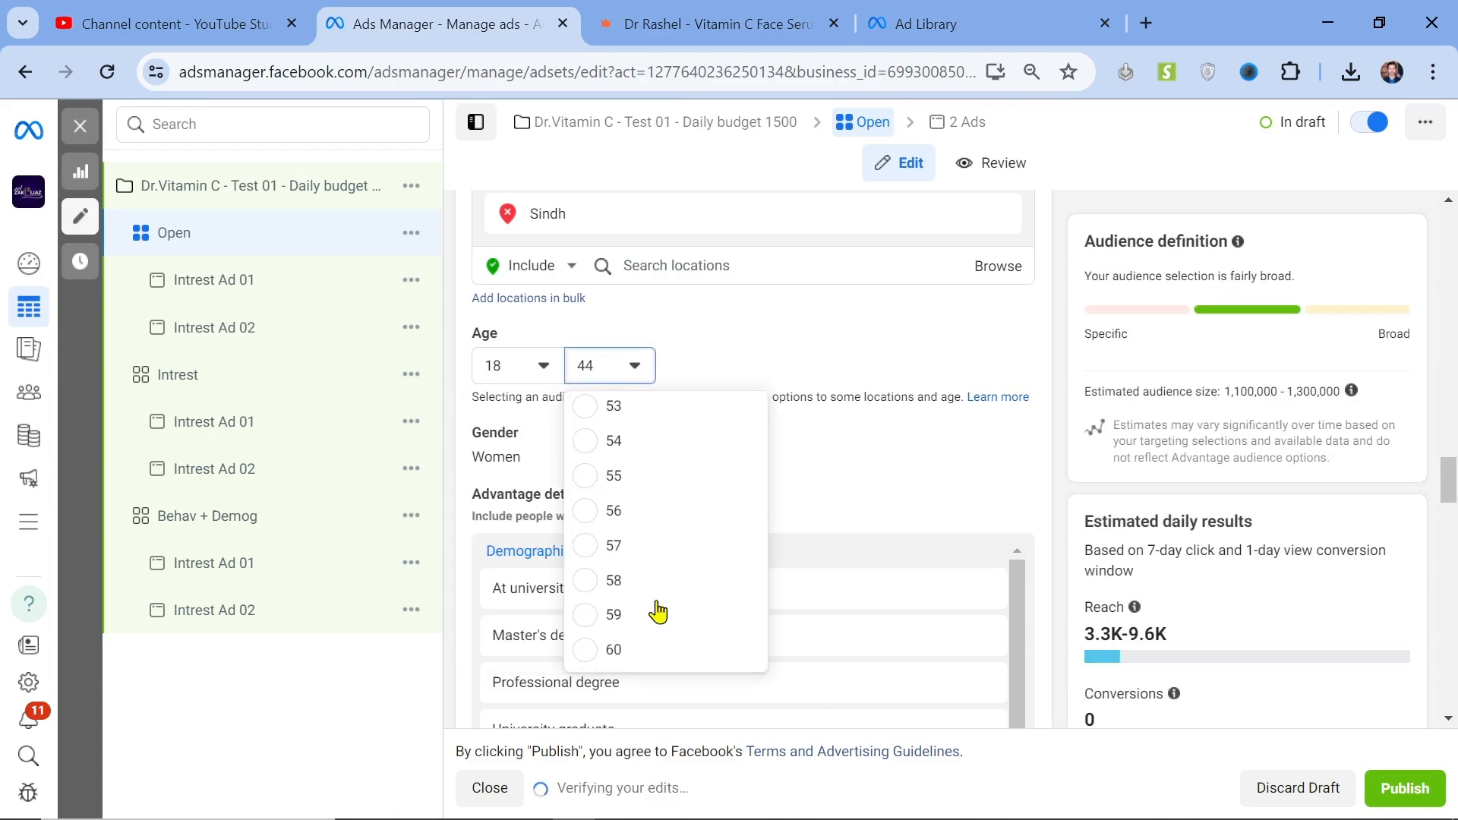
left_click(644, 665)
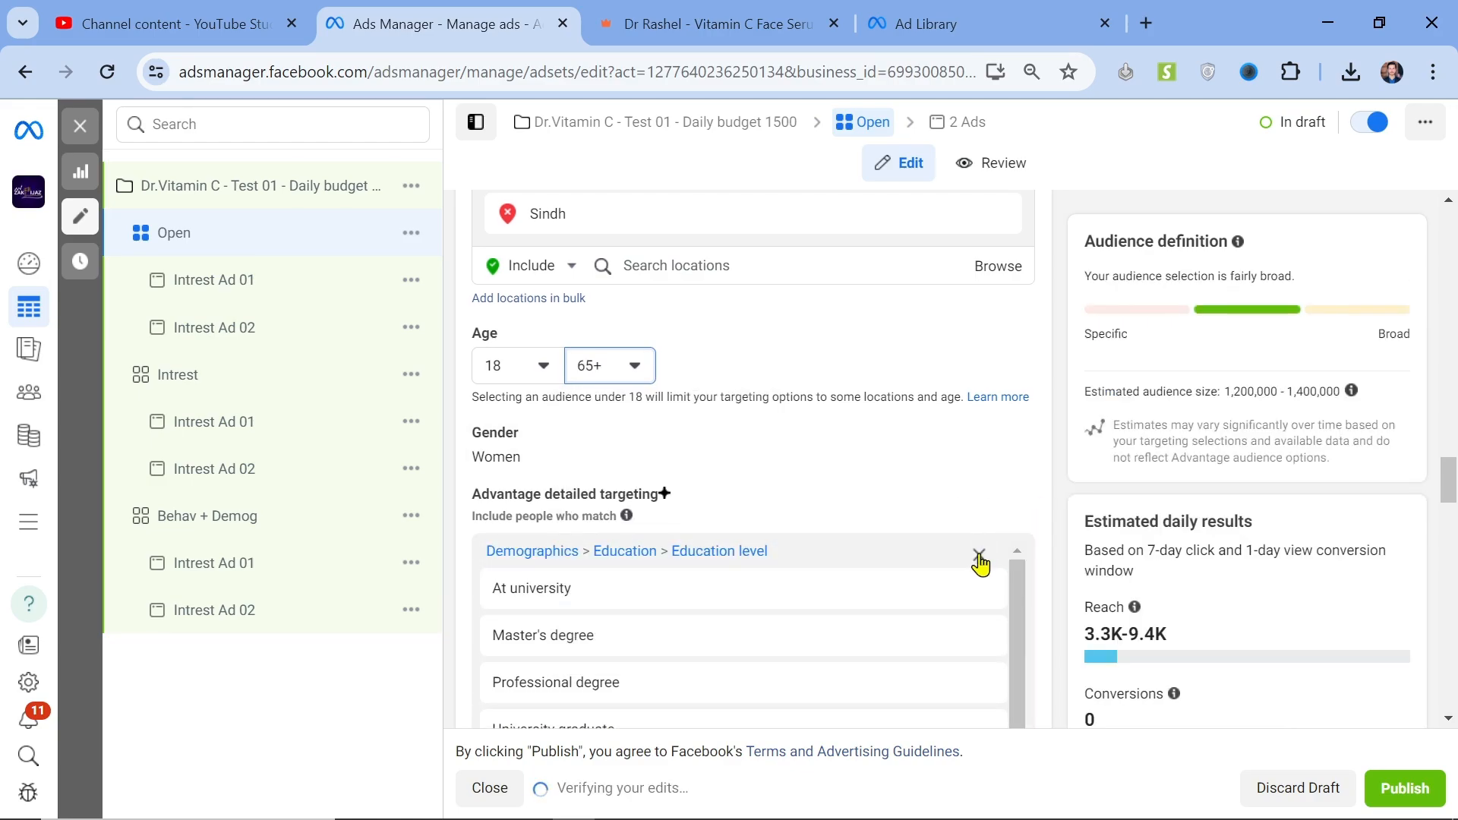
Remove the Education level and Life events selections from the Open ad set's detailed targeting, leaving the audience without targeting criteria.
left_click(979, 556)
scroll(1048, 511, "down", 3)
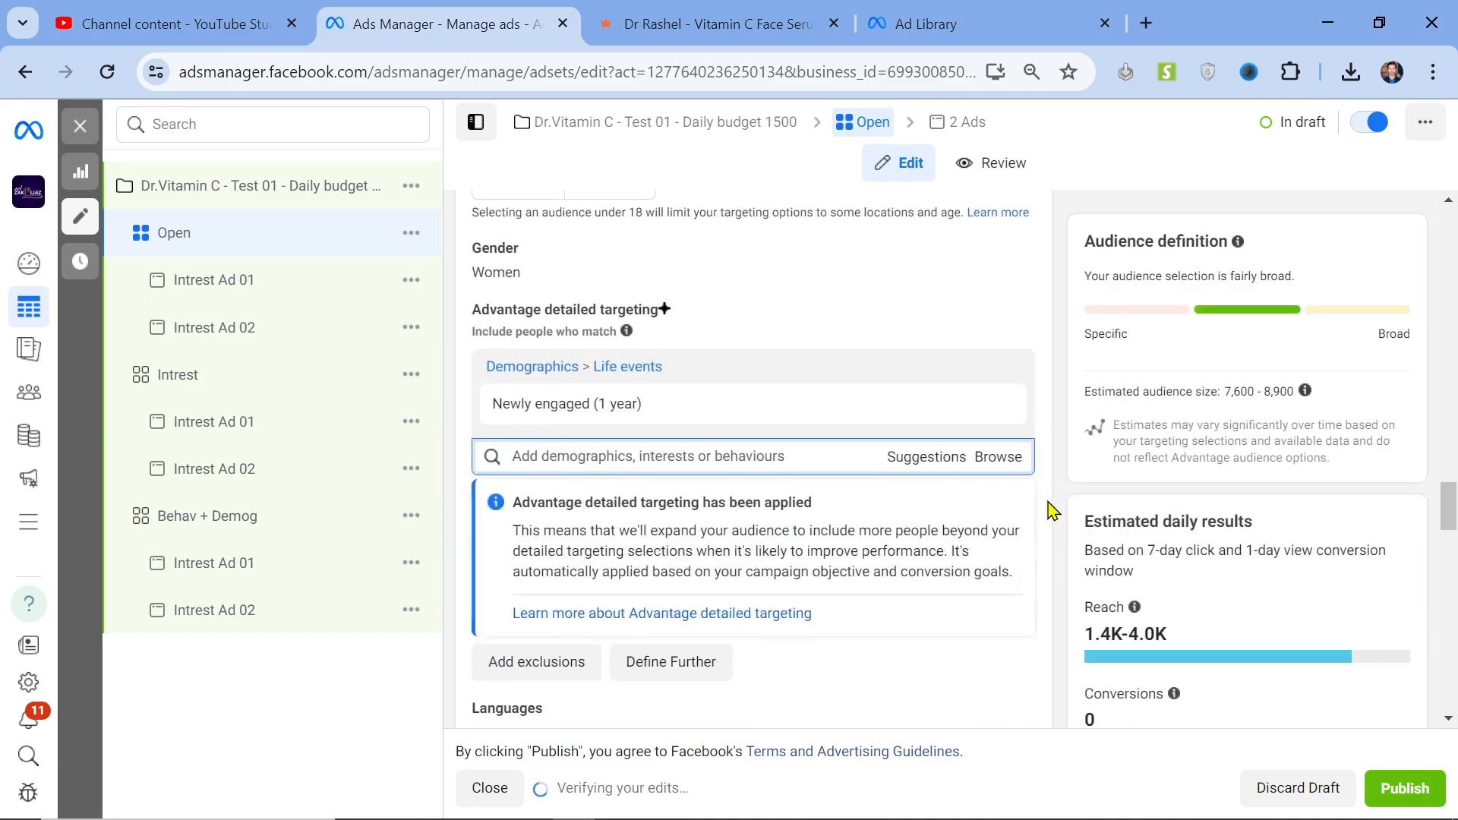
left_click(996, 404)
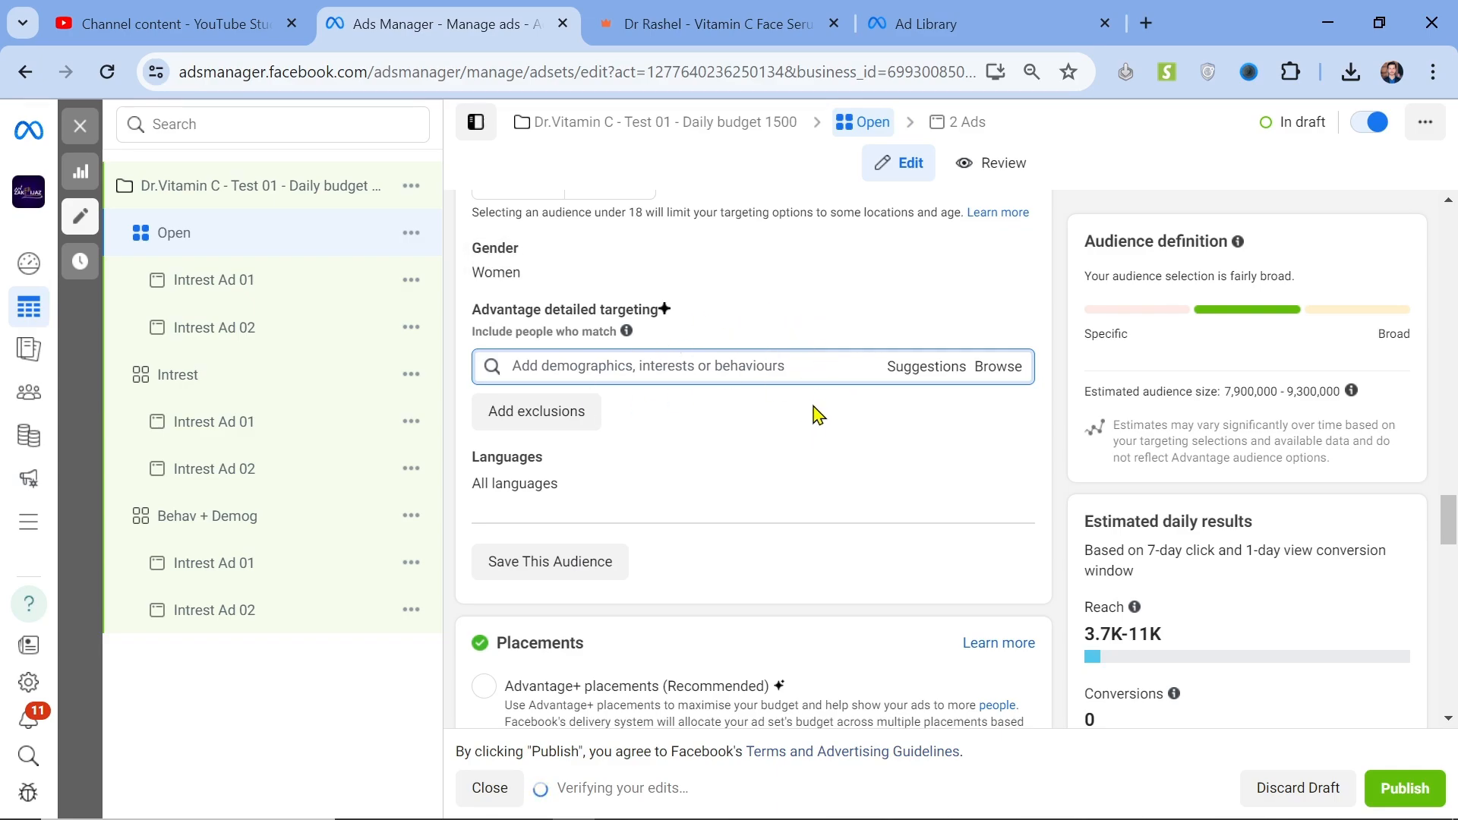
Switch the Open ad set's placements from manual to Advantage+ placements.
scroll(814, 414, "down", 4)
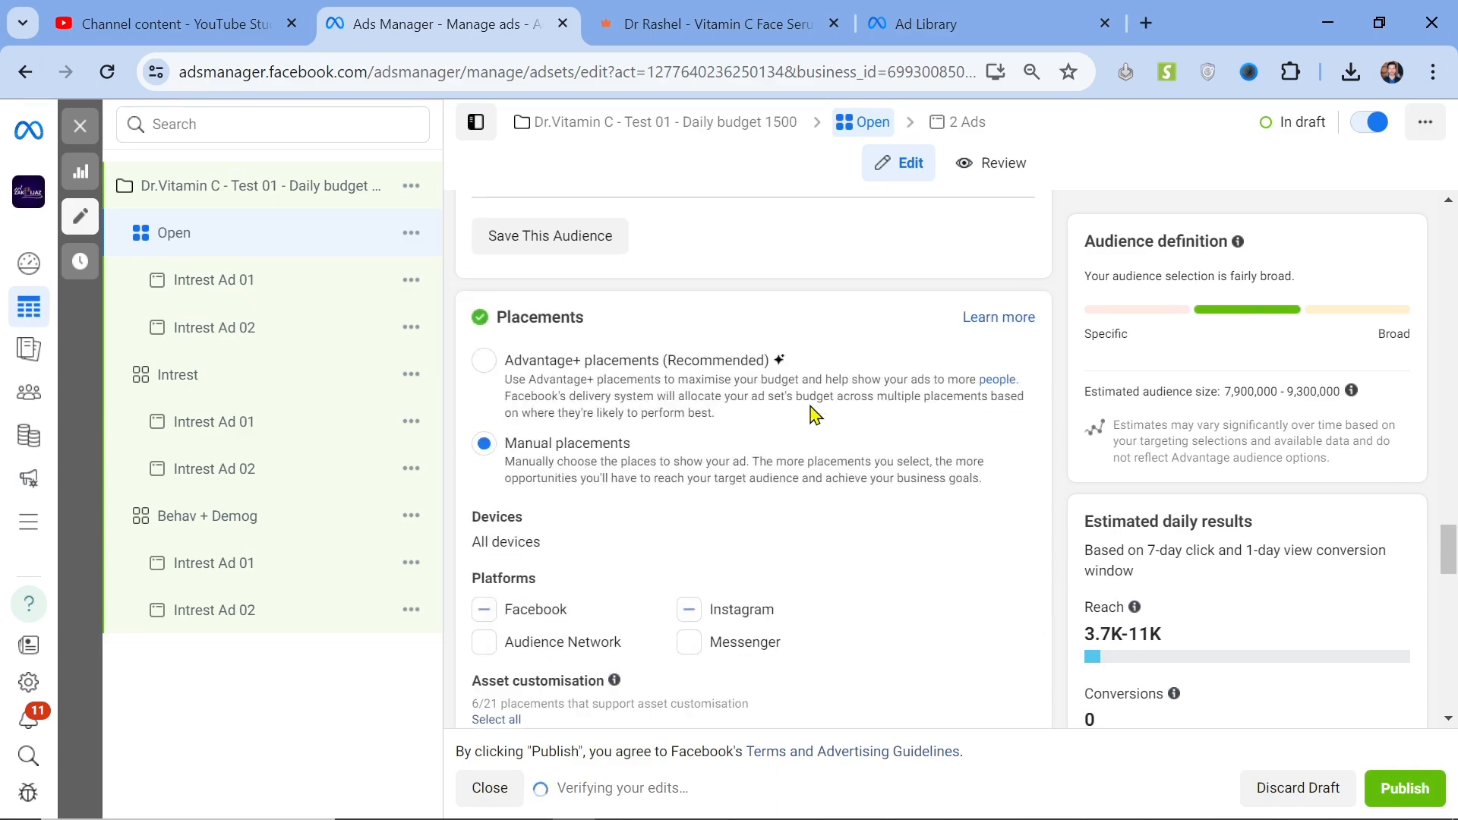
left_click(488, 367)
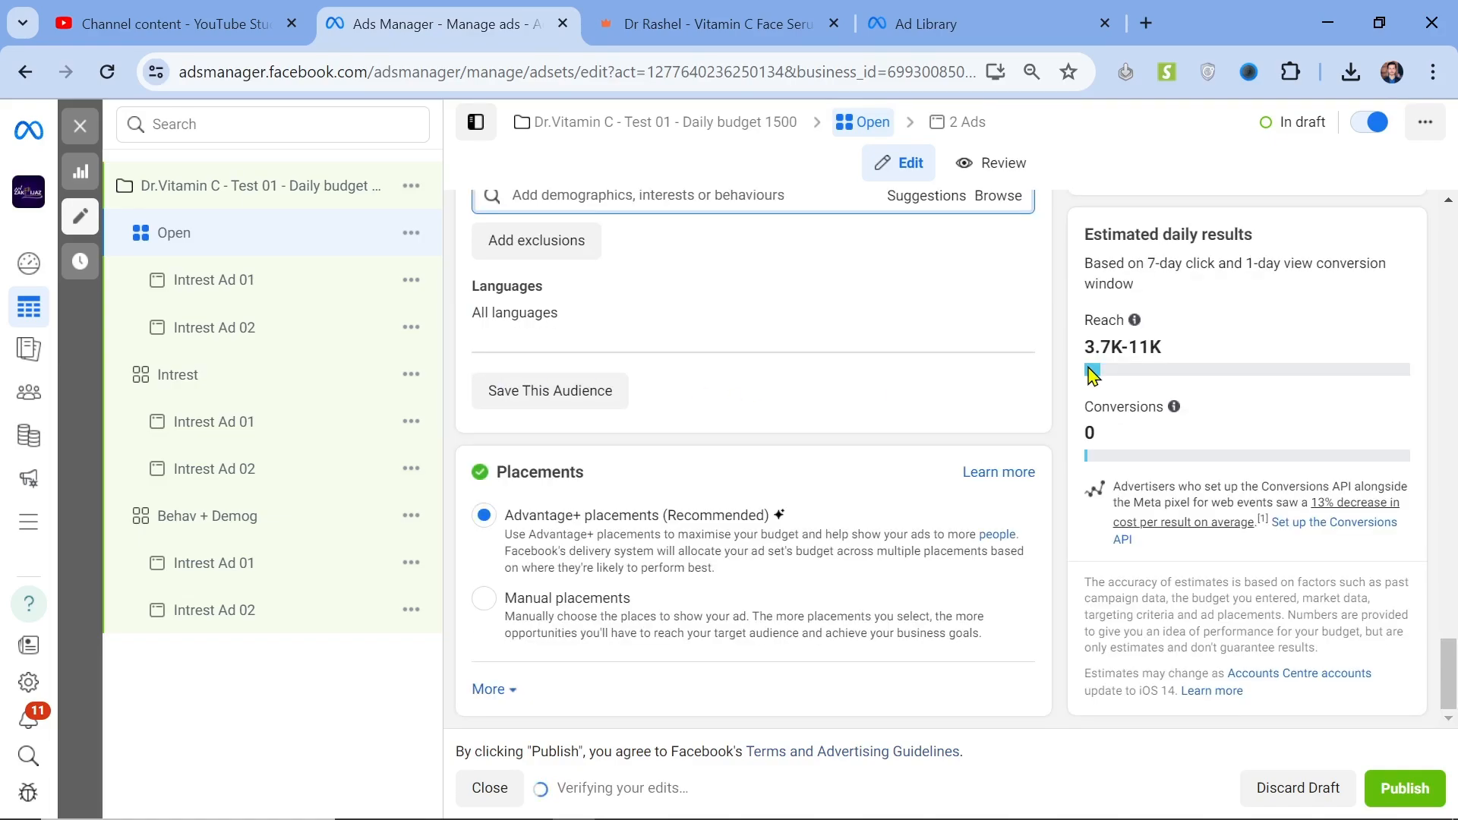
scroll(1092, 374, "up", 15)
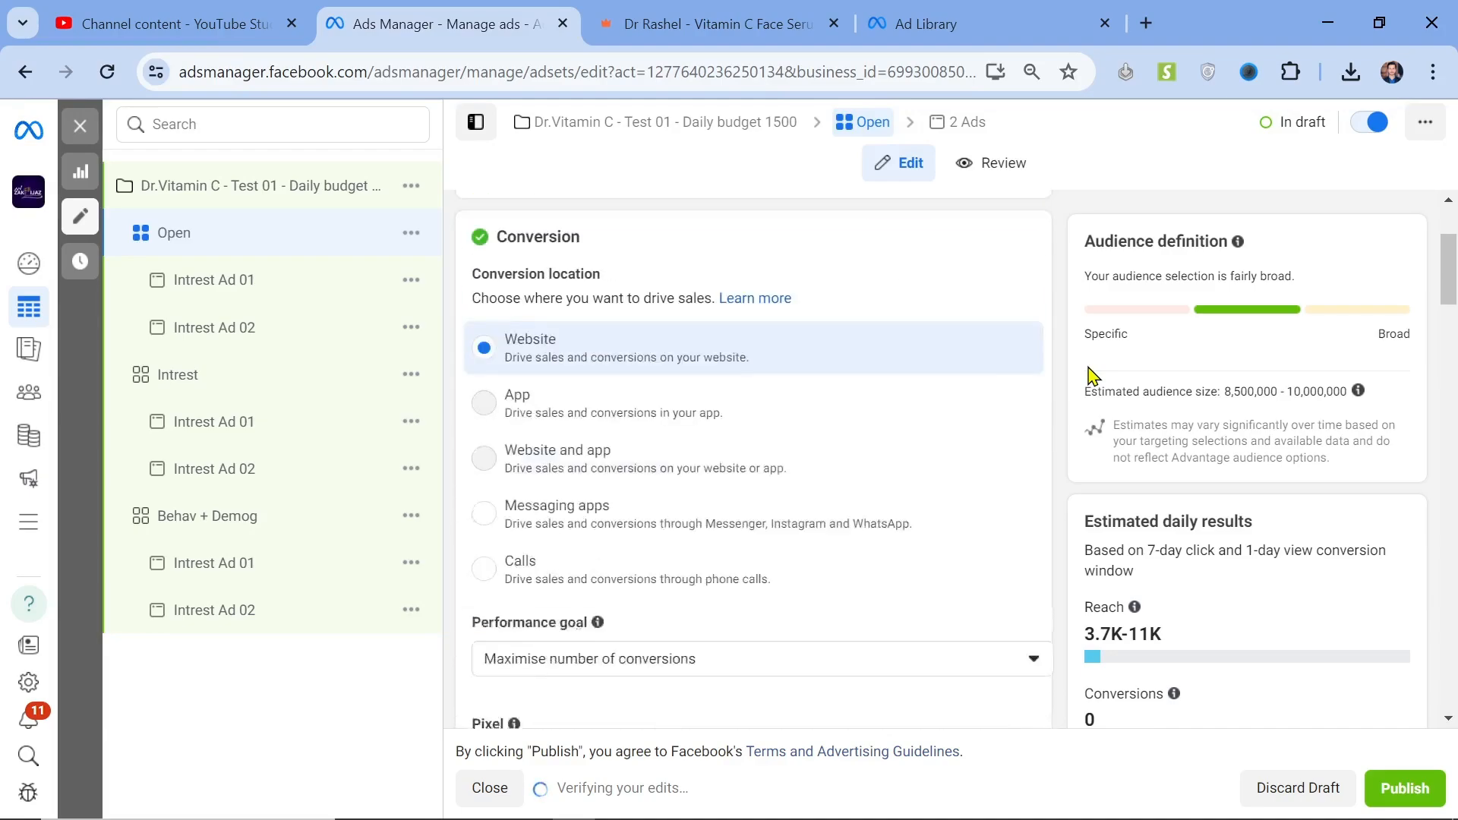
scroll(1091, 375, "up", 3)
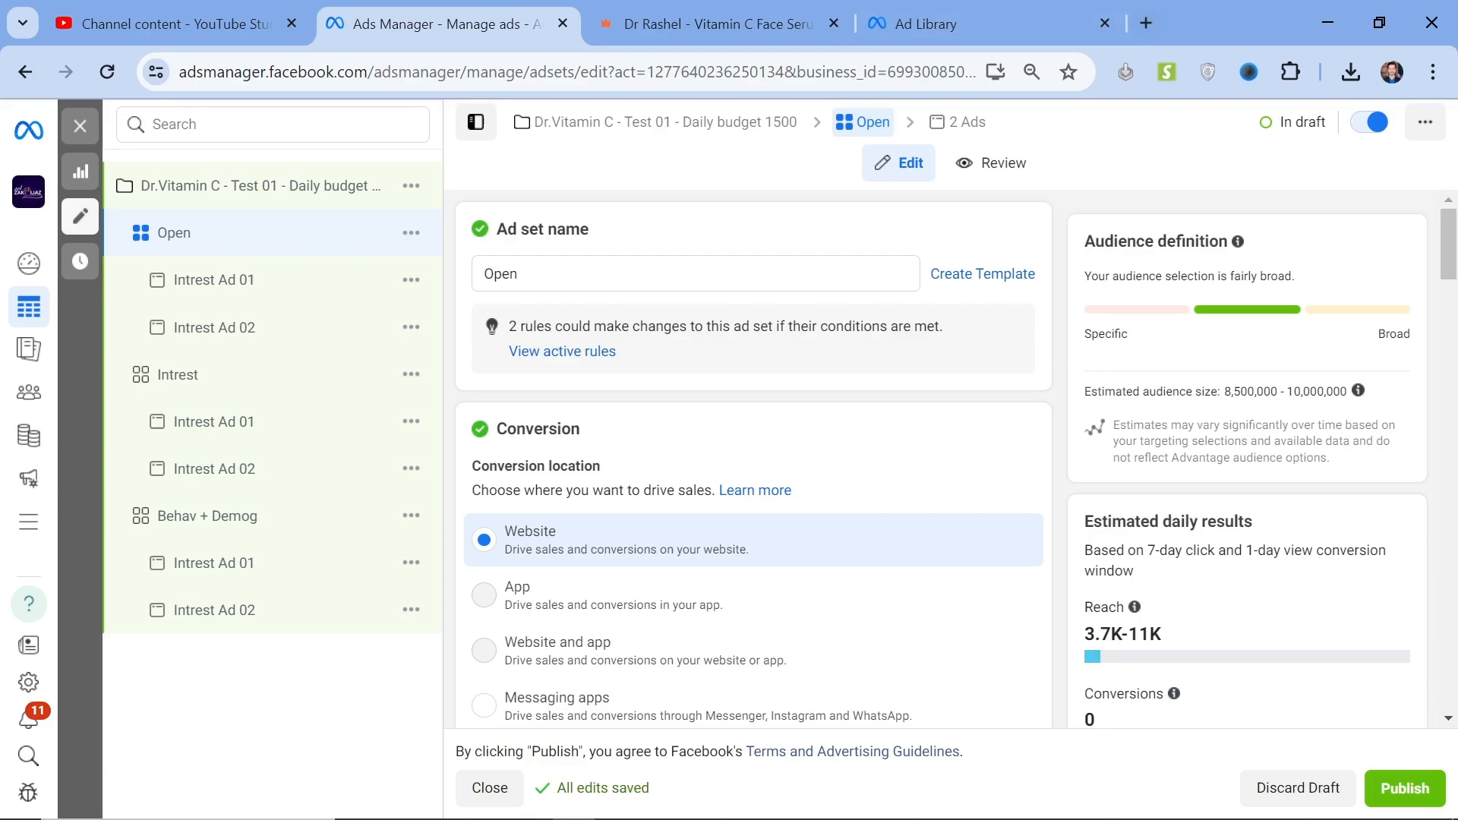
mouse_move(669, 733)
left_click(616, 802)
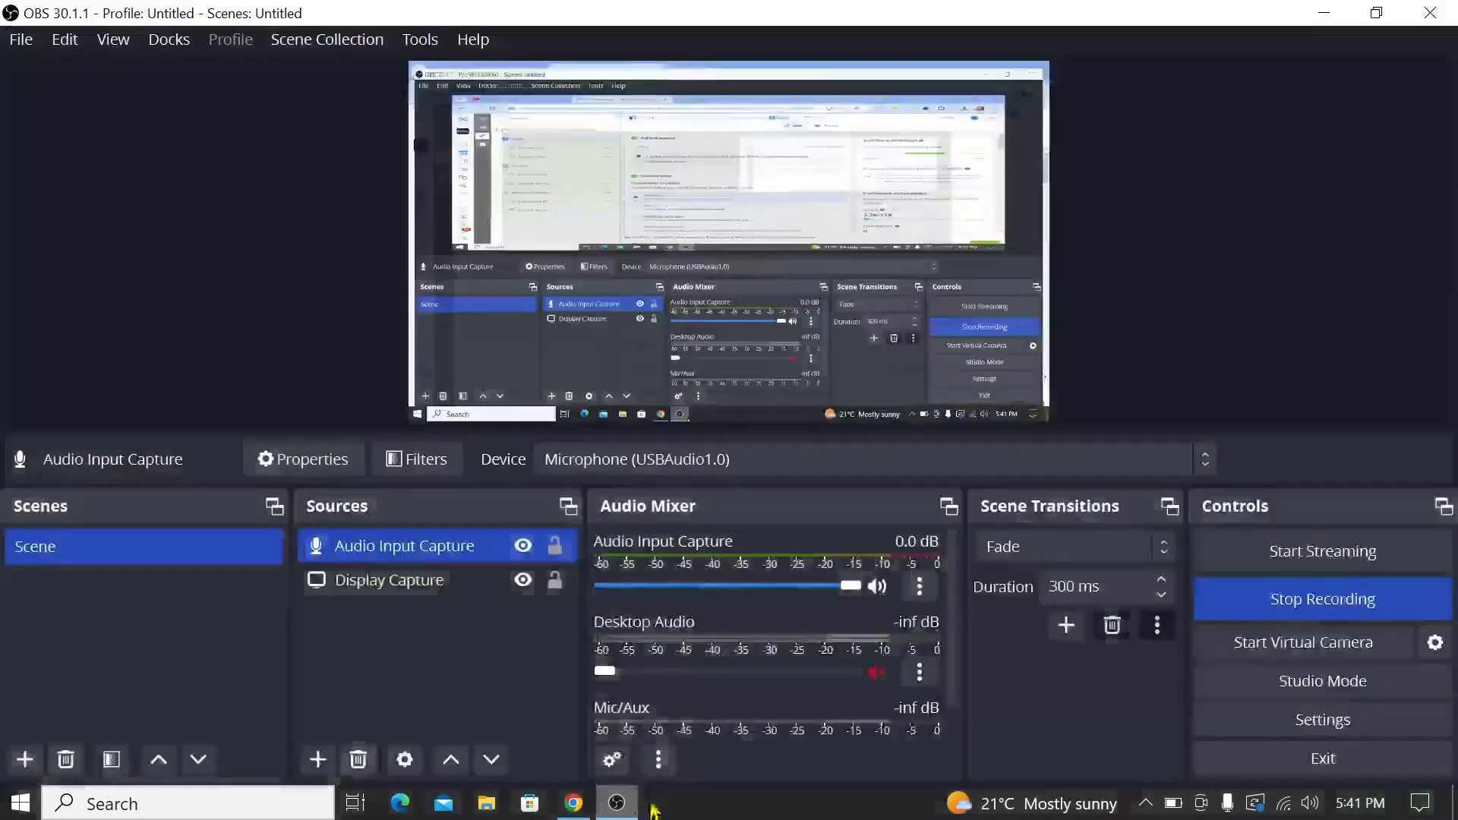